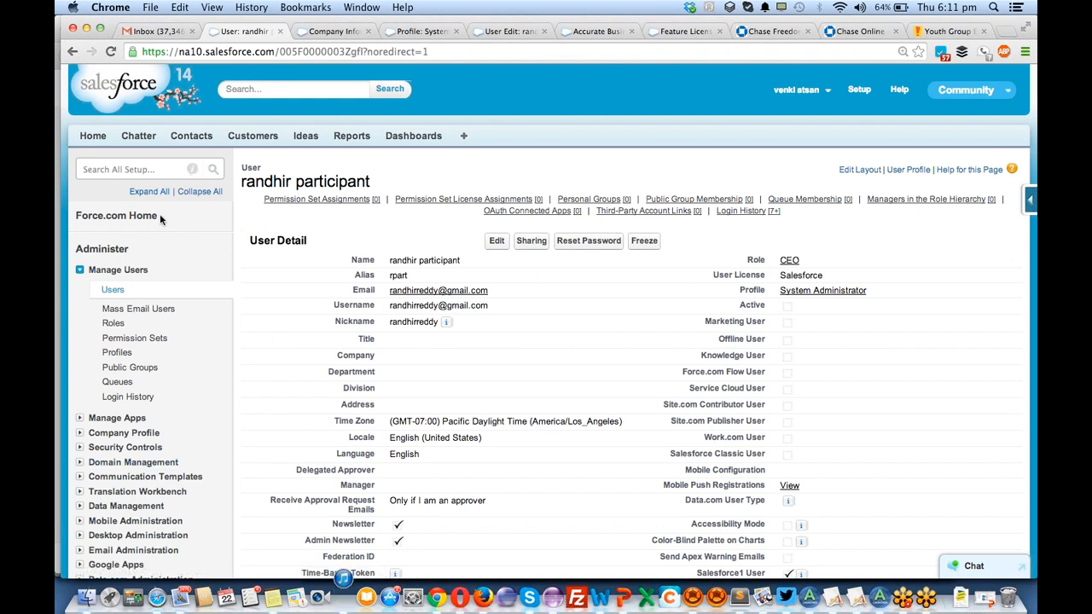
- Go to My Profile from the user-name menu and open the profile page's dropdown
click(815, 95)
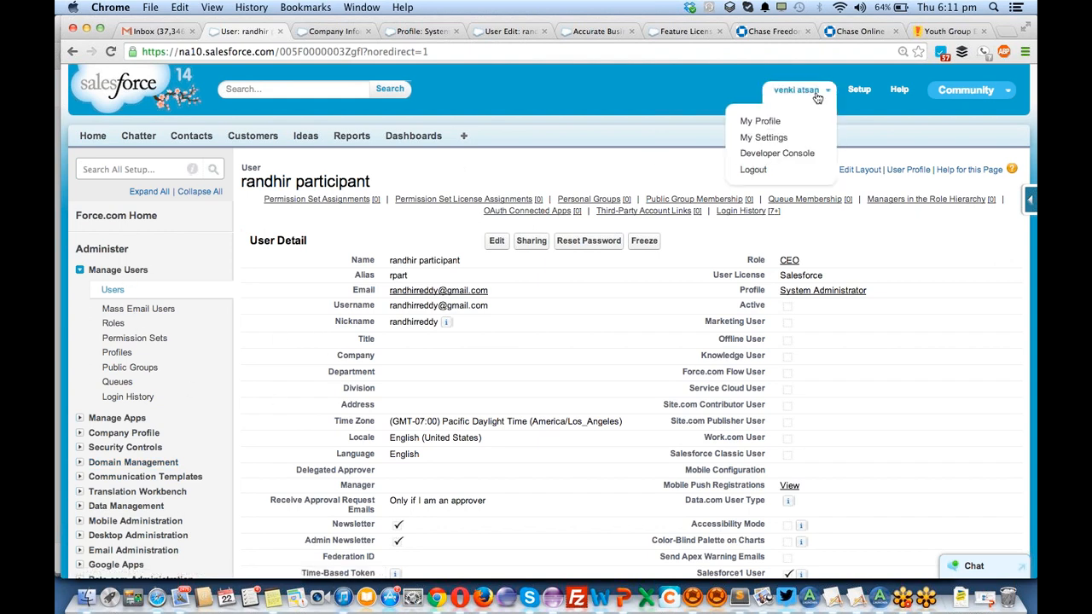
click(770, 120)
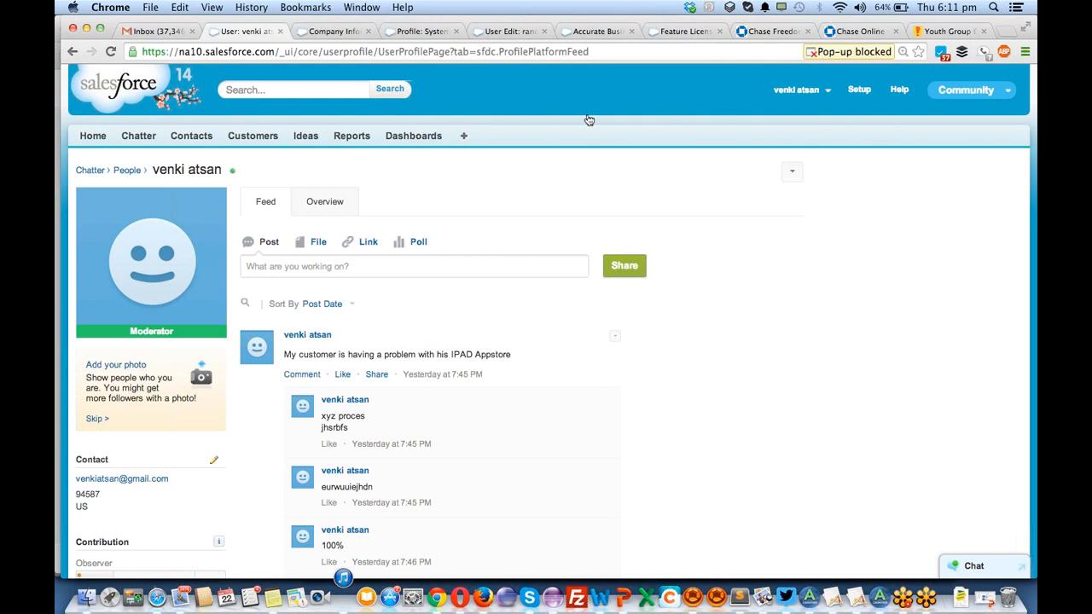
click(790, 173)
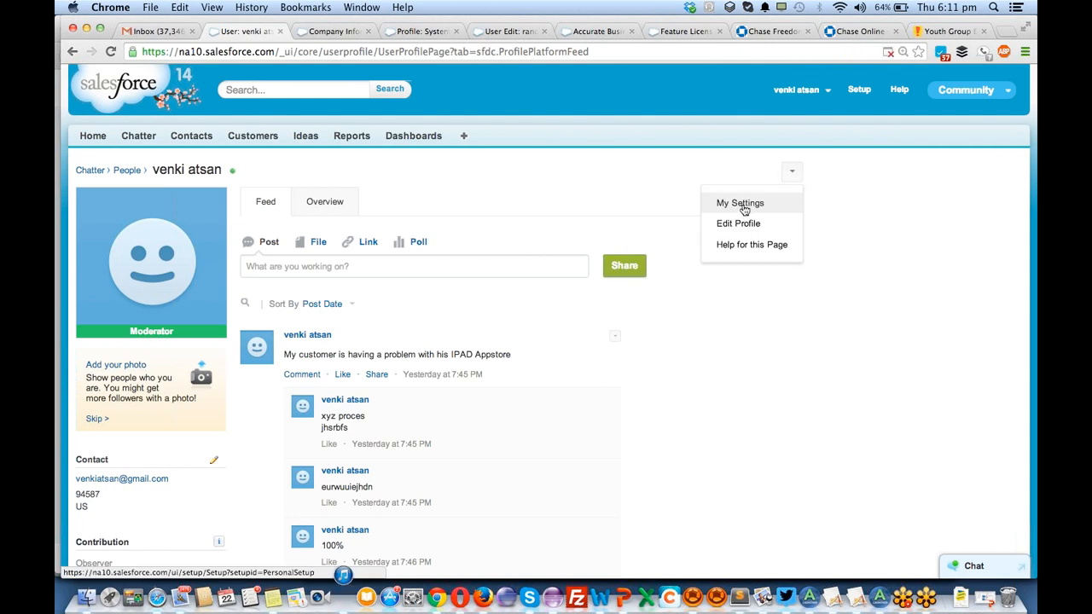
- Reset the security token via My Settings > Personal > Reset My Security Token, emailing the new one
click(741, 206)
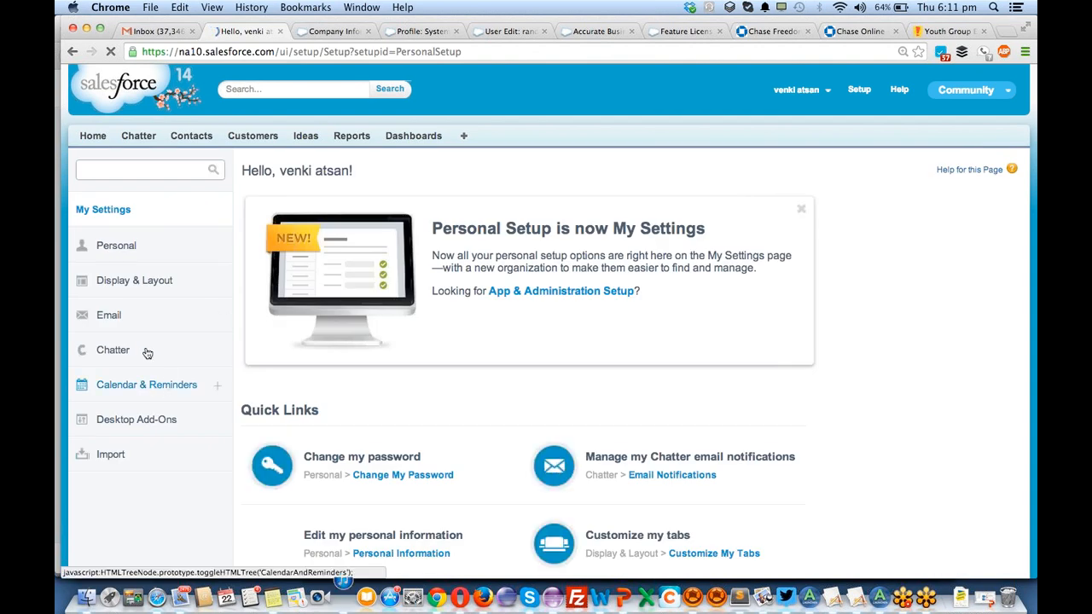
click(157, 252)
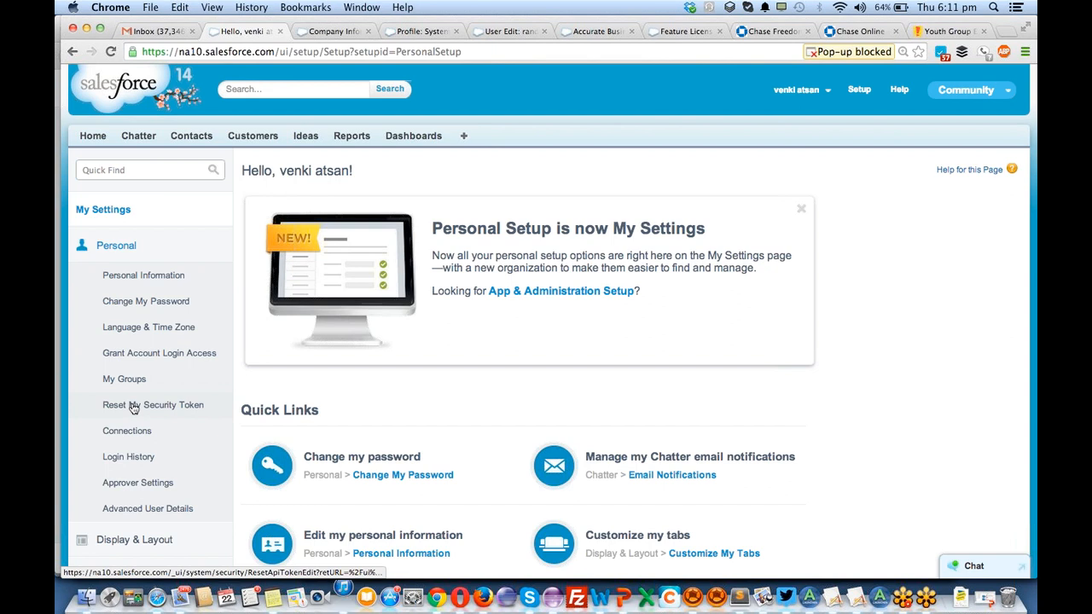
click(798, 90)
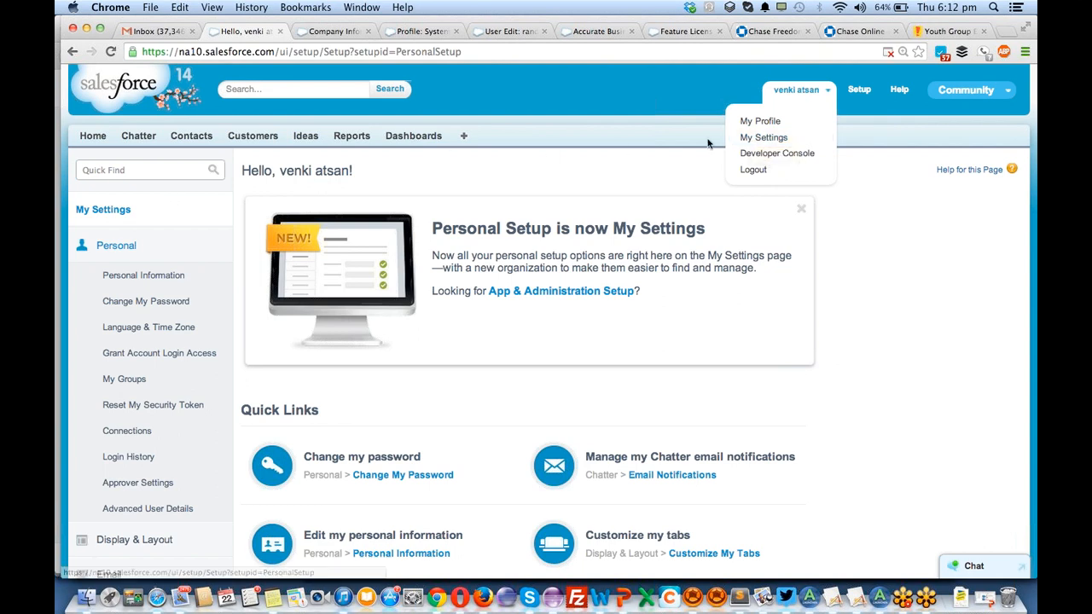
click(763, 137)
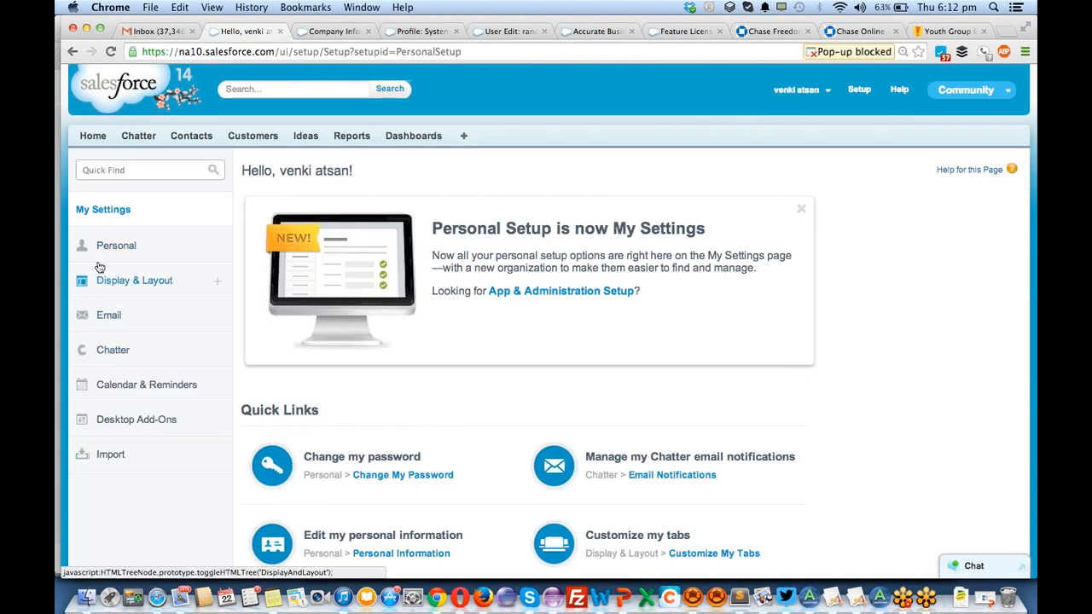
click(150, 253)
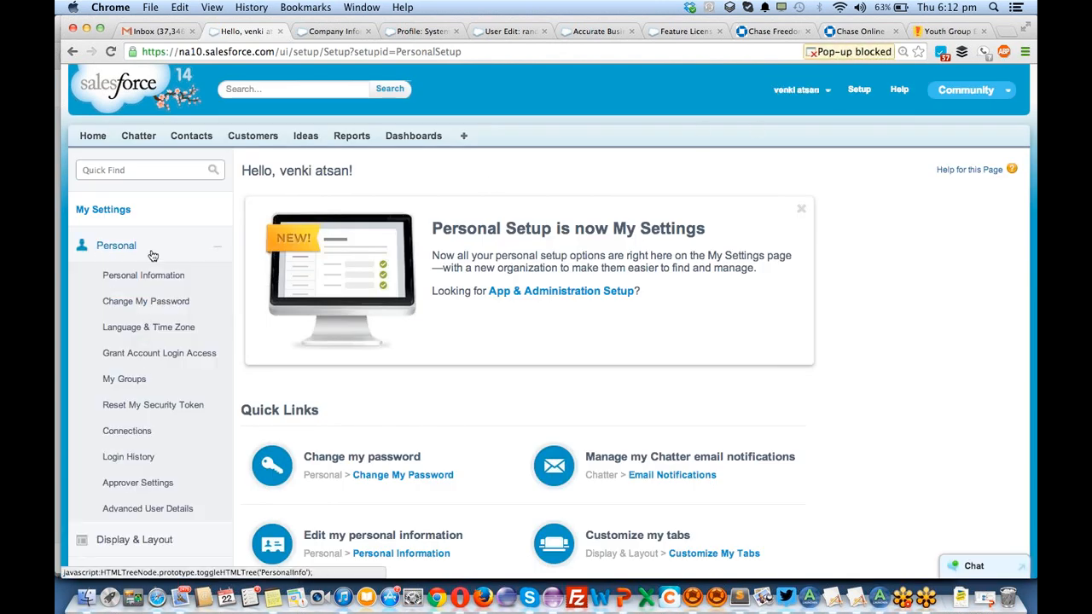
click(133, 409)
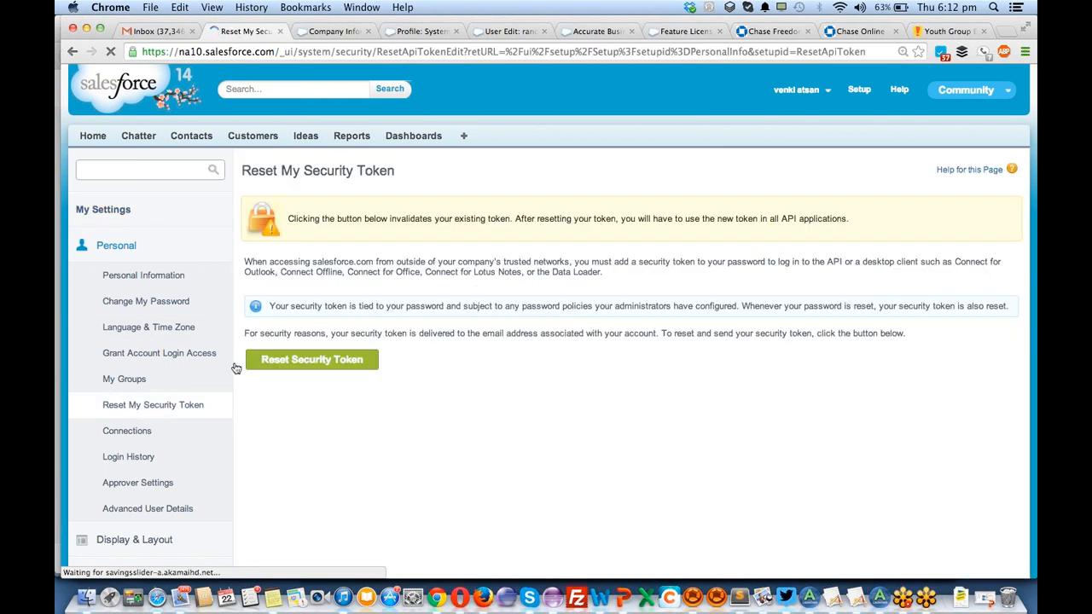
click(314, 360)
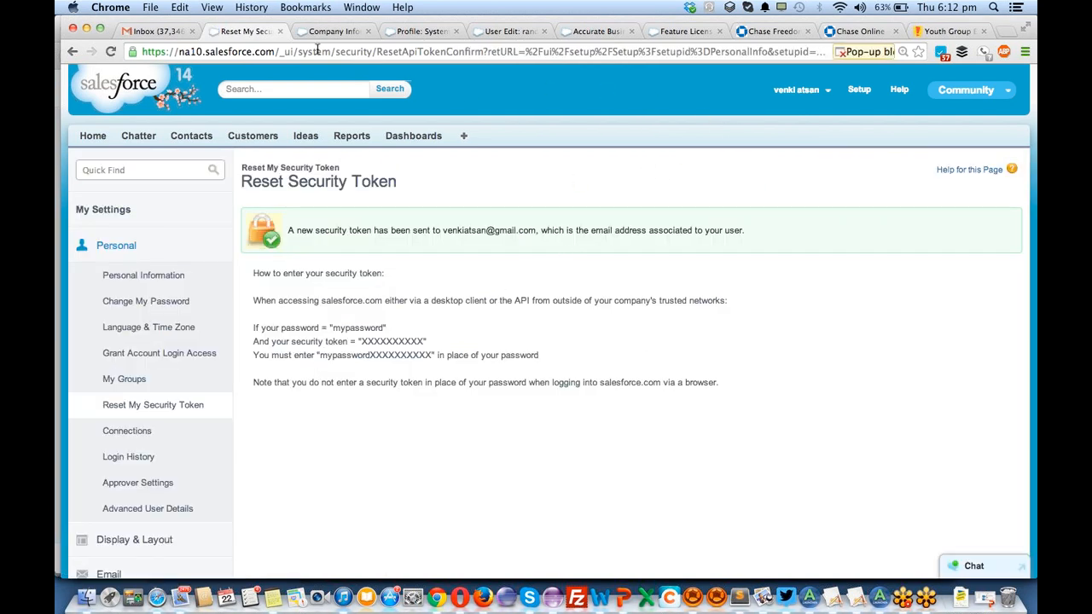
key(super+Tab)
key(super+Tab)
key(super+Tab)
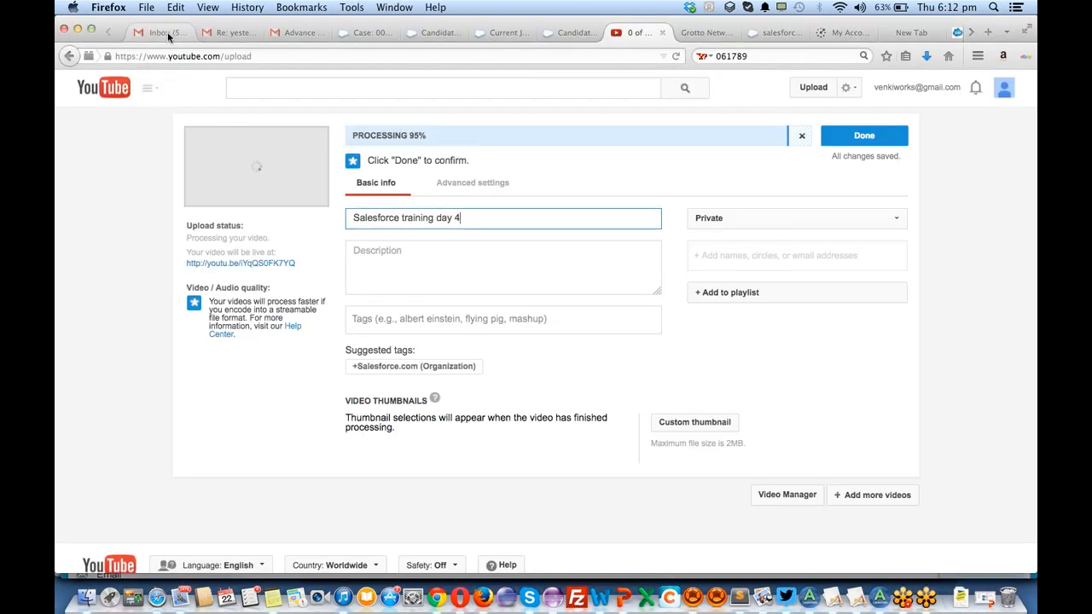
- Open the salesforce.com security token confirmation email from the Gmail inbox
click(217, 33)
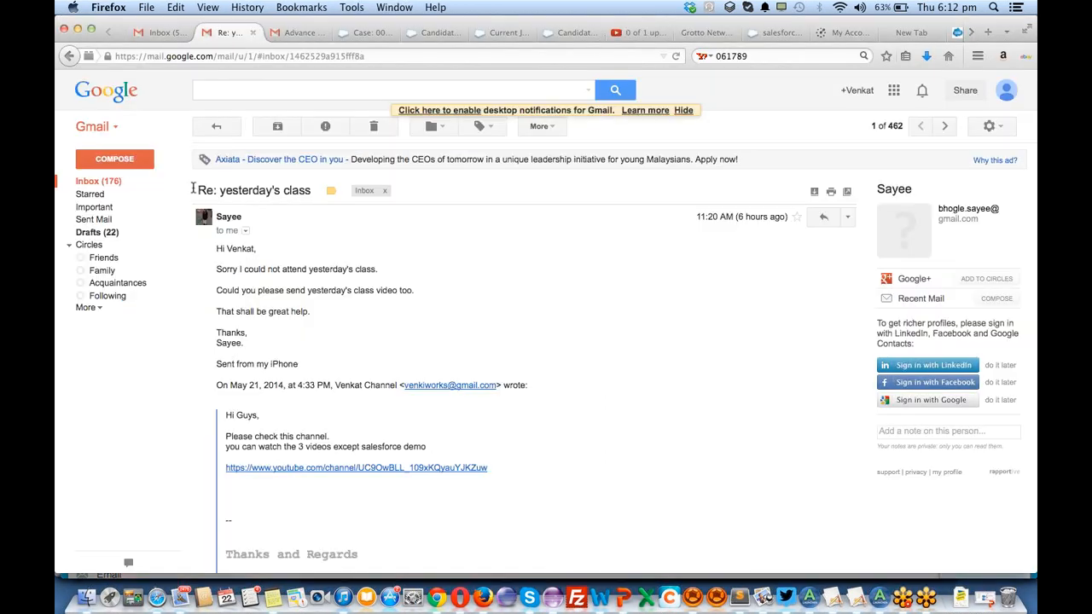
click(98, 182)
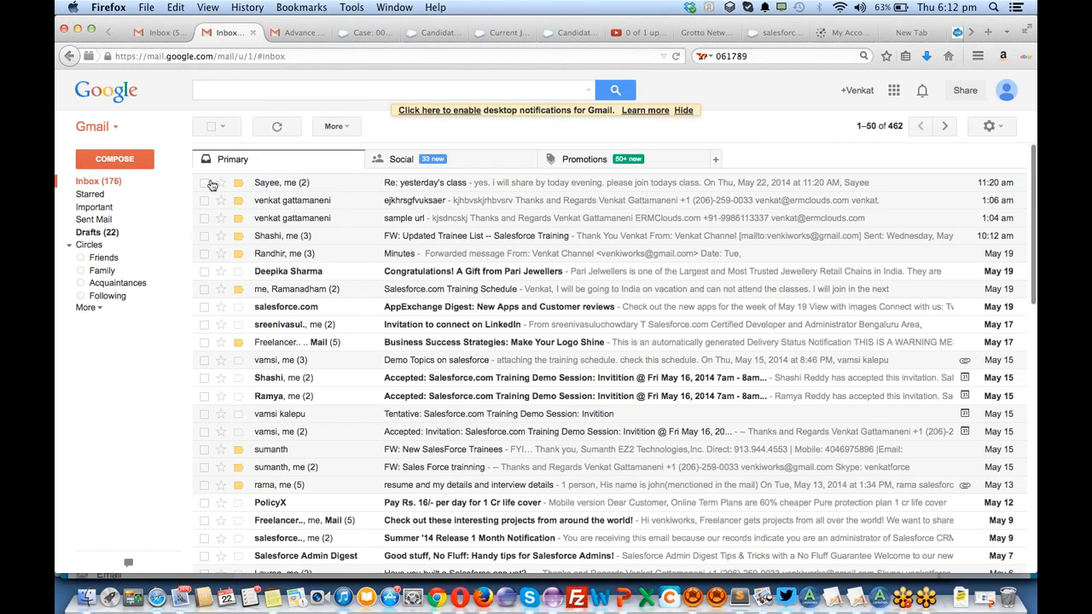
click(155, 34)
click(130, 184)
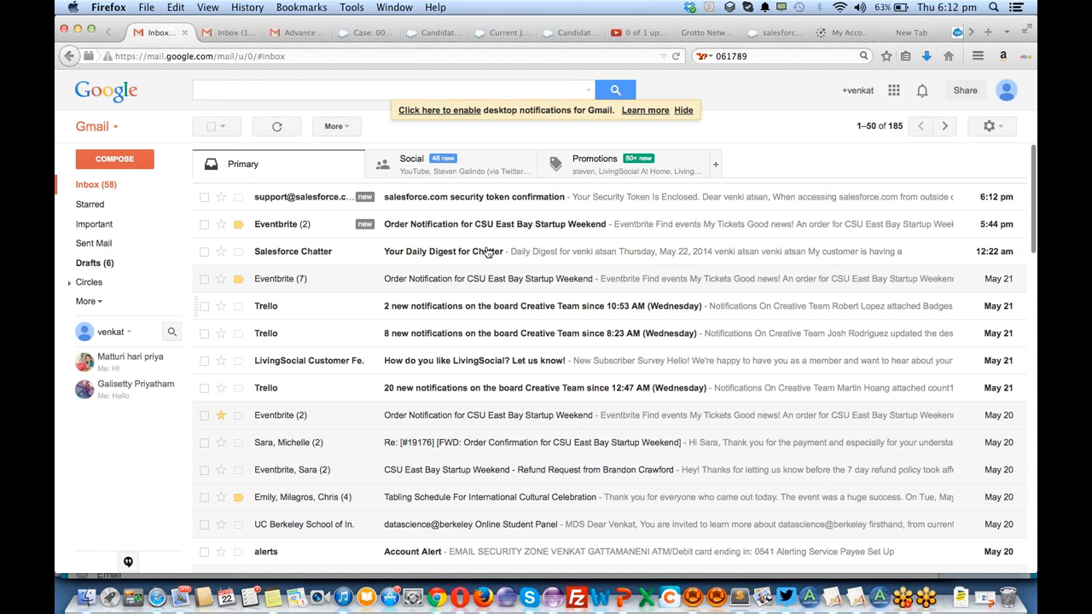
click(550, 202)
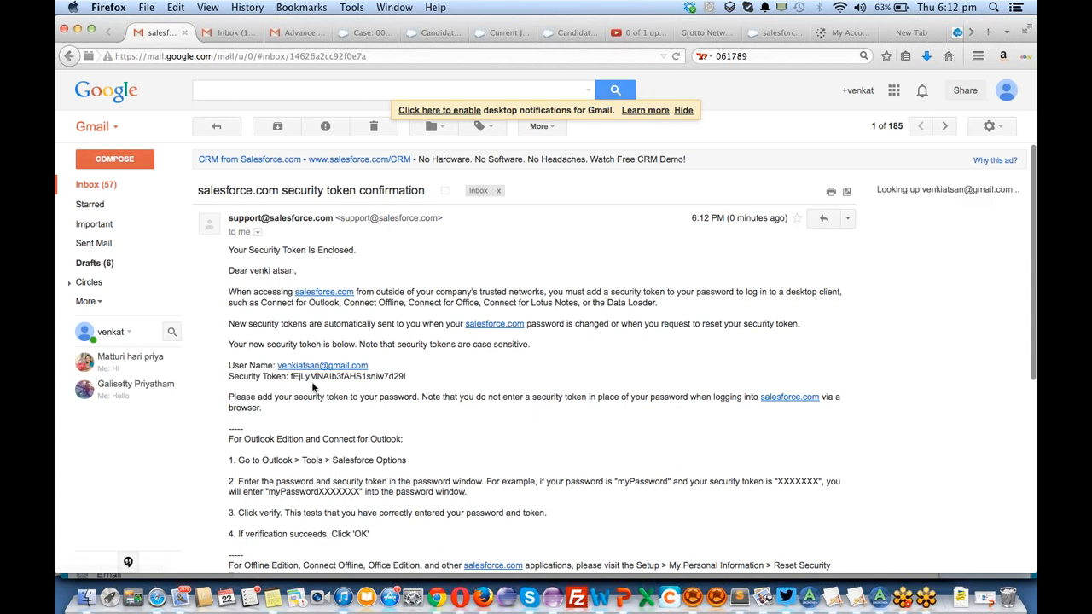
double_click(372, 376)
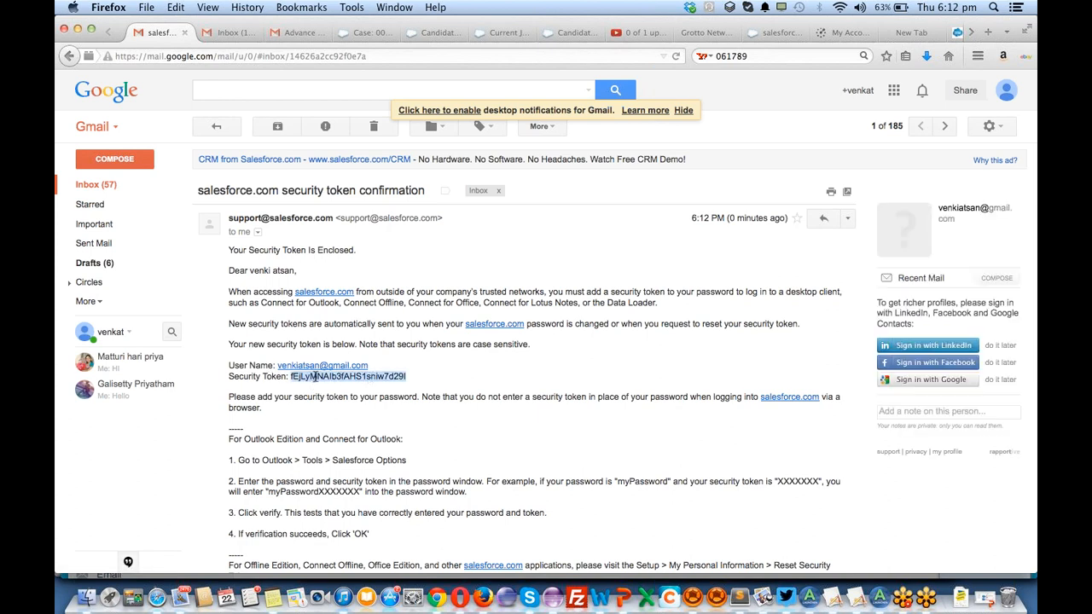
click(337, 378)
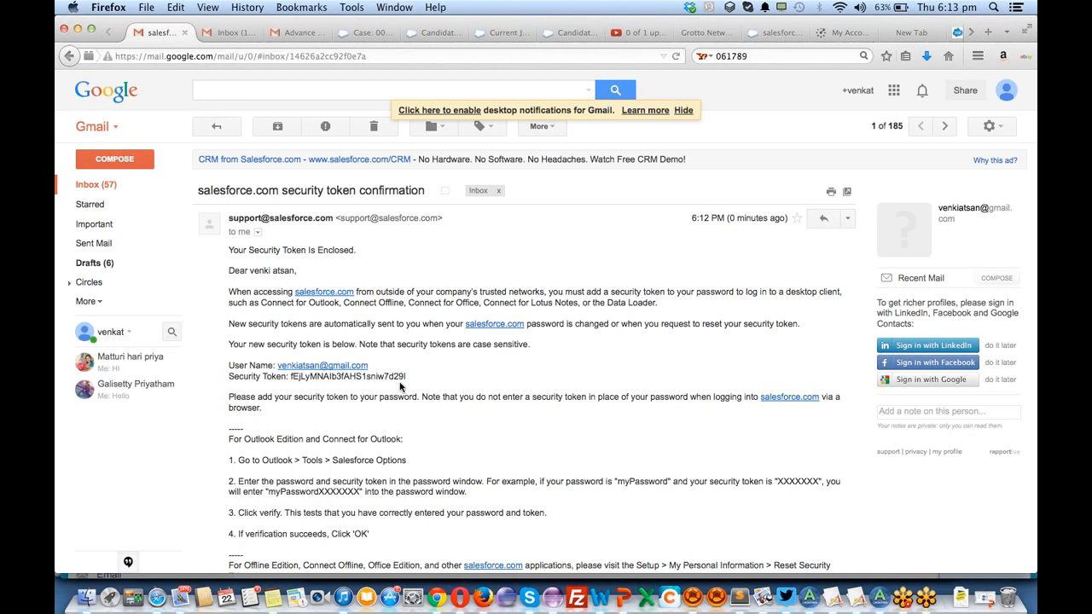
scroll(370, 405, down, 2)
scroll(370, 404, down, 2)
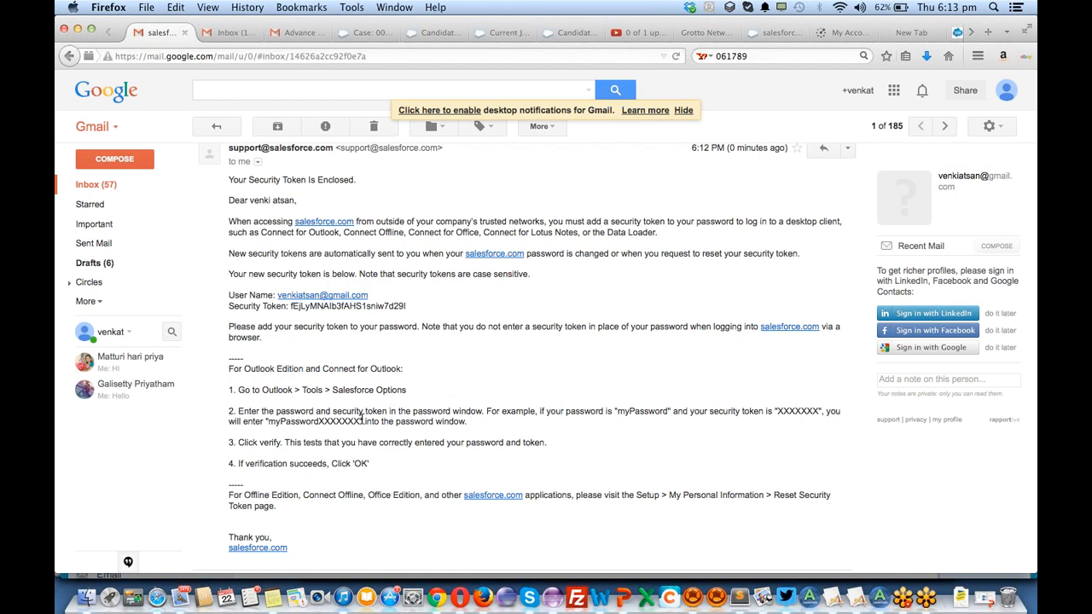
drag(245, 494, 315, 495)
double_click(284, 495)
click(333, 494)
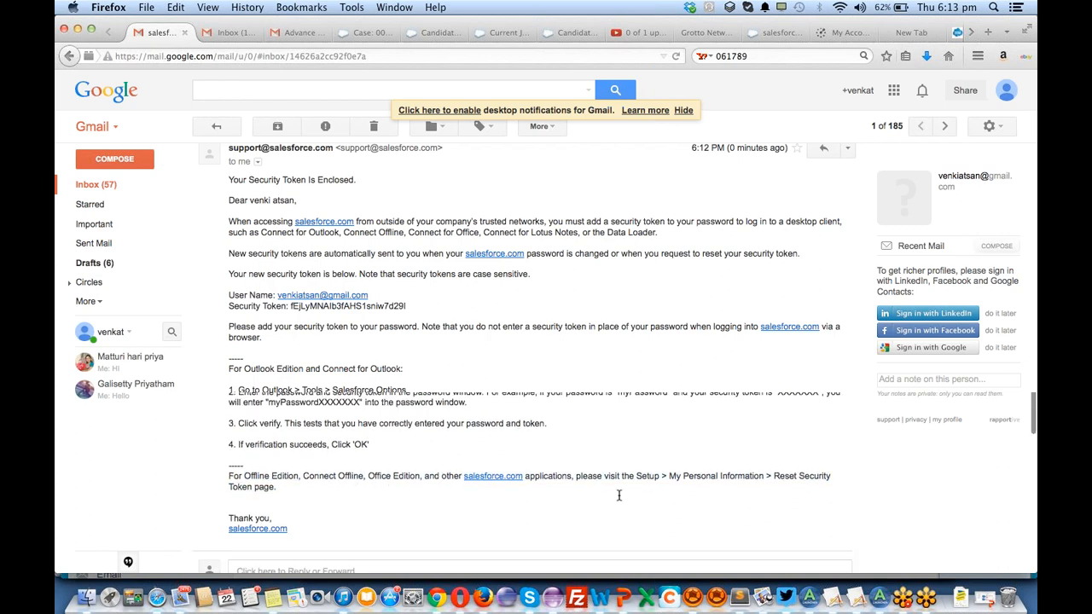
scroll(598, 478, down, 5)
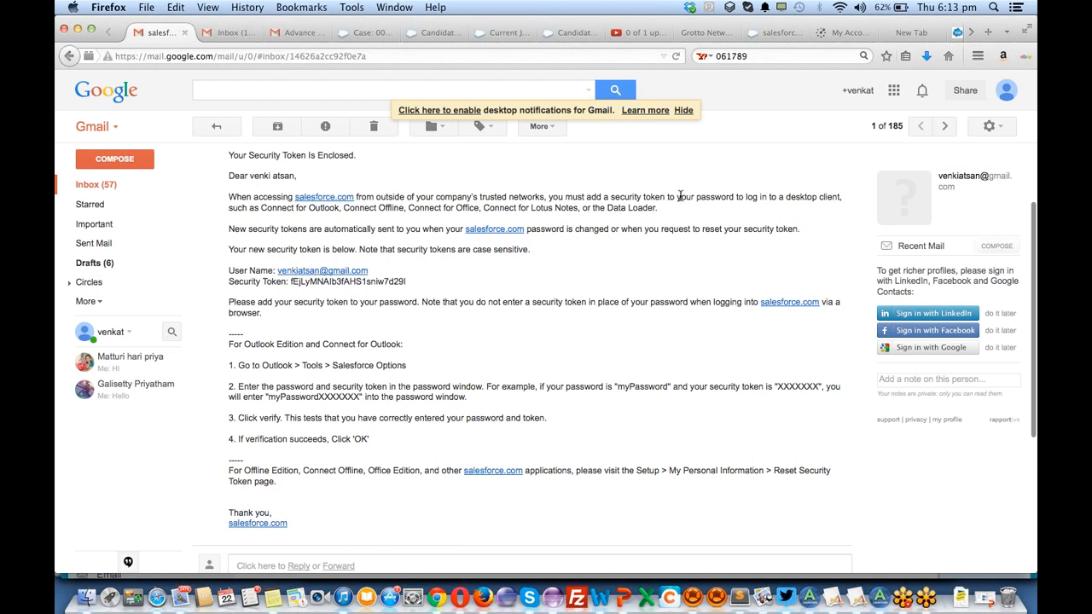
- Select parts of the first paragraph, then highlight the new Security Token value in the email
double_click(811, 196)
click(822, 204)
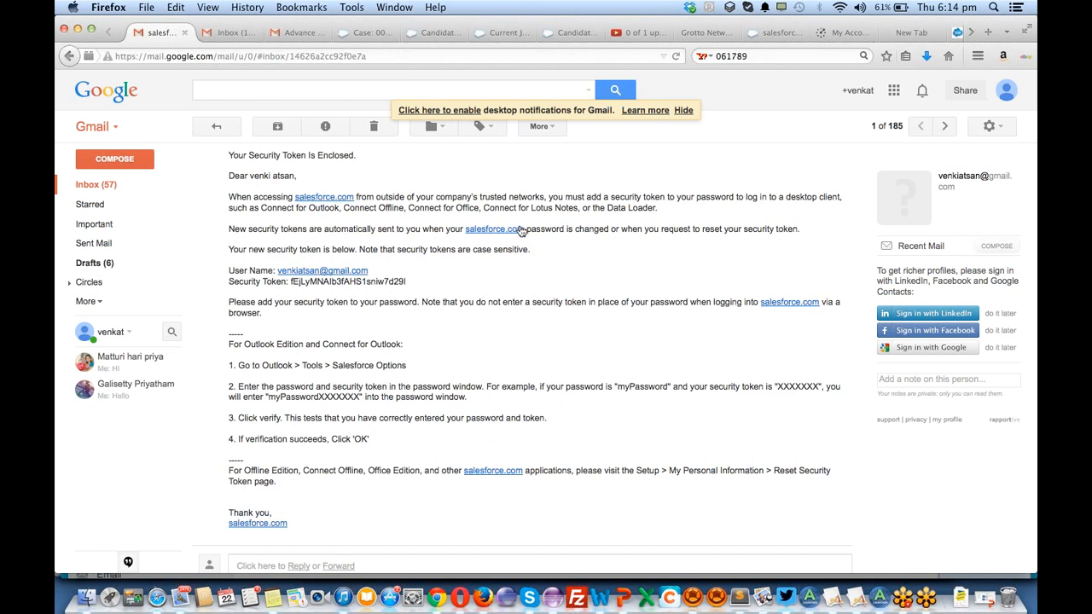
double_click(430, 207)
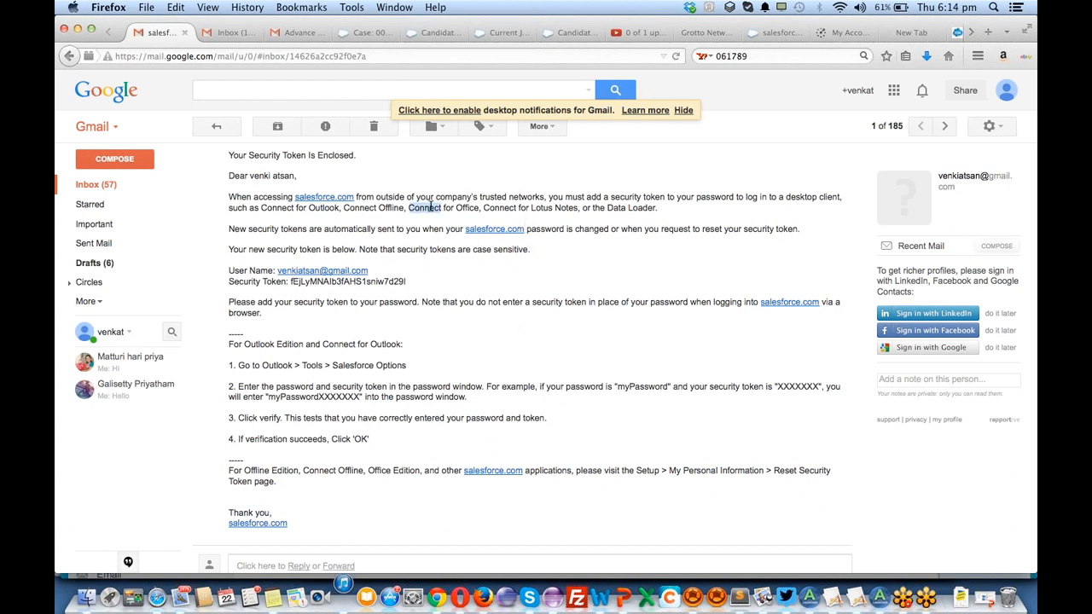
click(508, 205)
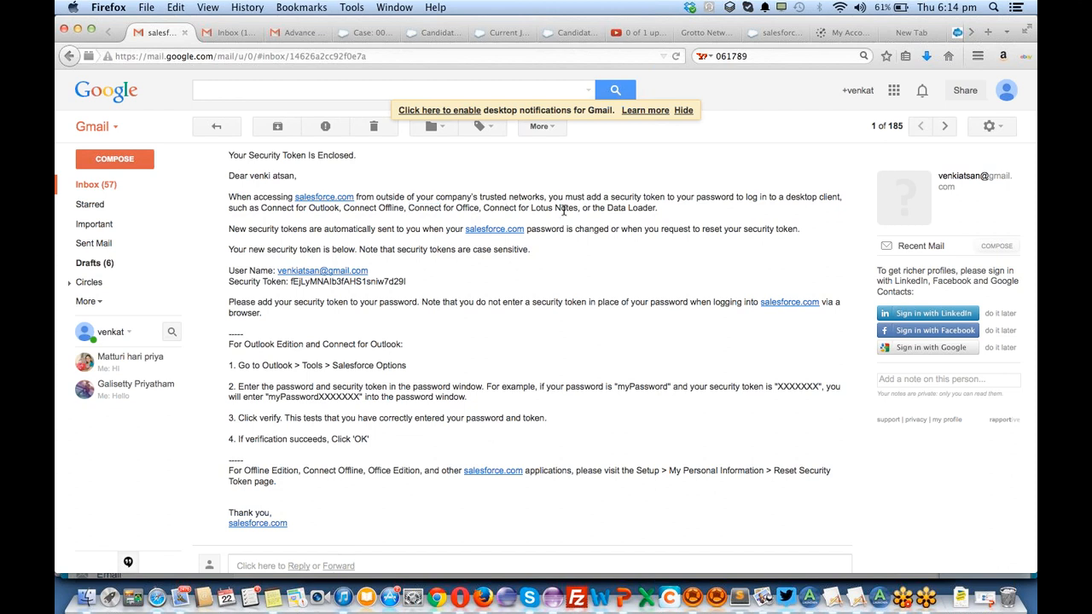
triple_click(631, 210)
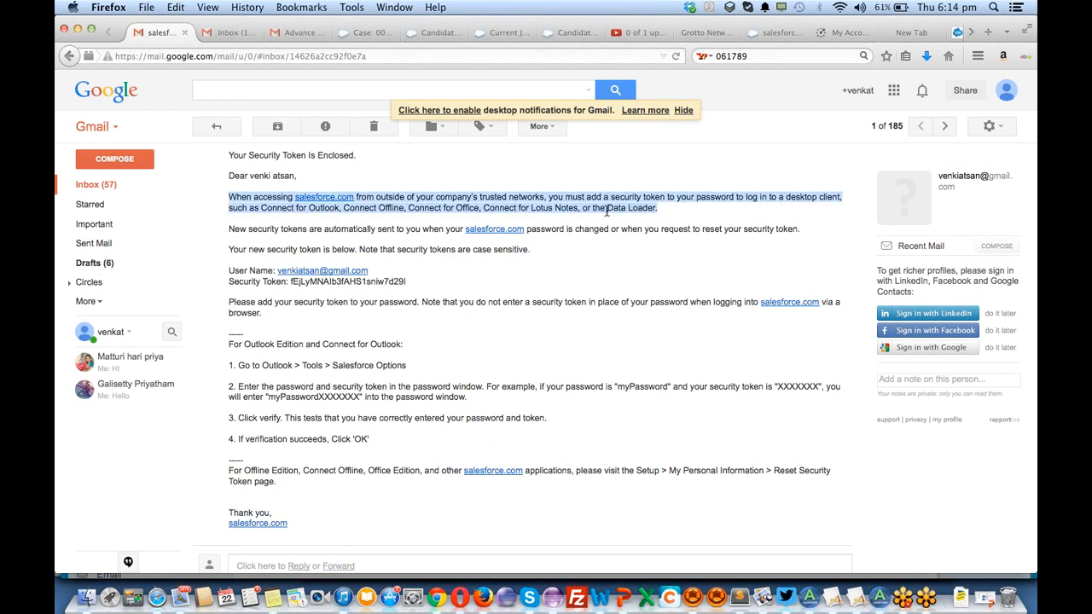
scroll(331, 352, up, 3)
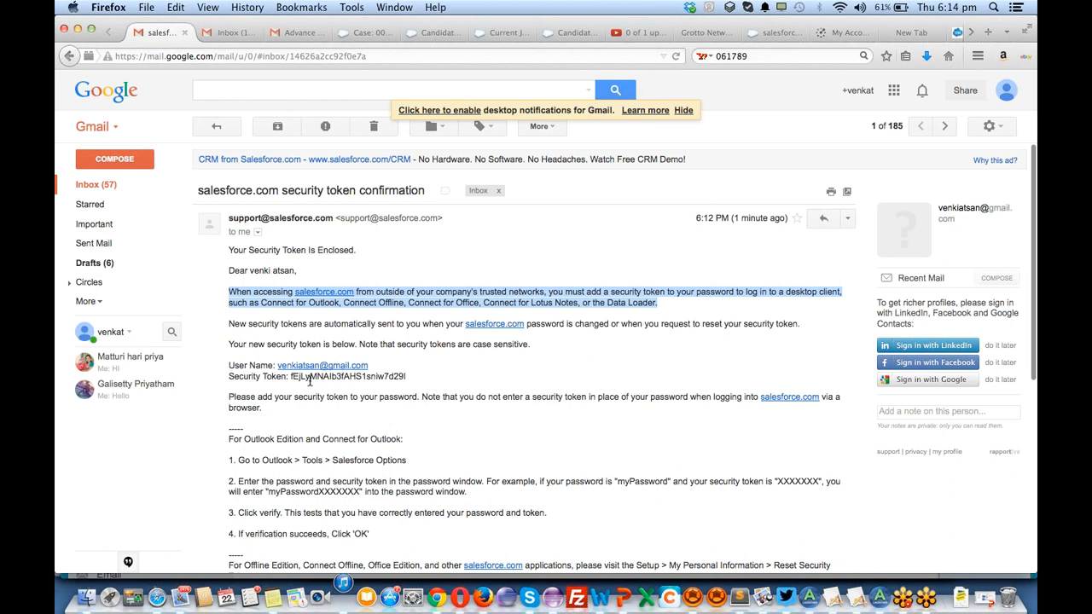
double_click(310, 377)
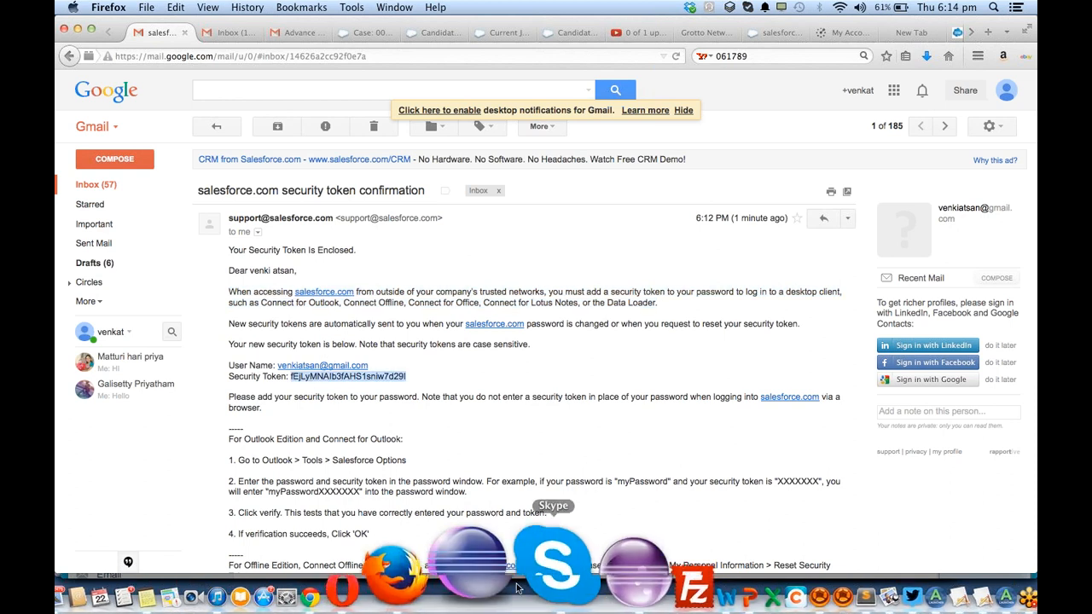
key(ctrl+Left)
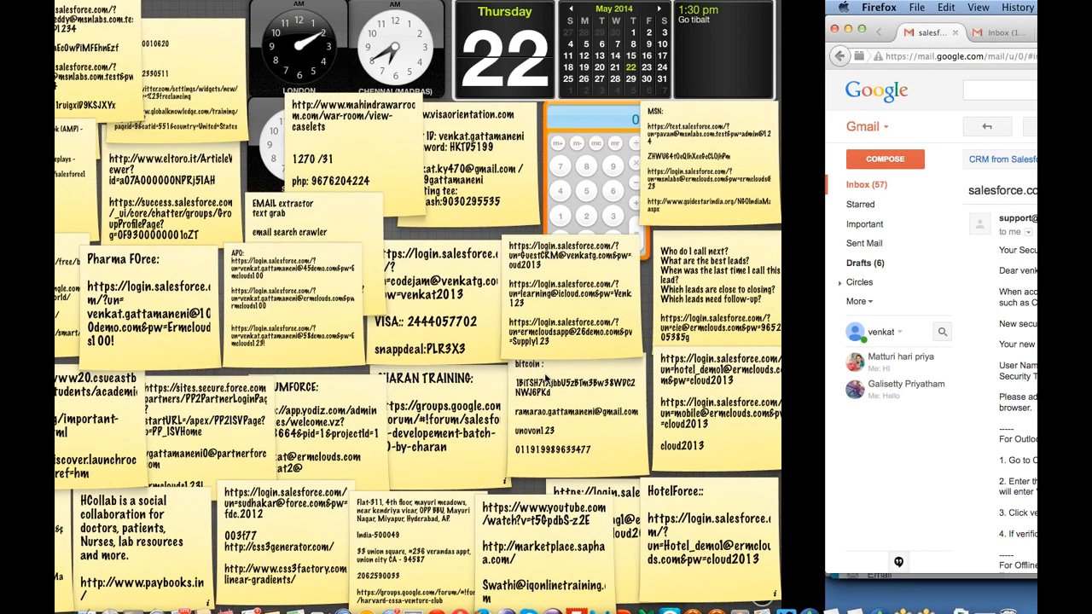
key(ctrl+Right)
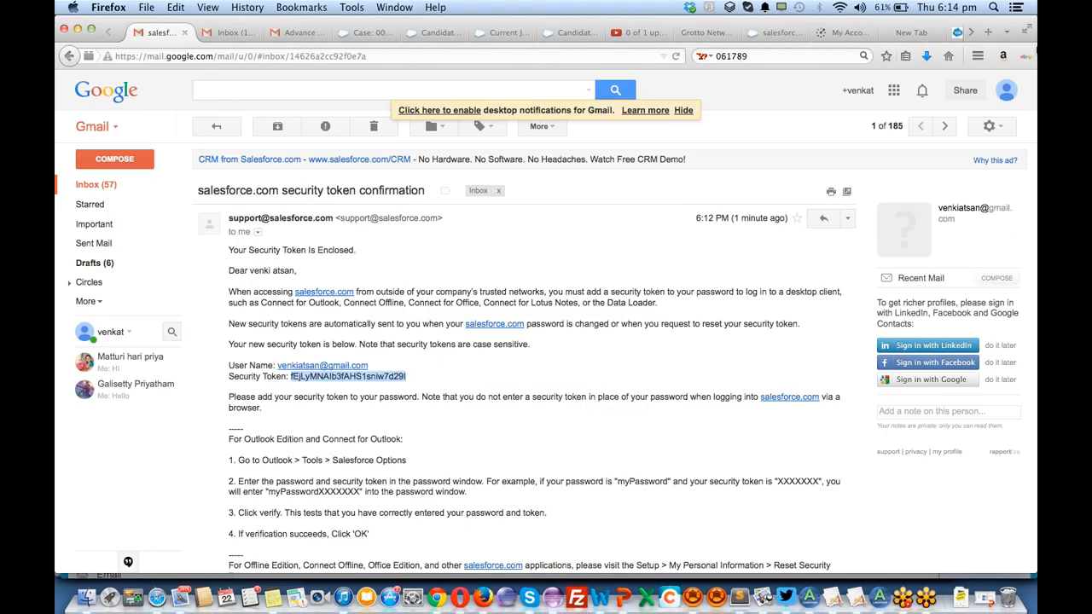
key(ctrl+Right)
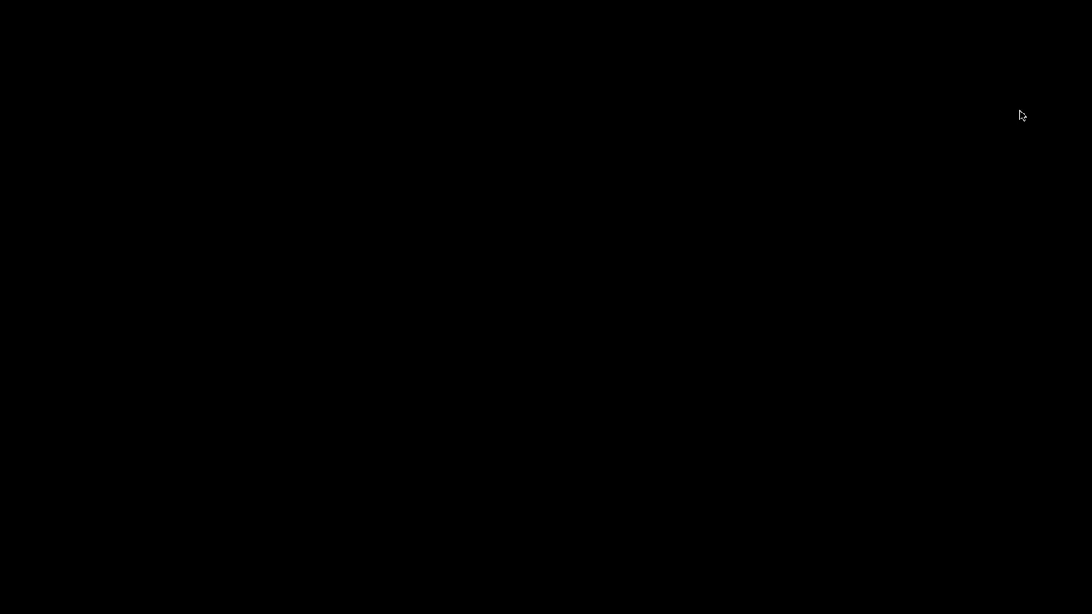
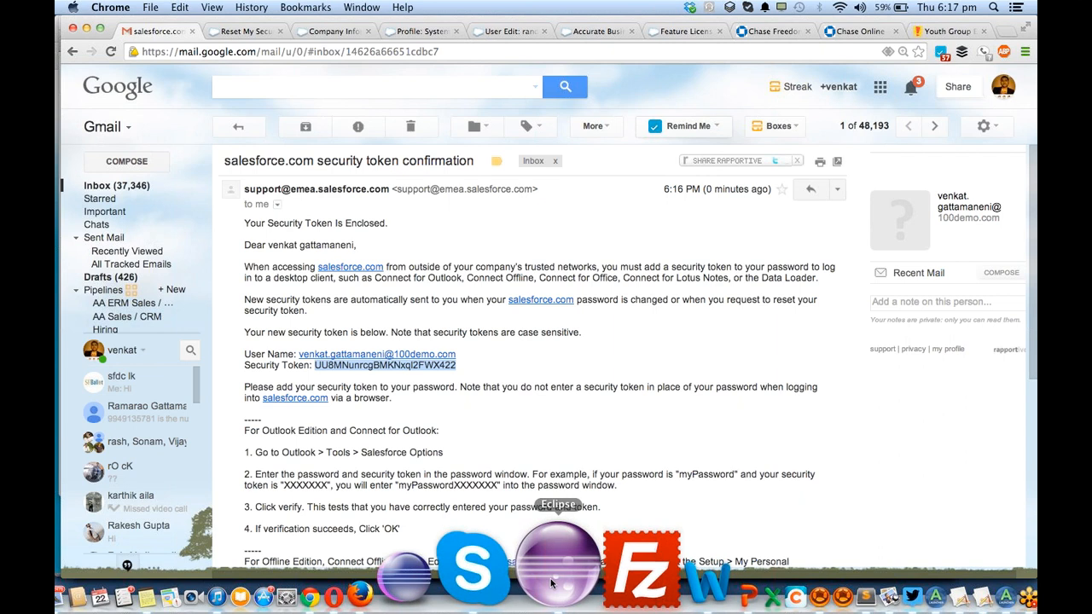
- Bring the Eclipse window showing the CDA__c.object XML to the front and enlarge it to full screen
click(551, 588)
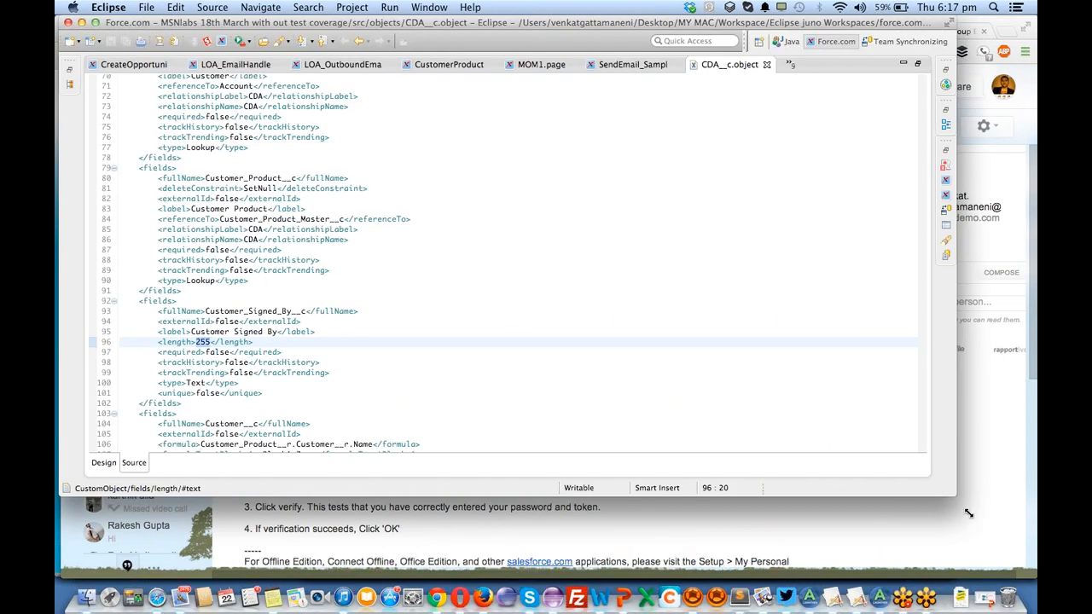
drag(1031, 571, 1012, 554)
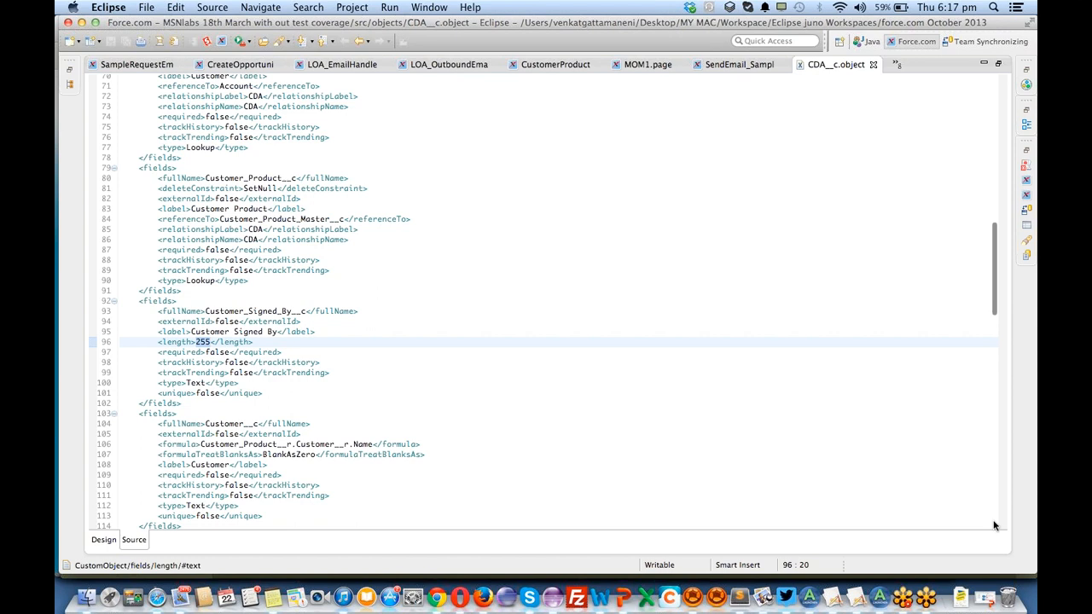
click(430, 7)
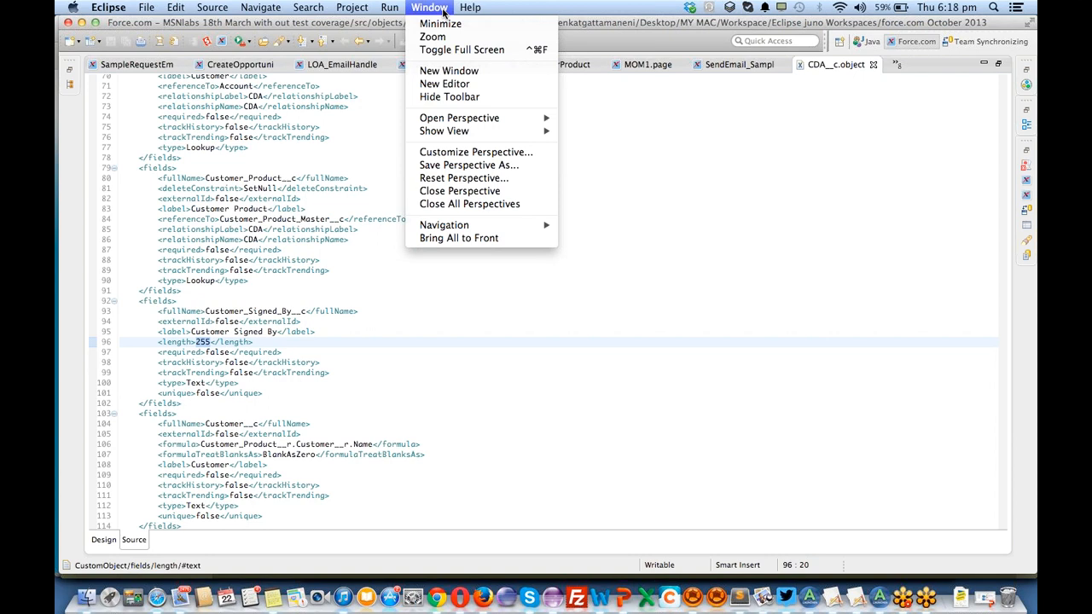
mouse_move(473, 9)
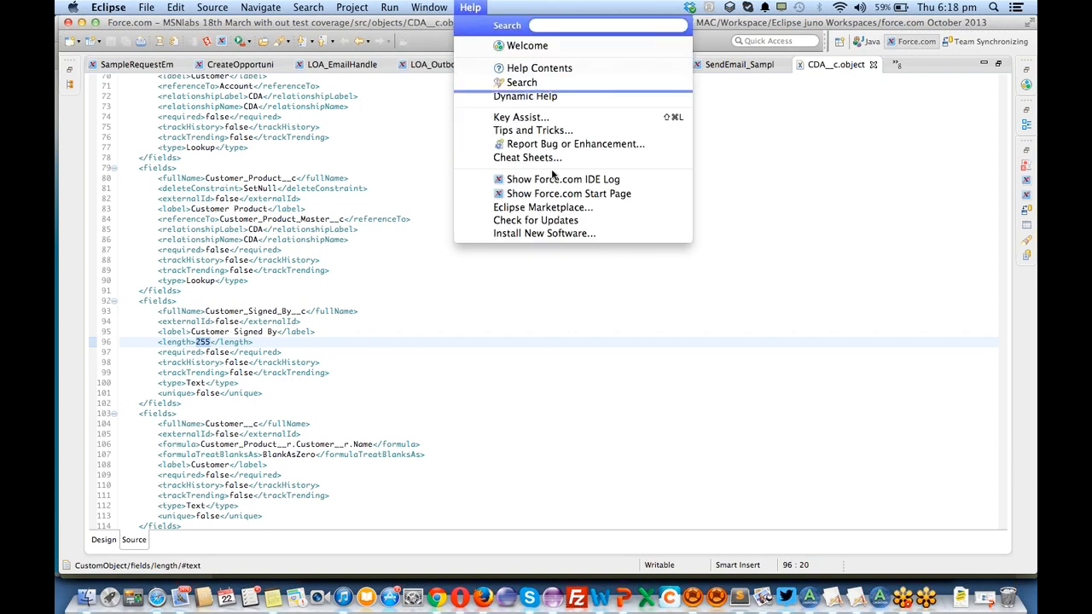
click(559, 232)
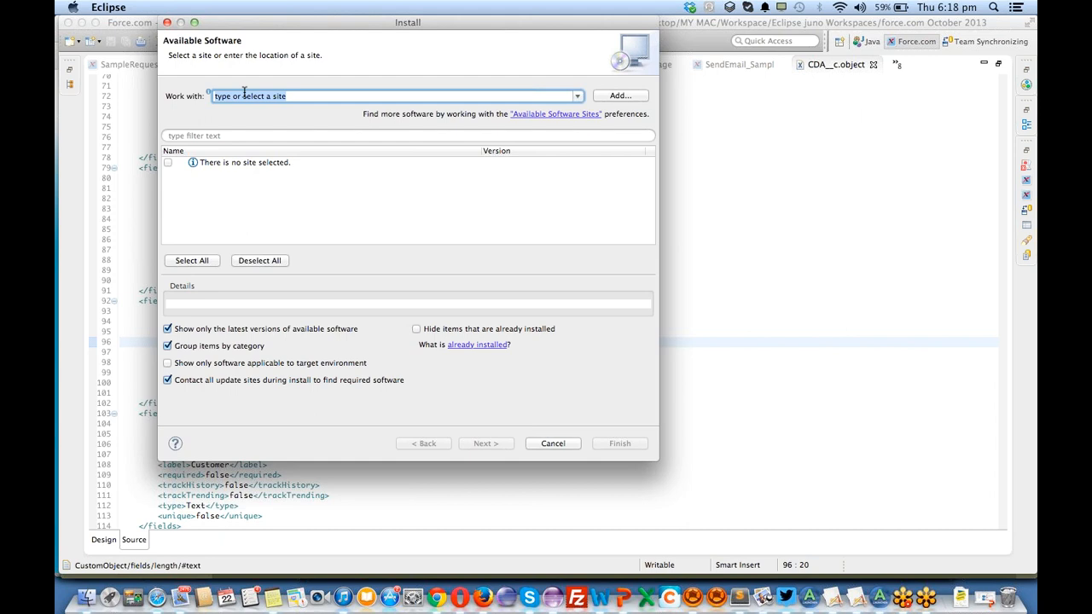
click(168, 24)
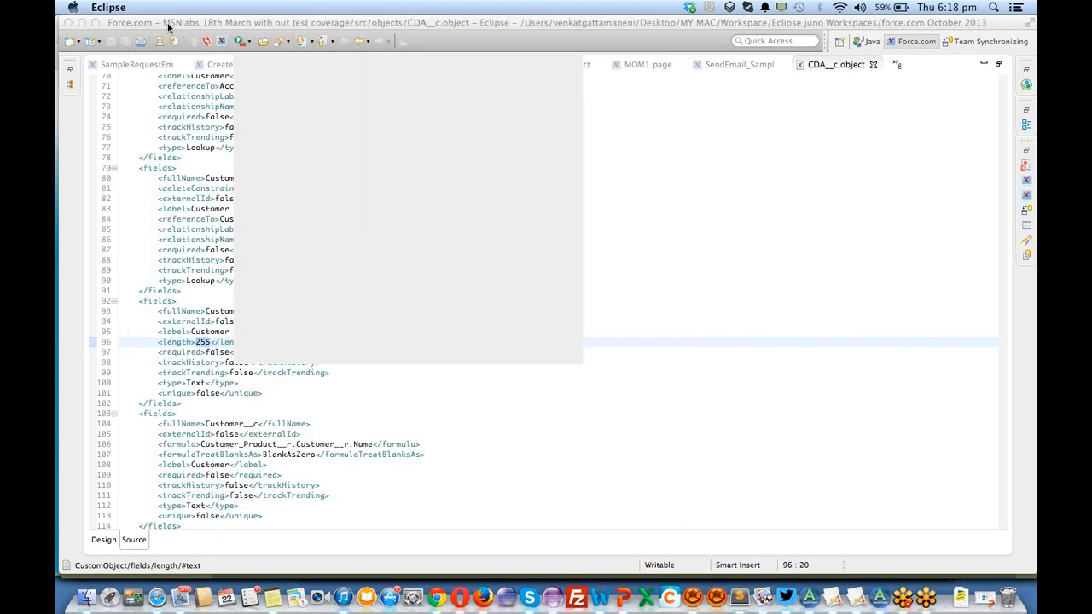
click(436, 608)
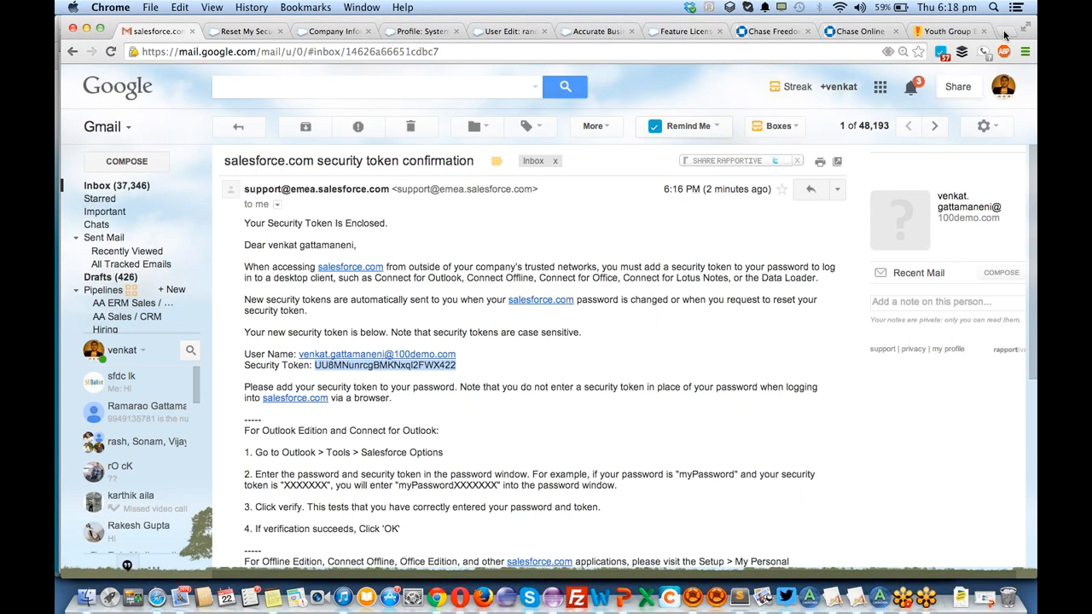
- In a new Chrome tab, search 'eclipse ide for java ee developers' and open its package page
click(1003, 31)
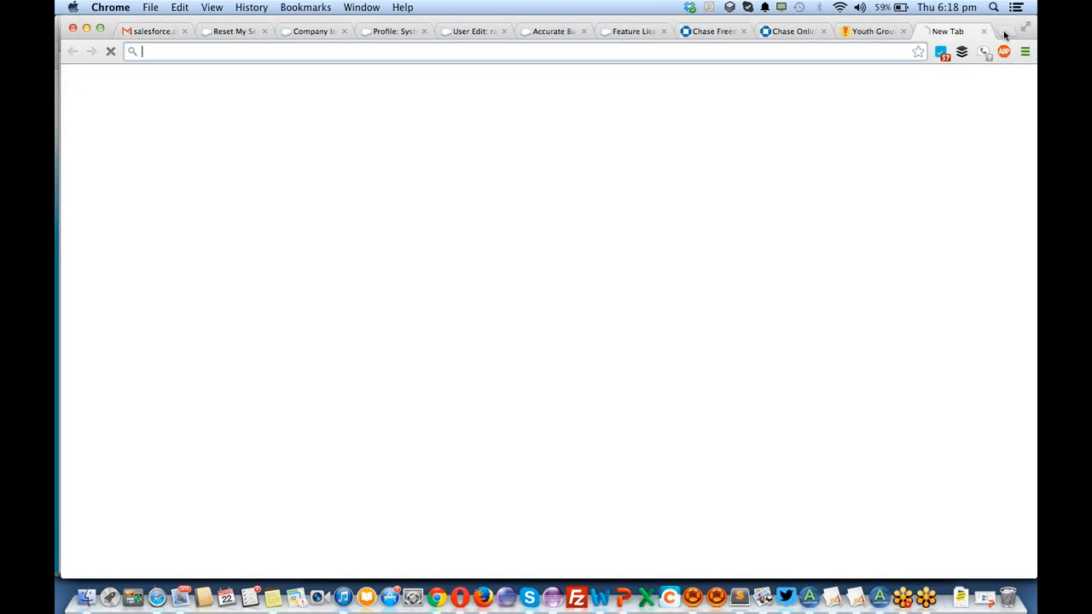
text(jele)
key(BackSpace)
key(BackSpace)
key(BackSpace)
key(BackSpace)
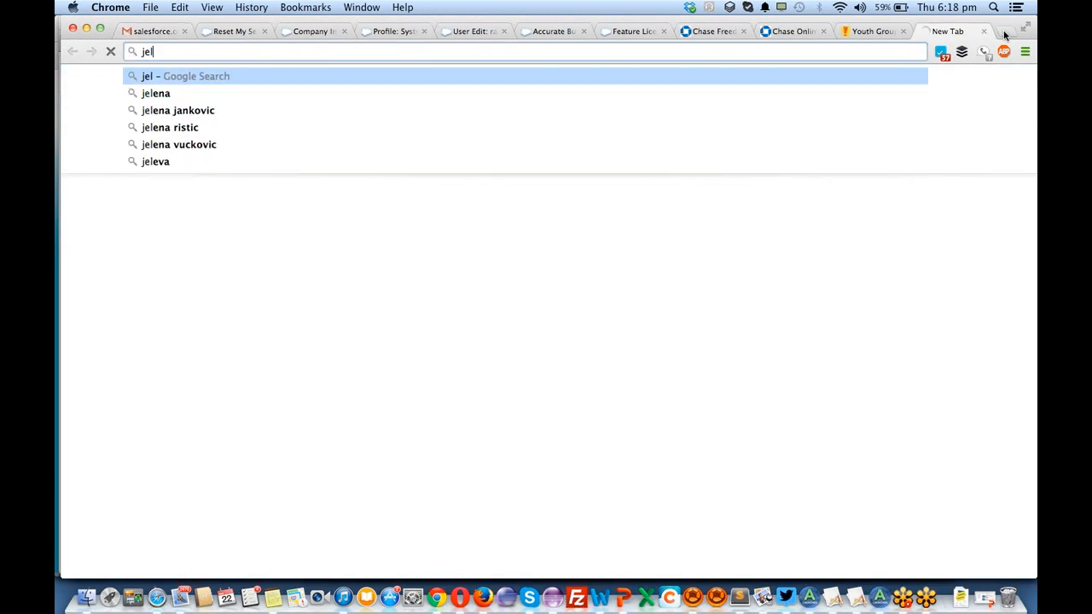
text(ec)
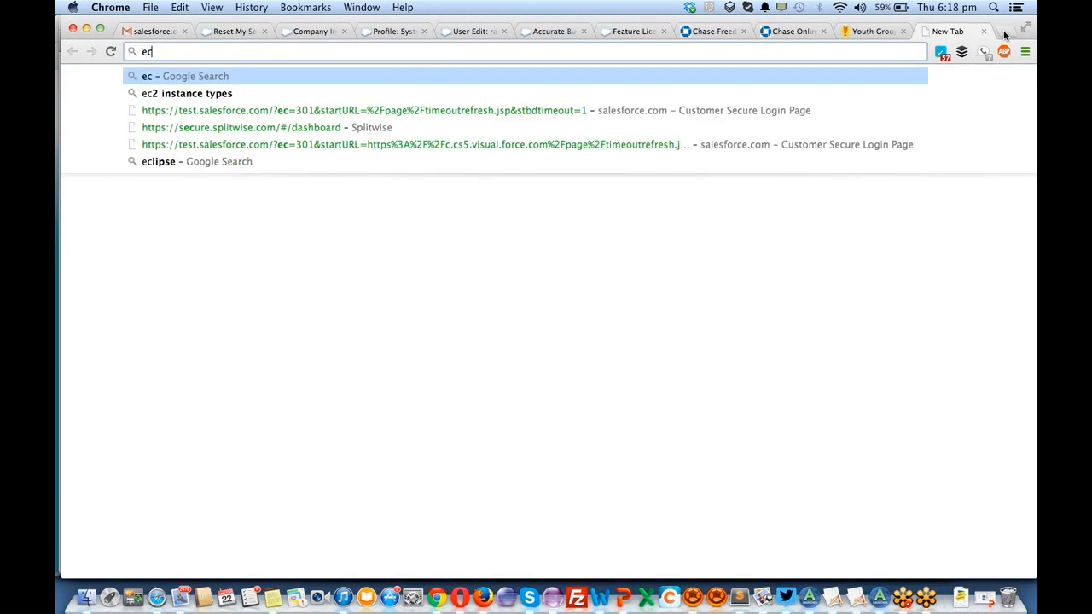
text(lipse ide)
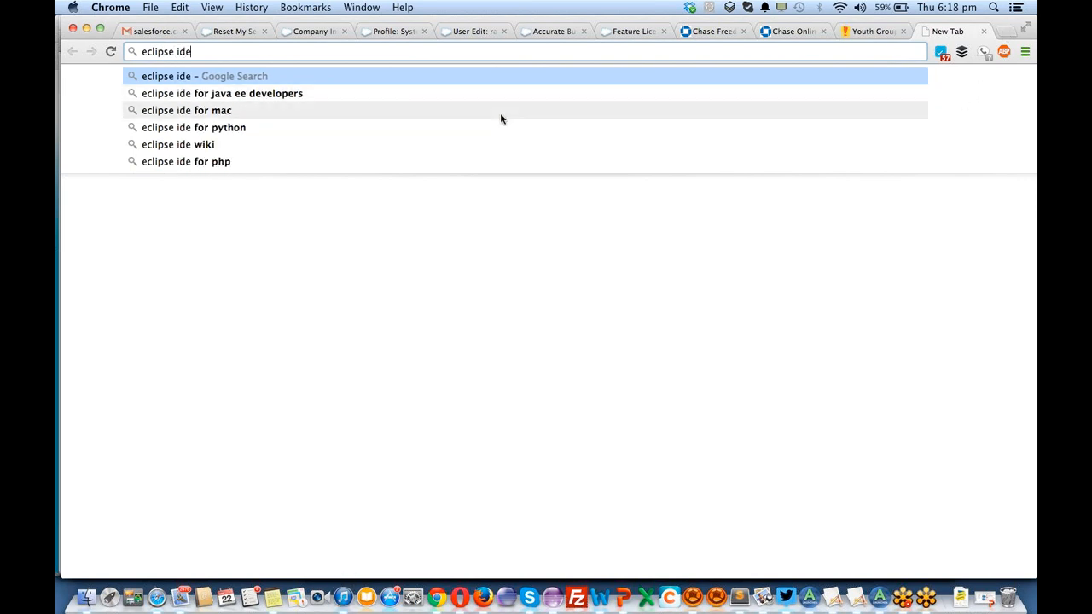
click(377, 94)
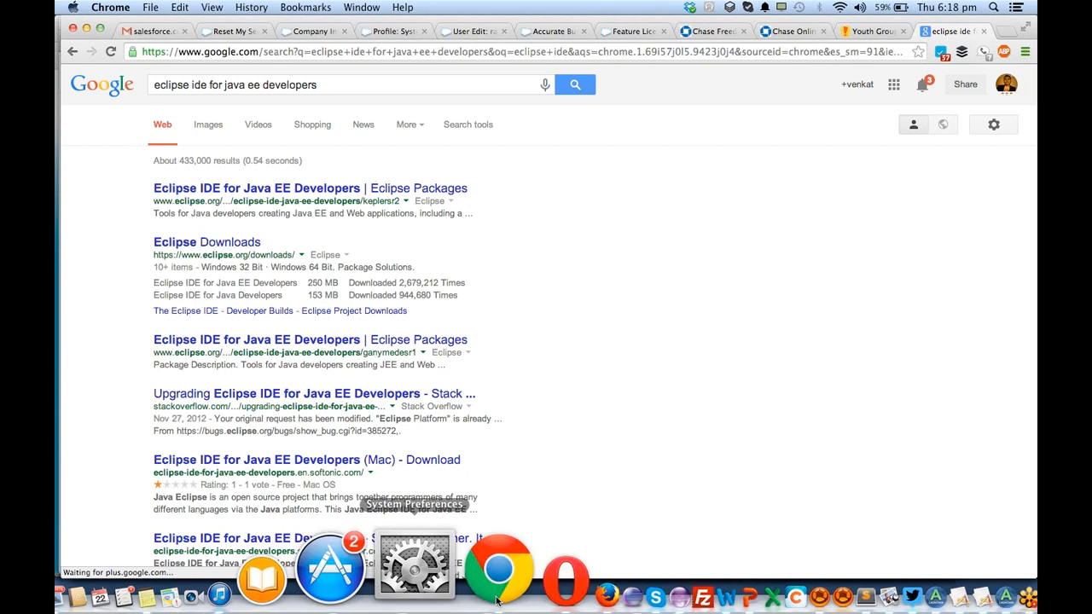
click(220, 192)
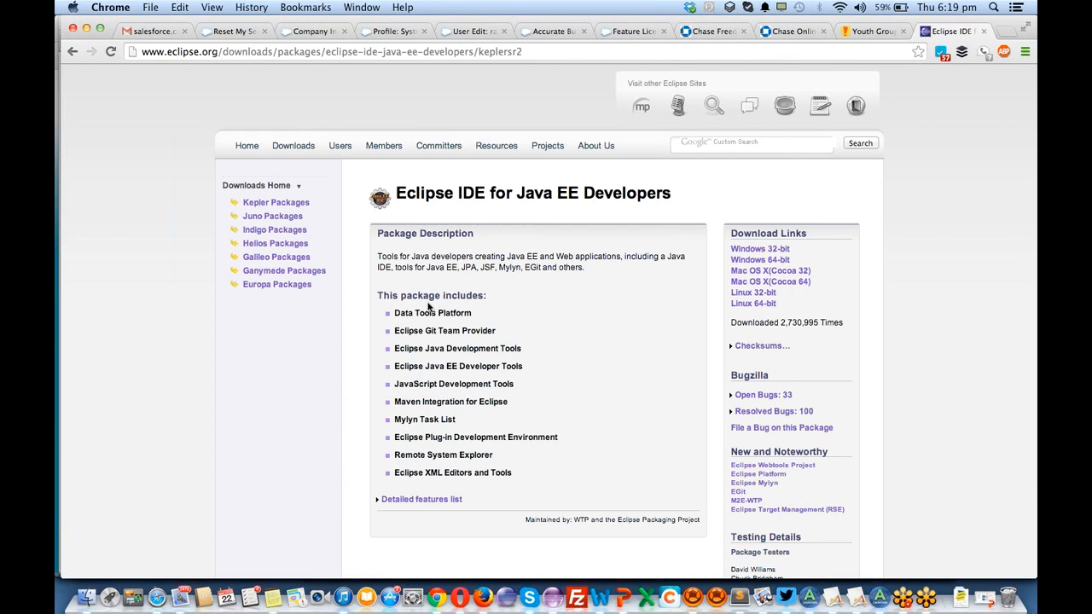
- Go to eclipse.org Downloads and scroll through the Kepler (4.3.2) SR2 Mac OS X package list
scroll(428, 303, down, 1)
scroll(433, 304, up, 1)
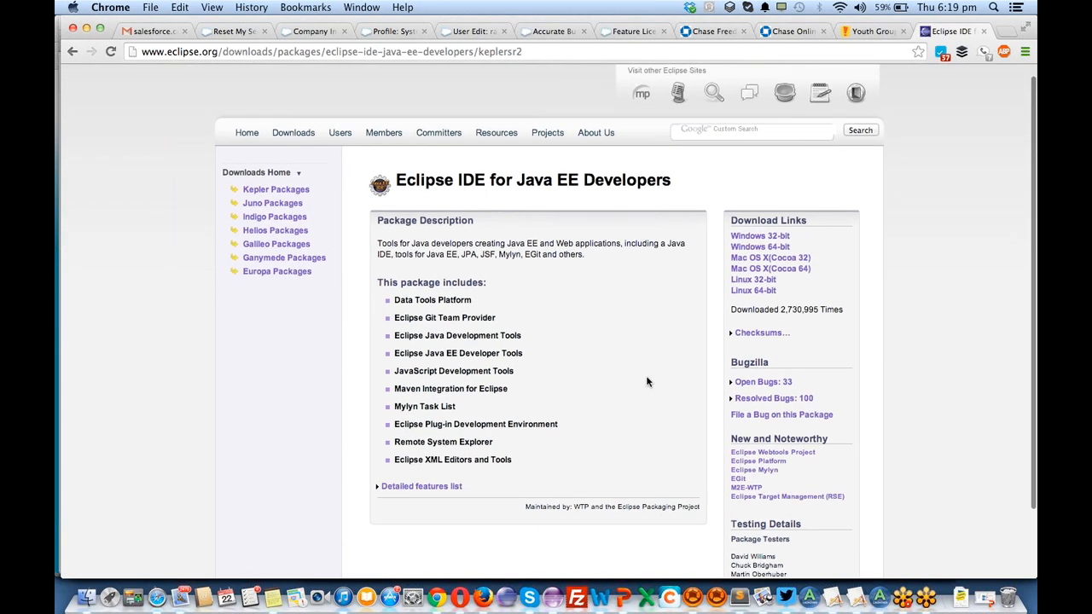
scroll(648, 380, down, 1)
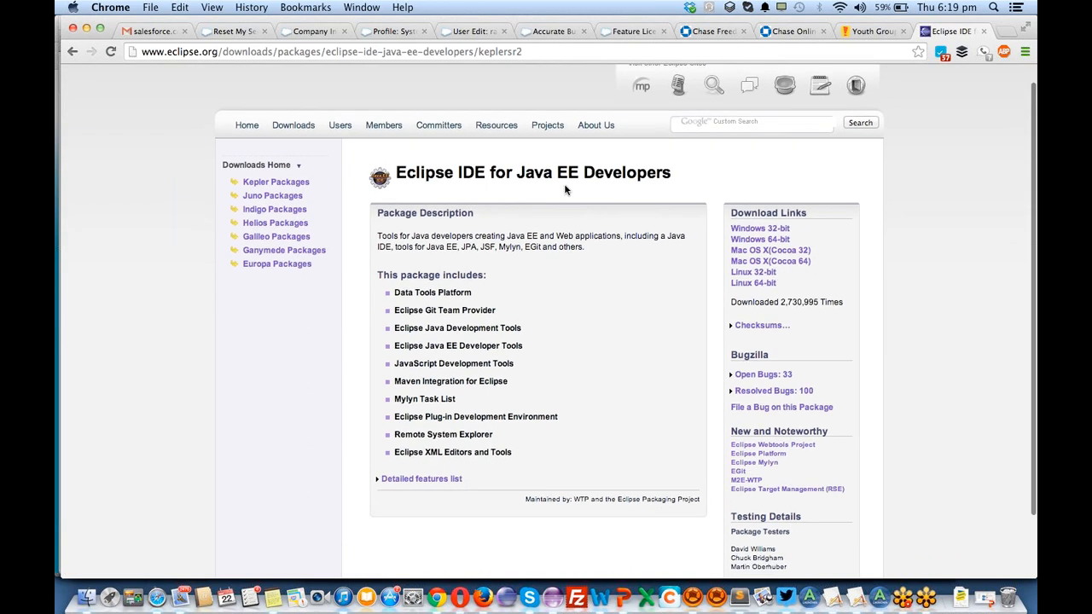
click(293, 126)
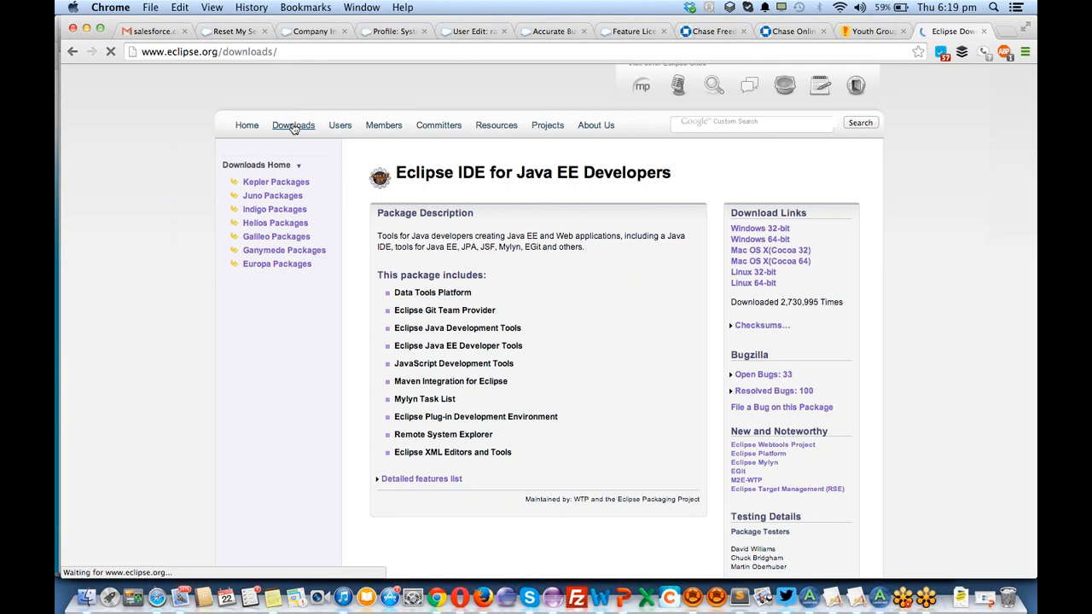
scroll(318, 359, down, 1)
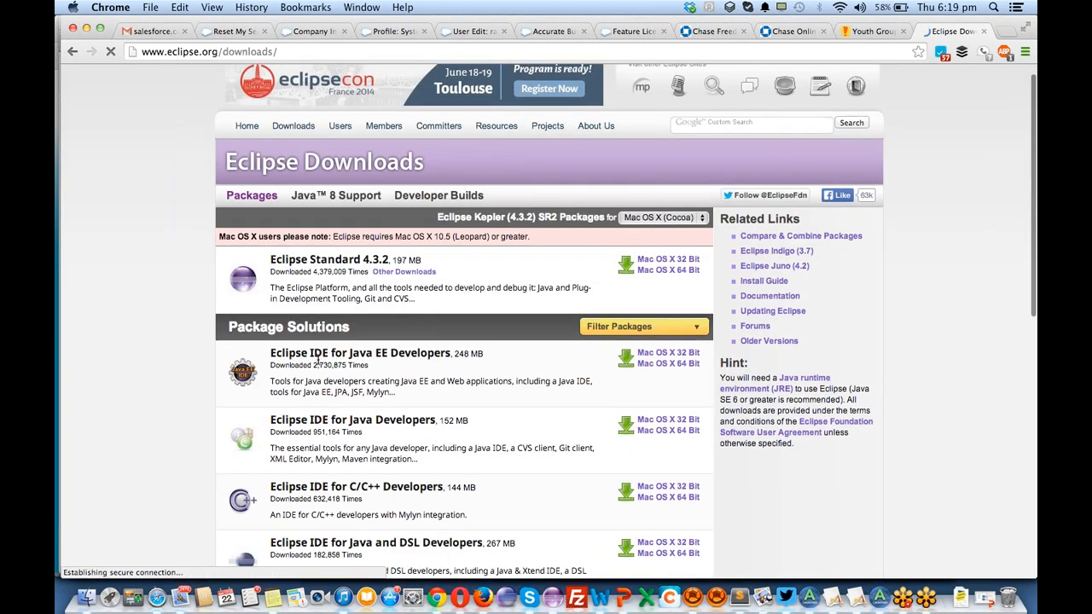
scroll(318, 359, down, 5)
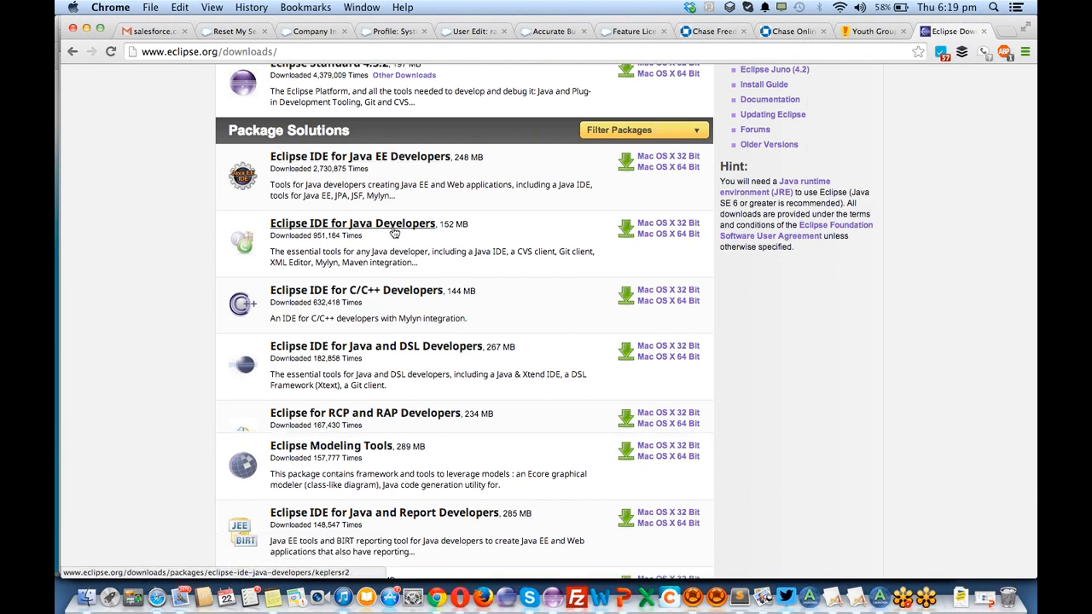
scroll(394, 232, down, 8)
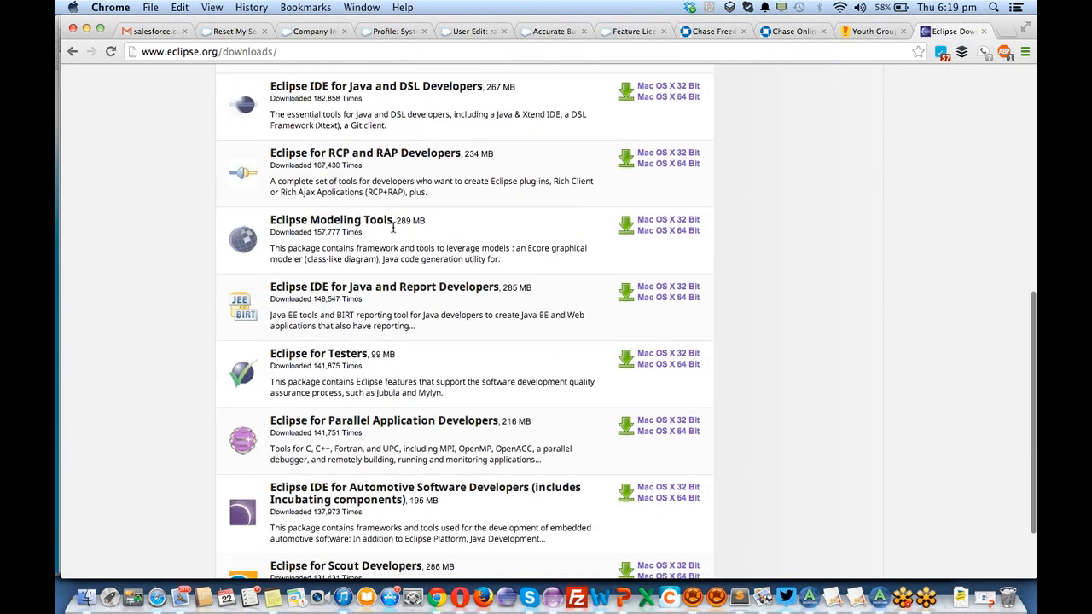
scroll(392, 229, down, 2)
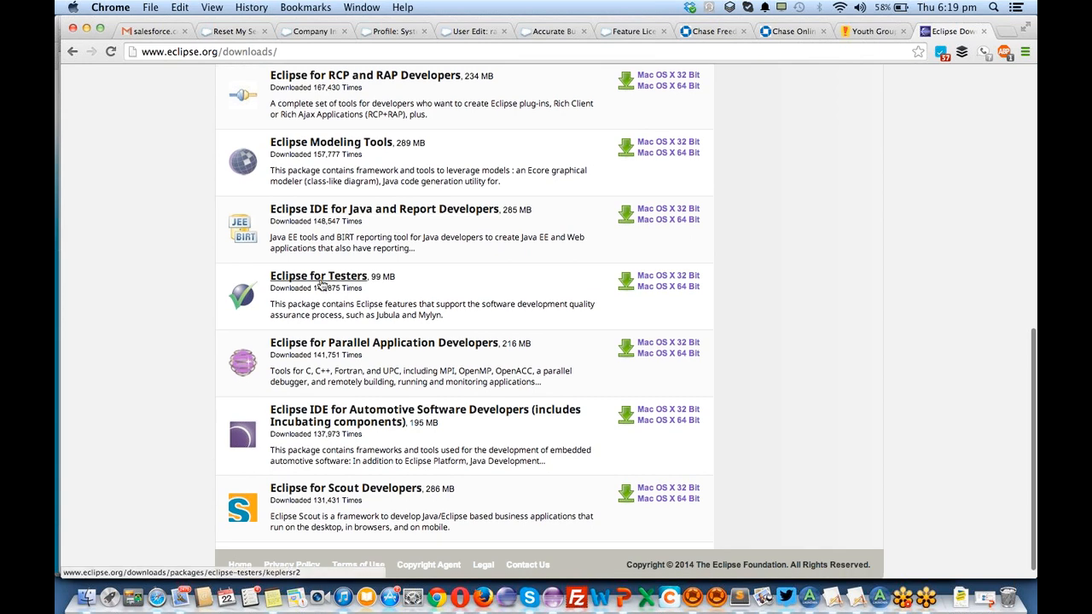
scroll(354, 456, down, 1)
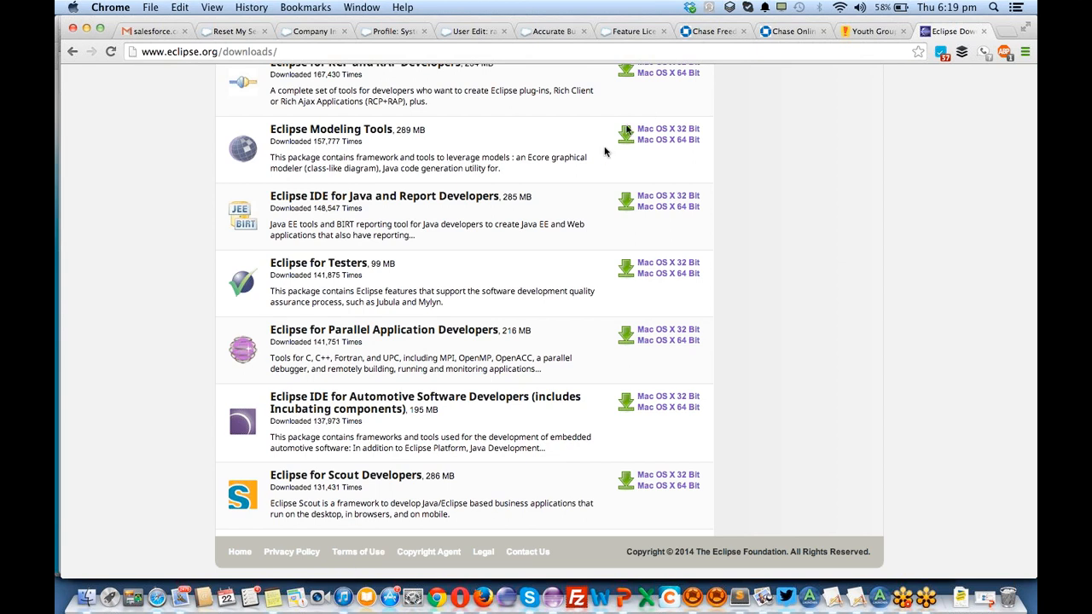
scroll(459, 365, up, 10)
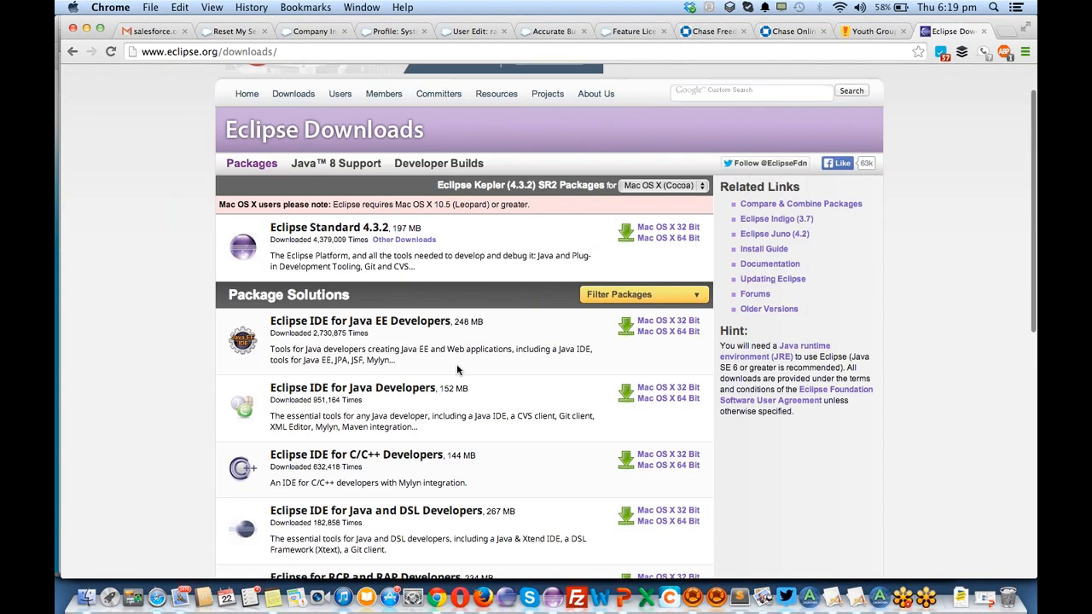
scroll(458, 370, up, 2)
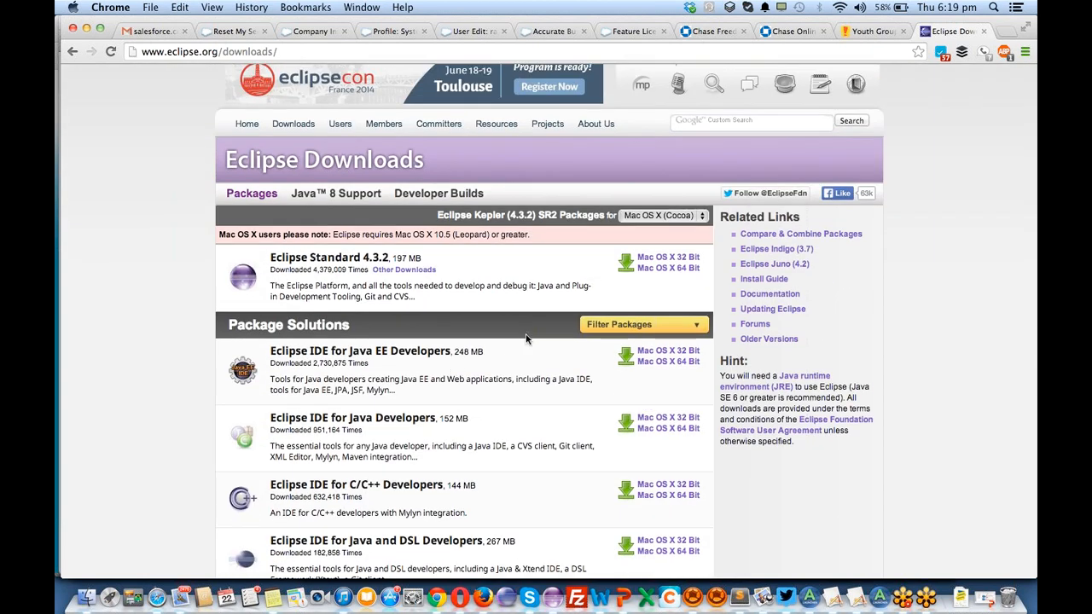
- Browse the eclipse.org home and Downloads pages, then launch Eclipse from the Dock
click(249, 125)
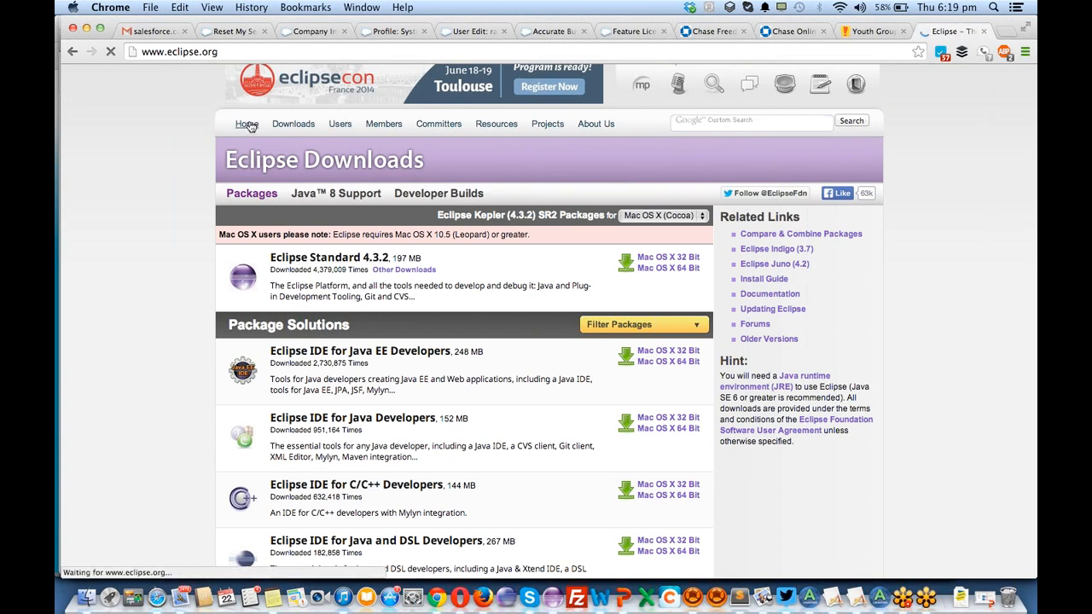
scroll(388, 384, down, 2)
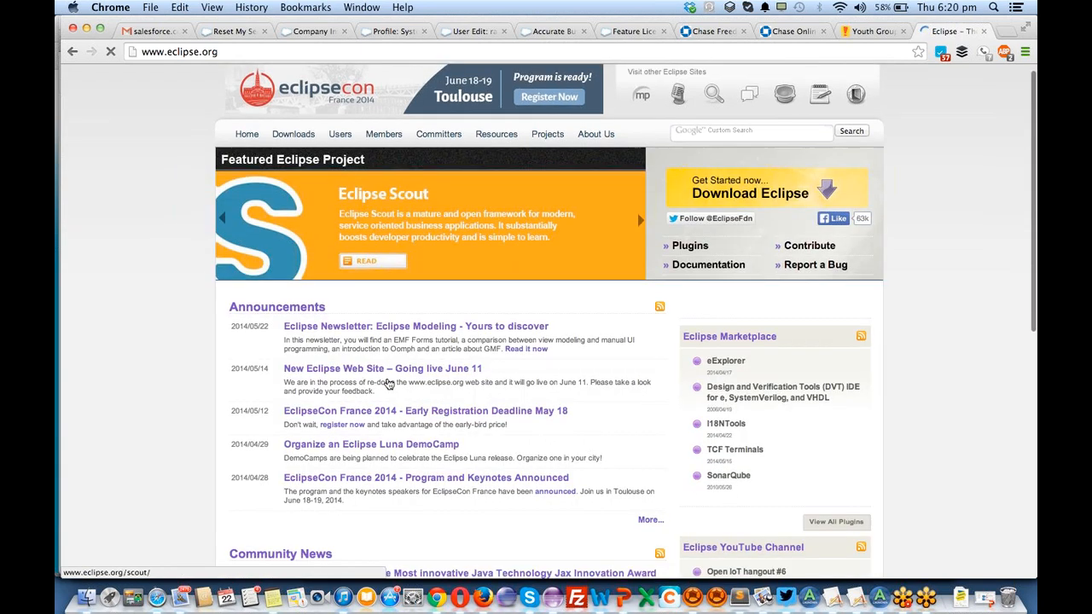
scroll(388, 384, down, 2)
scroll(379, 383, up, 3)
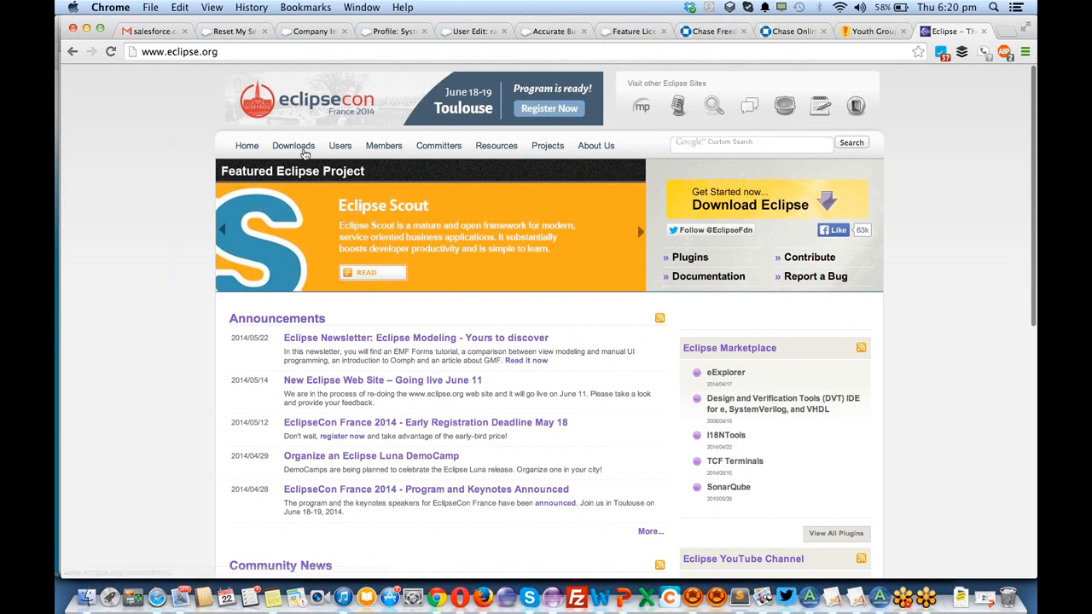
click(300, 151)
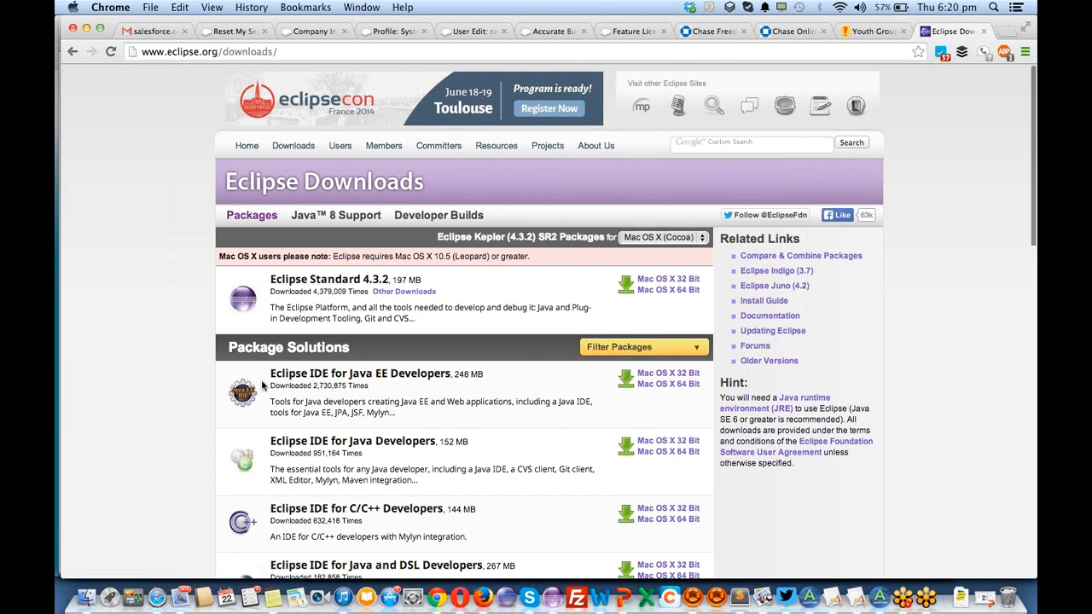
scroll(256, 375, down, 3)
scroll(262, 386, down, 8)
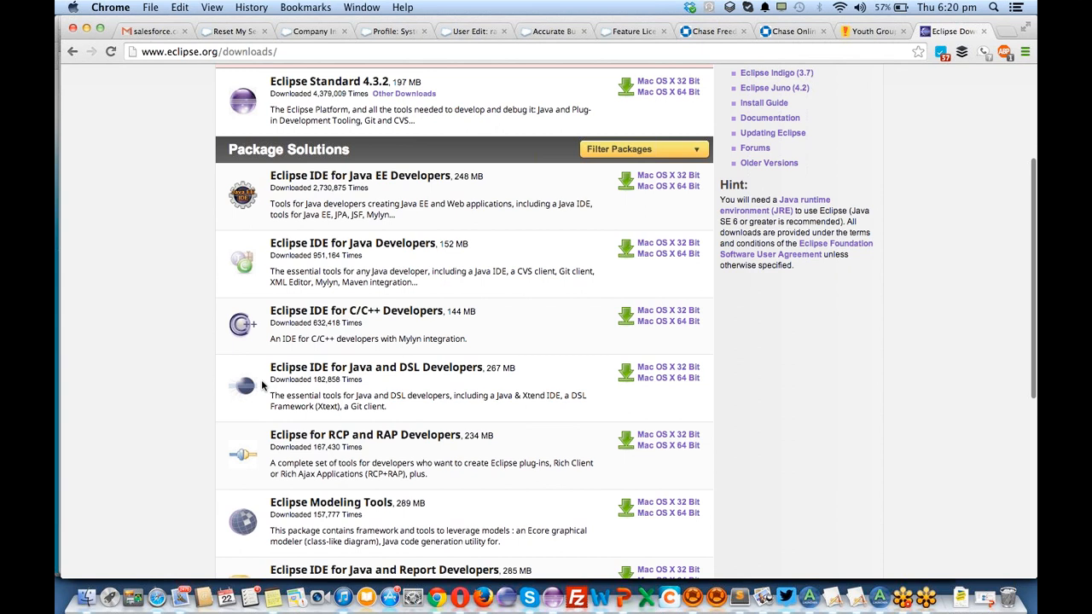
scroll(262, 386, down, 3)
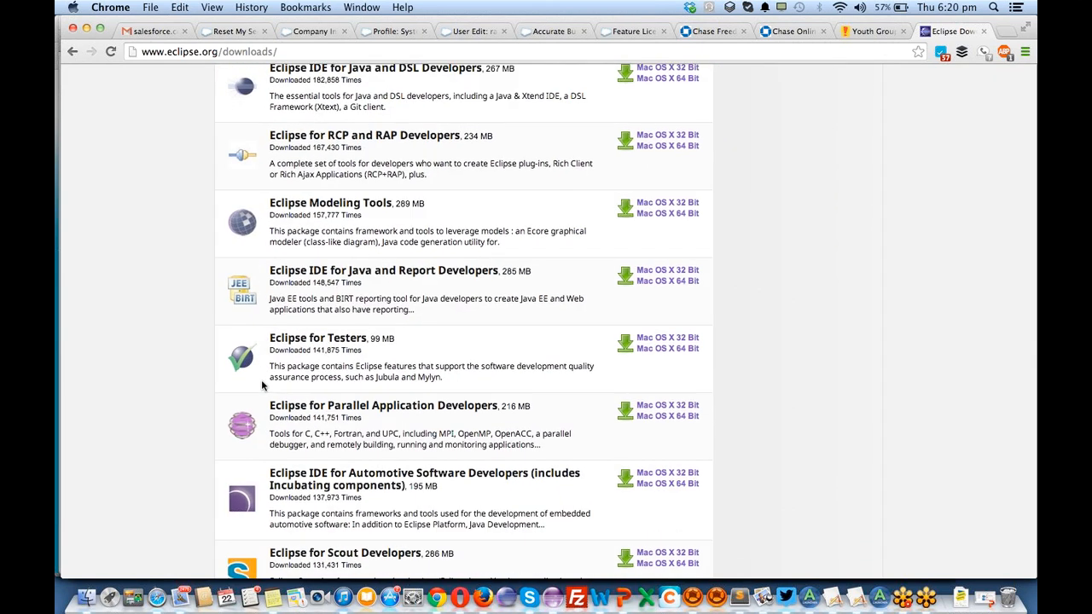
scroll(262, 383, up, 14)
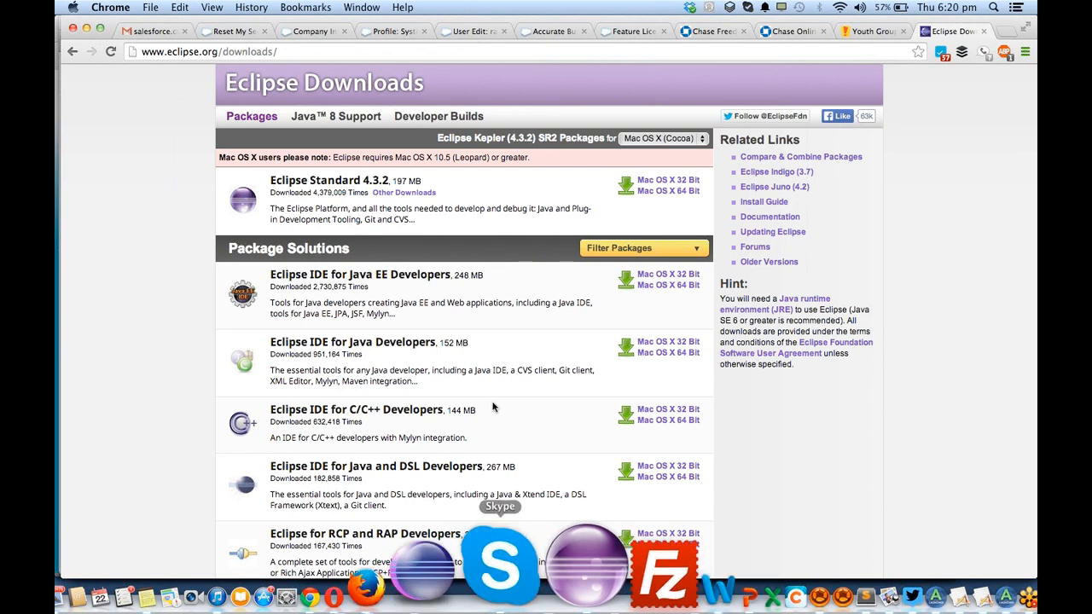
scroll(486, 367, down, 5)
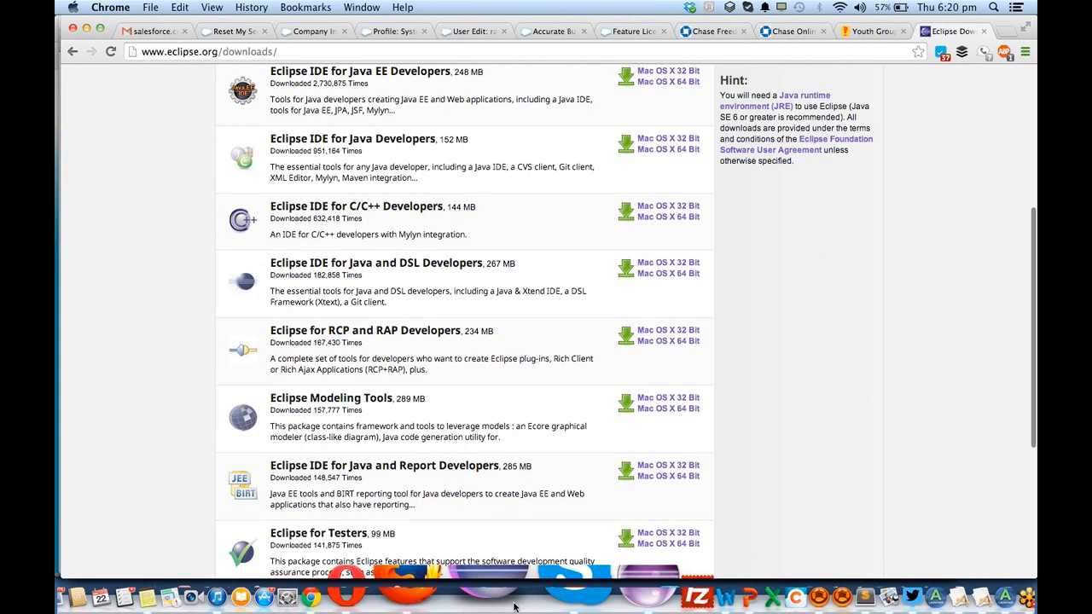
click(504, 569)
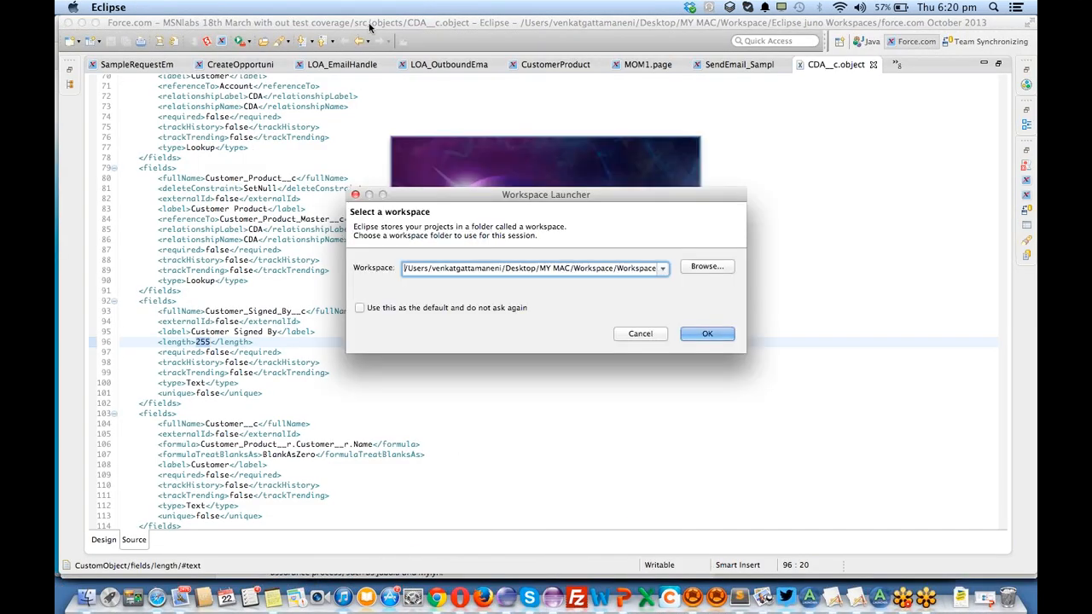
- Start Eclipse on the Workspace_Salesforce_back workspace and allow it to accept incoming network connections
click(702, 334)
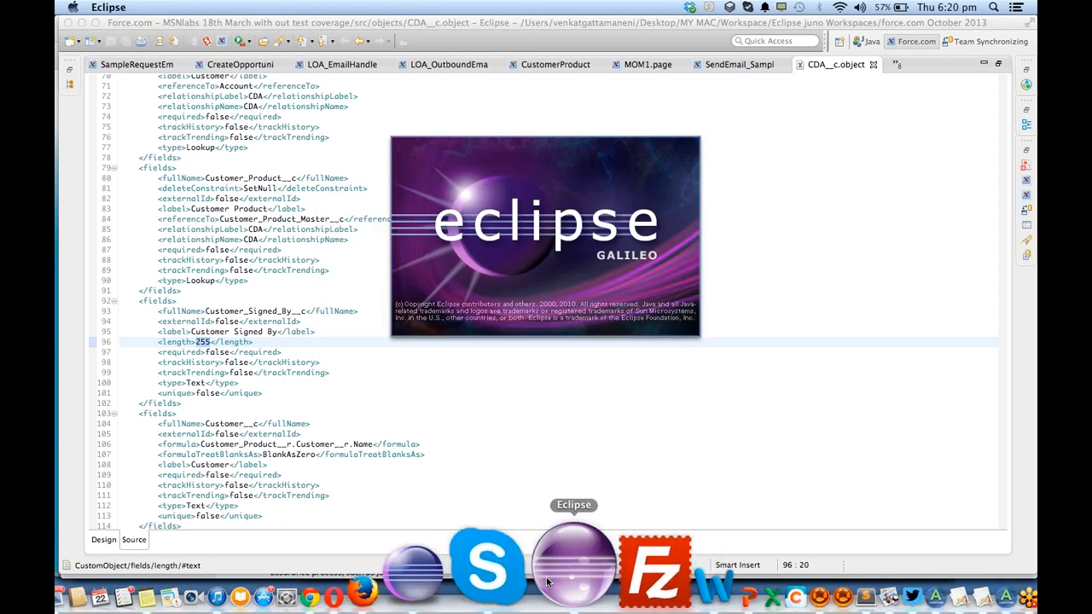
right_click(507, 582)
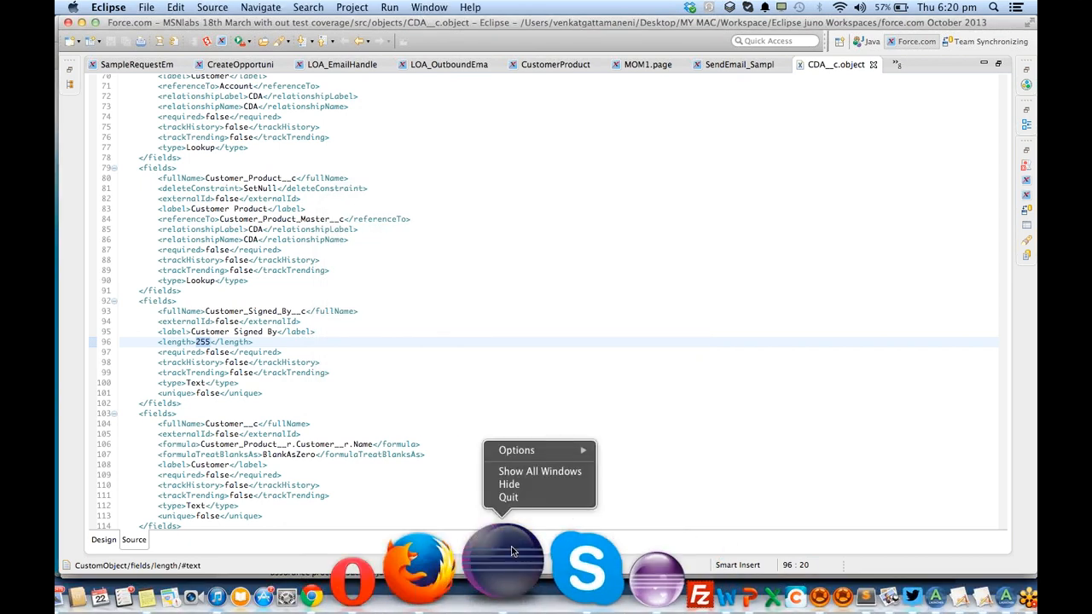
click(503, 561)
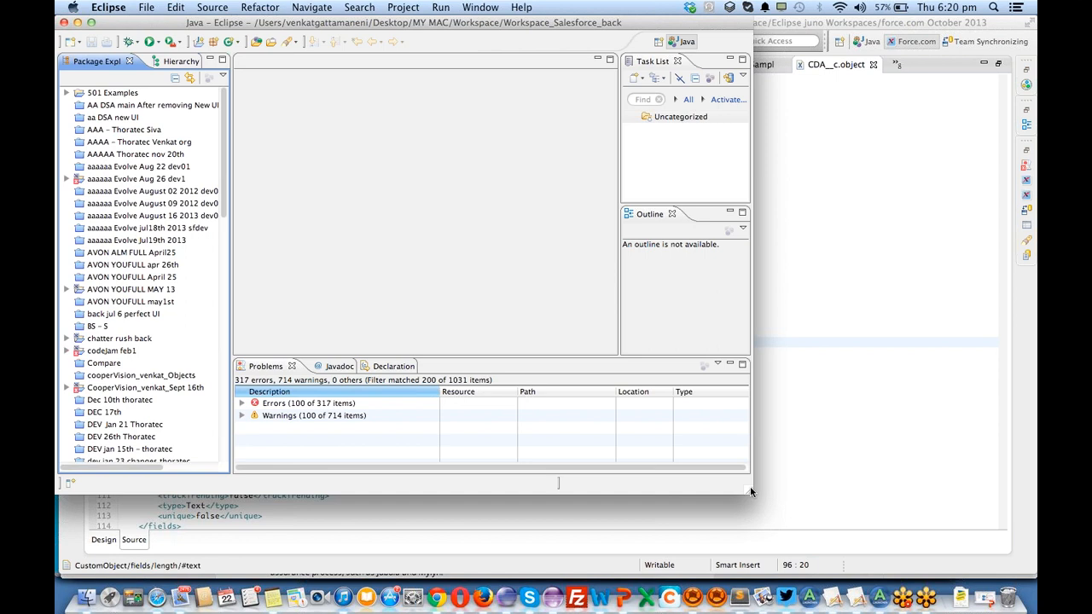
click(487, 365)
scroll(108, 302, down, 10)
scroll(107, 302, down, 15)
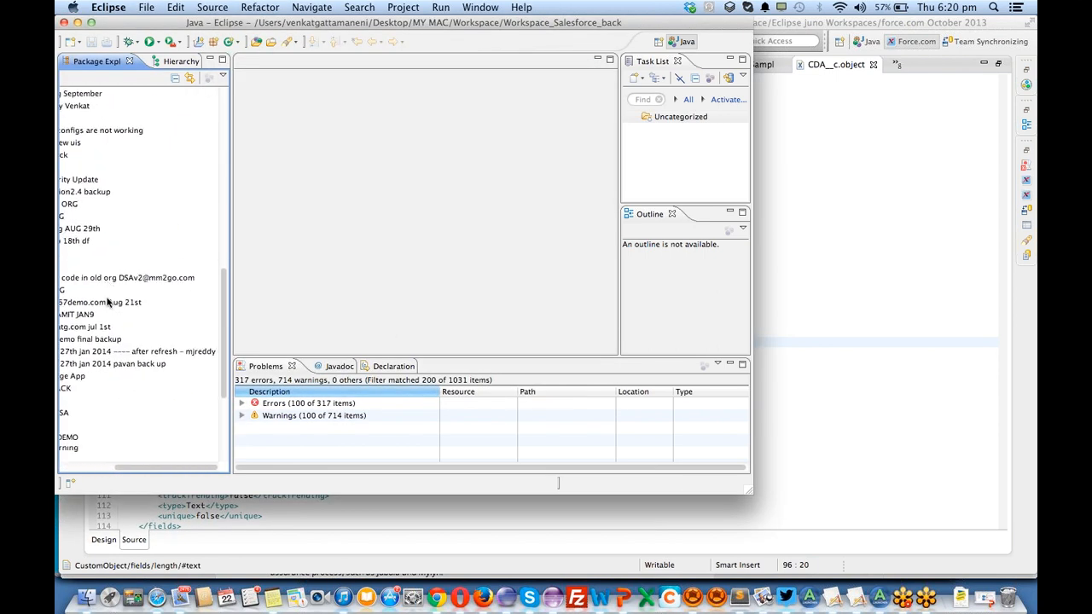
scroll(108, 302, left, 3)
scroll(108, 302, up, 20)
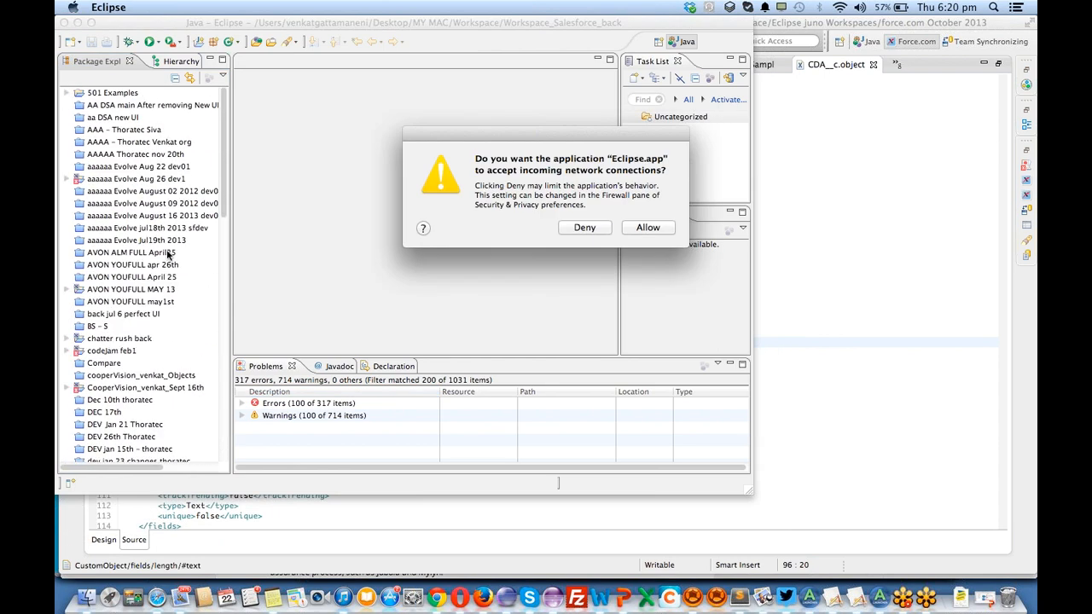
click(648, 227)
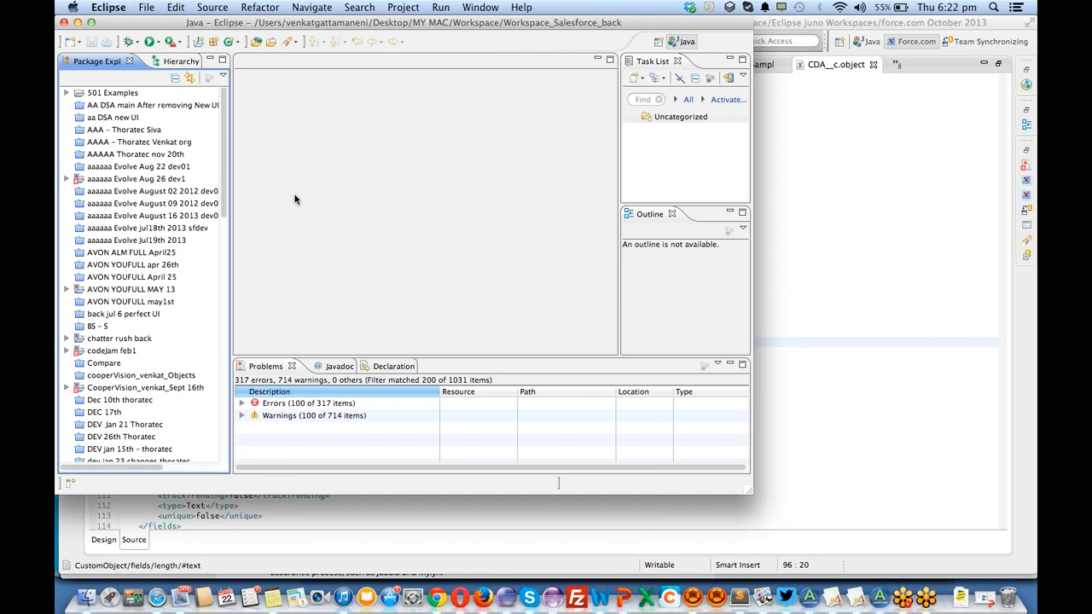
- Bring the Force.com Eclipse window forward and choose Help > Install New Software
click(800, 242)
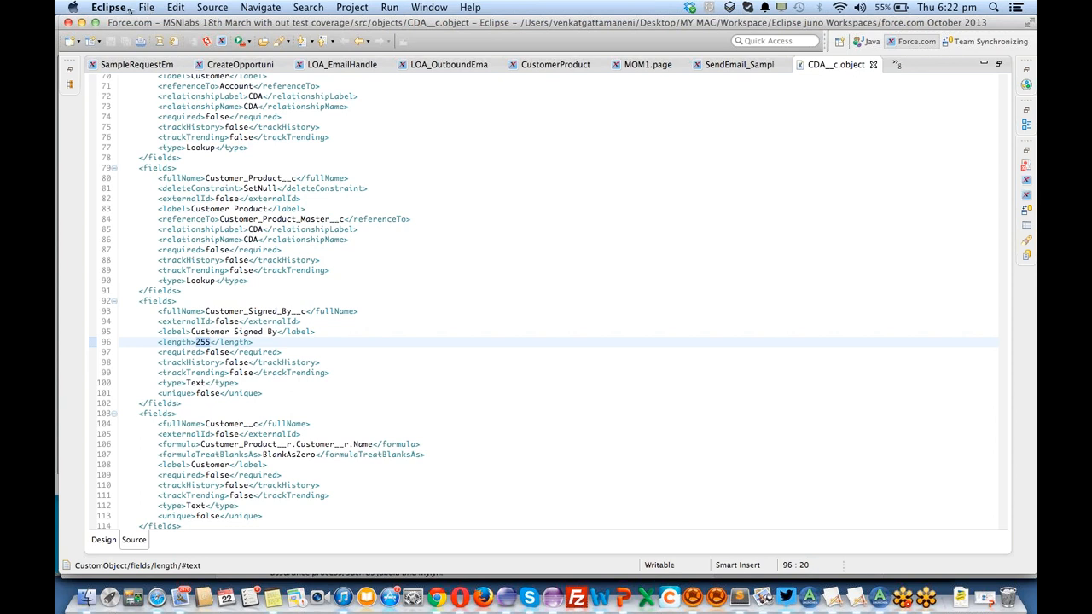
click(472, 11)
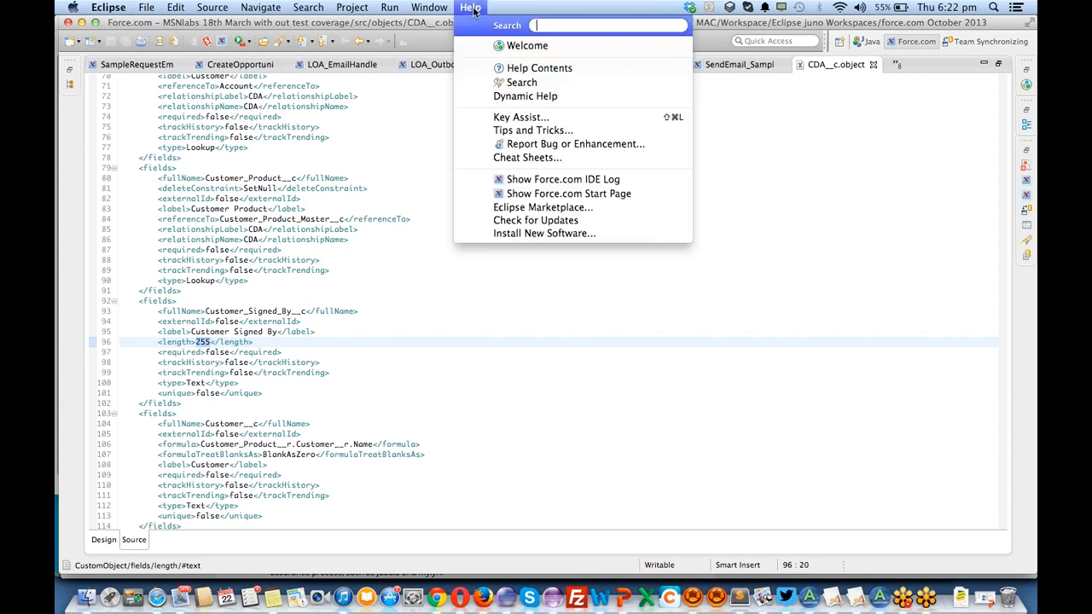
click(539, 234)
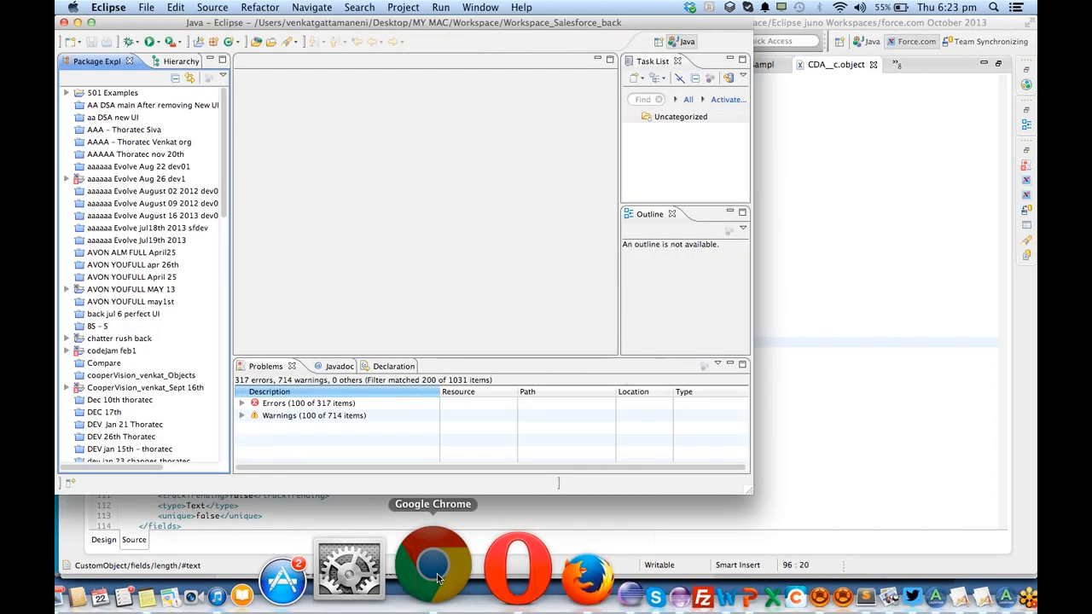
- Load developer.force.com in a new Chrome tab, then start a second blank tab
click(438, 578)
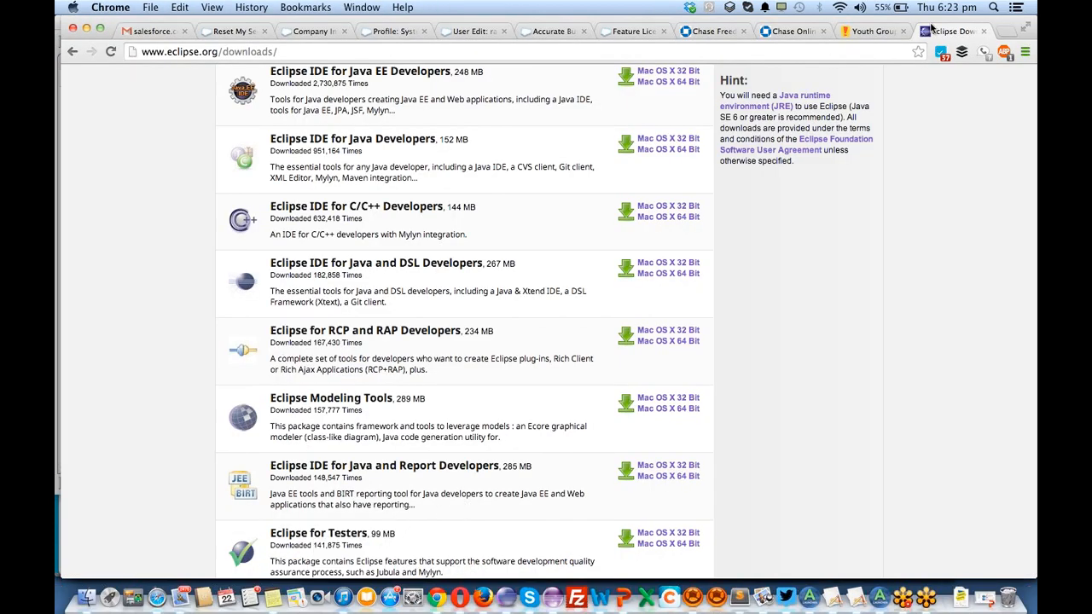
click(1005, 34)
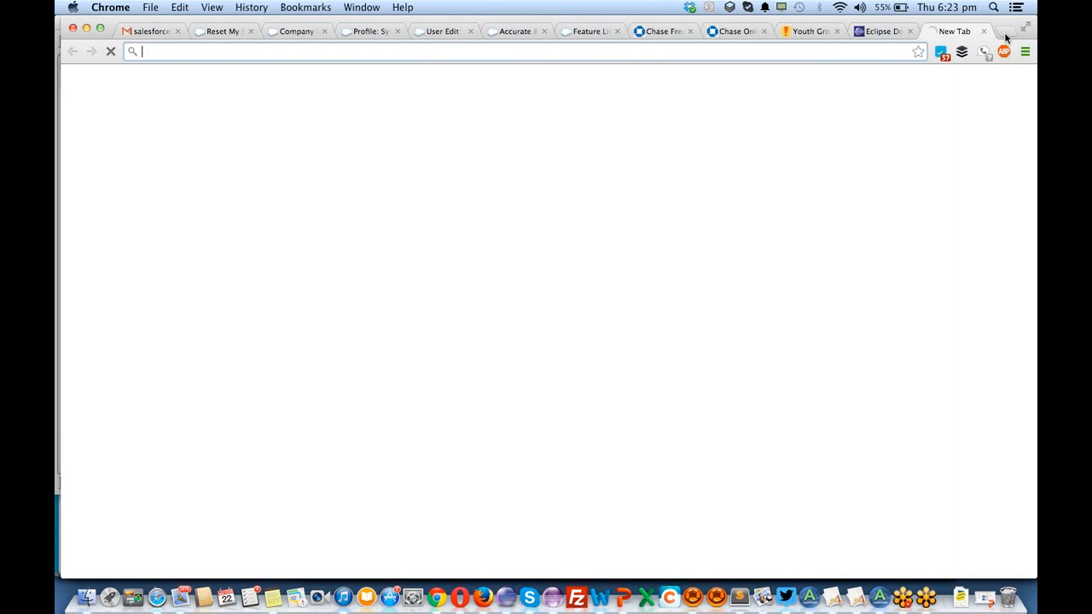
text(developer.force.com)
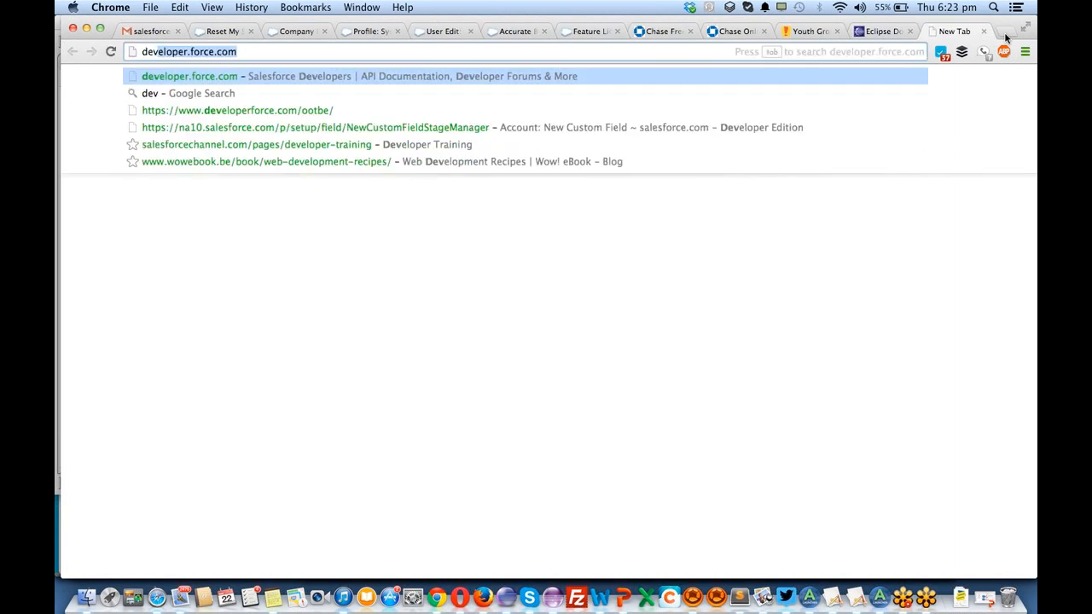
key(Right)
key(Return)
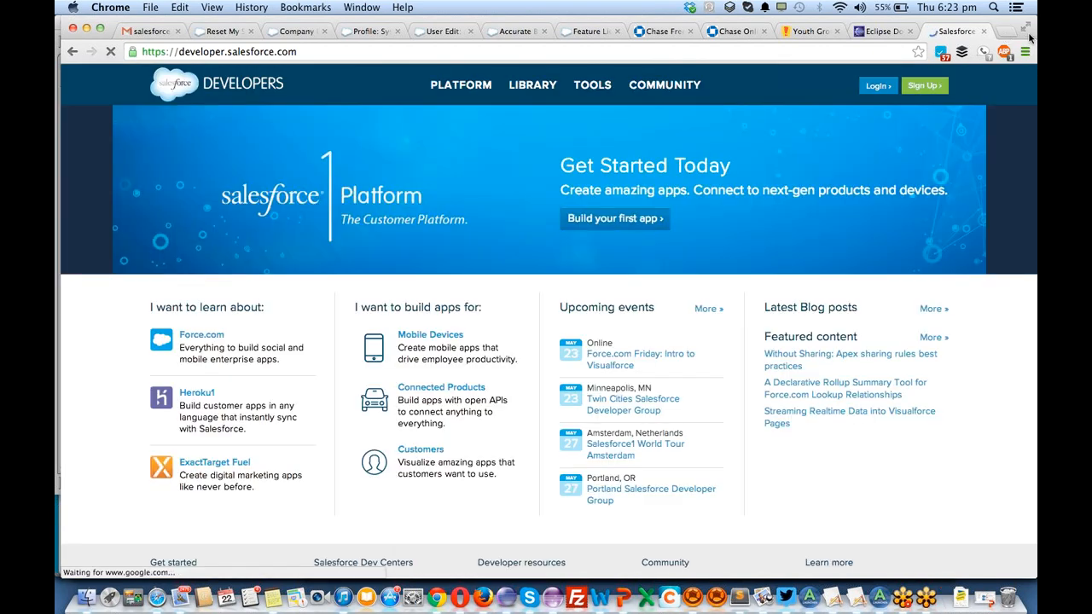
mouse_move(555, 88)
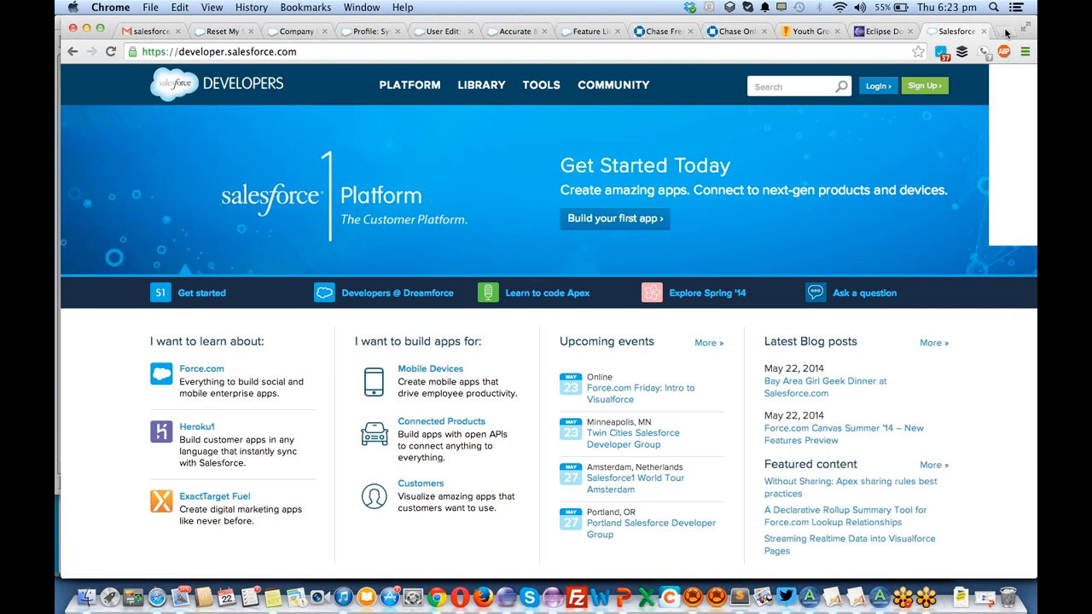
click(1006, 32)
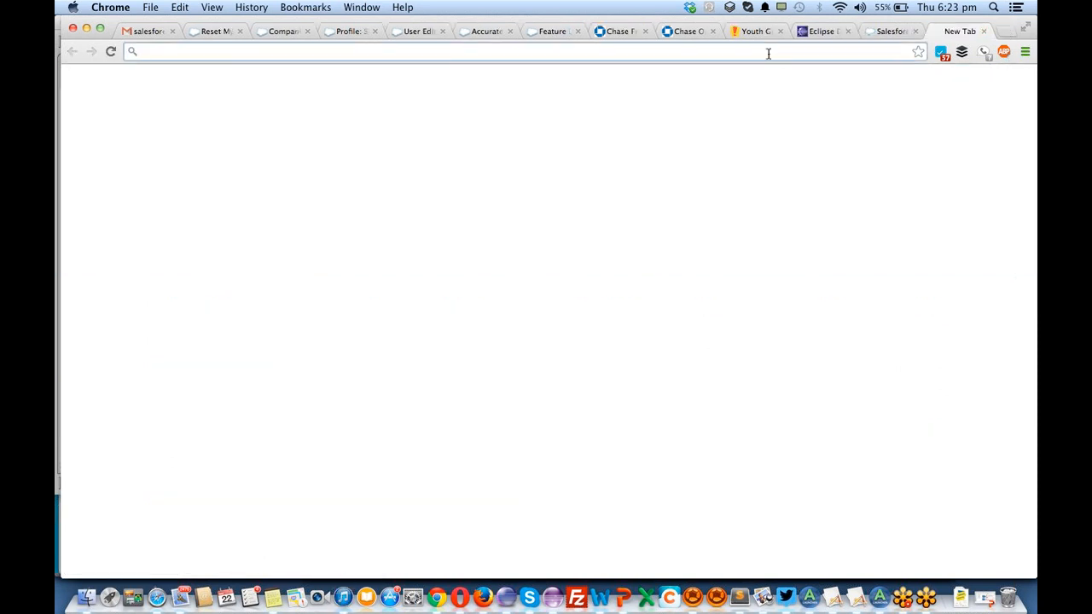
- Google 'salesforce eclipse force.com ide installation'
text(sales)
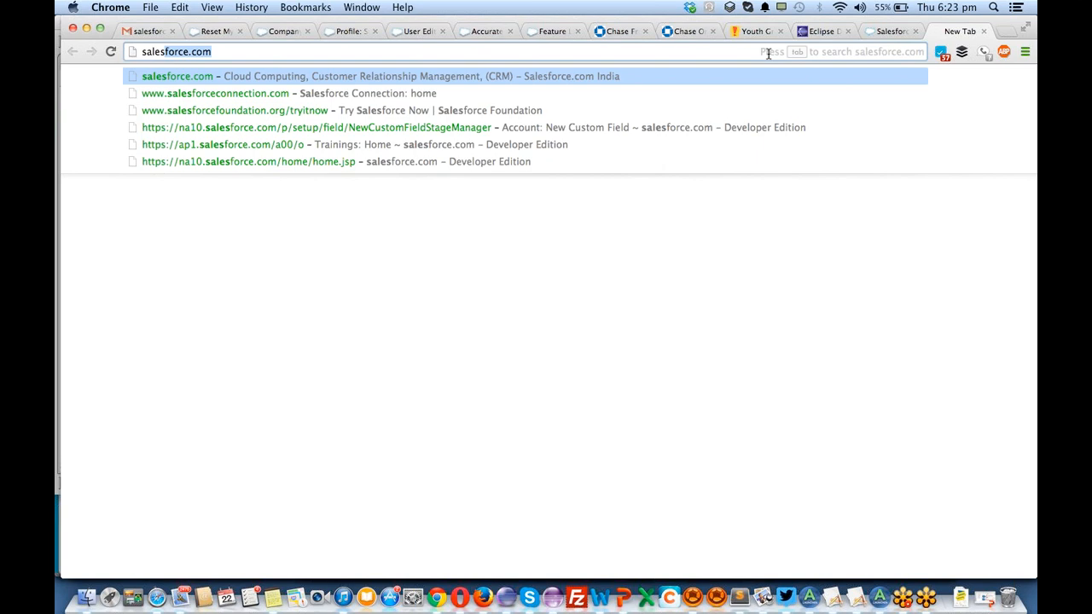
text(force )
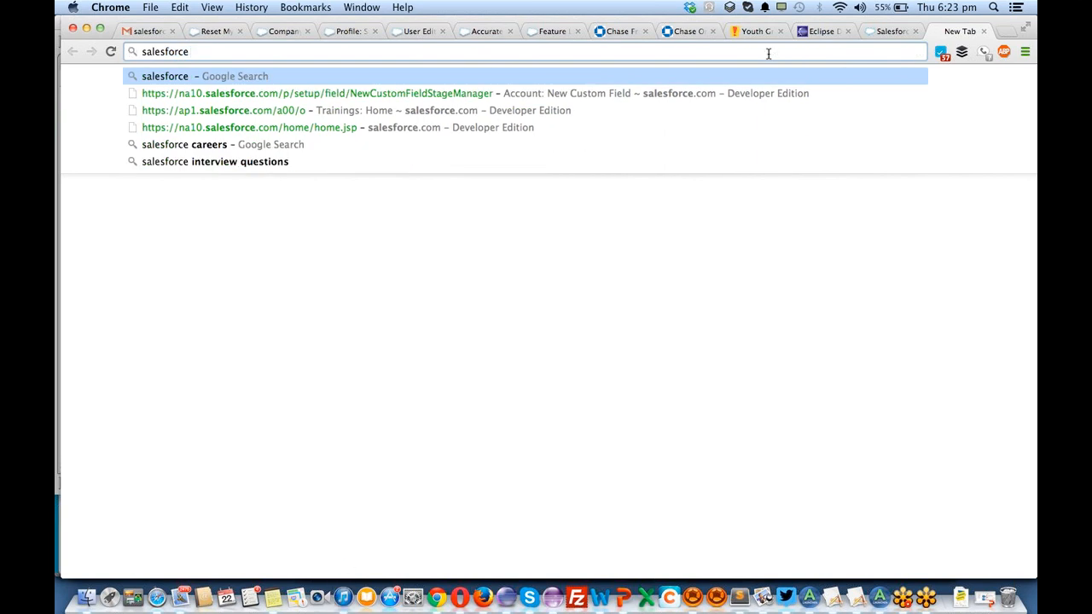
text(eclipse)
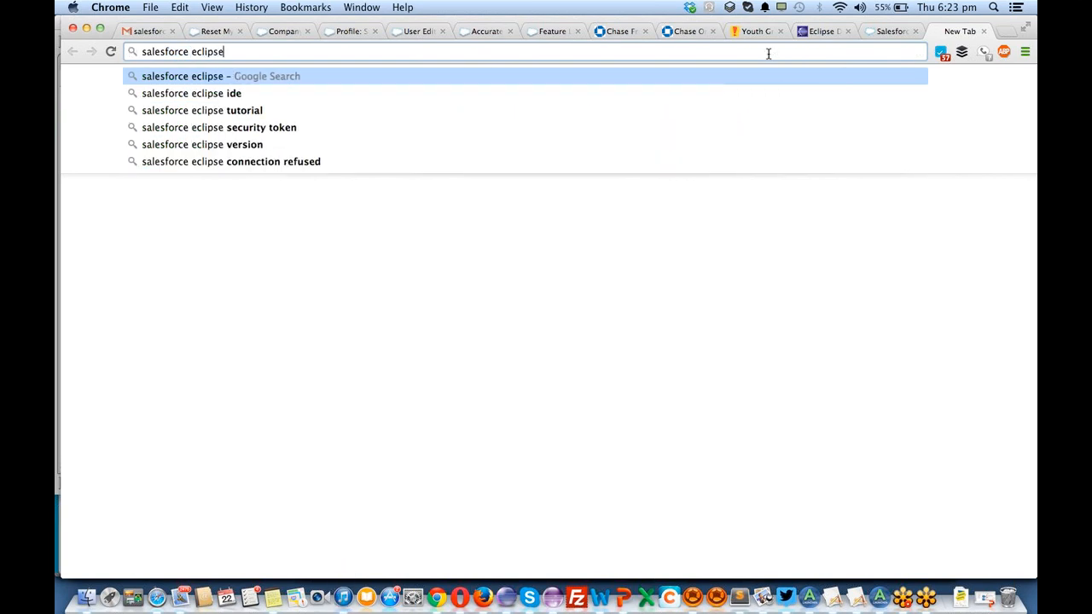
text( force)
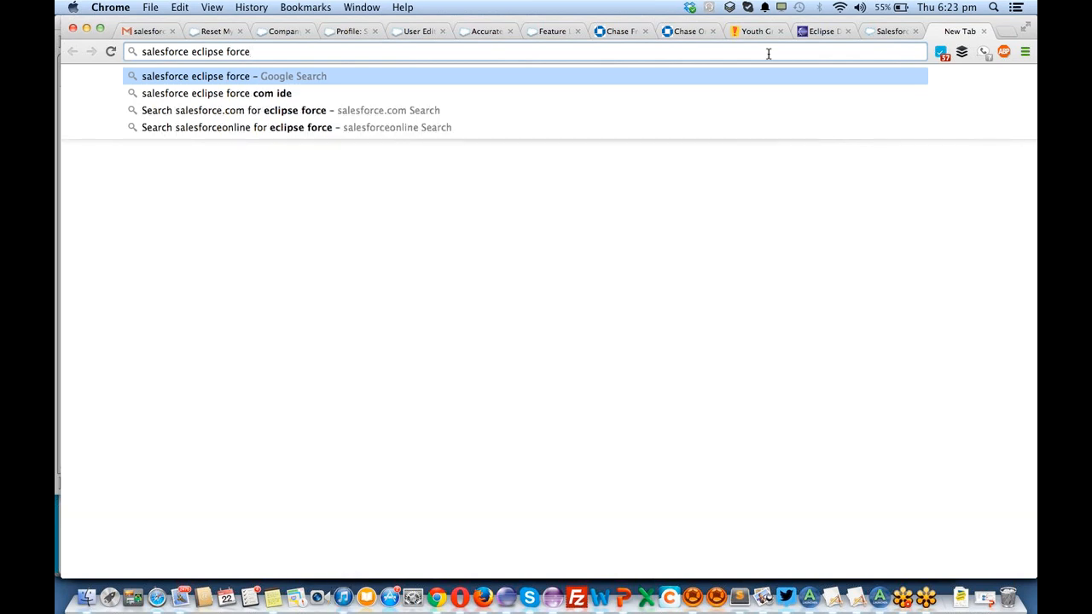
text(.co)
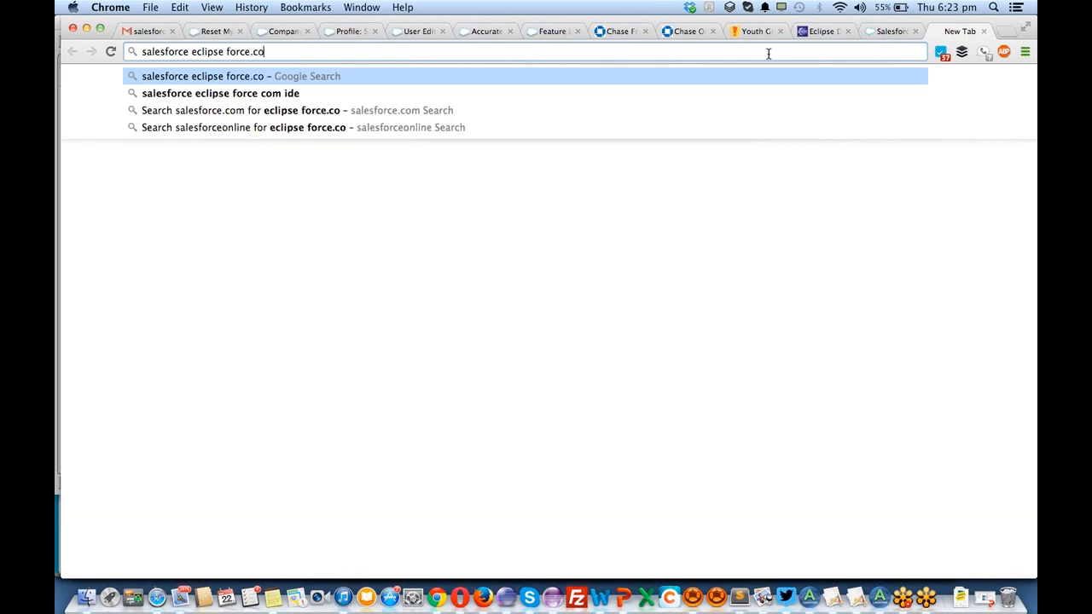
text(m ide)
key(BackSpace)
text(e)
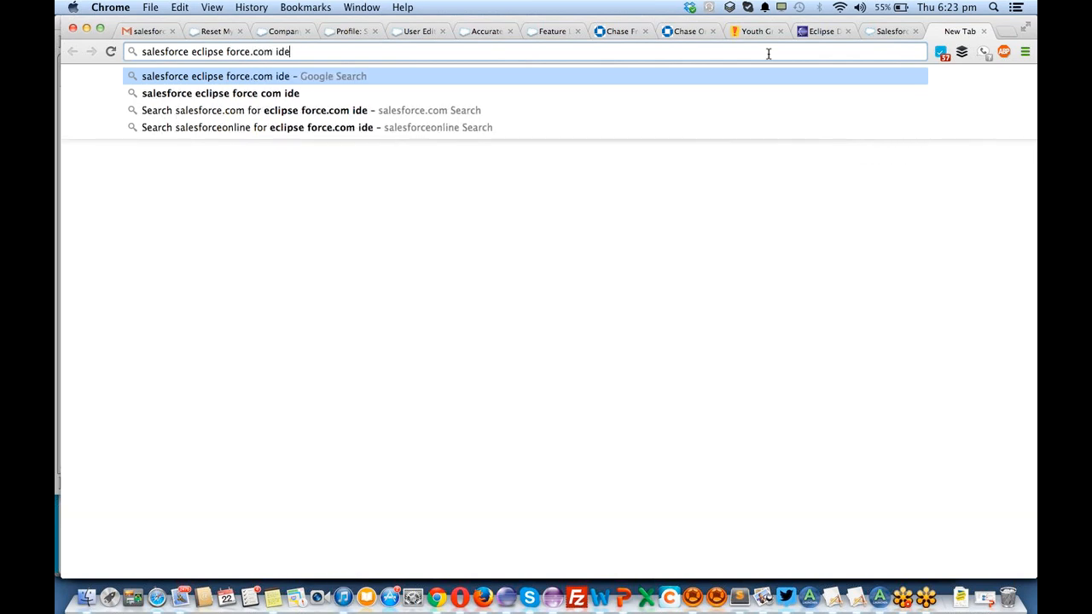
text( insta)
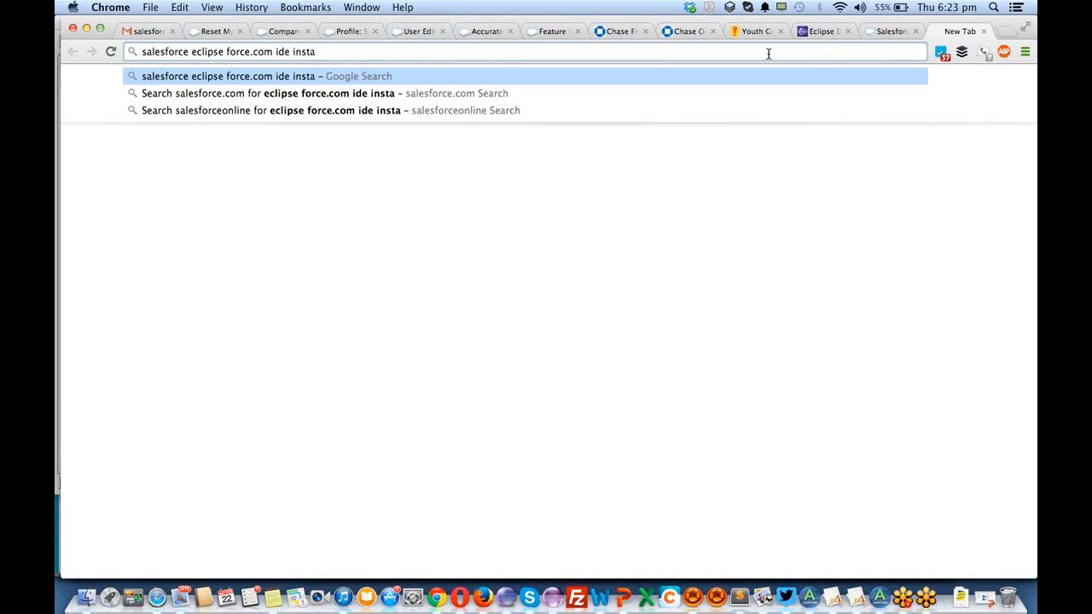
text(llation)
key(Return)
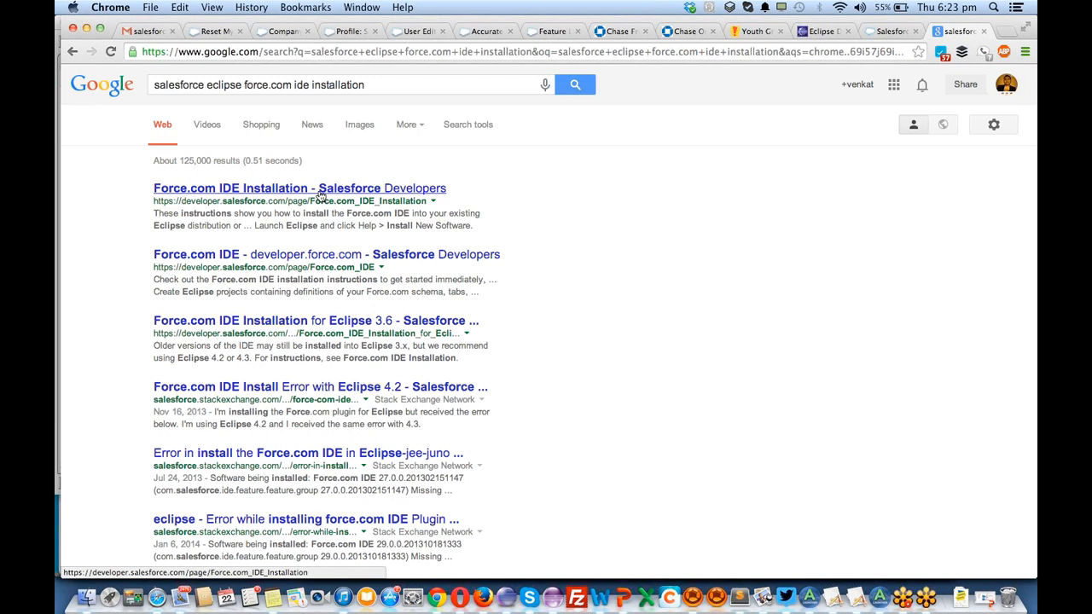
- Open the Force.com IDE Installation, Force.com IDE and Eclipse 3.6 results in tabs, viewing the Installation page
super+click(320, 193)
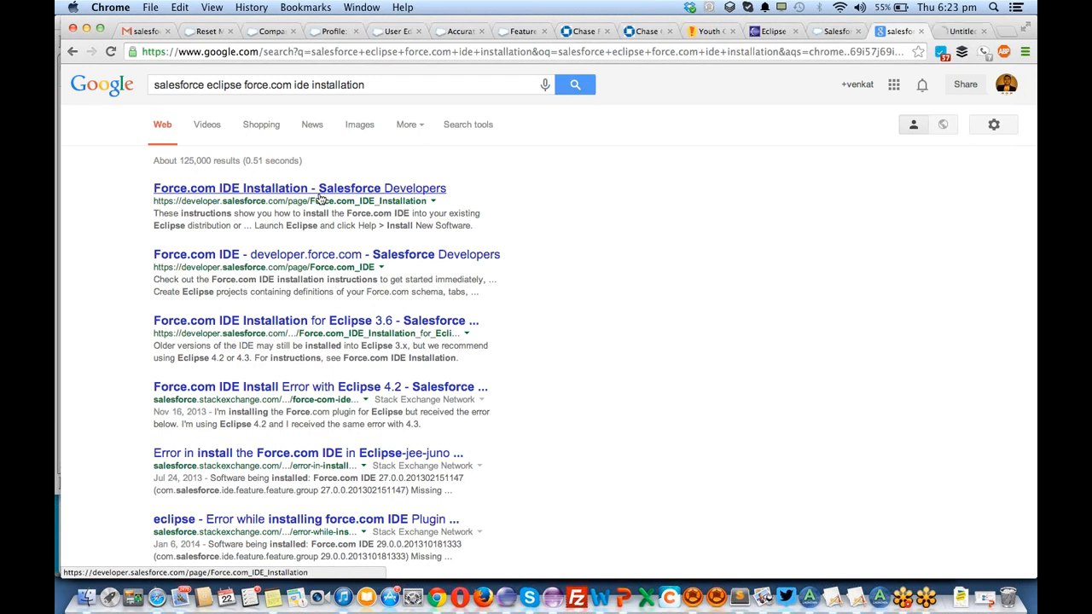
super+click(298, 257)
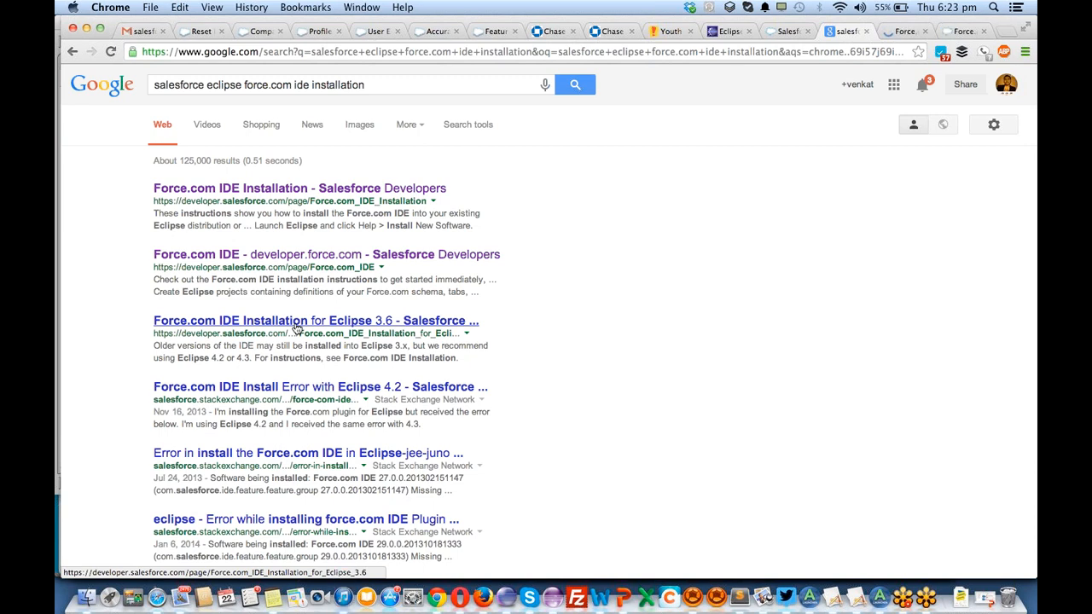
super+click(295, 326)
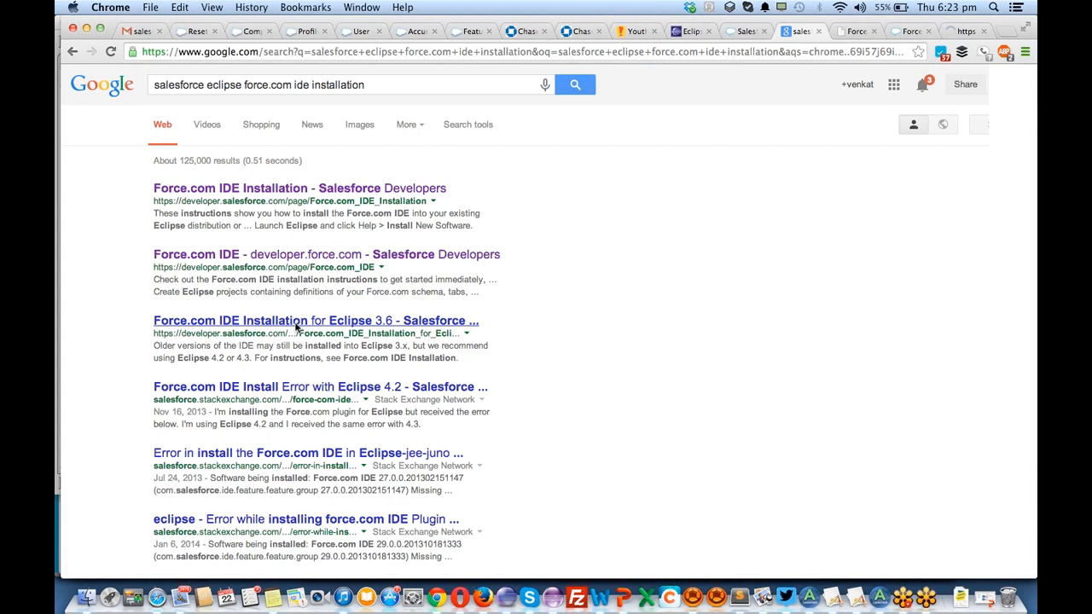
key(ctrl+Tab)
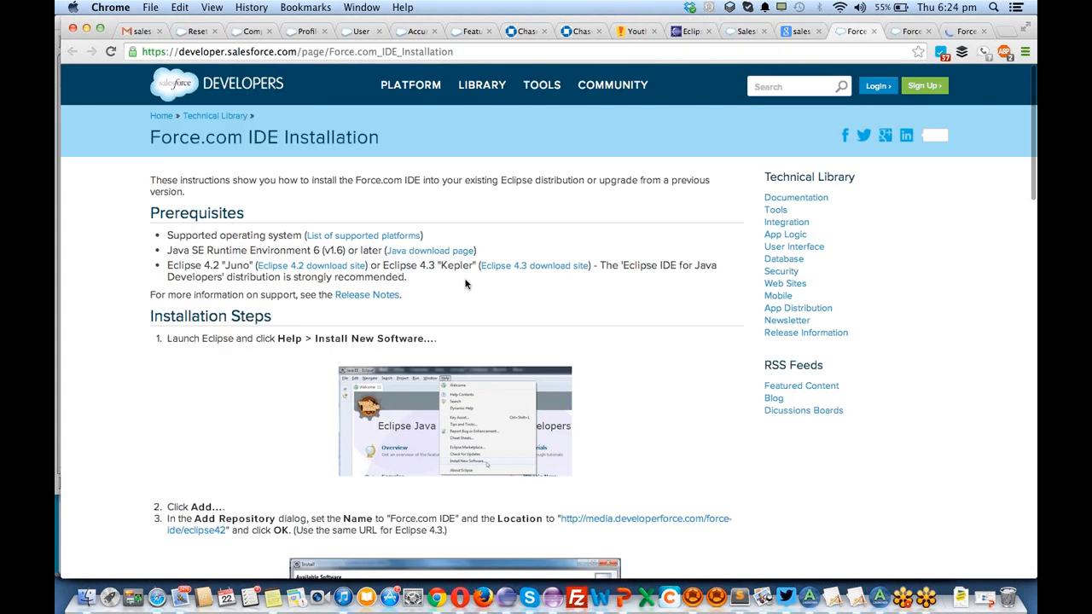
- Read through the Force.com IDE Installation page, copy its URL, and switch to Firefox
scroll(466, 284, down, 2)
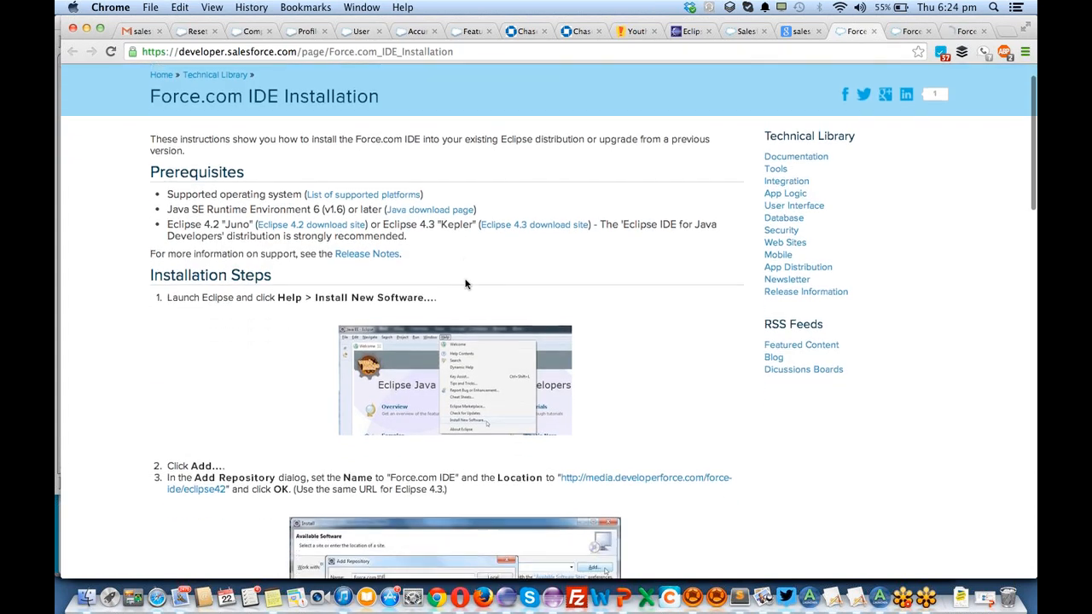
scroll(464, 281, up, 1)
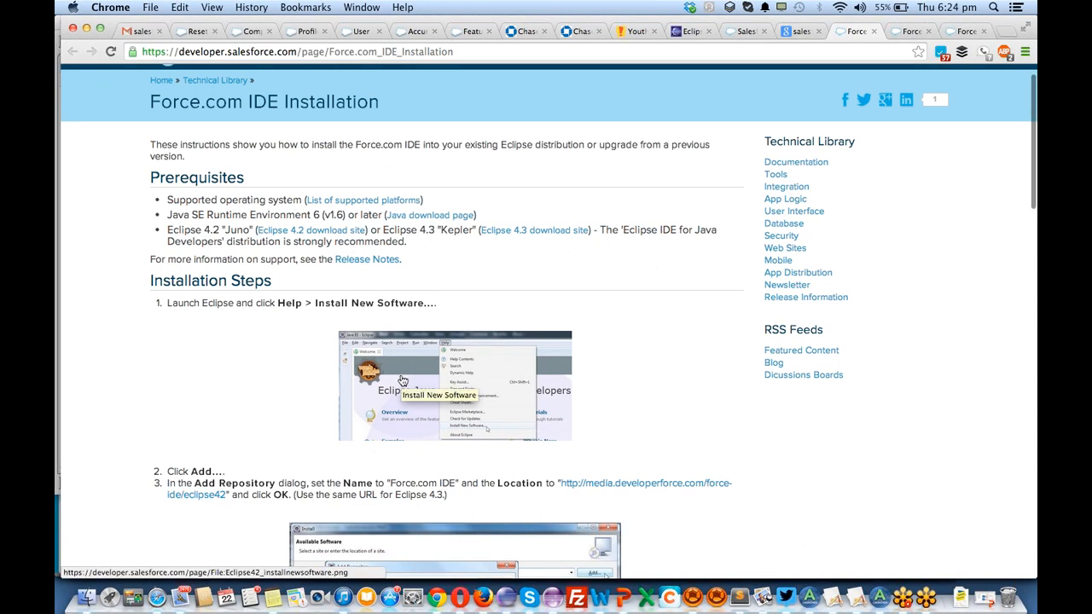
scroll(402, 380, up, 1)
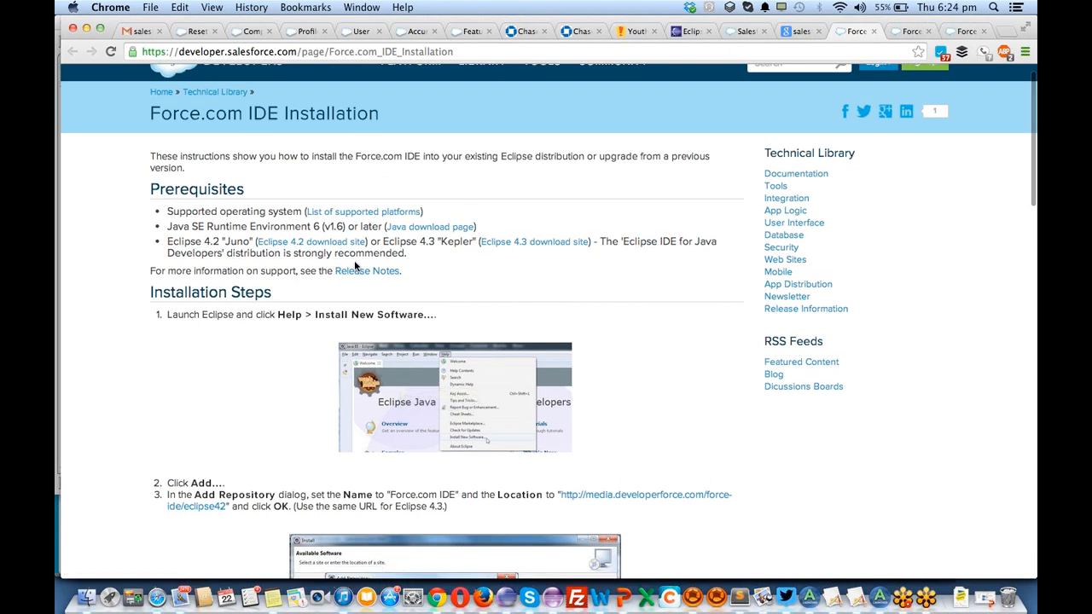
scroll(427, 264, down, 10)
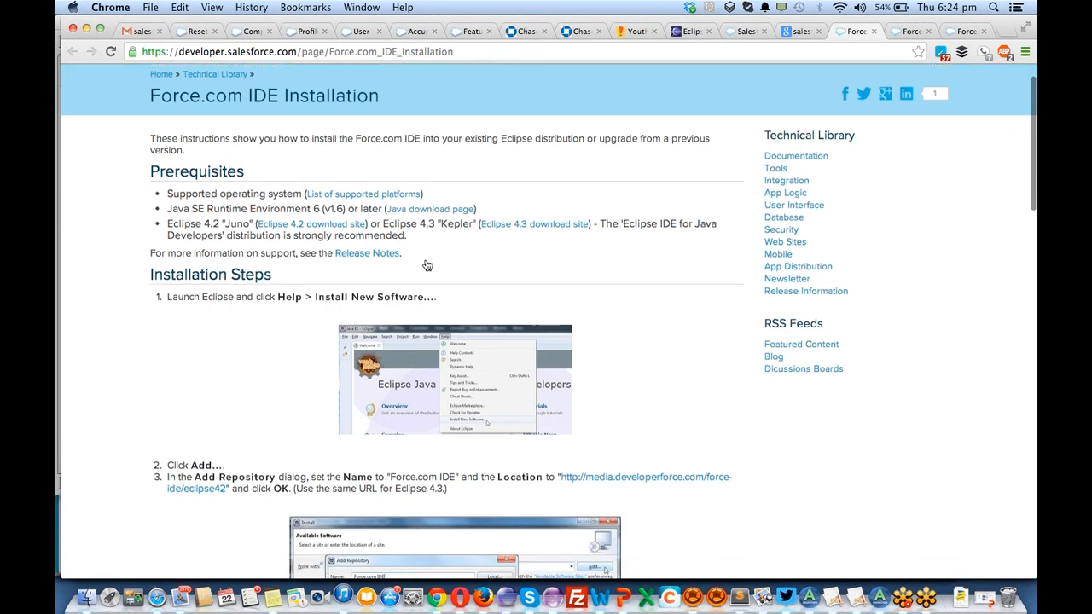
scroll(427, 264, down, 5)
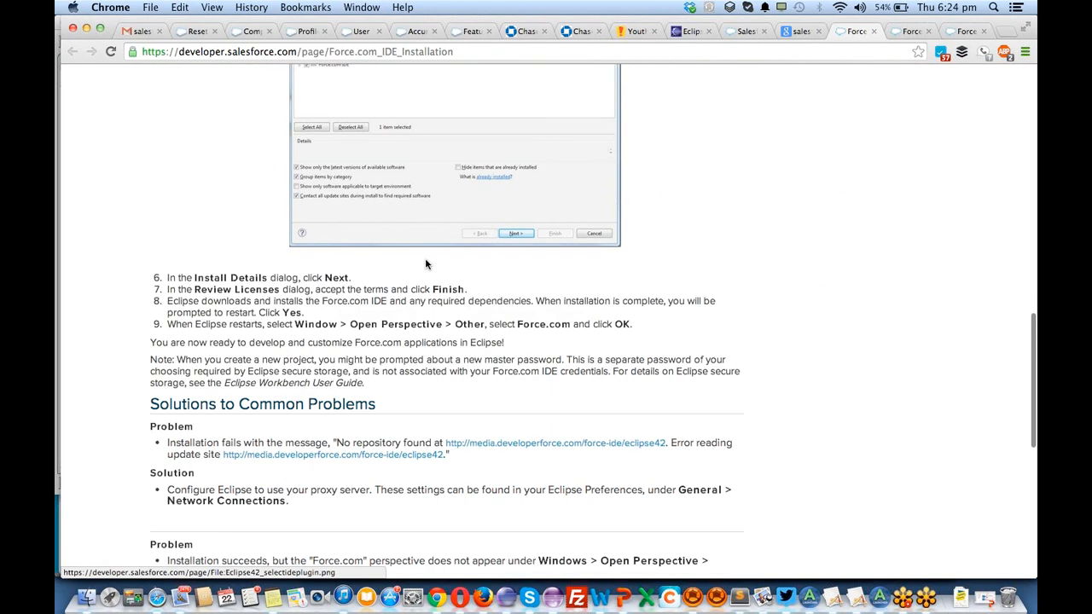
scroll(427, 264, down, 8)
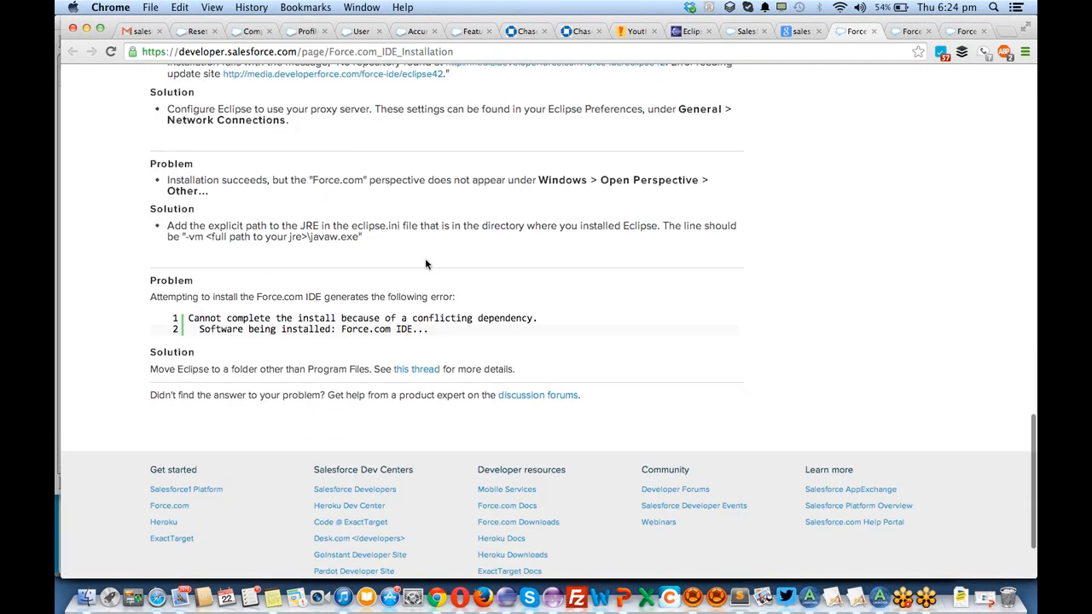
scroll(427, 264, up, 15)
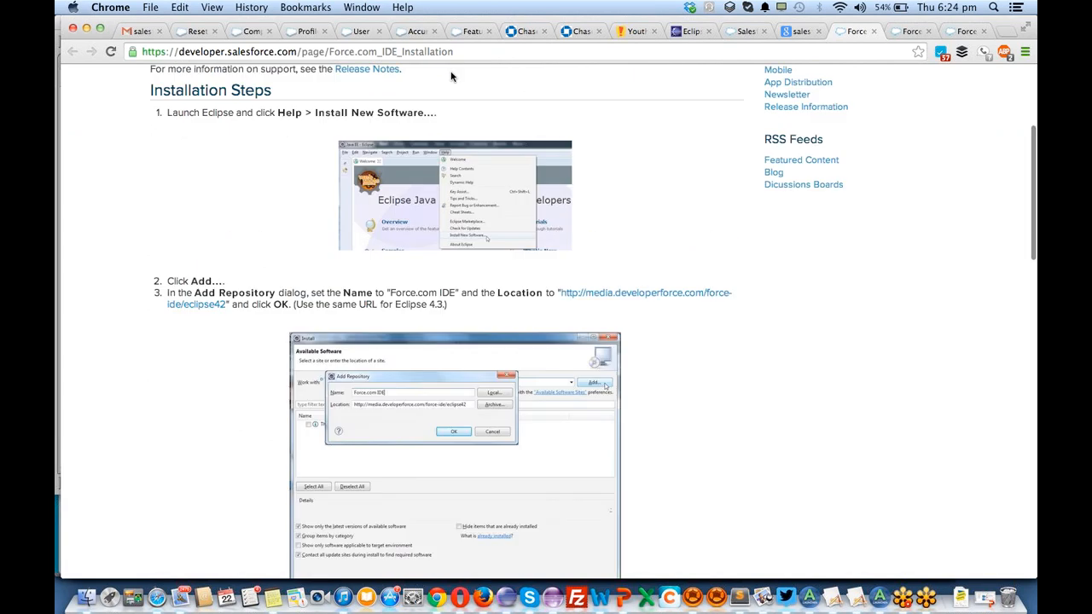
click(471, 53)
key(super+c)
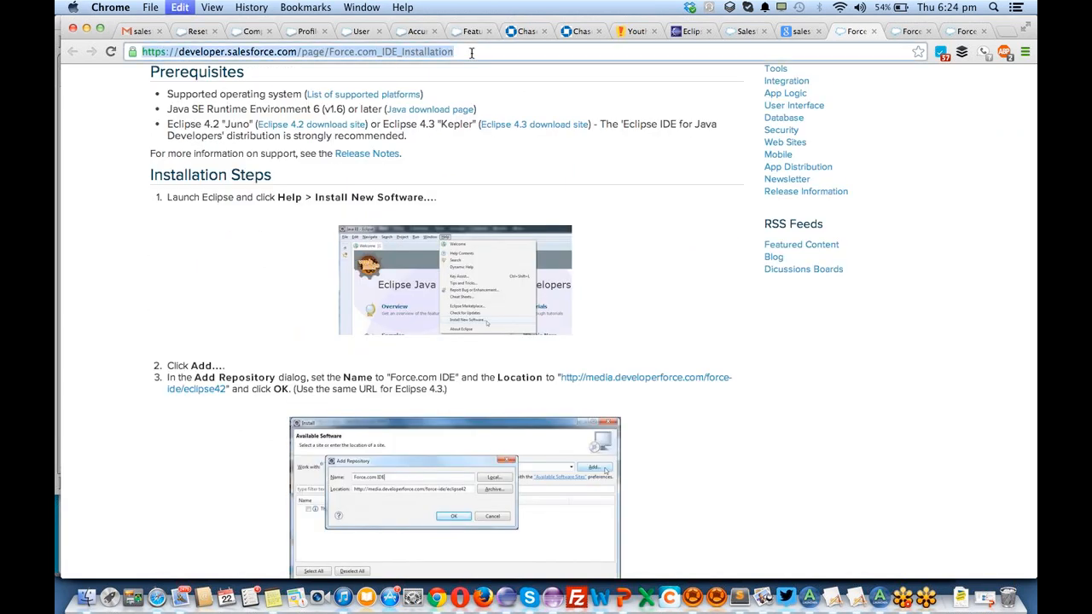
key(super+Tab)
key(super+Tab)
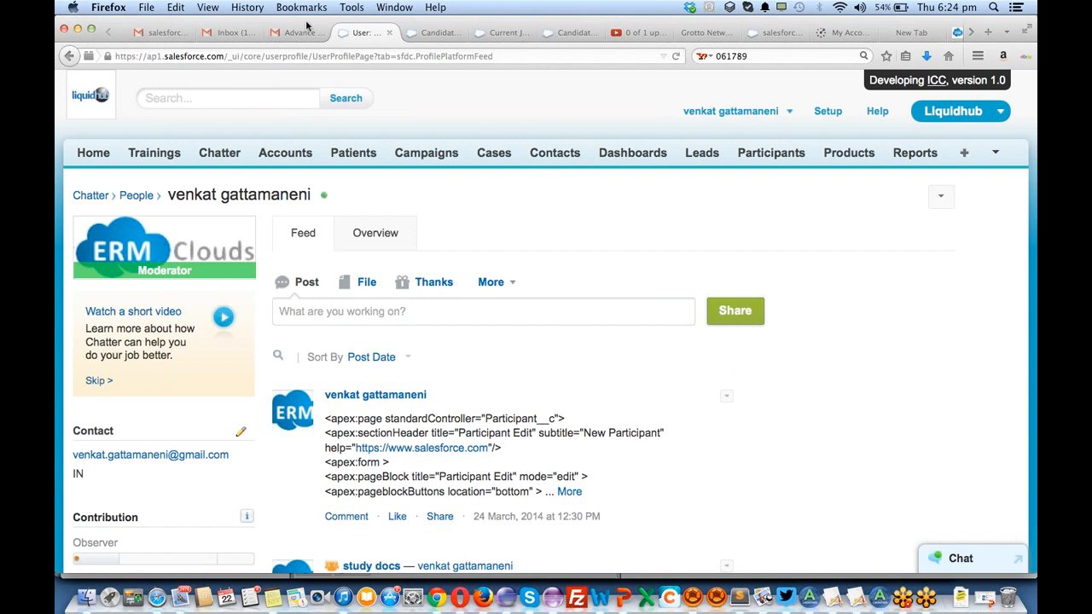
- Move between the Gmail and Salesforce profile tabs, ending on the Gmail inbox
click(290, 32)
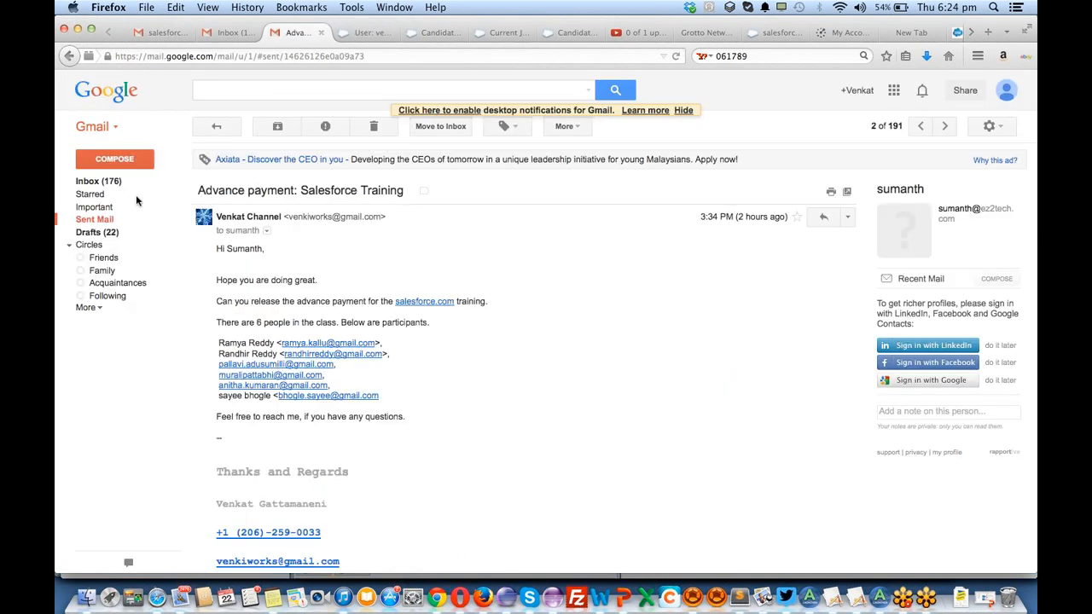
scroll(489, 271, down, 1)
scroll(489, 271, down, 3)
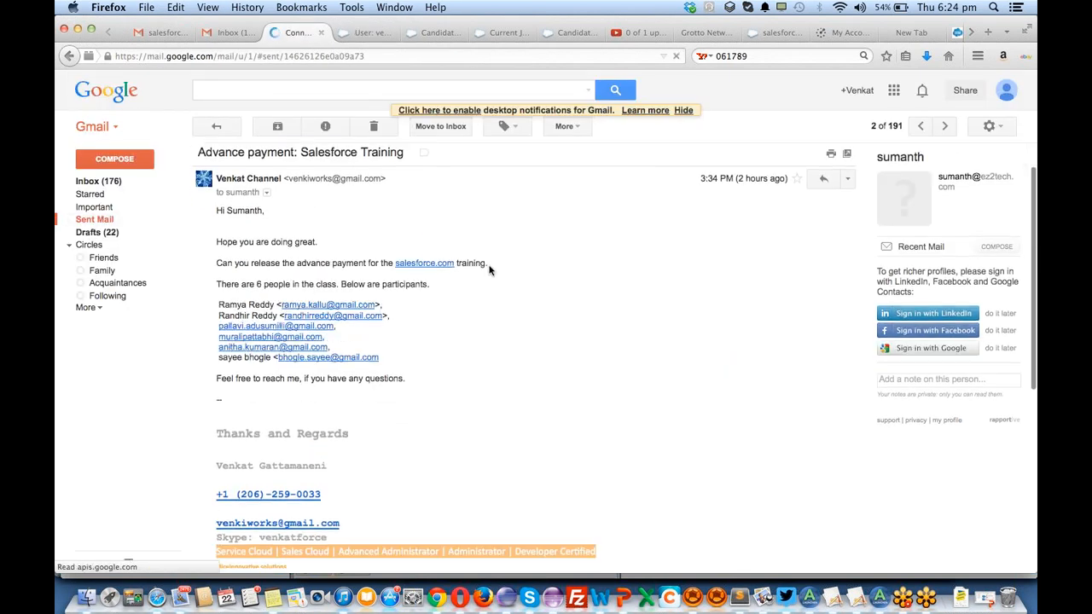
scroll(488, 271, down, 1)
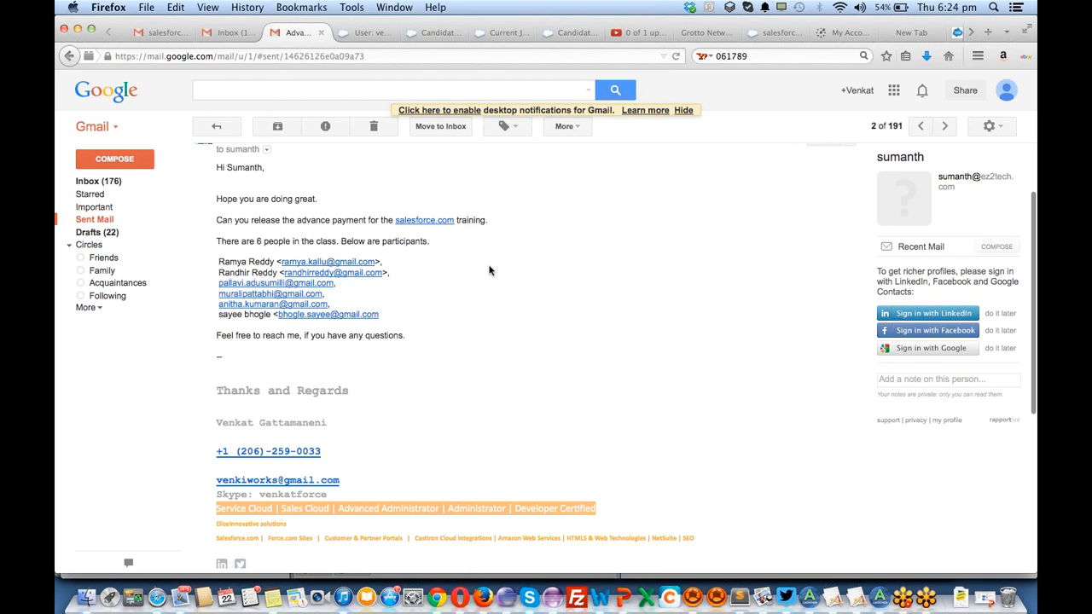
scroll(482, 269, up, 5)
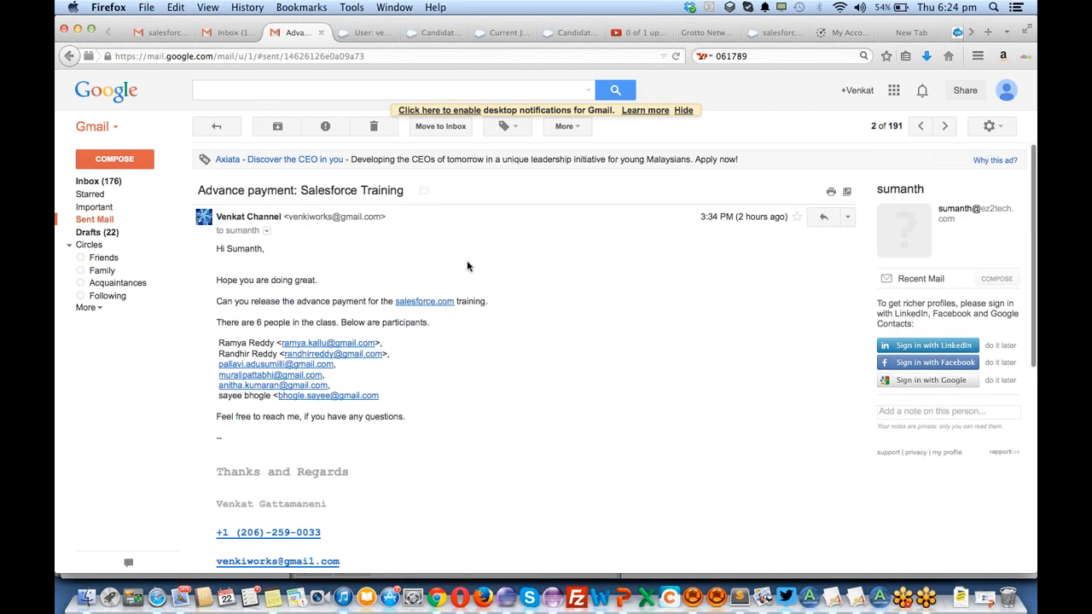
click(112, 185)
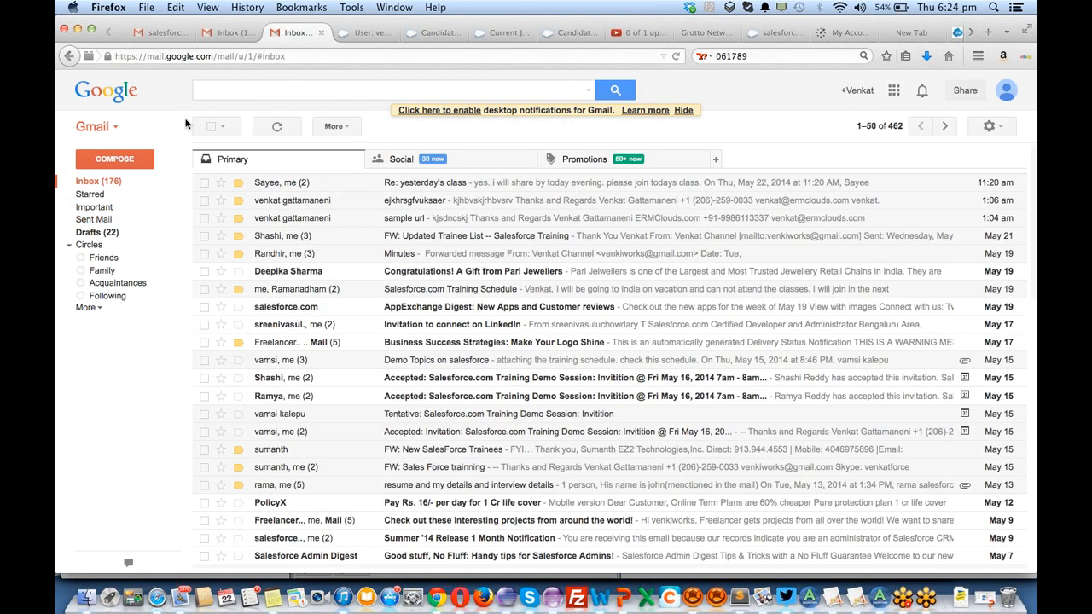
click(360, 32)
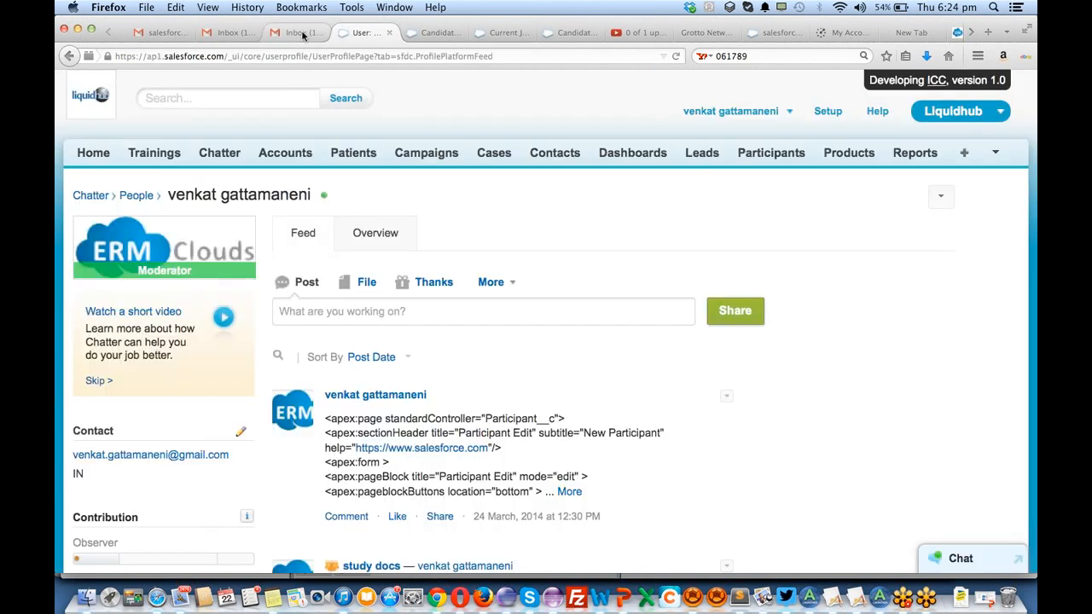
click(303, 34)
click(360, 32)
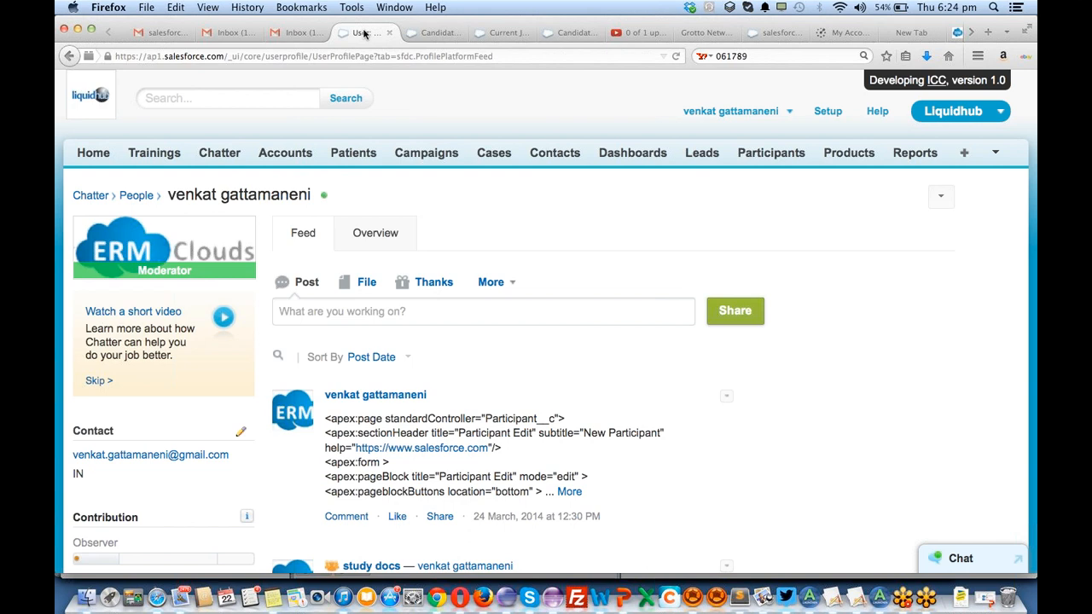
click(299, 34)
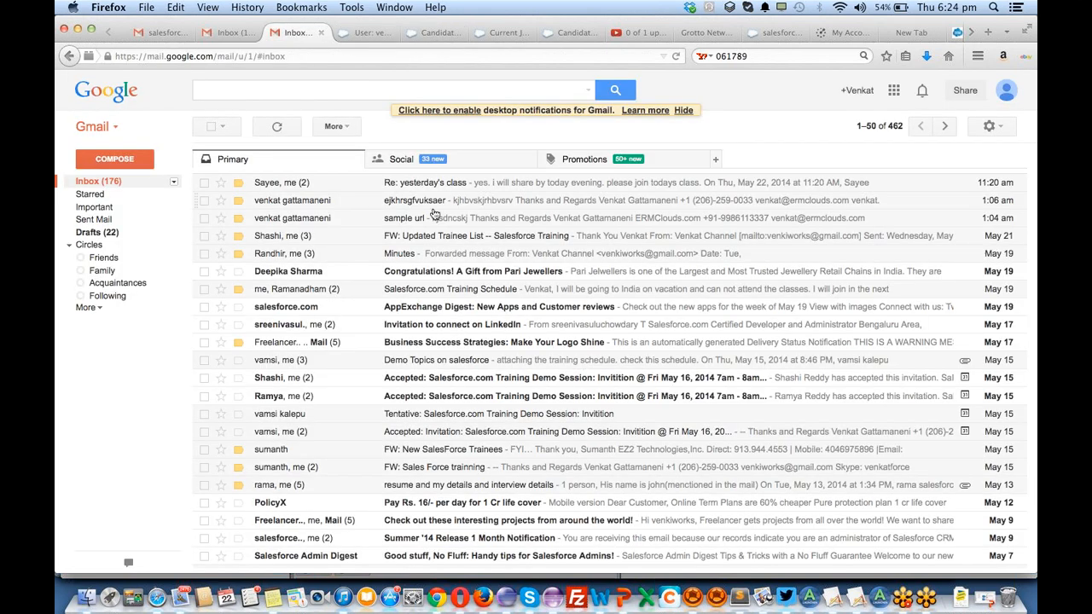
- Reply to all on the sent 'Salesforce training link' email, pasting the installation page URL
click(93, 220)
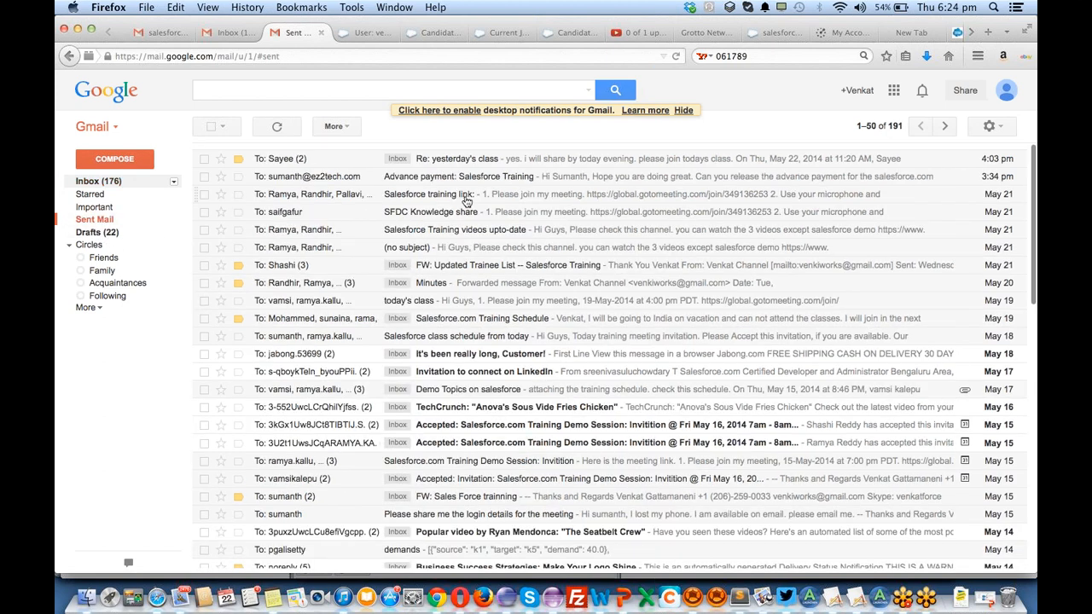
click(468, 198)
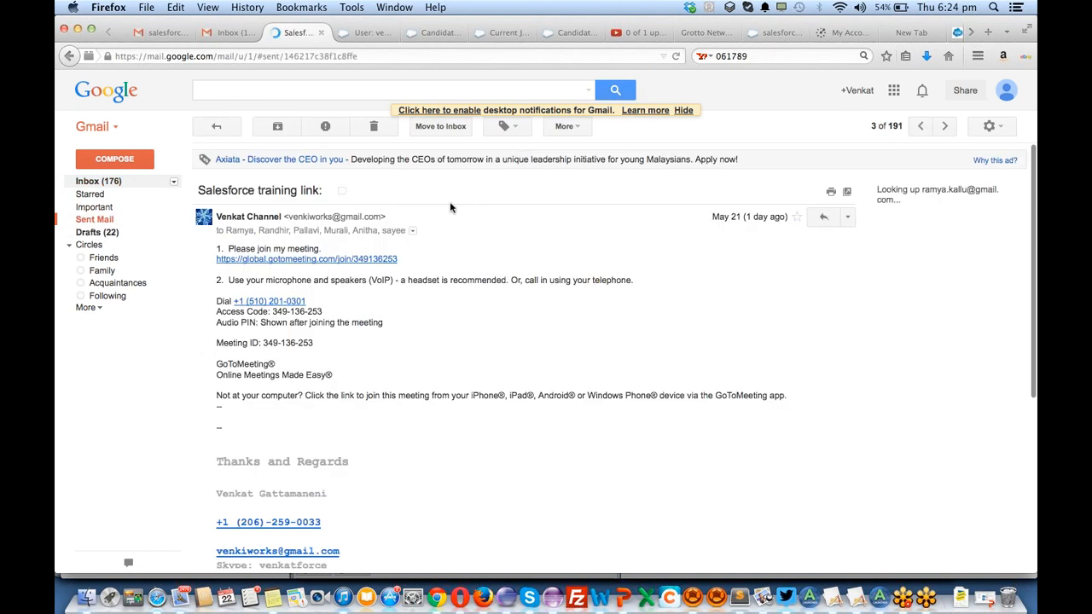
click(414, 232)
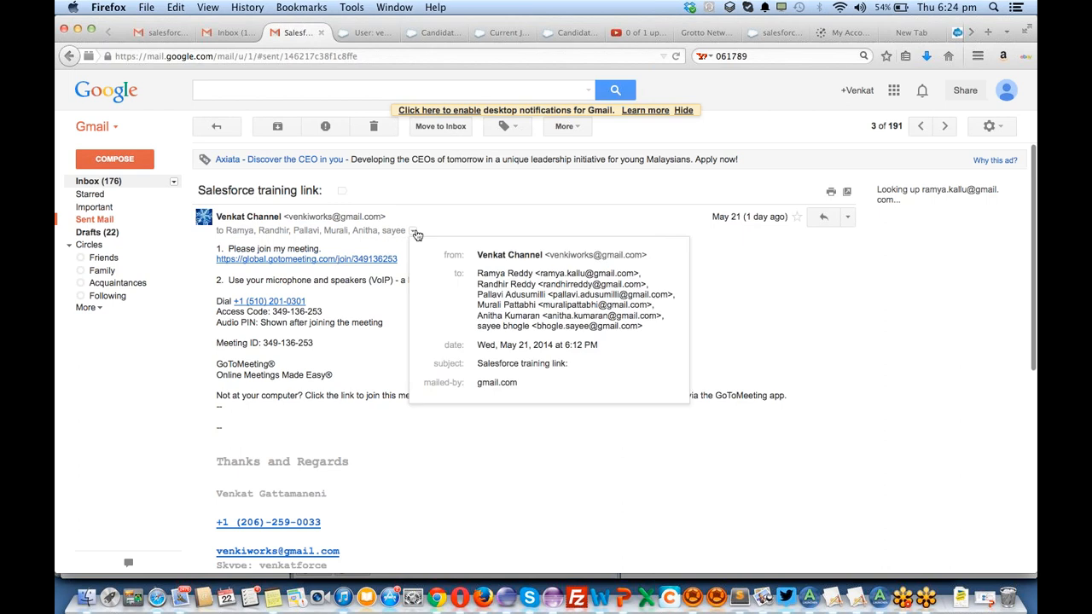
click(870, 247)
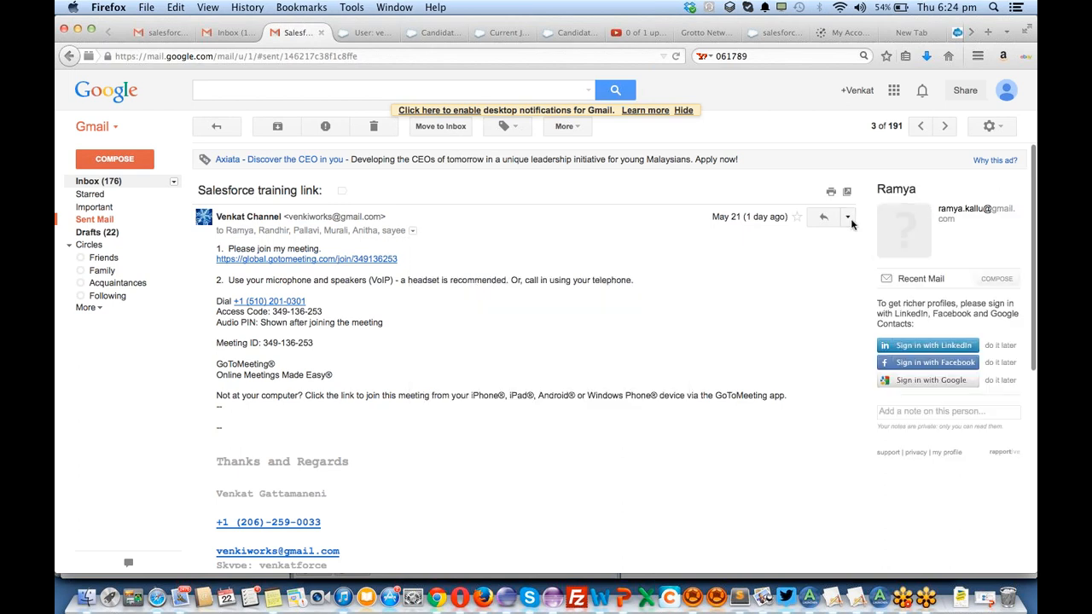
click(847, 217)
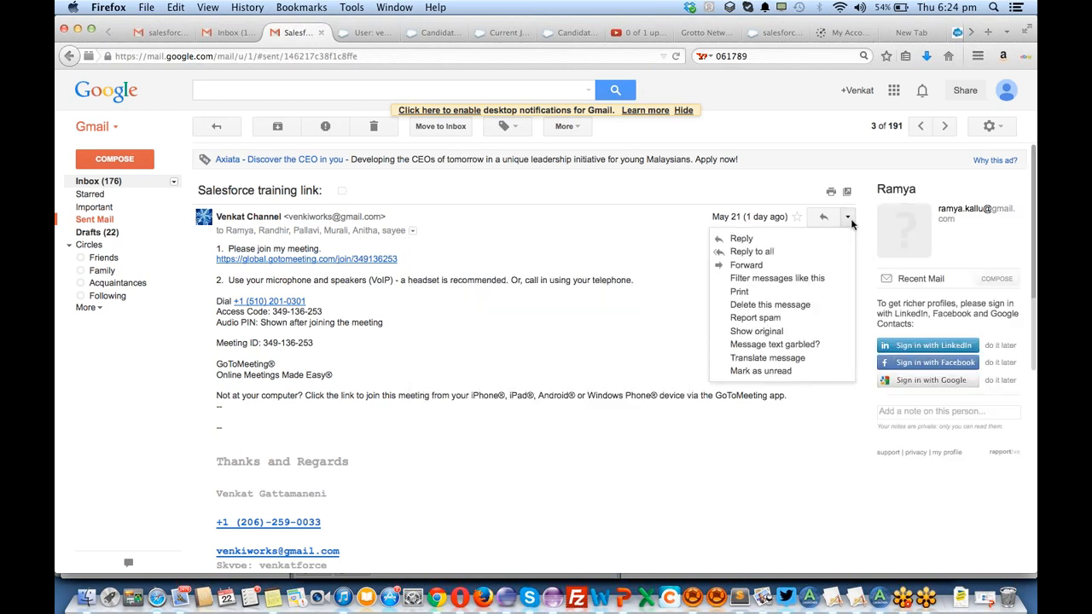
click(742, 252)
key(super+v)
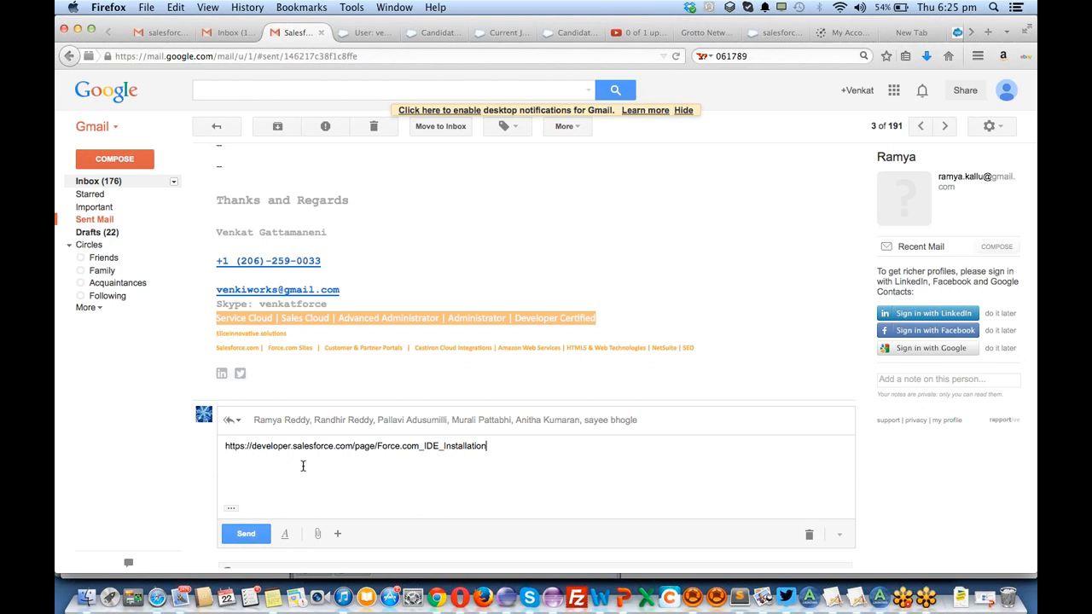
key(super+Tab)
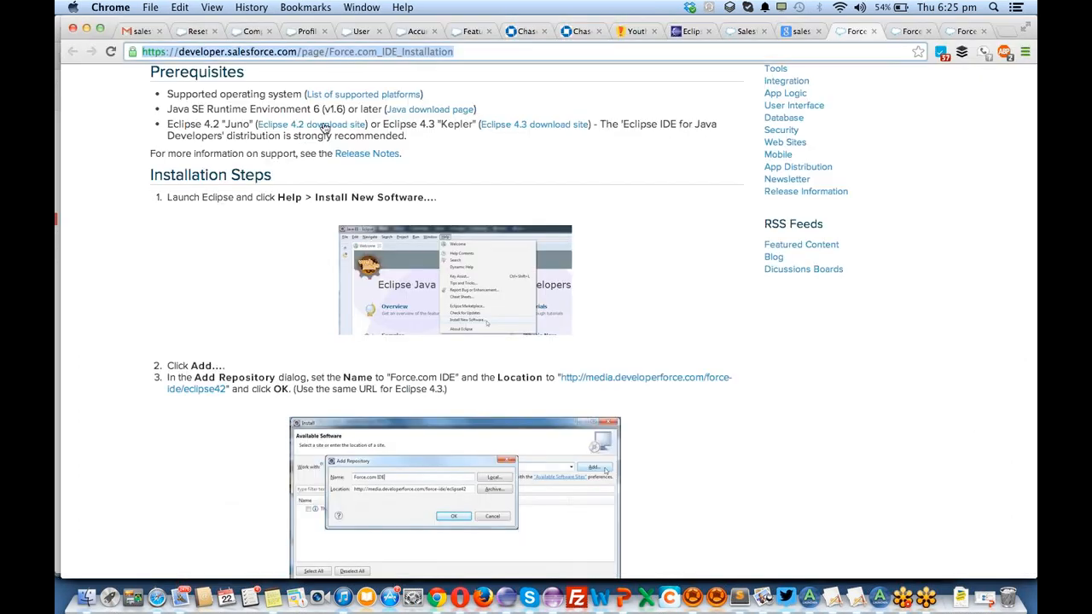
- Review the Force.com IDE installation steps and the Eclipse 4.2 download site, then return to Eclipse's install dialog
scroll(409, 191, up, 2)
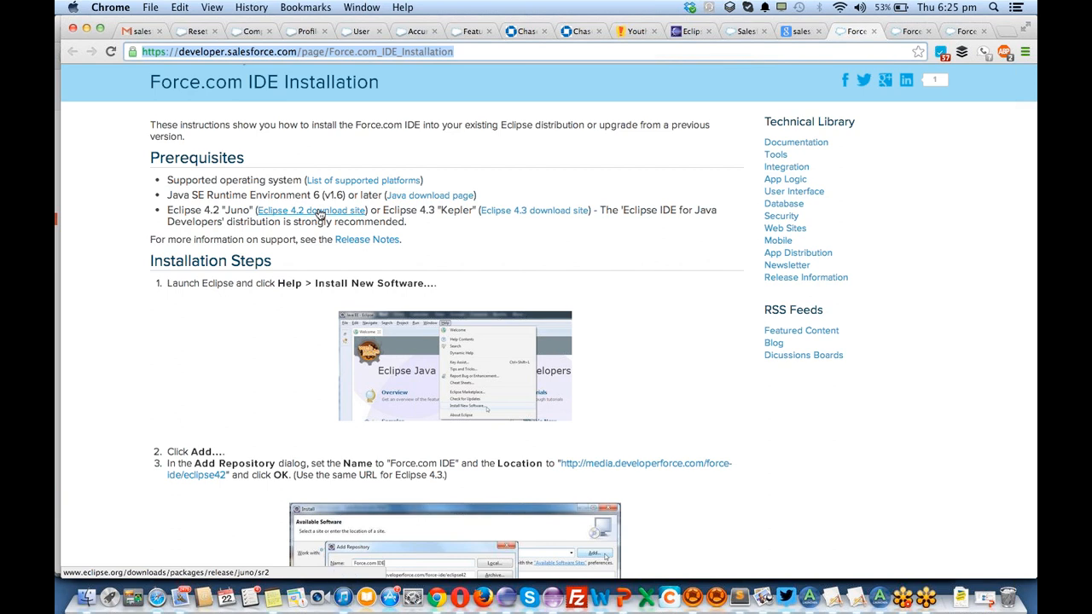
click(687, 32)
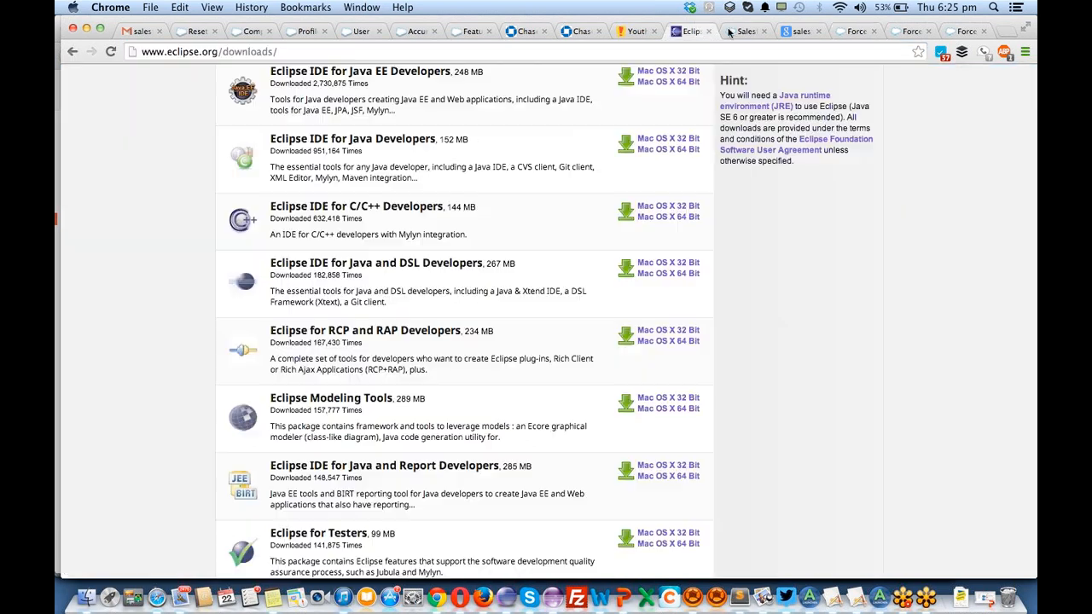
click(853, 32)
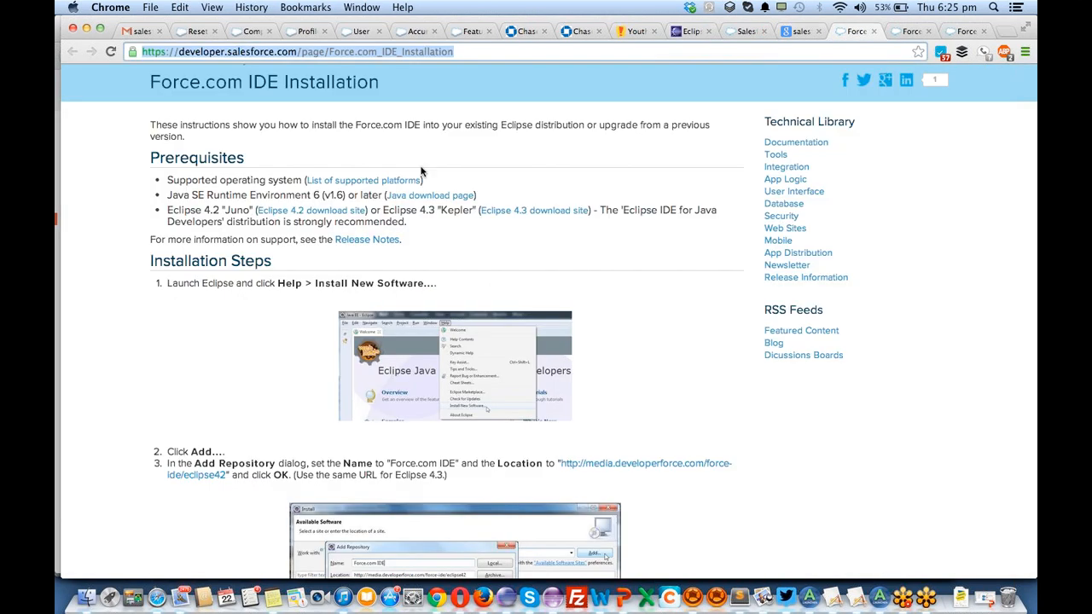
click(324, 215)
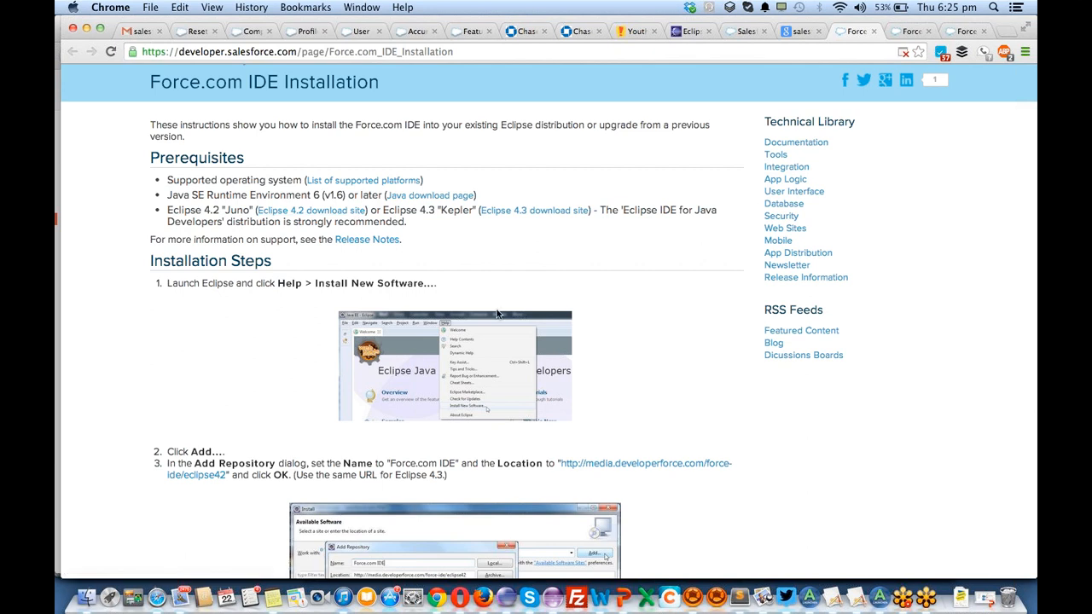
scroll(394, 302, down, 2)
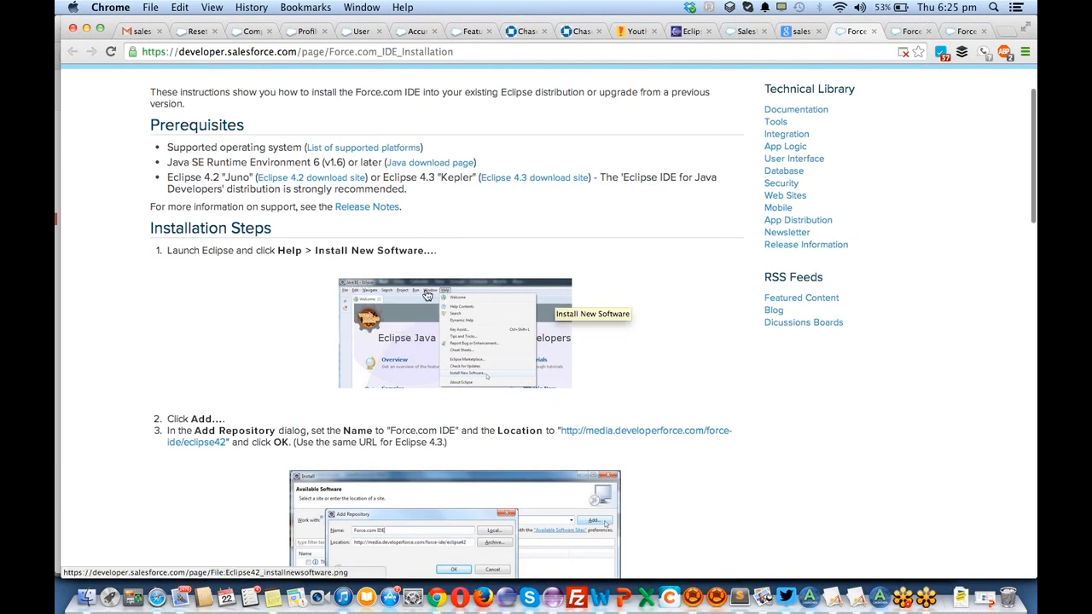
scroll(378, 293, down, 3)
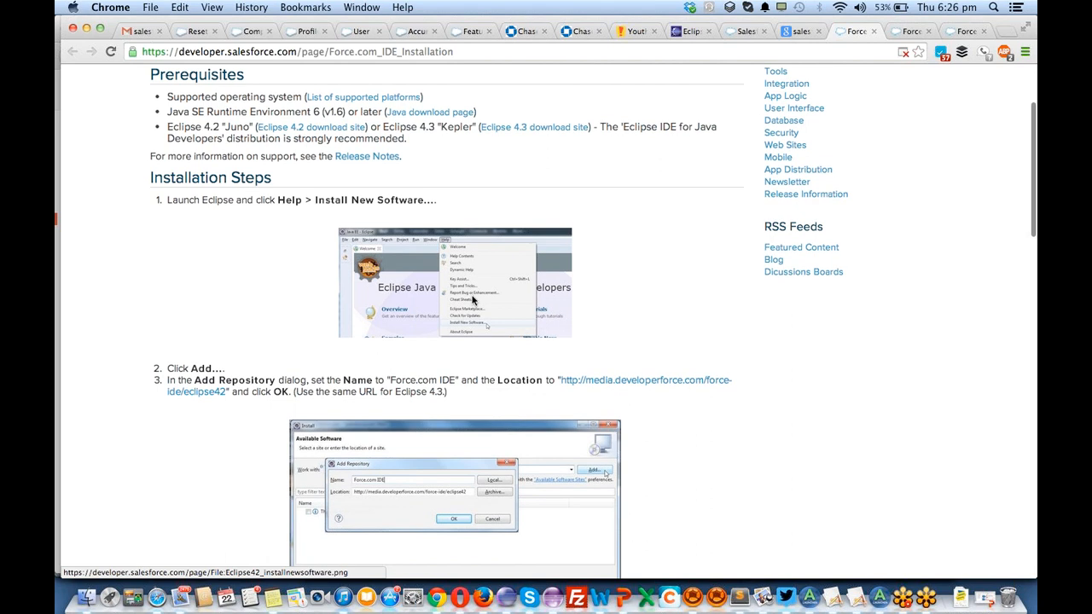
scroll(467, 329, down, 3)
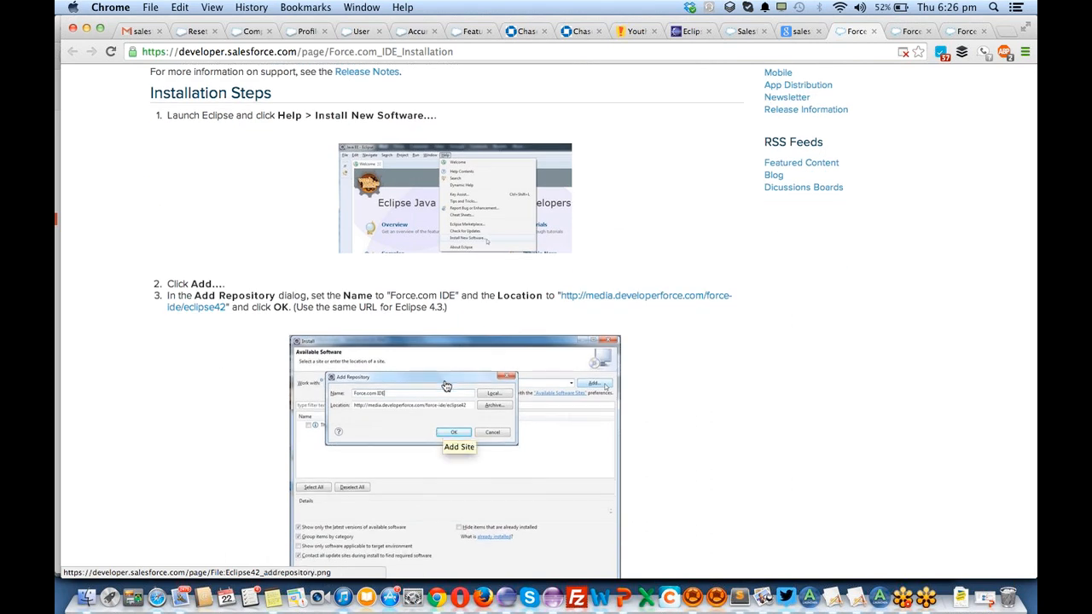
scroll(435, 410, down, 3)
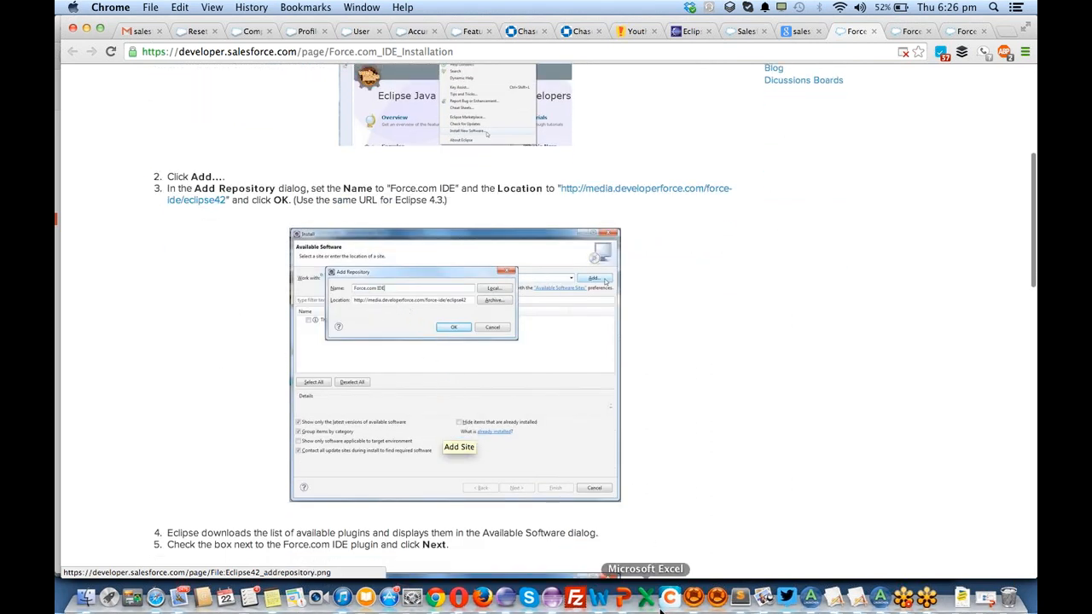
click(556, 583)
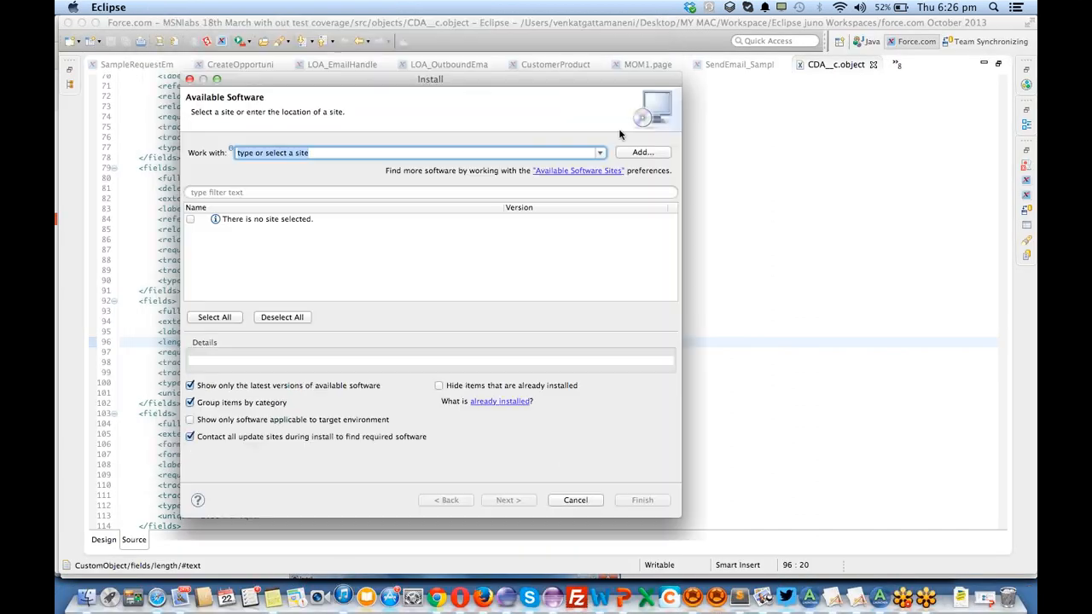
- Move the Available Software dialog over the editor and return to the Force.com IDE instructions in Chrome
drag(580, 78, 653, 70)
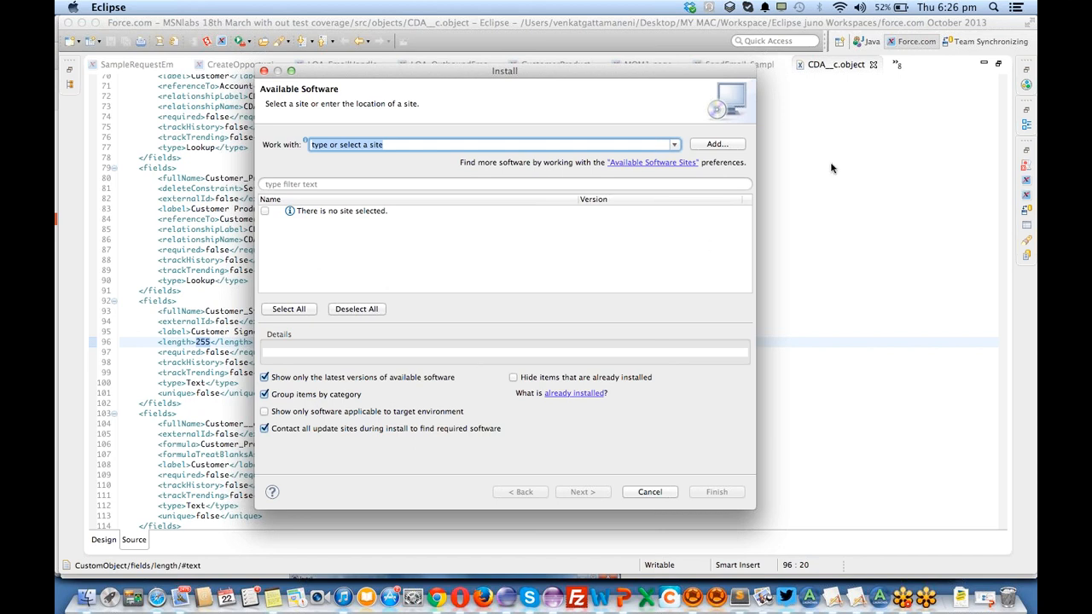
key(super+Tab)
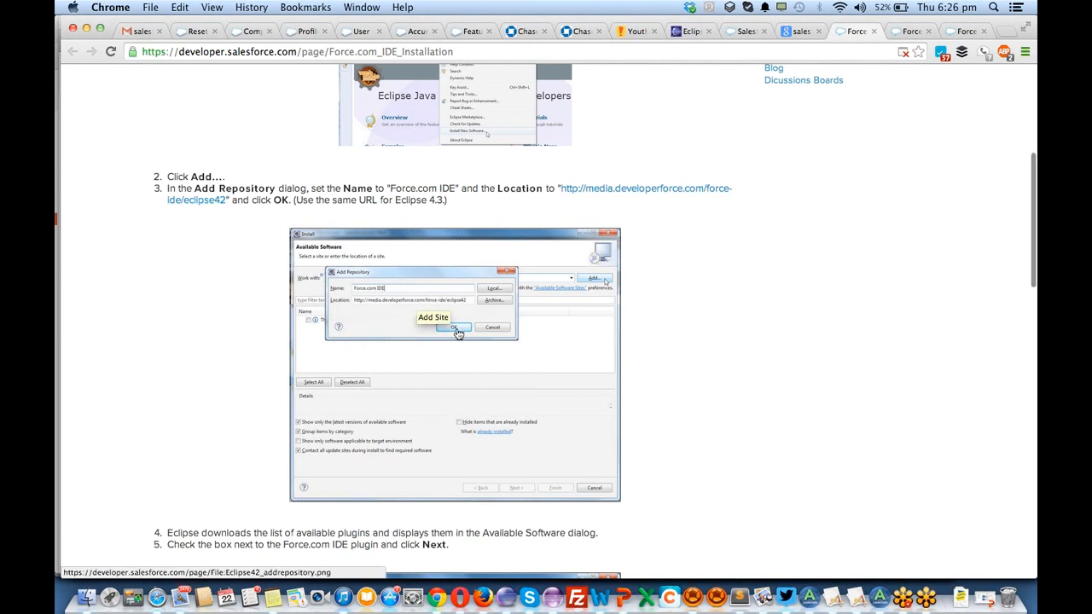
scroll(458, 334, down, 5)
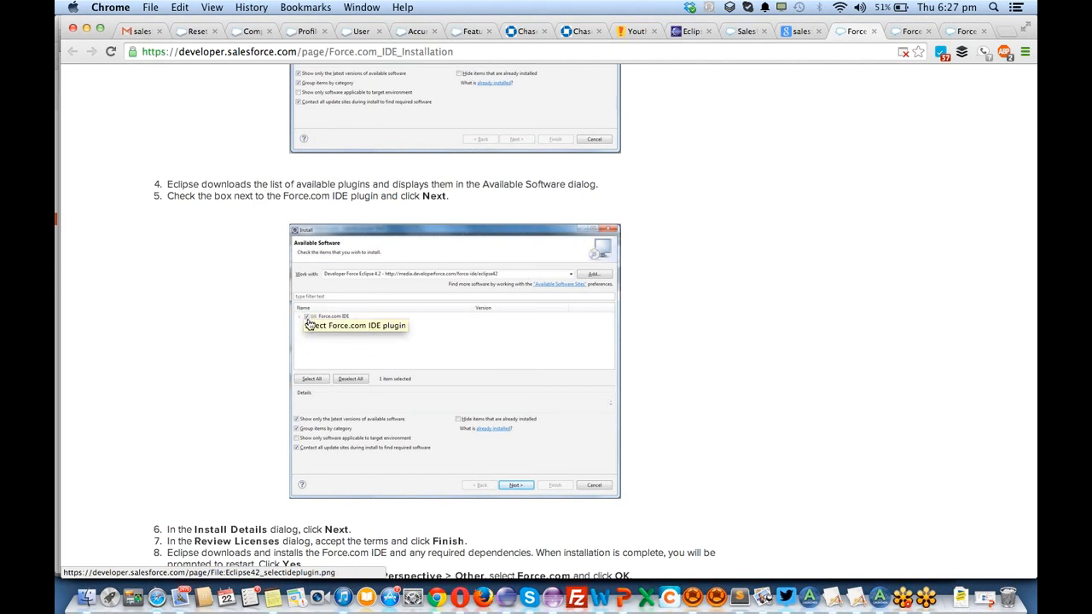
scroll(383, 358, down, 3)
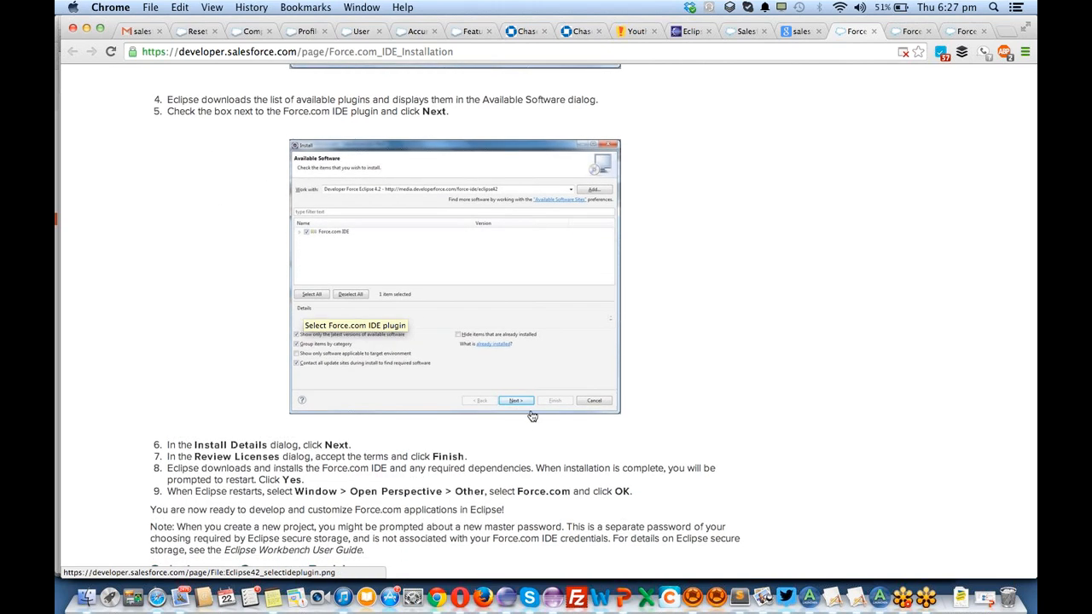
scroll(529, 414, down, 2)
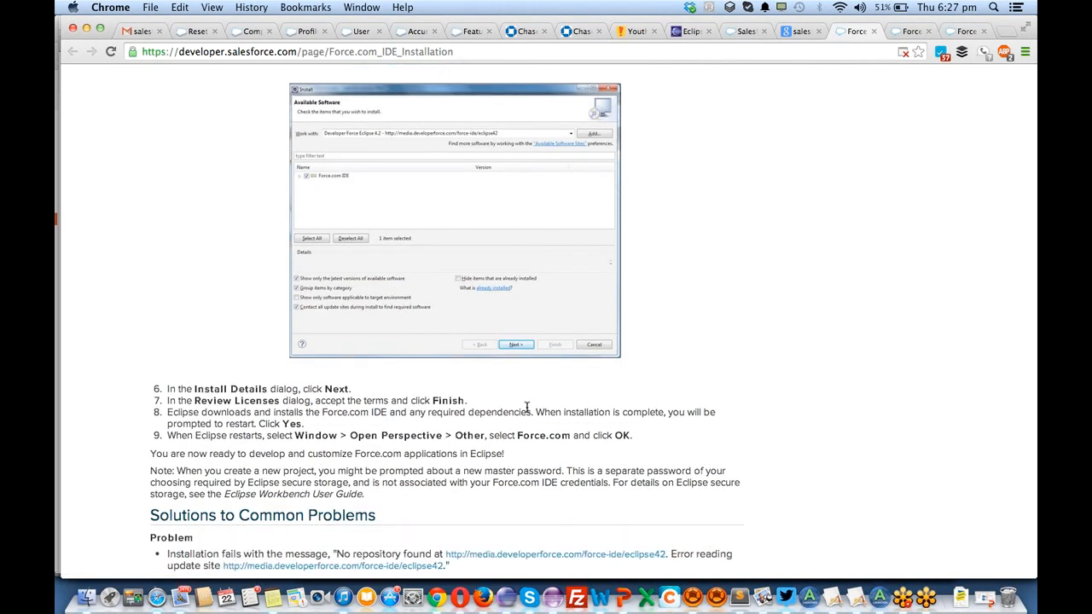
scroll(526, 407, down, 1)
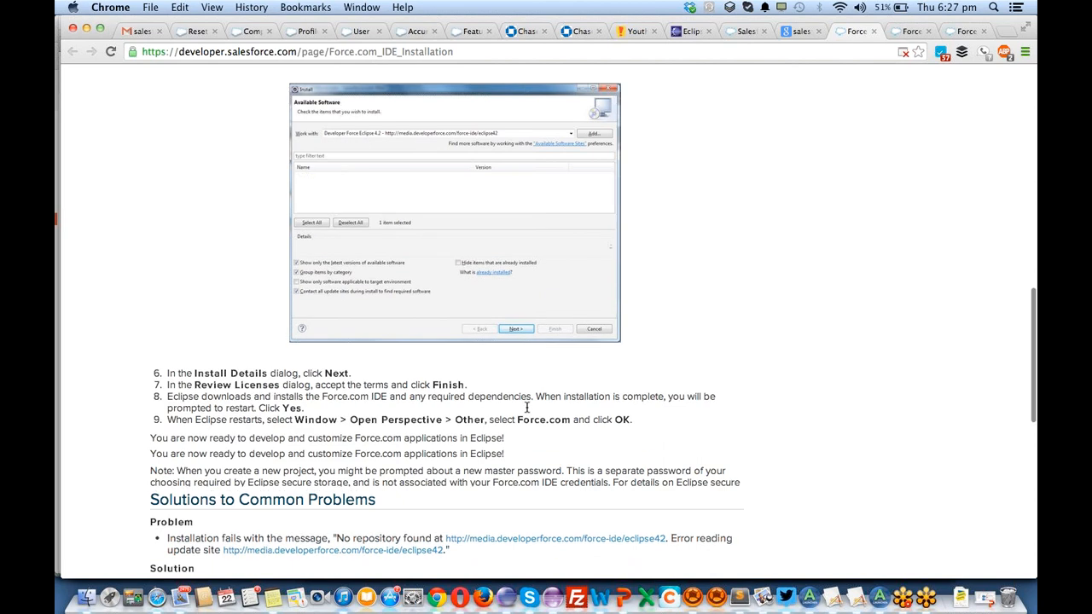
scroll(526, 408, down, 10)
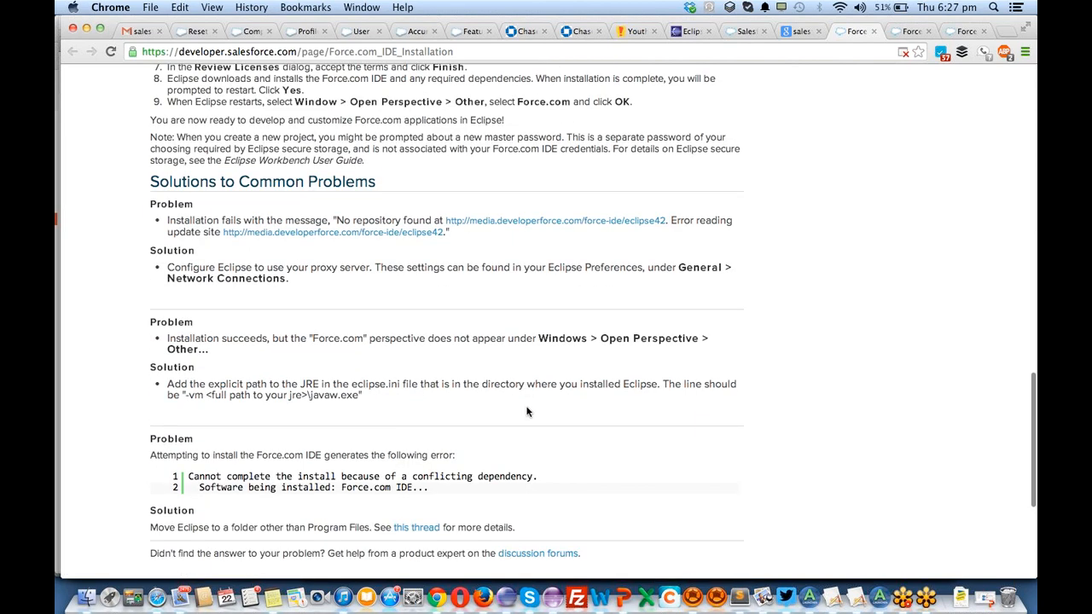
scroll(527, 412, up, 15)
scroll(527, 412, up, 2)
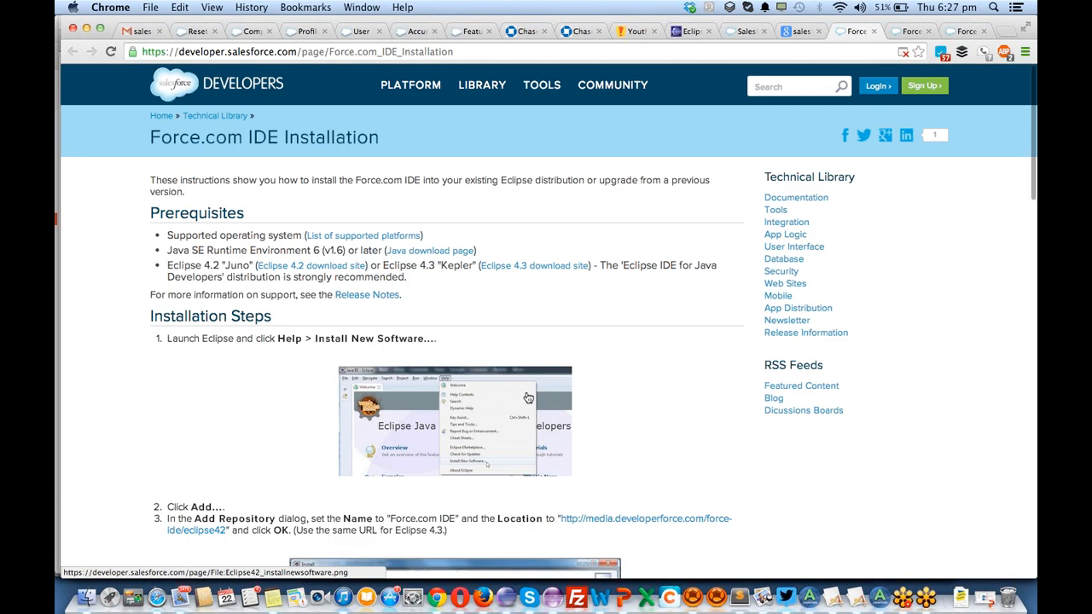
- Read the Force.com IDE overview's Kepler and dropped version 3.x support notes
click(911, 32)
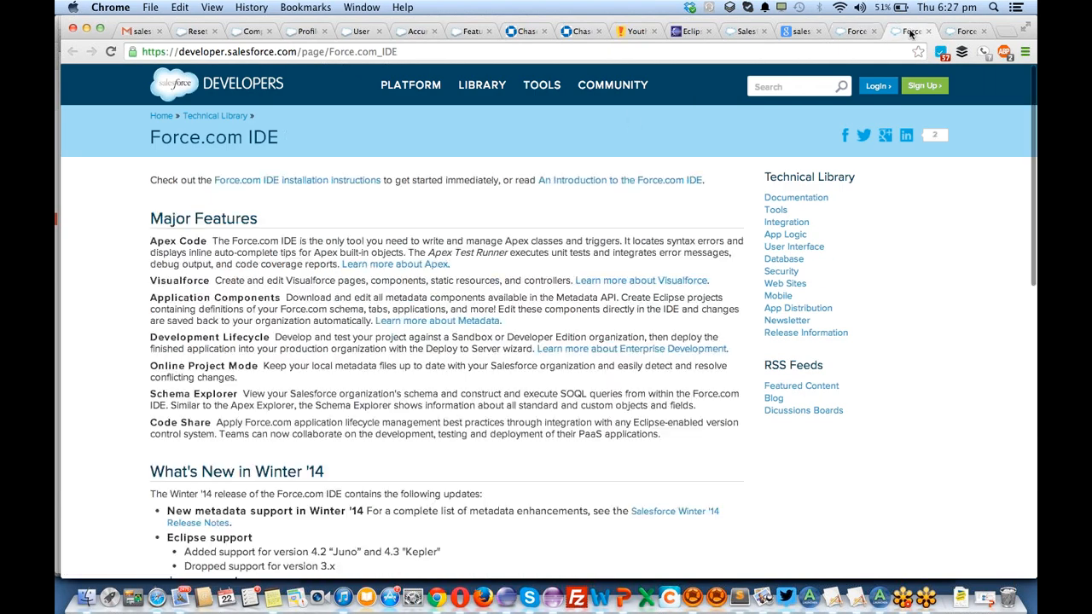
scroll(506, 340, down, 2)
scroll(506, 340, down, 1)
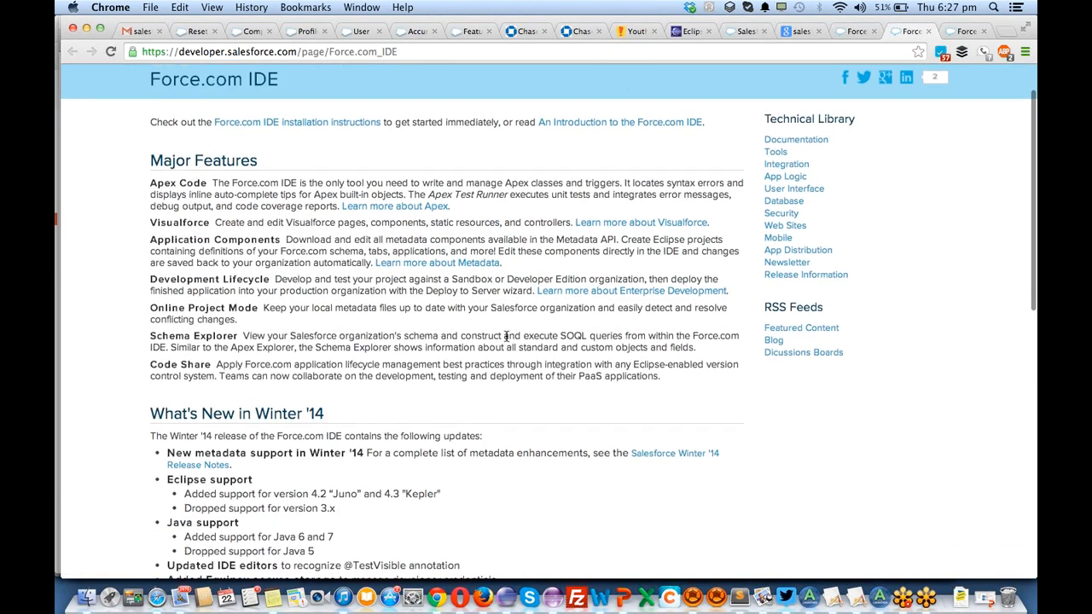
scroll(499, 345, down, 3)
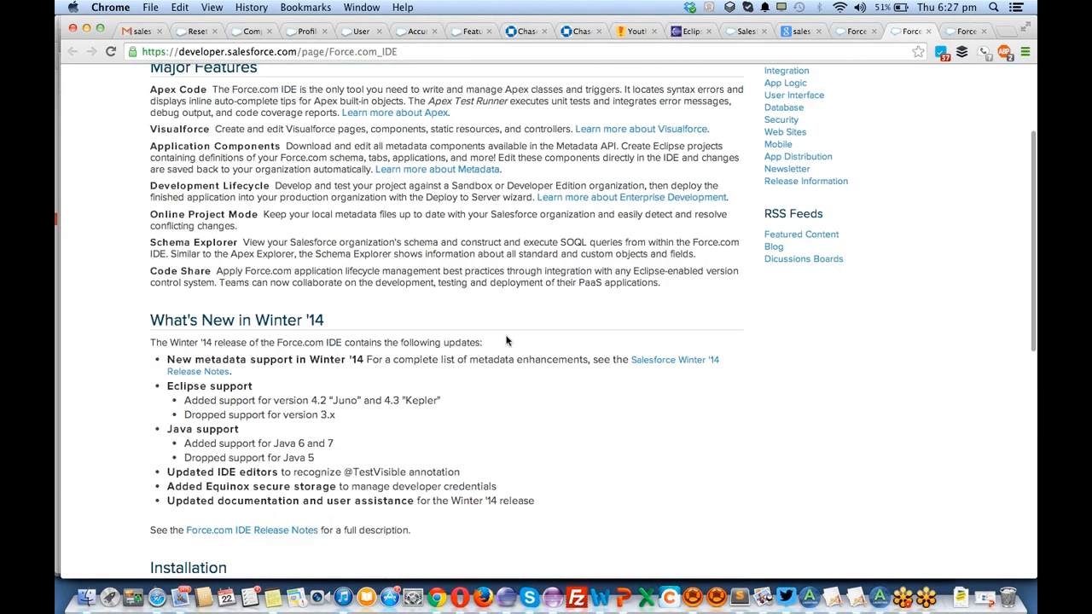
double_click(422, 401)
drag(335, 415, 325, 416)
drag(184, 415, 353, 413)
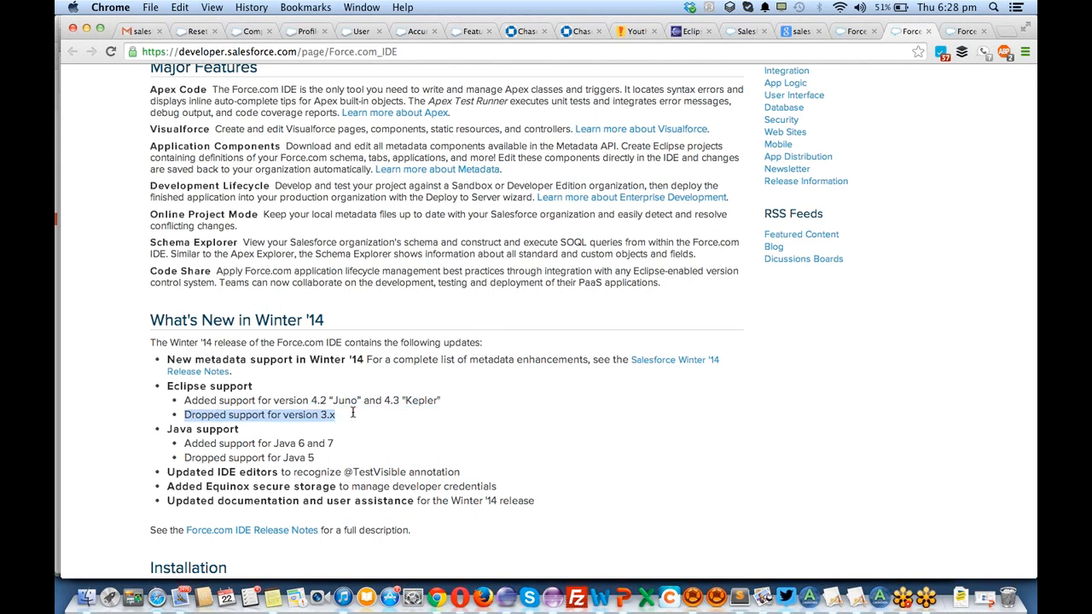
- Check the Eclipse 4.2 Juno and Kepler notes and the Eclipse 3.6 installation page
double_click(319, 400)
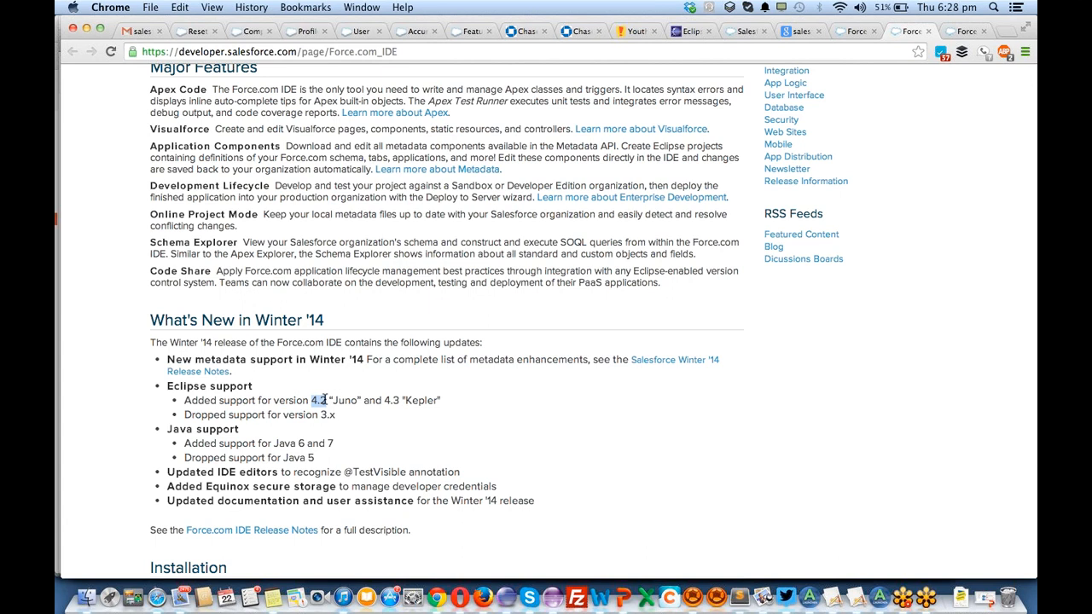
click(349, 401)
double_click(349, 401)
scroll(441, 452, down, 5)
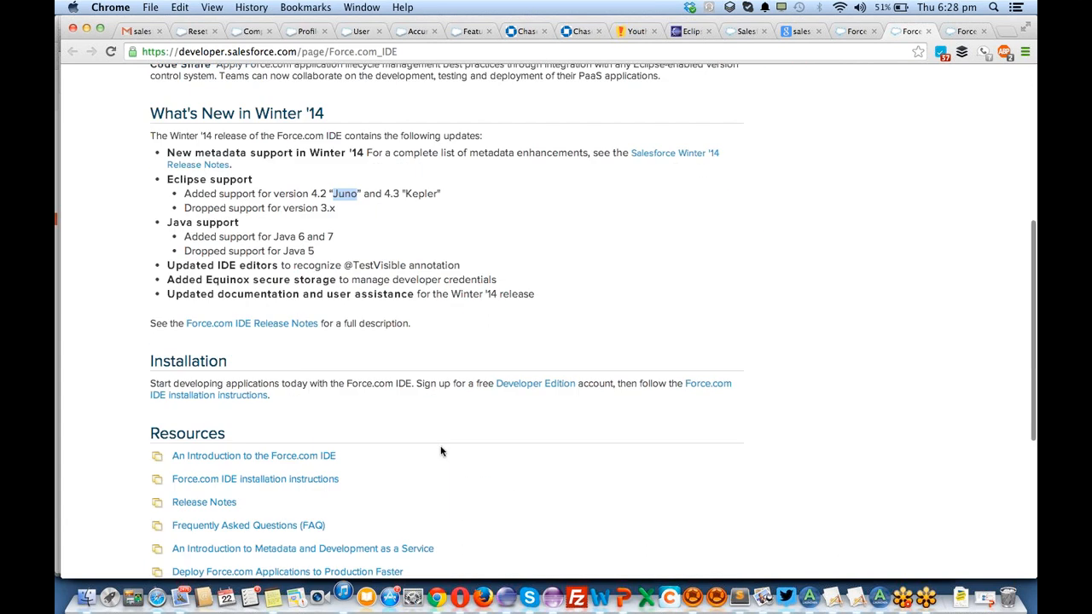
scroll(441, 451, down, 4)
scroll(441, 451, up, 5)
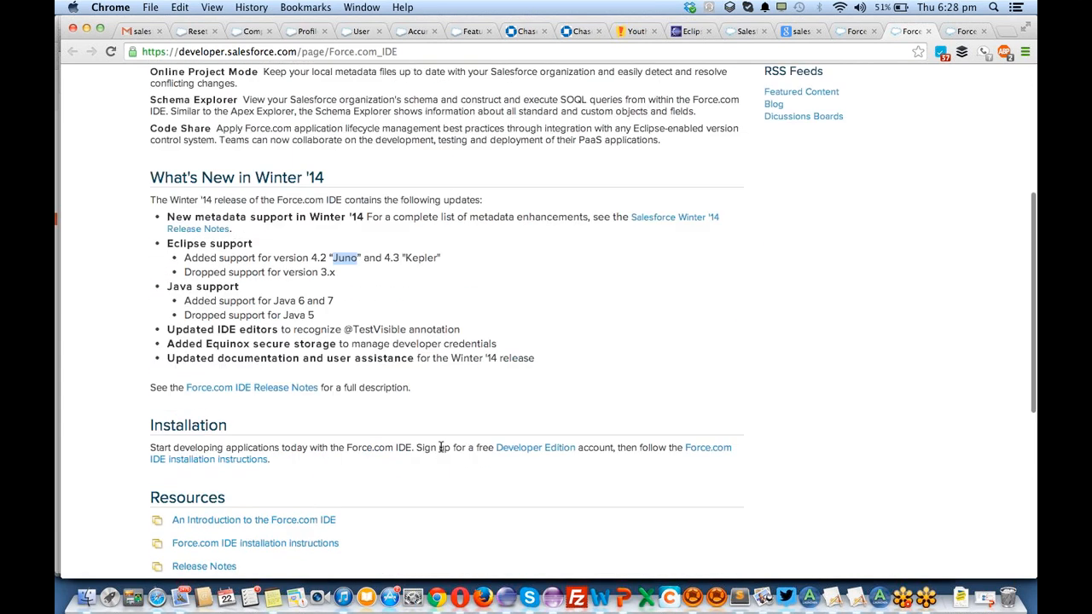
double_click(421, 262)
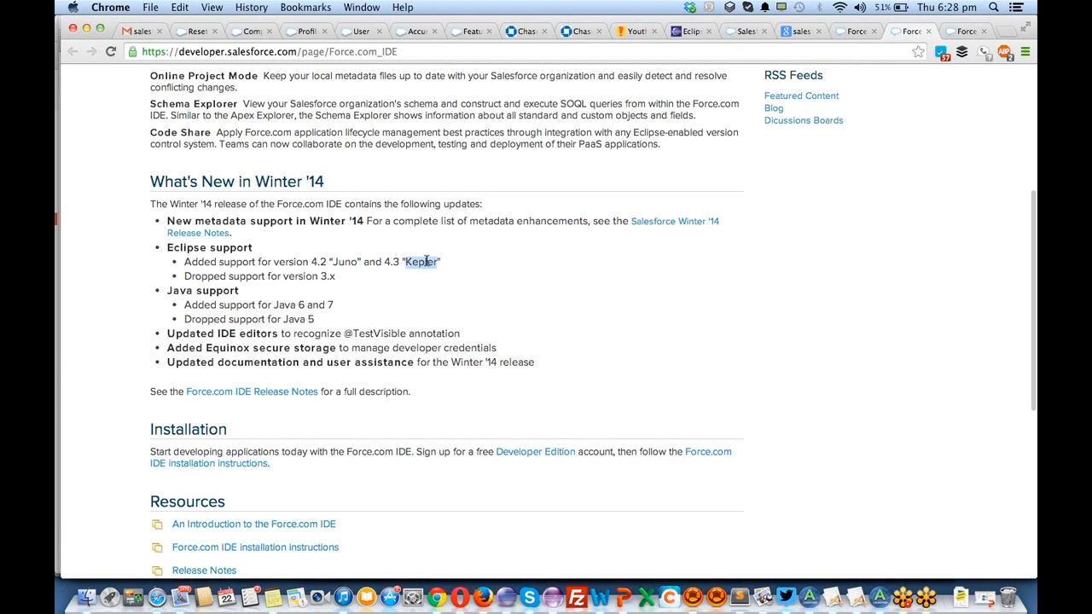
click(947, 32)
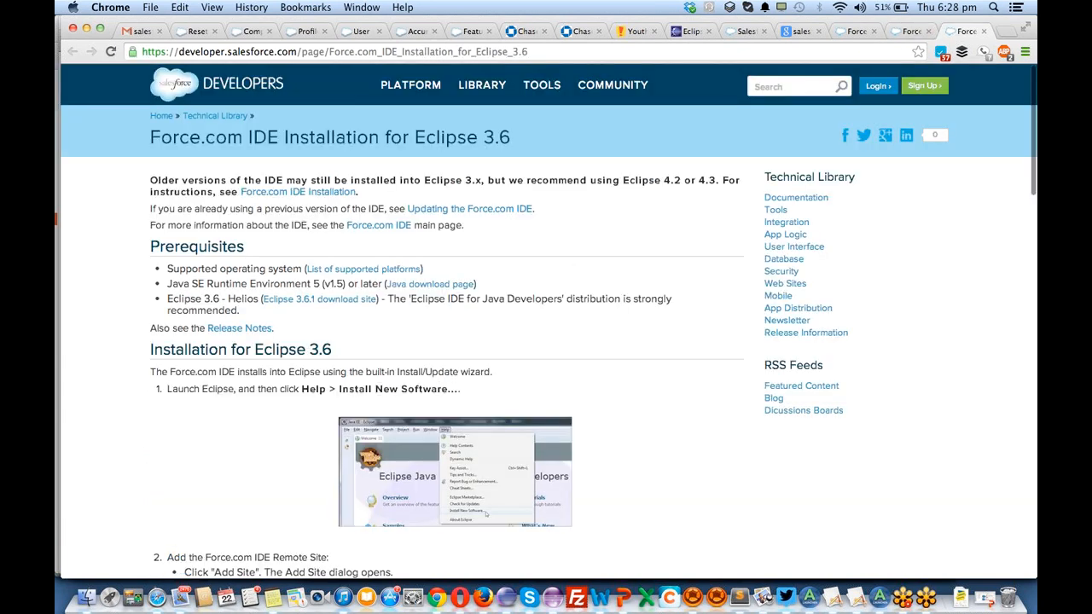
- Copy the Force.com IDE overview page address and paste it into the Gmail reply
click(913, 32)
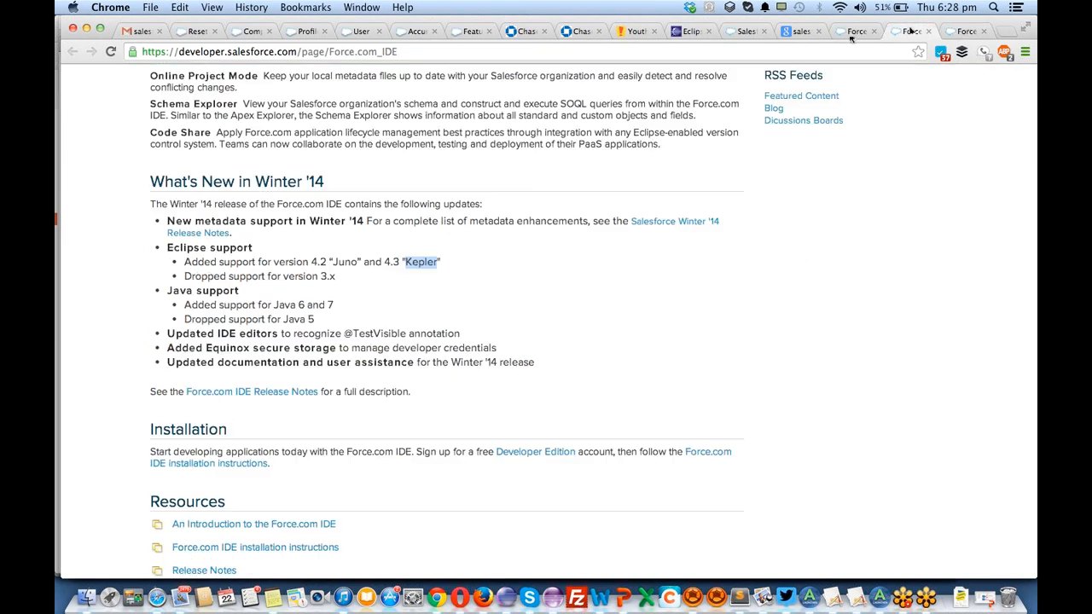
scroll(456, 309, up, 5)
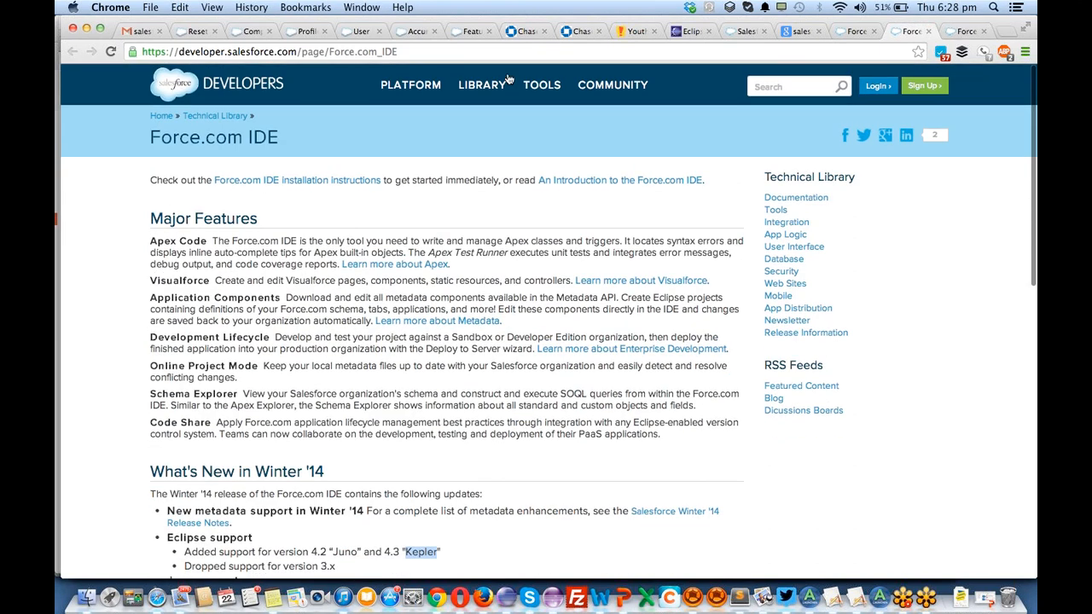
click(719, 48)
key(super+c)
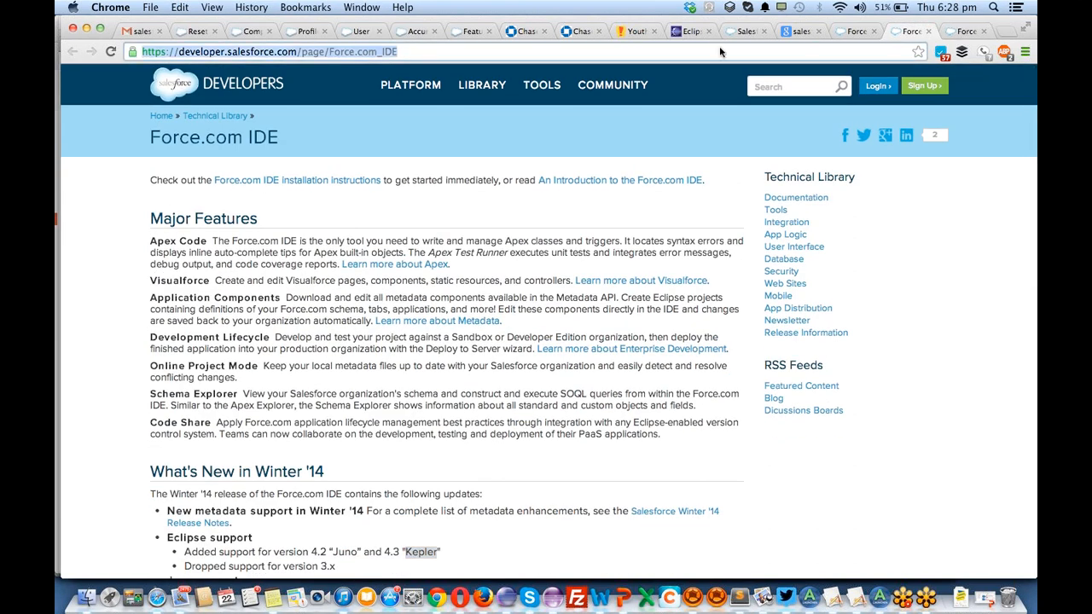
key(super+Tab)
key(super+Tab)
key(super+Tab)
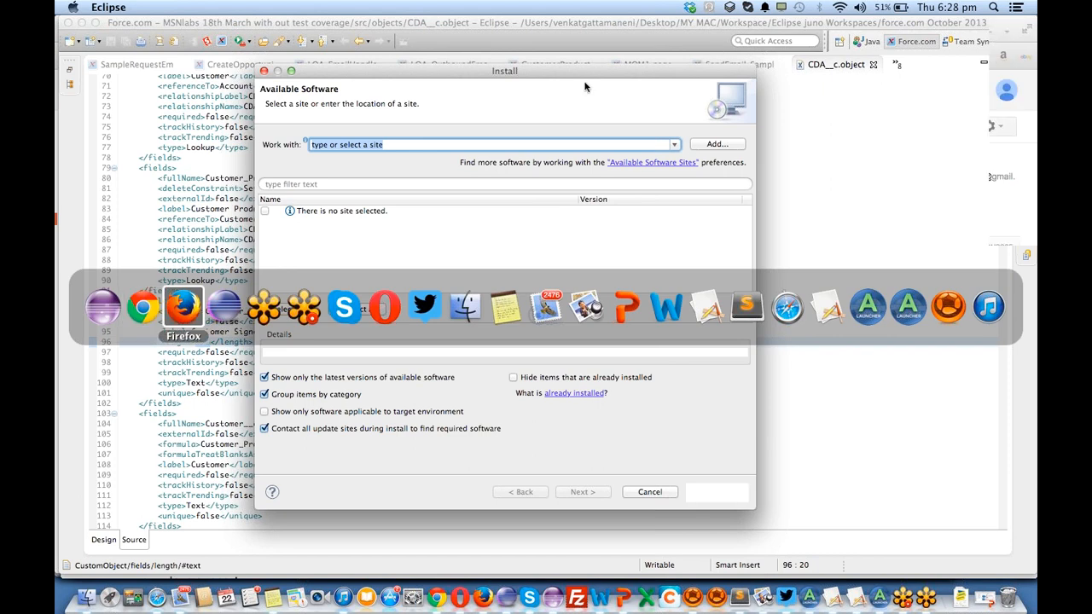
key(super+v)
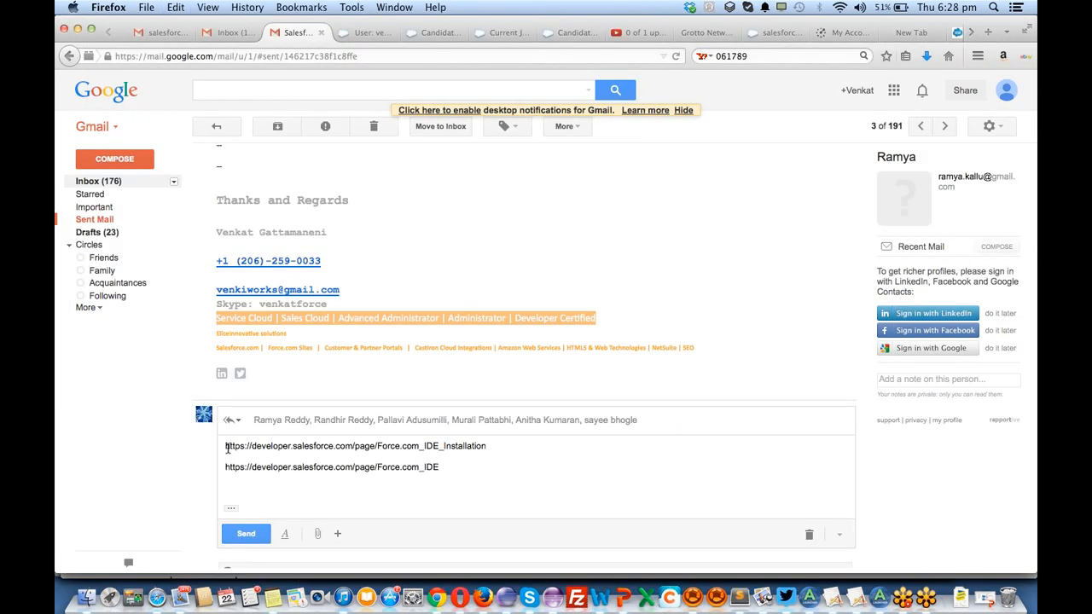
- Add the line 'Link with steps for eclipse and force.com ide plugin installation:' above the links
click(226, 446)
key(Return)
key(Return)
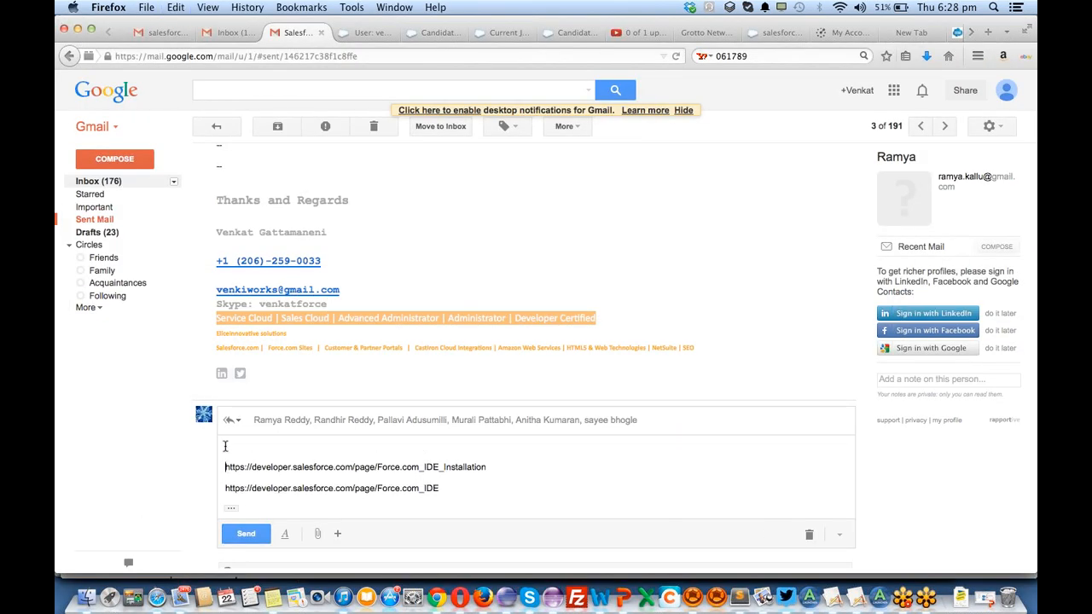
text(Link with steps for eclipse and for)
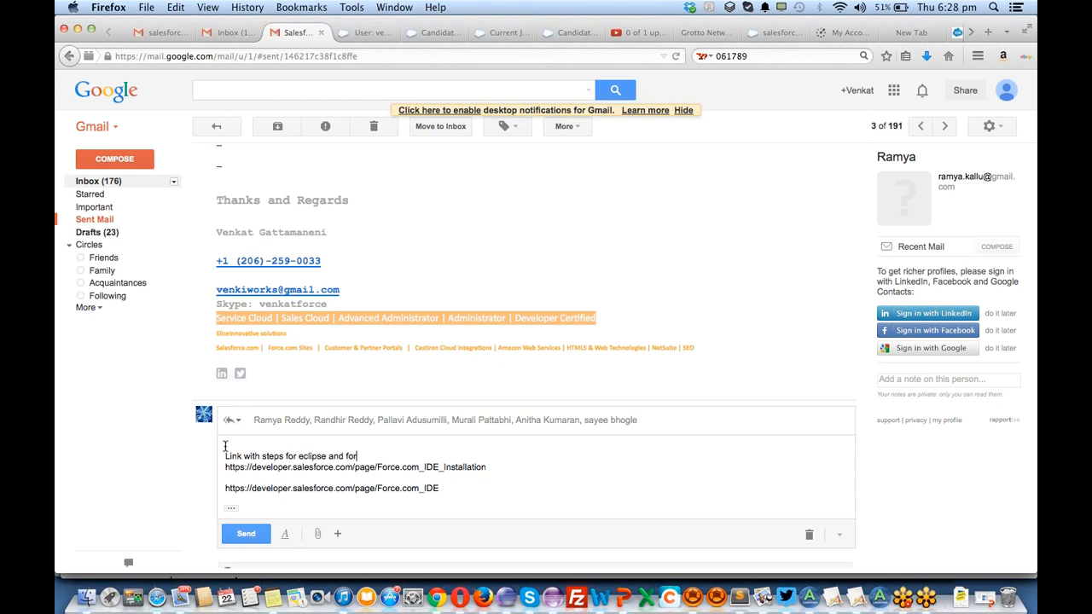
text(ce.com ide instal)
key(BackSpace)
key(BackSpace)
key(BackSpace)
key(BackSpace)
key(BackSpace)
text(plugin installation:)
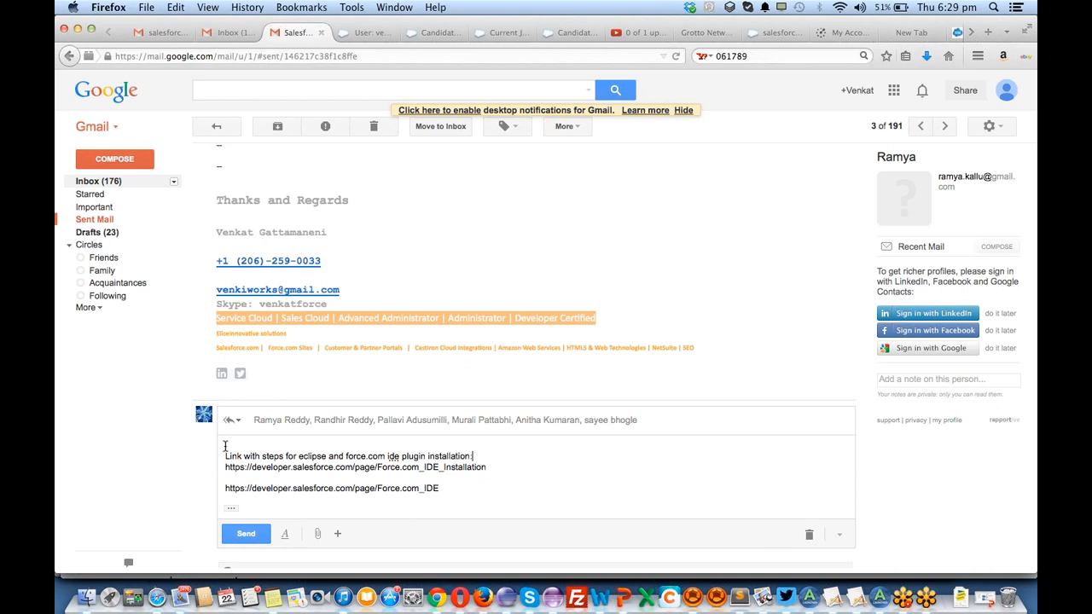
- Make the intro line bold, add a blank line after it, and send the reply
key(alt+shift+Left)
key(alt+shift+Left)
key(alt+shift+Left)
key(alt+shift+Left)
key(alt+shift+Left)
key(alt+shift+Left)
key(alt+shift+Left)
key(alt+shift+Left)
key(alt+shift+Left)
key(alt+shift+Left)
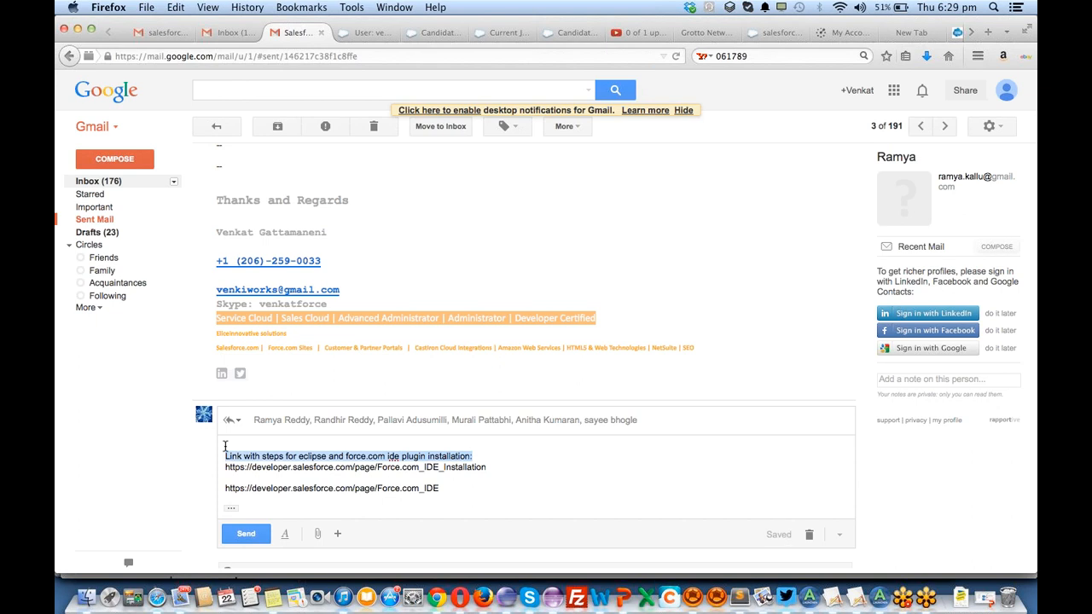
key(super+b)
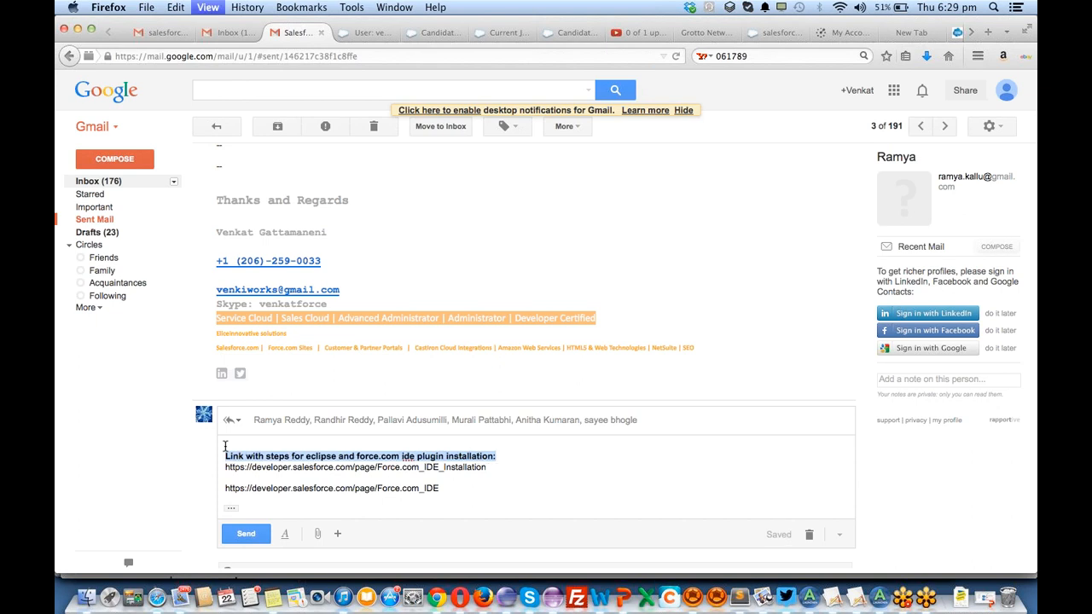
click(541, 452)
key(Return)
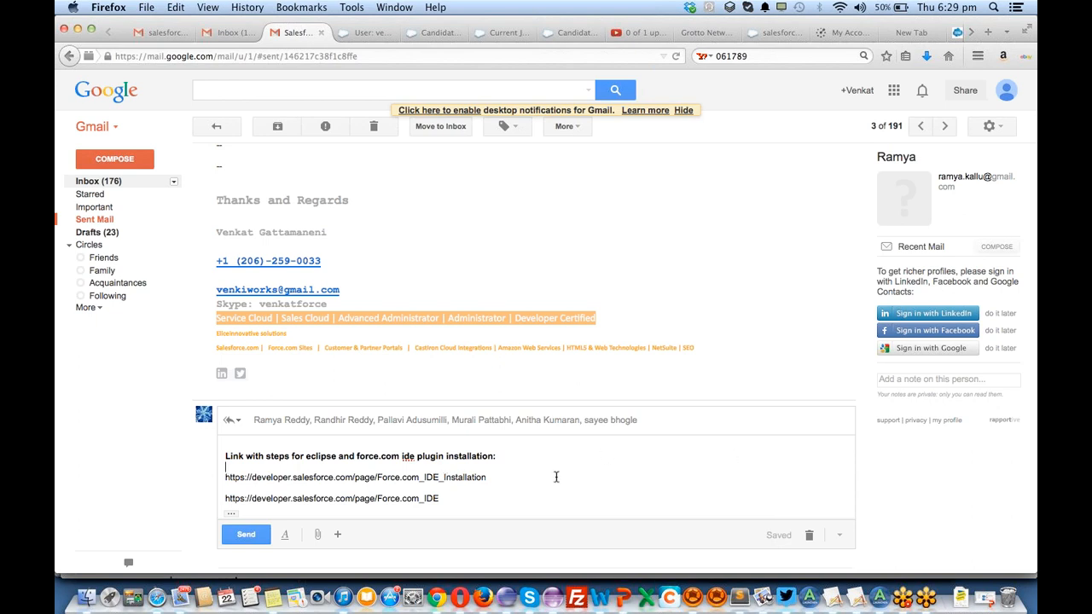
click(260, 527)
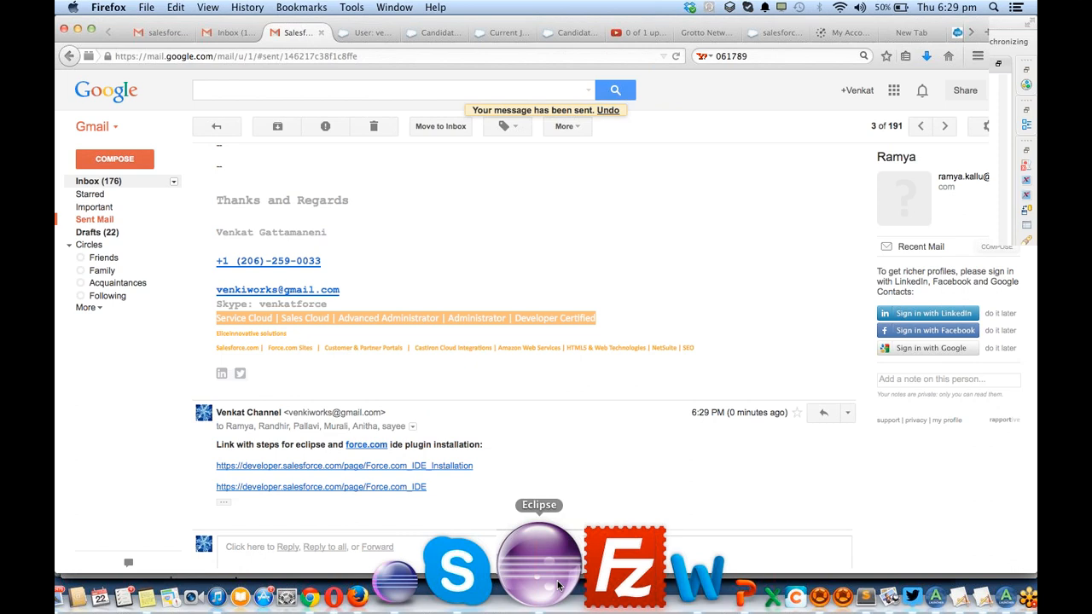
click(507, 573)
- Close the Install dialog and switch the Eclipse workbench to the Force.com perspective
click(263, 71)
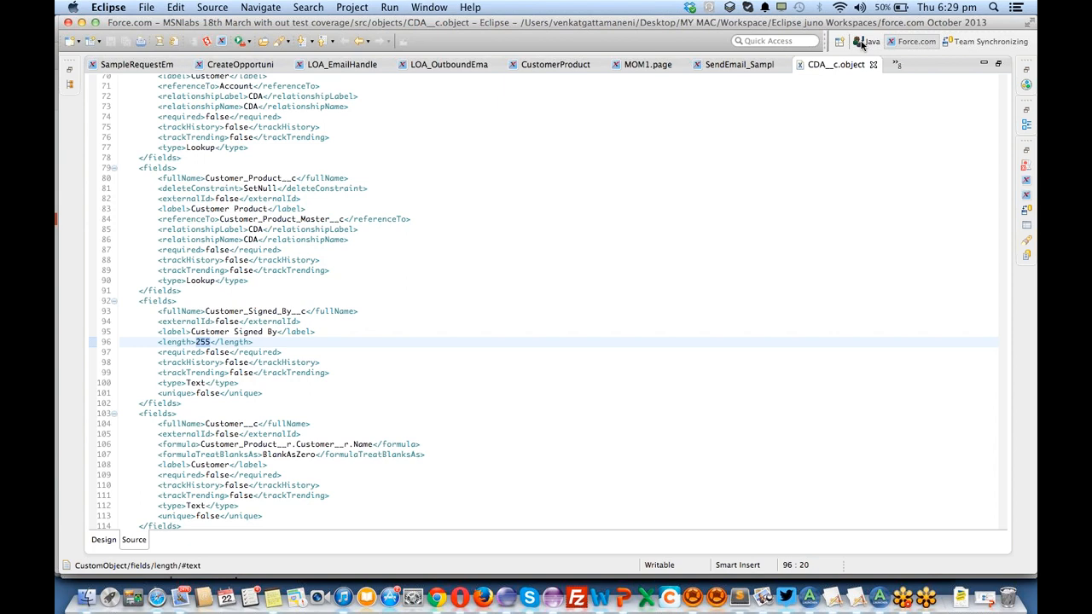
click(872, 45)
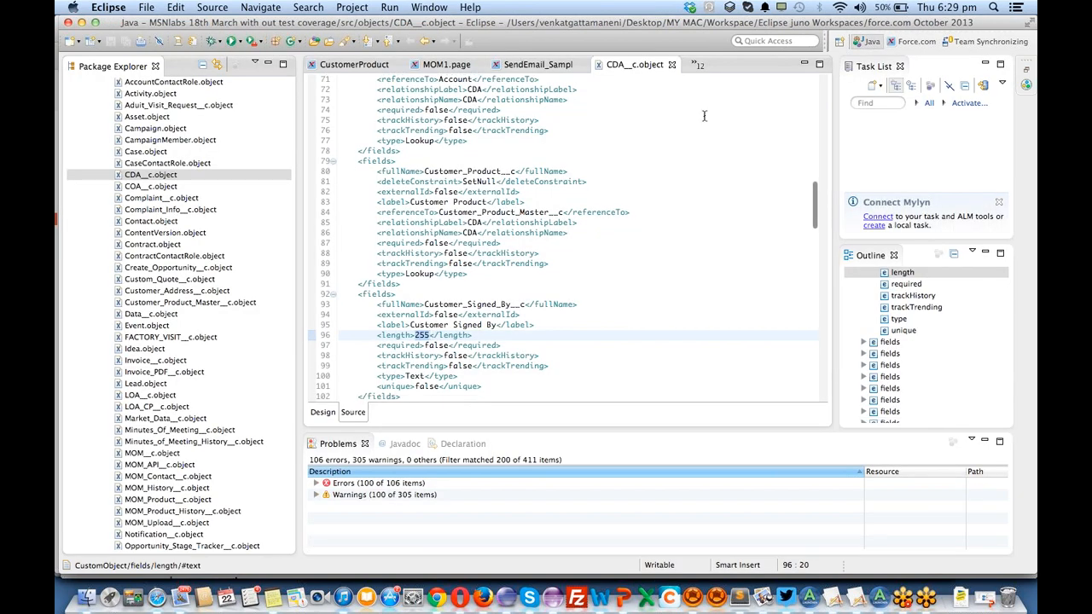
click(912, 45)
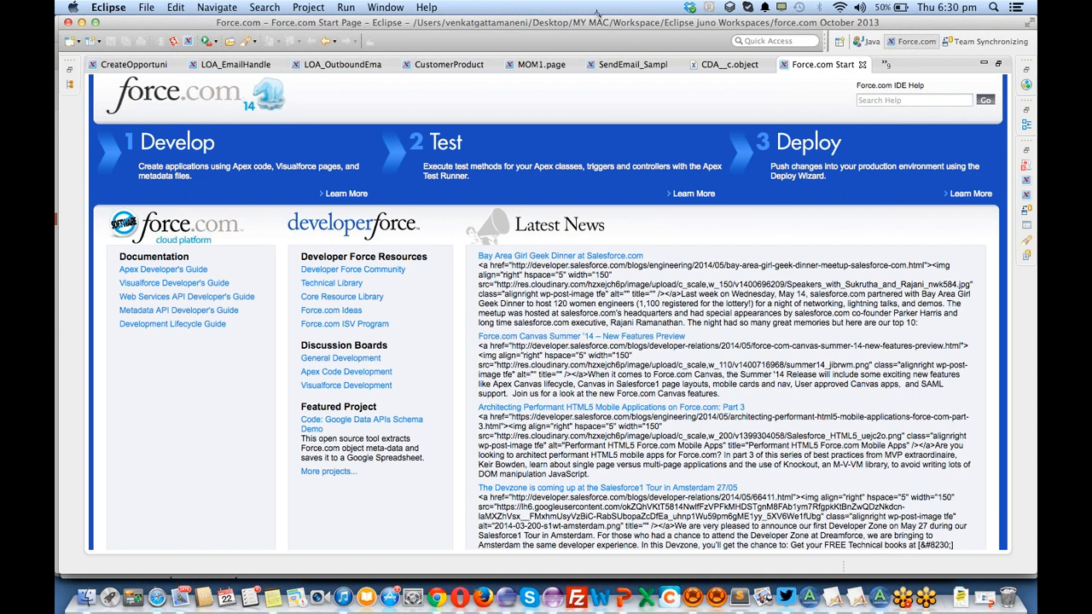
click(143, 8)
mouse_move(164, 29)
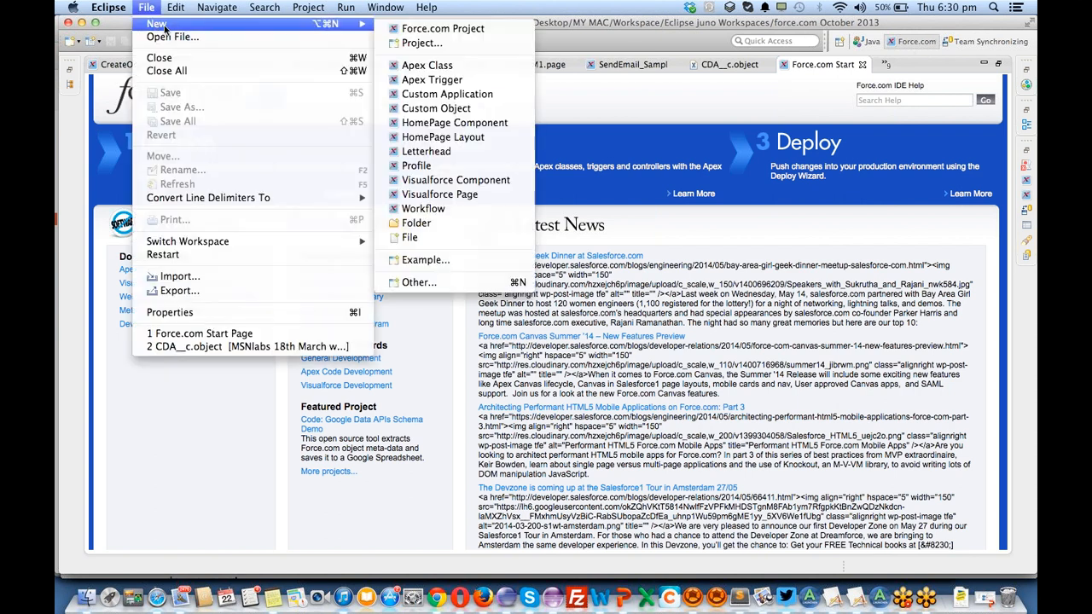
- Start a new Force.com Project named 'Salesforce training Partner ORG refresh' and go fetch the username
click(447, 29)
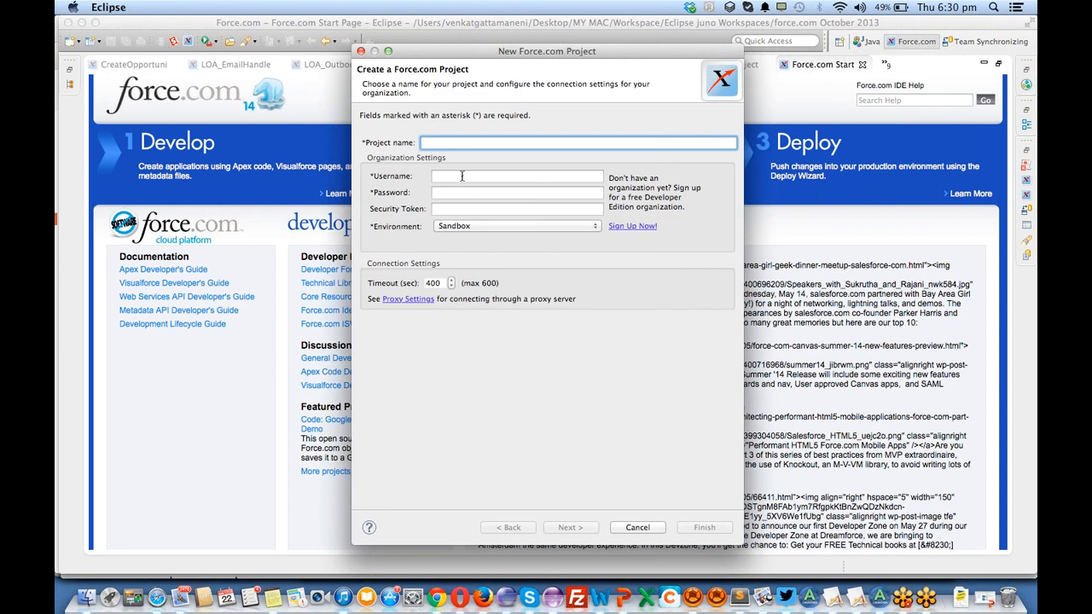
text(Sale)
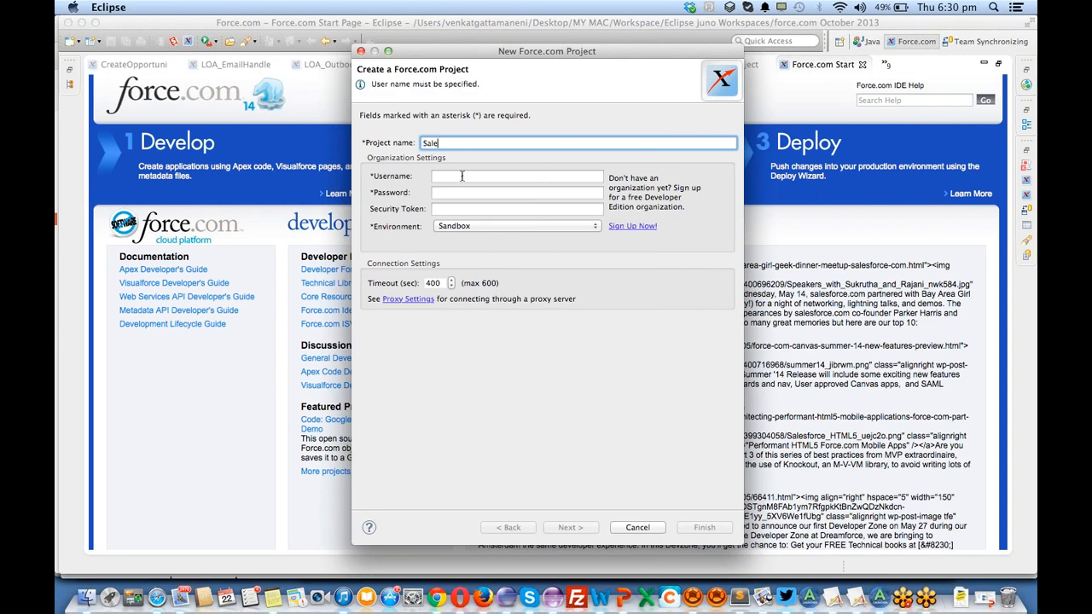
text(sforce training Partner ORG refresh)
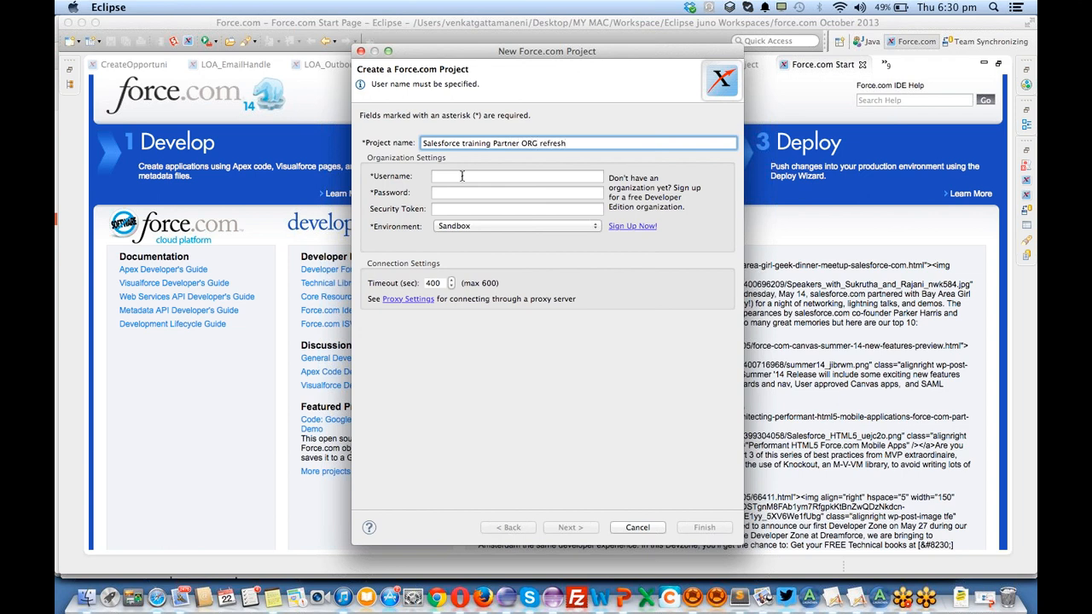
click(462, 176)
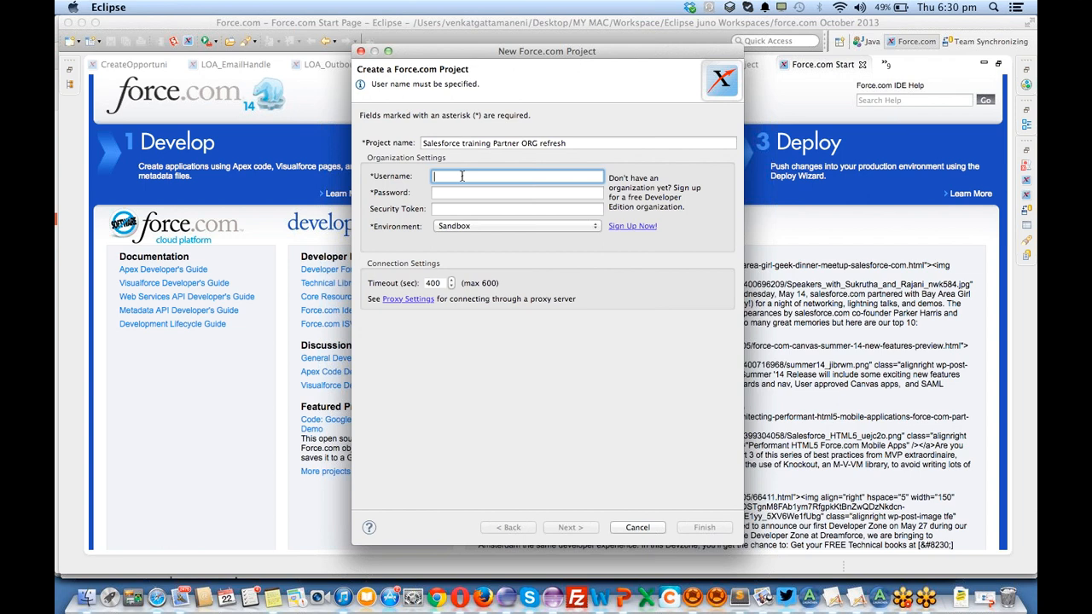
key(super+Tab)
key(super+Tab)
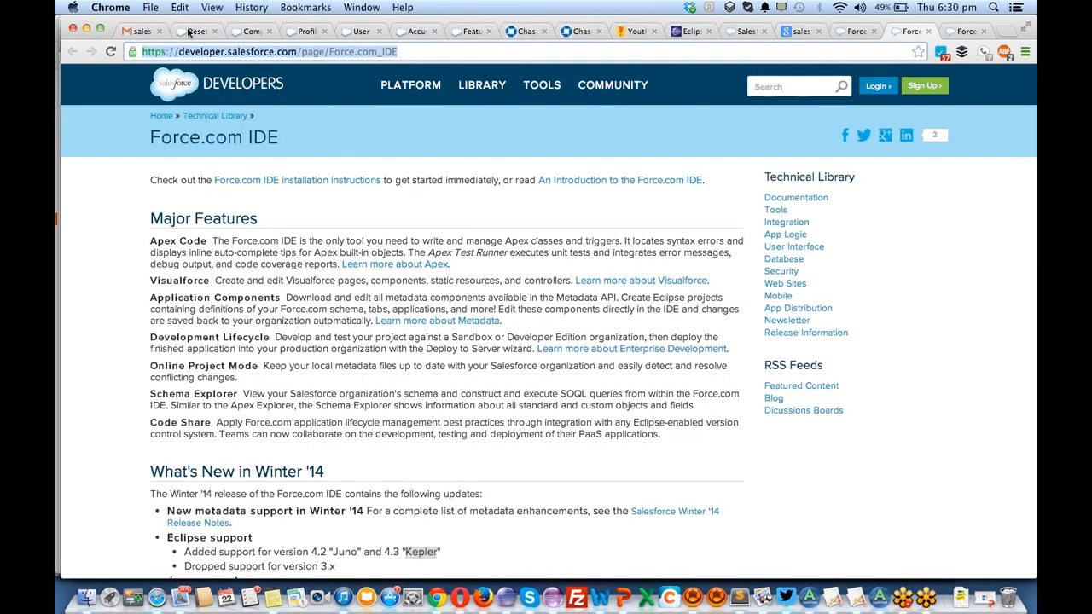
- Copy the account username from the security token email into the project's Username field
click(138, 30)
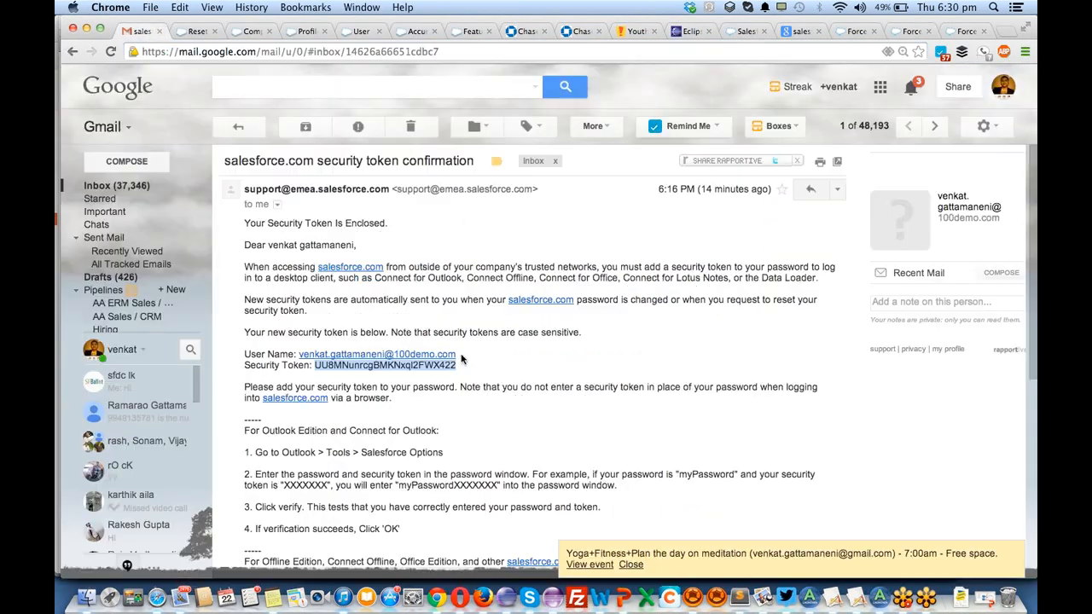
drag(461, 359, 340, 364)
drag(309, 363, 300, 359)
key(super+c)
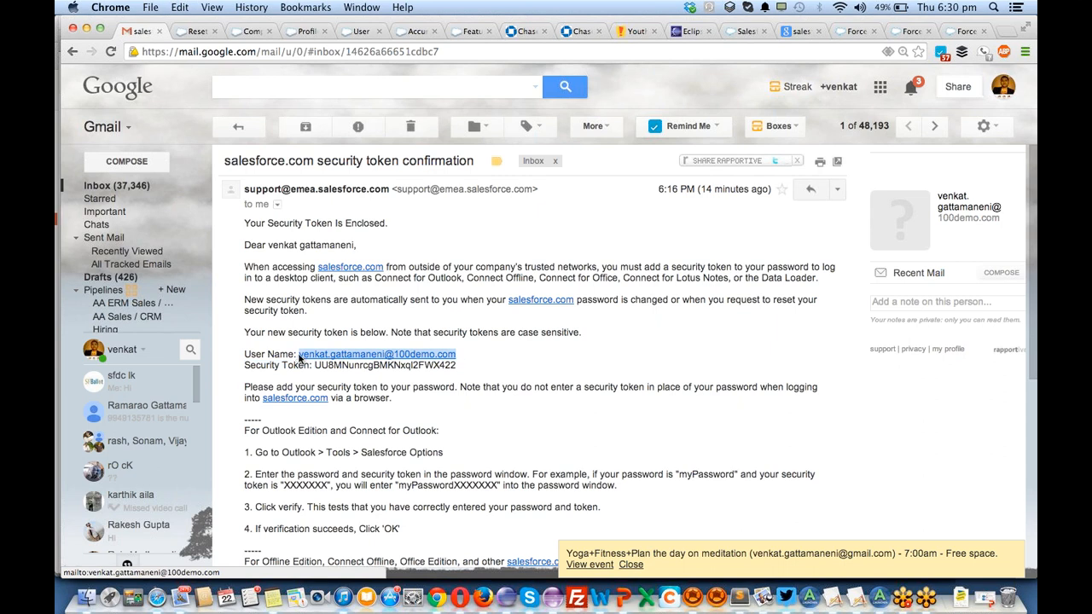
key(super+Tab)
key(super+v)
- Copy the security token from the email and return to Eclipse
key(super+Tab)
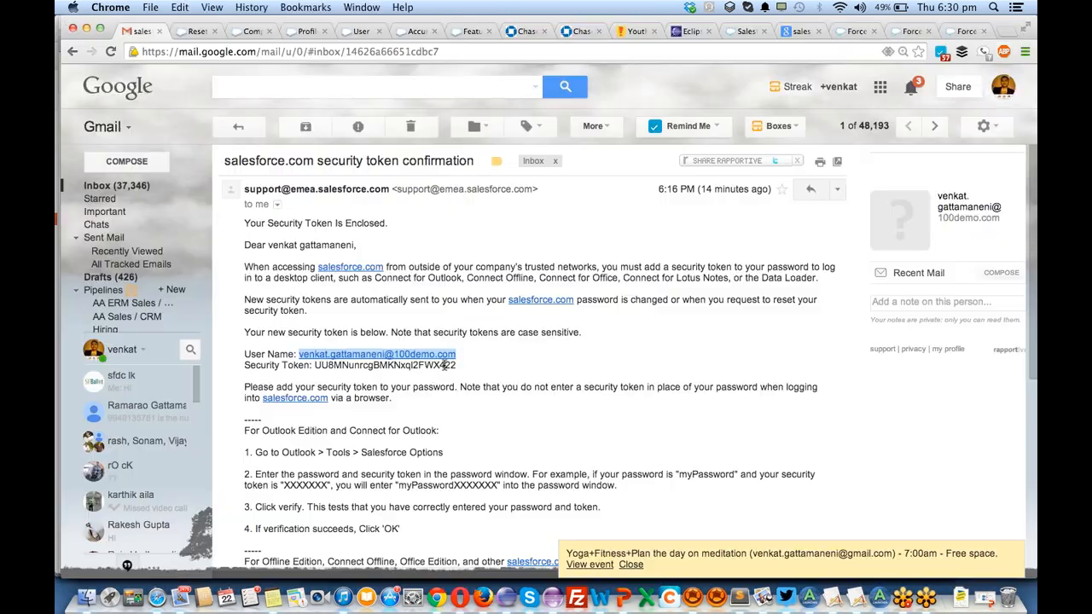
double_click(418, 367)
key(super+c)
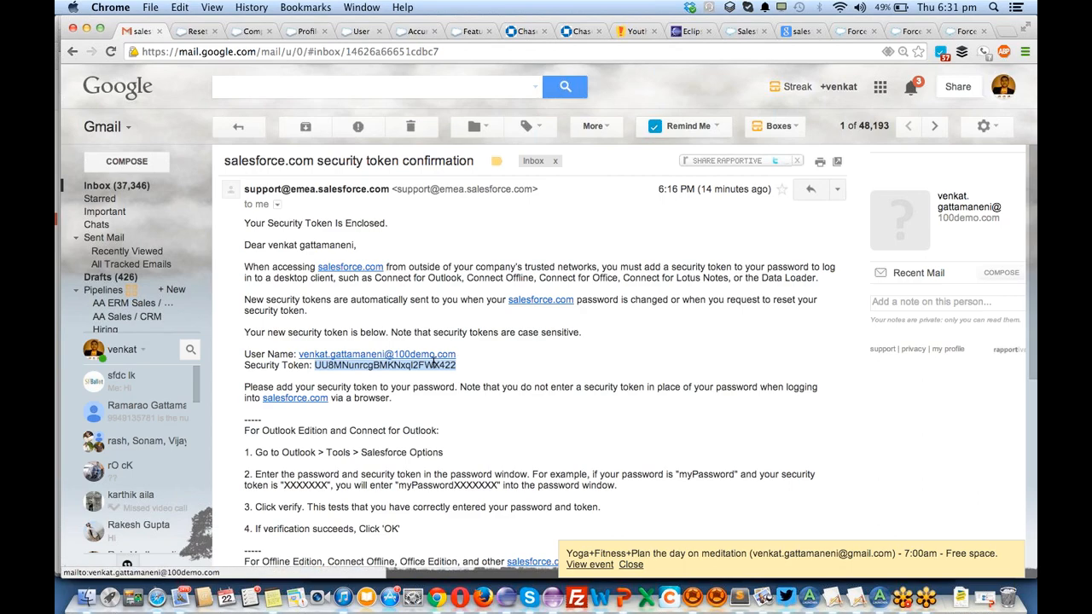
key(super+c)
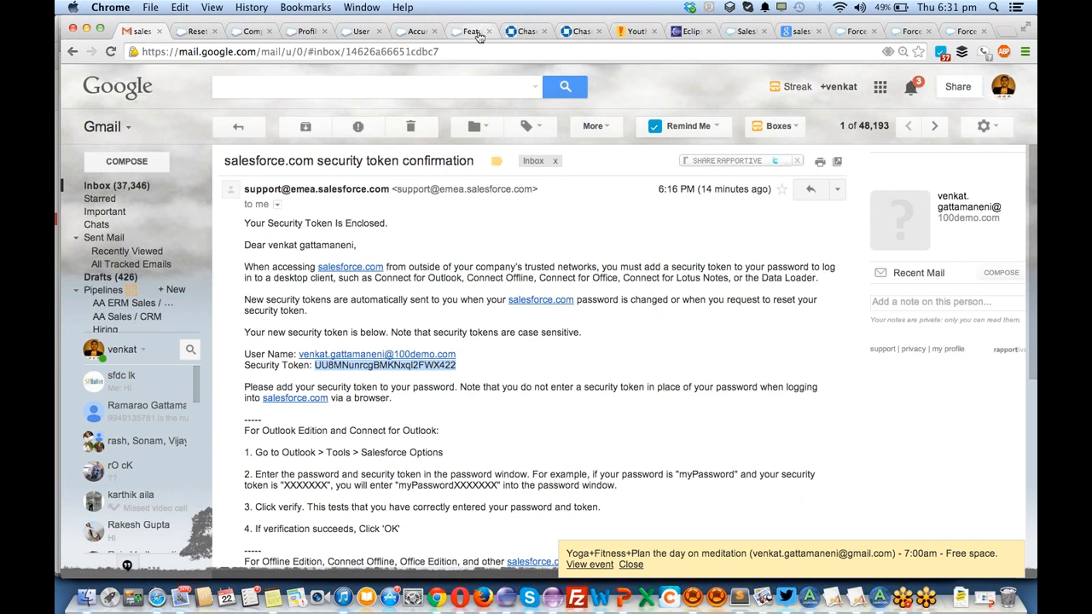
key(super+Tab)
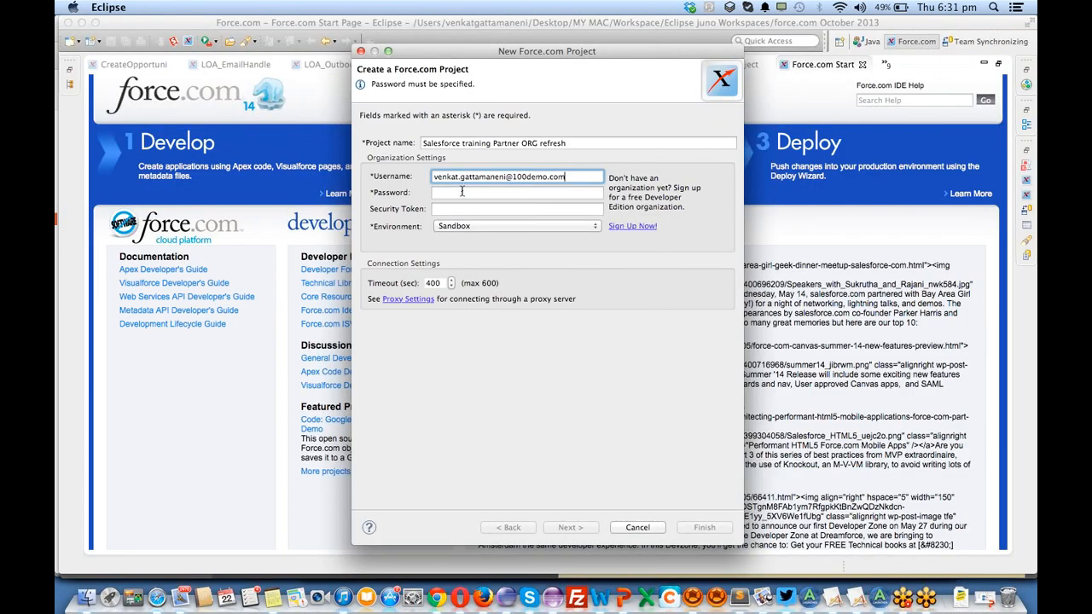
- Enter the account password and pasted security token, choose Production/Developer Edition, and continue
click(462, 192)
text(•••)
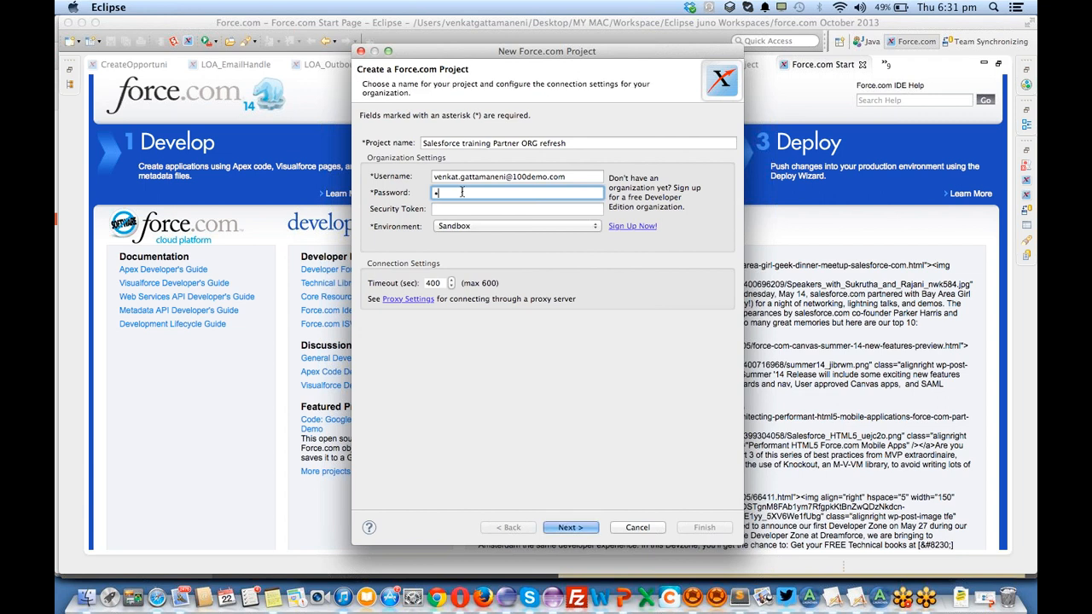
text(•••••••••)
key(Tab)
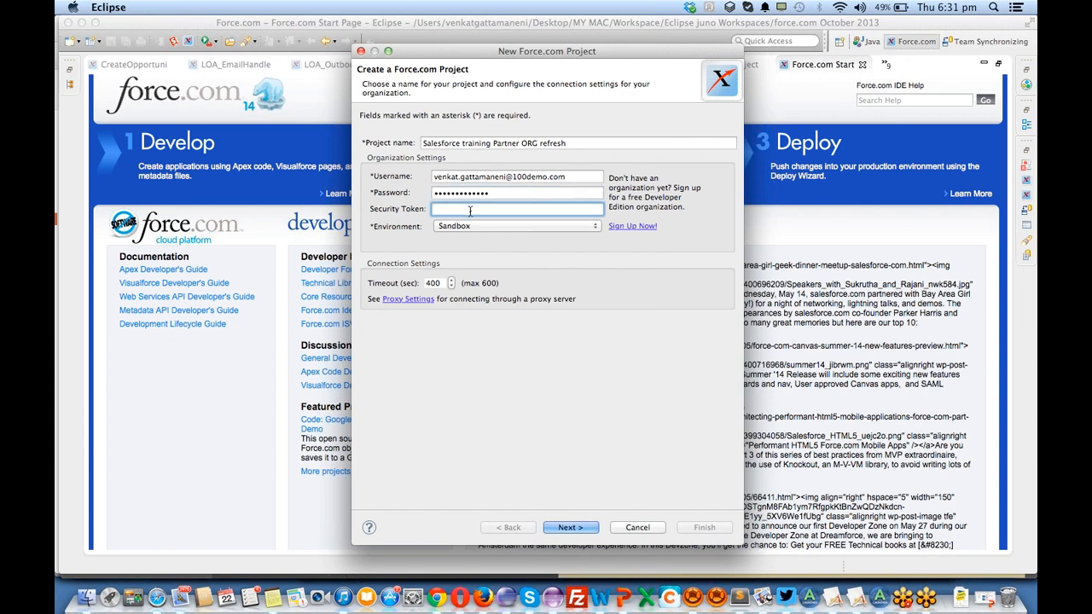
key(super+v)
click(480, 227)
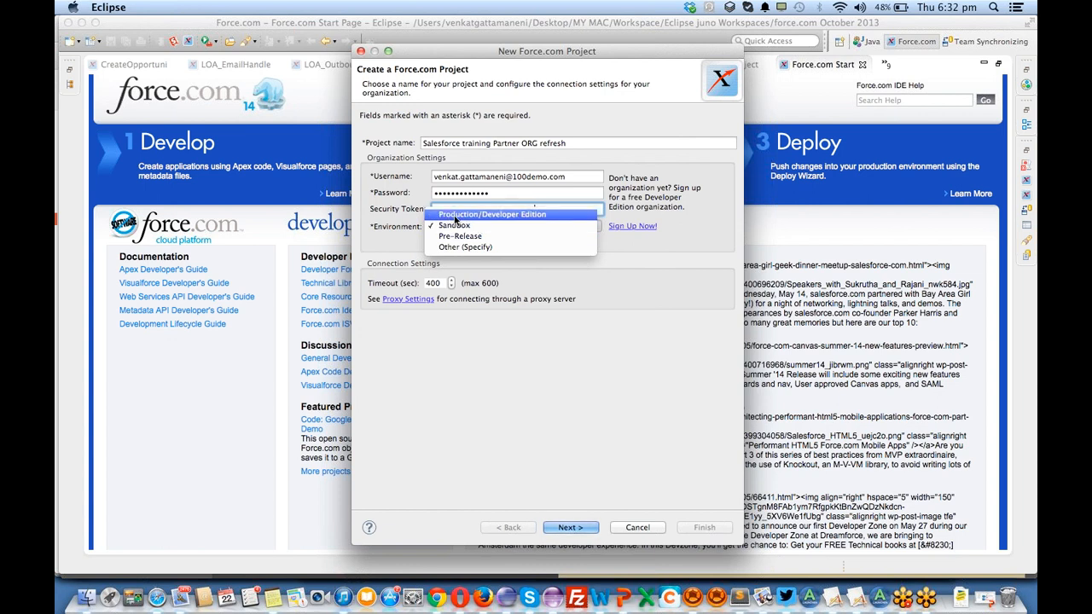
click(461, 215)
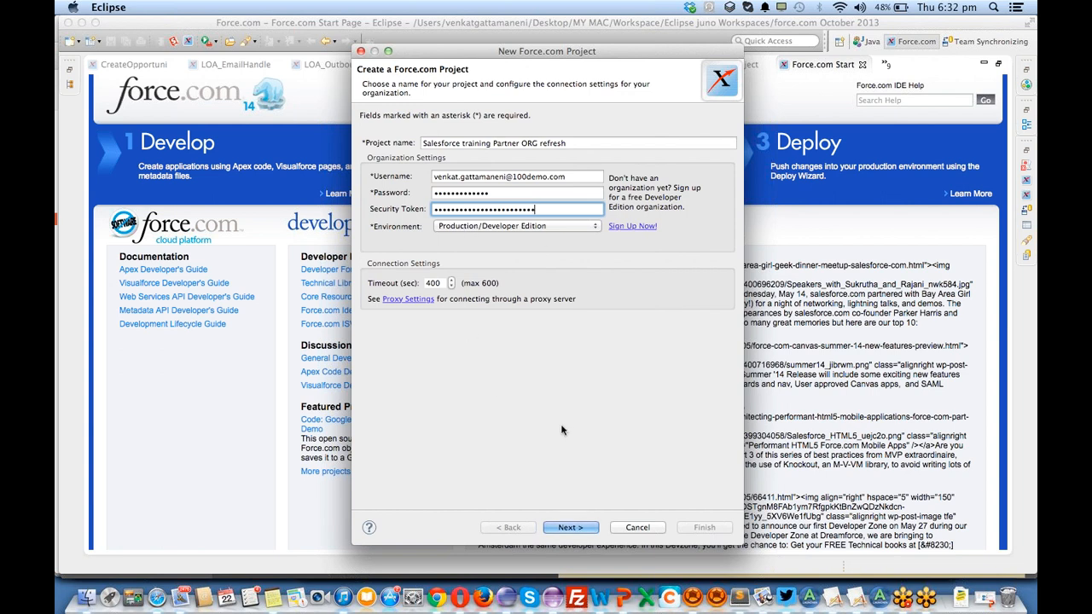
click(594, 527)
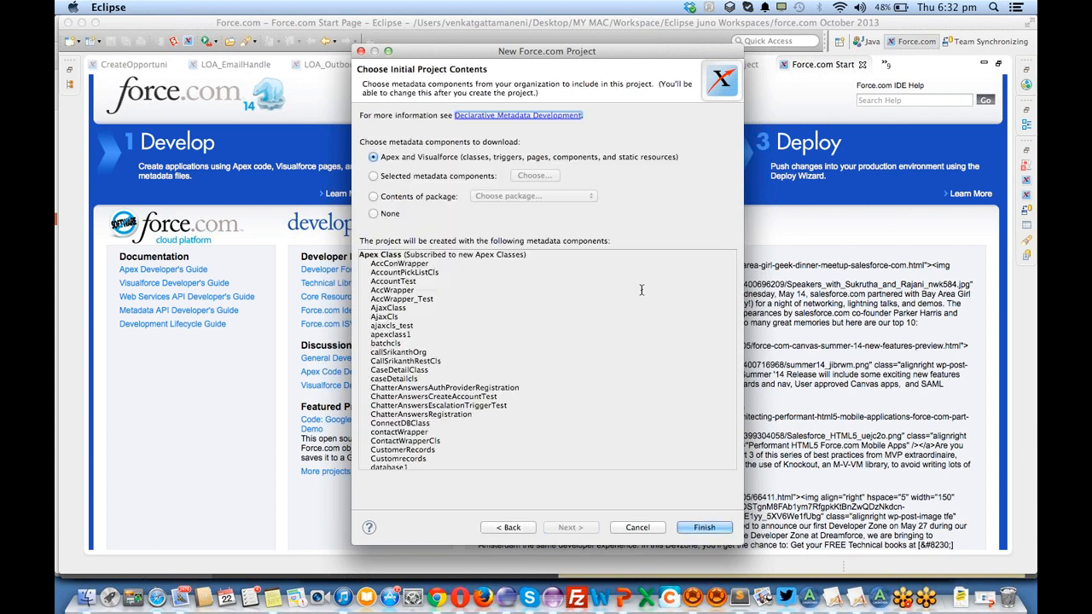
- Set the project to download only selected metadata components and open the component chooser
click(373, 175)
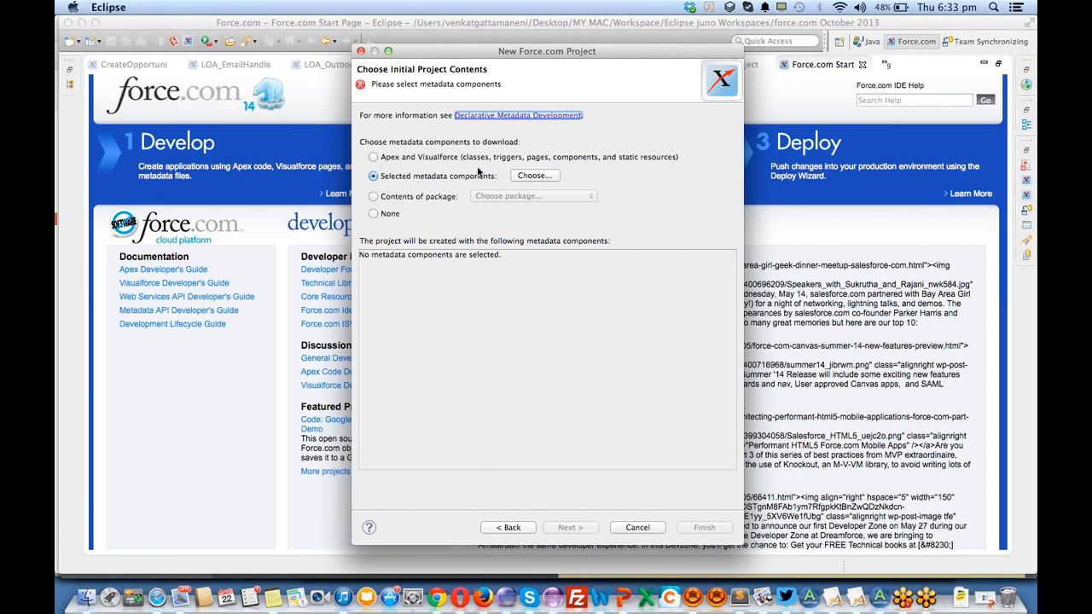
click(373, 157)
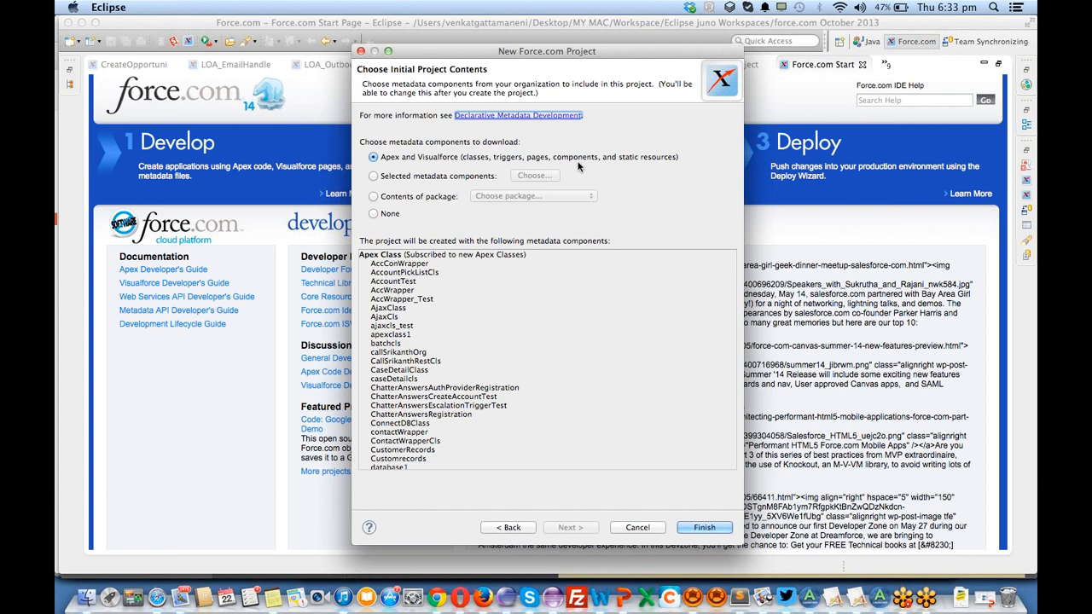
click(373, 177)
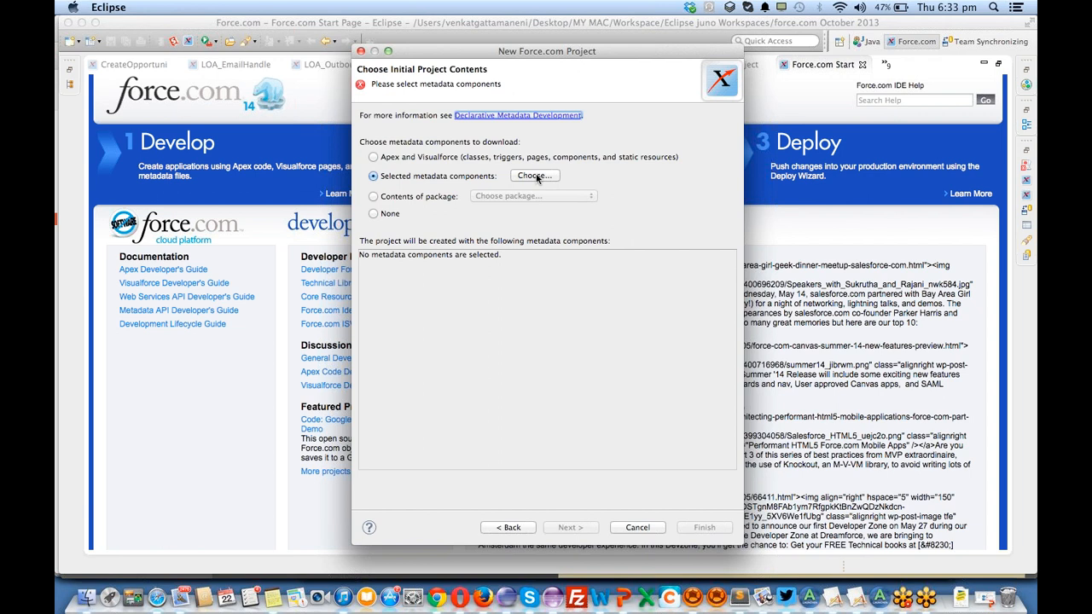
click(538, 177)
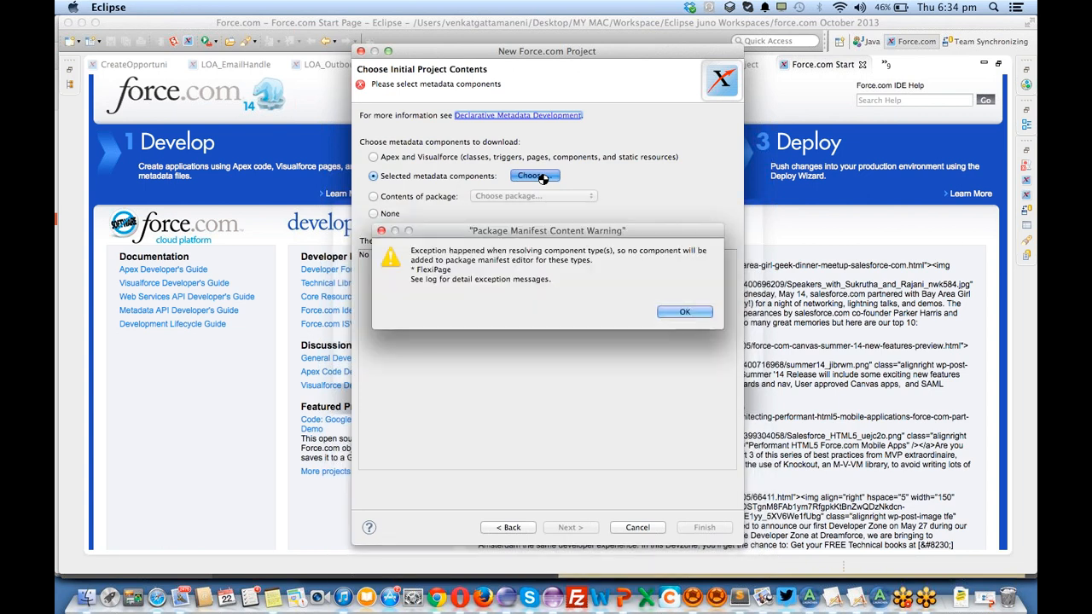
- Dismiss the FlexiPage warning, select all metadata components, and review the resulting download list
click(683, 313)
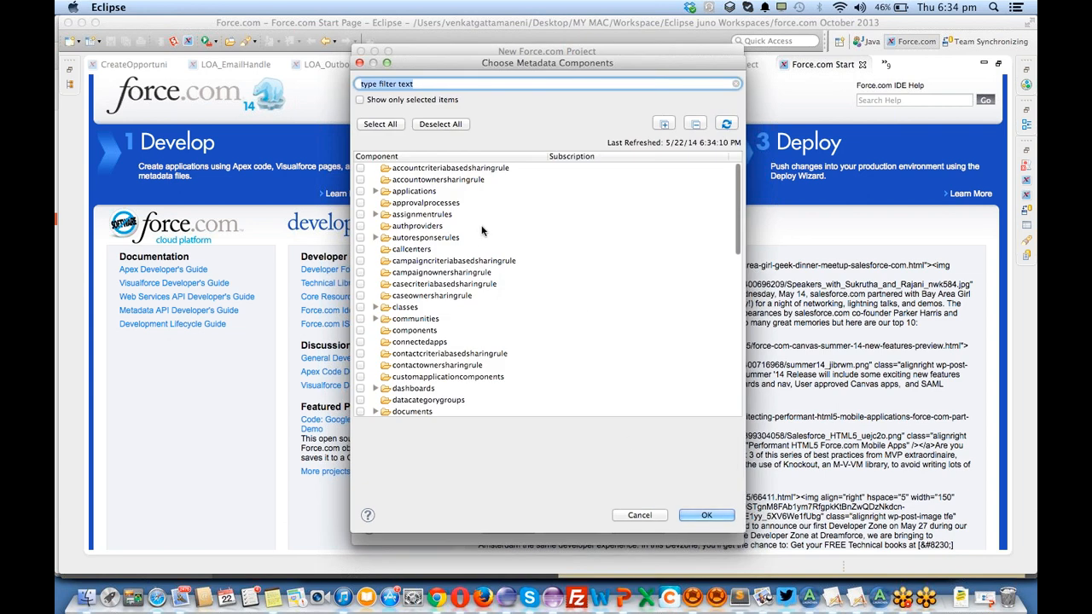
scroll(481, 230, down, 15)
scroll(481, 231, up, 15)
click(377, 124)
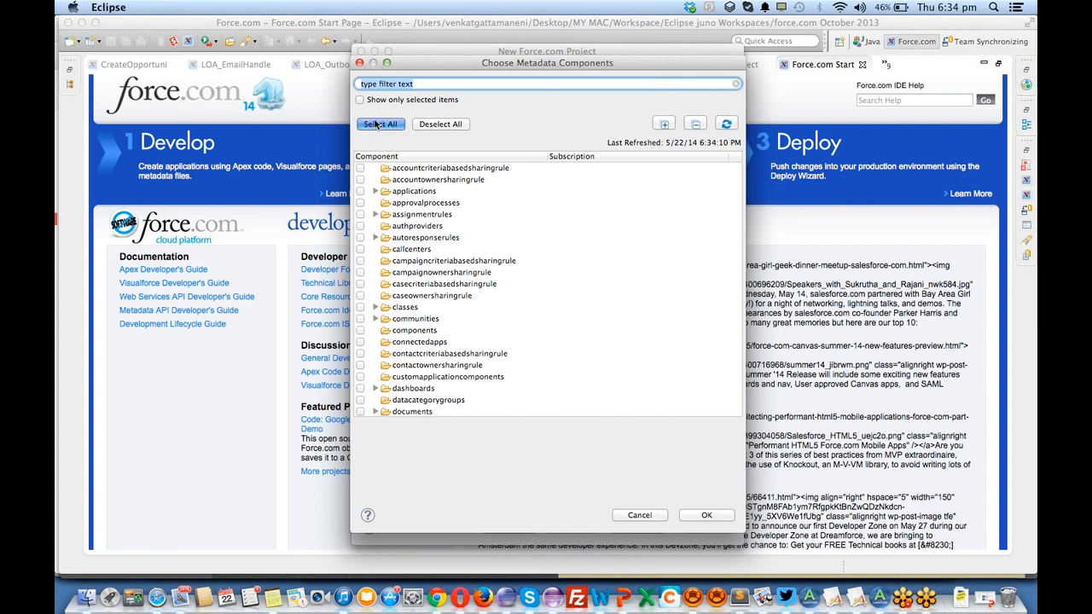
click(706, 514)
scroll(608, 320, down, 15)
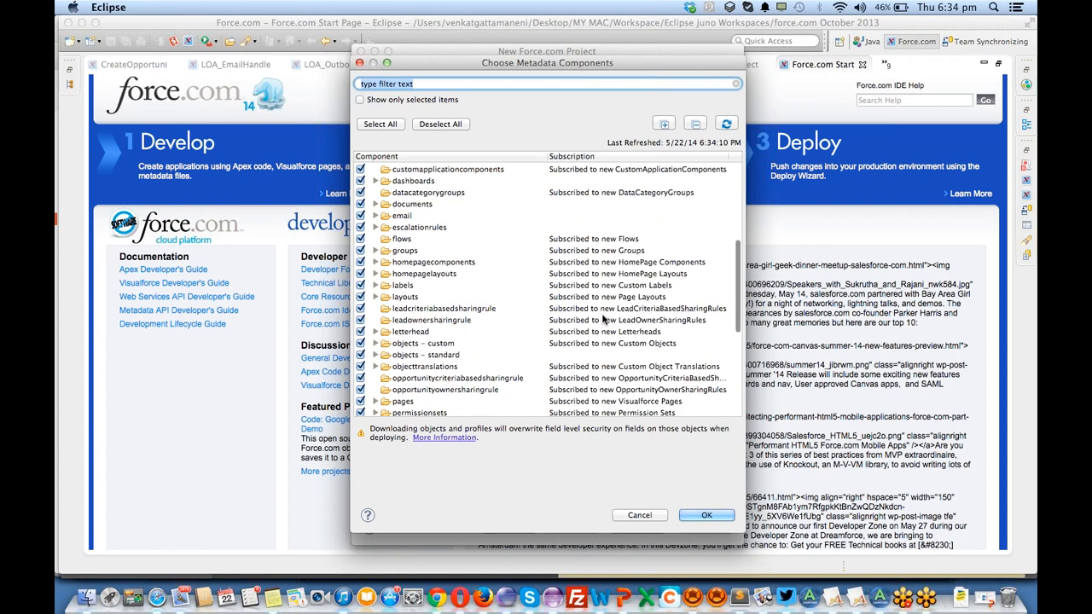
click(706, 516)
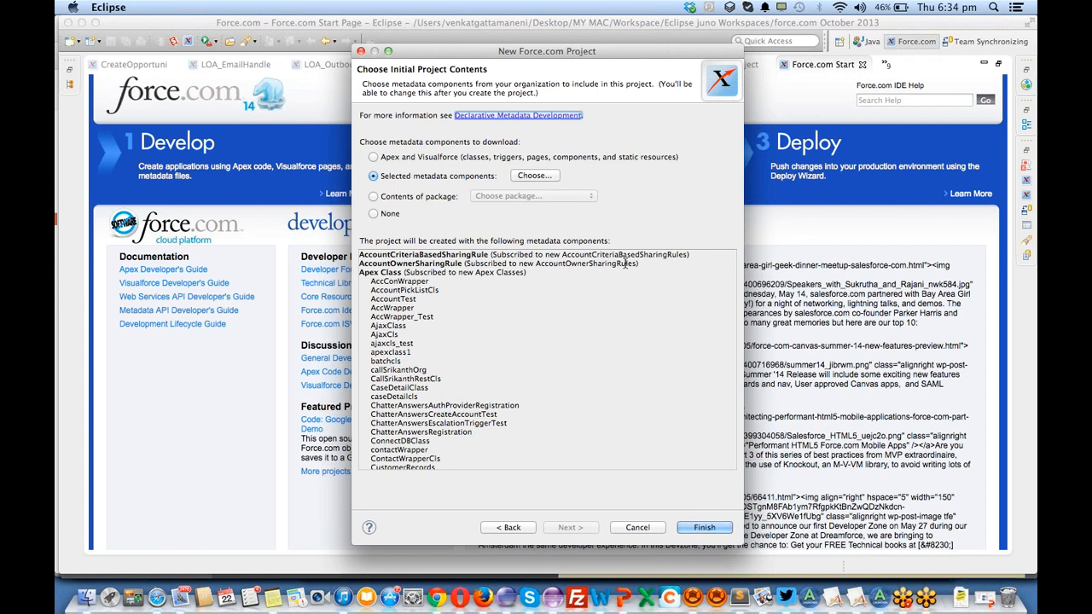
scroll(475, 306, down, 20)
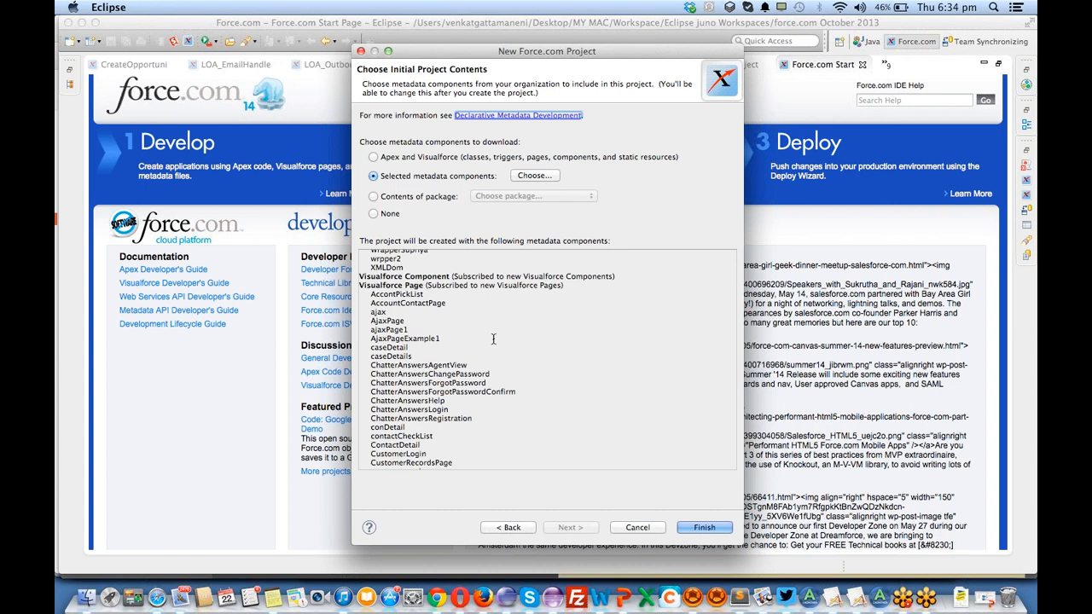
scroll(493, 339, down, 20)
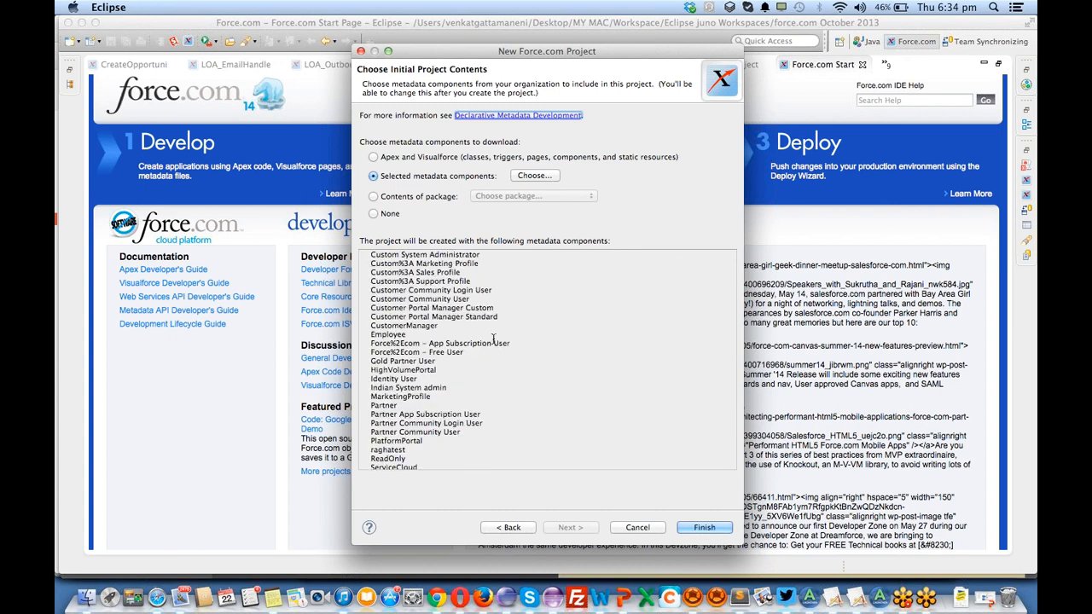
- Finish the new Force.com project and let its metadata download run until the Problem Occurred error appears
click(695, 529)
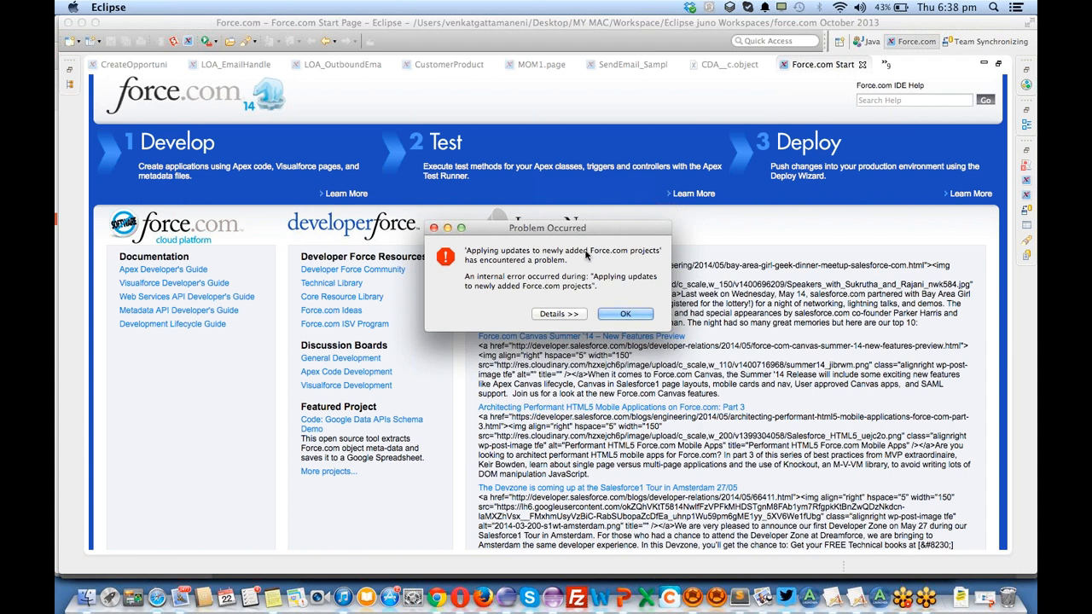
- Dismiss the update error and show the Package Explorer tree of Force.com projects and src folders
click(623, 314)
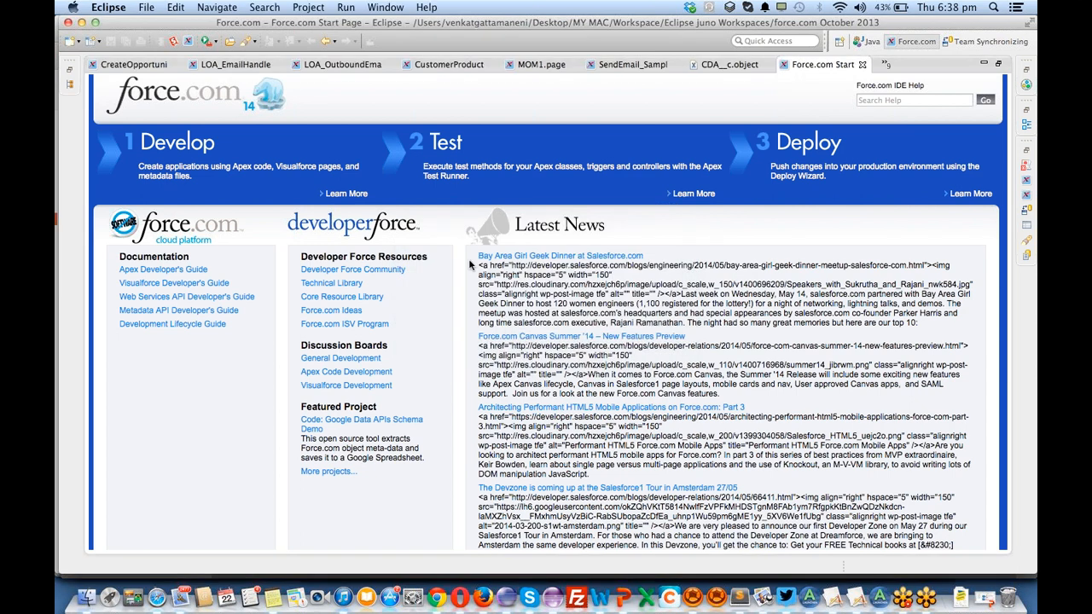
click(70, 83)
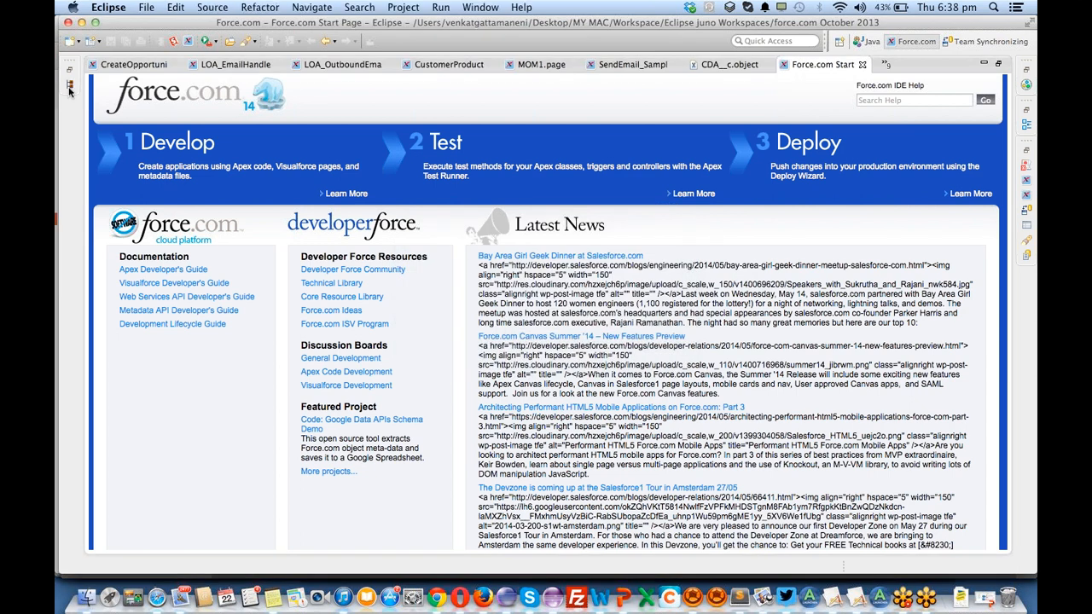
scroll(213, 196, up, 15)
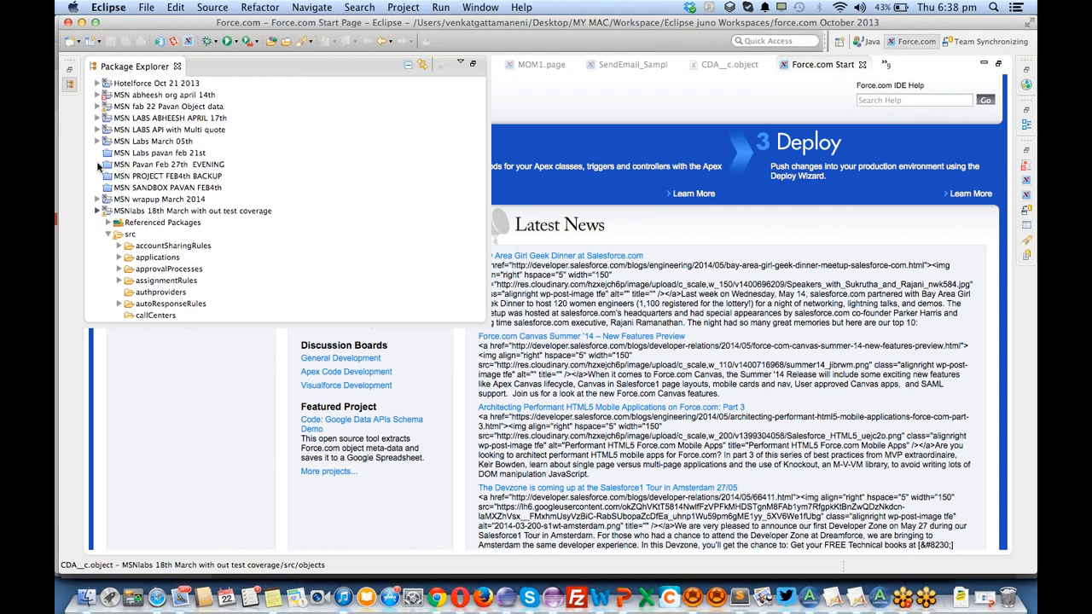
click(96, 211)
click(97, 142)
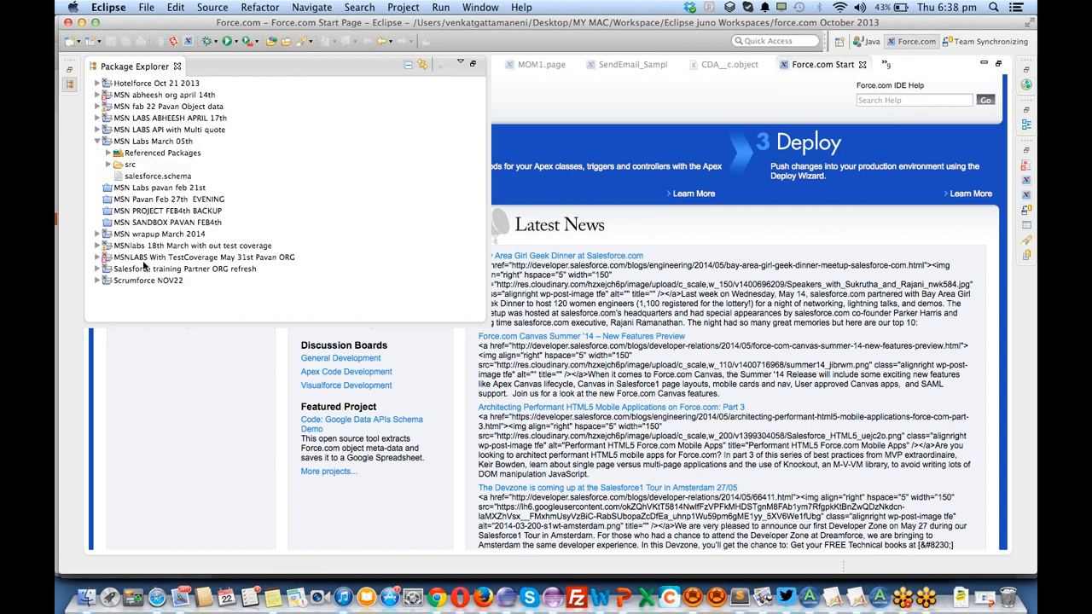
click(97, 269)
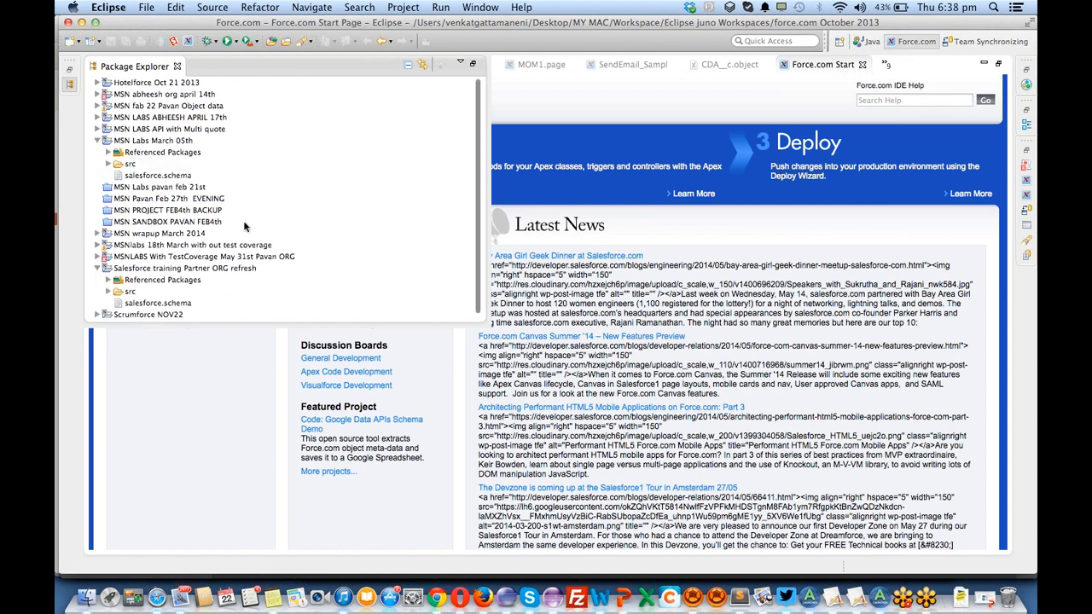
click(107, 290)
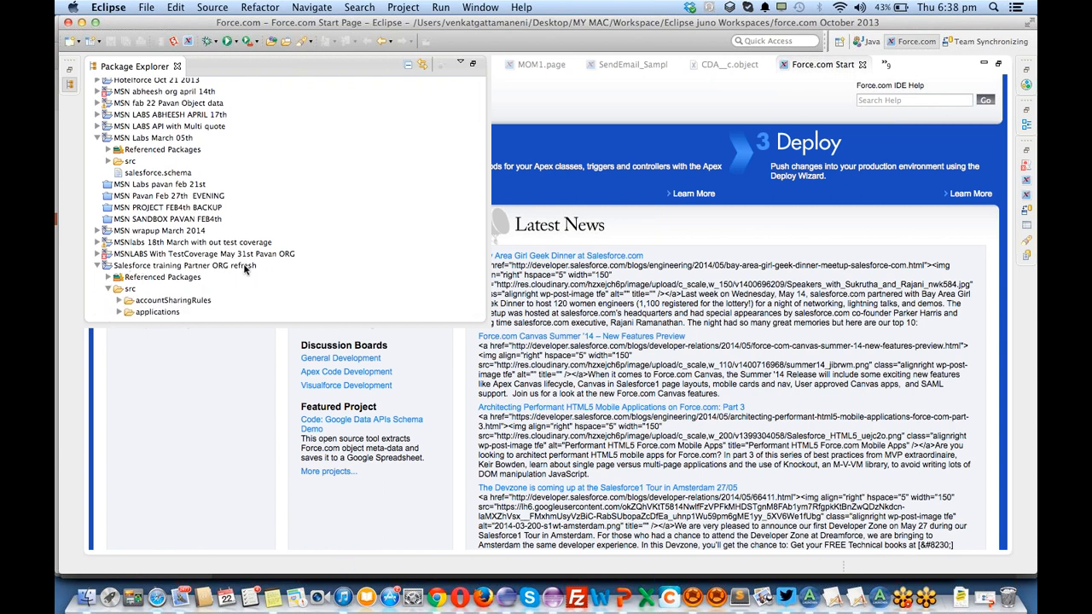
scroll(247, 270, down, 3)
scroll(245, 270, down, 15)
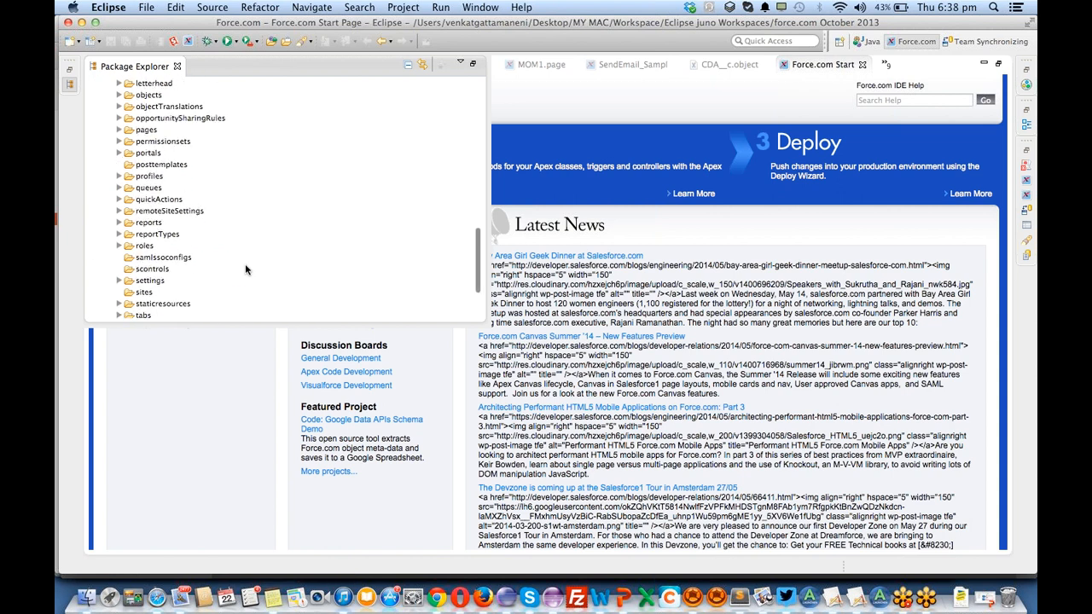
scroll(244, 270, down, 3)
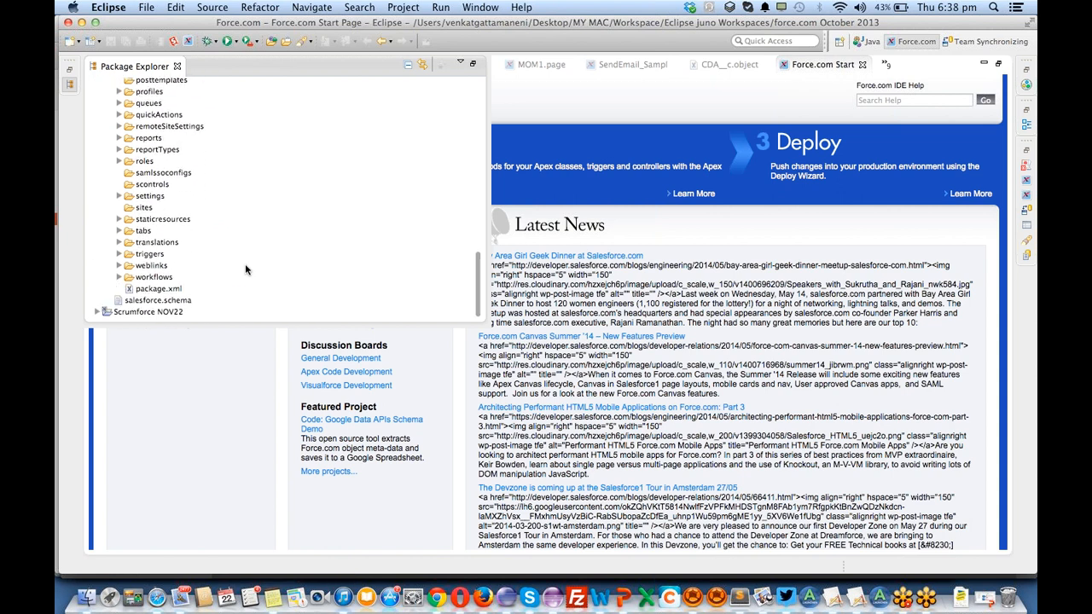
scroll(245, 270, up, 6)
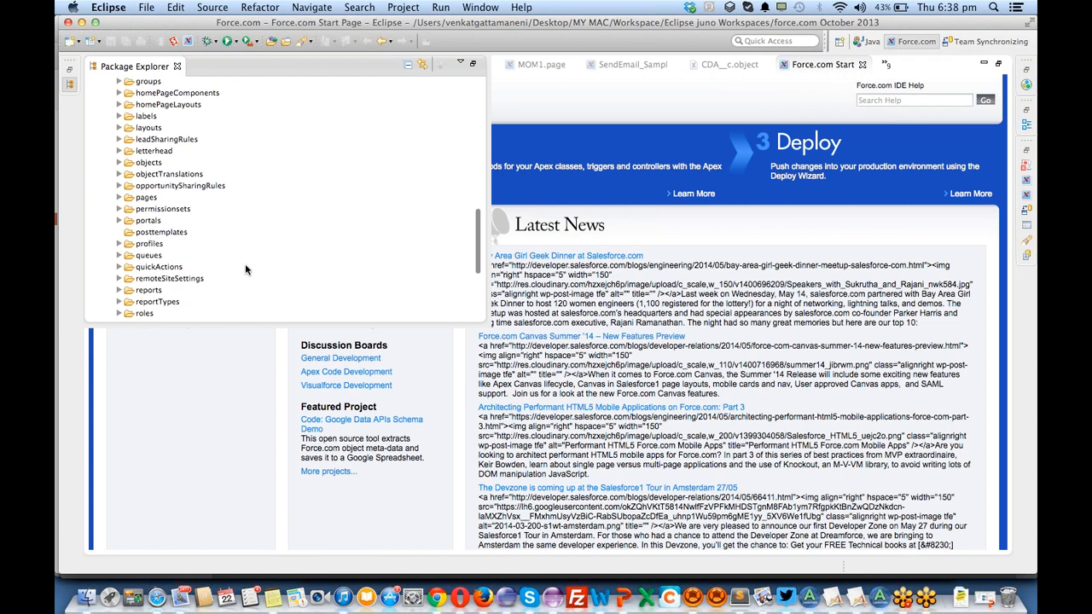
scroll(245, 270, up, 10)
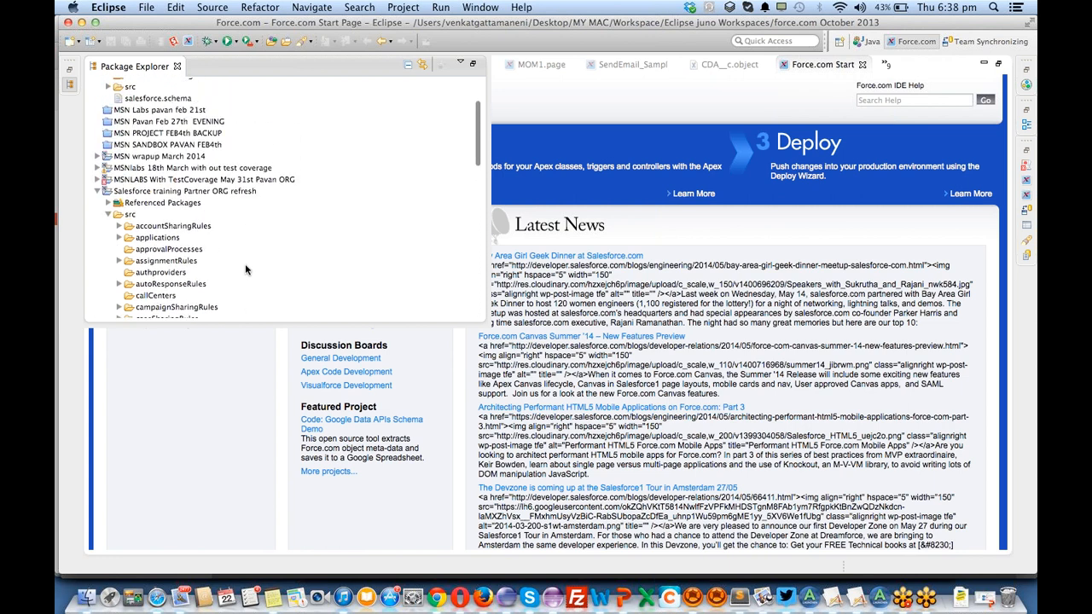
scroll(245, 270, down, 8)
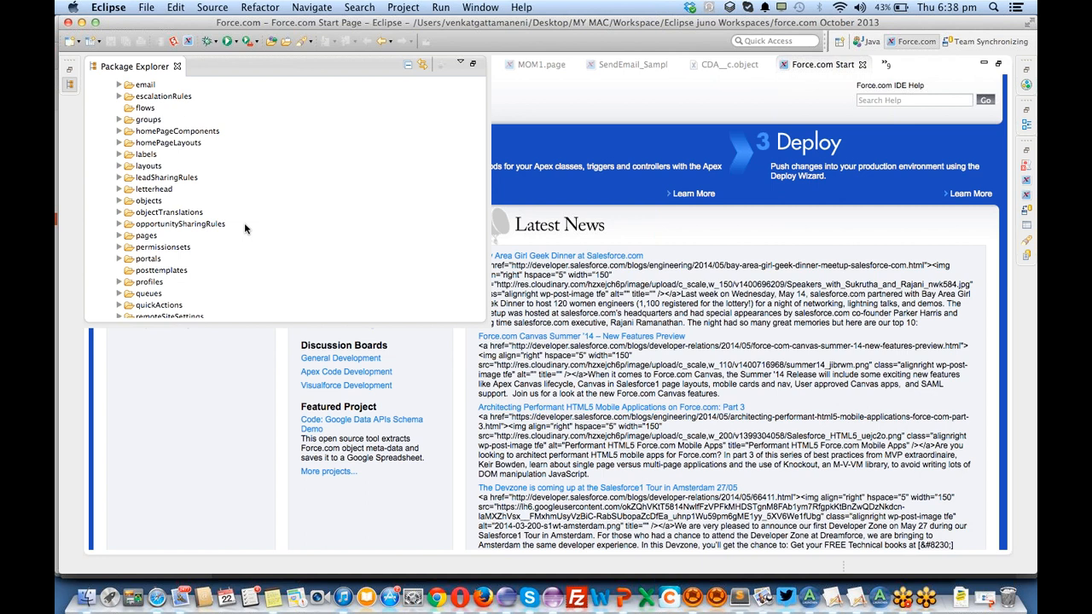
scroll(147, 233, down, 1)
scroll(146, 235, down, 5)
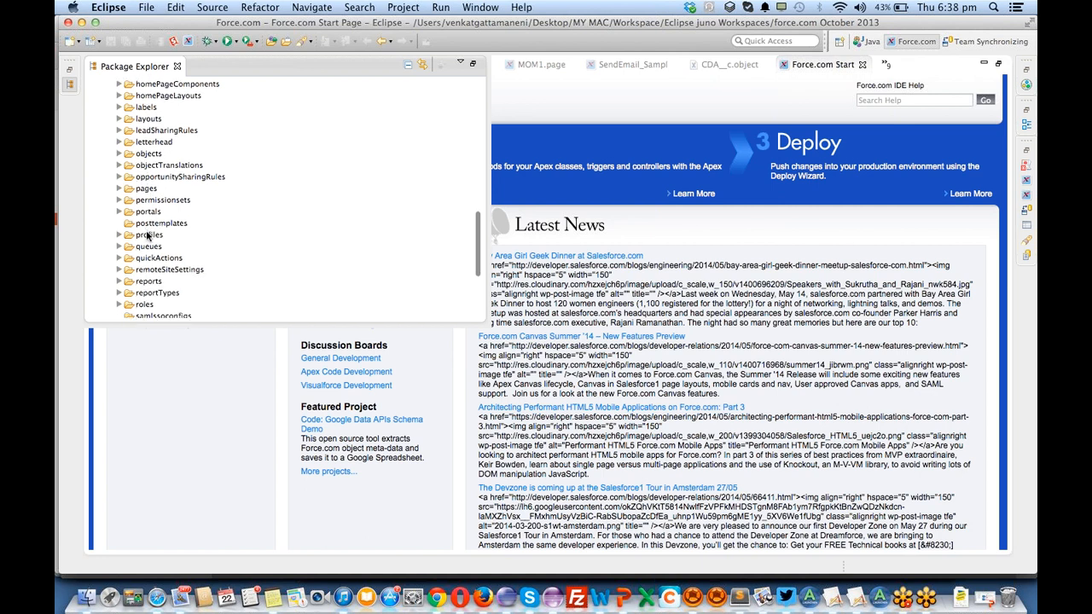
scroll(147, 235, up, 10)
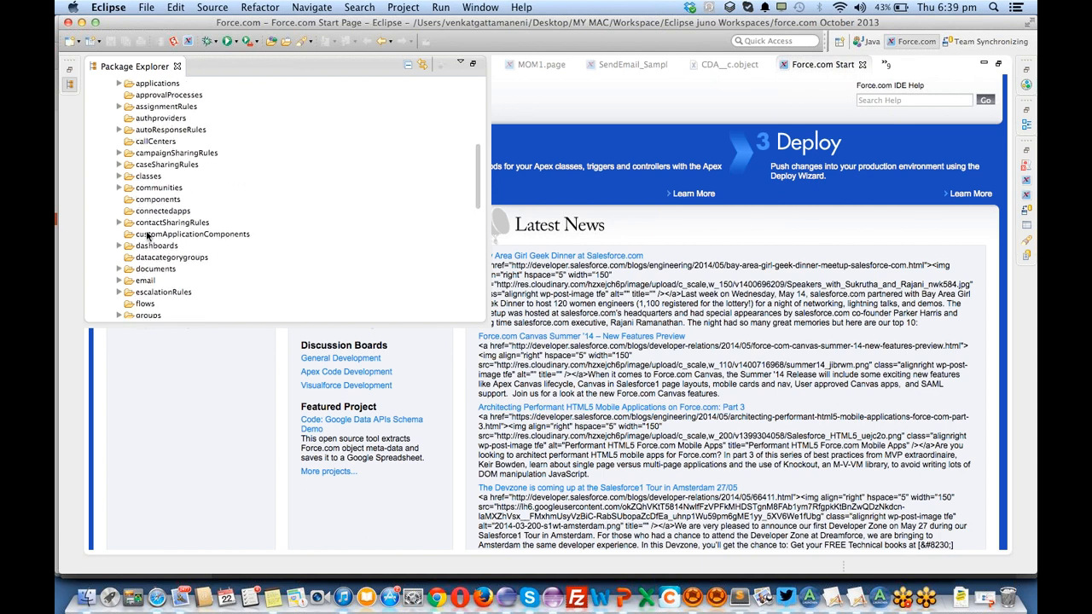
scroll(147, 235, up, 4)
scroll(146, 235, down, 6)
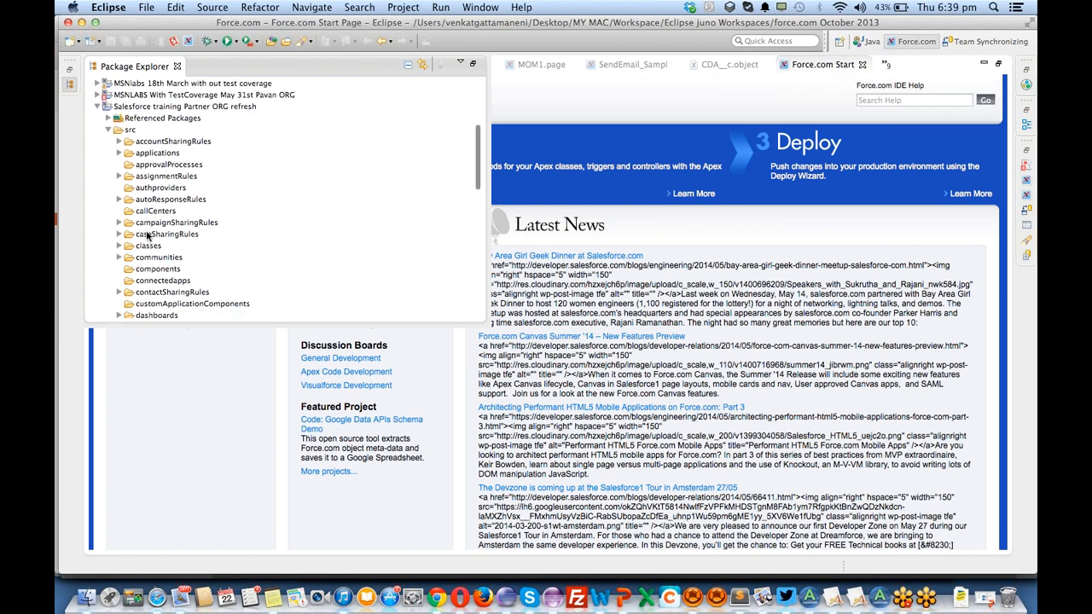
scroll(146, 235, down, 4)
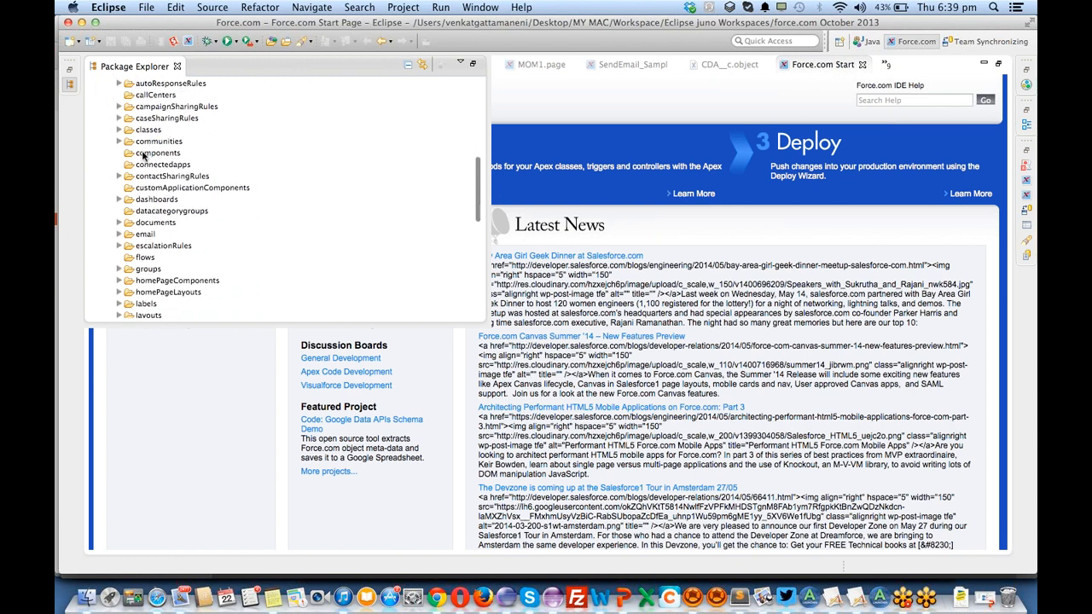
scroll(138, 230, down, 1)
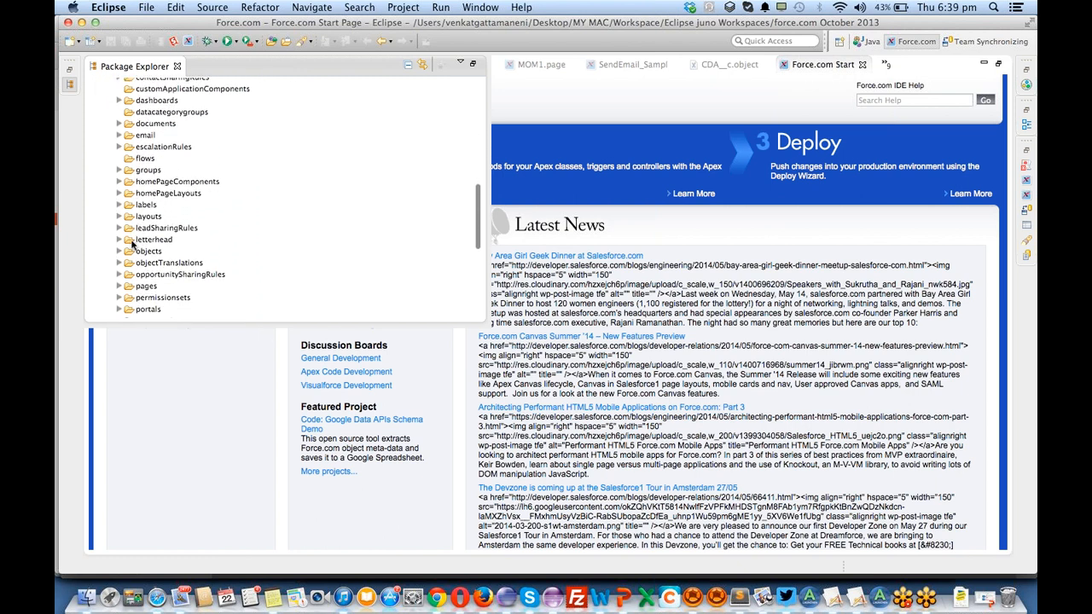
- Expand the objects folder and open Trainings__c.object in the XML editor
click(120, 252)
scroll(189, 256, down, 5)
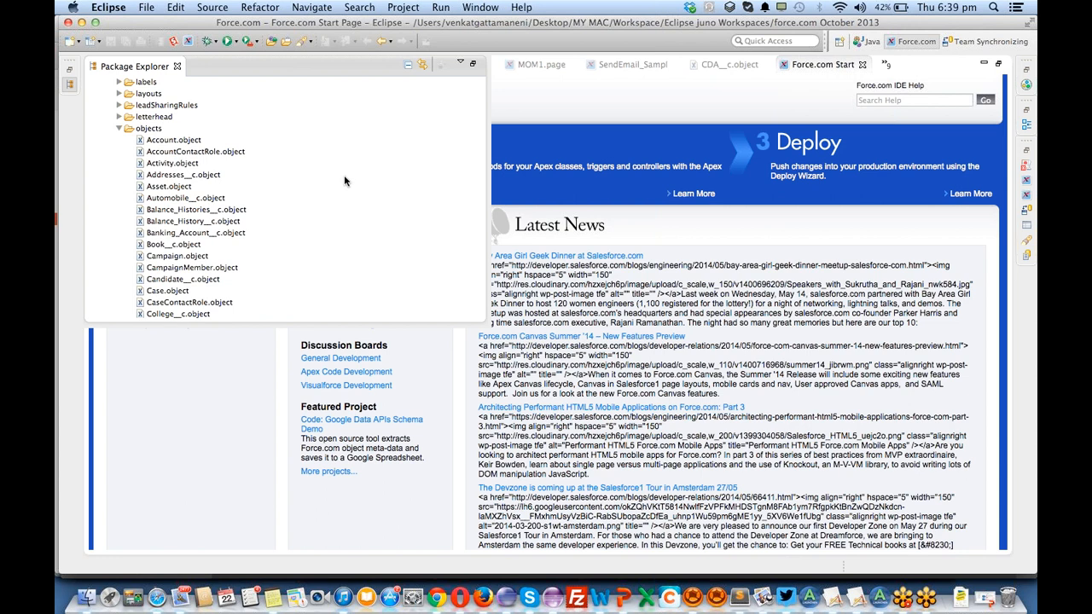
scroll(371, 150, down, 3)
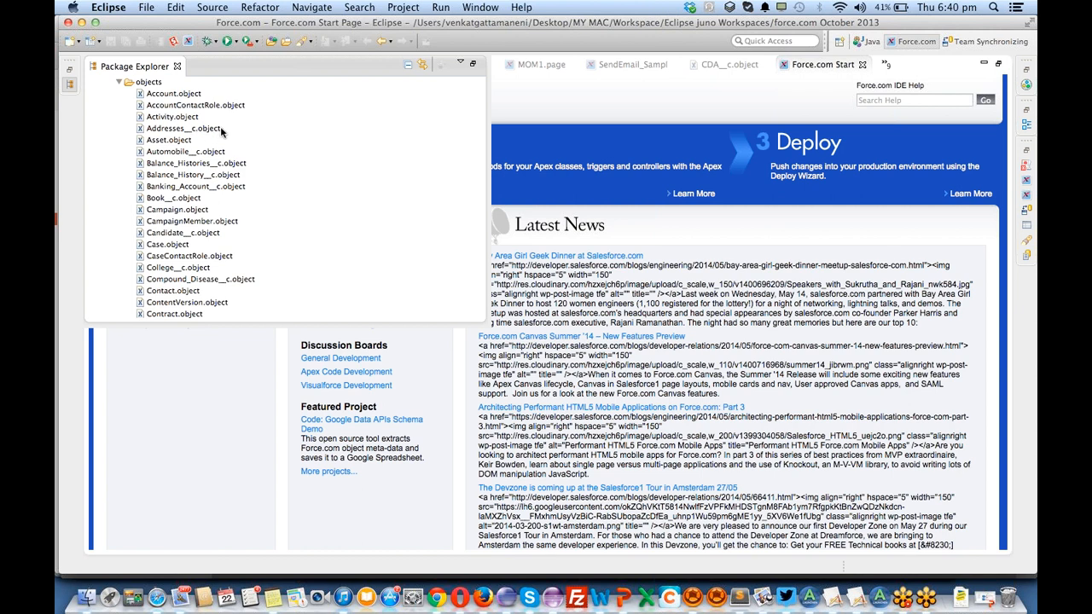
scroll(203, 137, down, 3)
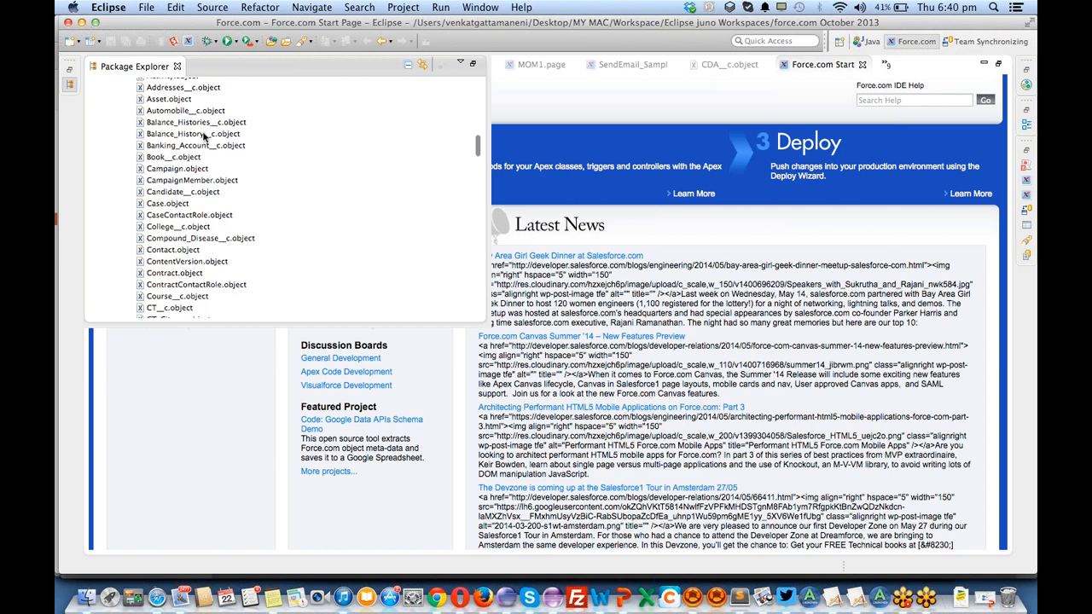
scroll(203, 137, down, 5)
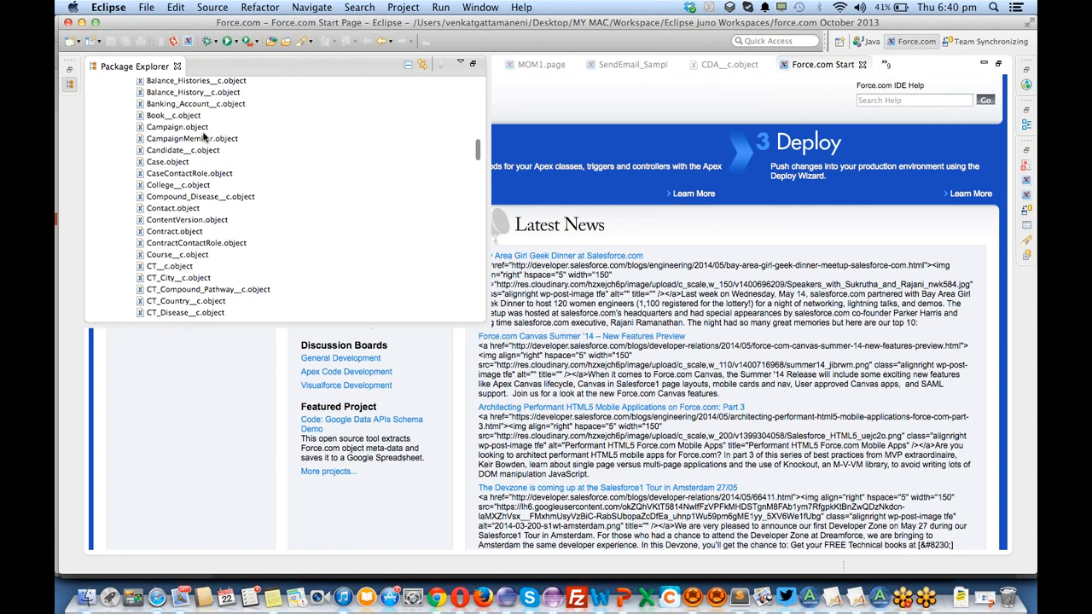
scroll(203, 136, down, 12)
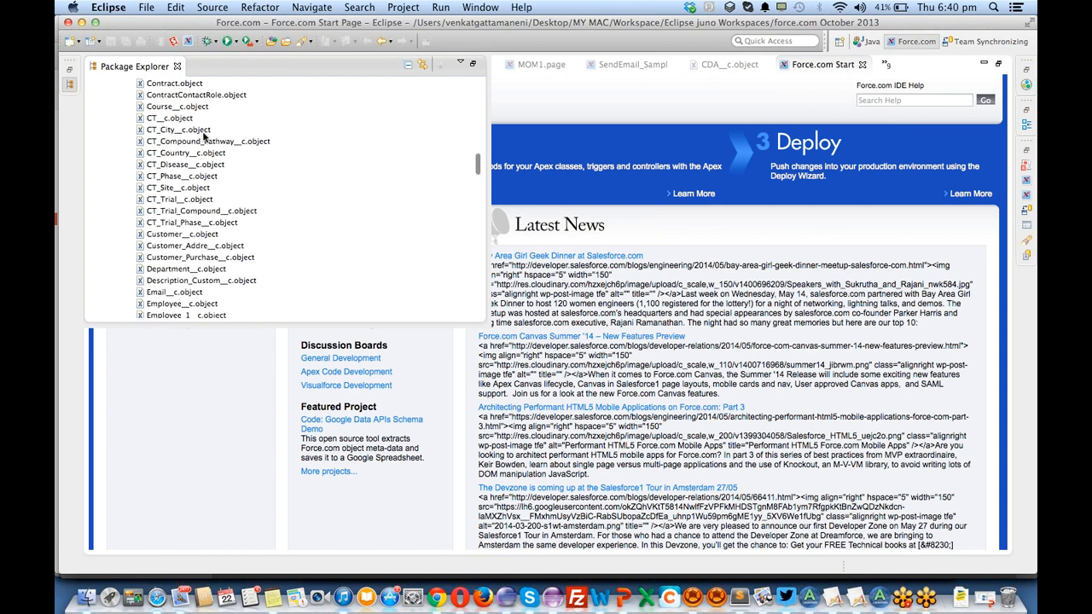
scroll(203, 136, down, 3)
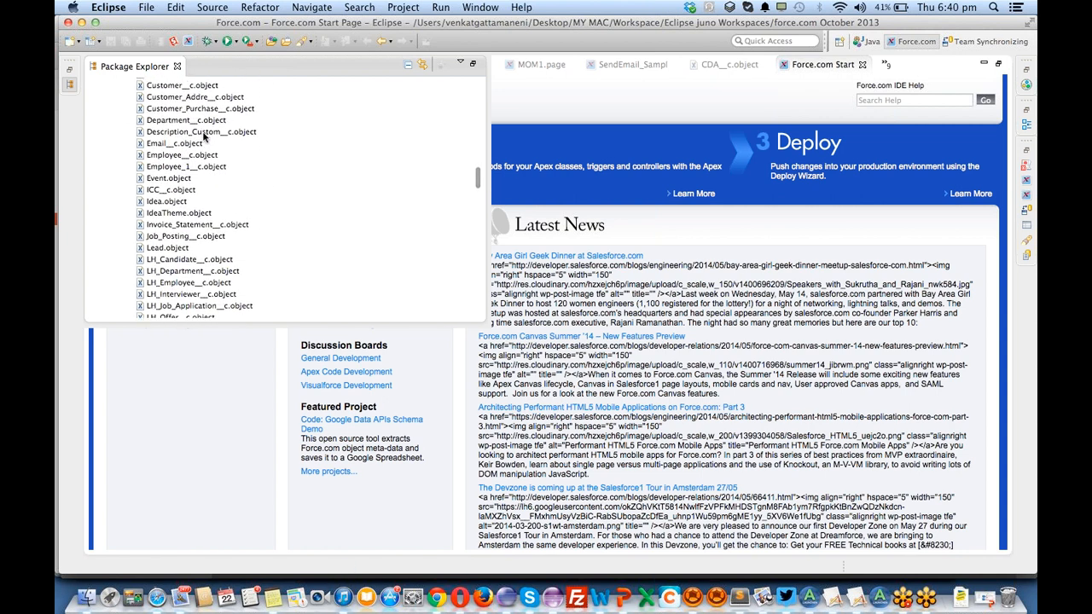
scroll(203, 137, down, 10)
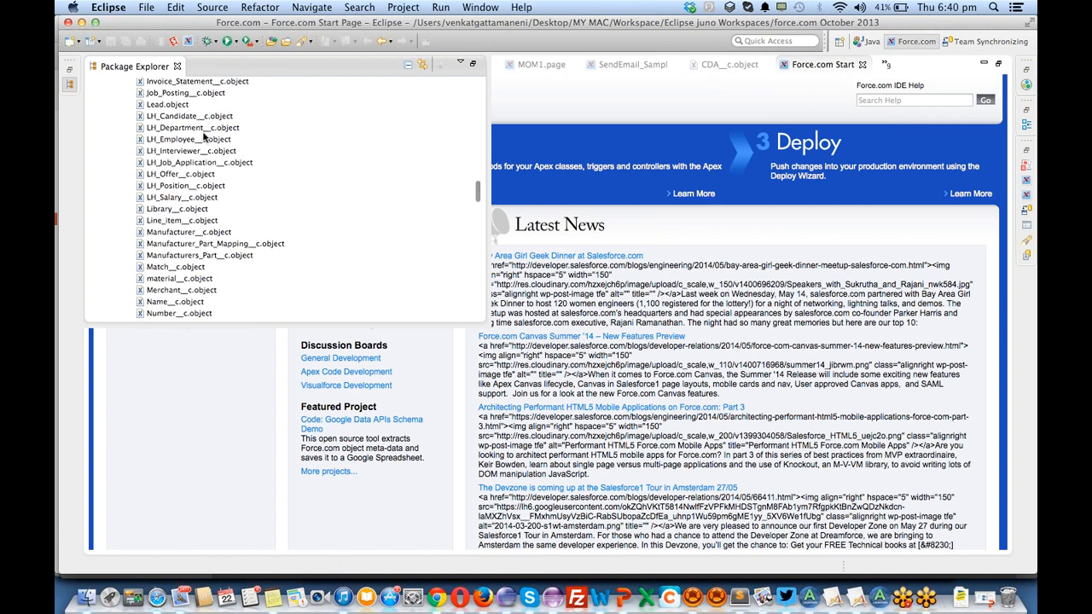
scroll(203, 136, down, 18)
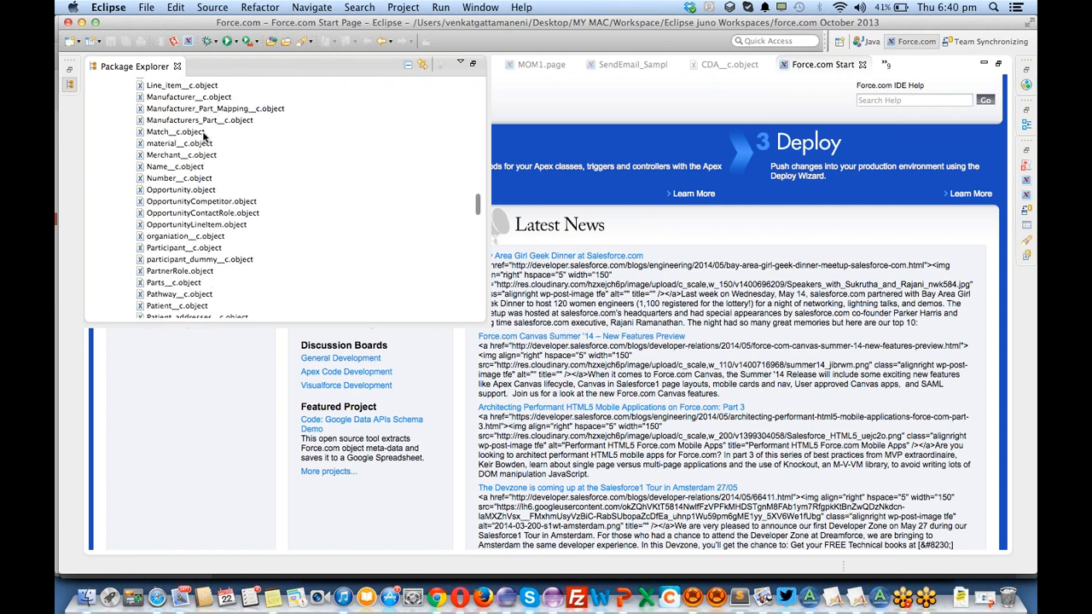
scroll(203, 137, down, 18)
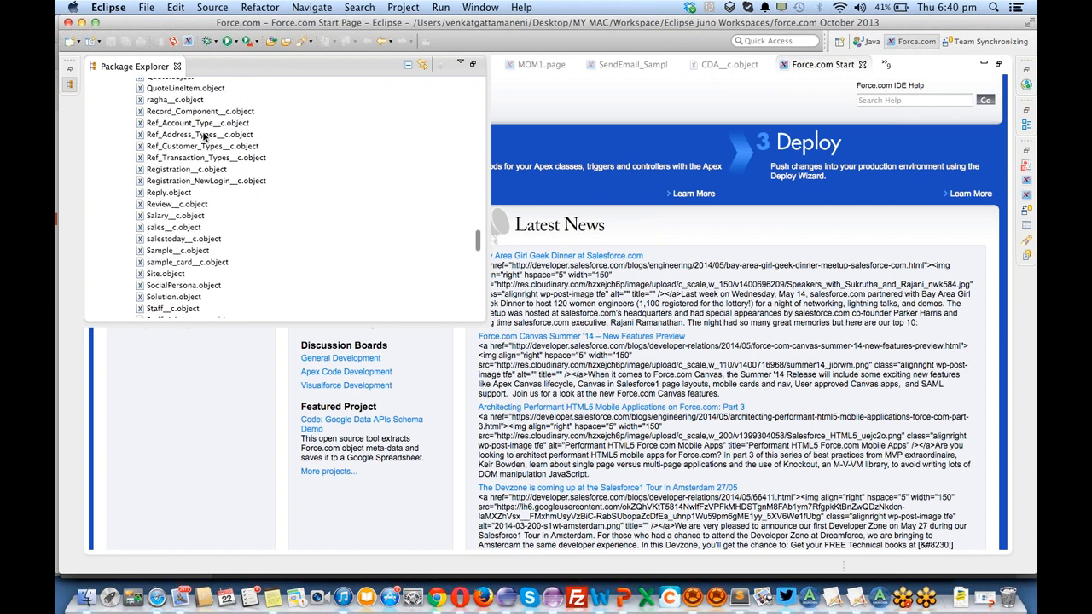
scroll(203, 137, down, 5)
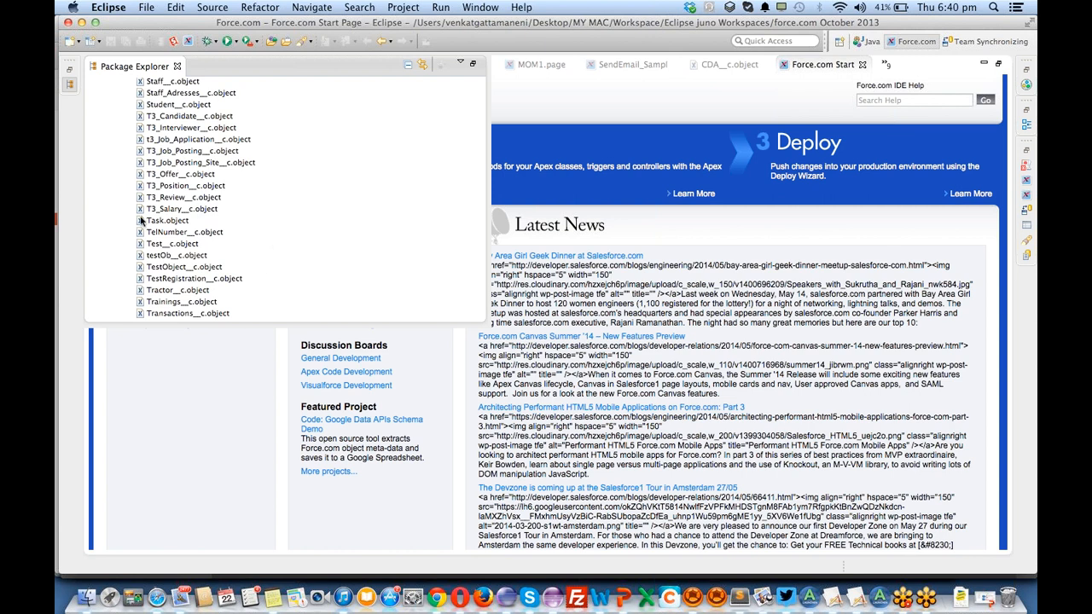
scroll(293, 198, down, 4)
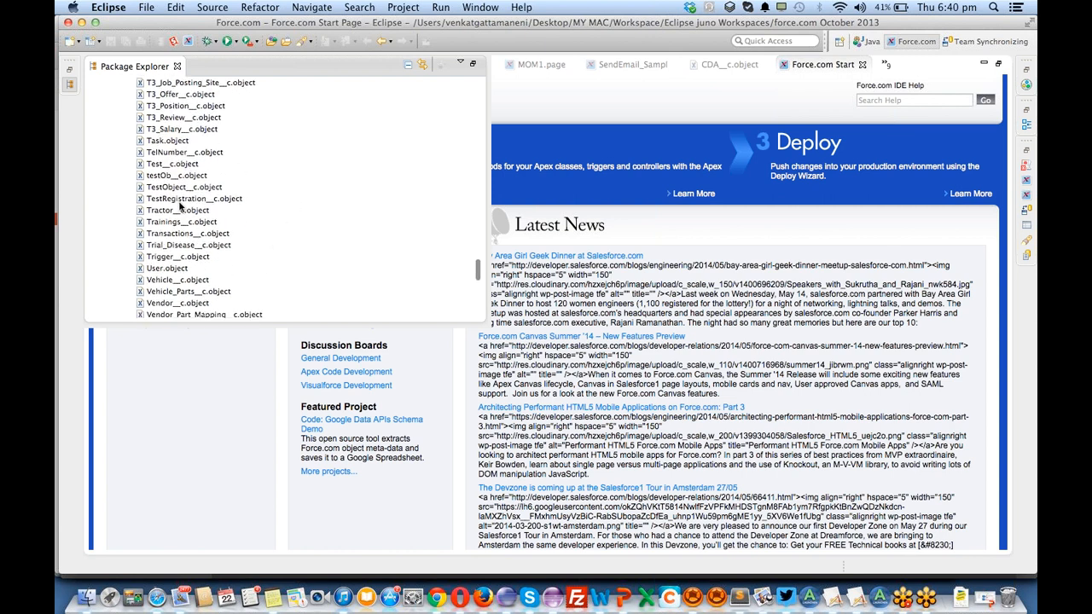
double_click(175, 225)
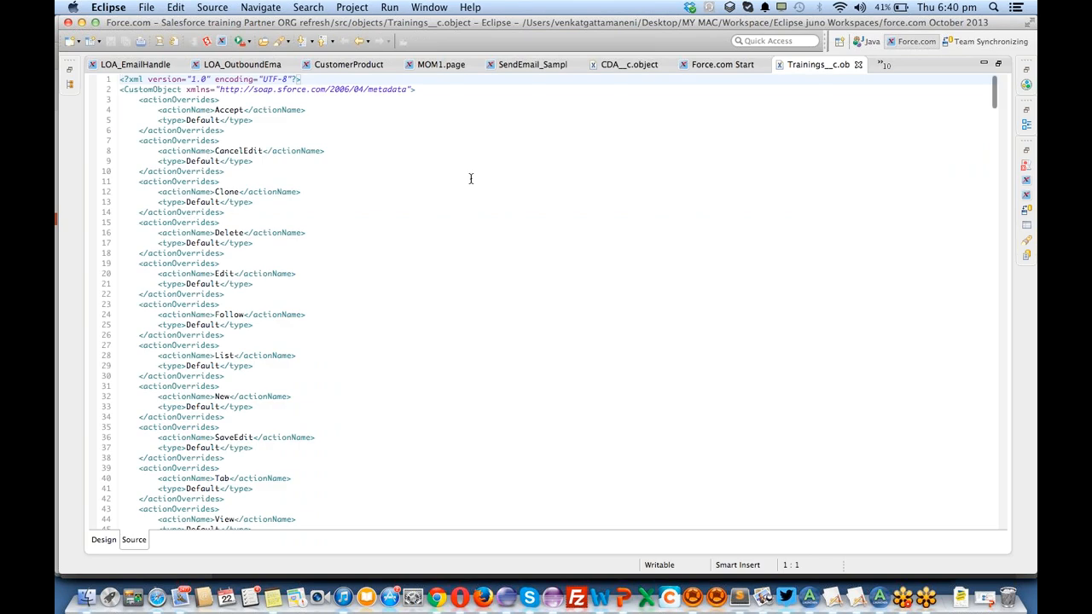
scroll(470, 176, down, 3)
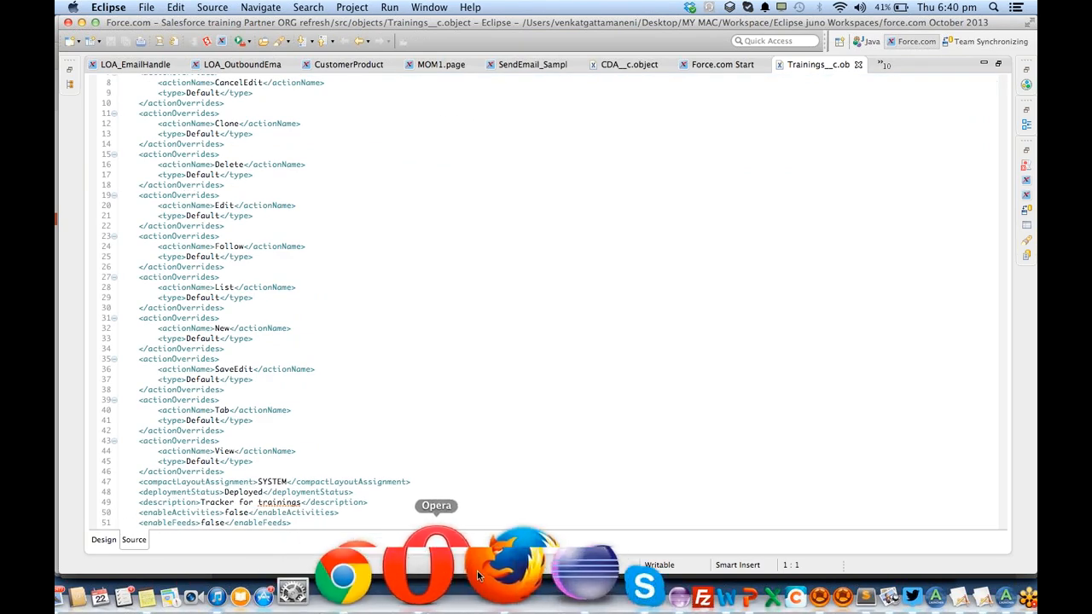
- In the Salesforce browser tab, go from Trainings to its object definition page via View Object
click(487, 572)
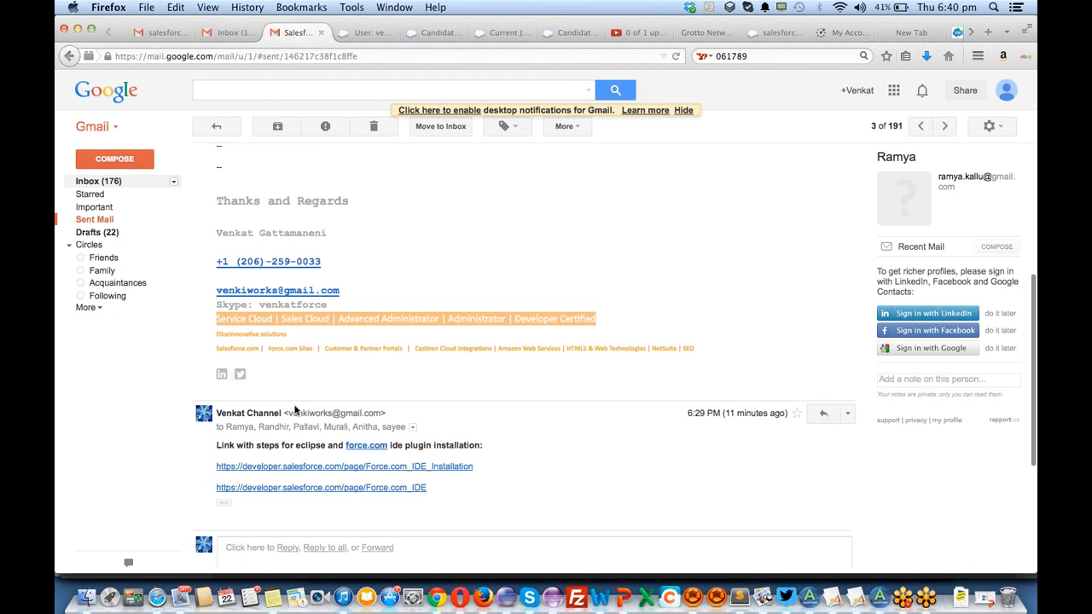
scroll(341, 341, up, 5)
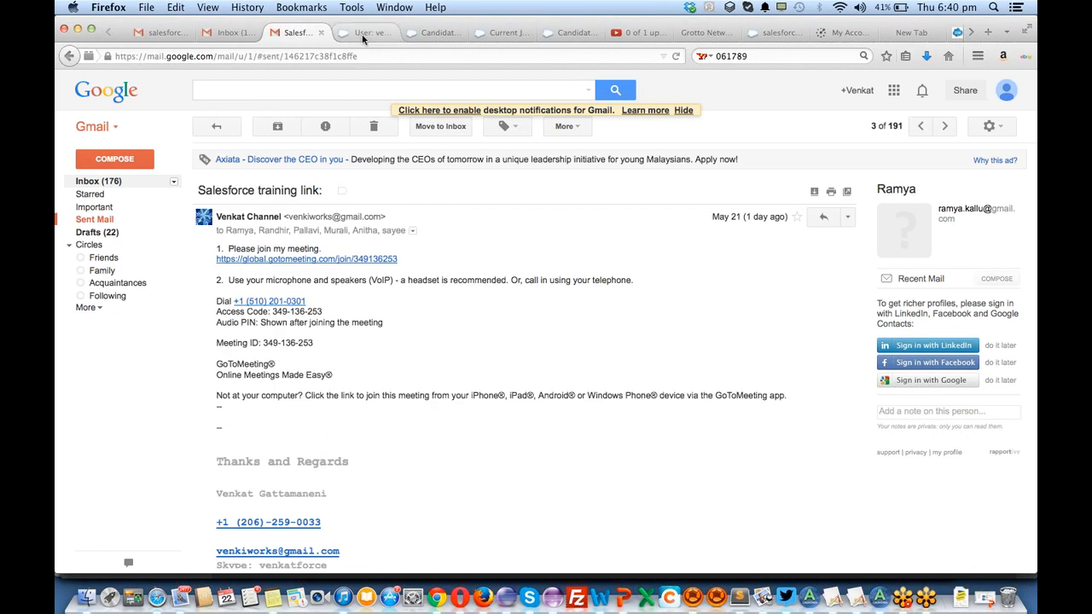
click(362, 34)
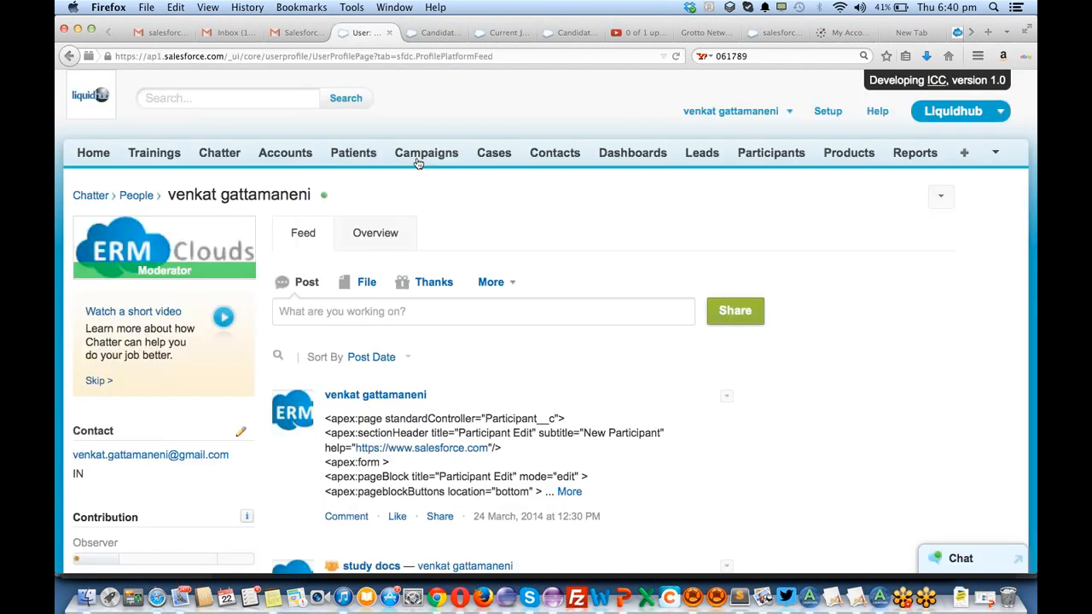
click(162, 159)
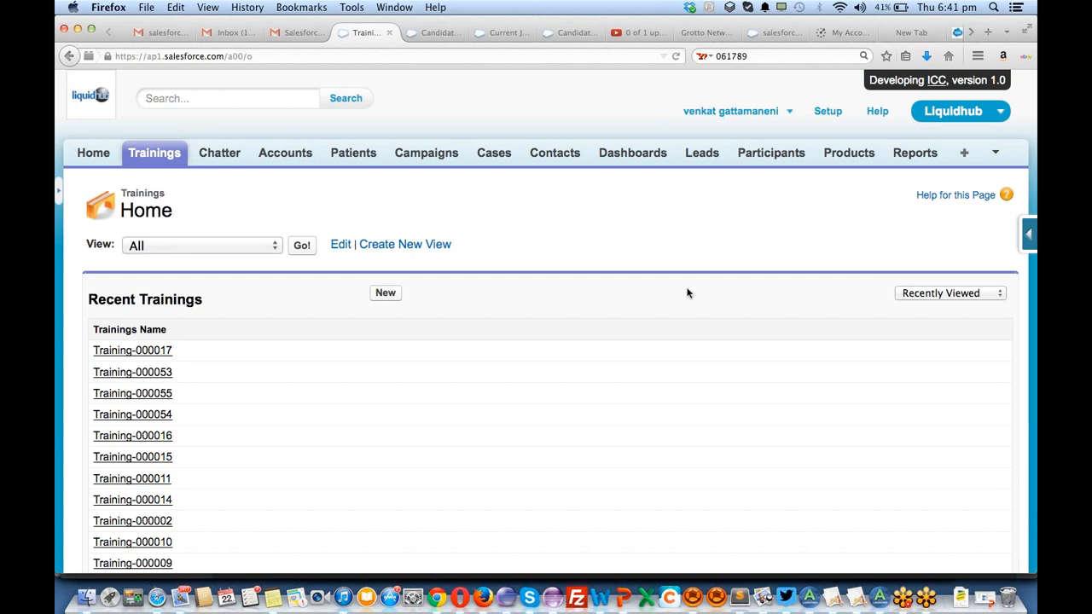
click(1029, 239)
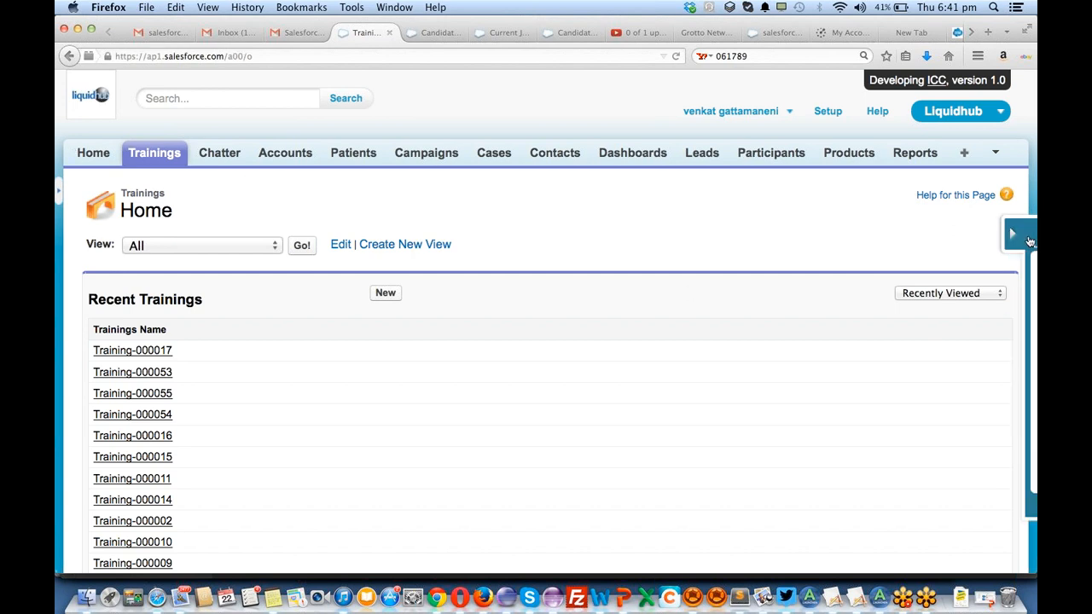
click(876, 293)
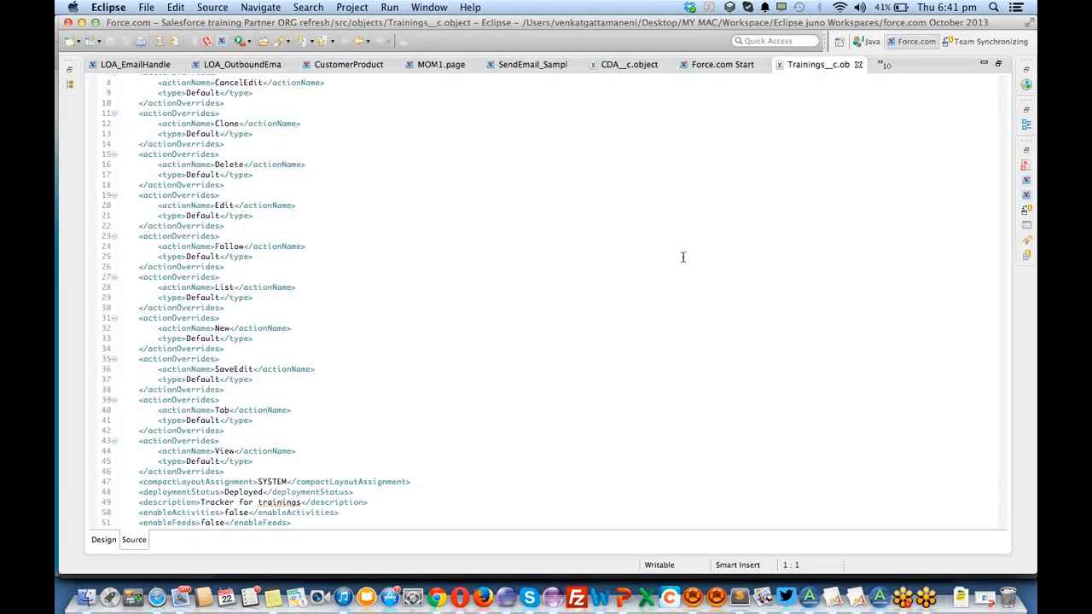
- Copy the Trainings object's API name Book9__Trainings__c for use in Eclipse
scroll(682, 257, up, 1)
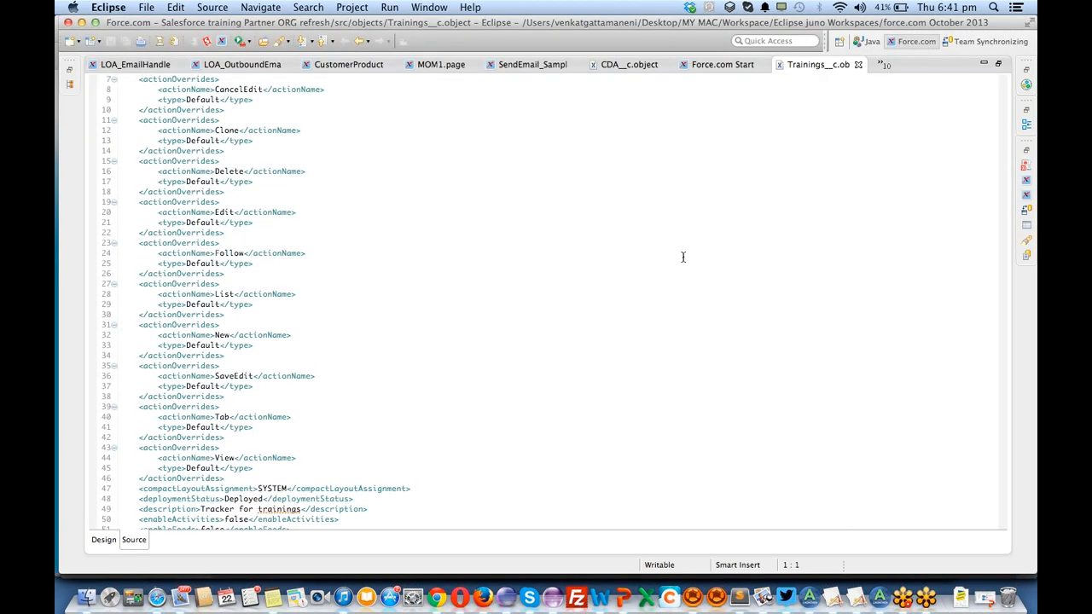
scroll(682, 257, up, 2)
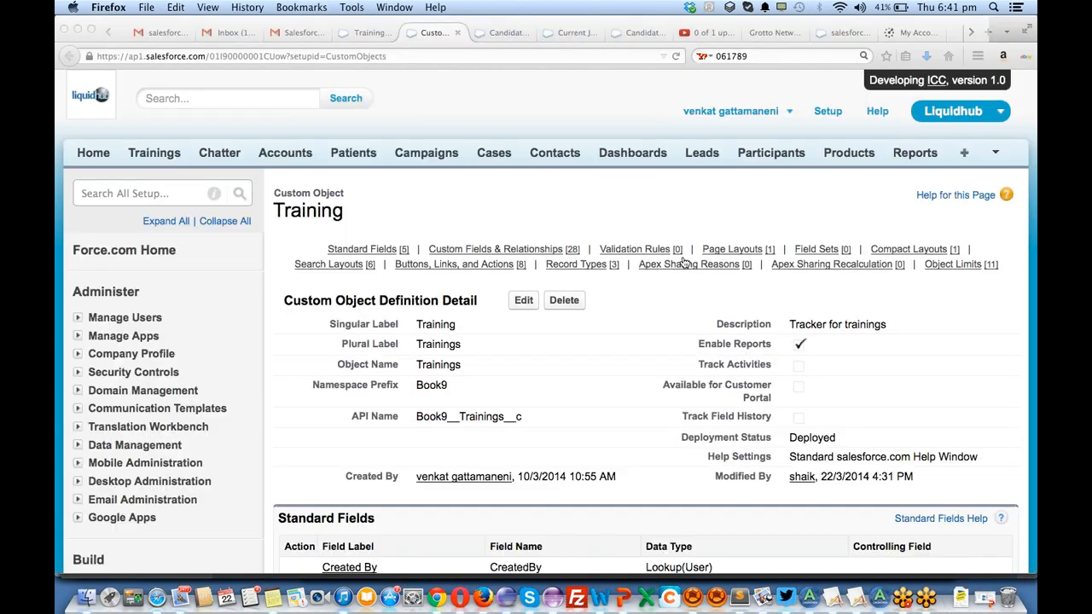
scroll(684, 263, down, 3)
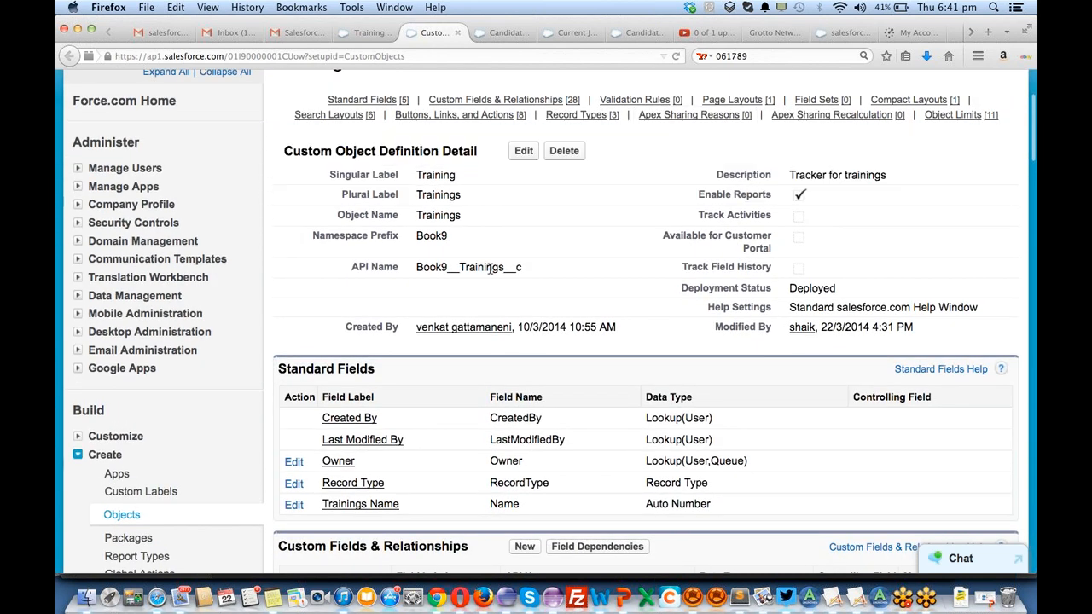
double_click(491, 267)
drag(416, 267, 513, 279)
key(super+c)
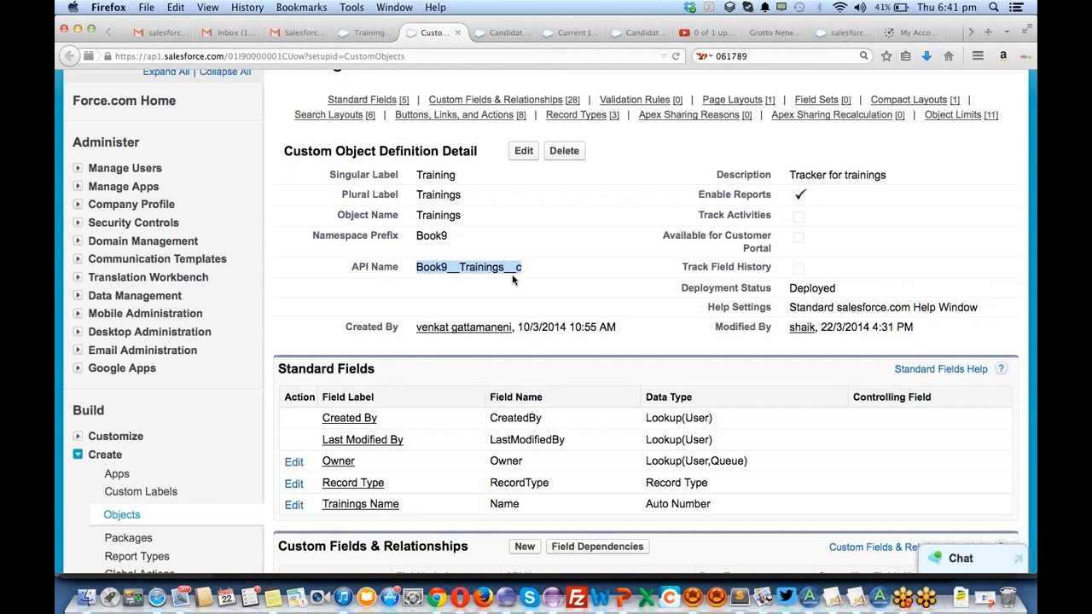
key(super+Tab)
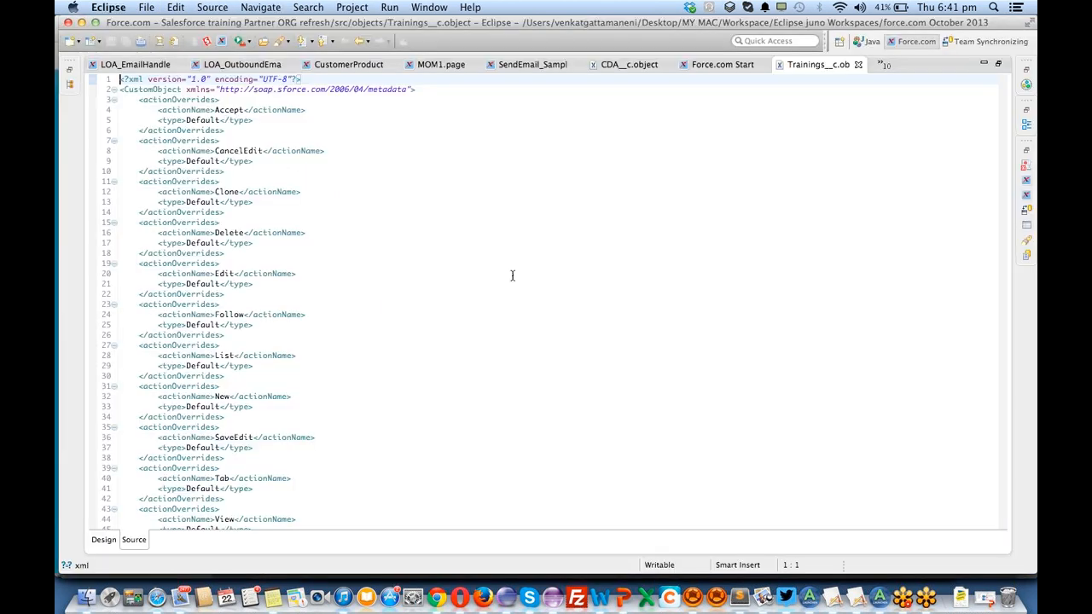
- Search the XML for Book9__Trainings__c, then for Trainings__c, finding the Parent_training__c lookup
key(super+f)
key(super+v)
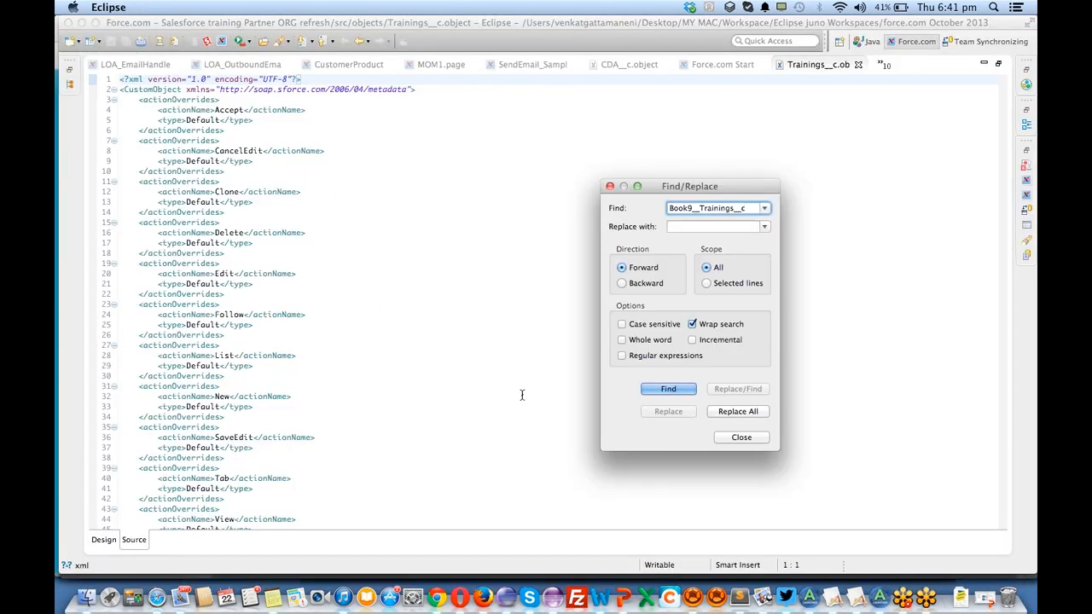
click(678, 389)
click(700, 209)
key(BackSpace)
key(BackSpace)
key(BackSpace)
key(BackSpace)
key(BackSpace)
key(BackSpace)
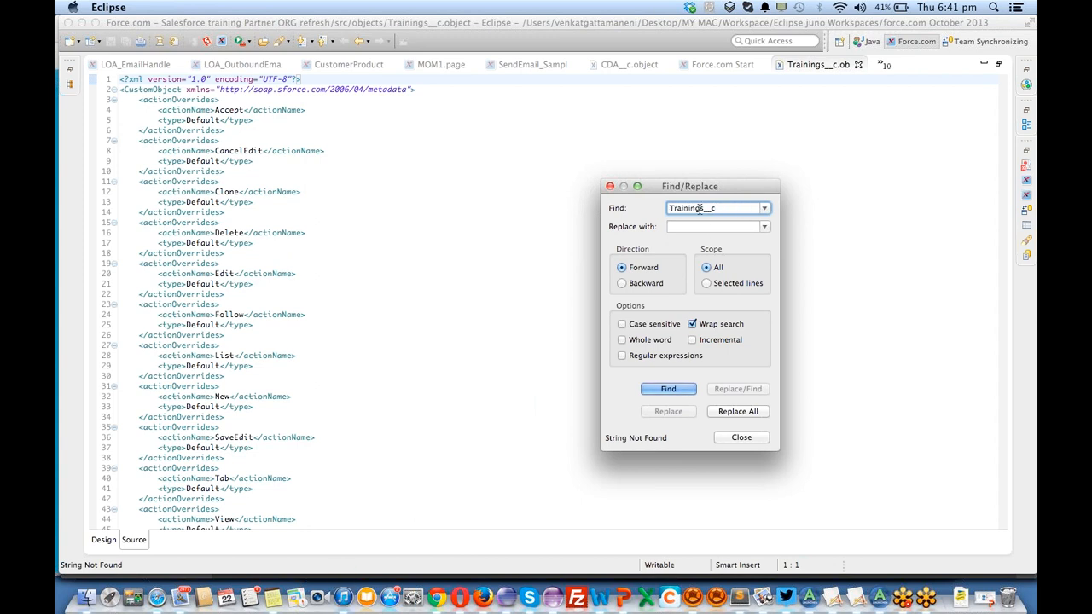
key(Return)
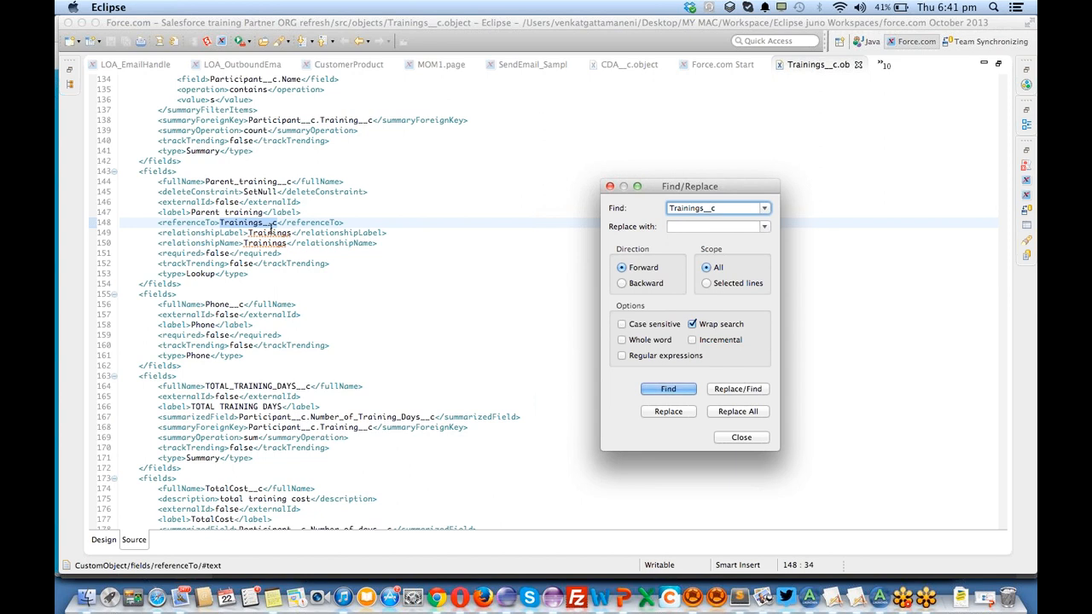
scroll(339, 256, down, 1)
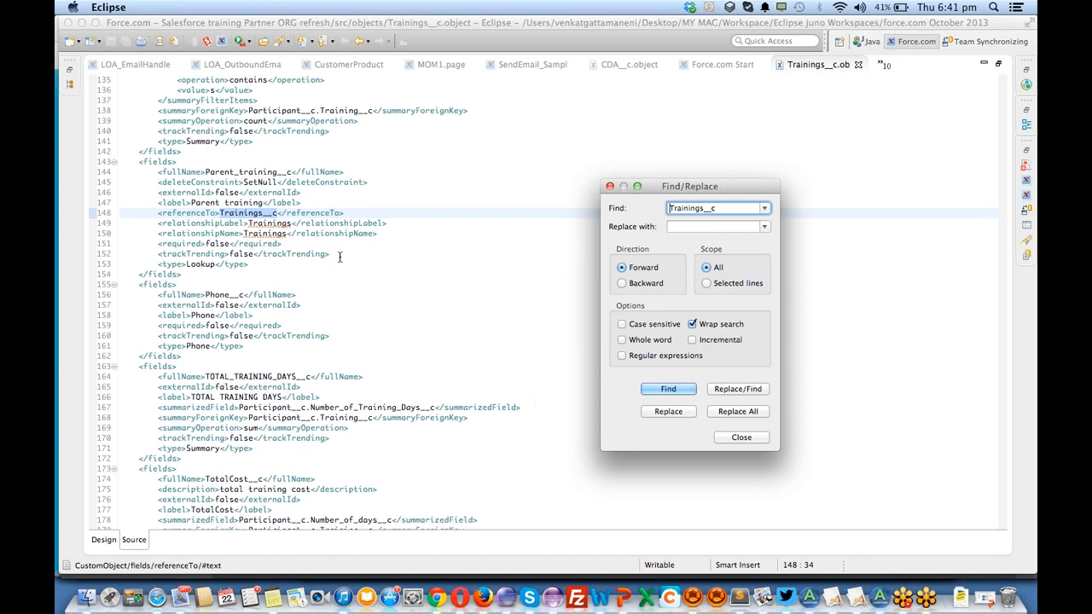
scroll(340, 257, down, 5)
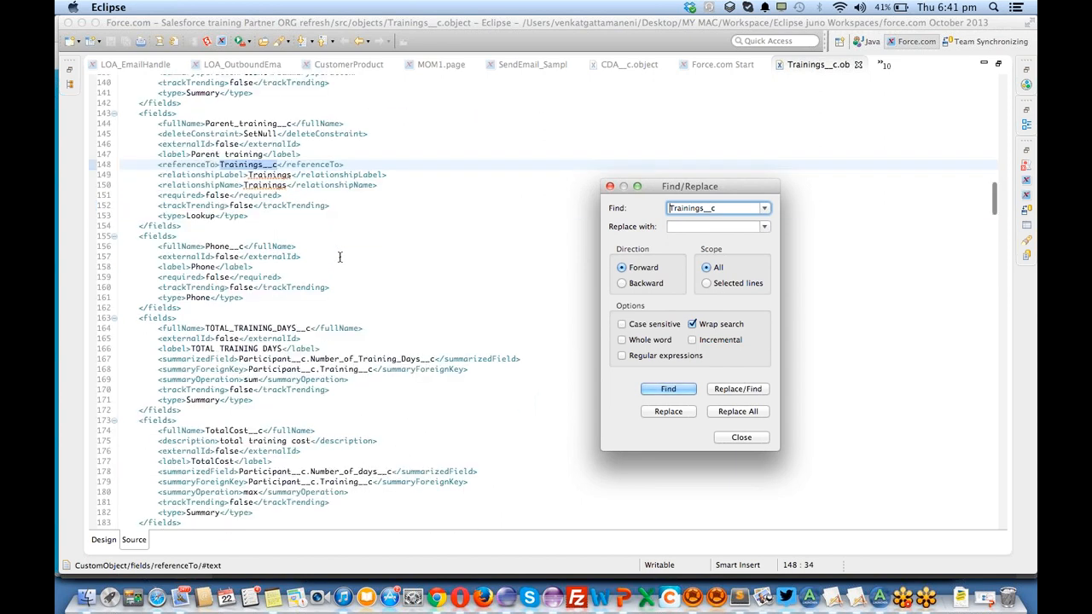
- Select the whole Phone__c field block in the XML, lines 155–162
click(138, 237)
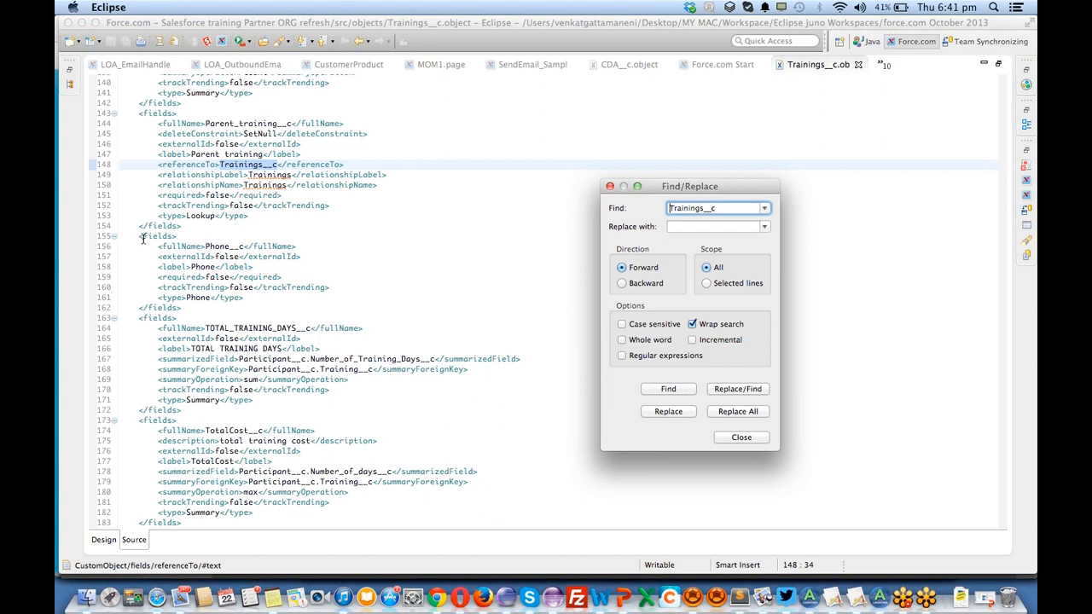
click(209, 311)
drag(210, 312, 131, 237)
key(super+Tab)
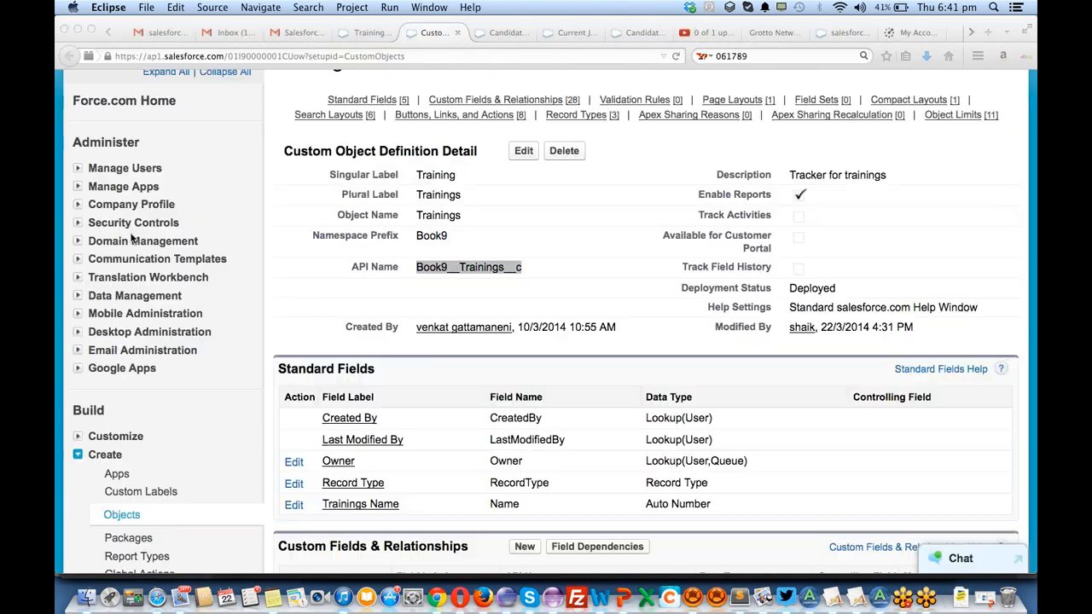
- Find 'phone' among the Trainings custom fields and highlight the Book9 prefix of Book9__Phone__c
scroll(684, 261, down, 2)
scroll(684, 260, down, 10)
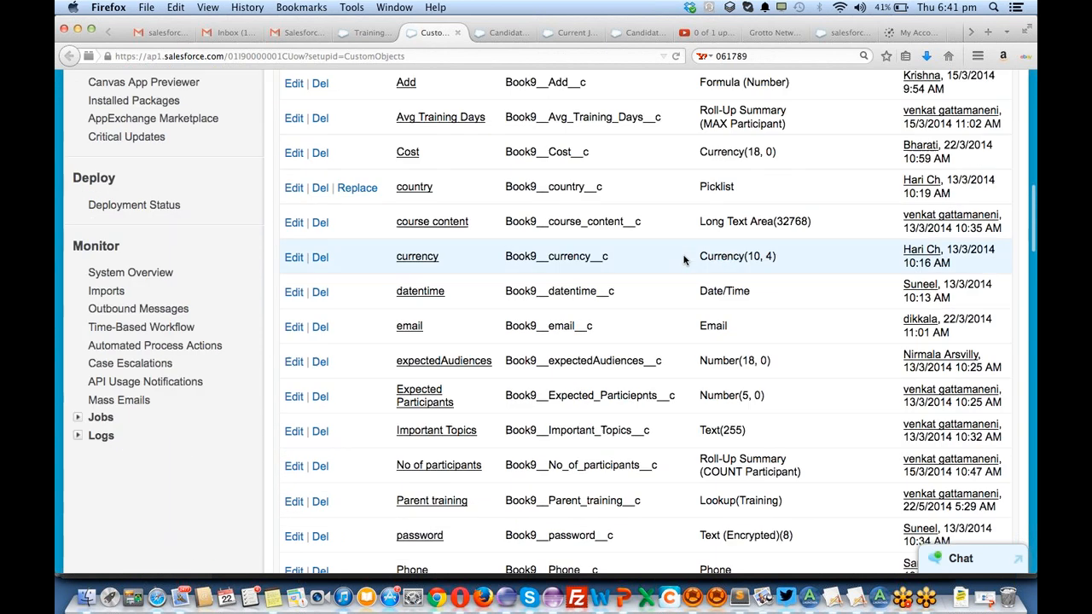
key(super+f)
text(phone)
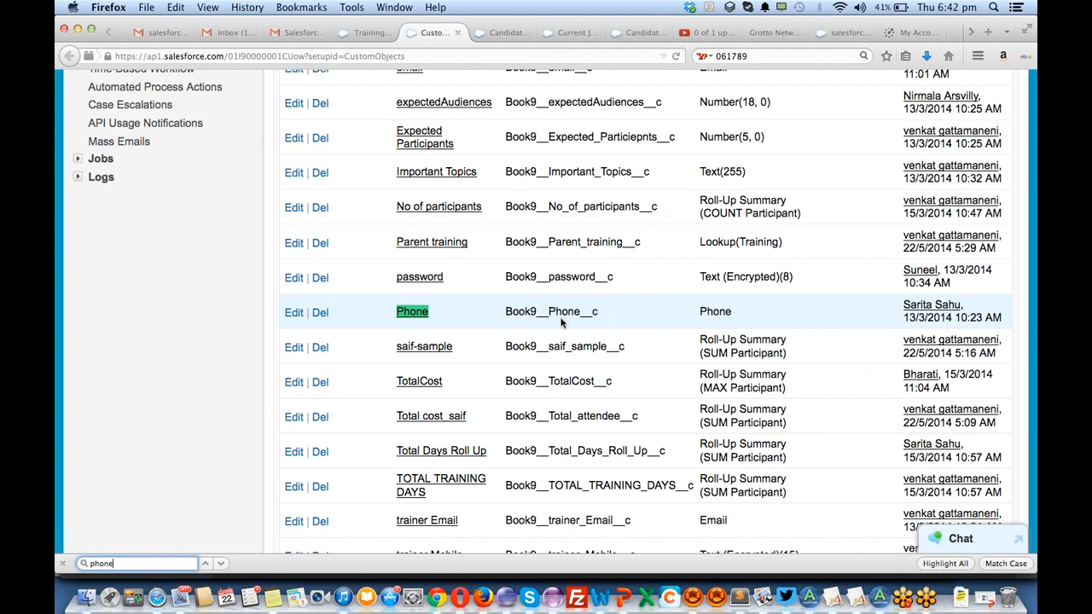
drag(547, 313, 505, 312)
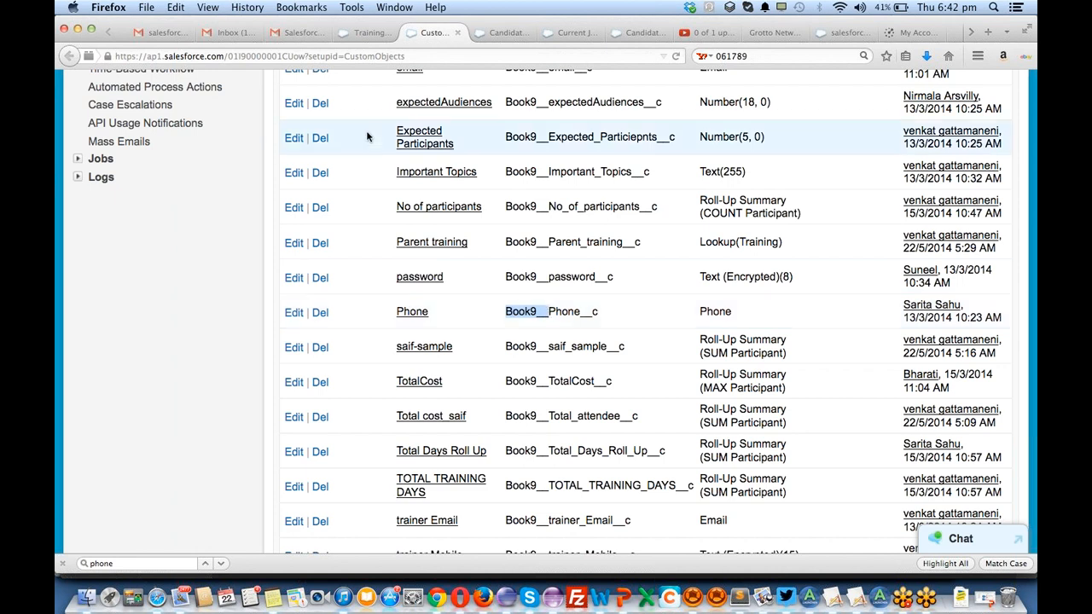
key(super+Tab)
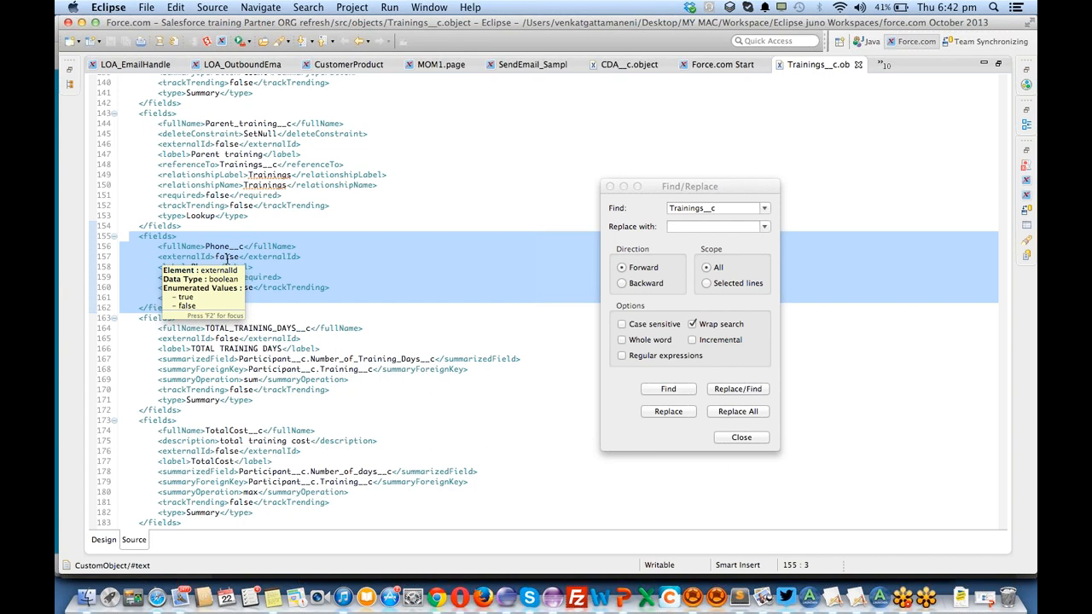
- Check the Phone__c externalId, label, required (false), trackTrending and type values in the XML
double_click(226, 258)
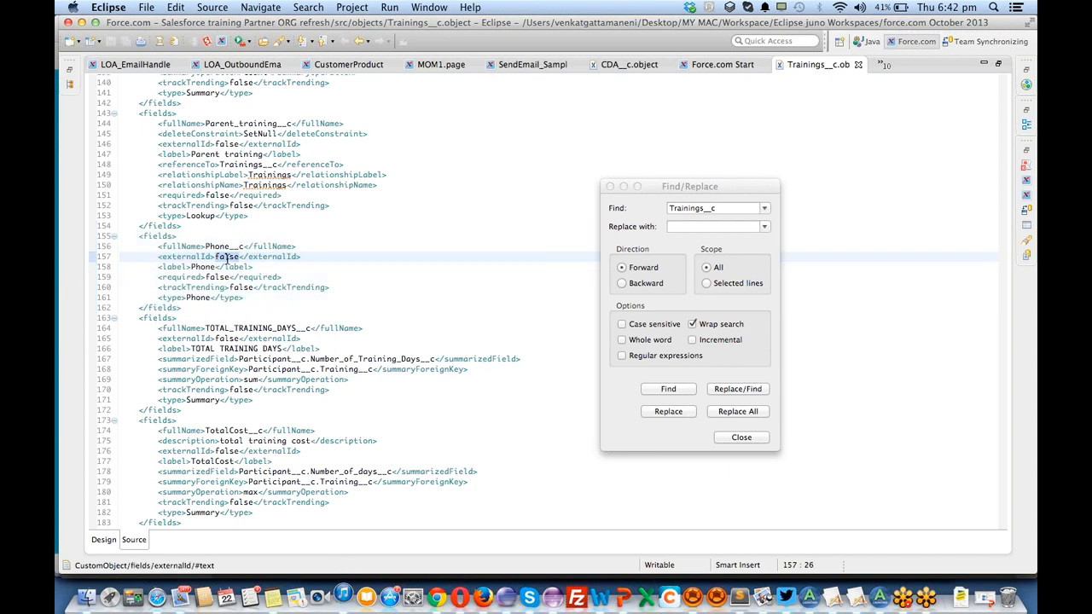
double_click(193, 267)
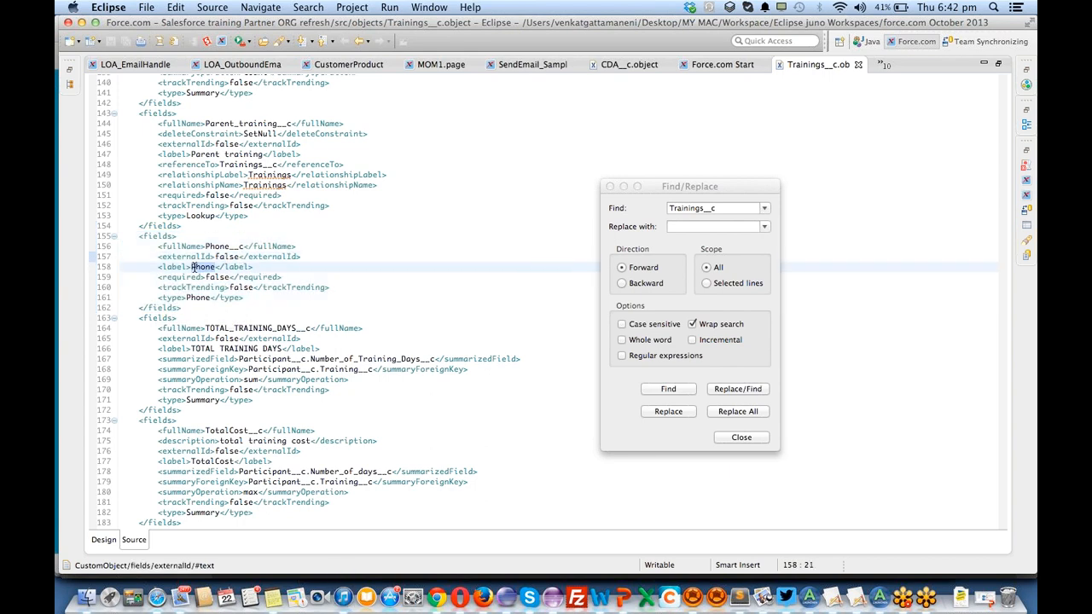
double_click(216, 277)
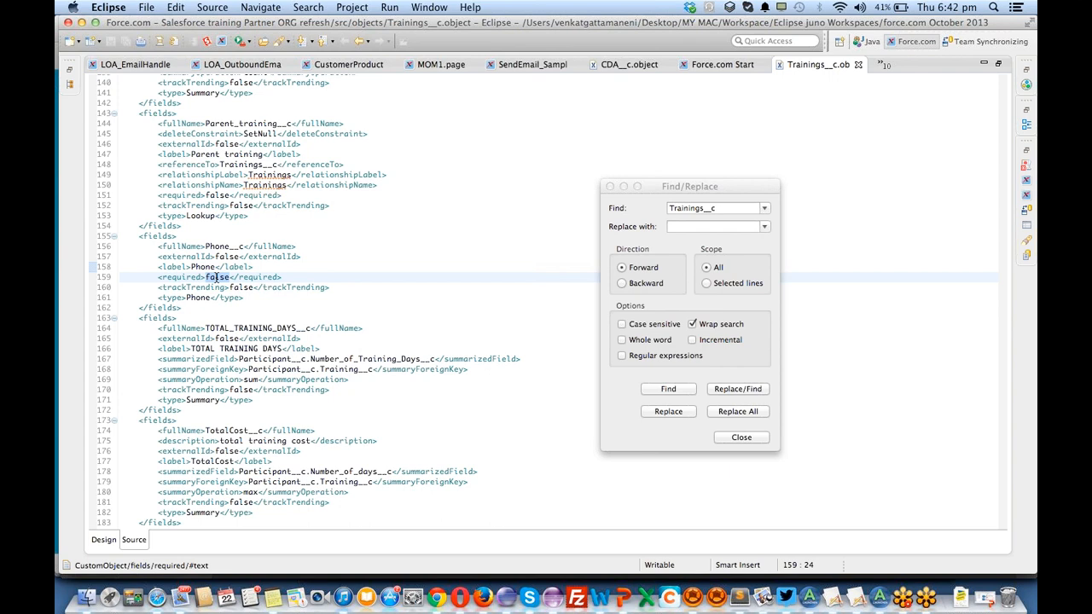
double_click(241, 287)
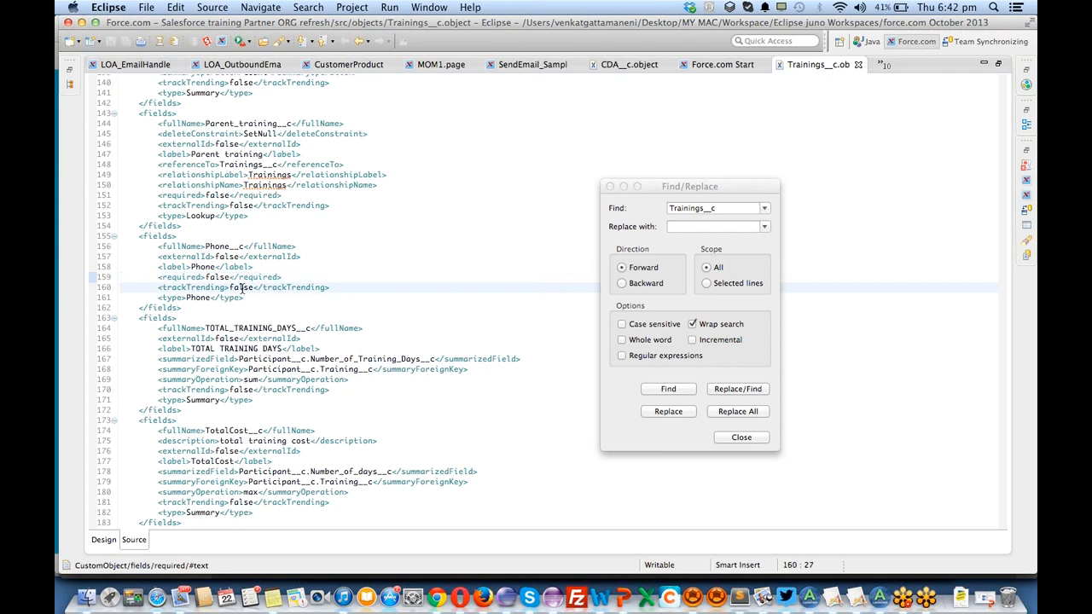
click(204, 298)
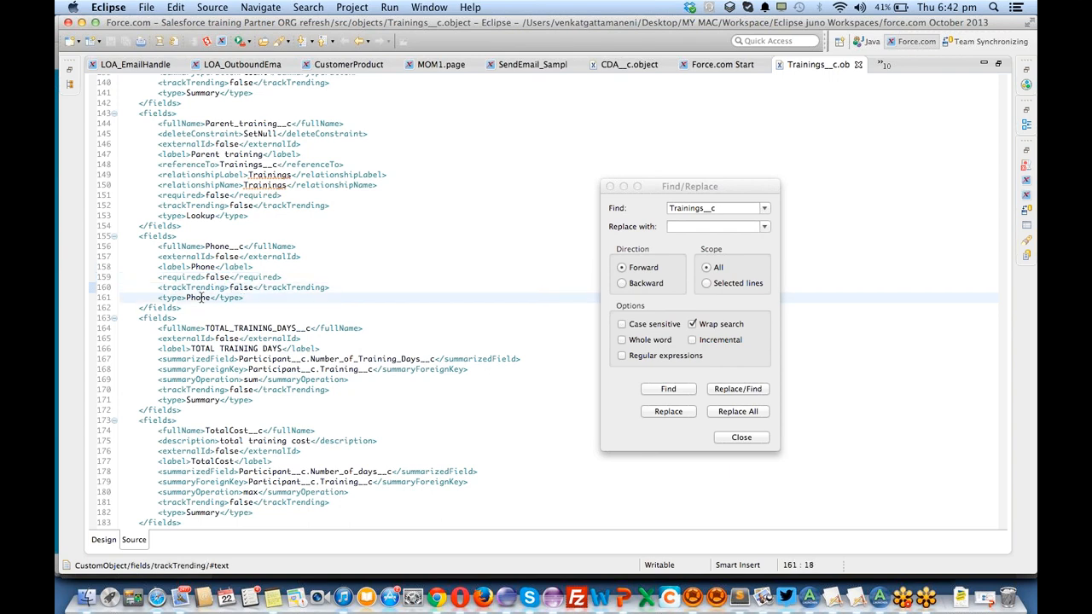
double_click(202, 297)
key(super+Tab)
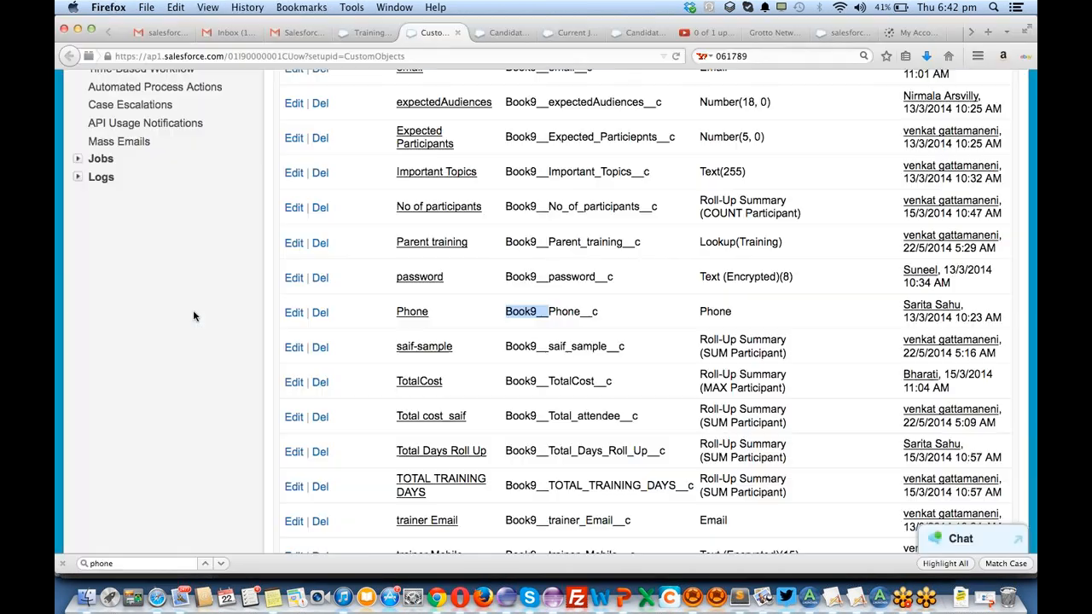
- Edit the Phone field to tick Required, confirm the integration warning, and save
click(294, 314)
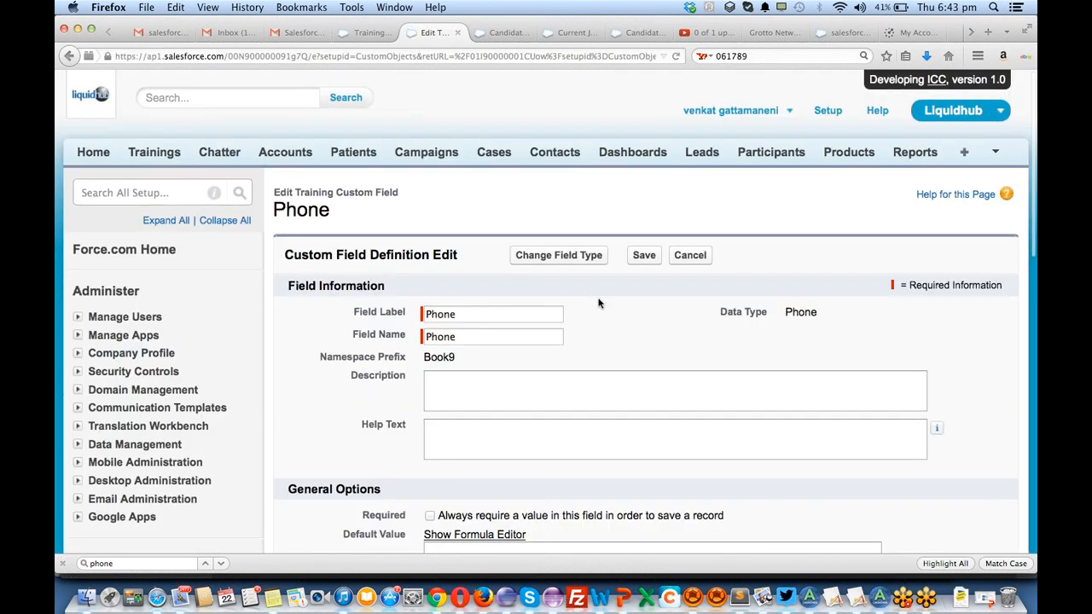
scroll(599, 299, down, 2)
scroll(598, 303, down, 2)
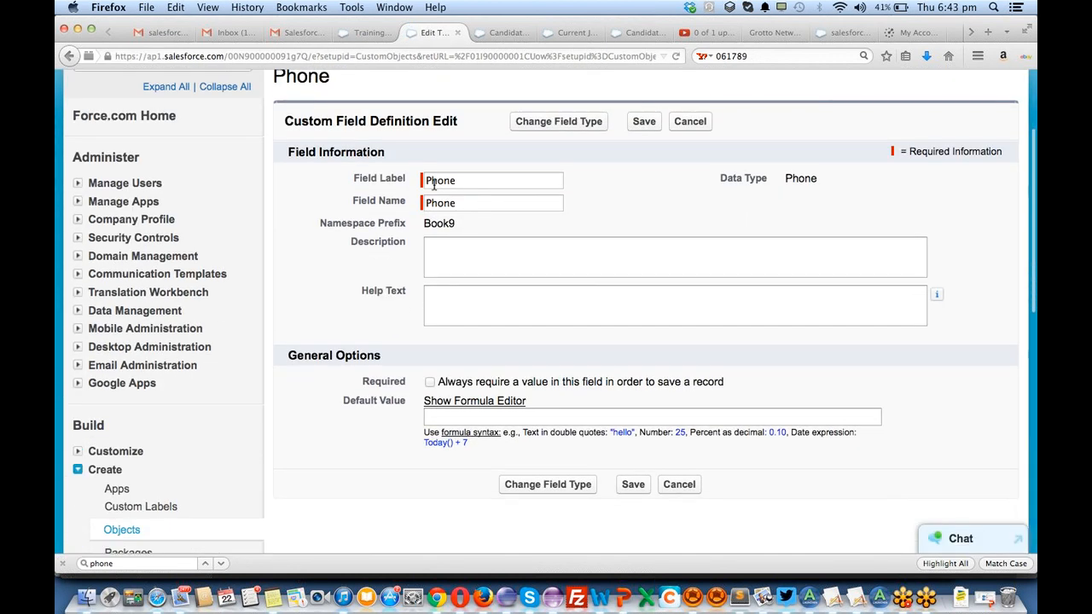
click(430, 383)
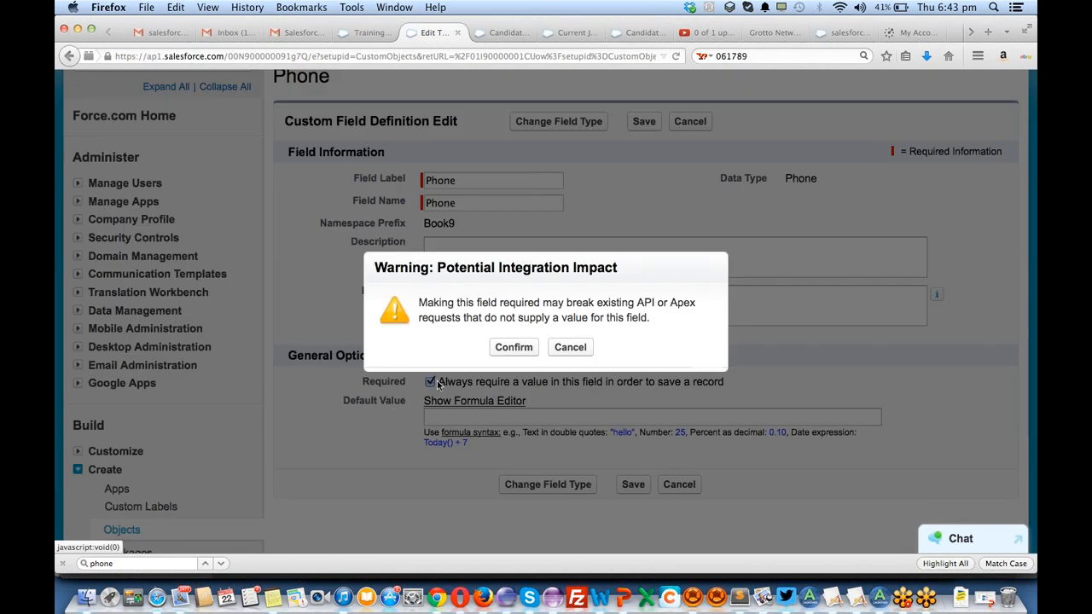
click(516, 350)
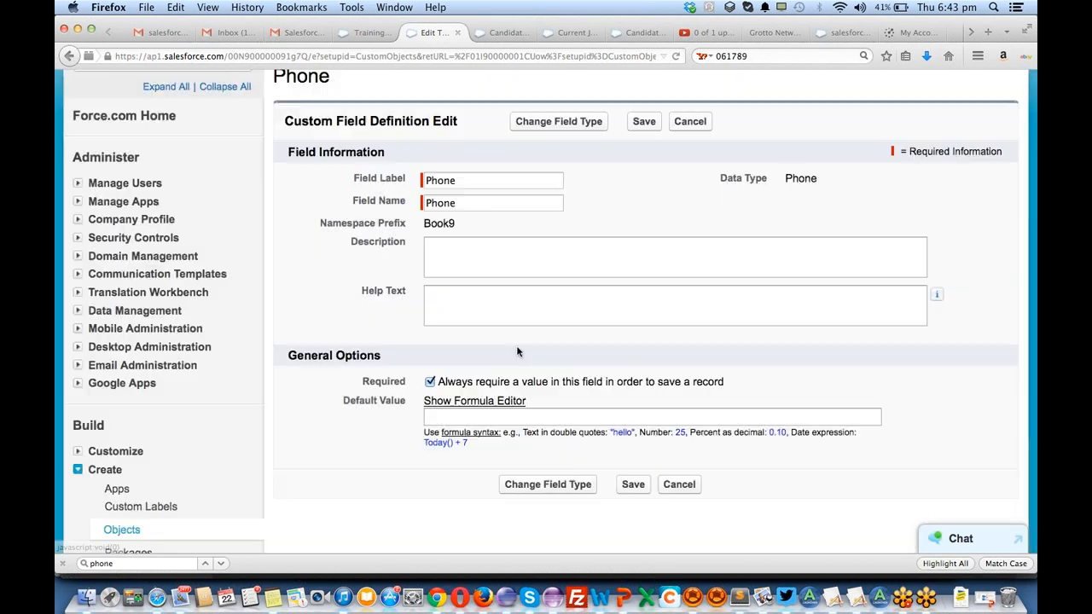
click(627, 485)
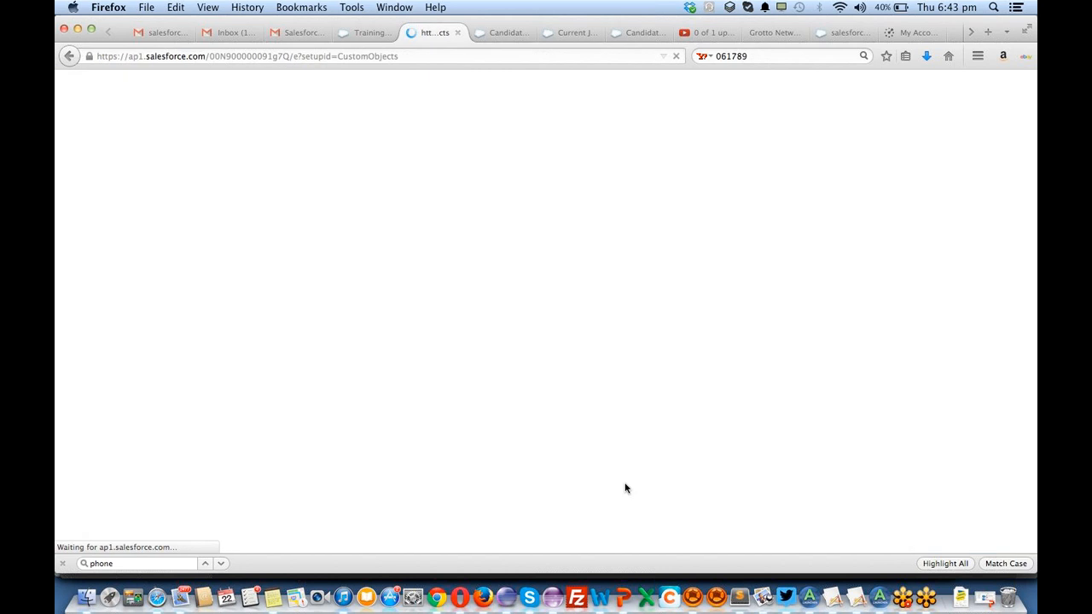
key(super+Tab)
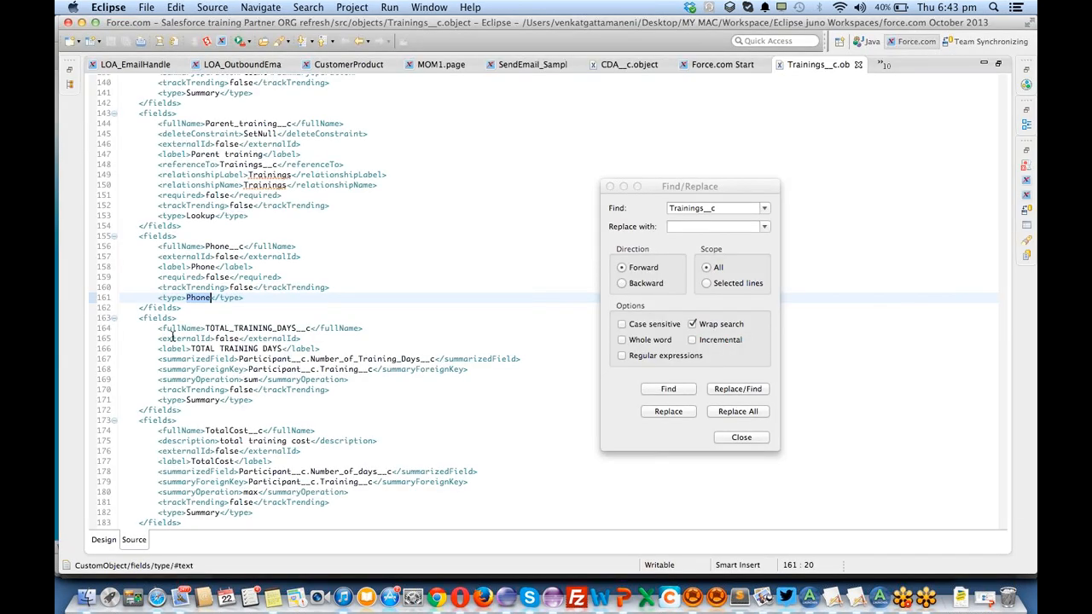
- Run Force.com > Refresh from Server on Trainings__c.object from the editor's context menu
click(413, 255)
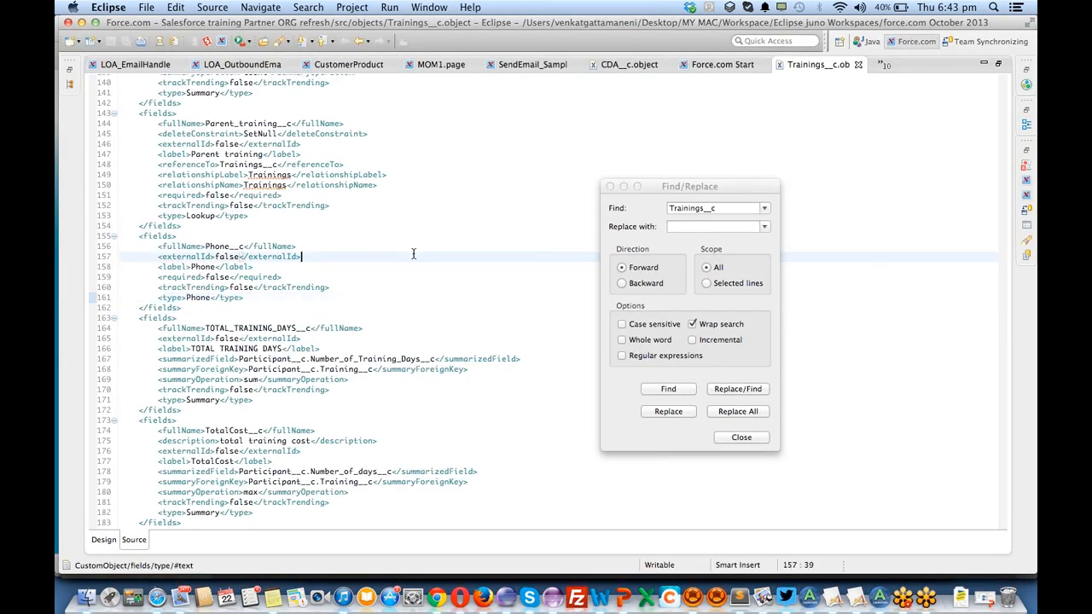
right_click(415, 256)
mouse_move(480, 417)
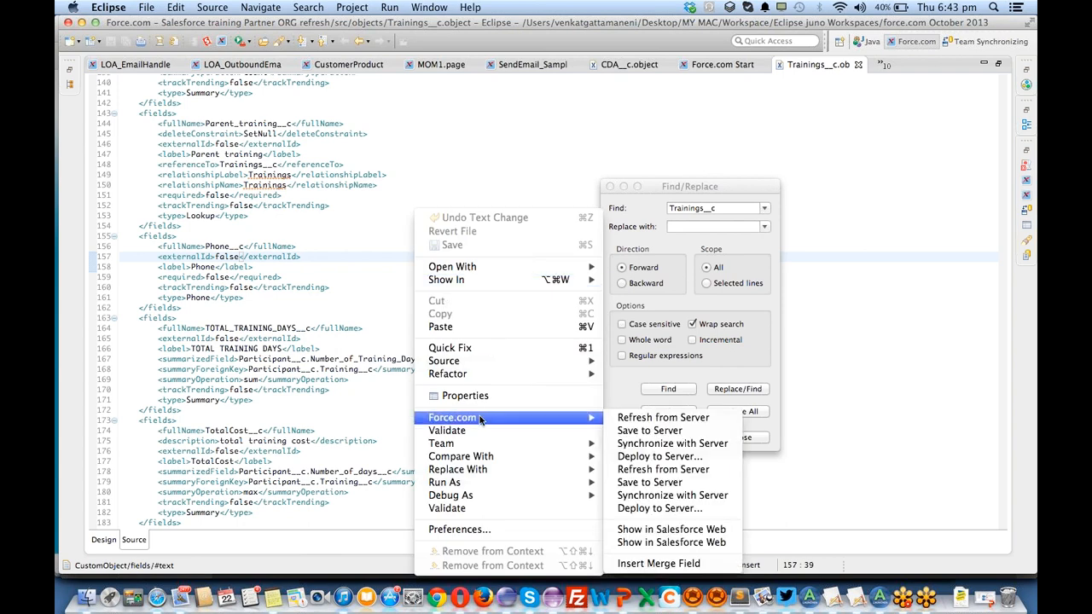
click(626, 417)
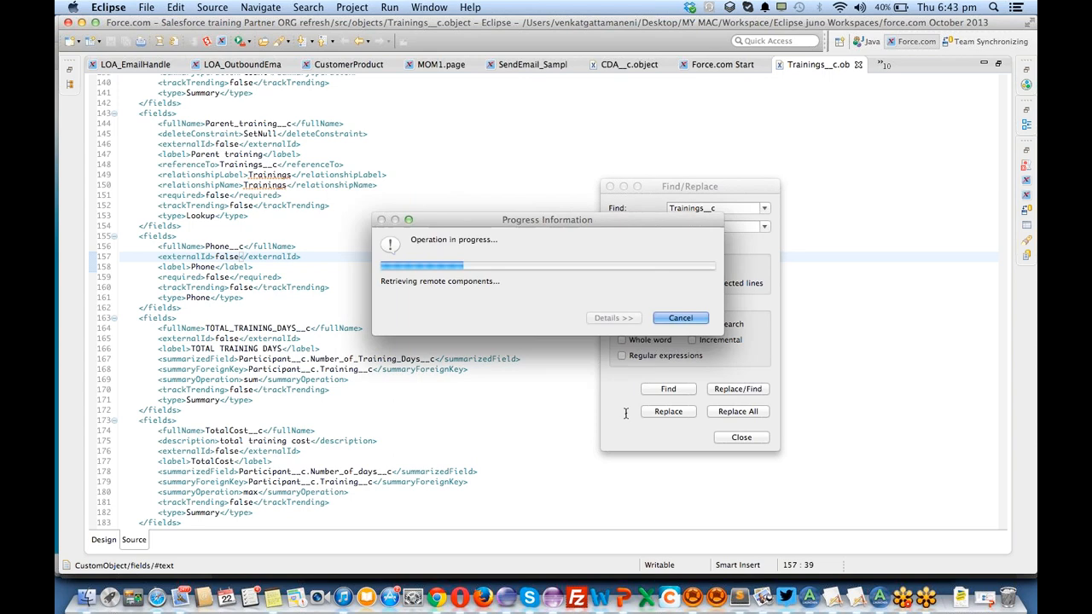
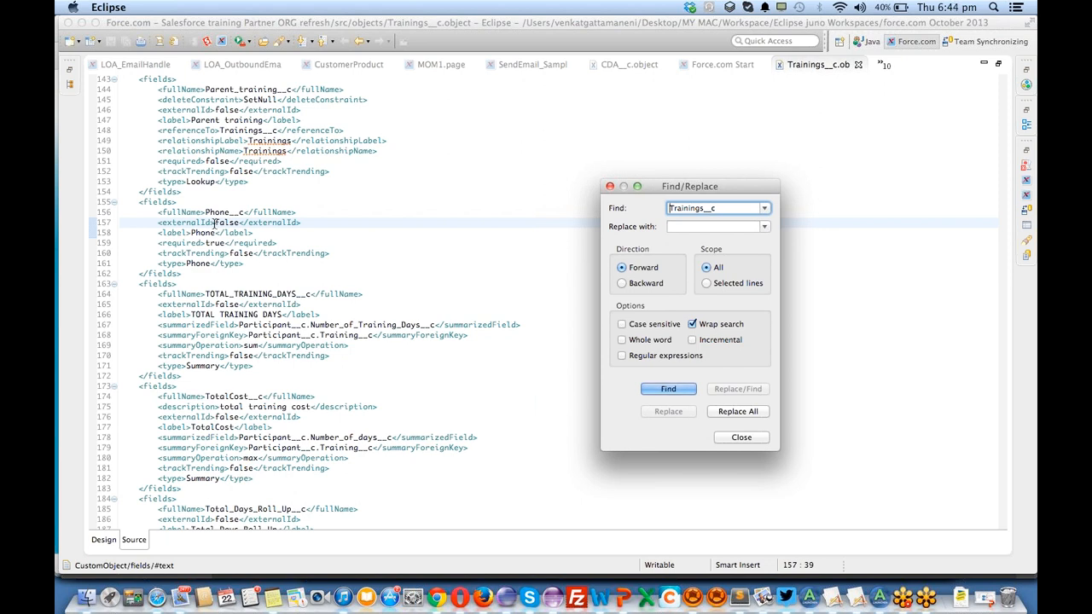
- Review Phone's required value 'true' and its definition (lines 155–162) against the Salesforce Training page
click(208, 243)
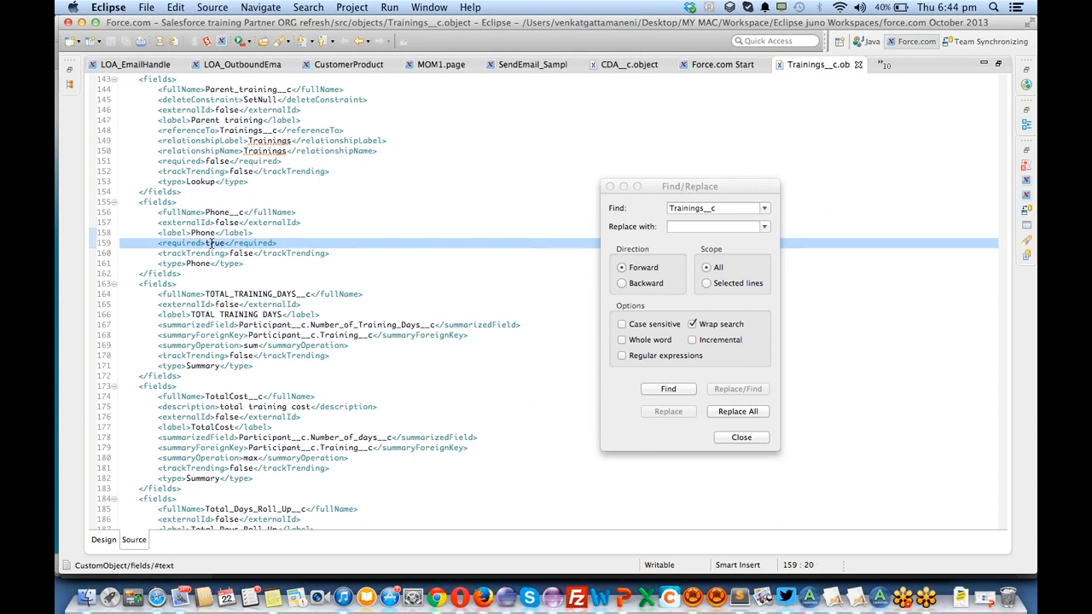
double_click(208, 243)
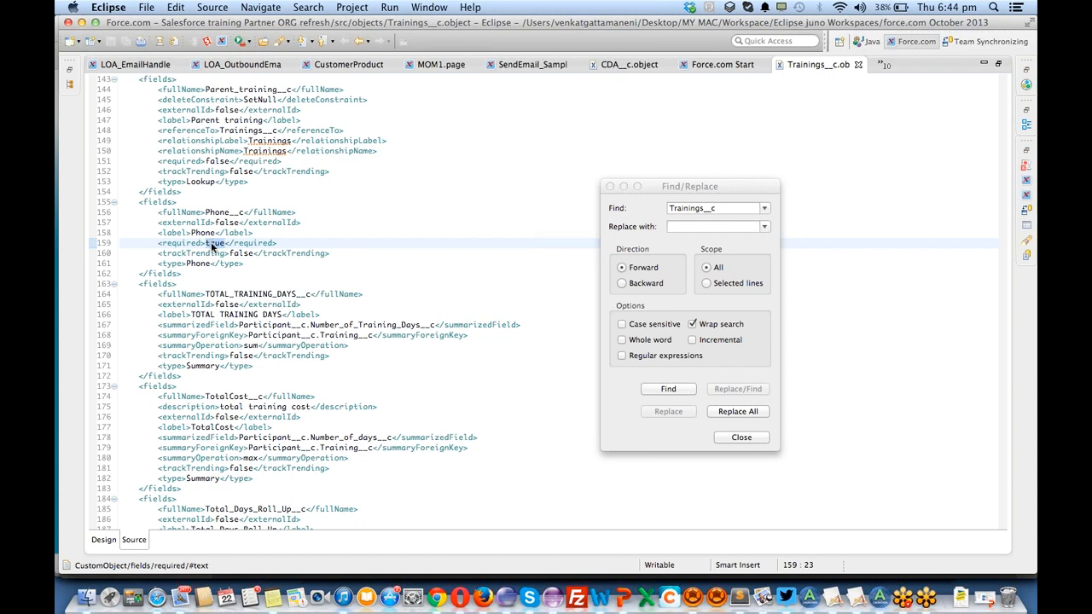
key(super+Tab)
scroll(536, 367, down, 8)
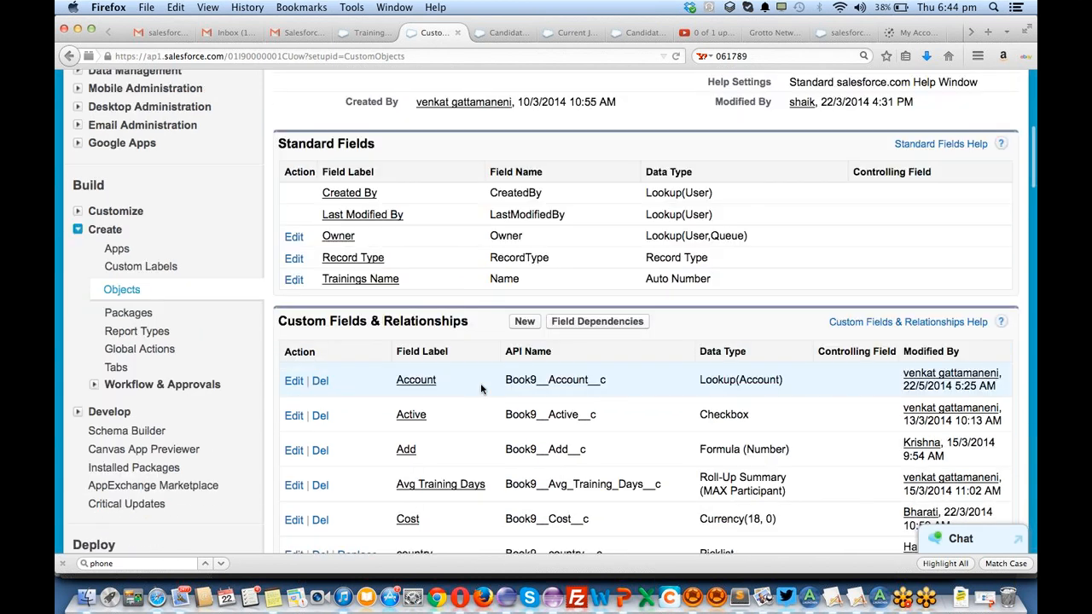
key(super+Tab)
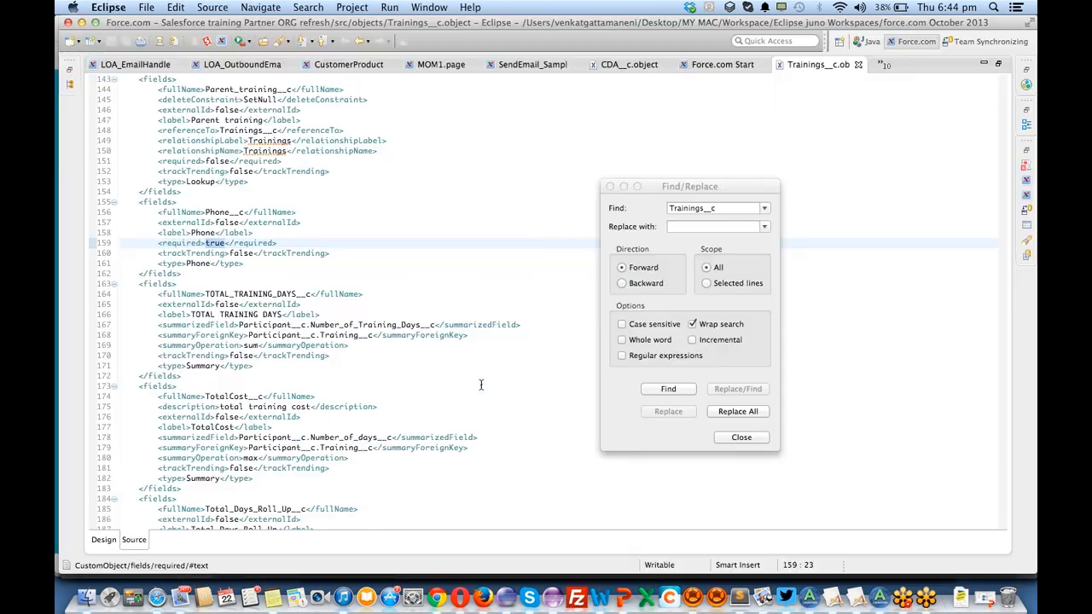
click(145, 204)
drag(147, 205, 202, 273)
click(202, 273)
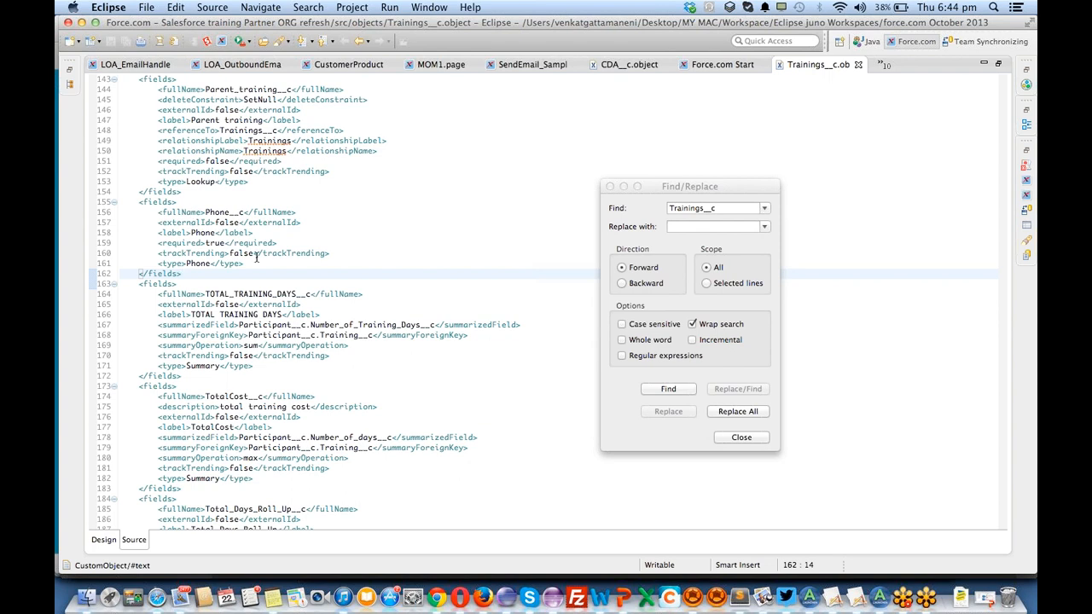
- Select the Cost__c field definition, lines 97–107, then bring up Salesforce's Training custom fields list
scroll(243, 239, up, 1)
click(159, 219)
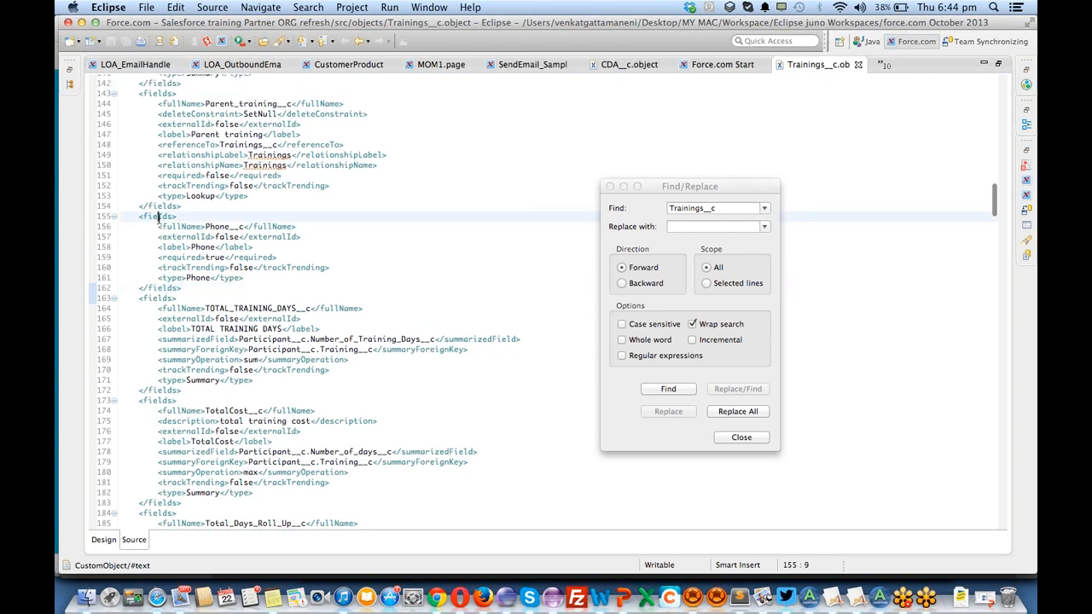
scroll(158, 218, up, 8)
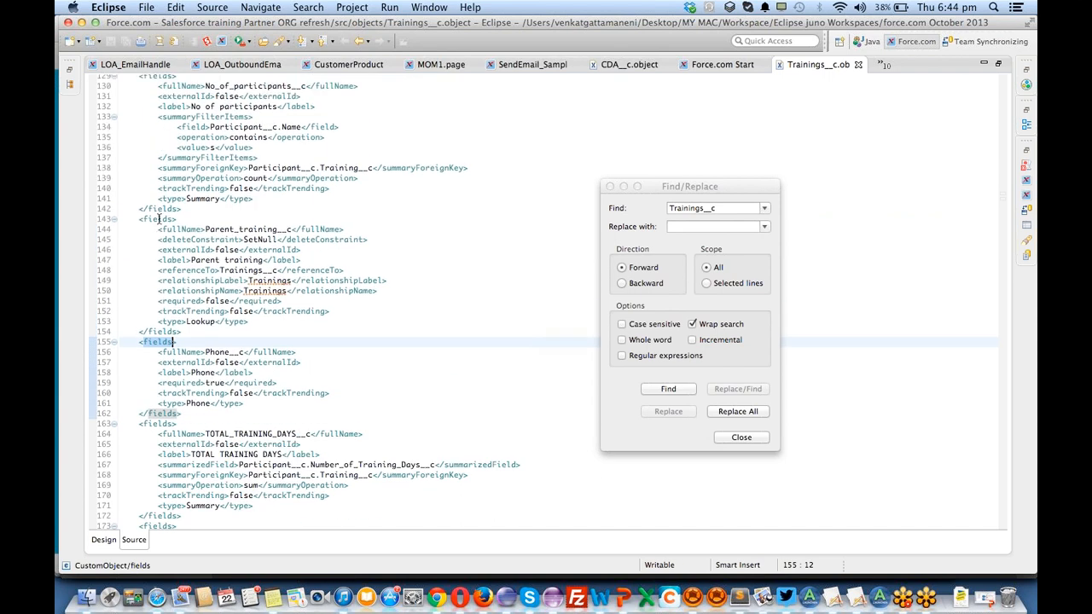
scroll(159, 218, up, 5)
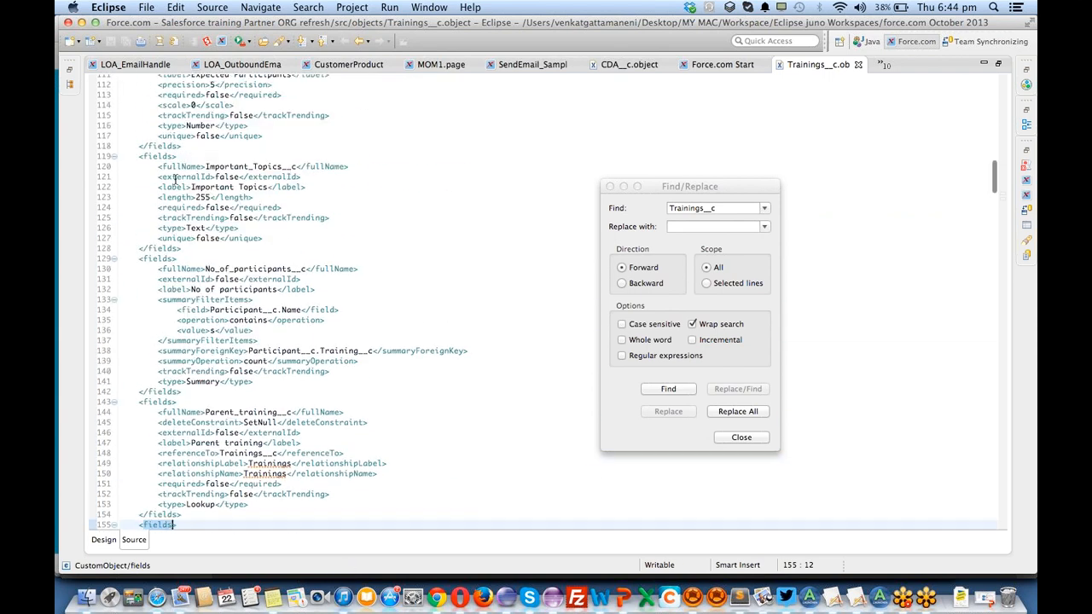
scroll(175, 179, up, 2)
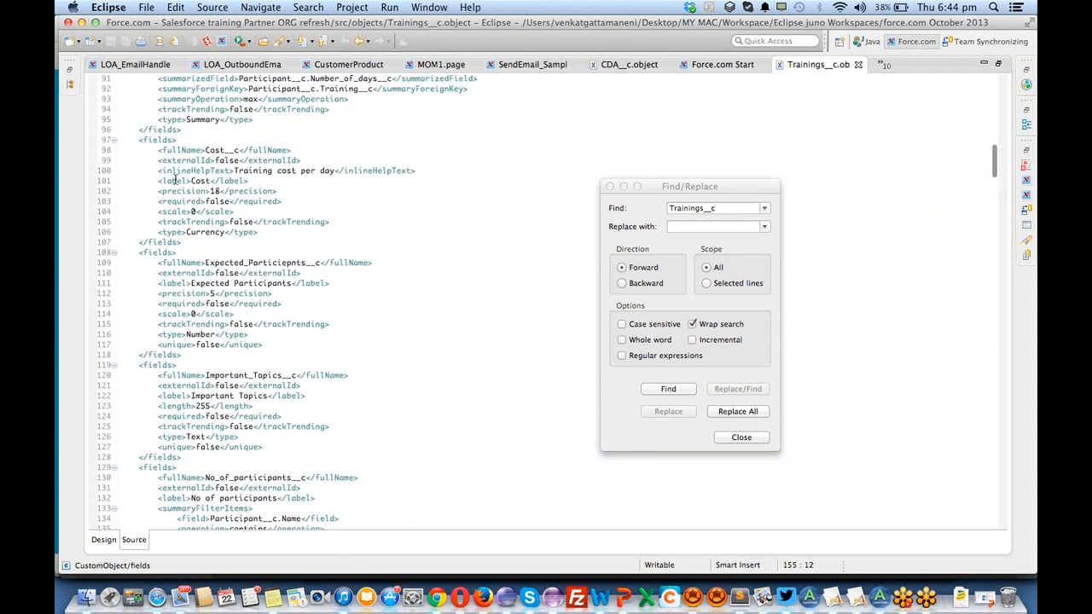
double_click(213, 150)
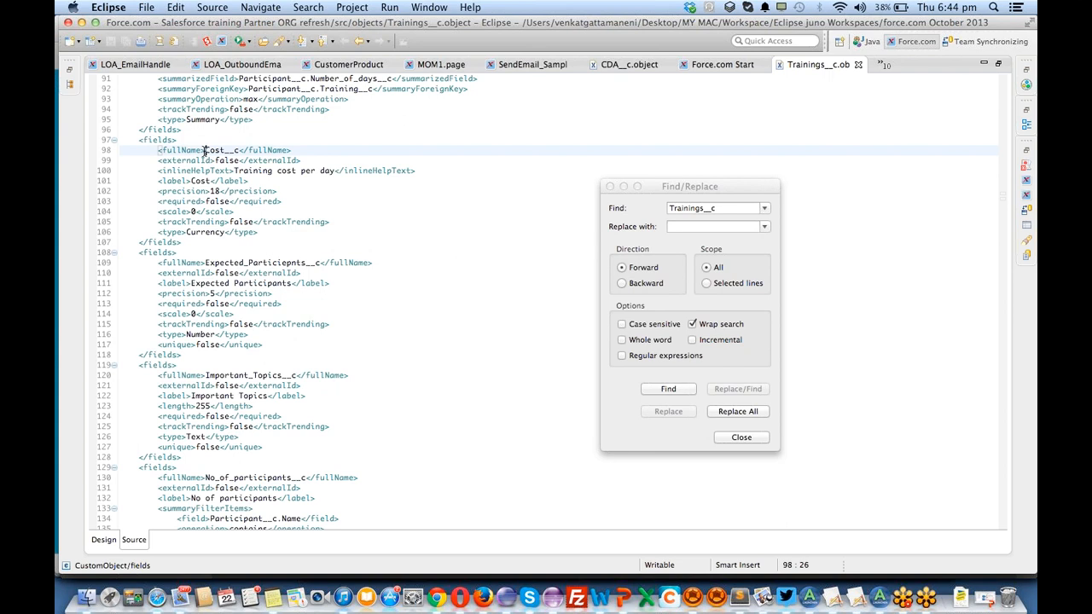
drag(139, 138, 202, 246)
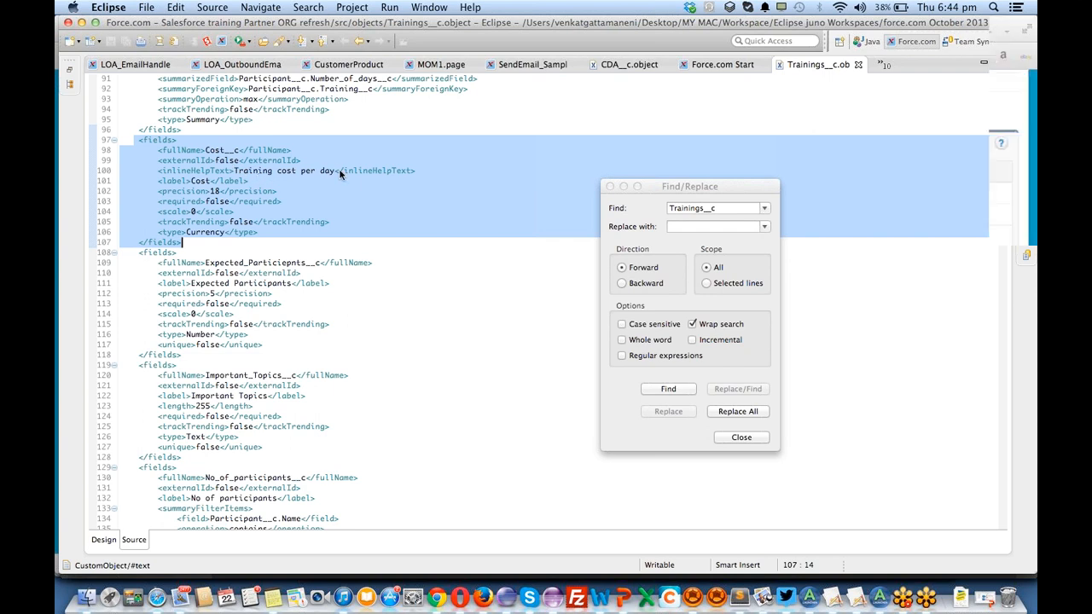
key(super+Tab)
scroll(507, 345, down, 8)
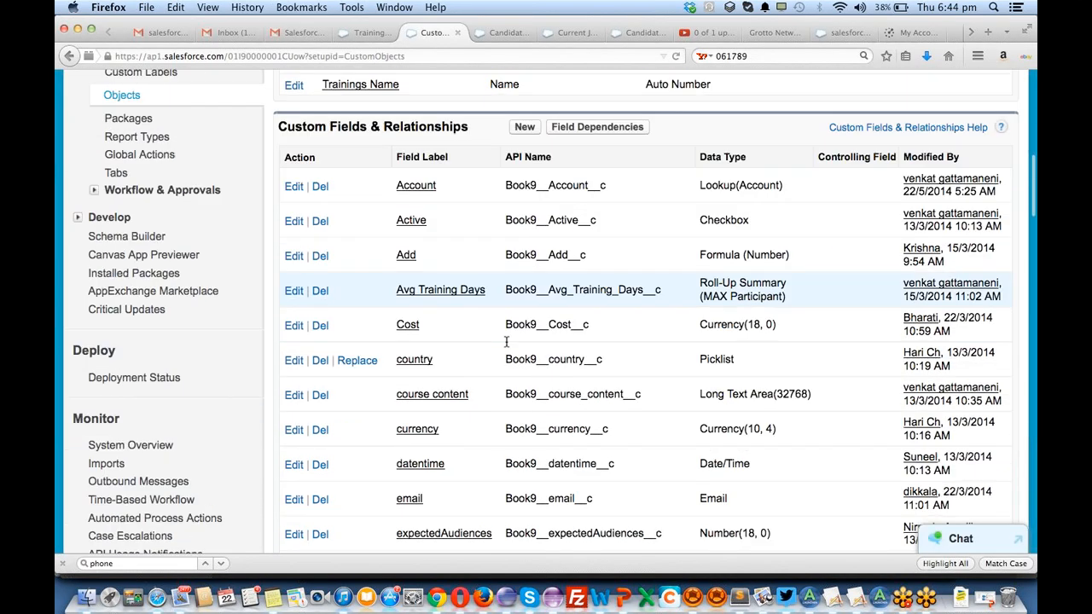
- View the Cost field's detail page showing help text 'Training cost per day', then return to Eclipse
right_click(507, 345)
key(super+Tab)
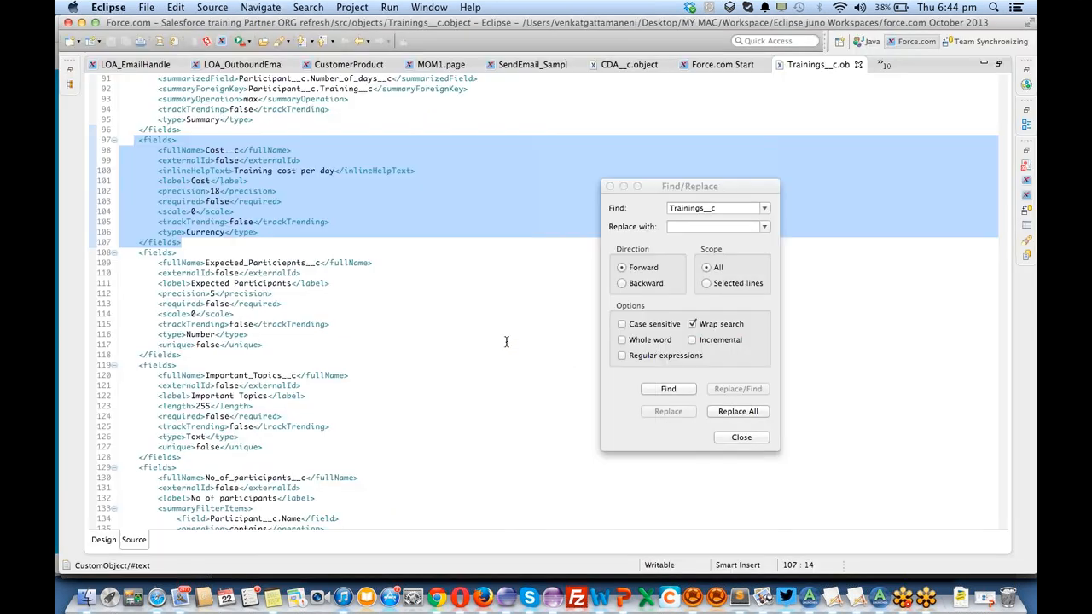
key(super+Tab)
scroll(507, 345, down, 2)
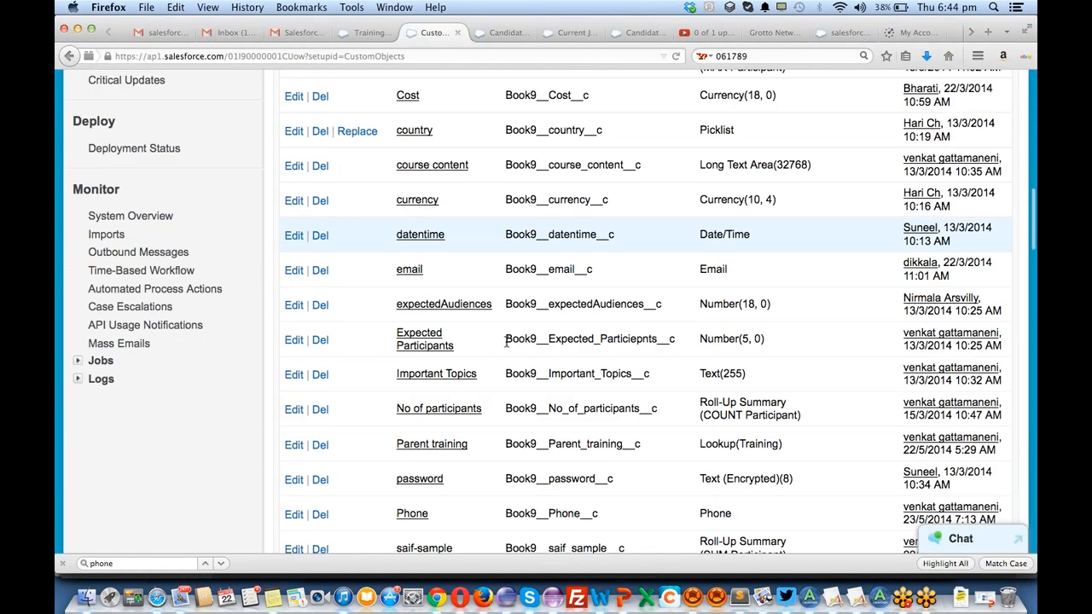
click(407, 124)
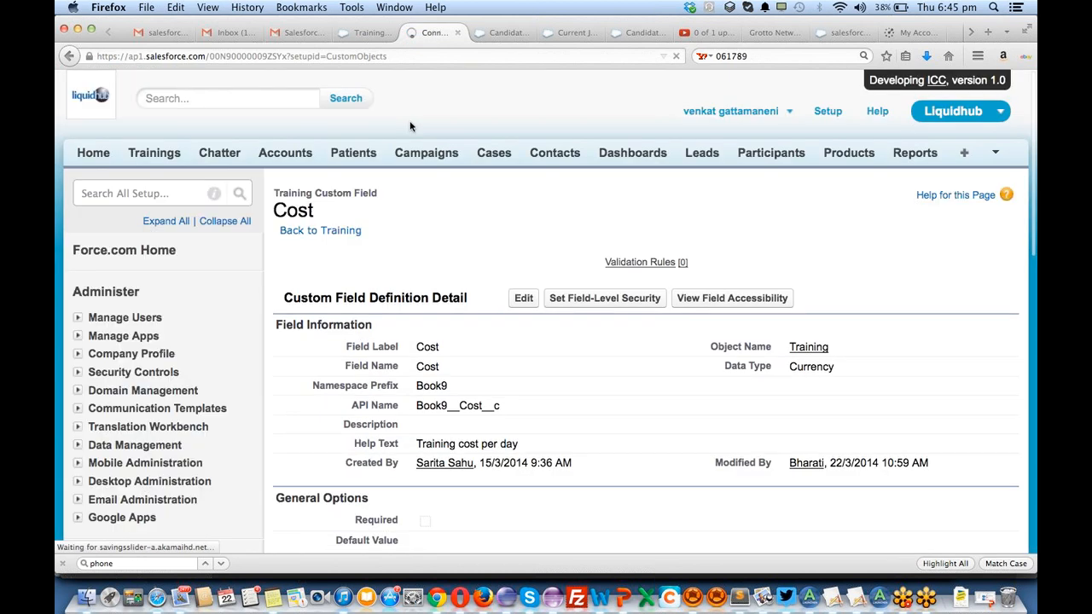
scroll(491, 416, down, 5)
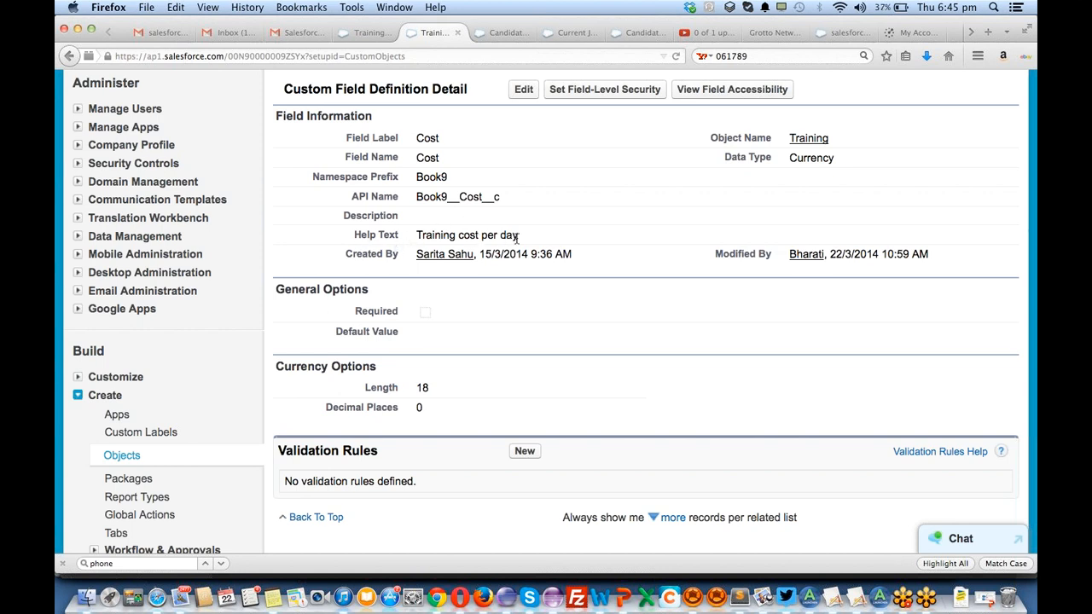
key(super+Tab)
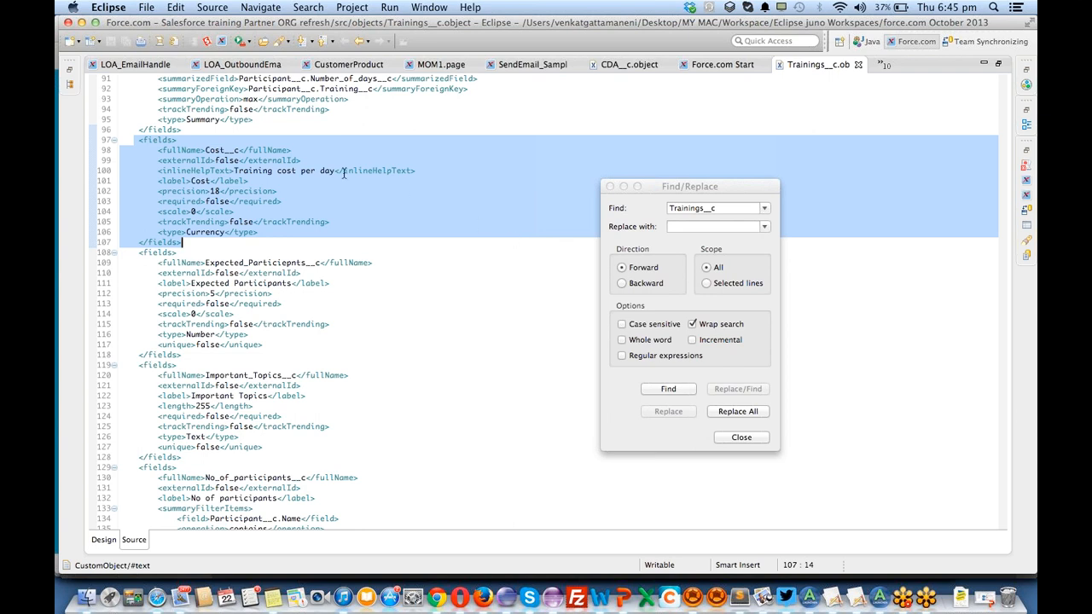
- Change the Cost help text on line 100 to 'Training cost/day' and save the file
click(305, 176)
double_click(305, 173)
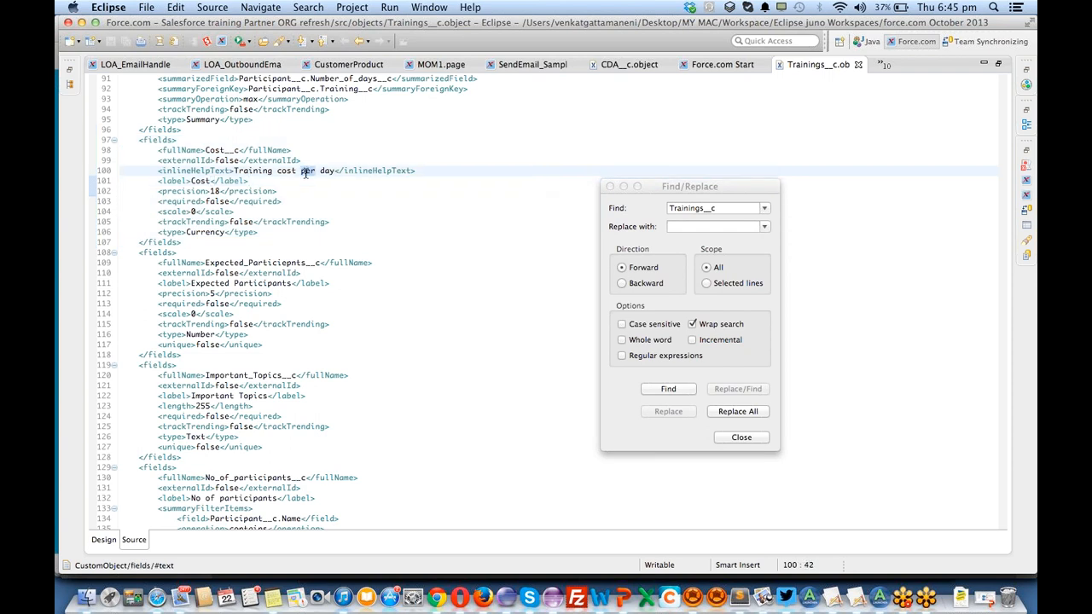
key(BackSpace)
key(BackSpace)
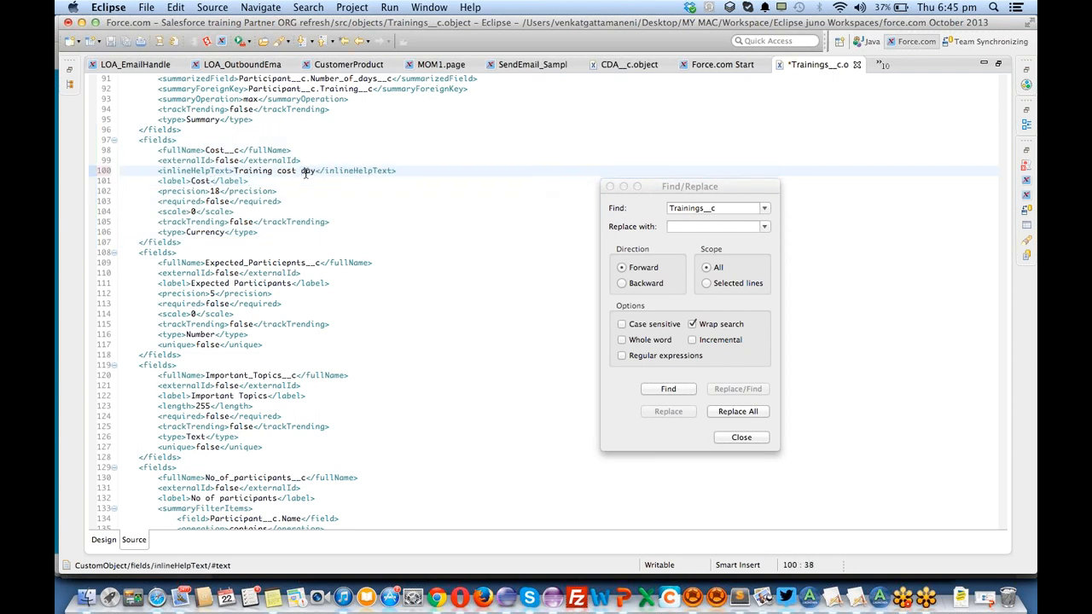
text(/)
key(BackSpace)
key(super+s)
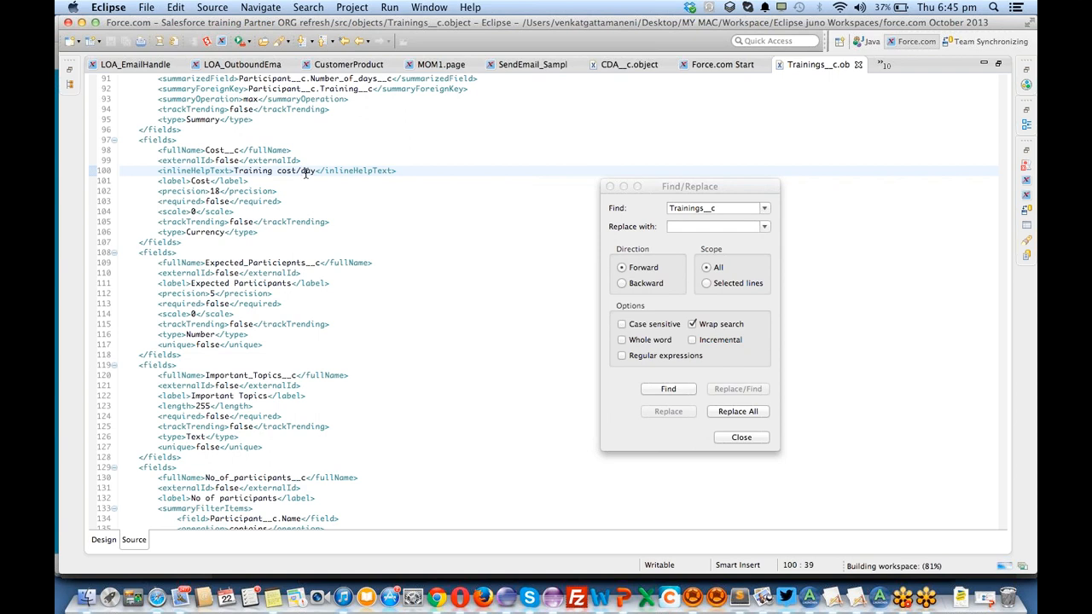
key(super+Tab)
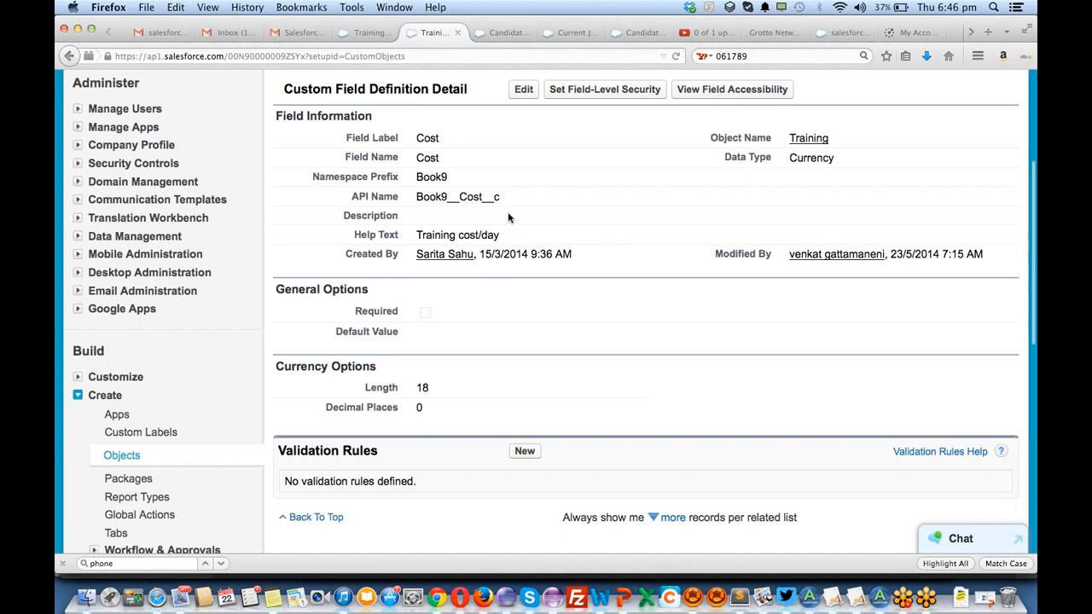
scroll(508, 216, up, 5)
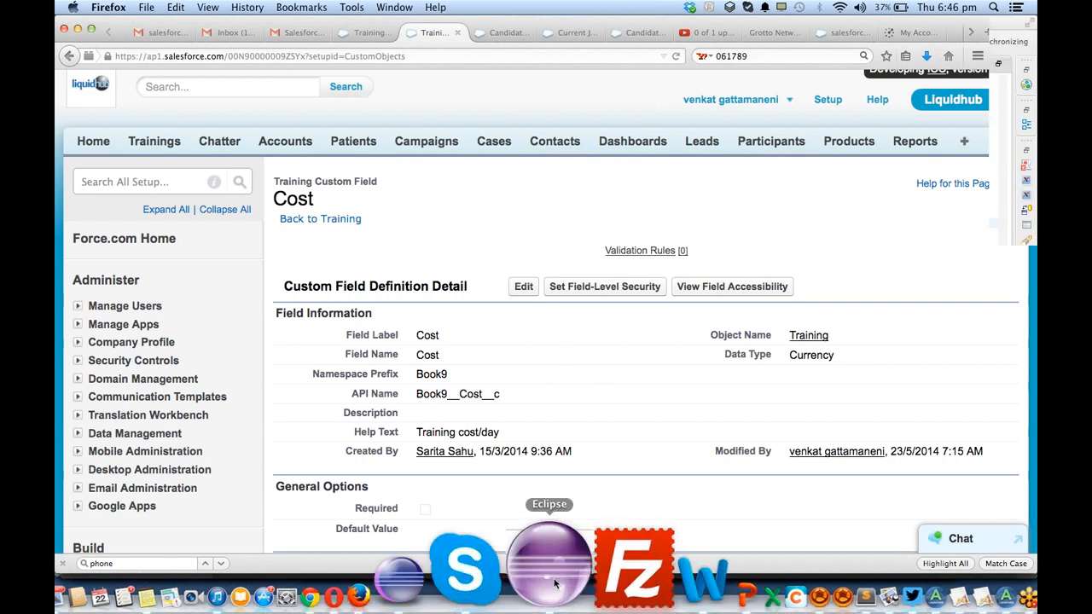
click(543, 522)
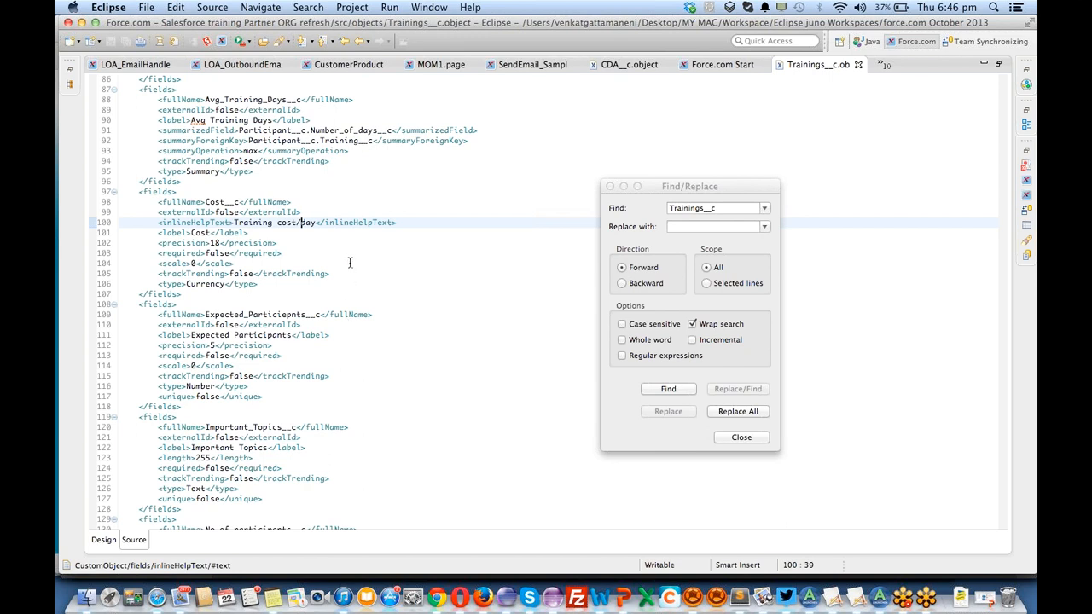
key(super+Tab)
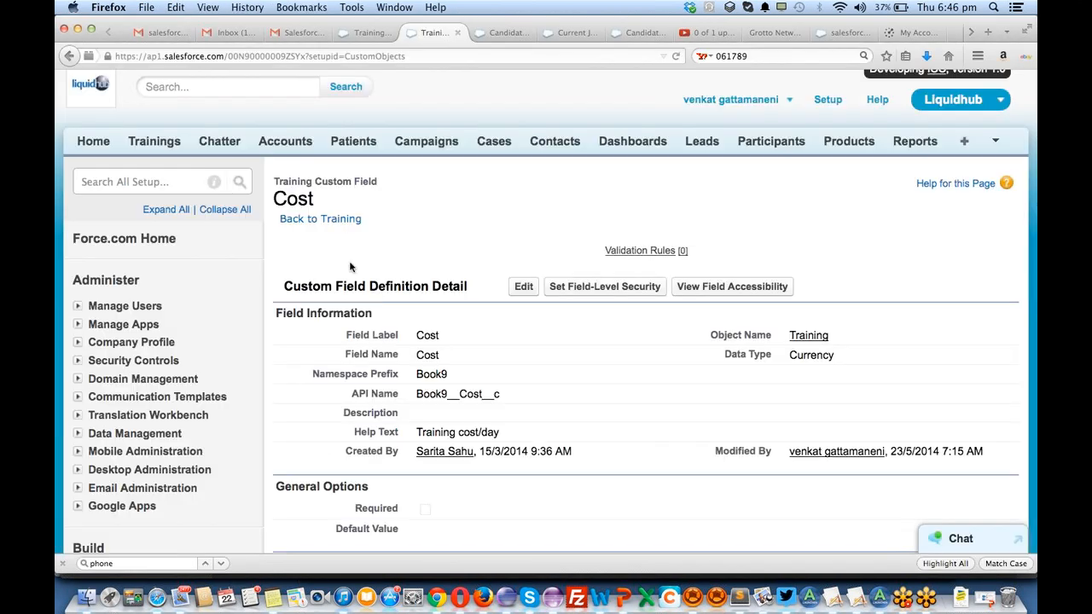
- Edit the Cost field's Help Text to 'Training cost per day modifued by' plus a name, and save
click(523, 290)
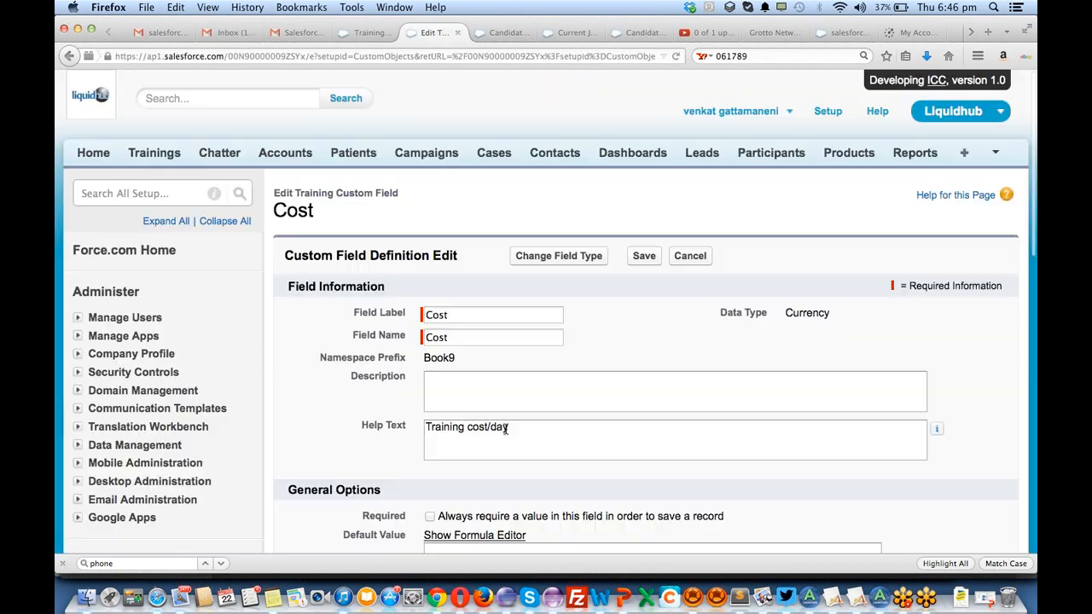
click(491, 427)
key(BackSpace)
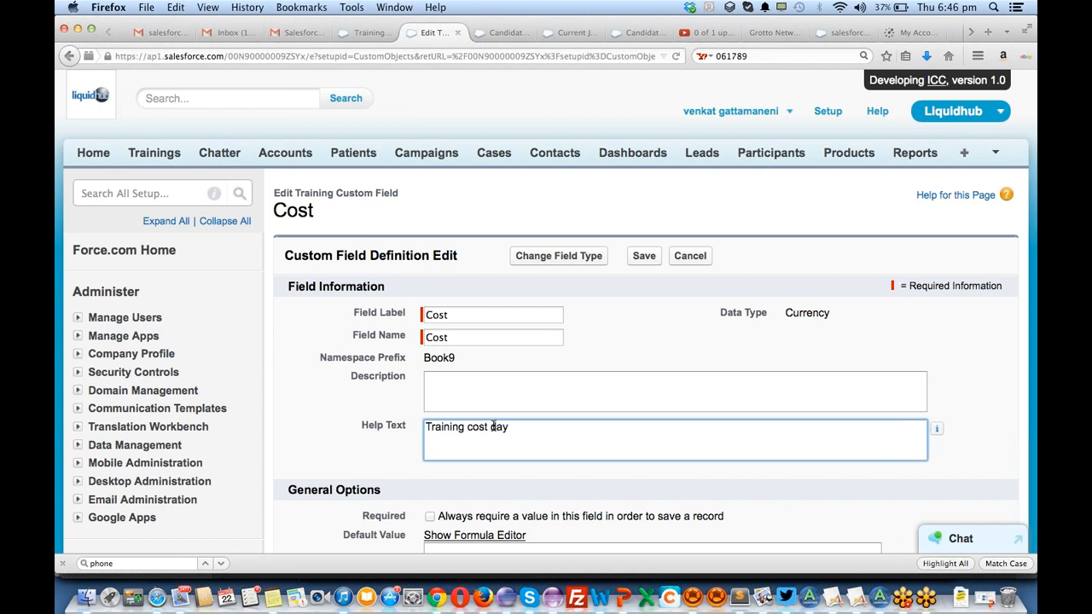
text(per day modifued by venkat)
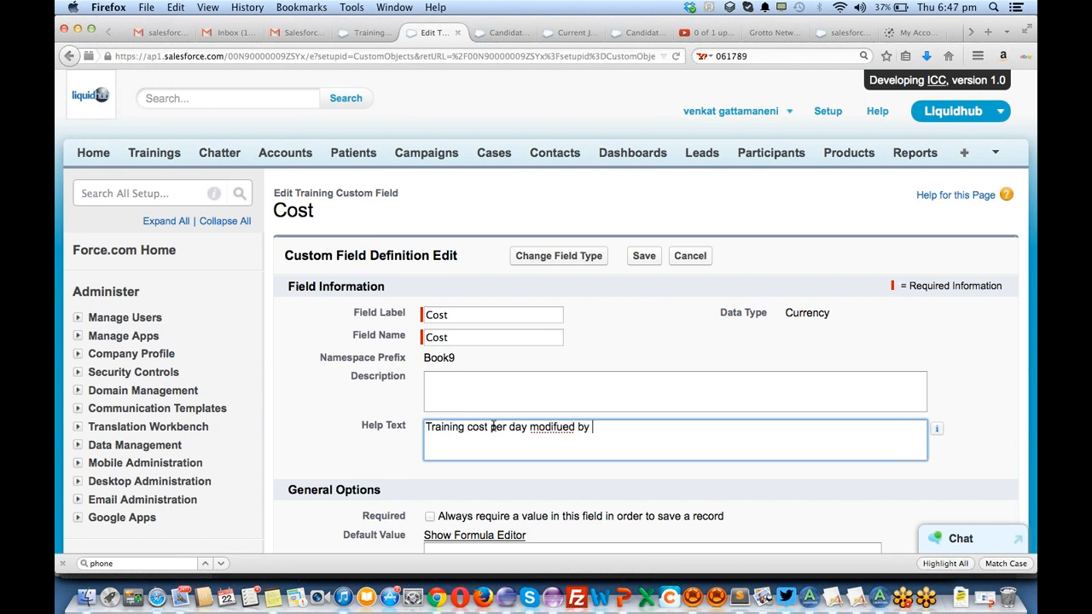
click(652, 256)
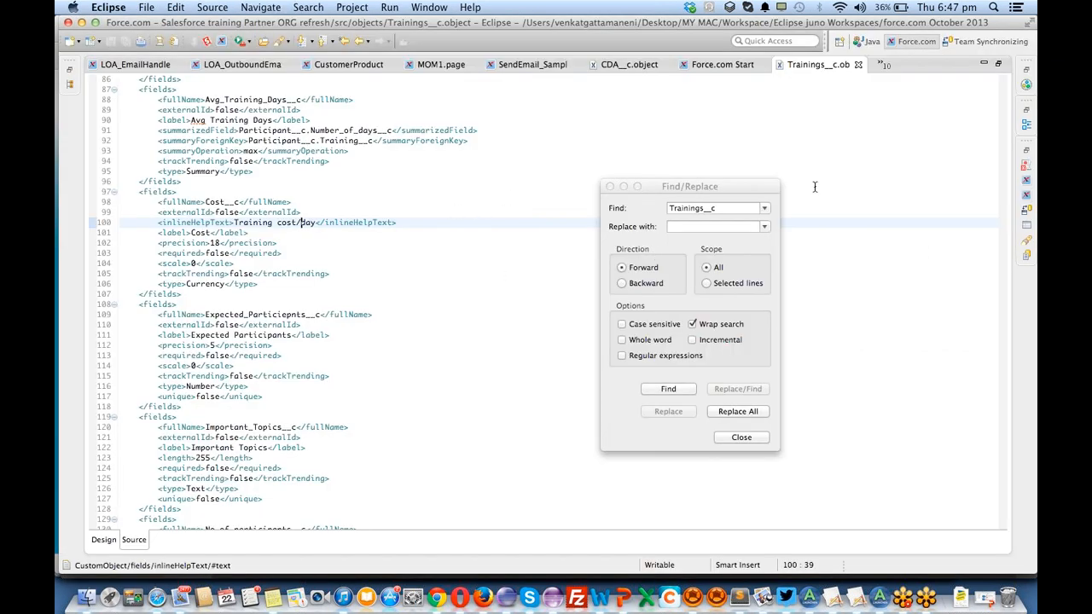
- Run Force.com > Synchronize with Server on Trainings__c.object and accept the Team Synchronizing perspective
right_click(474, 205)
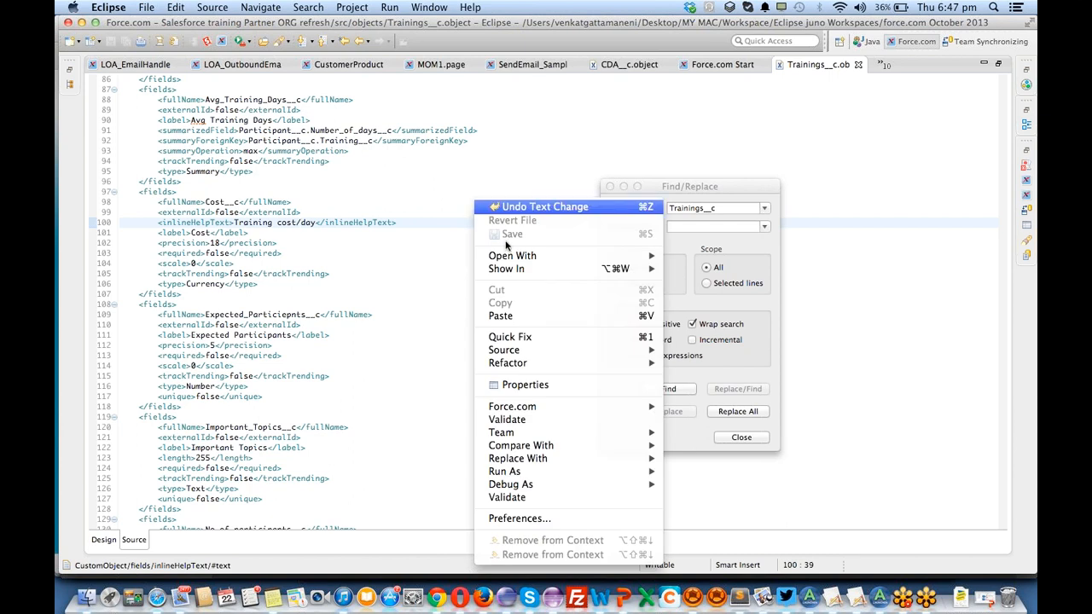
mouse_move(582, 407)
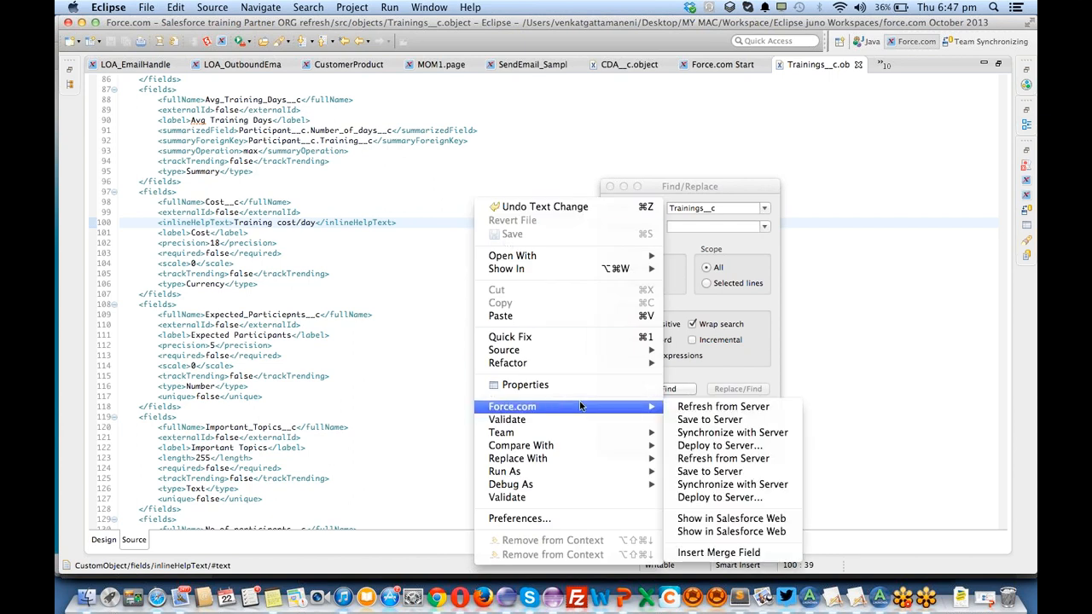
click(709, 431)
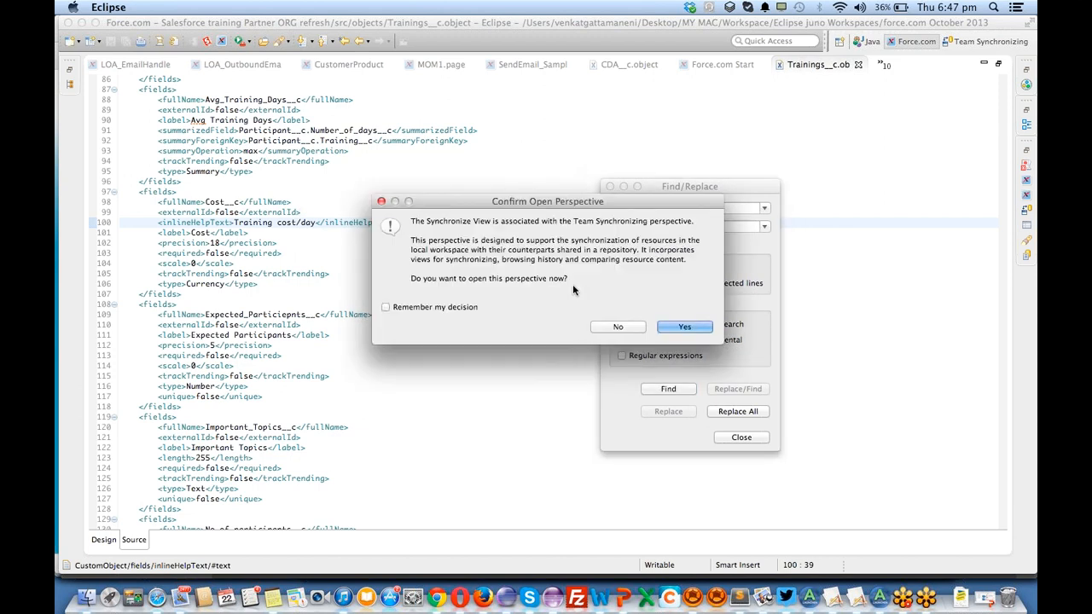
click(685, 327)
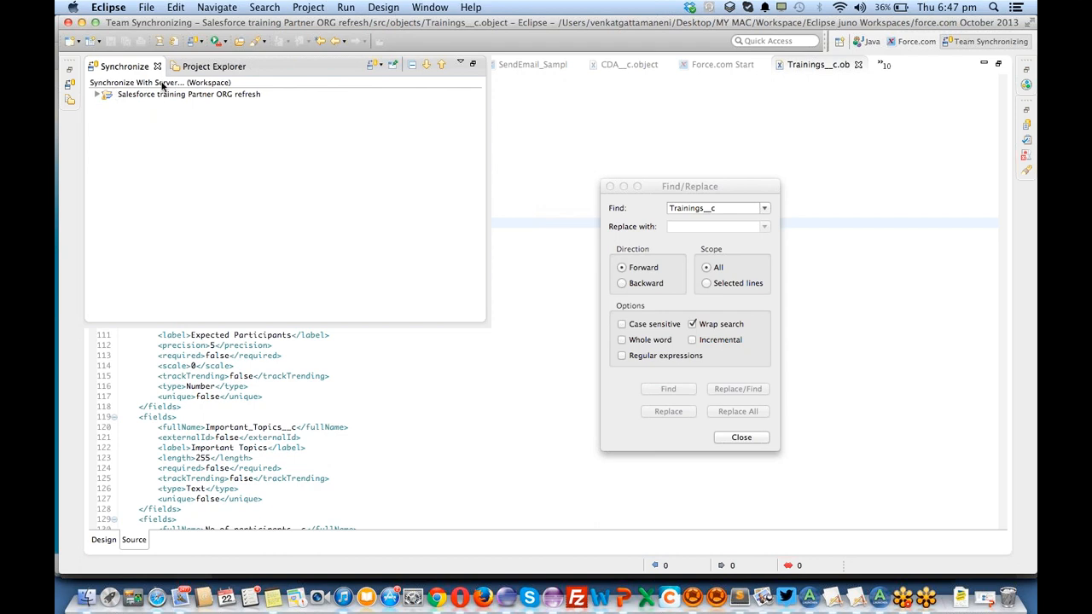
- Open a Text Compare of Trainings__c.object from the synchronized project and close the Find/Replace dialog
click(97, 96)
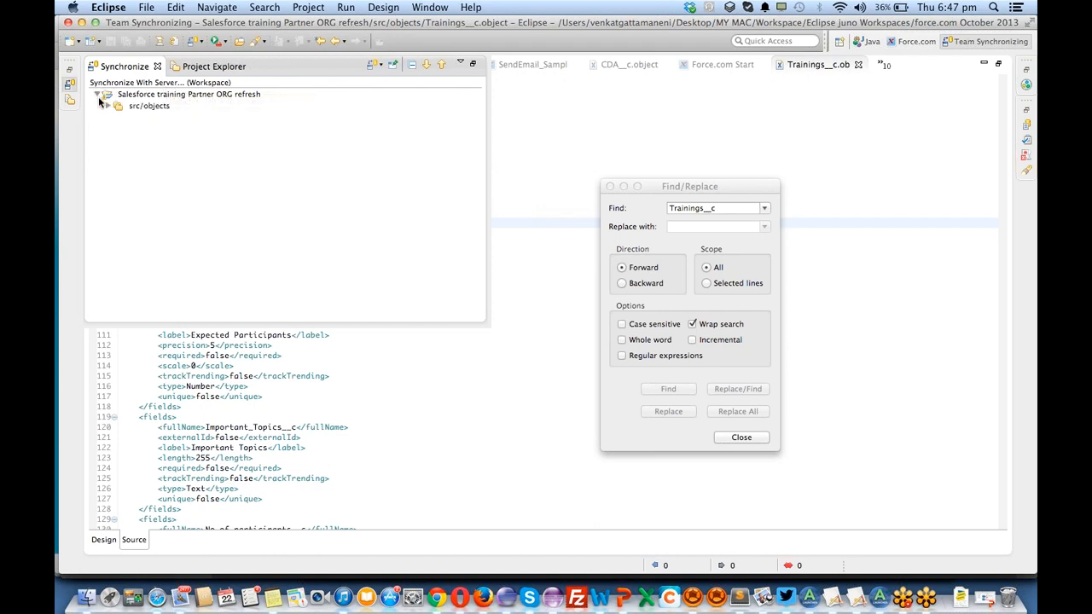
click(108, 105)
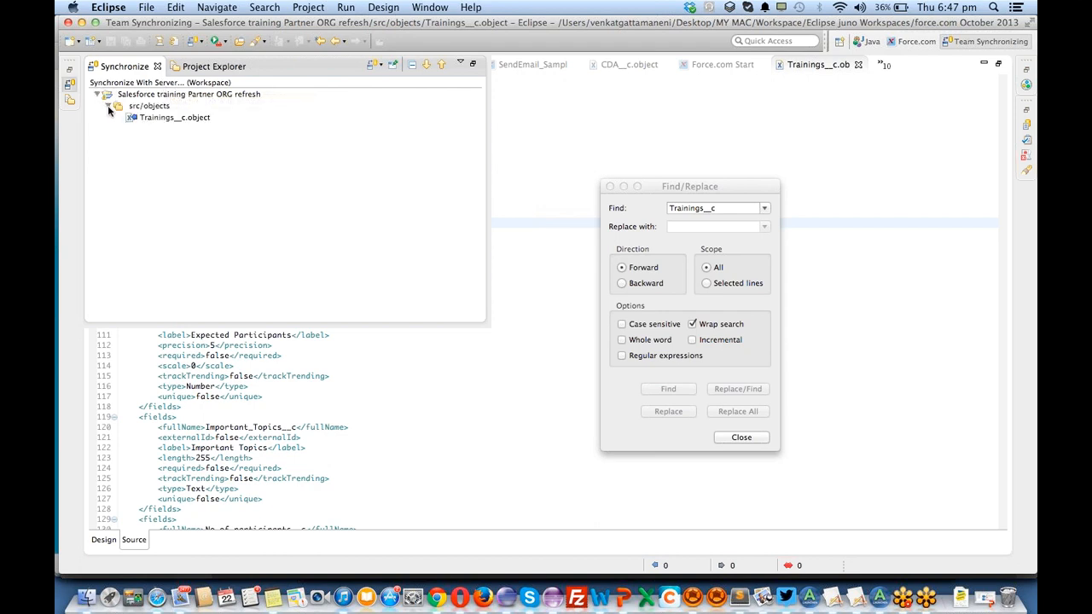
click(165, 118)
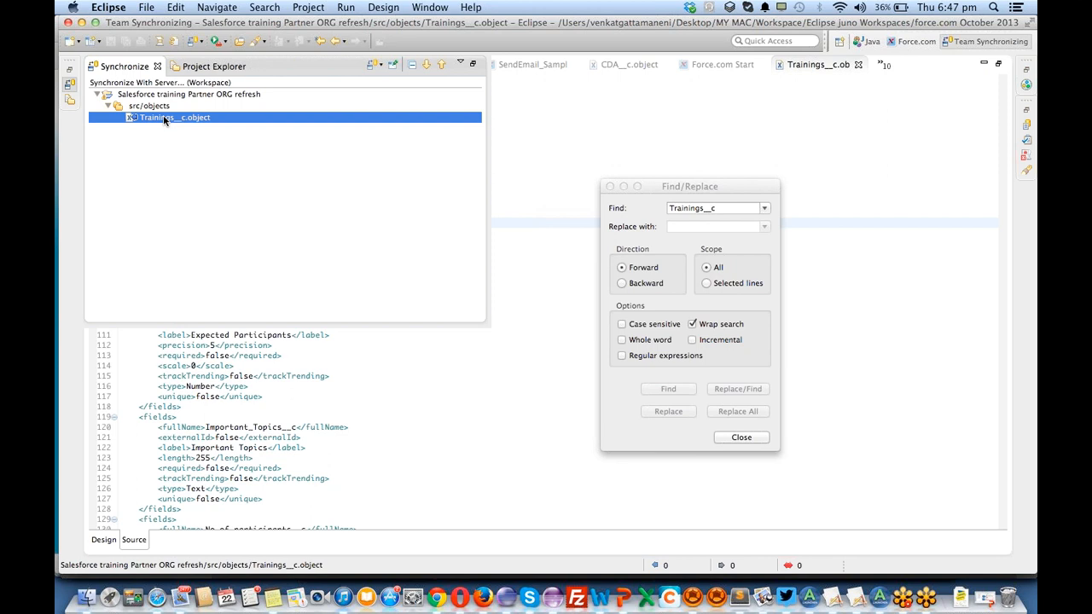
double_click(164, 118)
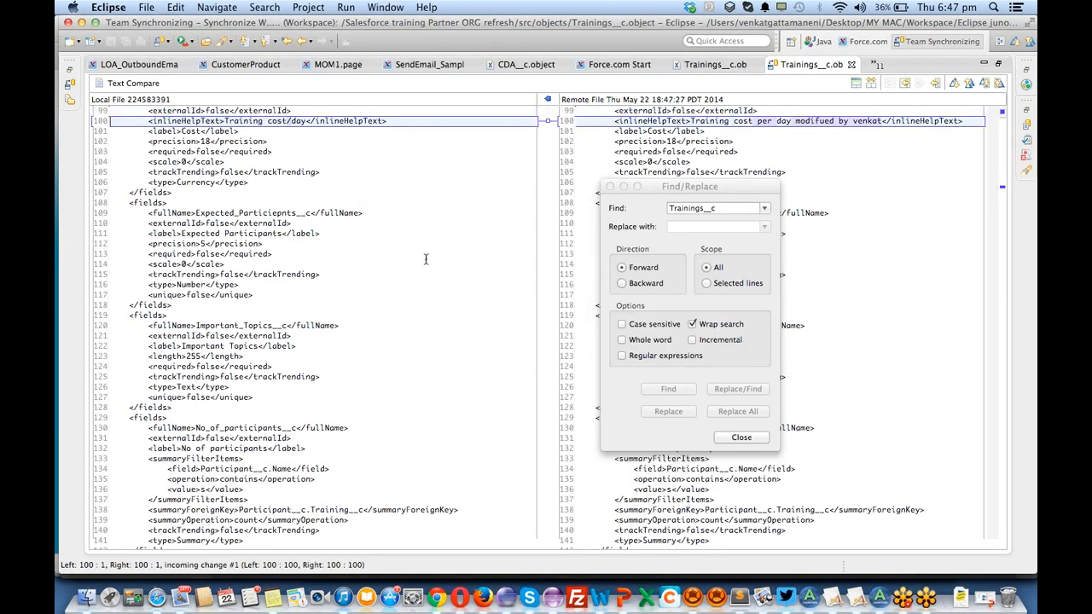
scroll(425, 259, up, 7)
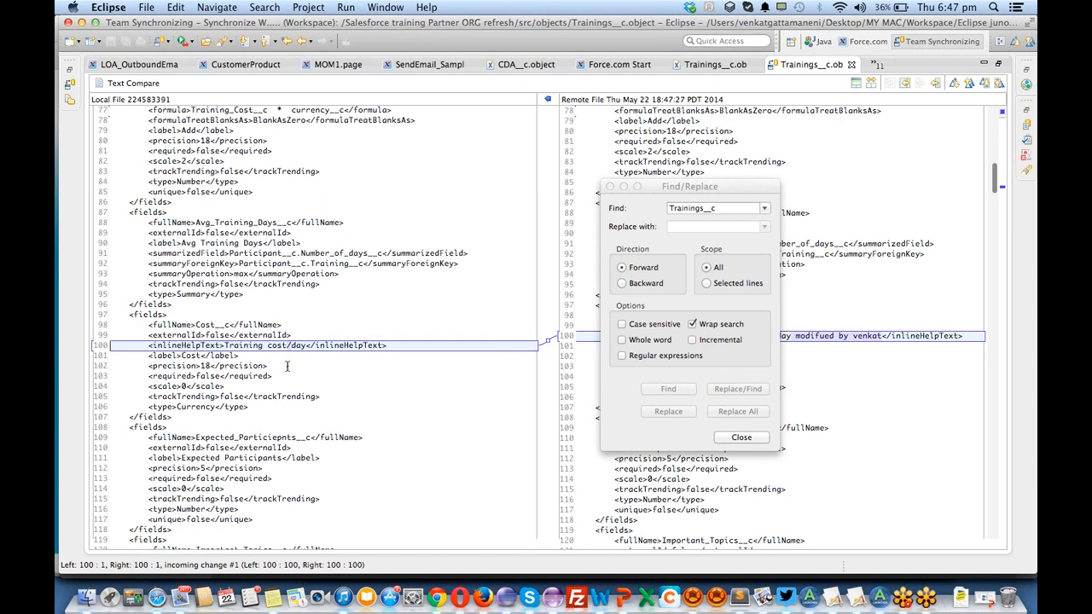
click(611, 188)
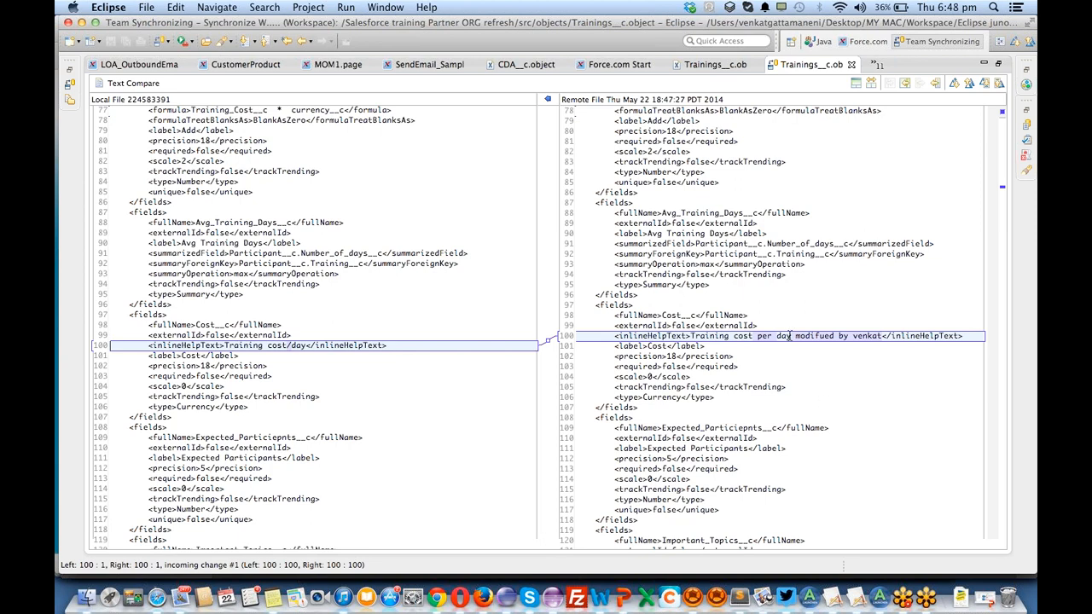
key(super+Tab)
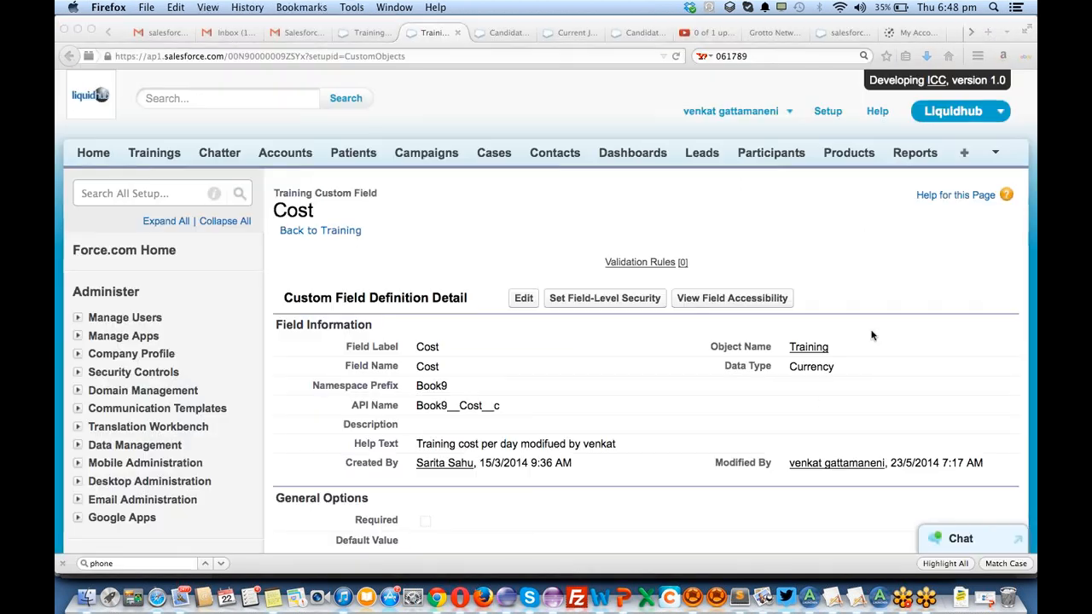
key(super+Tab)
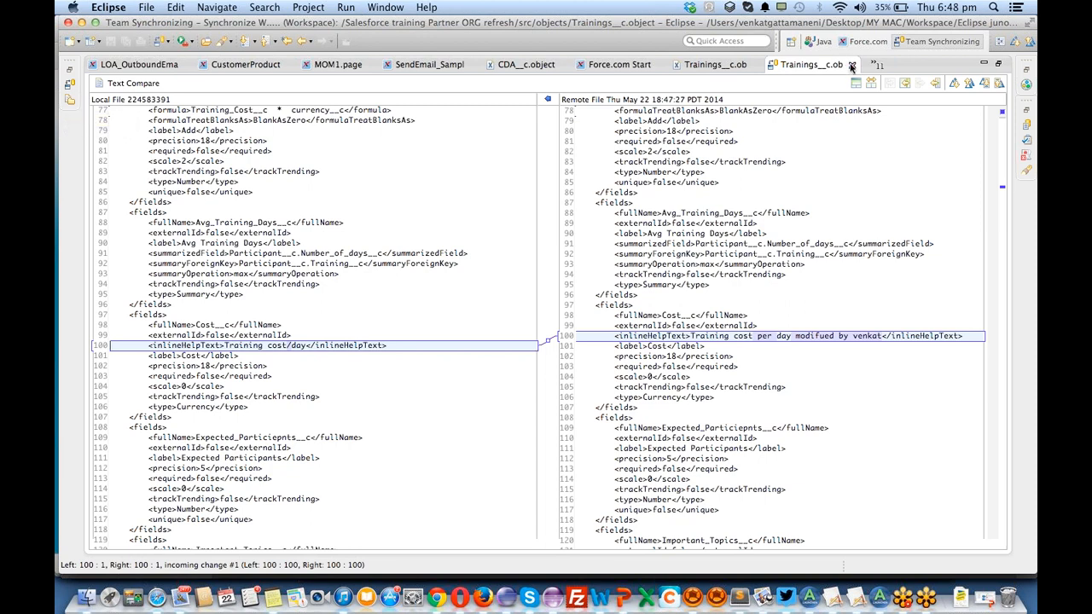
- Close the comparison and refresh Trainings__c.object from the Salesforce server via Force.com > Refresh from Server
click(852, 67)
right_click(479, 304)
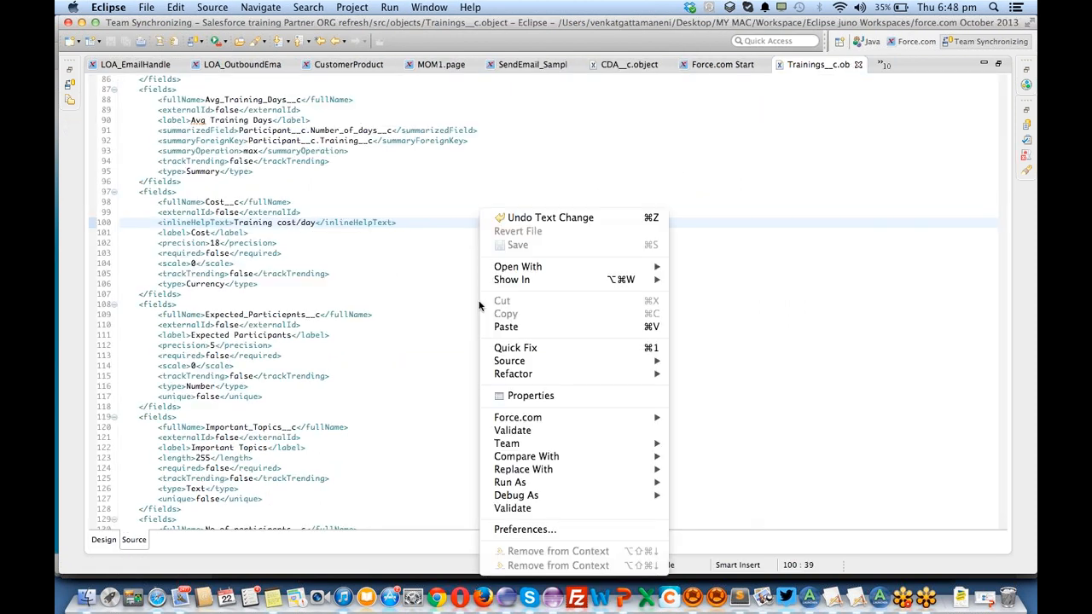
mouse_move(554, 419)
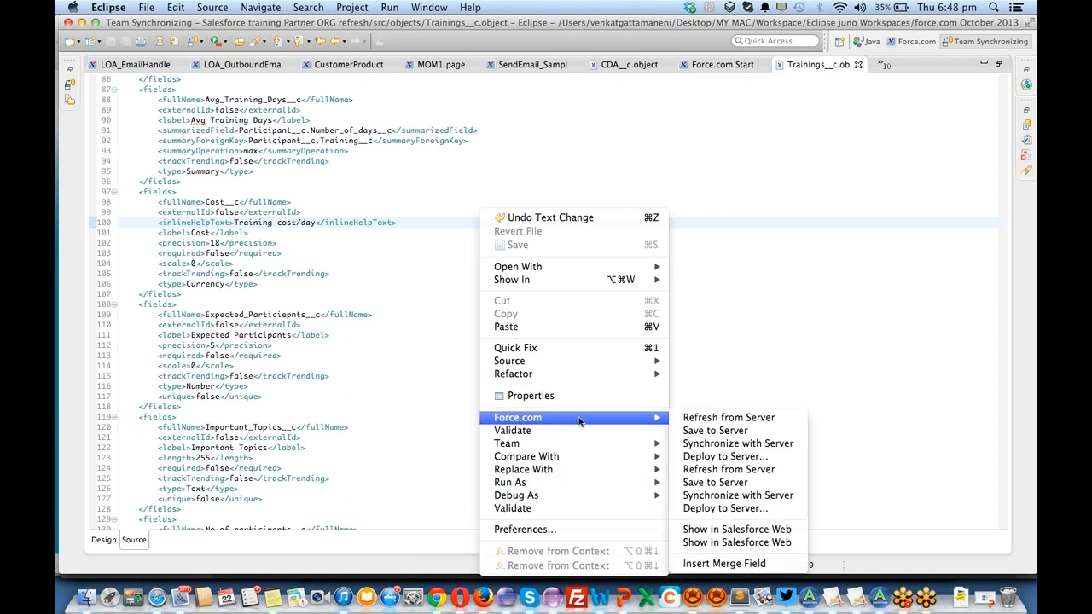
click(722, 420)
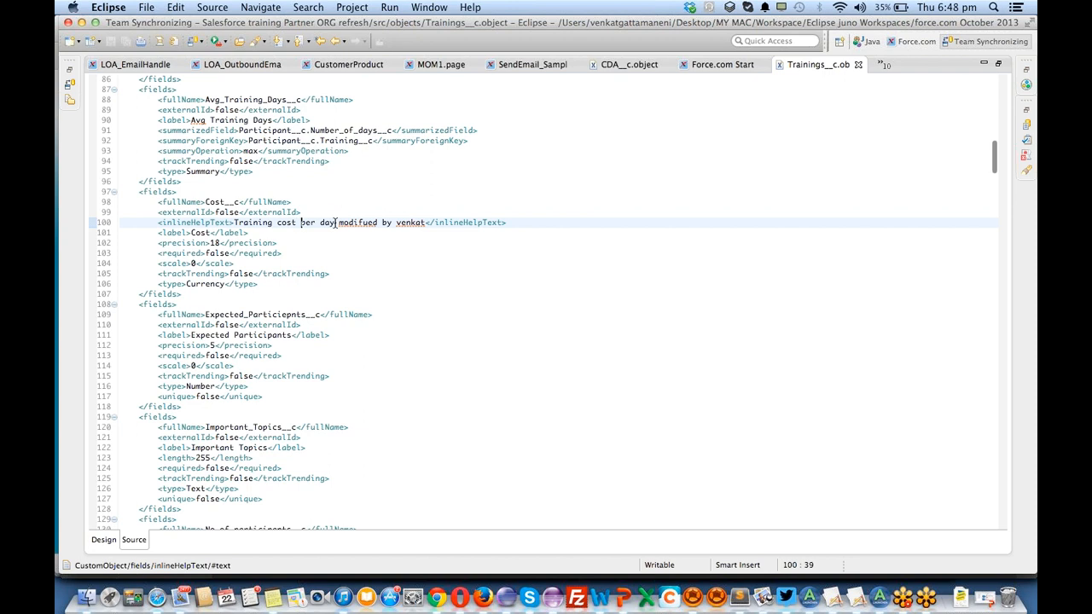
- Open Compare With > Local History for Trainings__c.object
right_click(474, 209)
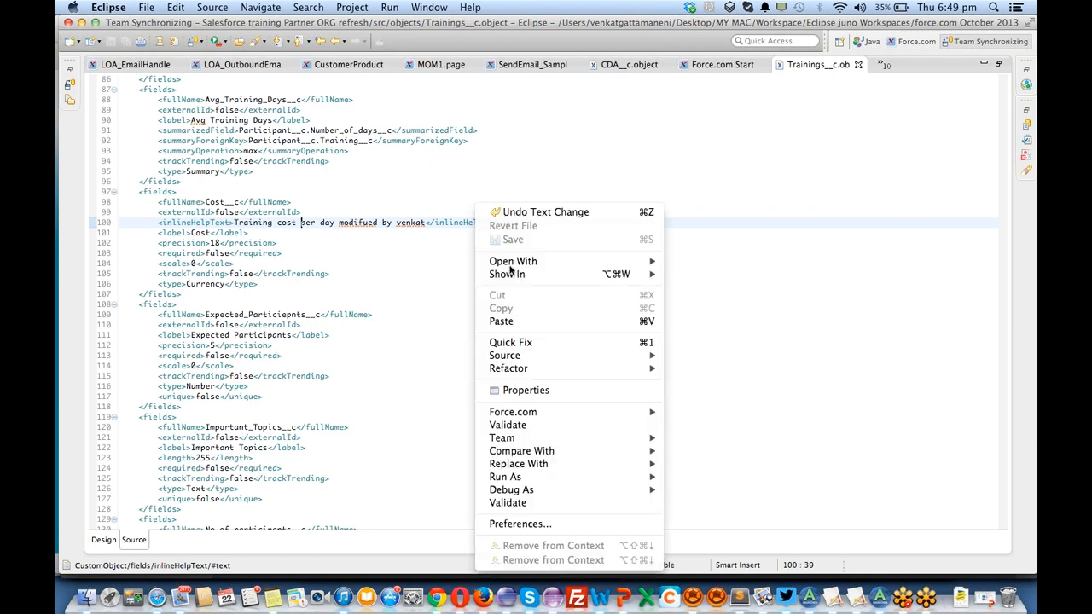
mouse_move(563, 411)
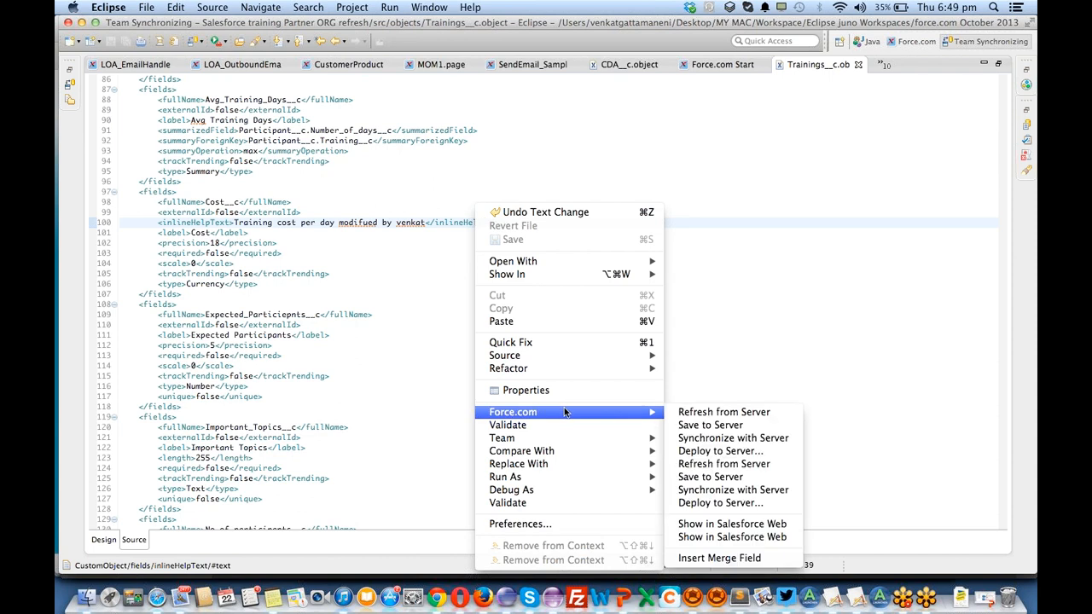
mouse_move(597, 452)
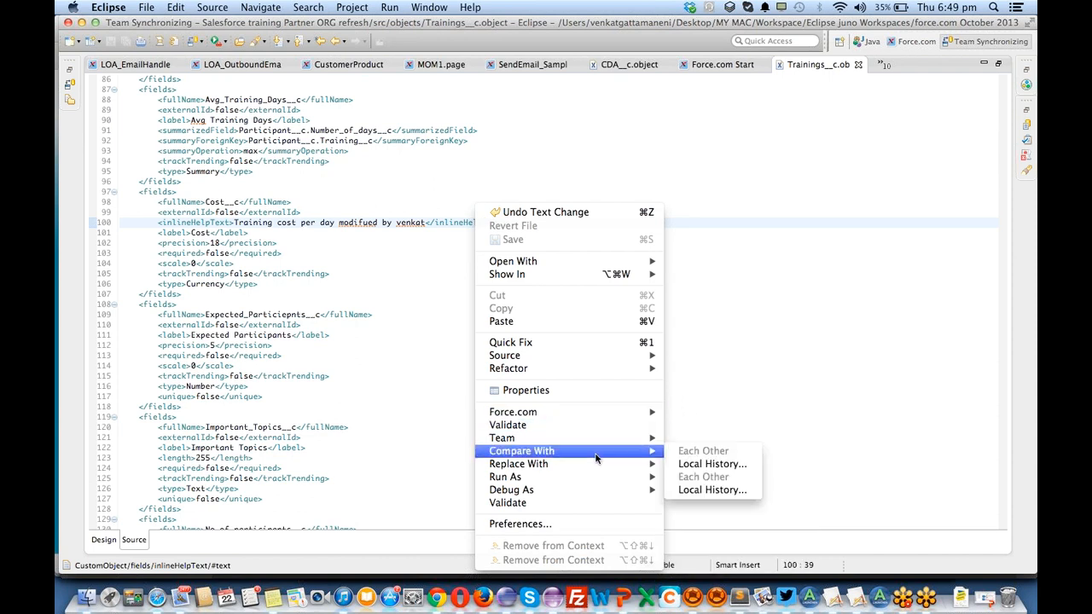
click(720, 465)
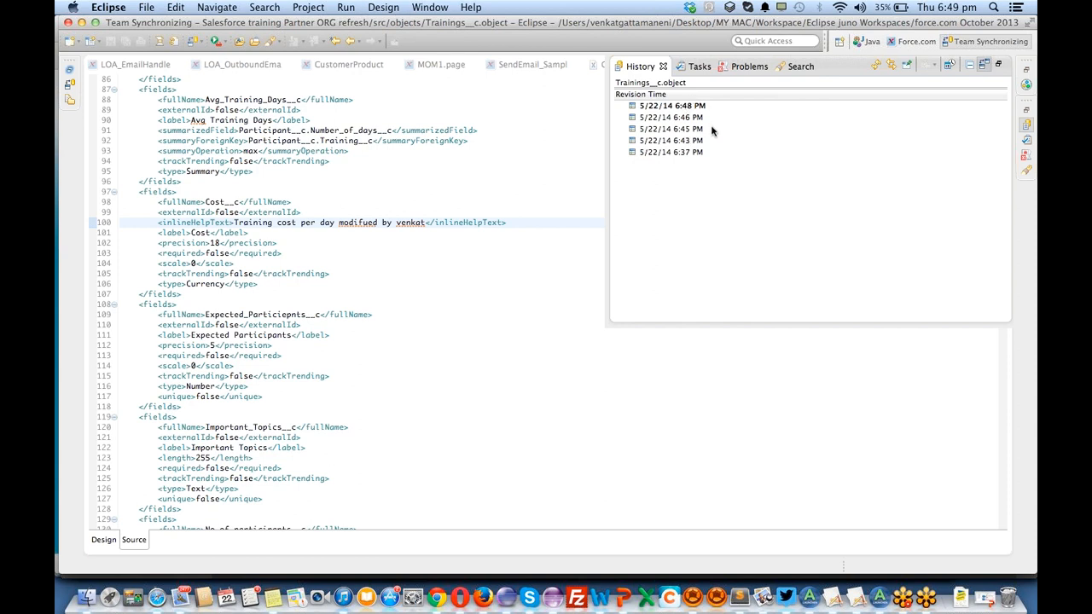
- Compare against the 6:37 PM revision, reviewing the Phone required and Cost help text differences
double_click(670, 152)
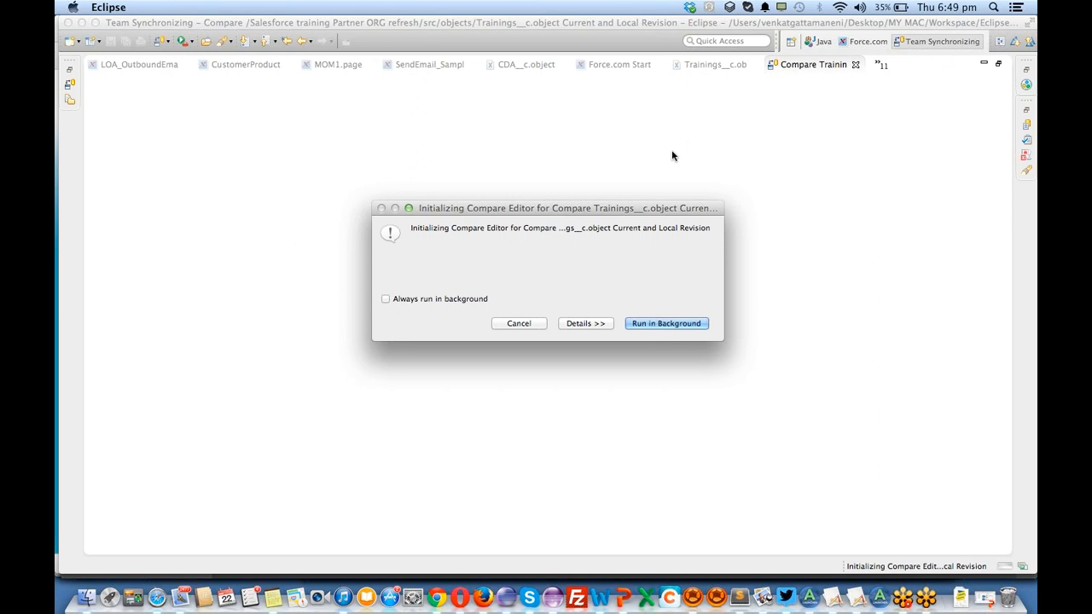
scroll(356, 270, up, 10)
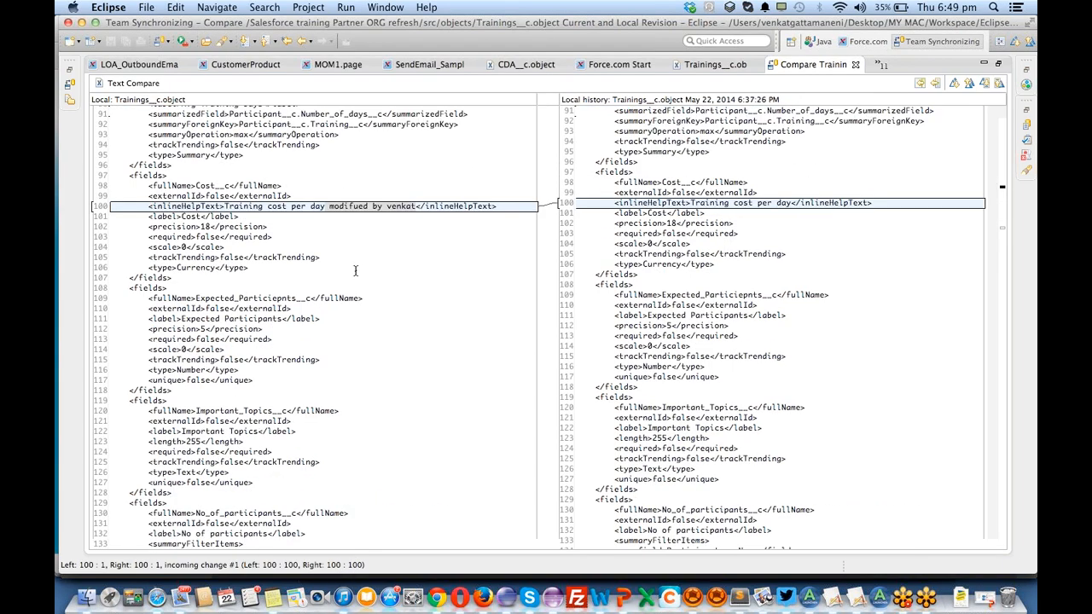
scroll(355, 271, down, 7)
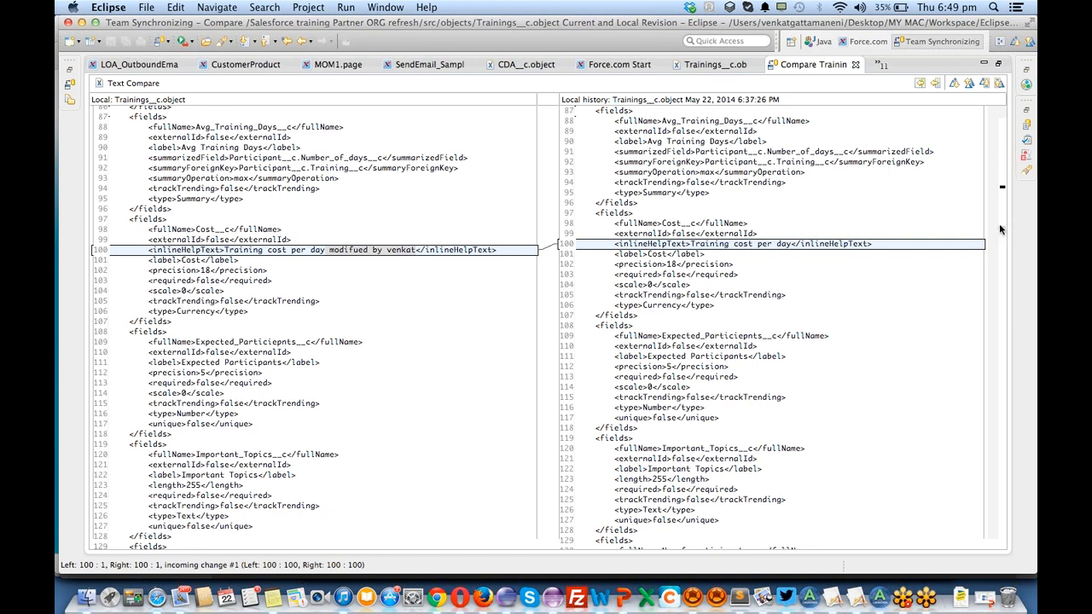
scroll(850, 297, up, 4)
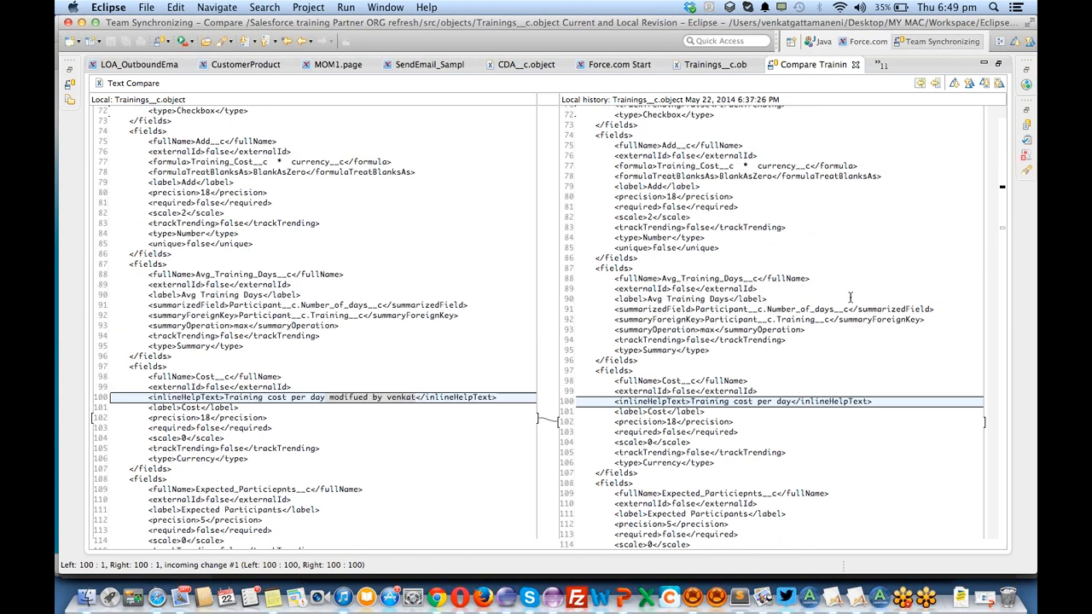
scroll(851, 297, up, 20)
scroll(850, 296, down, 20)
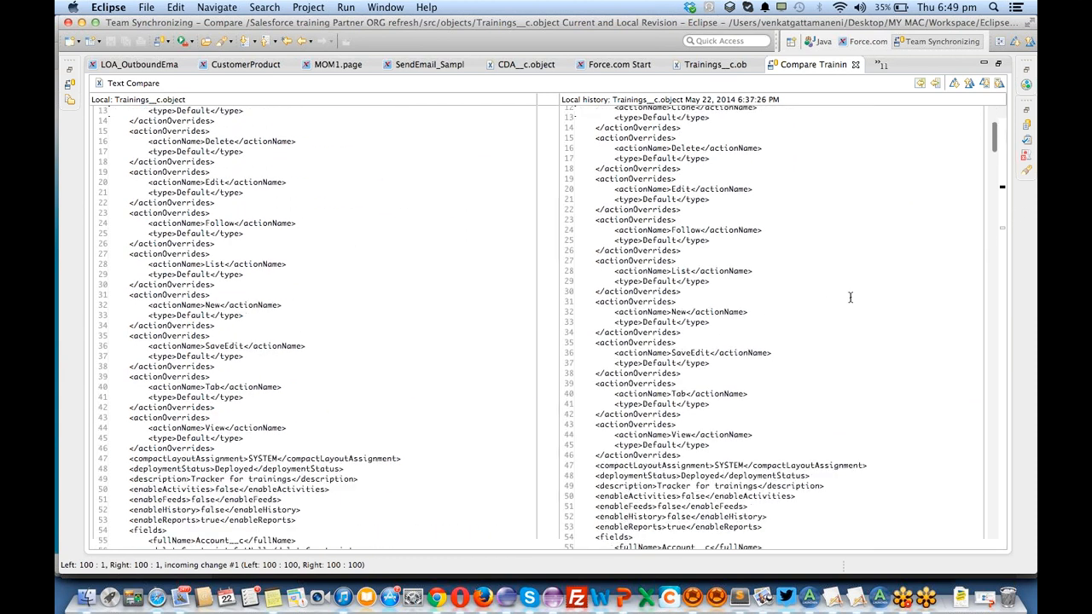
scroll(850, 296, down, 5)
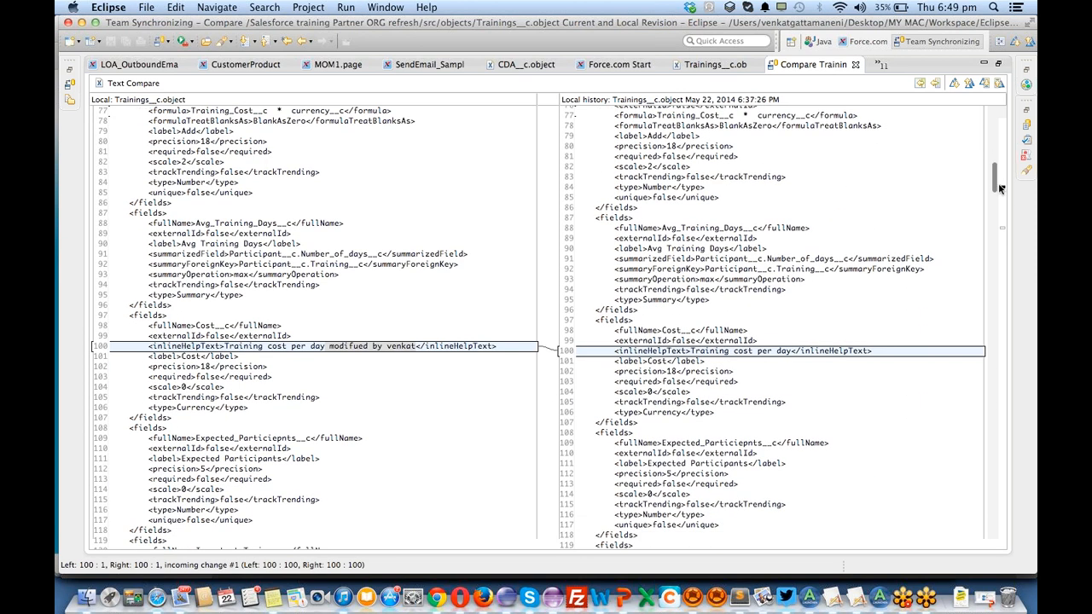
double_click(668, 348)
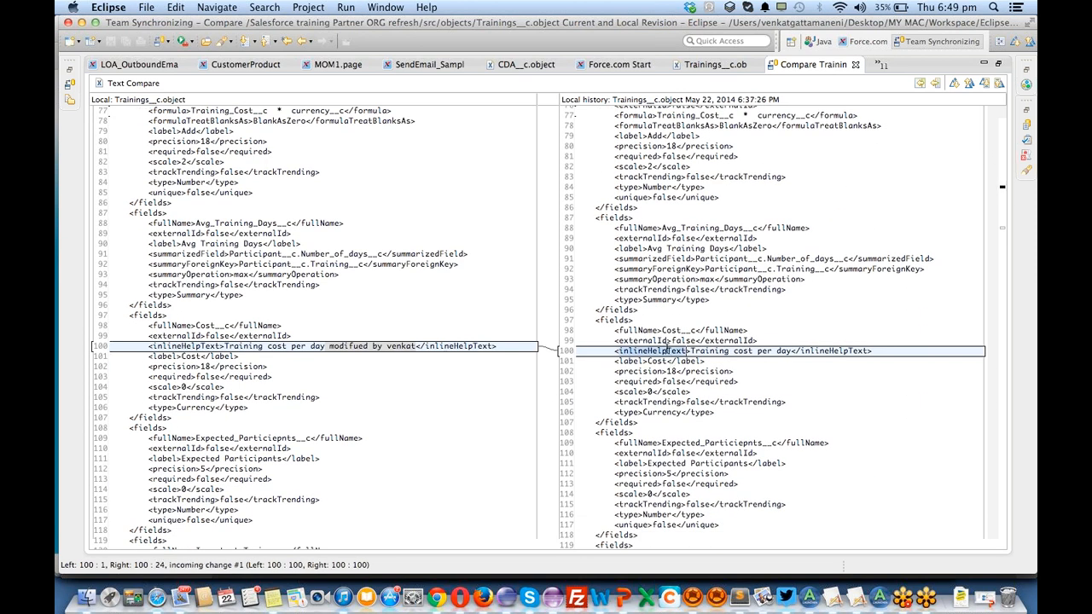
scroll(658, 252, down, 20)
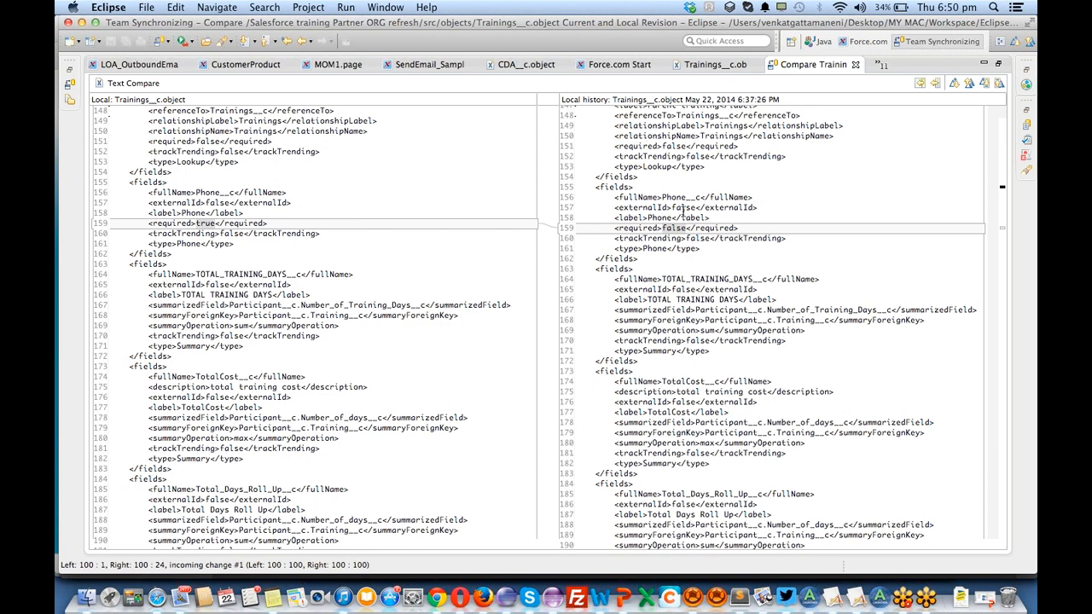
- Overwrite the current file with the 6:37 PM revision's text, save, and check Salesforce's Cost field
click(780, 277)
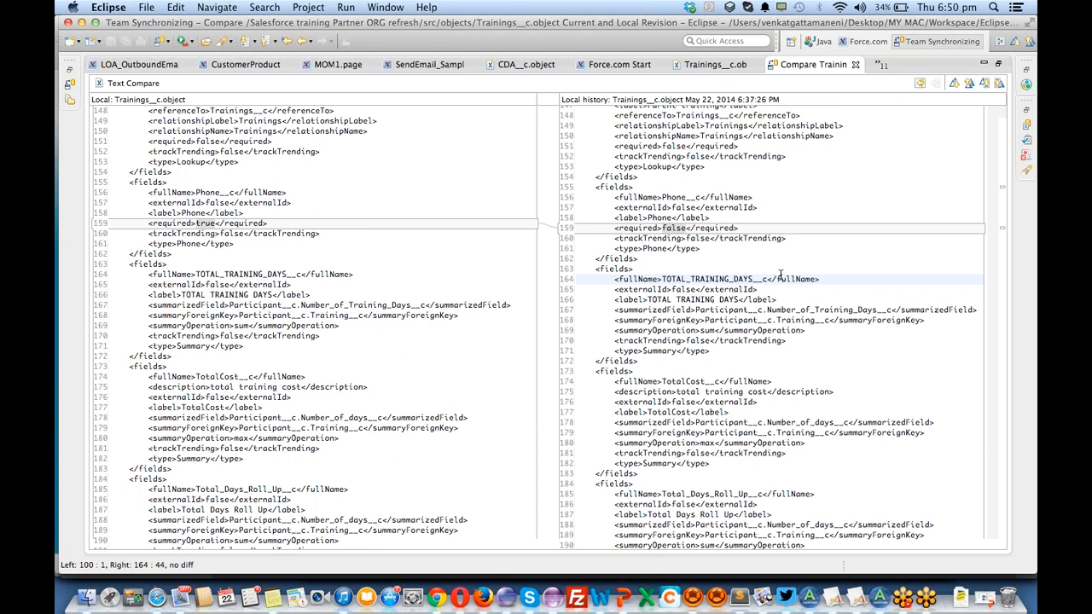
key(super+a)
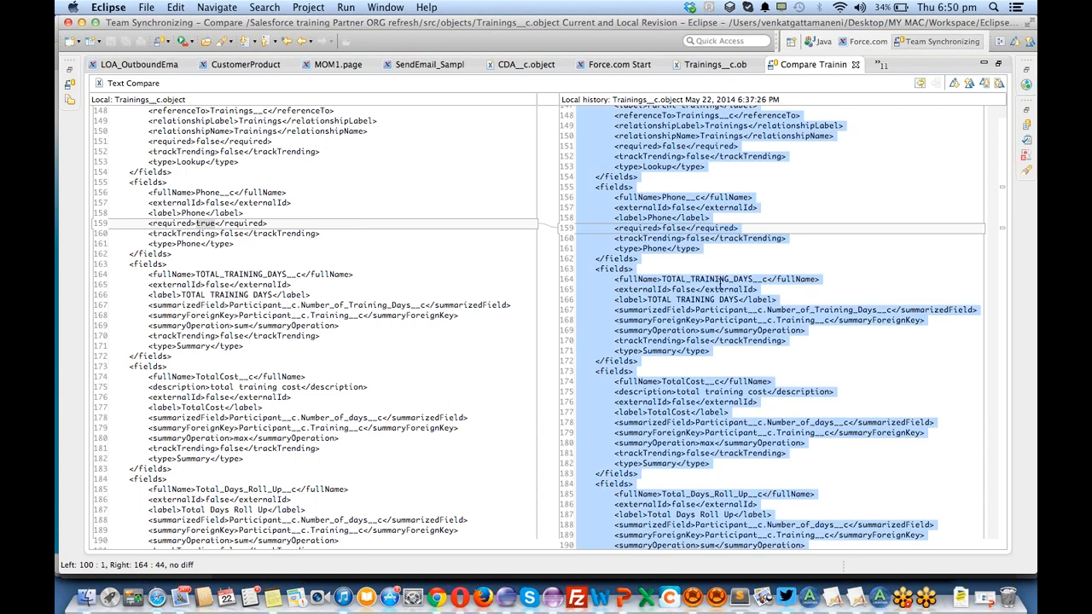
click(452, 273)
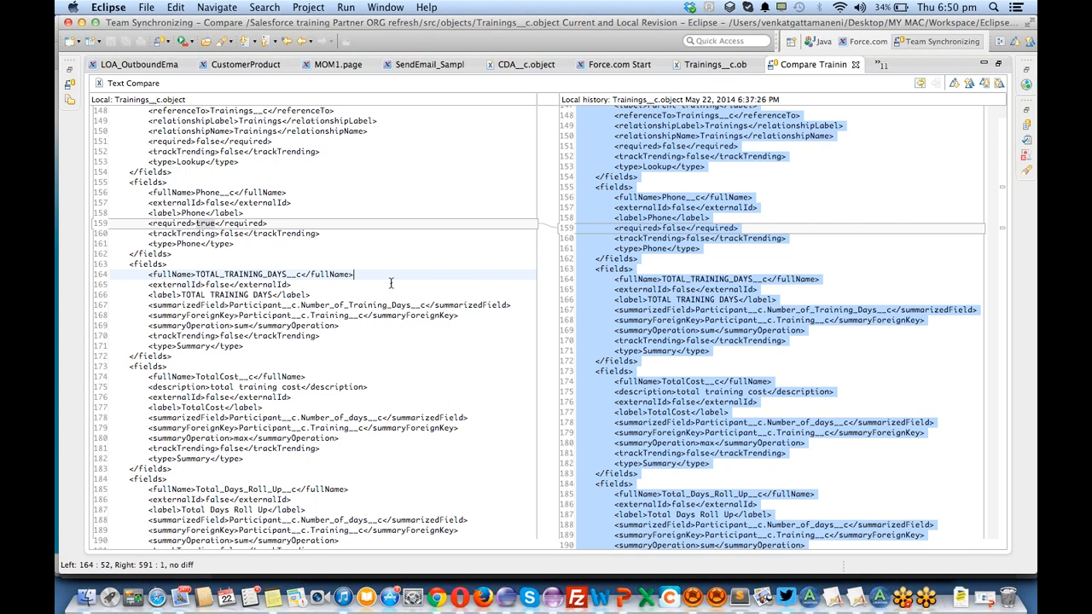
key(super+a)
key(super+v)
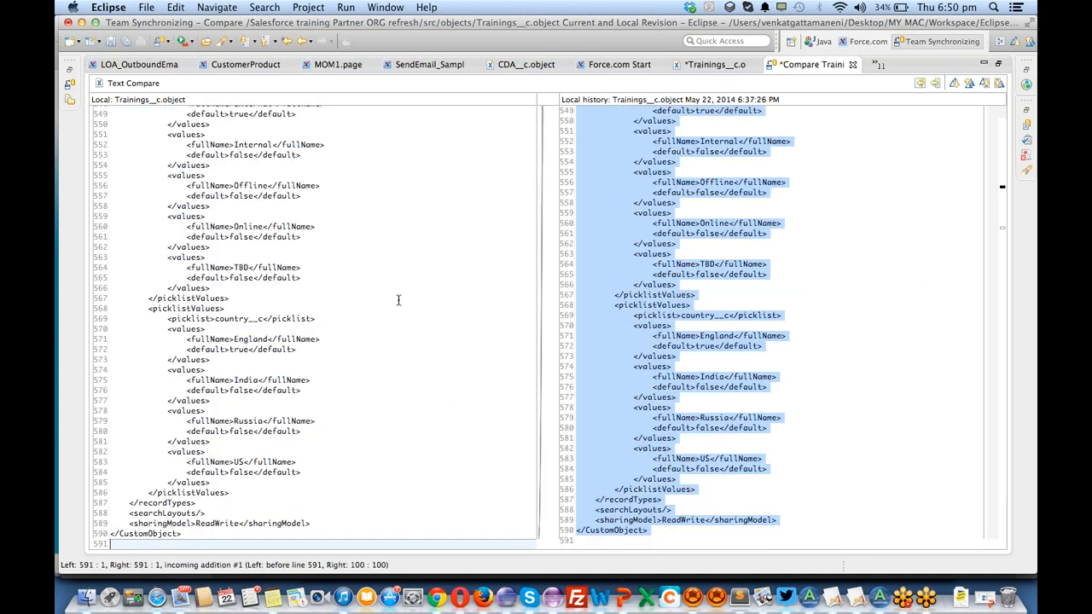
key(super+s)
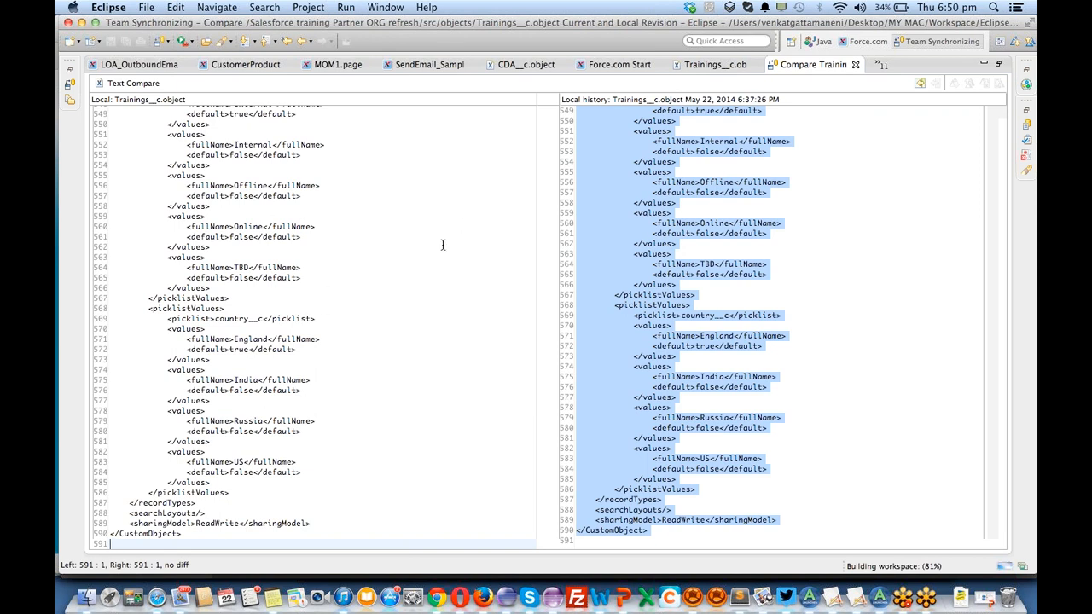
key(super+Tab)
scroll(525, 356, down, 4)
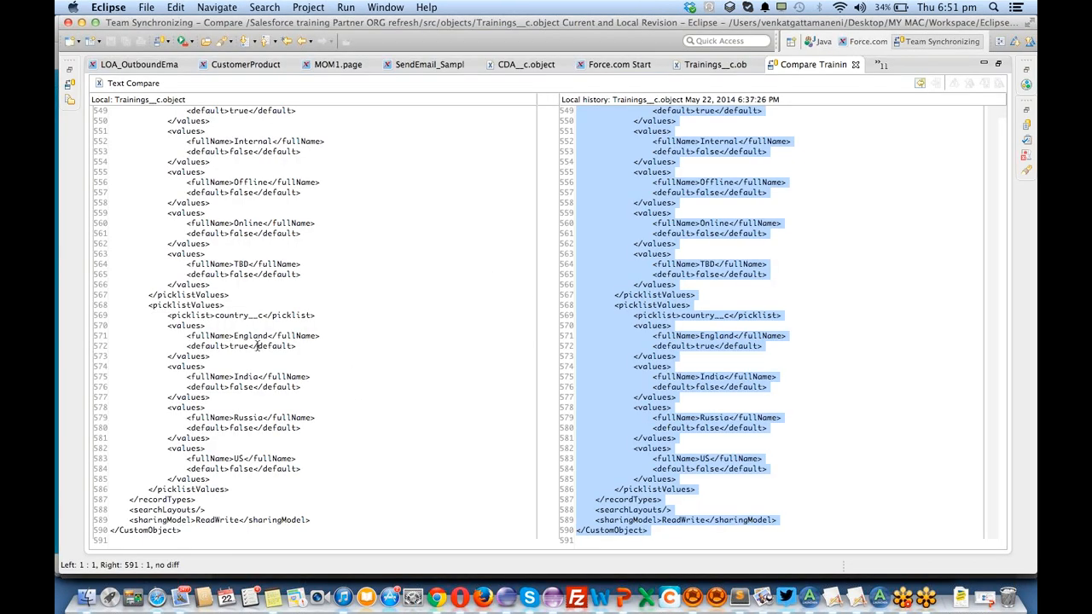
- Scroll the Cost field page to check that its Help Text reads 'Training cost per day'
scroll(257, 345, up, 10)
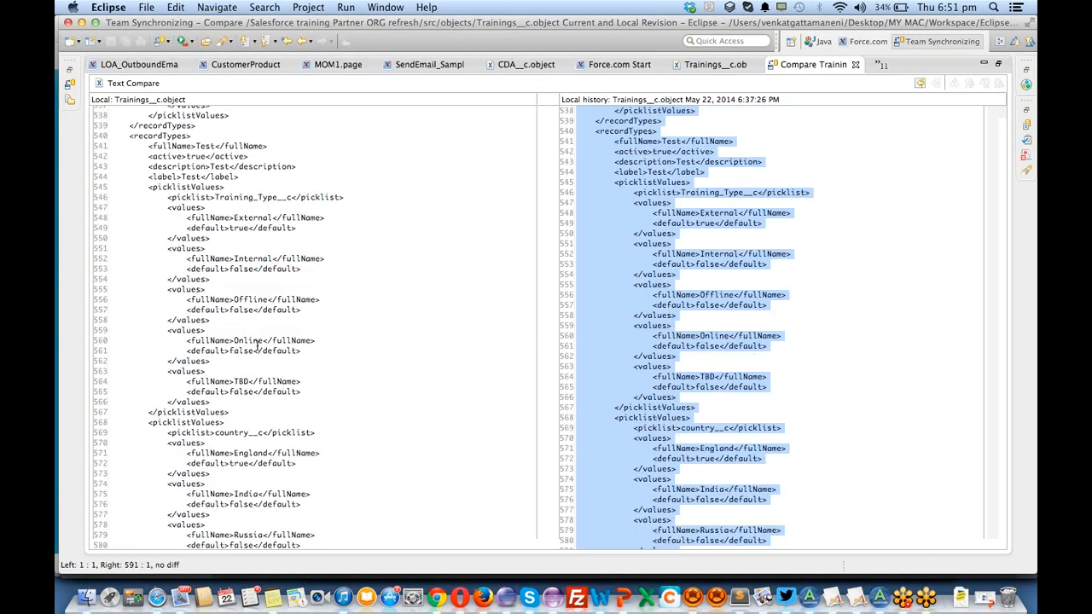
- Review the no-difference comparison with the 6:37 PM revision, then close it
scroll(256, 345, up, 20)
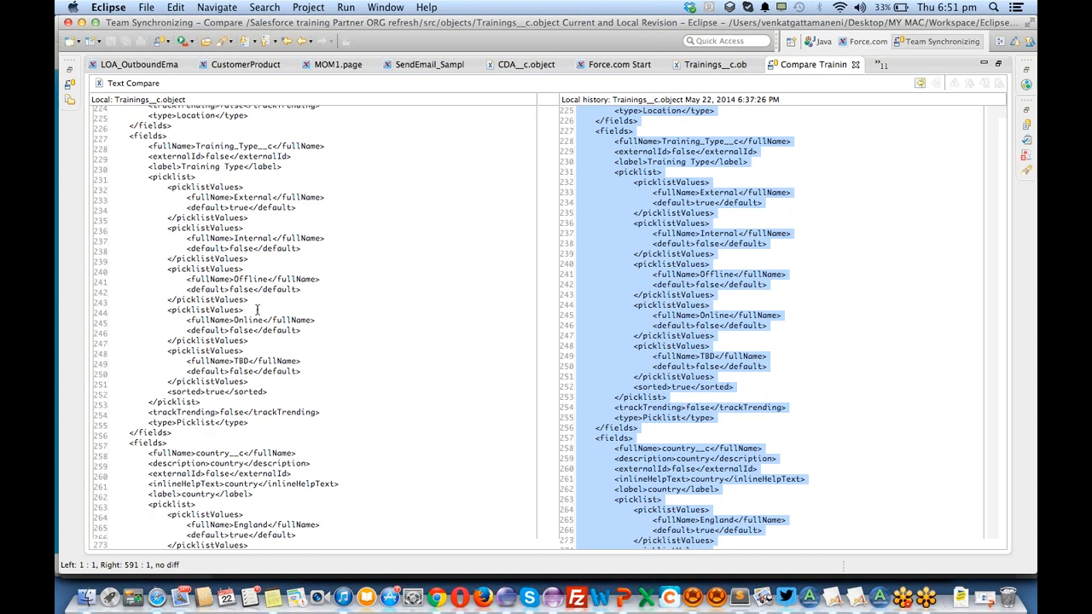
scroll(256, 311, up, 10)
click(332, 233)
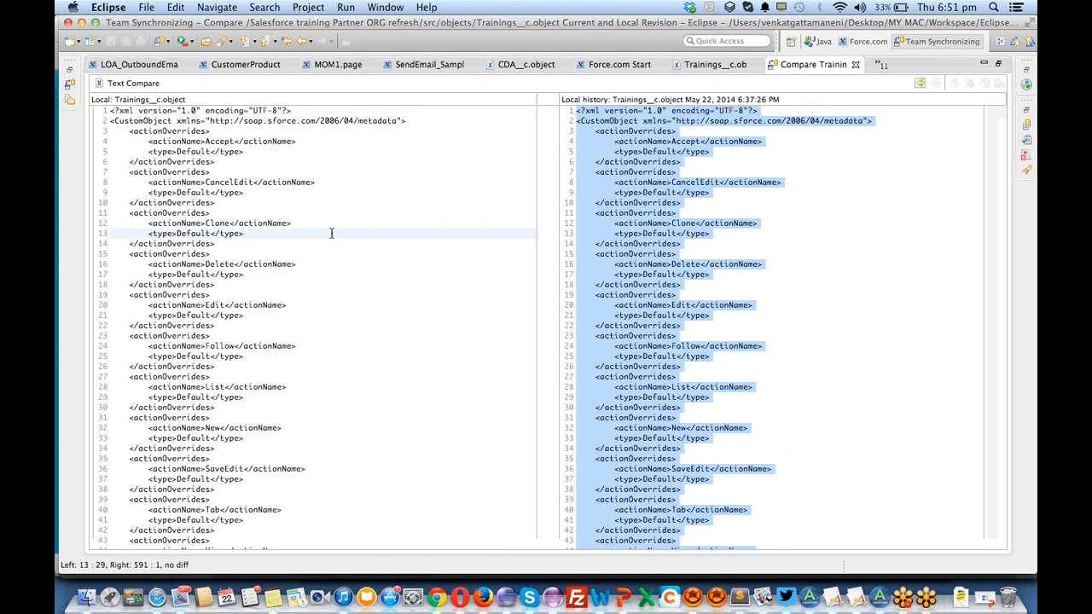
click(602, 213)
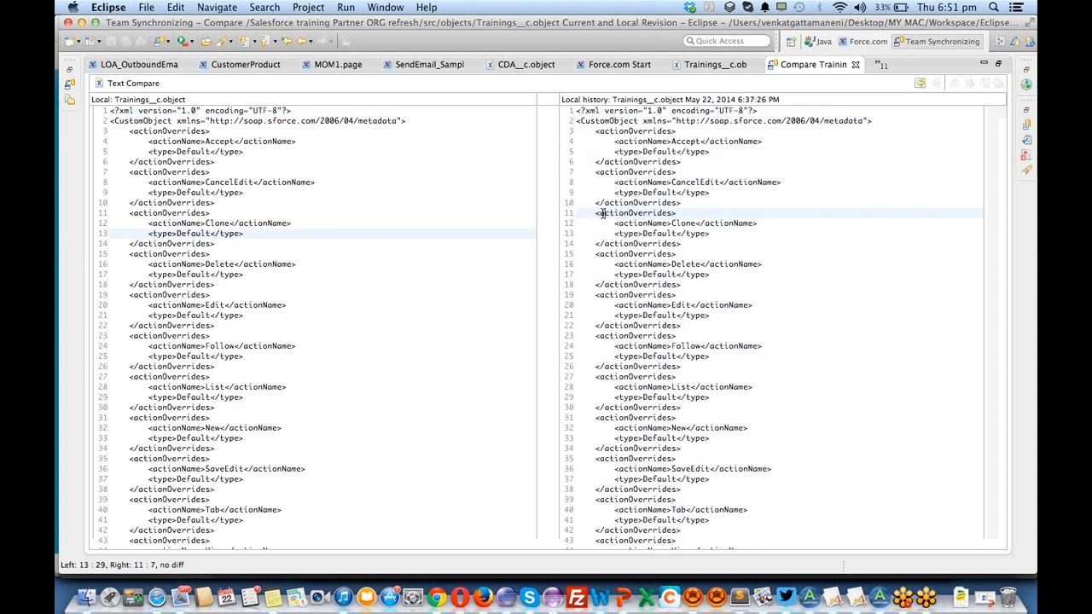
scroll(344, 242, down, 15)
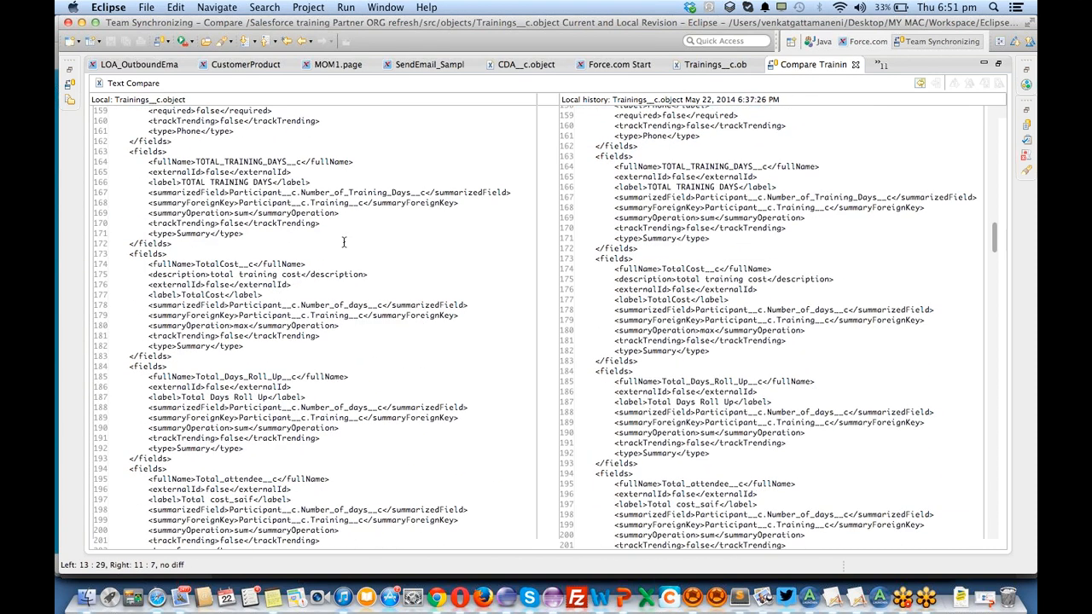
scroll(344, 243, down, 20)
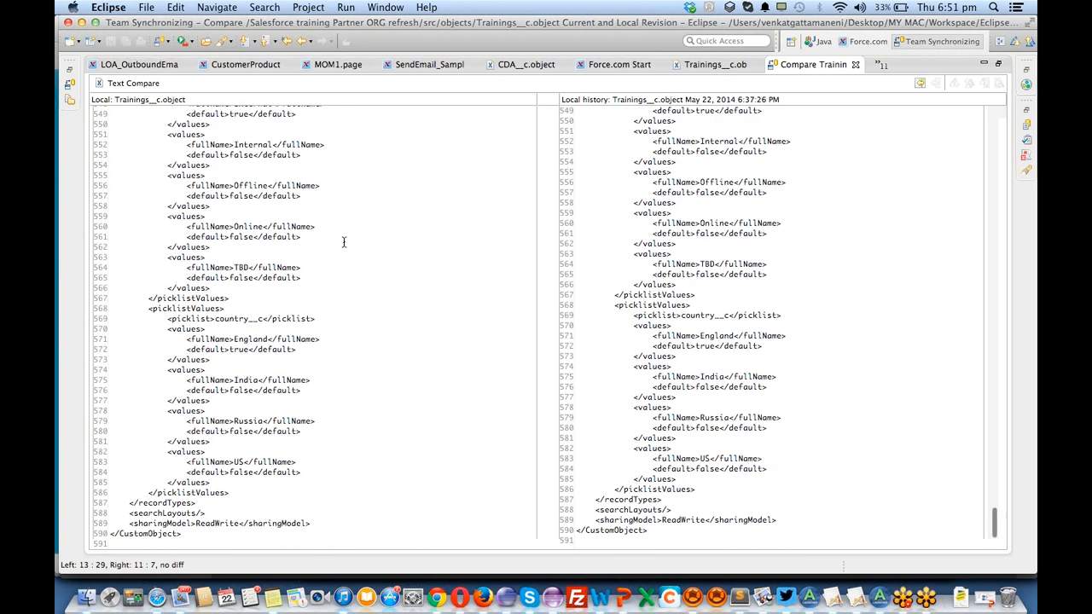
scroll(344, 242, up, 20)
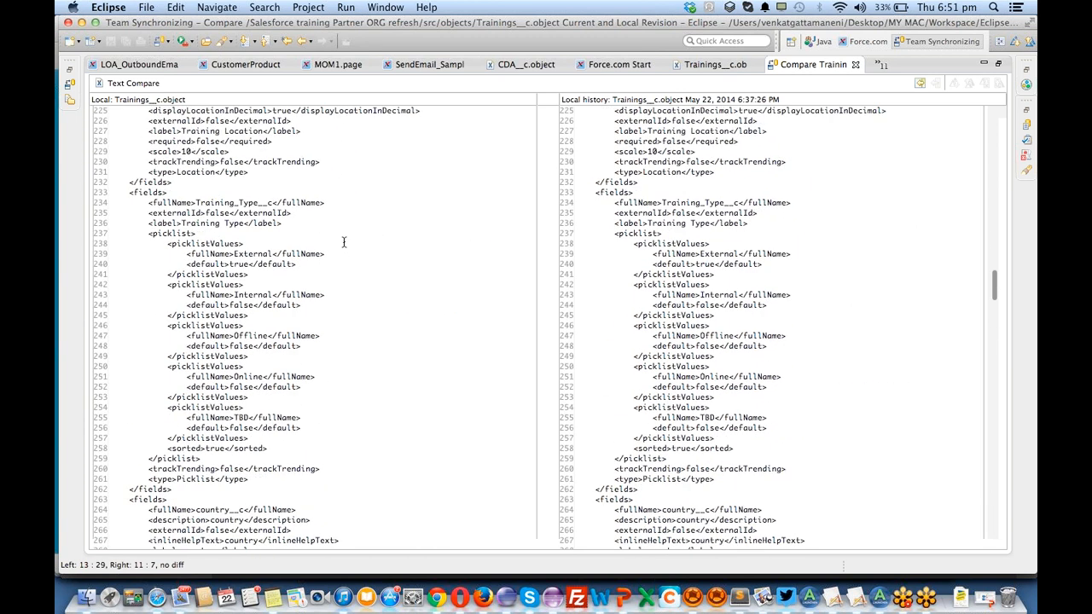
scroll(344, 243, up, 20)
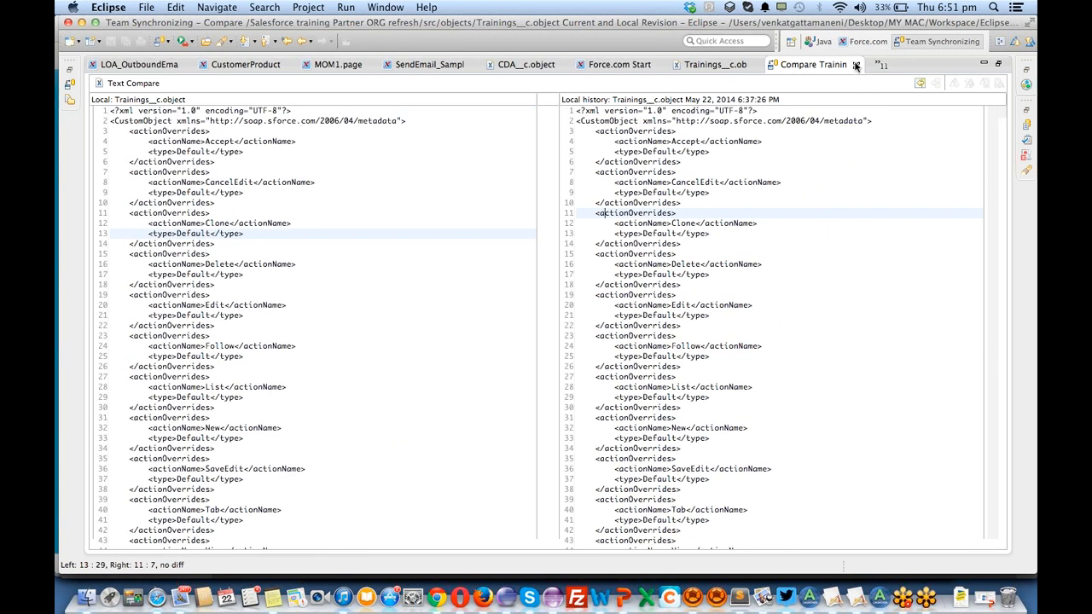
click(855, 66)
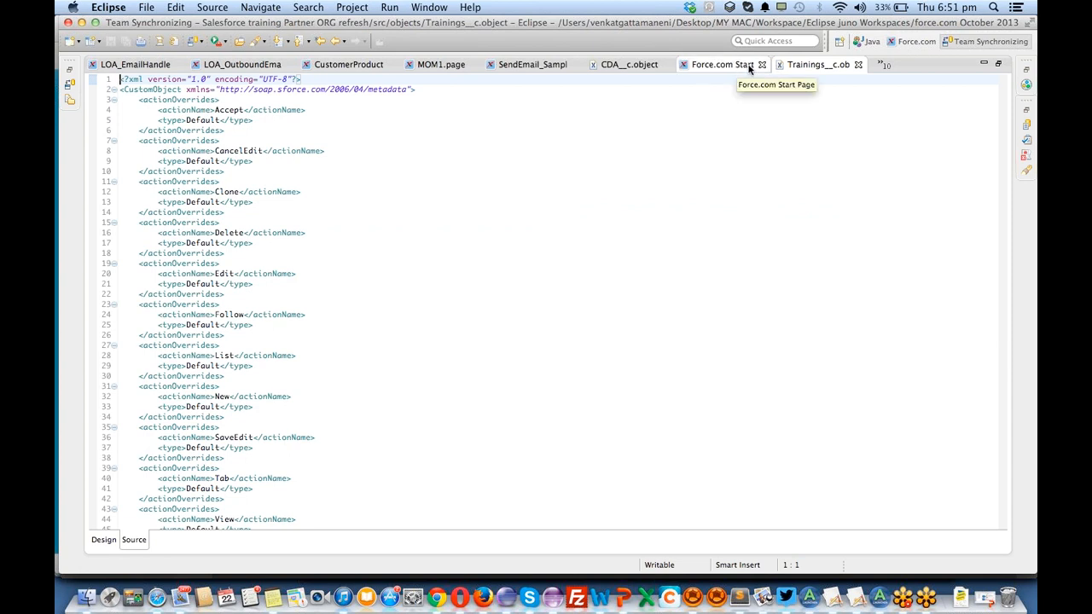
- Compare Trainings__c.object with its 6:50 PM local revision, confirm no differences, and close it
click(817, 65)
right_click(476, 214)
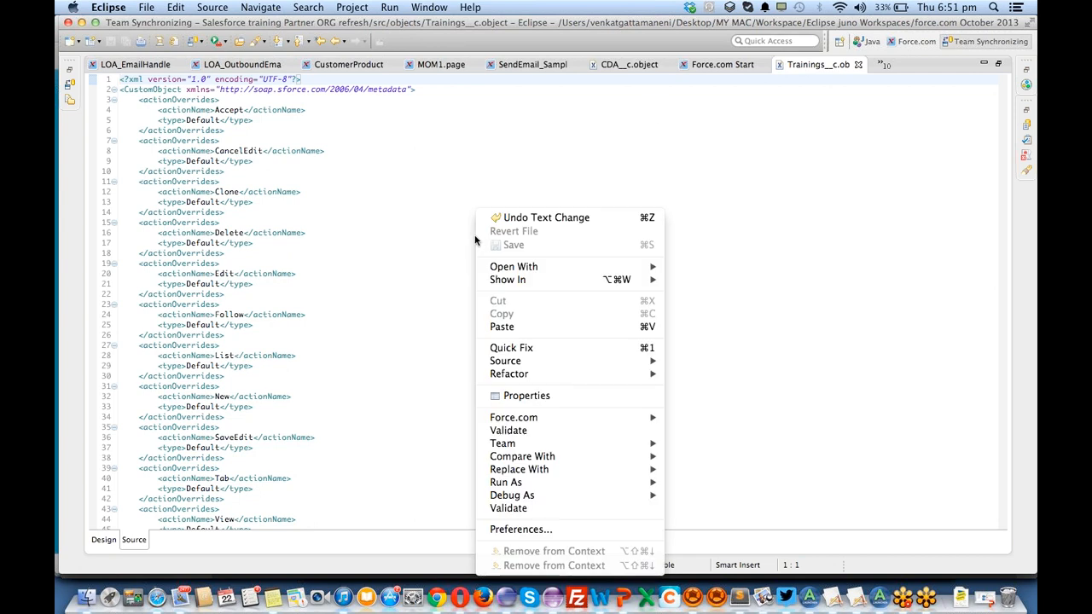
mouse_move(558, 460)
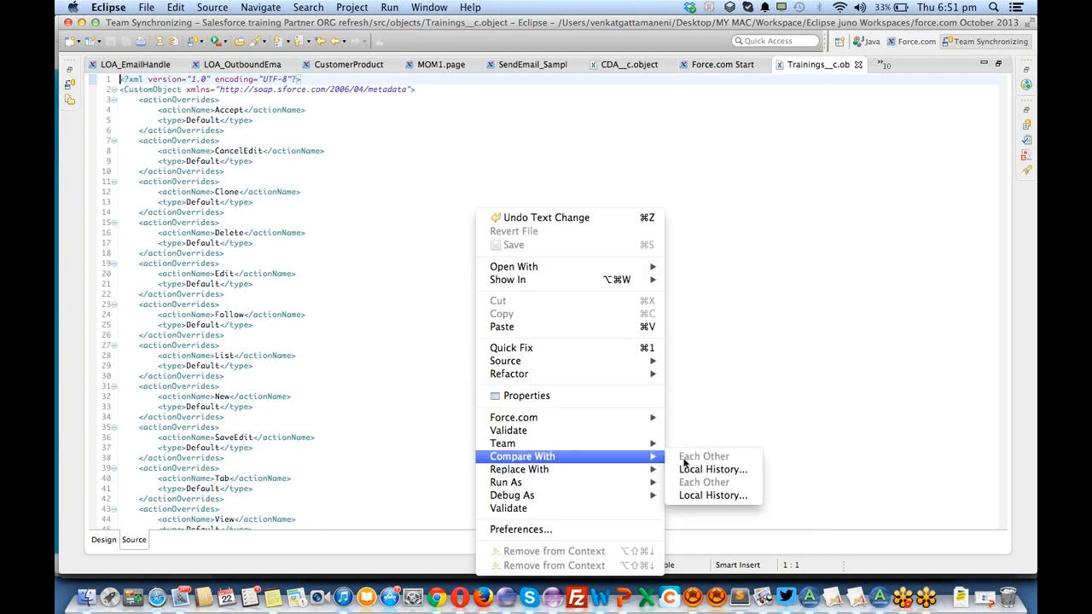
click(708, 470)
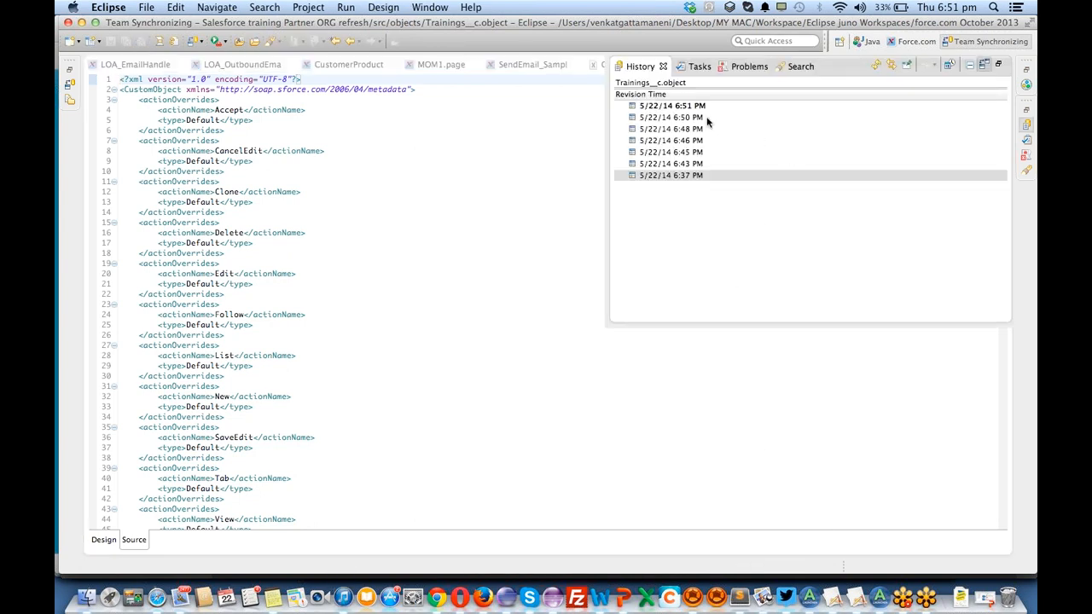
double_click(698, 117)
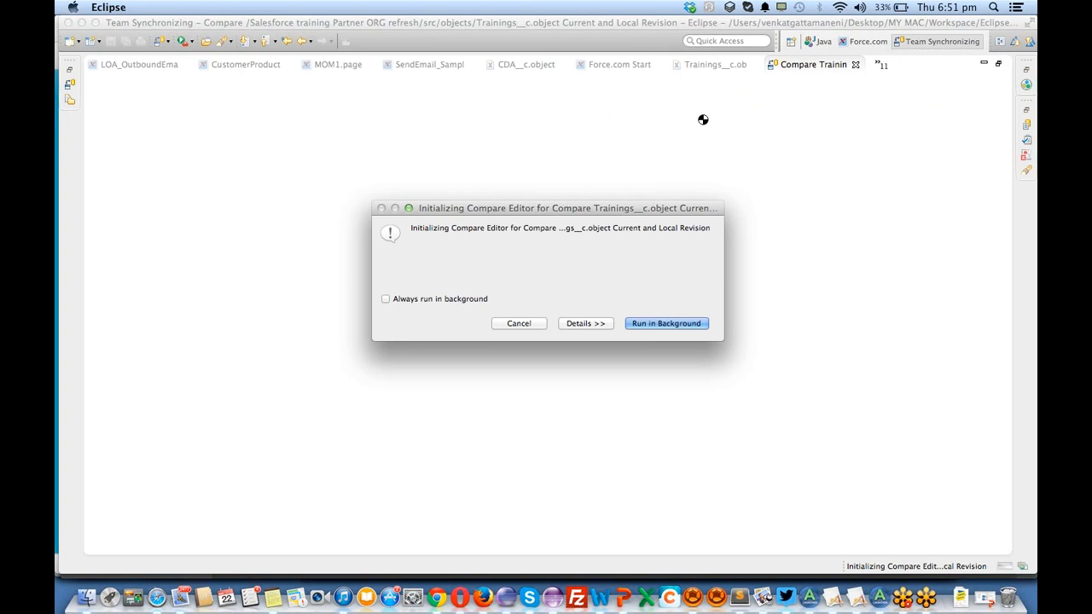
scroll(480, 263, down, 3)
scroll(480, 263, down, 20)
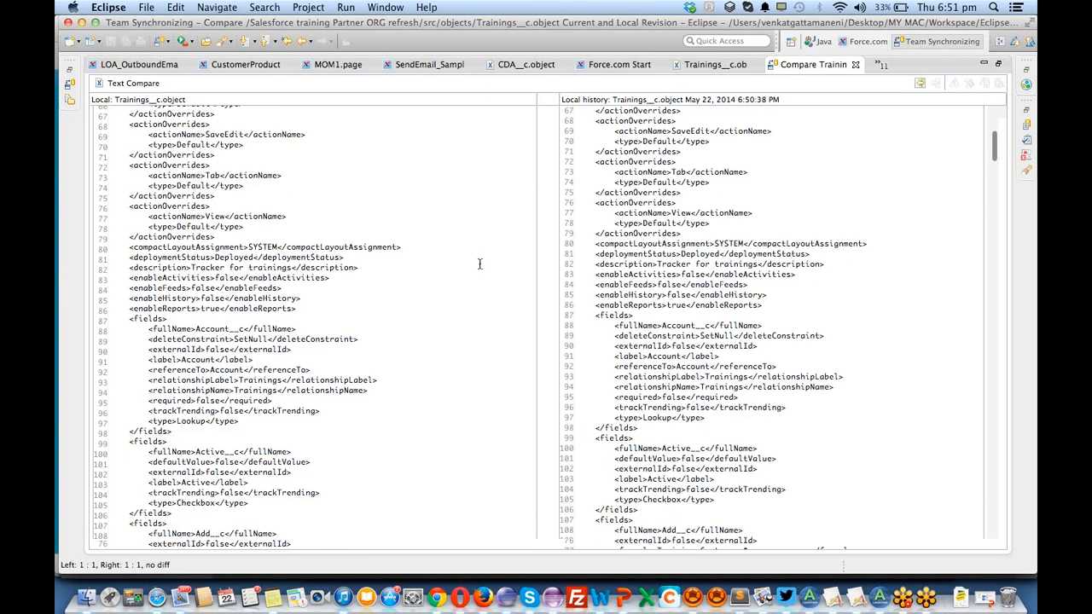
scroll(479, 263, down, 20)
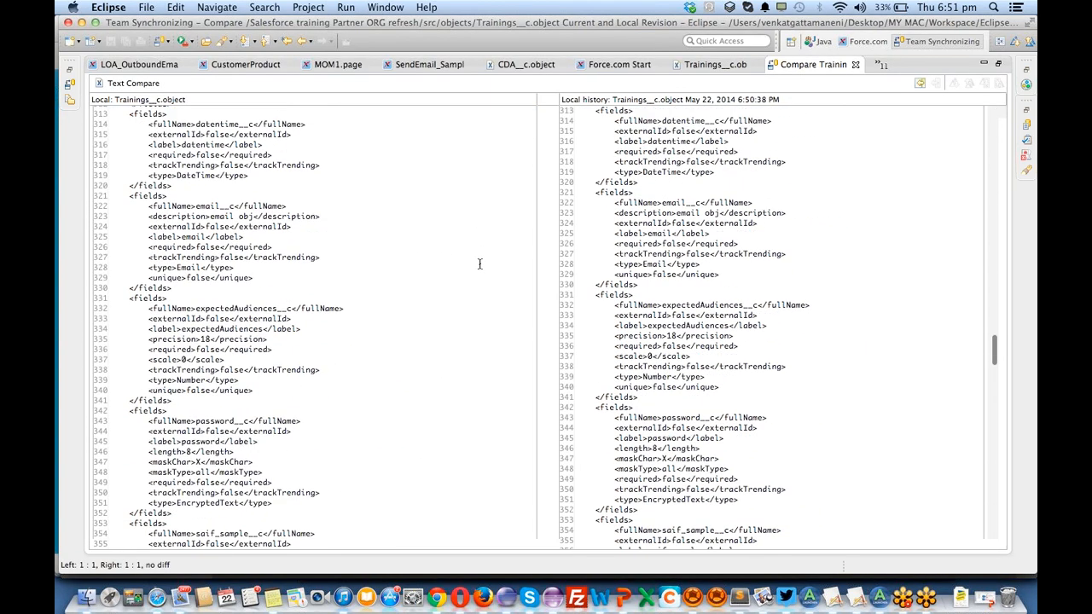
scroll(480, 263, up, 20)
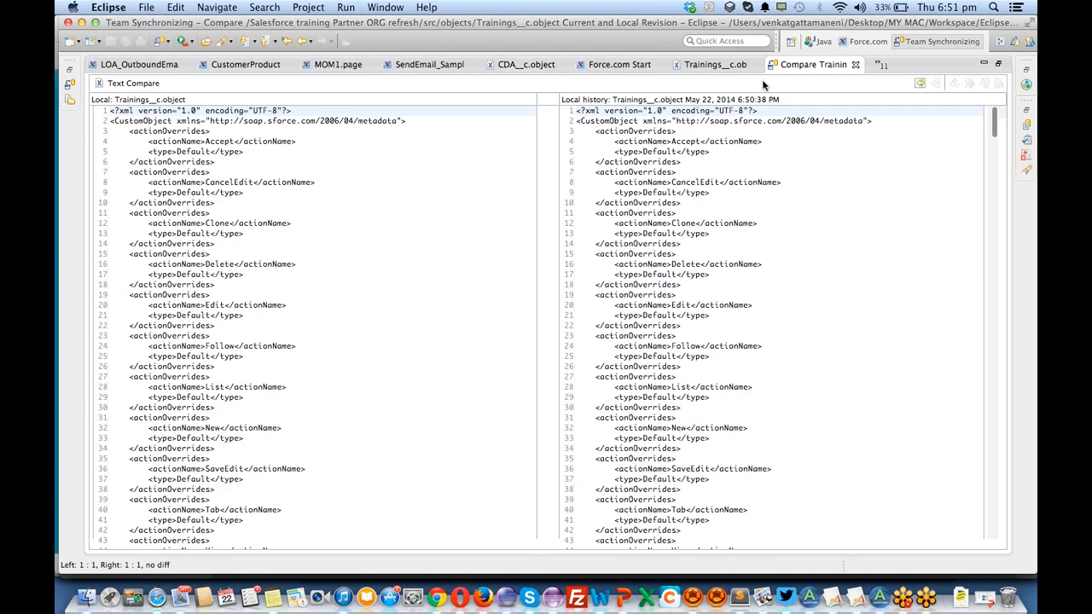
click(856, 65)
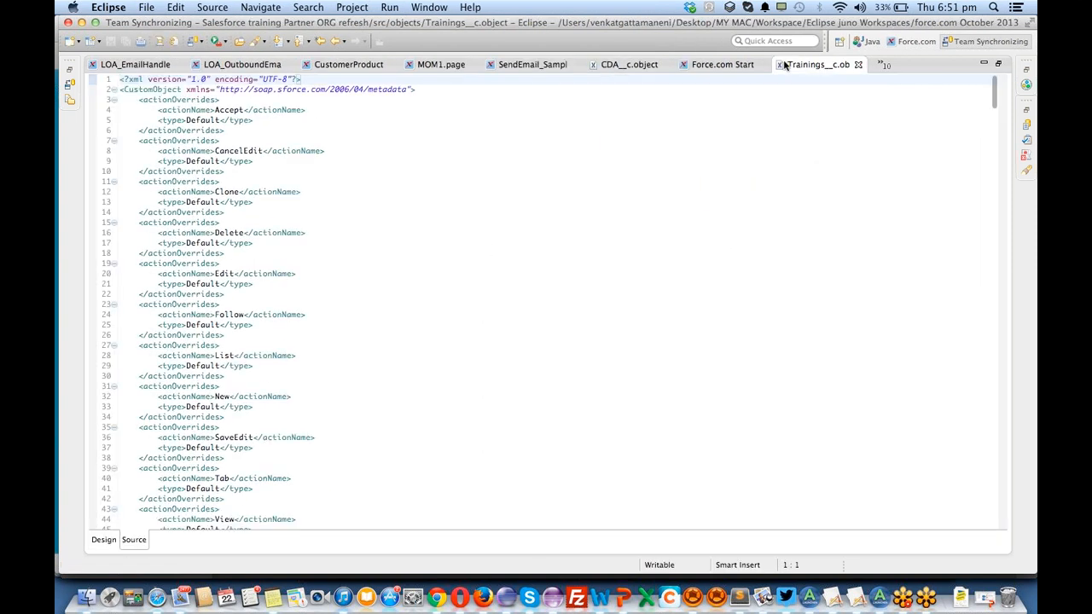
- Open a Local History comparison of Trainings__c.object against the 6:48 PM revision
right_click(639, 200)
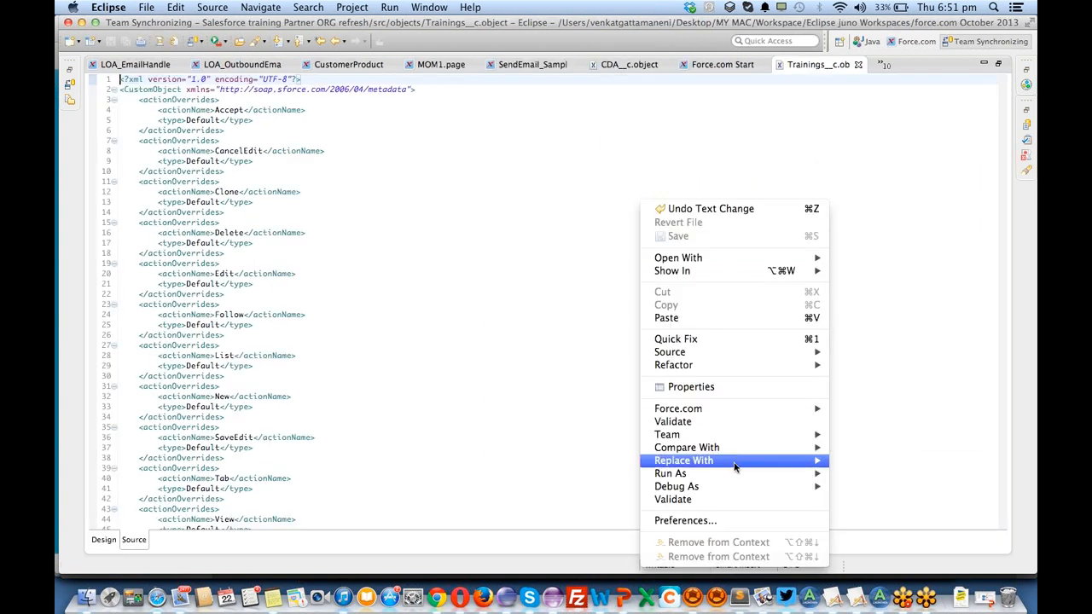
mouse_move(736, 448)
click(848, 462)
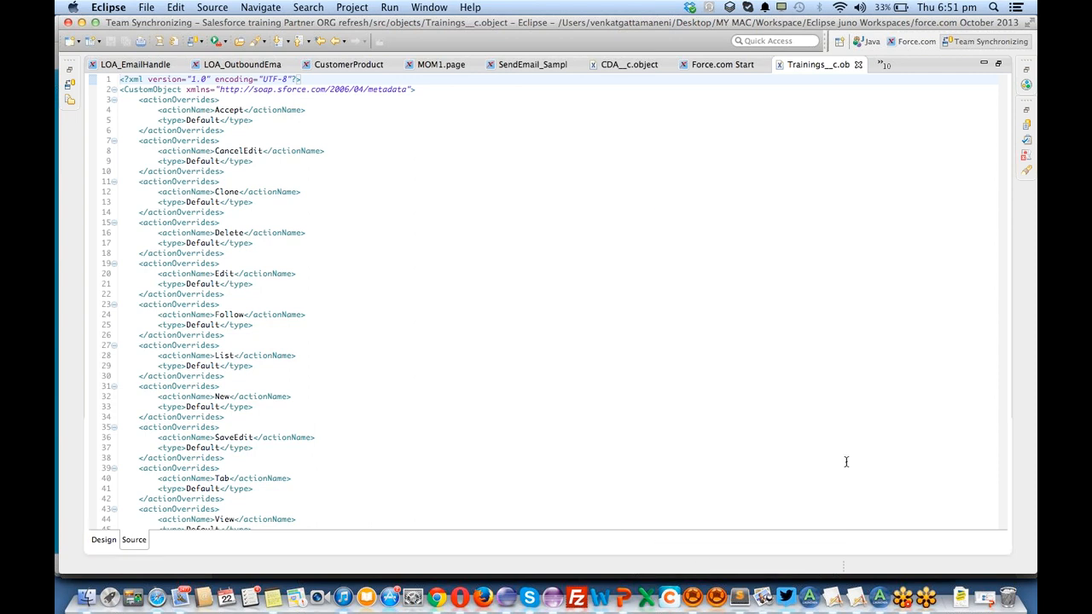
click(698, 132)
double_click(698, 134)
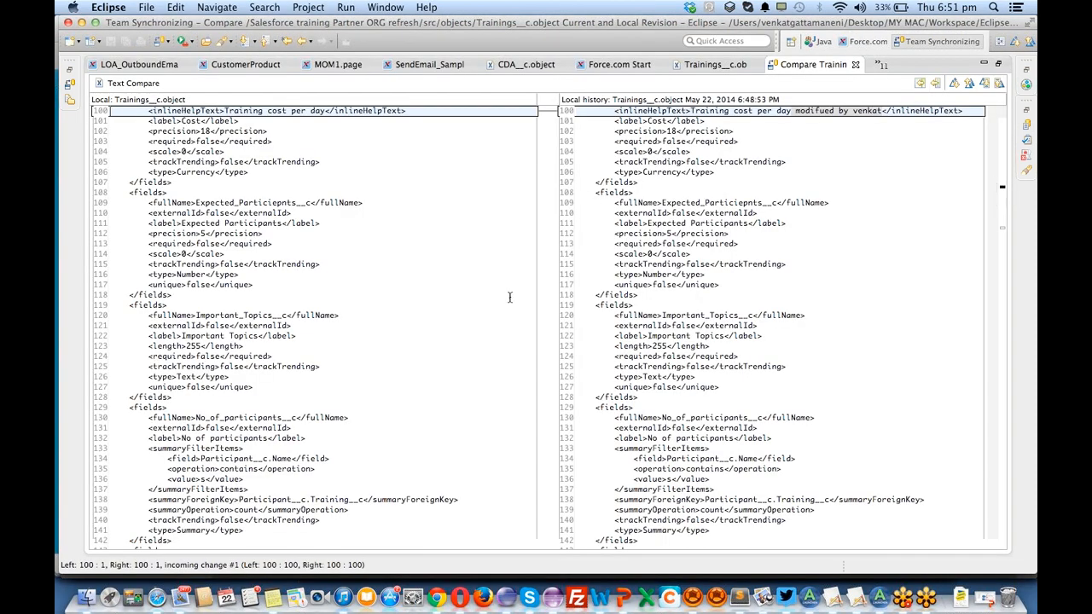
- Scroll through the diff showing the changed Cost help text and Phone required setting
scroll(627, 472, up, 10)
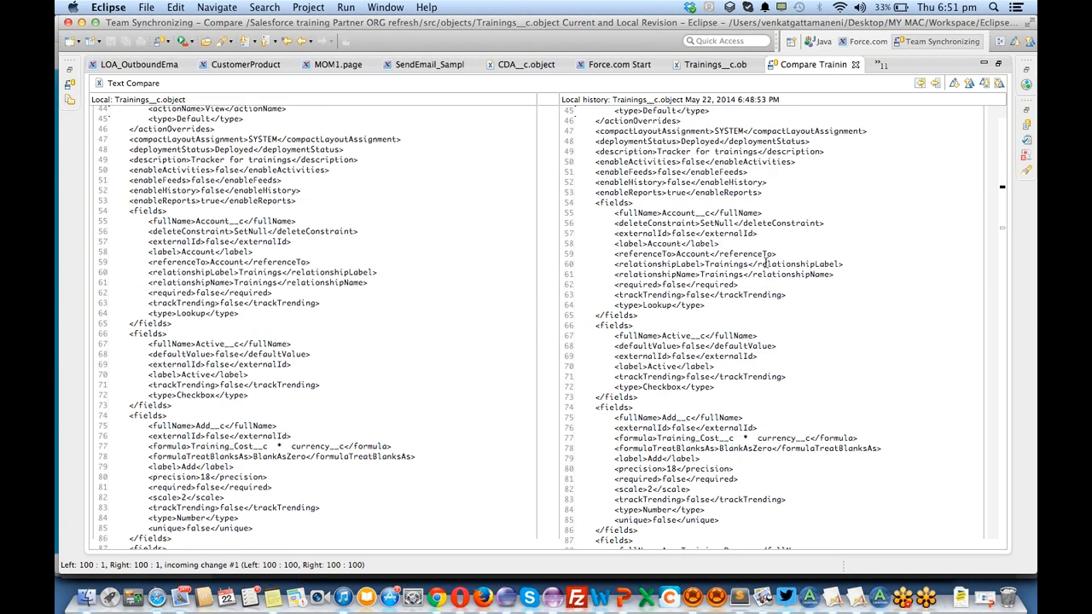
scroll(765, 263, down, 12)
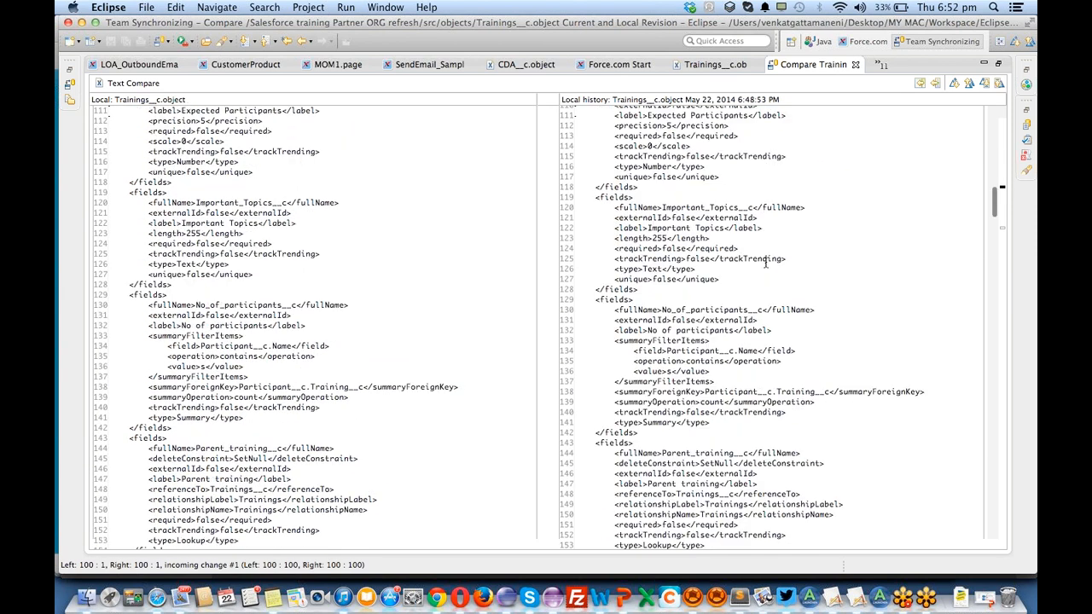
scroll(766, 262, up, 2)
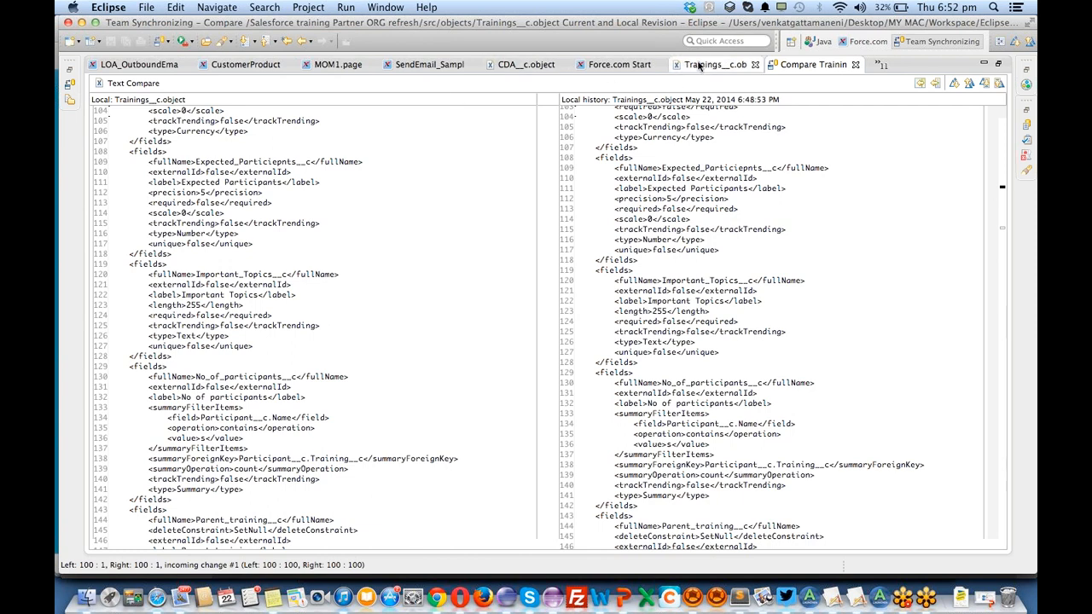
scroll(759, 280, down, 3)
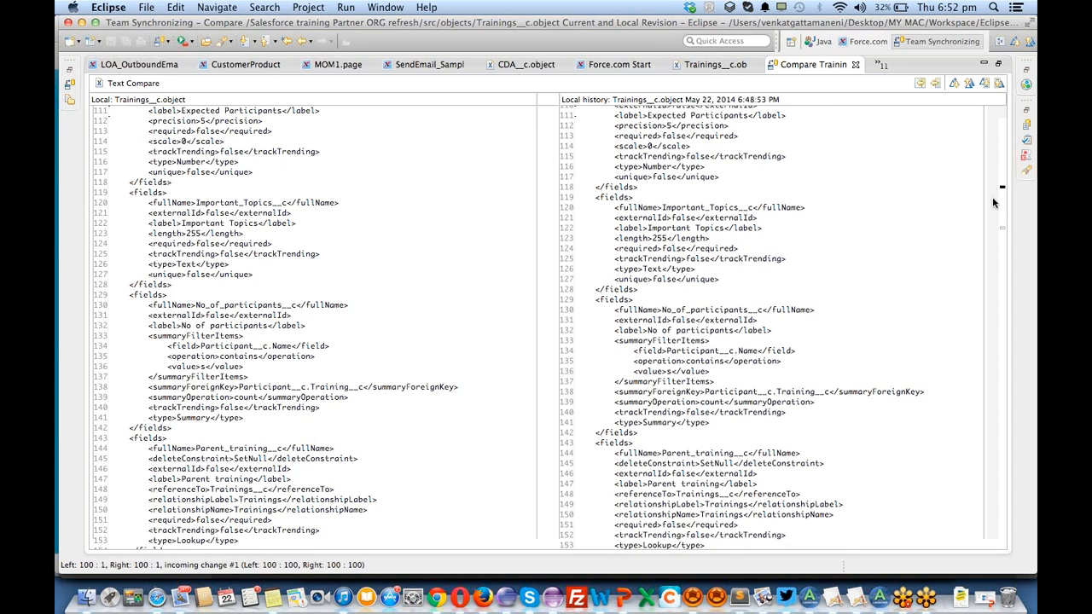
scroll(993, 202, up, 3)
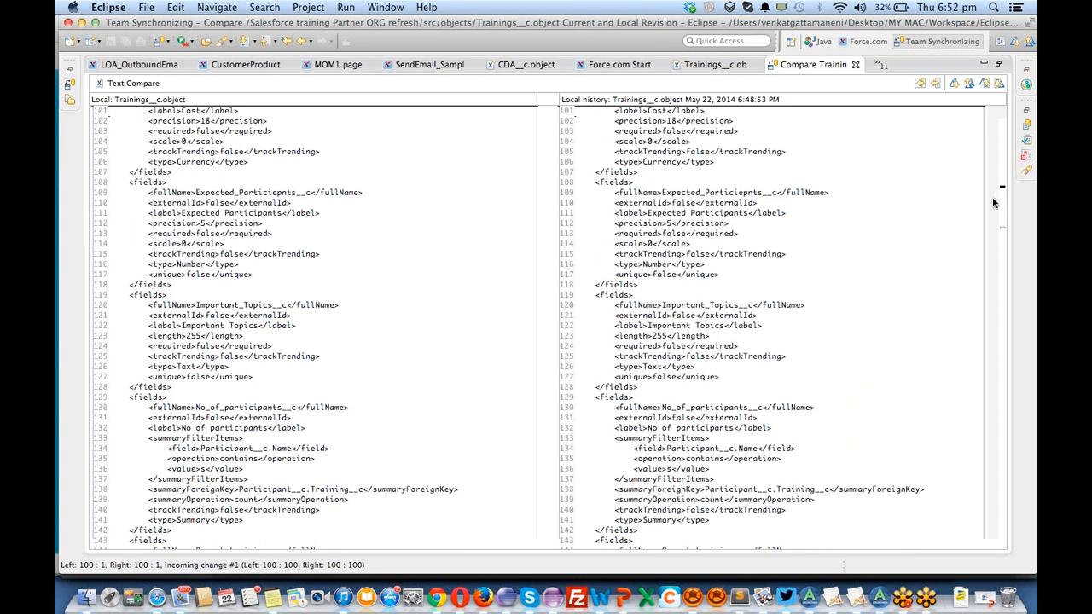
scroll(993, 202, up, 4)
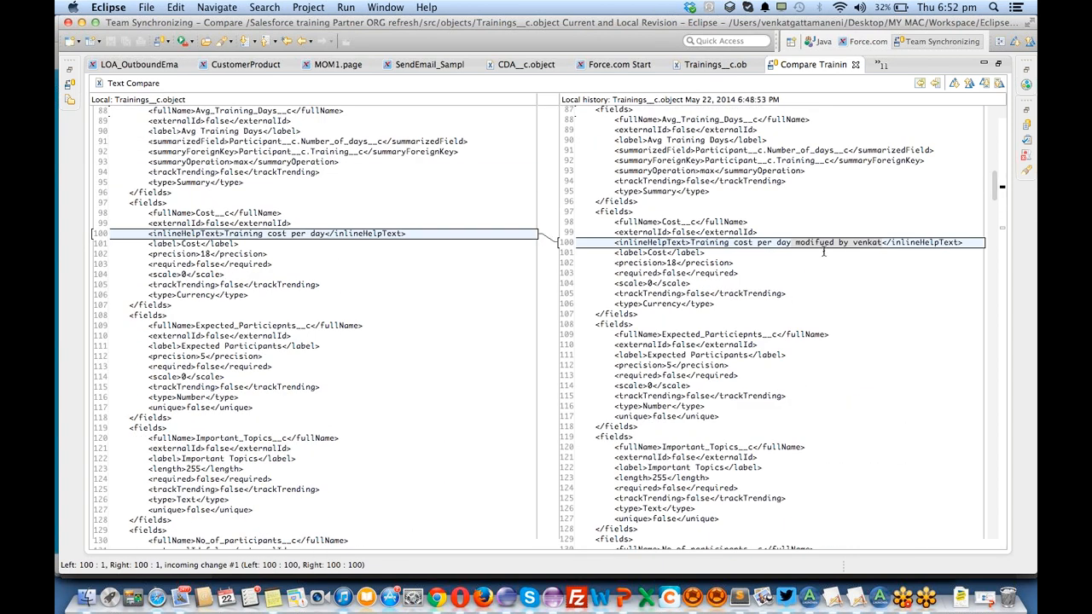
scroll(882, 241, down, 4)
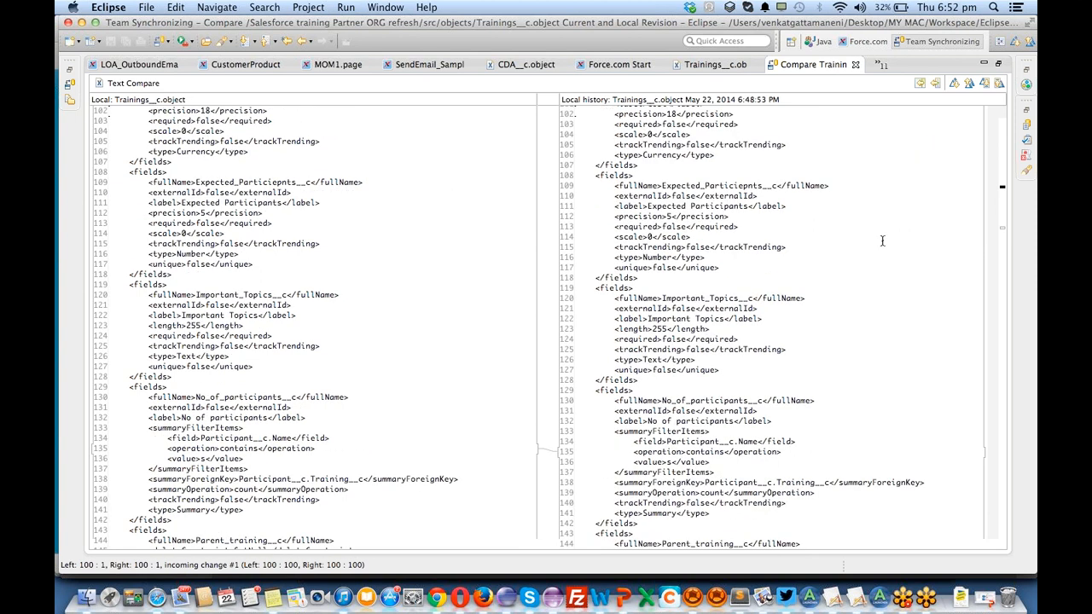
scroll(882, 240, down, 15)
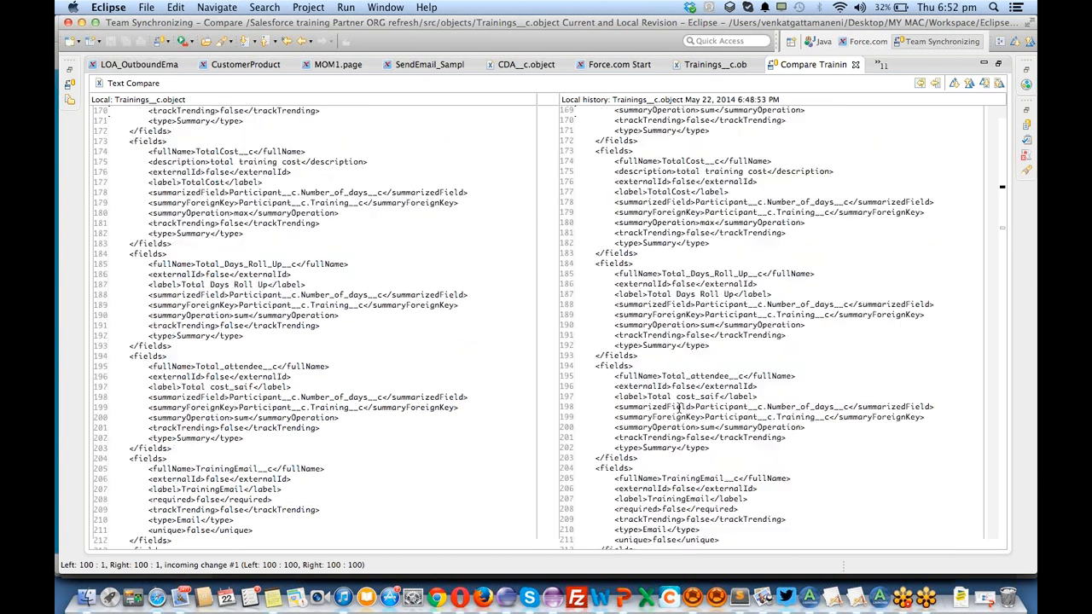
scroll(679, 409, up, 5)
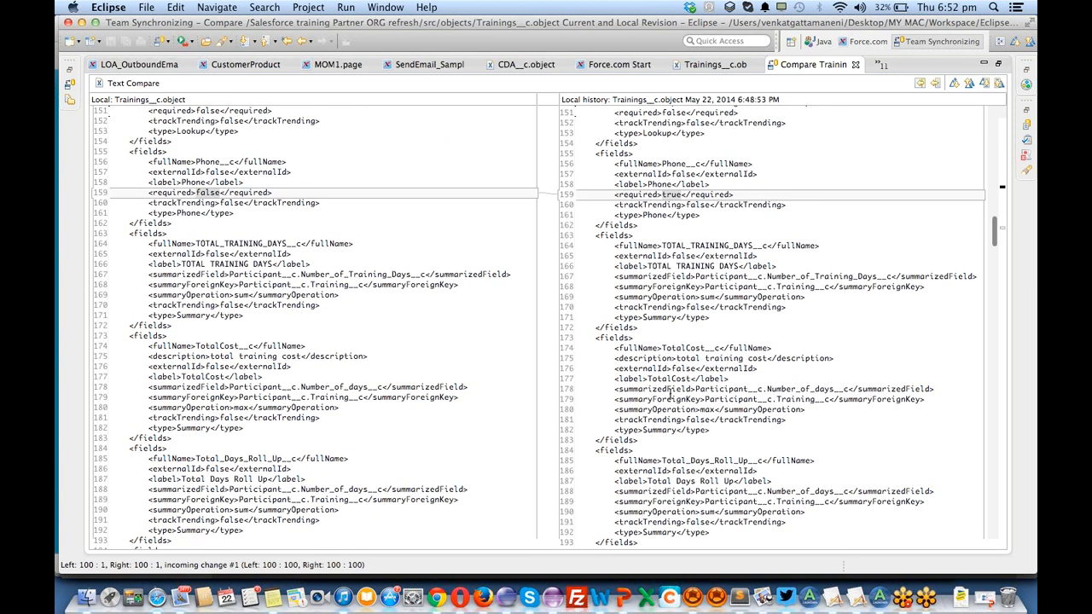
click(739, 62)
- Bring up the Force.com submenu of server actions for Trainings__c.object in the editor
right_click(448, 273)
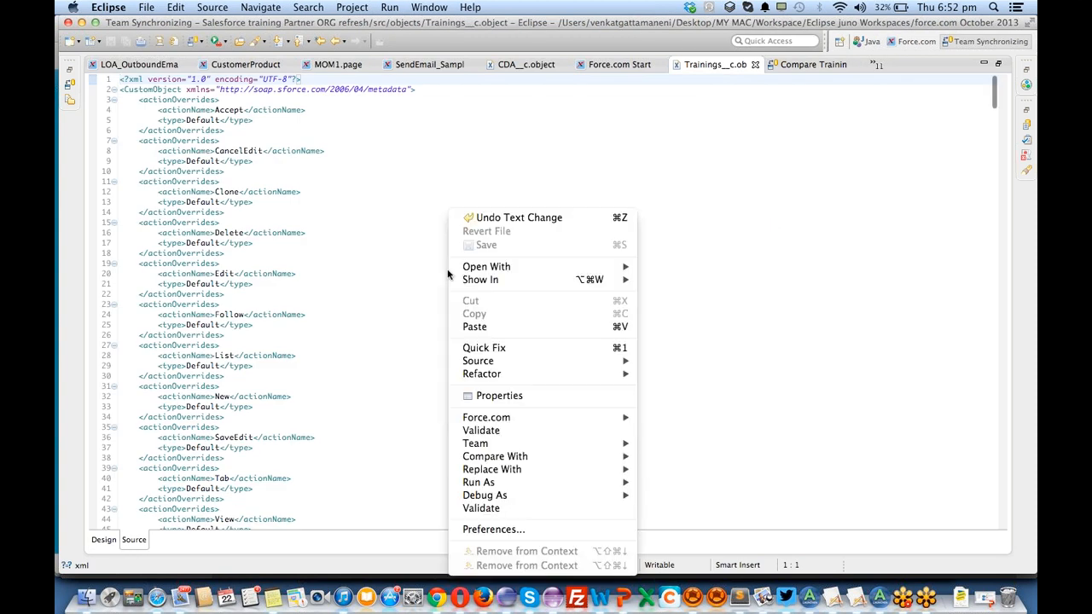
mouse_move(560, 419)
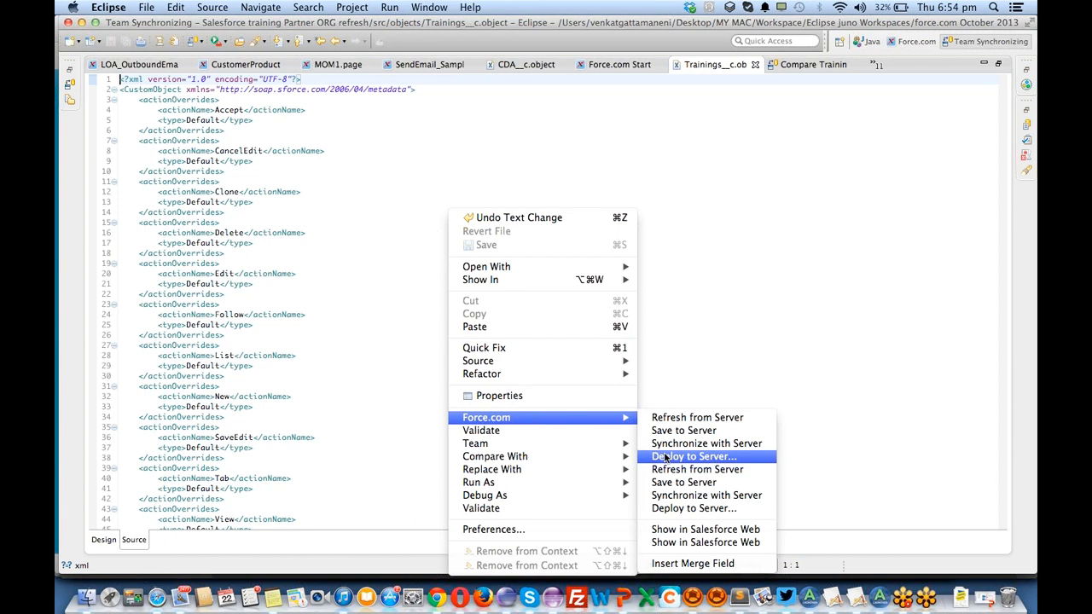
- Start Deploy to Server for Trainings__c.object, then close the Component Deployment wizard without deploying
click(664, 457)
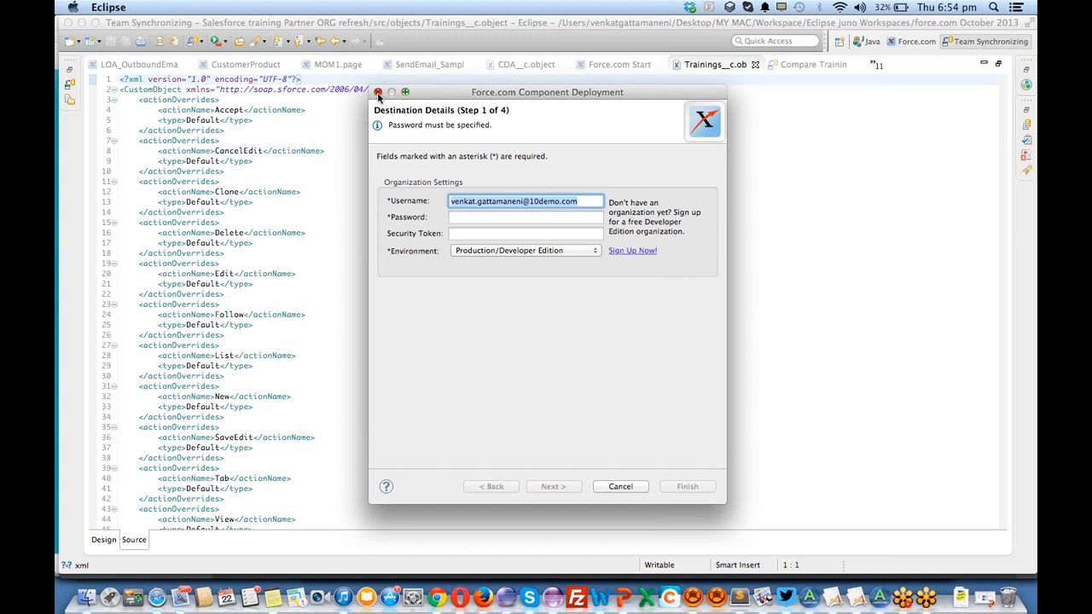
click(378, 92)
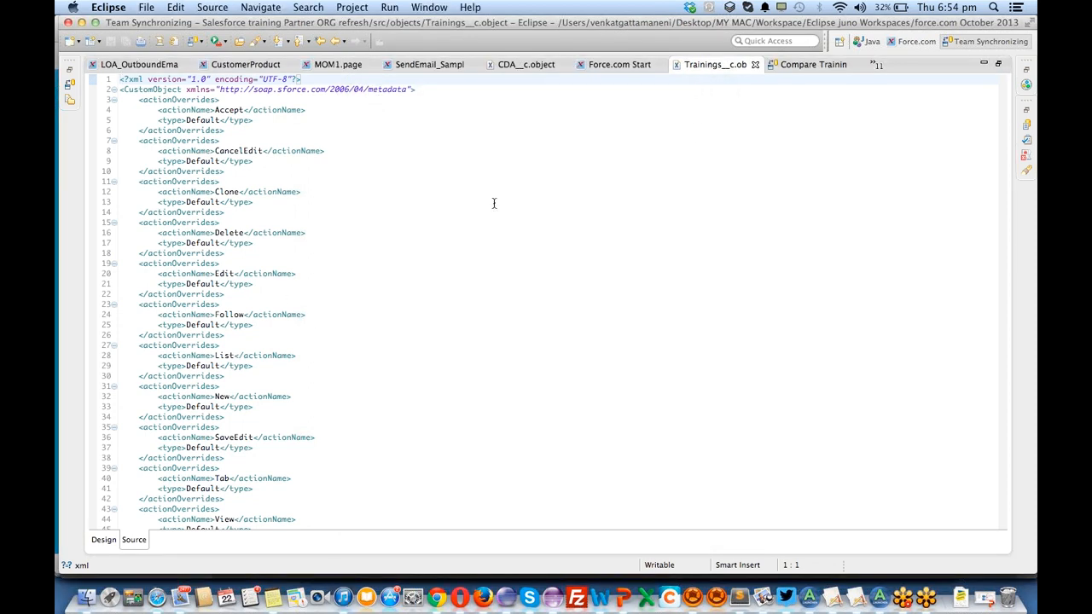
- Expand the Salesforce training project's src, applications and email folders in Project Explorer
click(69, 100)
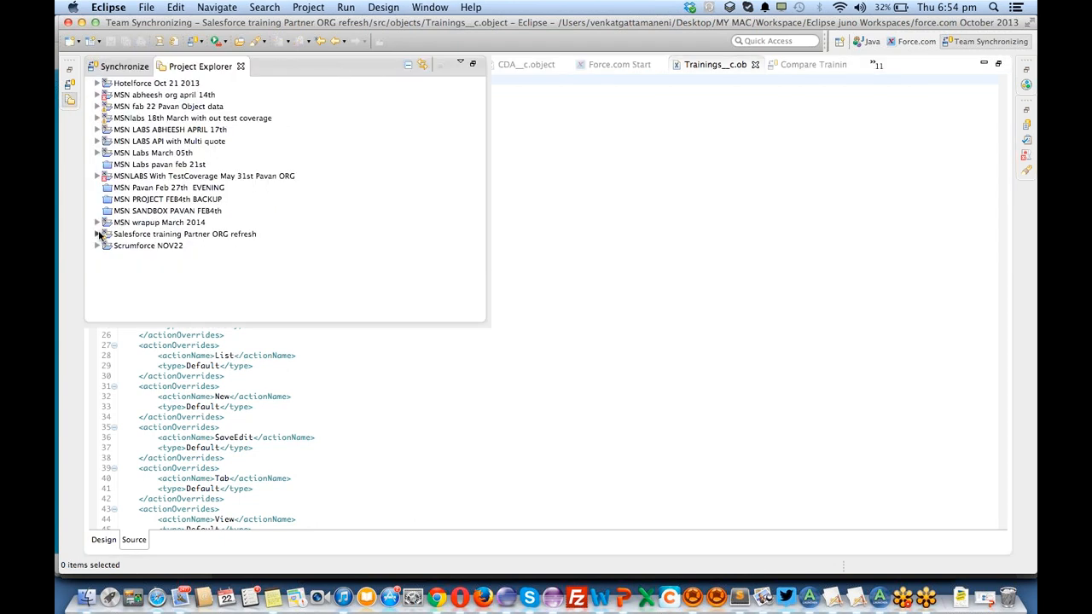
click(98, 234)
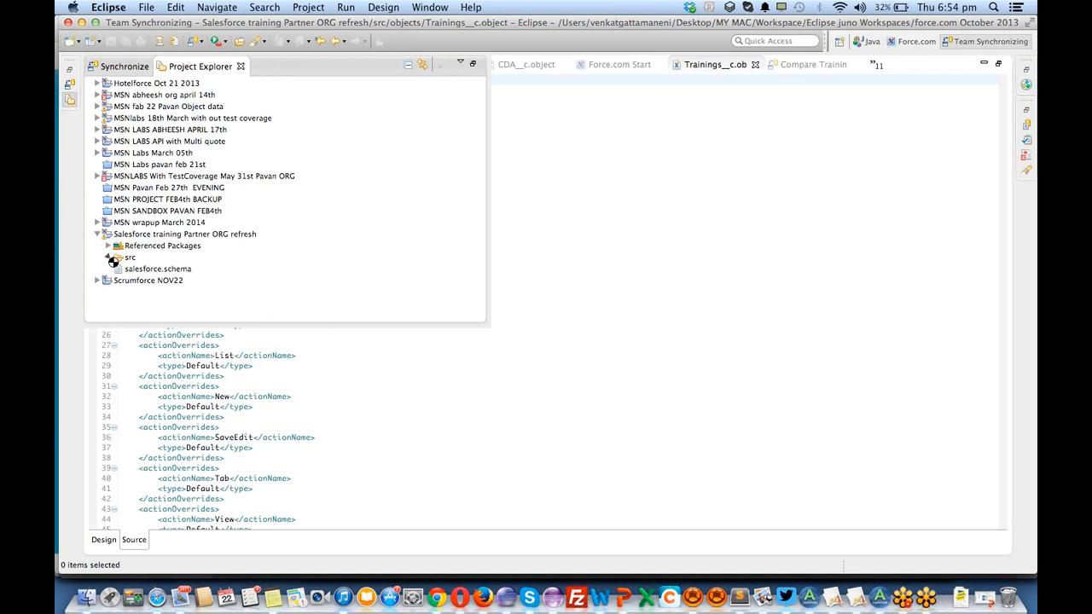
click(108, 258)
click(120, 281)
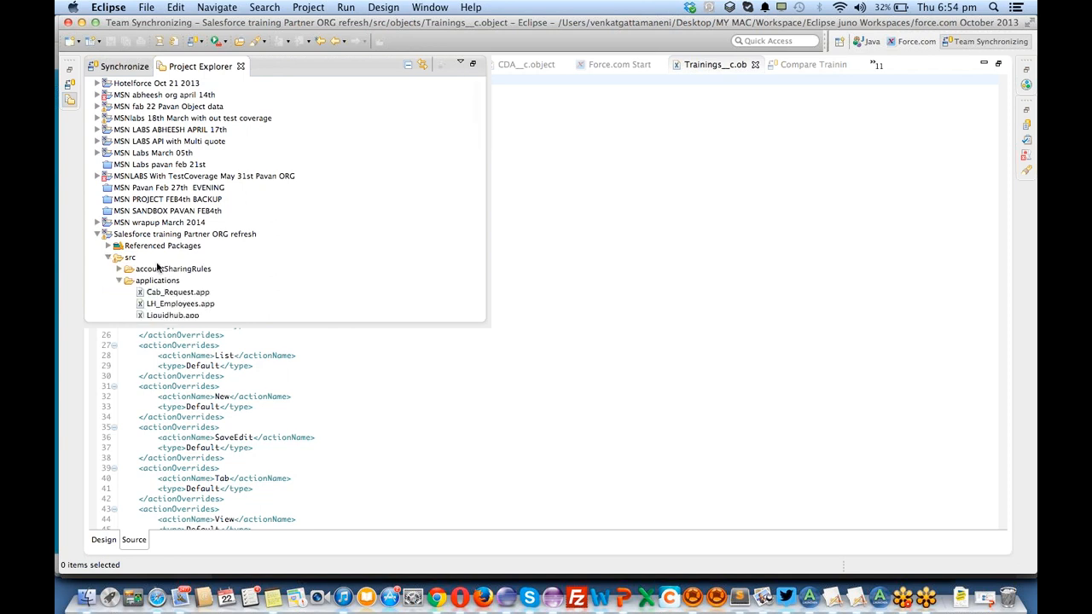
scroll(154, 269, down, 5)
scroll(157, 267, down, 4)
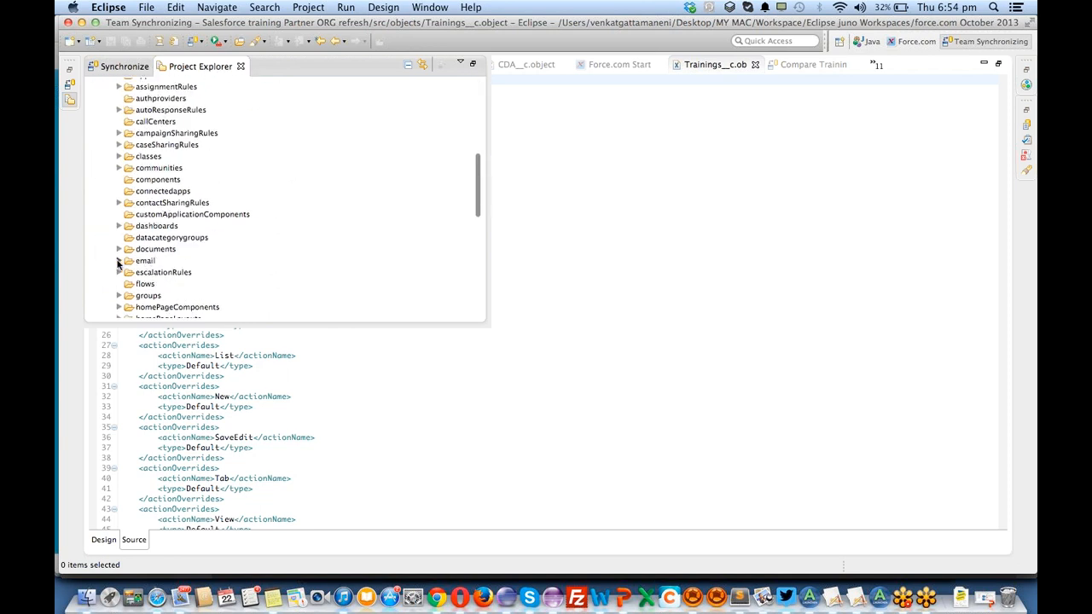
click(120, 261)
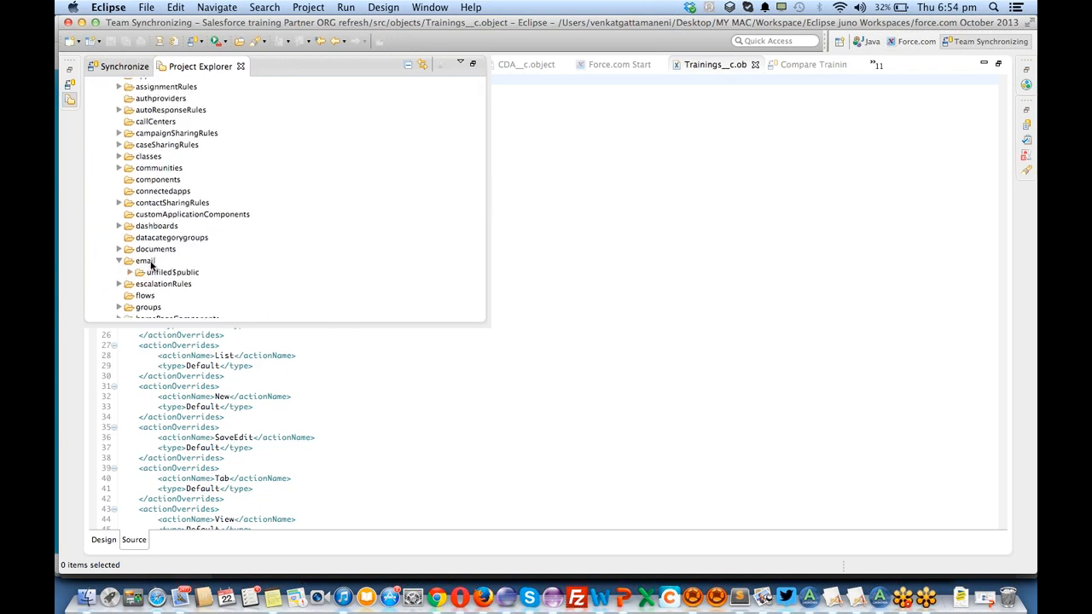
- Select the classes and communities folders, view their Force.com options, then dismiss the menu
click(142, 157)
shift+click(142, 168)
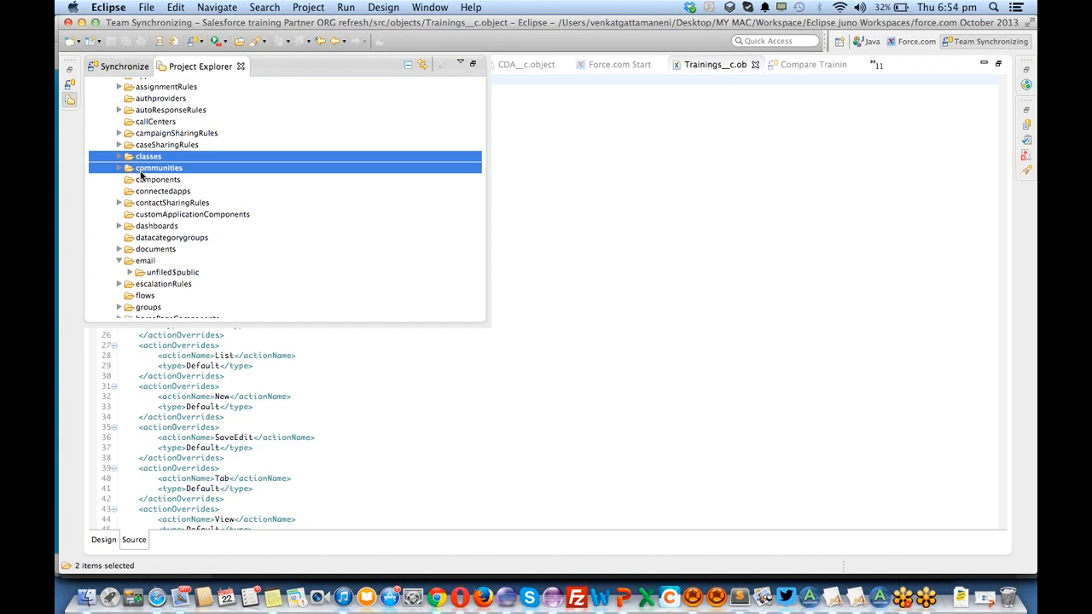
right_click(142, 158)
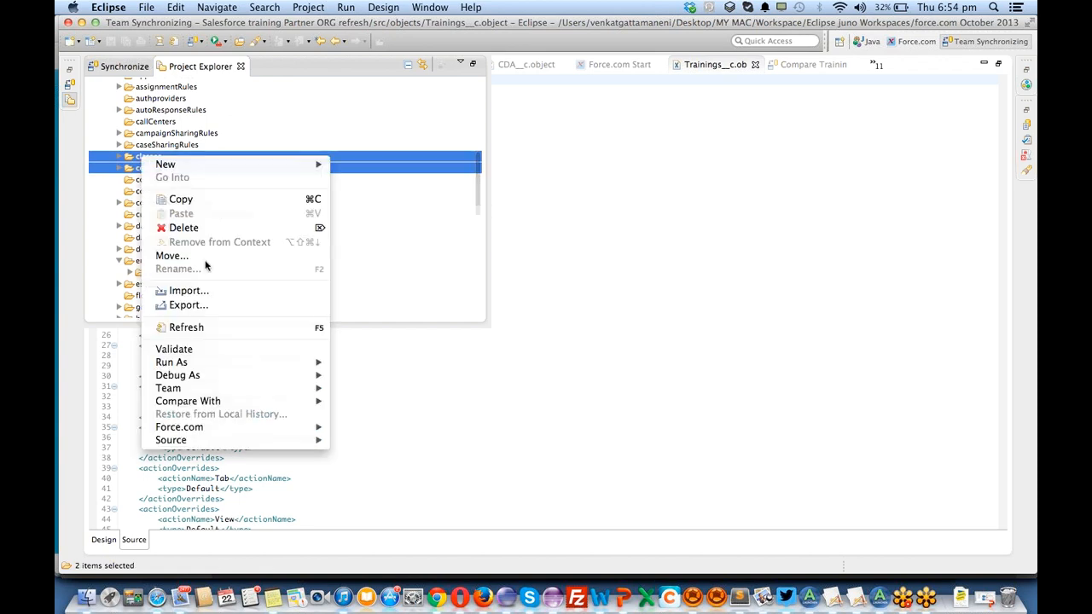
mouse_move(238, 375)
mouse_move(256, 423)
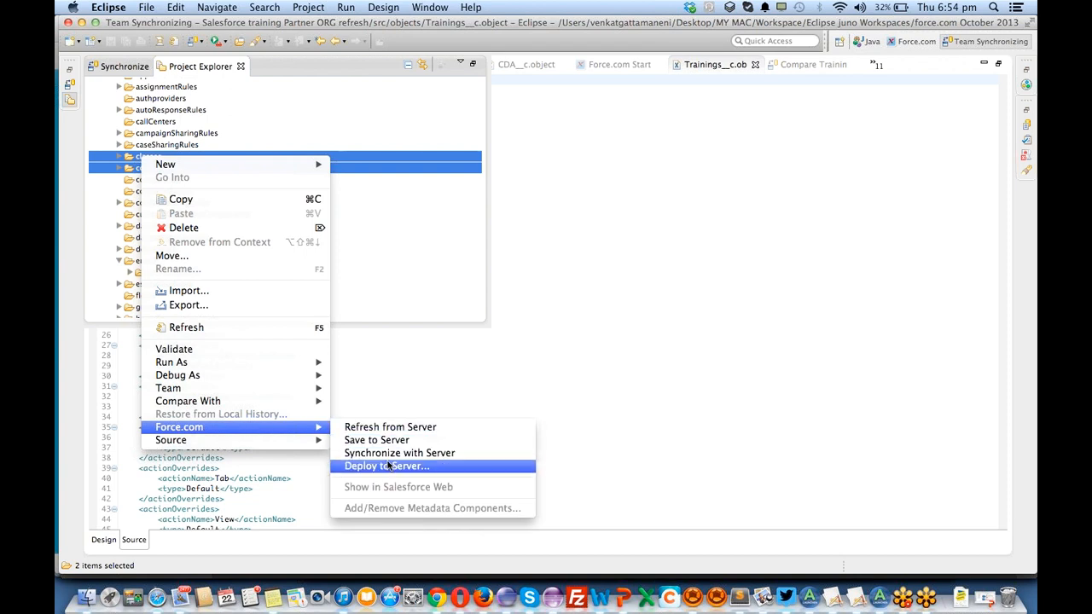
click(677, 228)
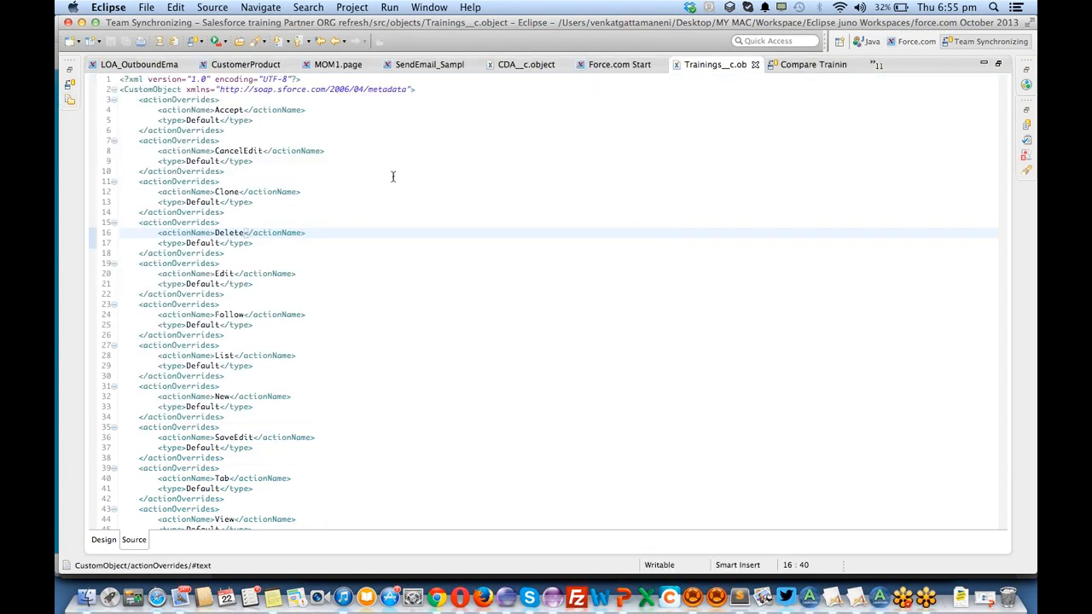
- Browse the Force.com actions for the Trainings file and the selected folders without choosing one
right_click(473, 243)
mouse_move(602, 418)
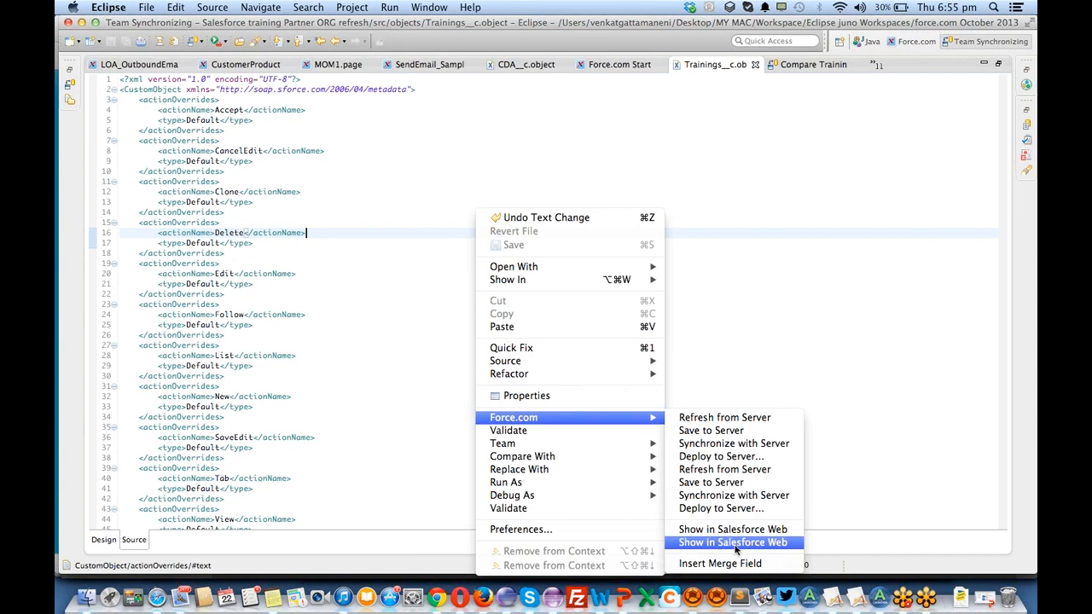
click(749, 260)
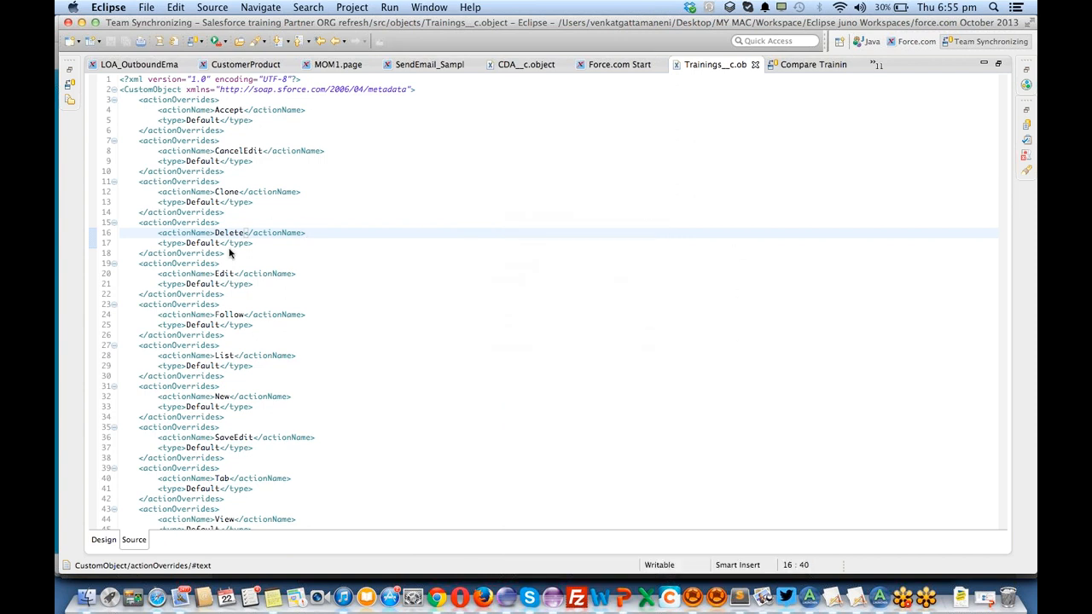
click(70, 100)
right_click(152, 158)
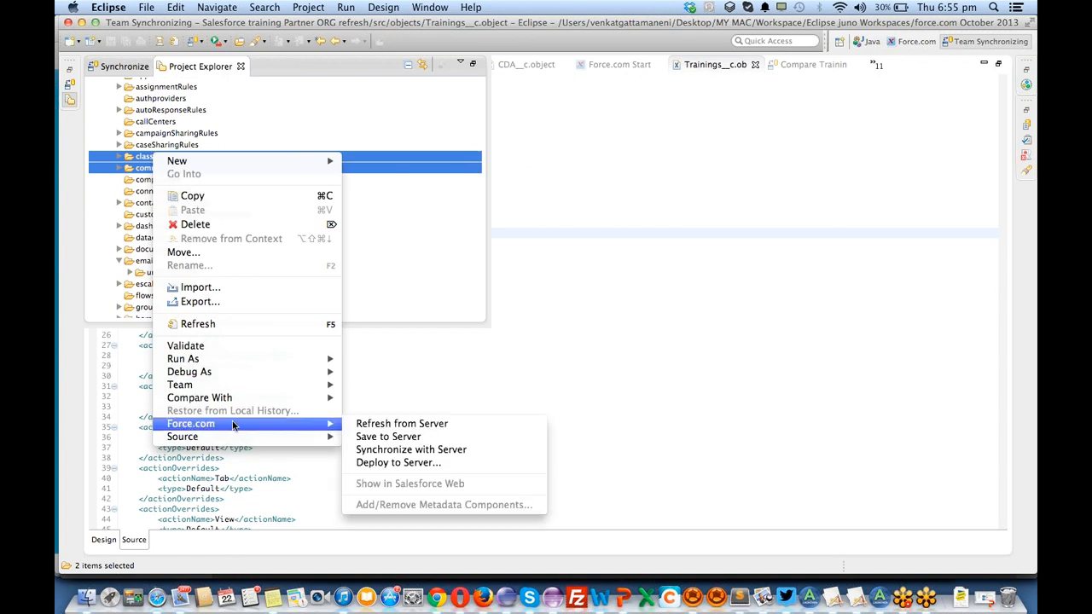
mouse_move(307, 425)
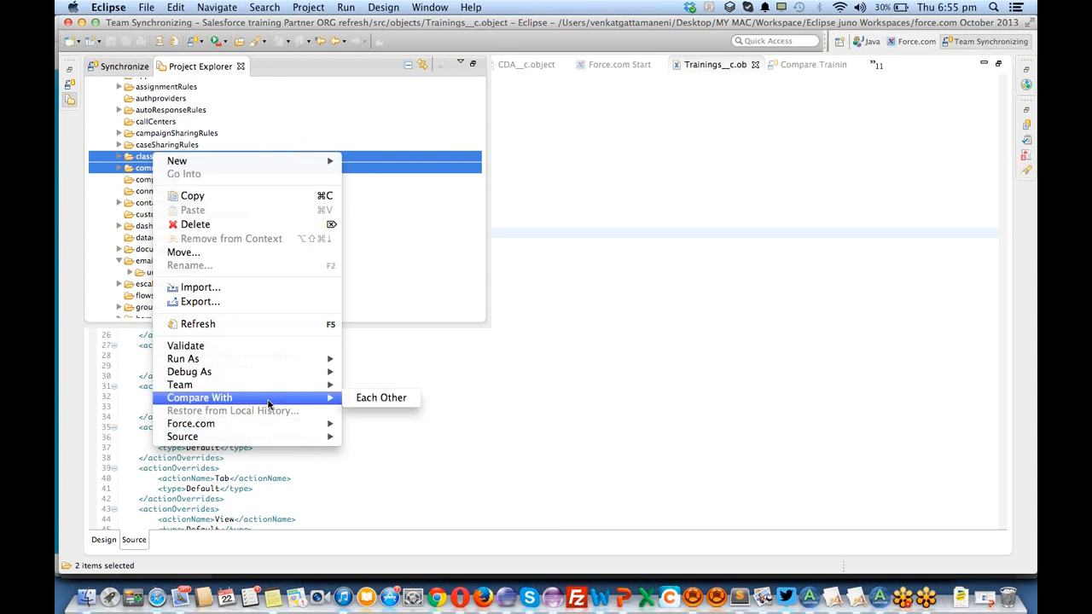
mouse_move(313, 160)
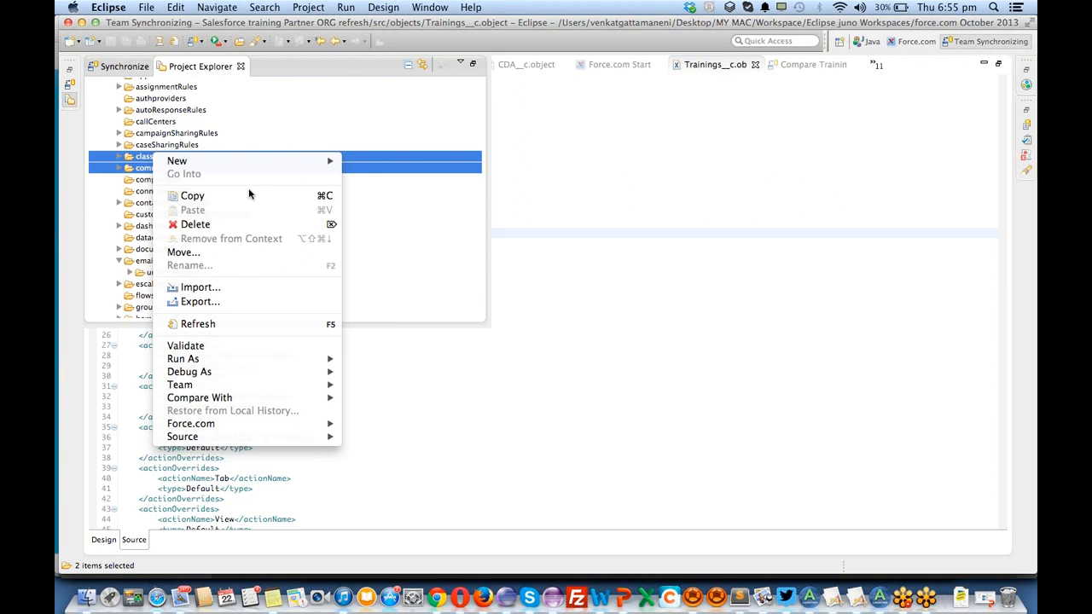
click(749, 265)
- Open the Trainings object in Salesforce via Force.com > Show in Salesforce Web
click(701, 175)
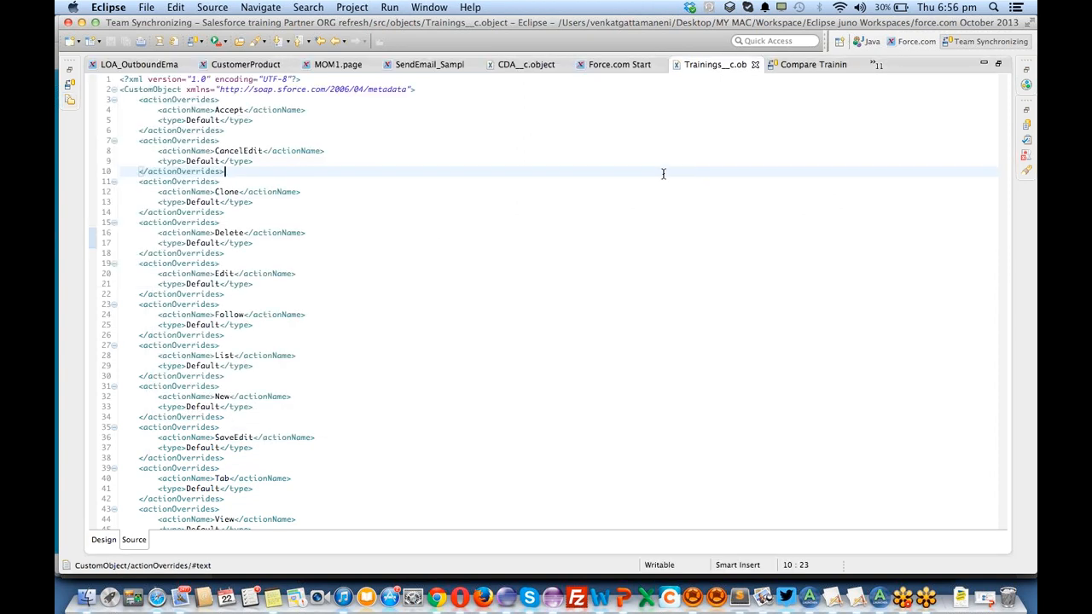
right_click(606, 181)
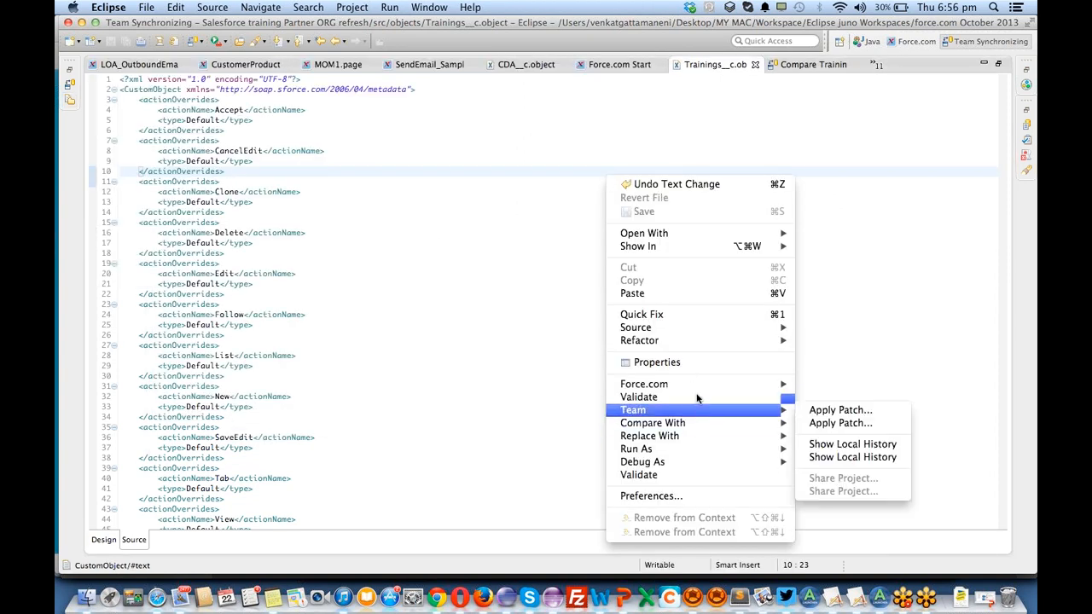
mouse_move(706, 385)
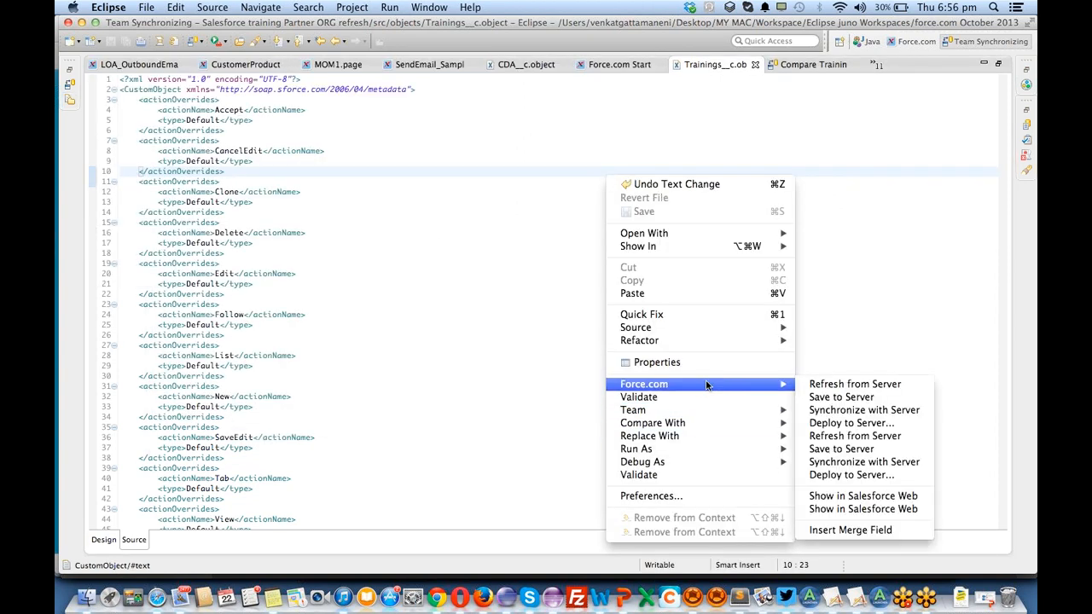
click(867, 496)
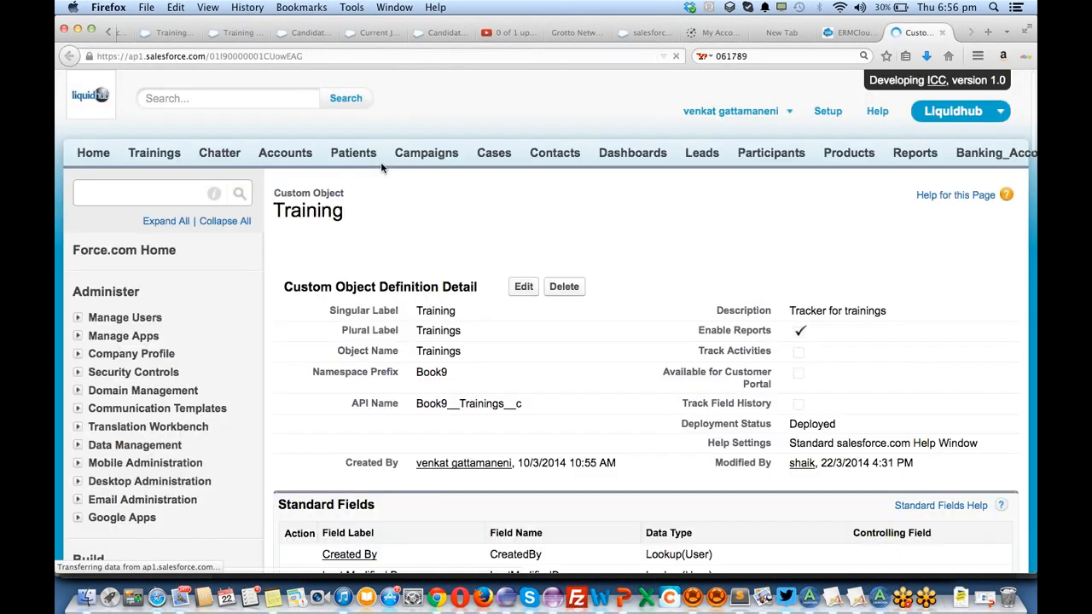
- Scroll the Training custom object definition in Firefox, then switch back to Eclipse
scroll(487, 294, down, 20)
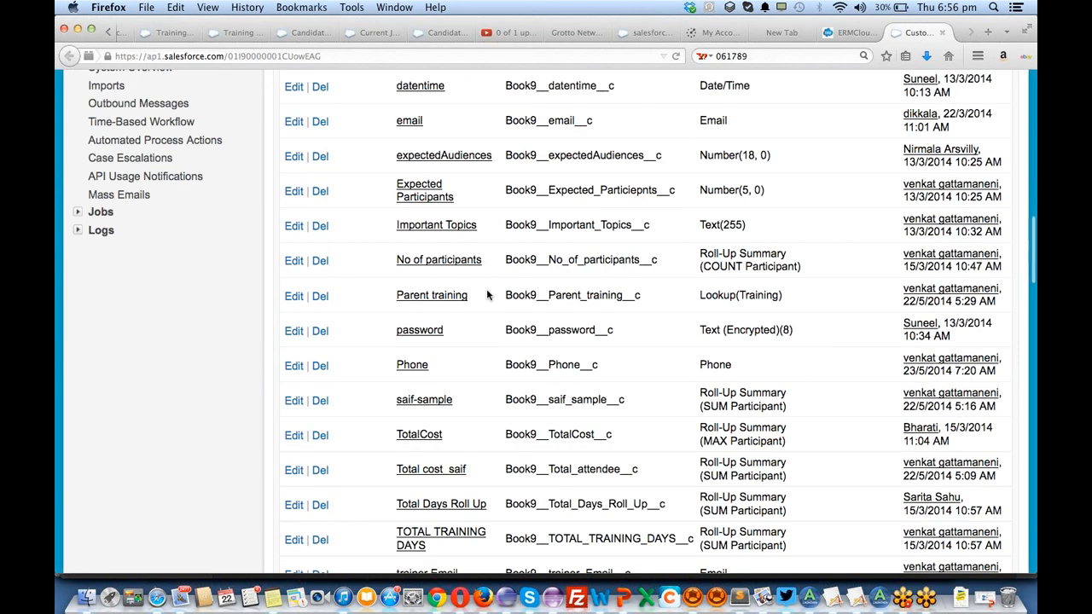
scroll(490, 290, up, 20)
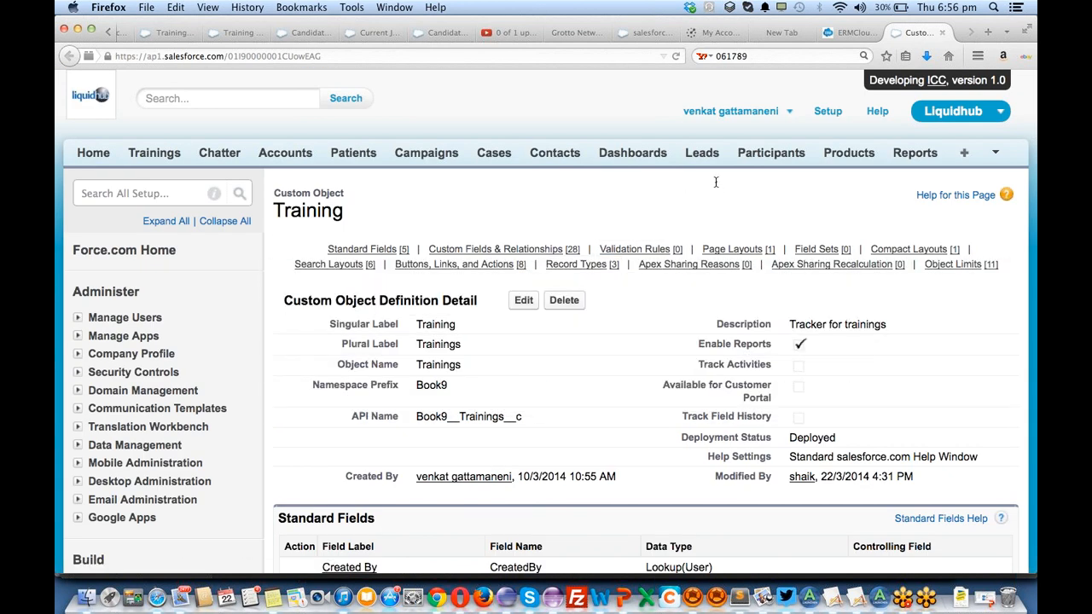
key(super+Tab)
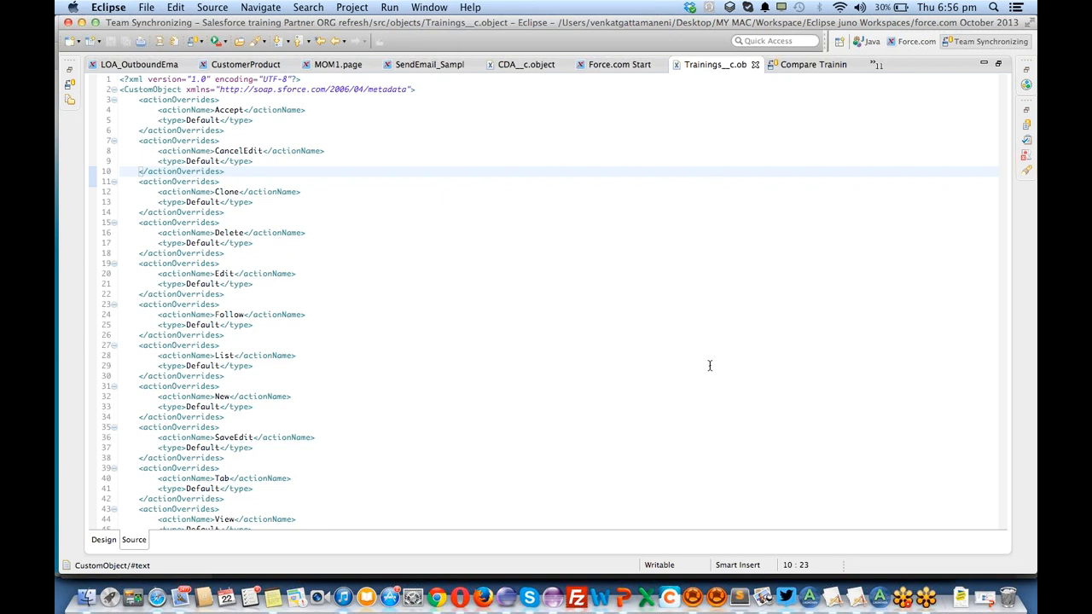
scroll(708, 367, down, 20)
scroll(708, 359, down, 2)
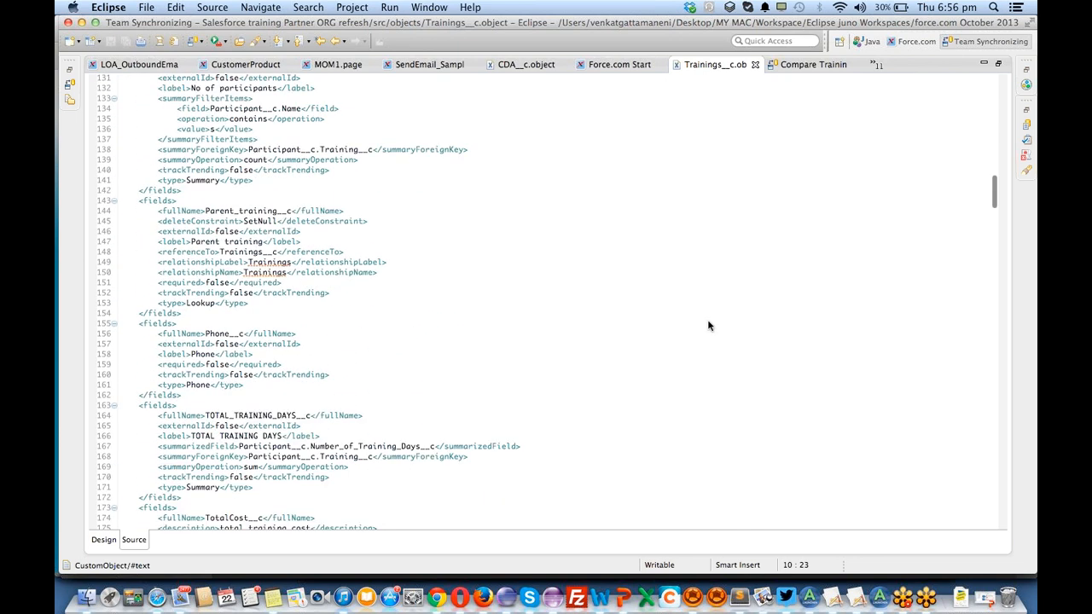
right_click(707, 324)
mouse_move(829, 418)
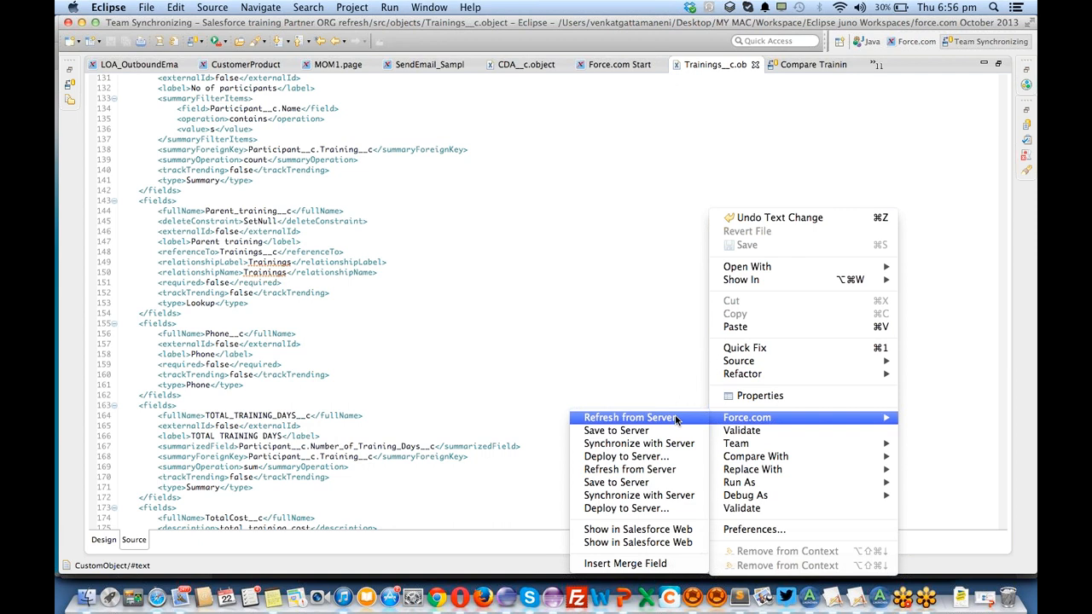
click(656, 309)
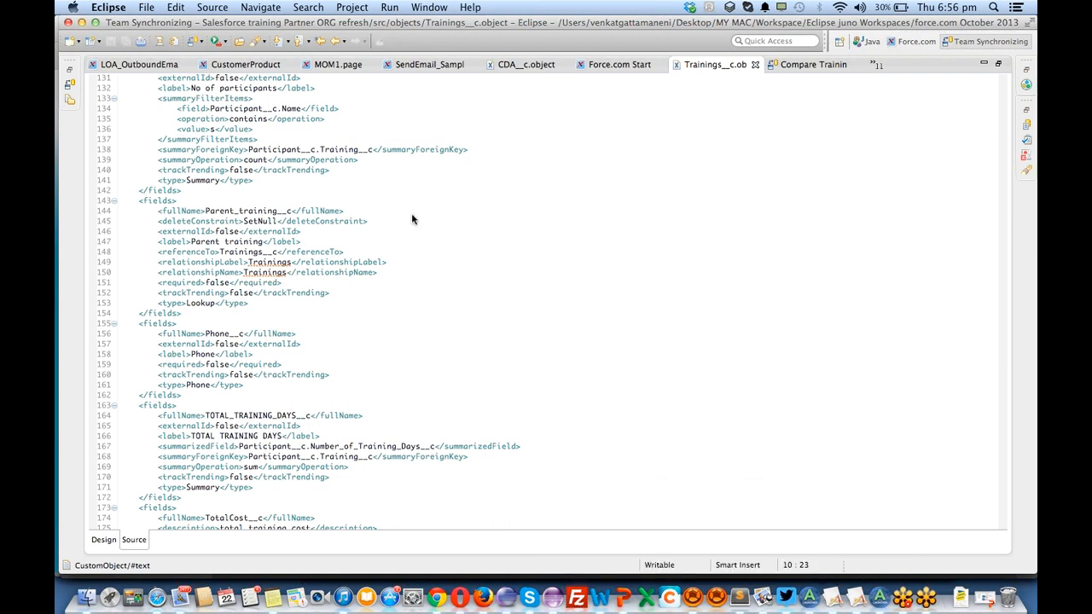
- Delete fullName from line 144's closing tag and save to trigger a save error
double_click(309, 210)
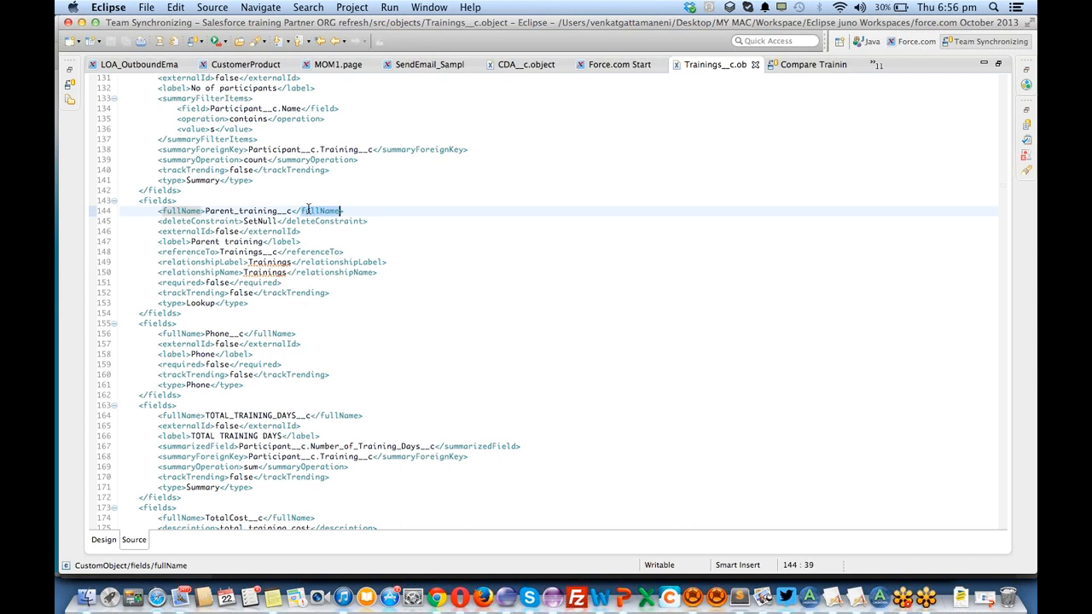
key(BackSpace)
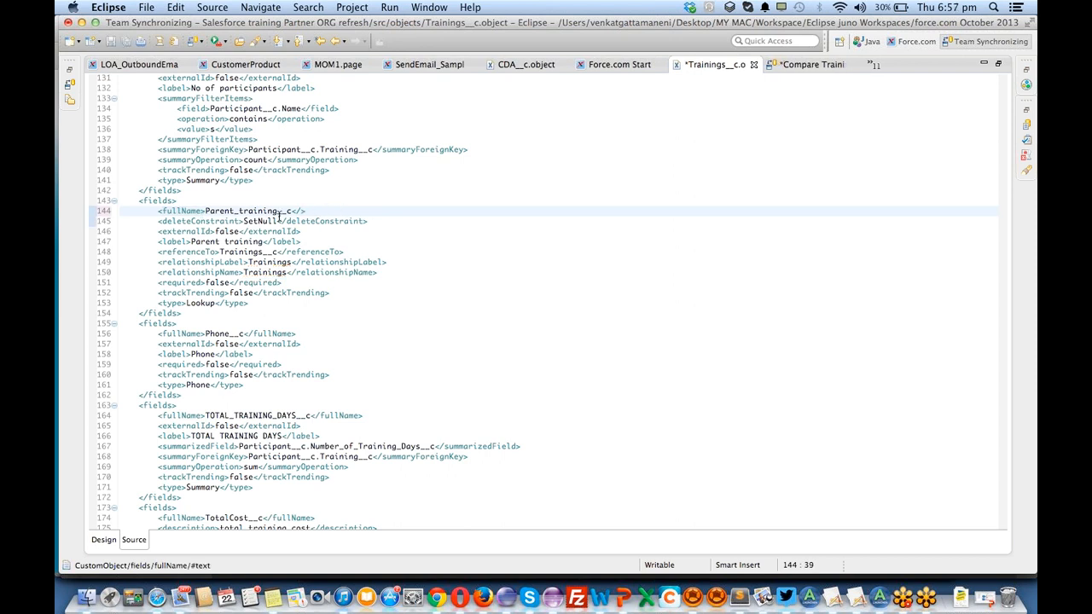
key(ctrl+s)
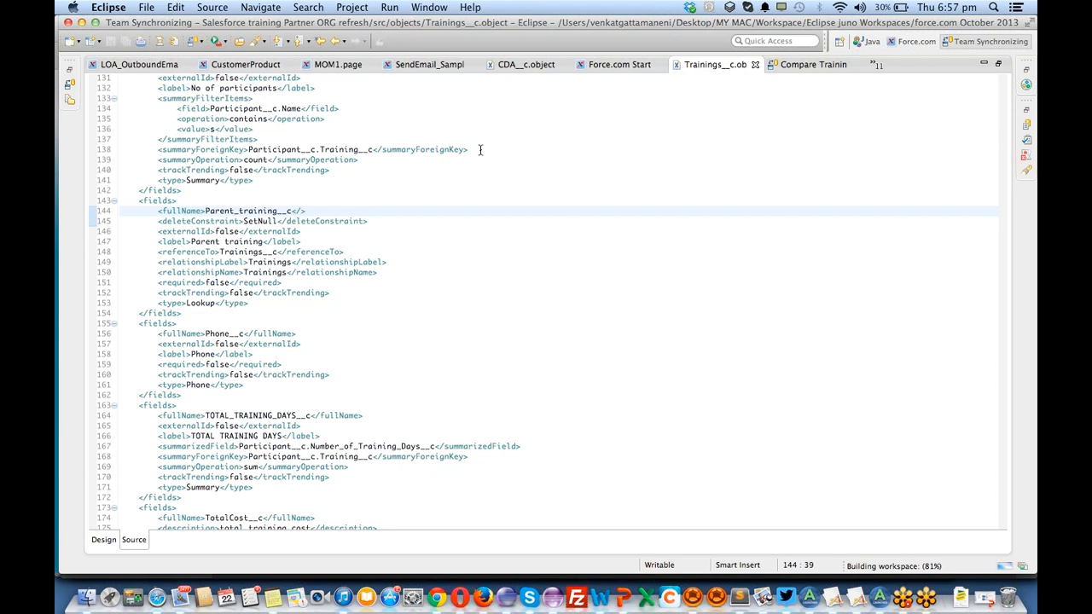
- Restore fullName in line 144's closing tag from the opening tag and save the Trainings object again
click(175, 211)
double_click(175, 211)
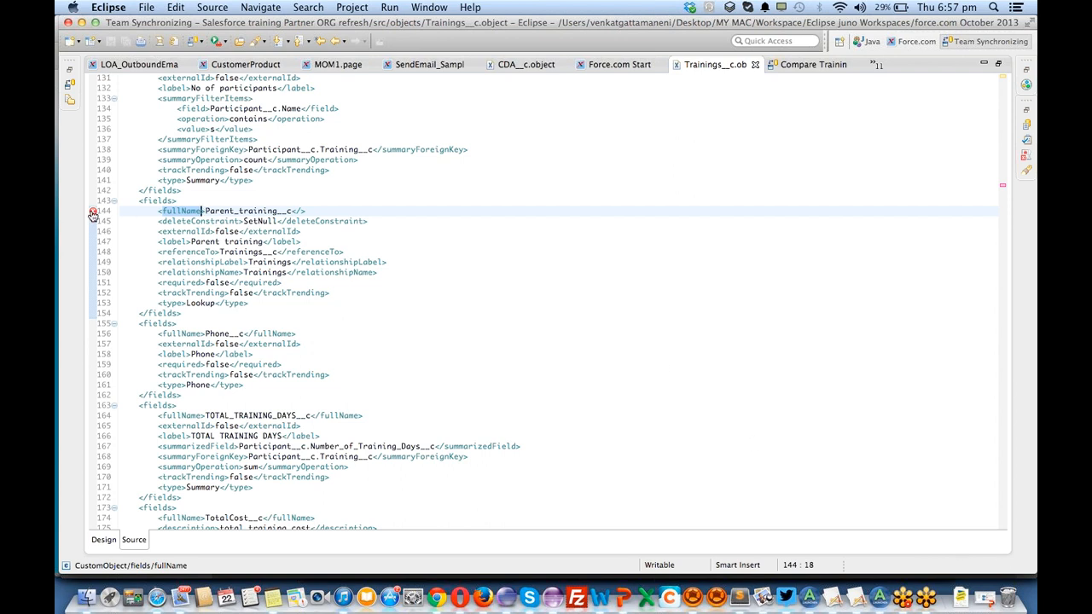
mouse_move(93, 215)
key(End)
key(super+s)
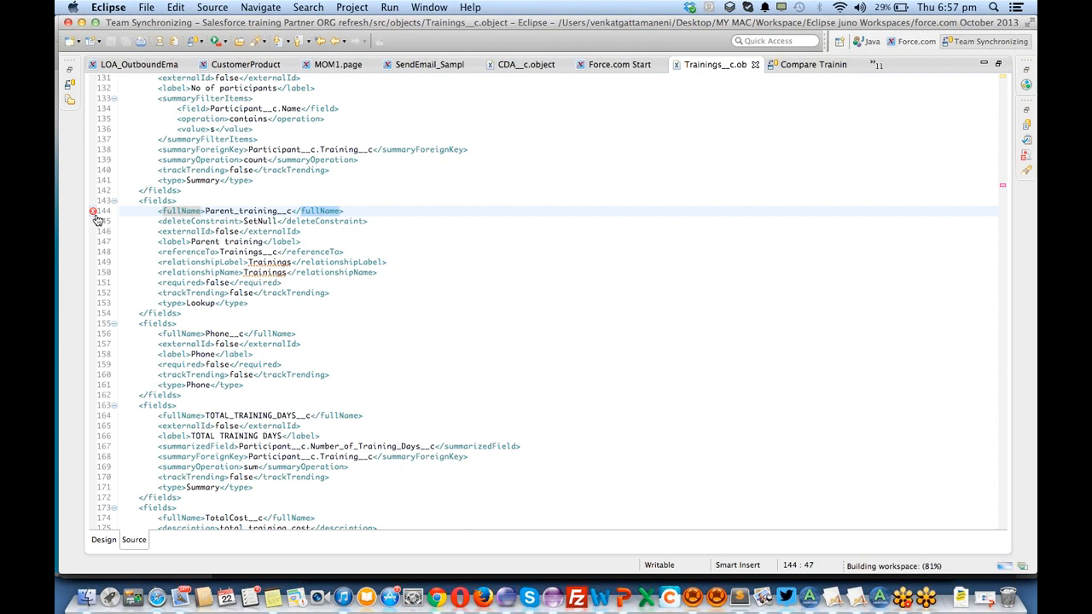
- Scroll Project Explorer to src/workflows to list Account.workflow, Addresses__c.workflow and Asset.workflow
mouse_move(98, 220)
mouse_move(1004, 190)
scroll(808, 371, up, 1)
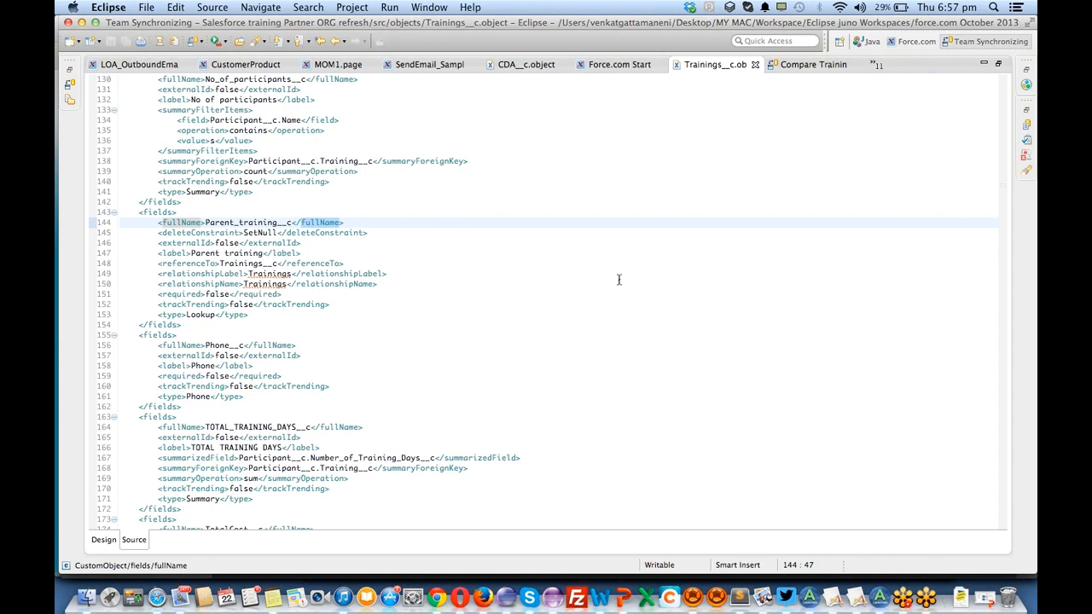
scroll(620, 279, down, 12)
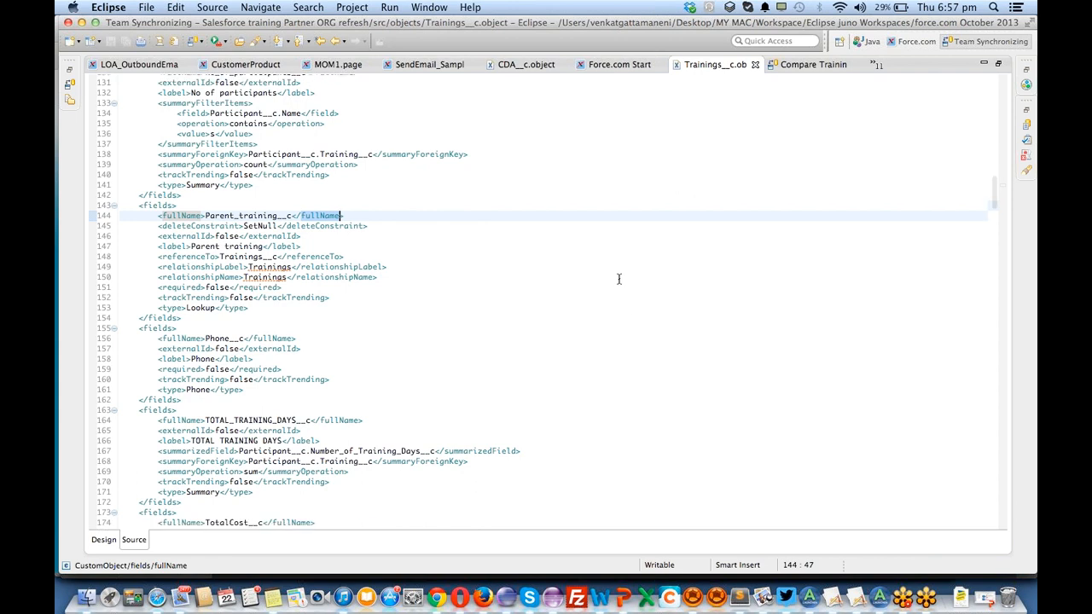
scroll(619, 279, down, 3)
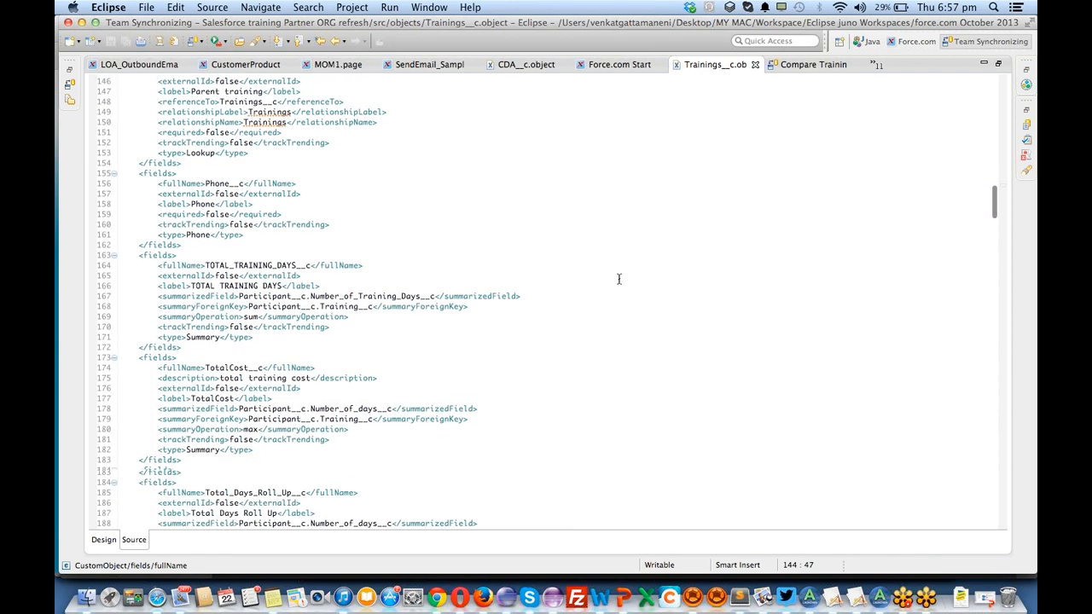
scroll(619, 279, up, 20)
scroll(620, 279, up, 17)
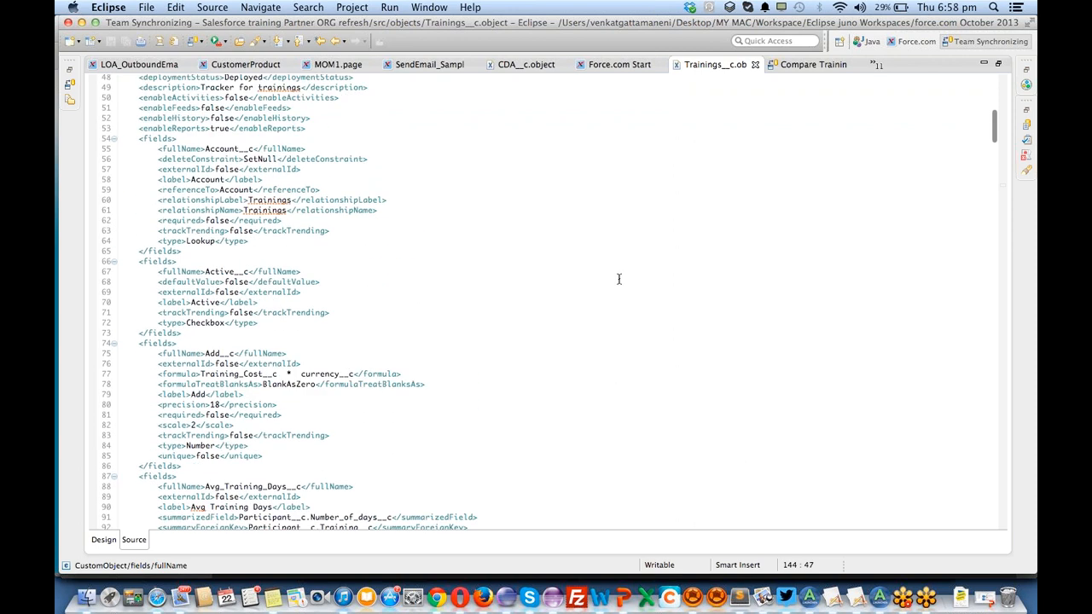
click(69, 101)
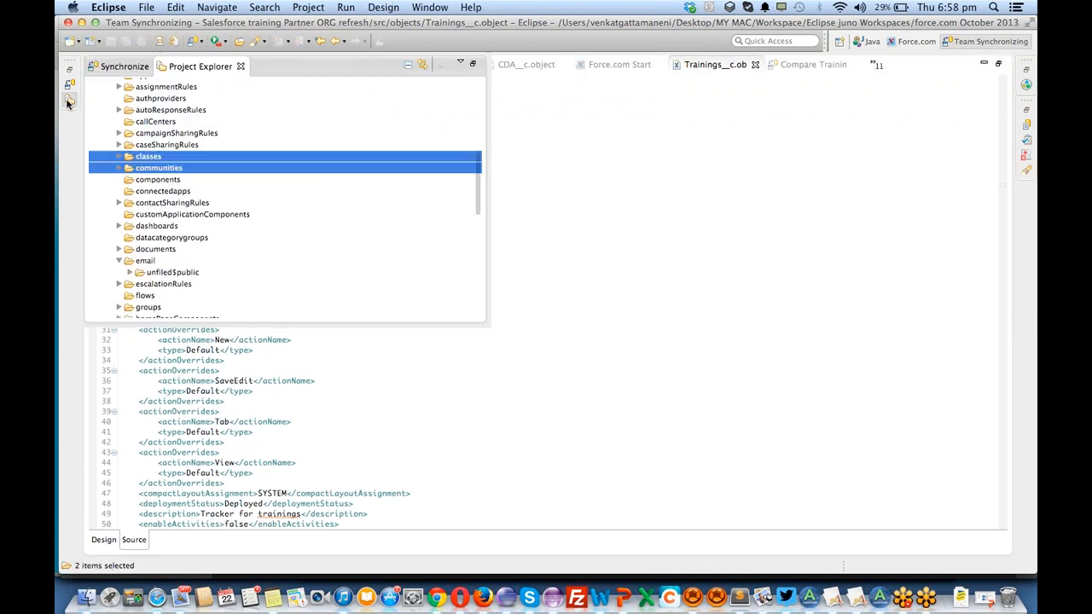
scroll(170, 244, down, 5)
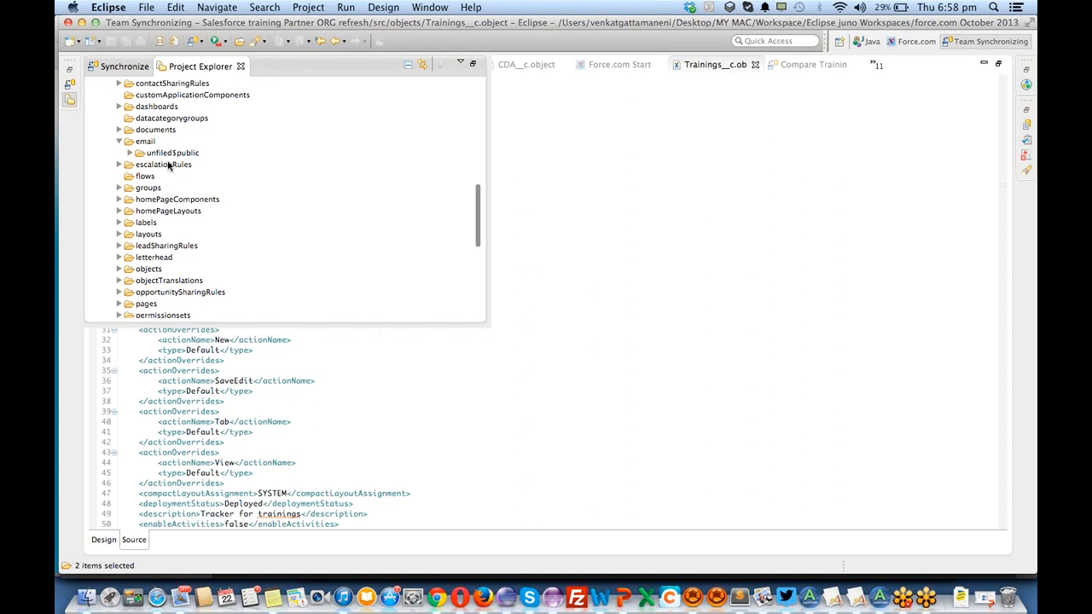
scroll(178, 283, down, 10)
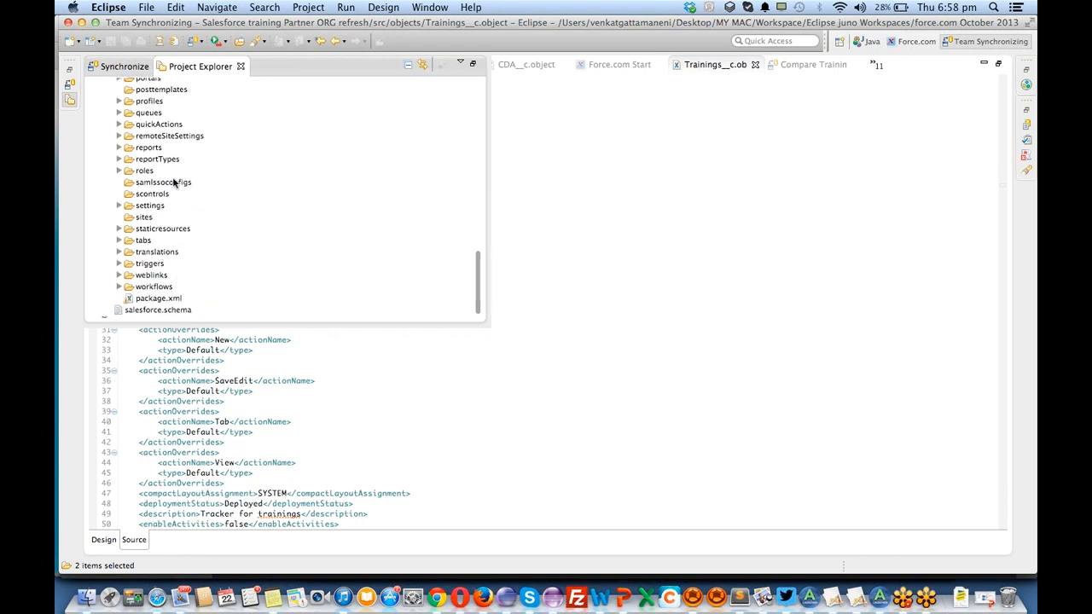
scroll(173, 183, up, 2)
scroll(173, 183, up, 7)
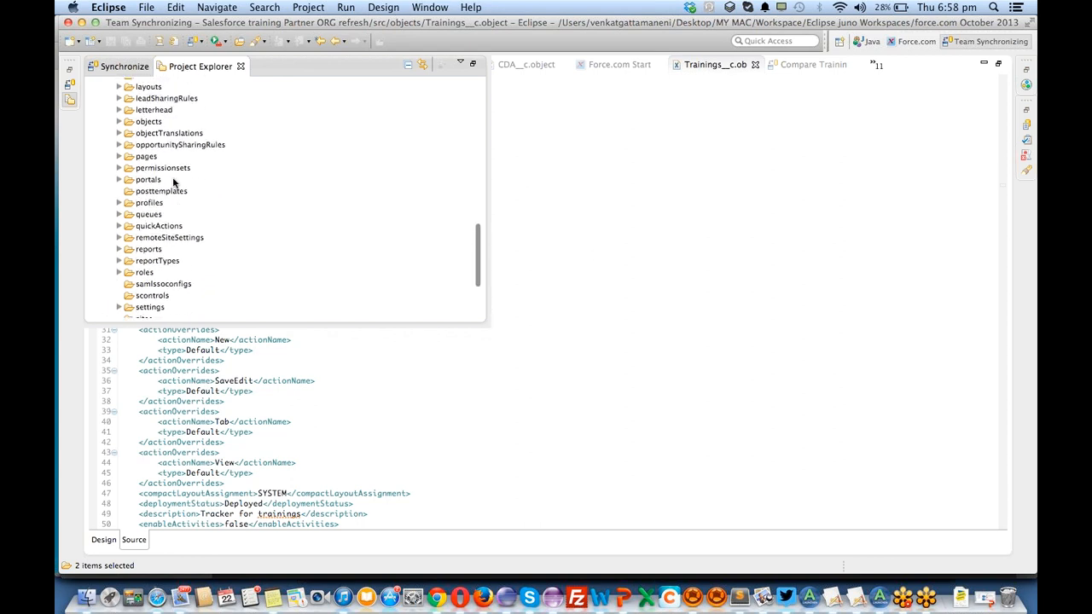
scroll(173, 182, up, 5)
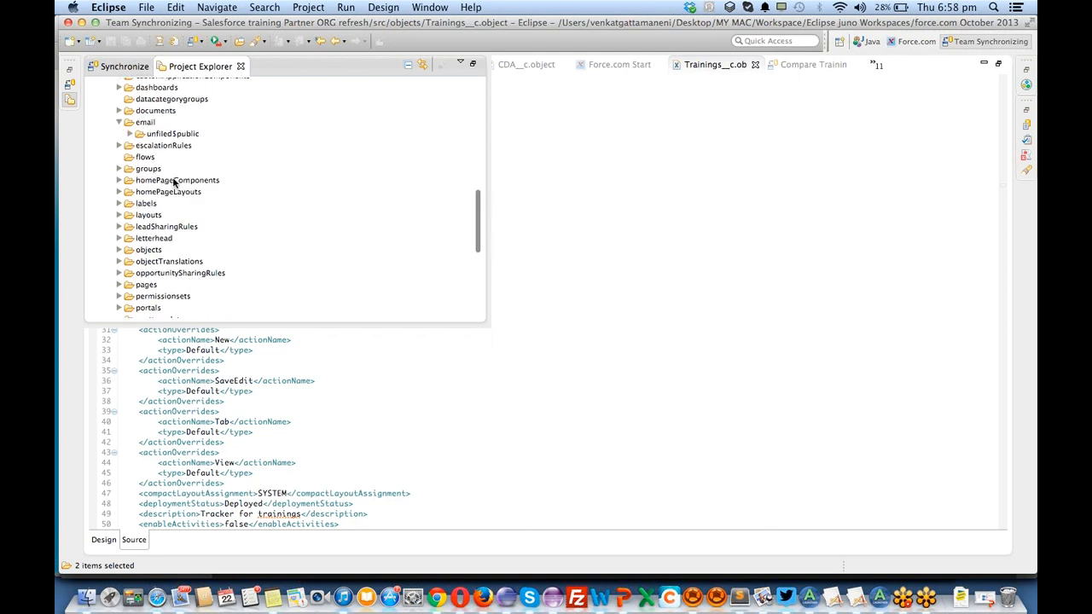
scroll(180, 119, up, 15)
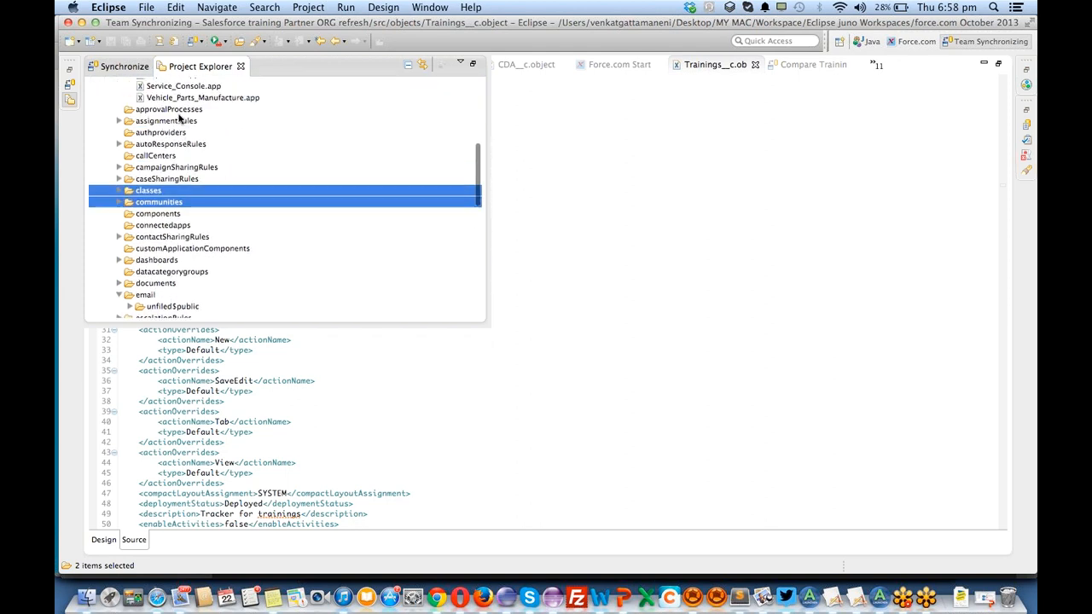
scroll(179, 118, down, 9)
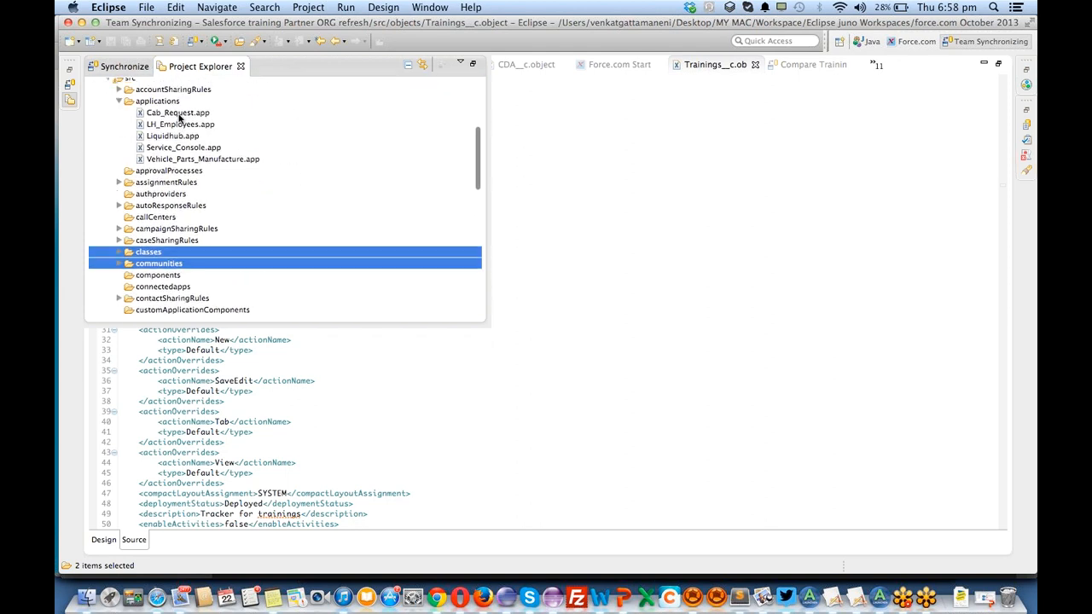
scroll(179, 119, down, 8)
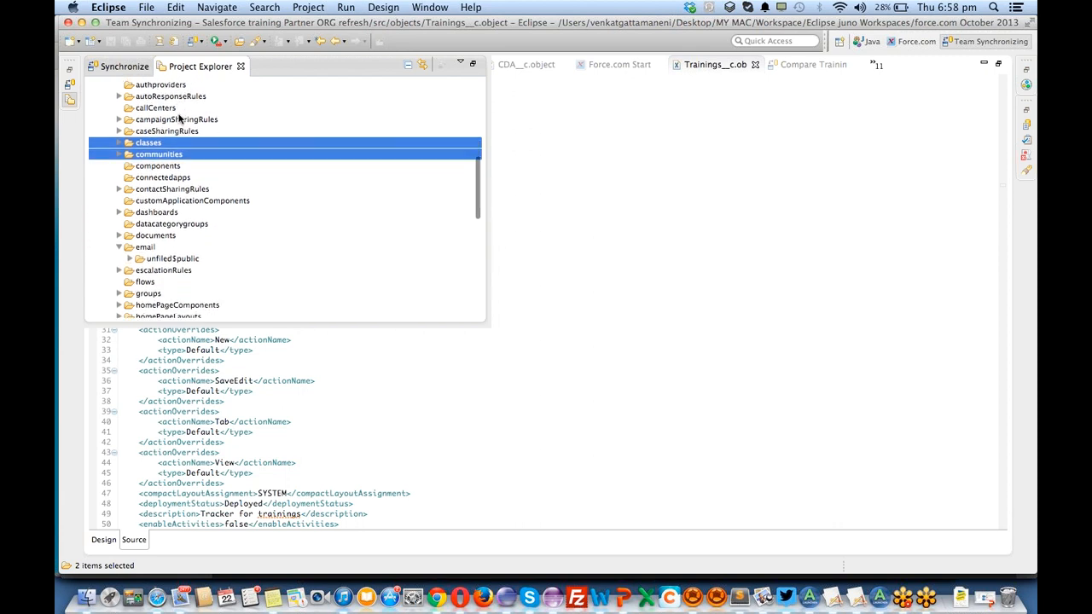
scroll(183, 236, down, 5)
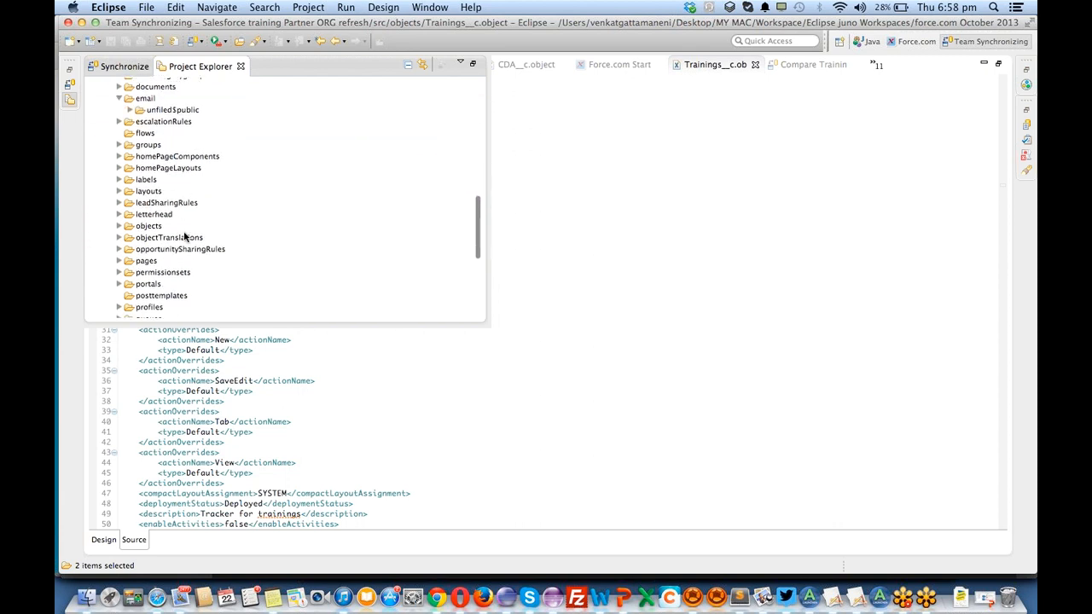
scroll(184, 236, down, 7)
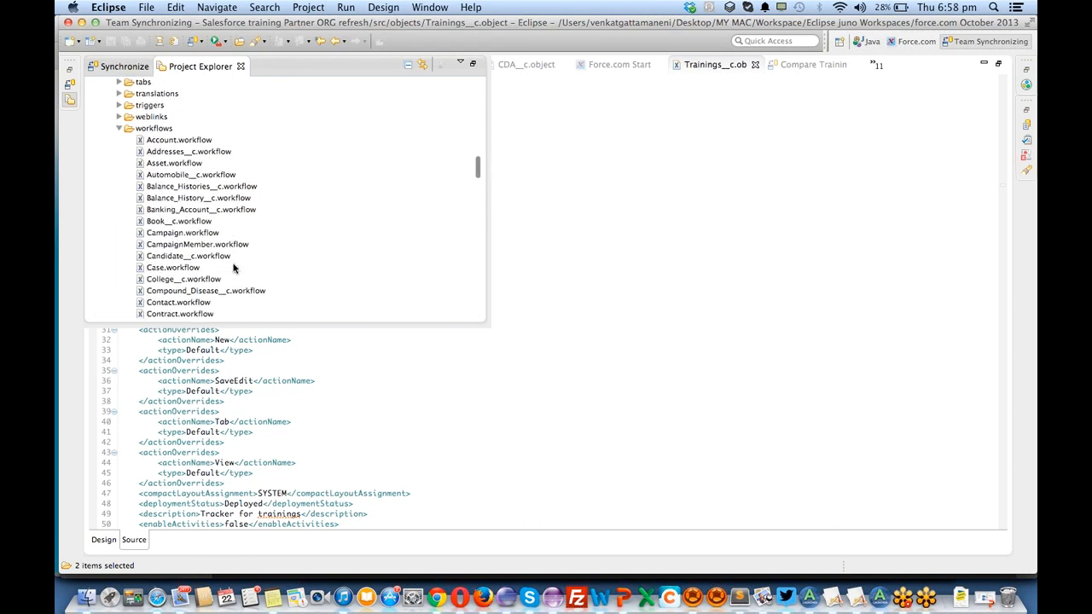
scroll(234, 268, down, 10)
scroll(234, 267, down, 9)
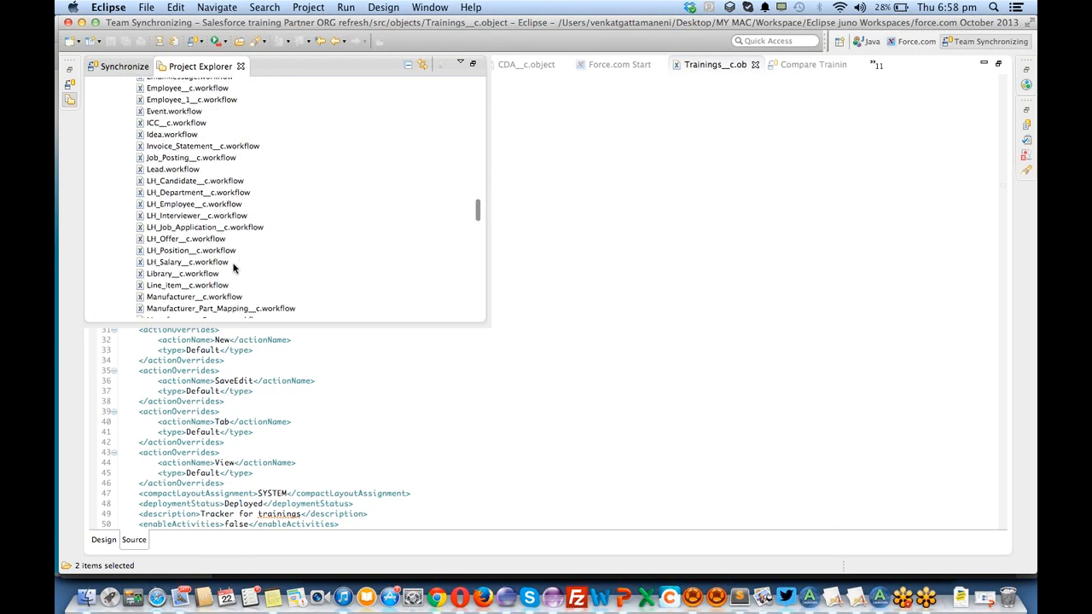
scroll(234, 268, up, 7)
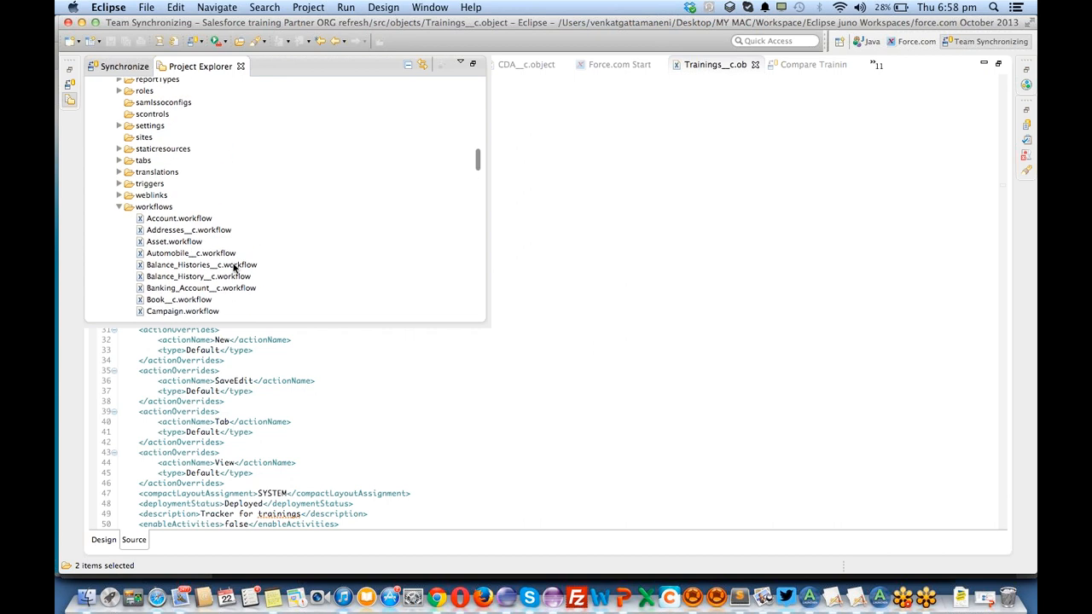
scroll(234, 268, up, 1)
- Shift-select the workflow files from Account.workflow down to WorkThanks.workflow, excluding package.xml and salesforce.schema
click(169, 236)
key(shift+Down)
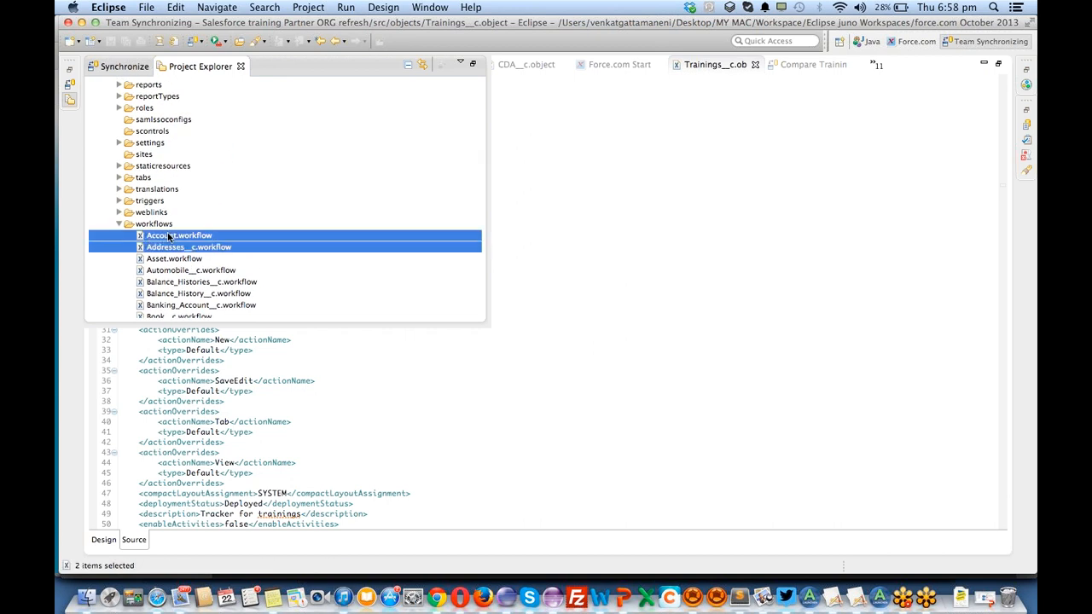
key(shift+Down)
key(shift+Down)
key(shift+Down)
key(shift+Down)
key(shift+Down)
key(shift+Down)
key(shift+Down)
key(shift+Down)
key(shift+Down)
key(shift+Down)
key(shift+Down)
key(shift+Down)
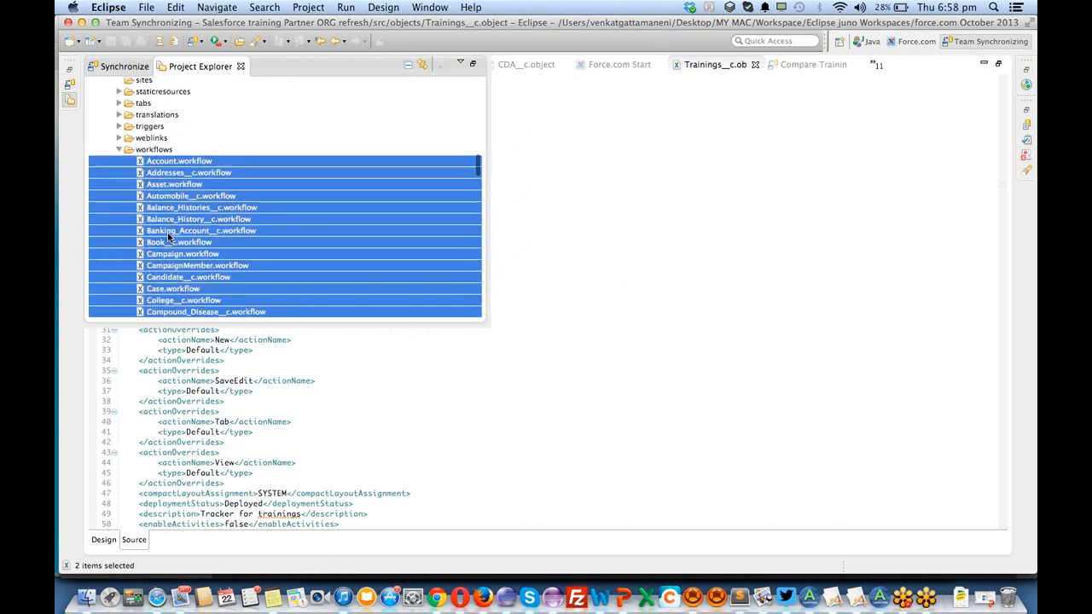
key(shift+Down)
key(shift+Down)
key(shift+Down)
key(shift+Down)
key(shift+Down)
key(shift+Down)
key(shift+Down)
key(shift+Down)
key(shift+Down)
key(shift+Down)
key(shift+Down)
key(shift+Down)
key(shift+Down)
key(shift+Down)
key(shift+Down)
key(shift+Down)
key(shift+Down)
key(shift+Down)
key(shift+Down)
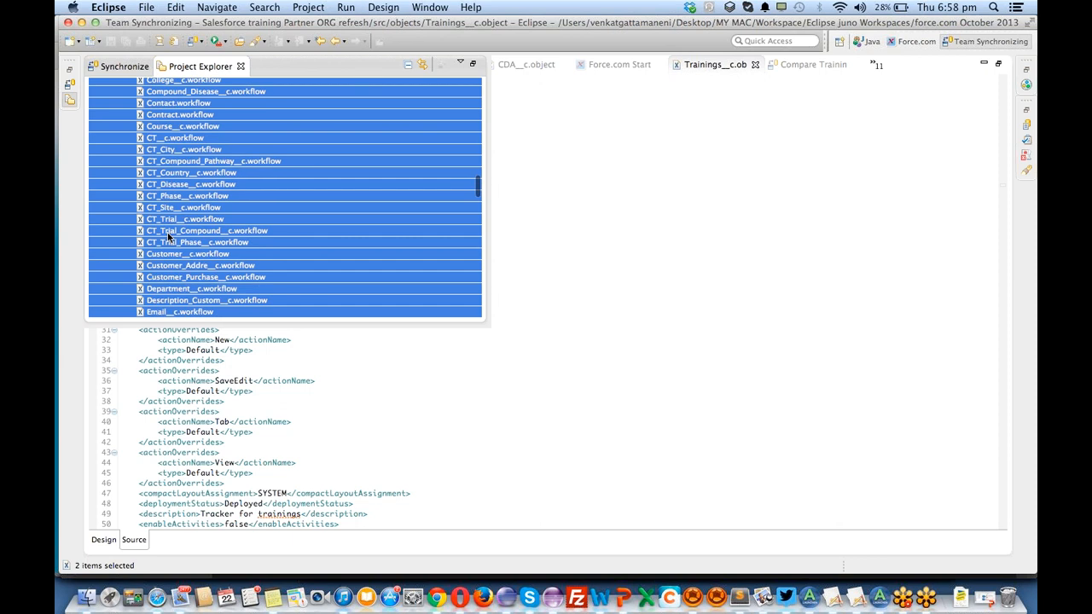
key(shift+Down)
key(shift+Down)
key(shift+Down)
key(shift+Down)
key(shift+Down)
key(shift+Down)
key(shift+Down)
key(shift+Down)
key(shift+Down)
key(shift+Down)
key(shift+Down)
key(shift+Down)
key(shift+Down)
key(shift+Down)
key(shift+Down)
key(shift+Down)
key(shift+Down)
key(shift+Down)
key(shift+Down)
key(shift+Down)
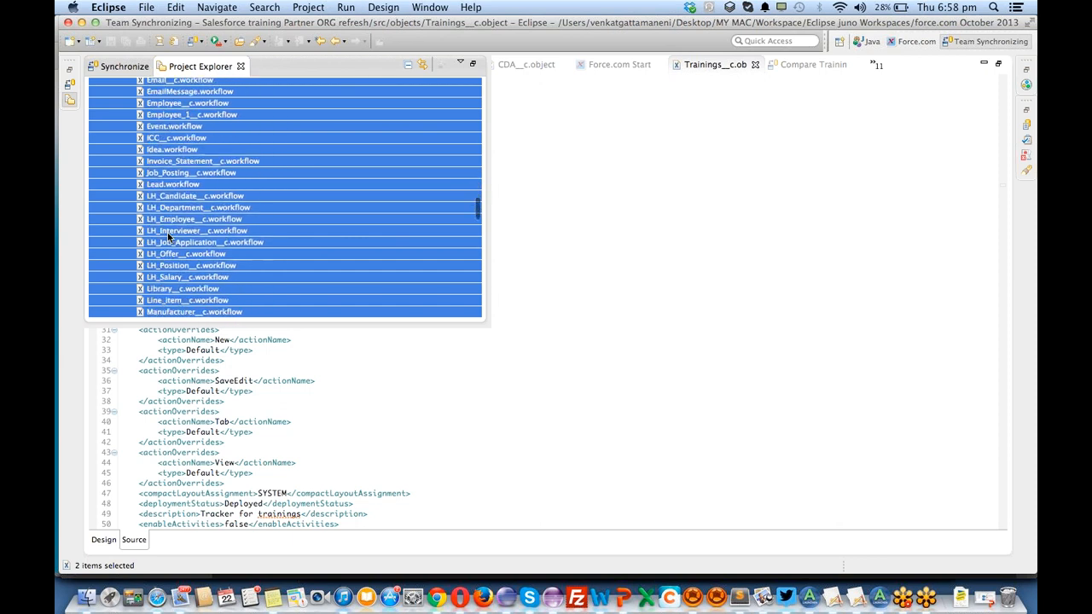
key(shift+Down)
key(shift+Down)
key(shift+Down)
key(shift+Down)
key(shift+Down)
key(shift+Down)
key(shift+Down)
key(shift+Down)
key(shift+Down)
key(shift+Down)
key(shift+Down)
key(shift+Down)
key(shift+Down)
key(shift+Down)
key(shift+Down)
key(shift+Down)
key(shift+Down)
key(shift+Down)
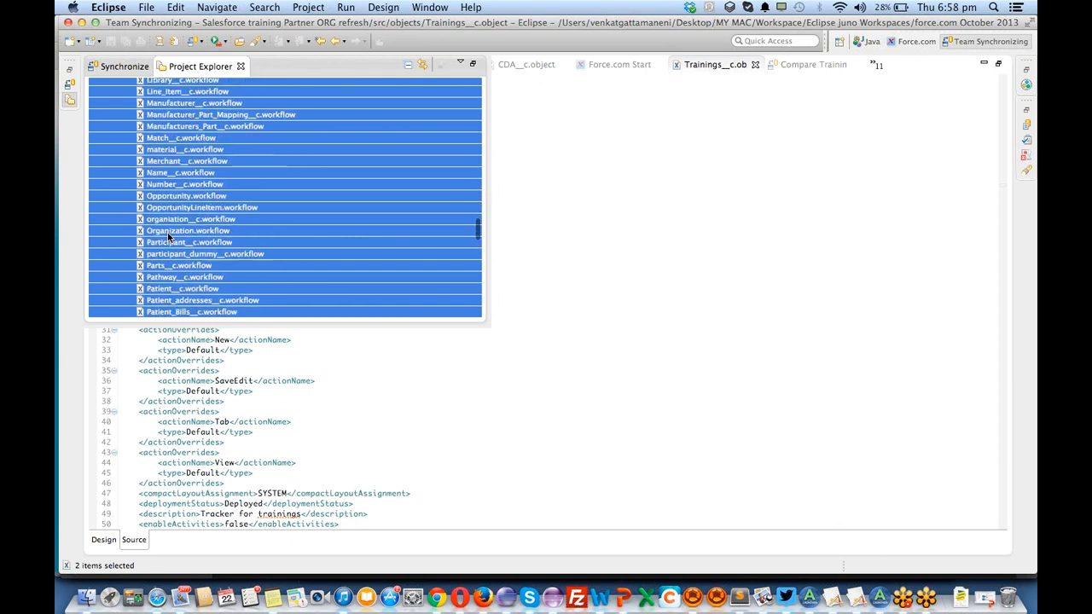
key(shift+Down)
key(shift+Down)
key(shift+Down)
key(shift+Down)
key(shift+Down)
key(shift+Down)
key(shift+Down)
key(shift+Down)
key(shift+Down)
key(shift+Down)
key(shift+Down)
key(shift+Down)
key(shift+Down)
key(shift+Down)
key(shift+Down)
key(shift+Down)
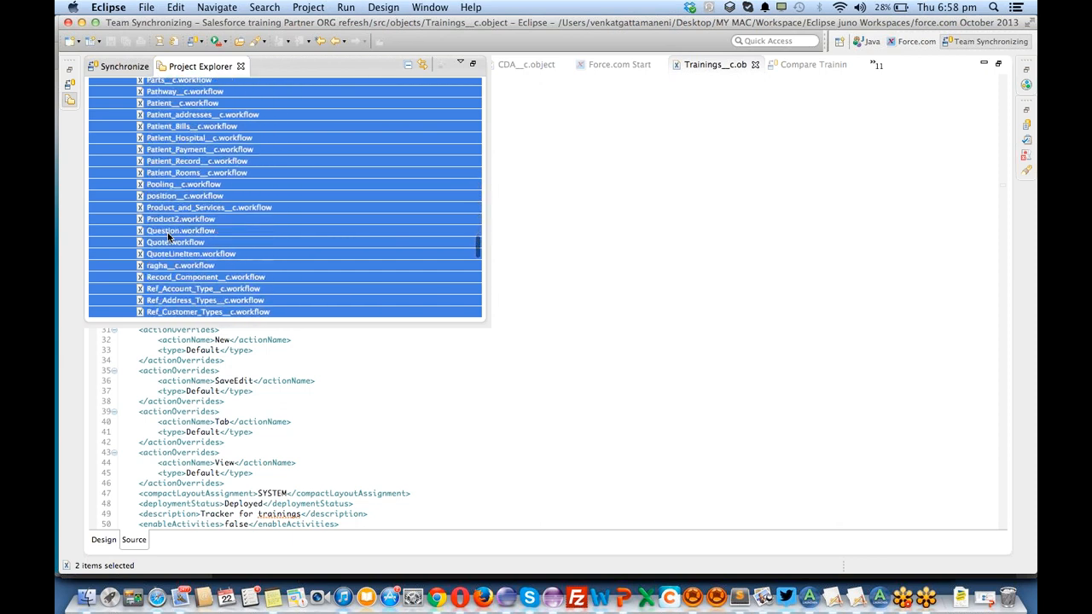
key(shift+Down)
key(shift+Down)
key(shift+Down)
key(shift+Down)
key(shift+Down)
key(shift+Down)
key(shift+Down)
key(shift+Down)
key(shift+Down)
key(shift+Down)
key(shift+Down)
key(shift+Down)
key(shift+Down)
key(shift+Down)
key(shift+Down)
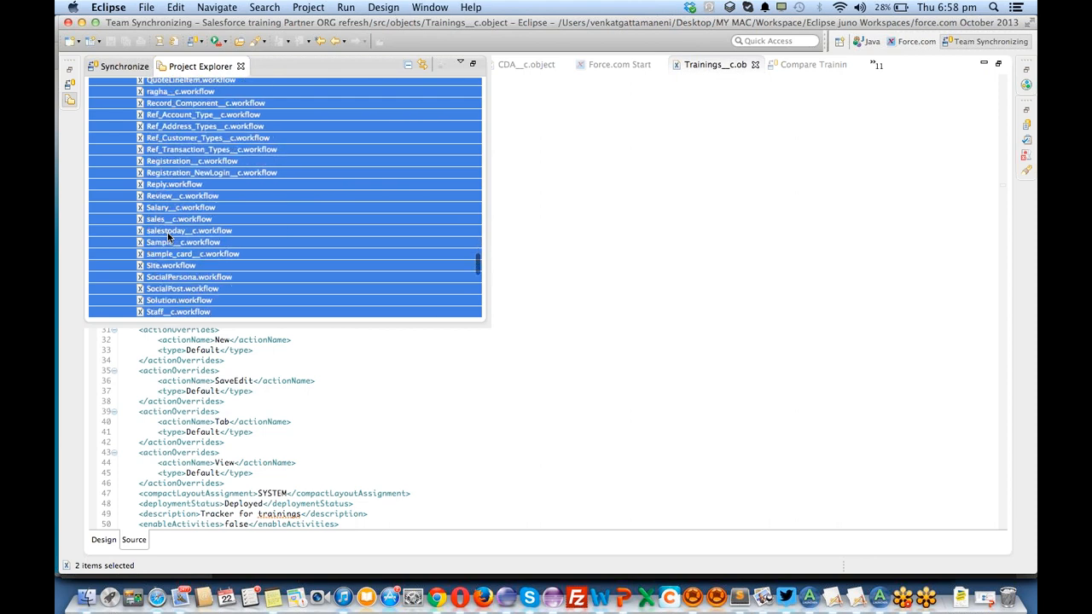
key(shift+Down)
key(shift+Down)
key(shift+Down)
key(shift+Down)
key(shift+Down)
key(shift+Down)
key(shift+Down)
key(shift+Down)
key(shift+Down)
key(shift+Down)
key(shift+Down)
key(shift+Down)
key(shift+Down)
key(shift+Down)
key(shift+Down)
key(shift+Down)
key(shift+Down)
key(shift+Down)
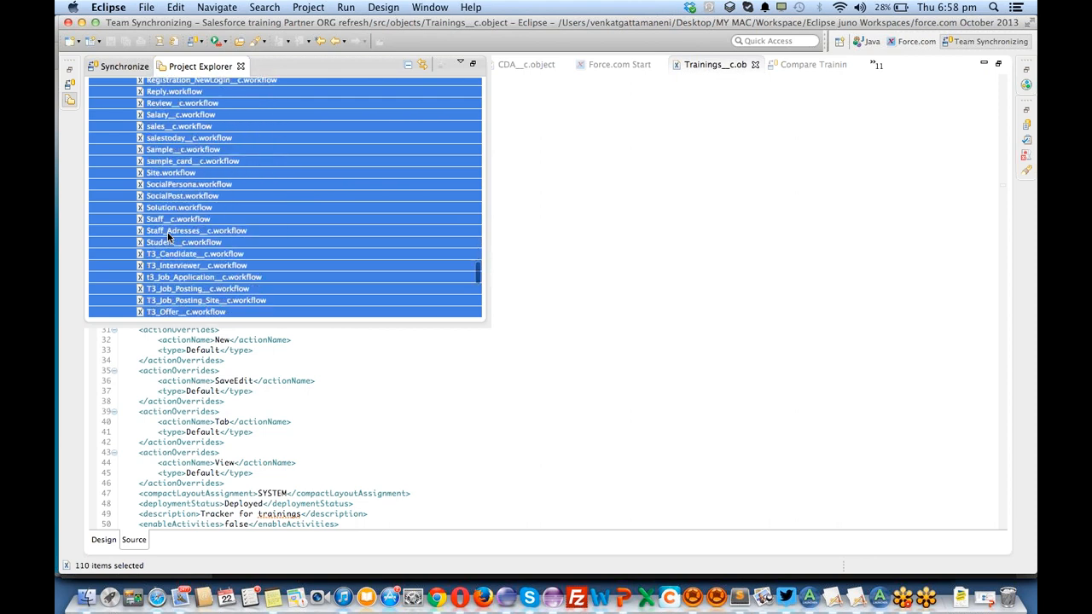
key(shift+Down)
key(shift+Down)
key(shift+Down)
key(shift+Down)
key(shift+Down)
key(shift+Down)
key(shift+Down)
key(shift+Down)
key(shift+Down)
key(shift+Down)
key(shift+Down)
key(shift+Down)
key(shift+Down)
key(shift+Down)
key(shift+Down)
key(shift+Down)
key(shift+Down)
key(shift+Down)
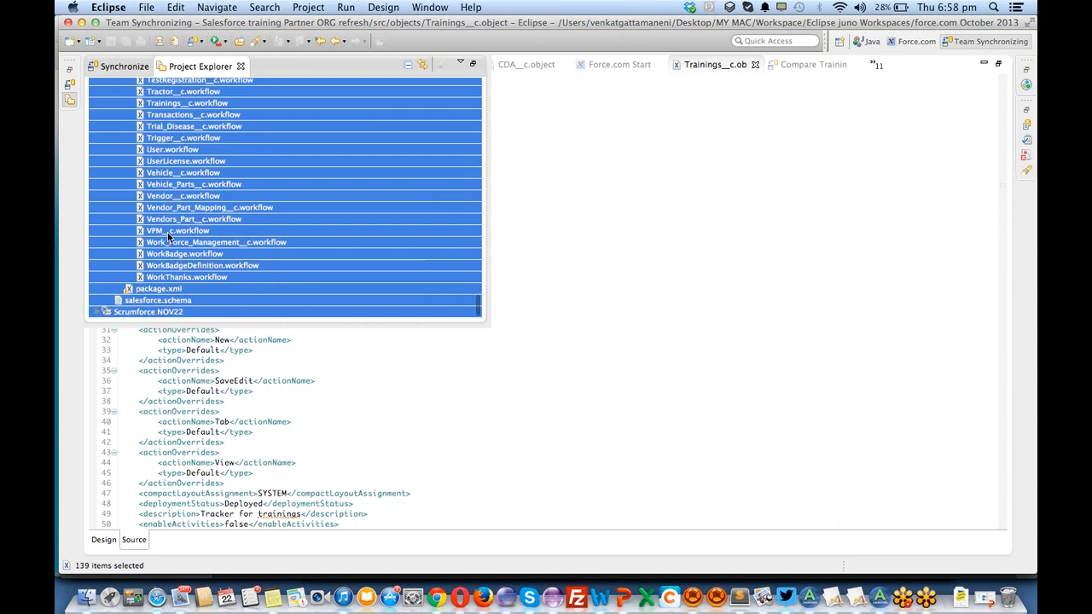
key(shift+Up)
key(shift+Up)
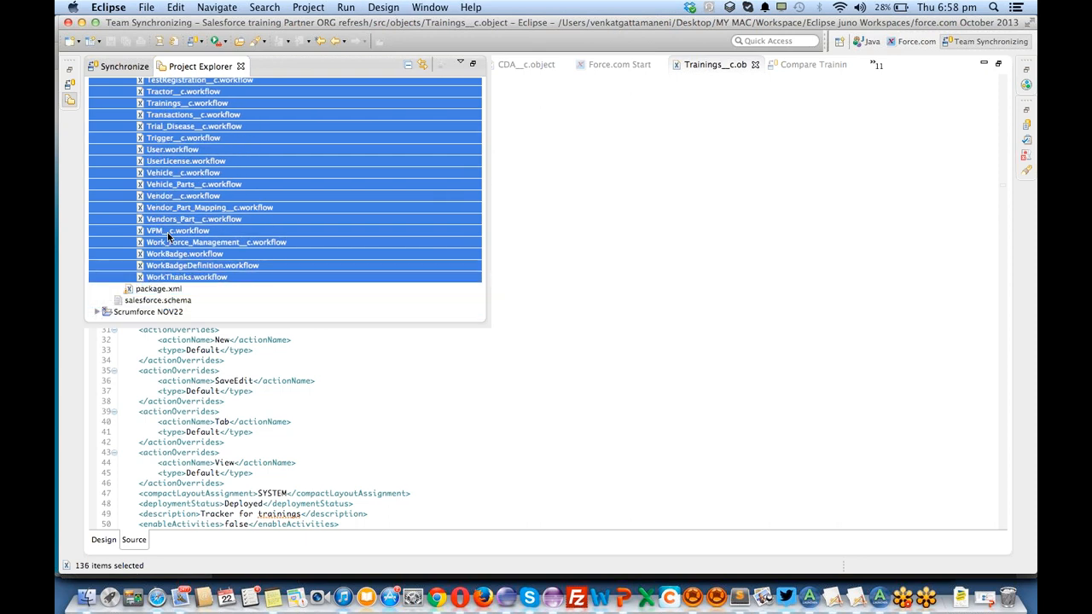
- Delete the 136 selected workflow files locally, confirming the Delete Resources and local-only prompts
right_click(202, 152)
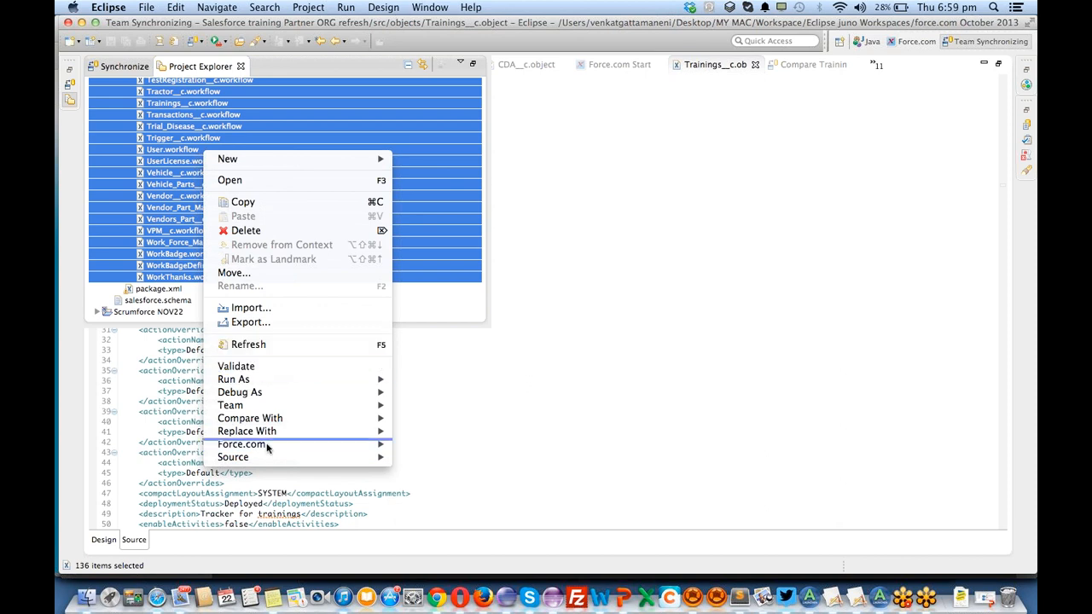
mouse_move(279, 448)
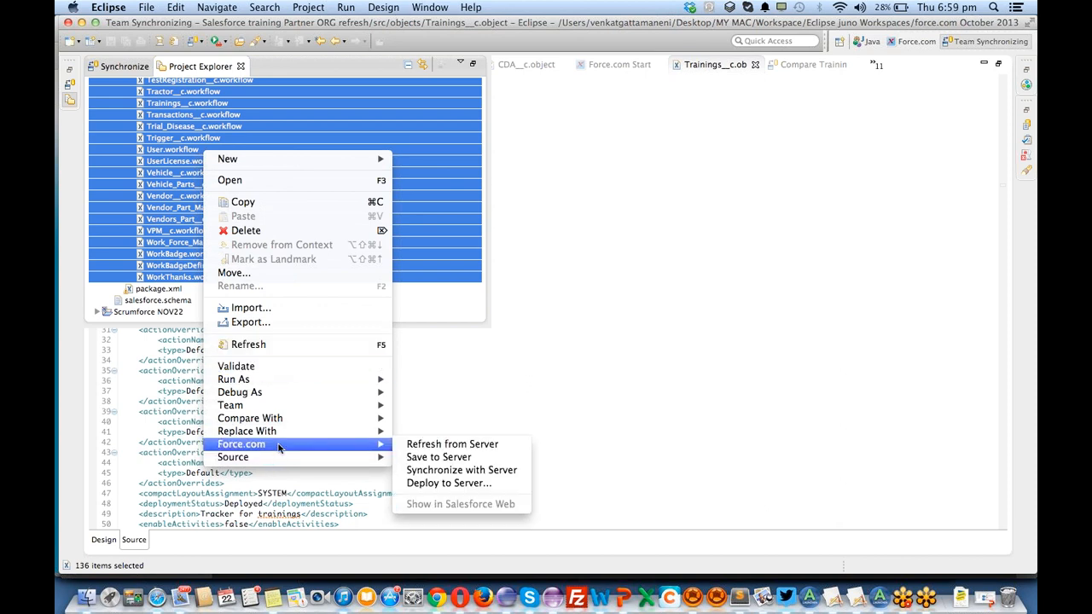
click(259, 237)
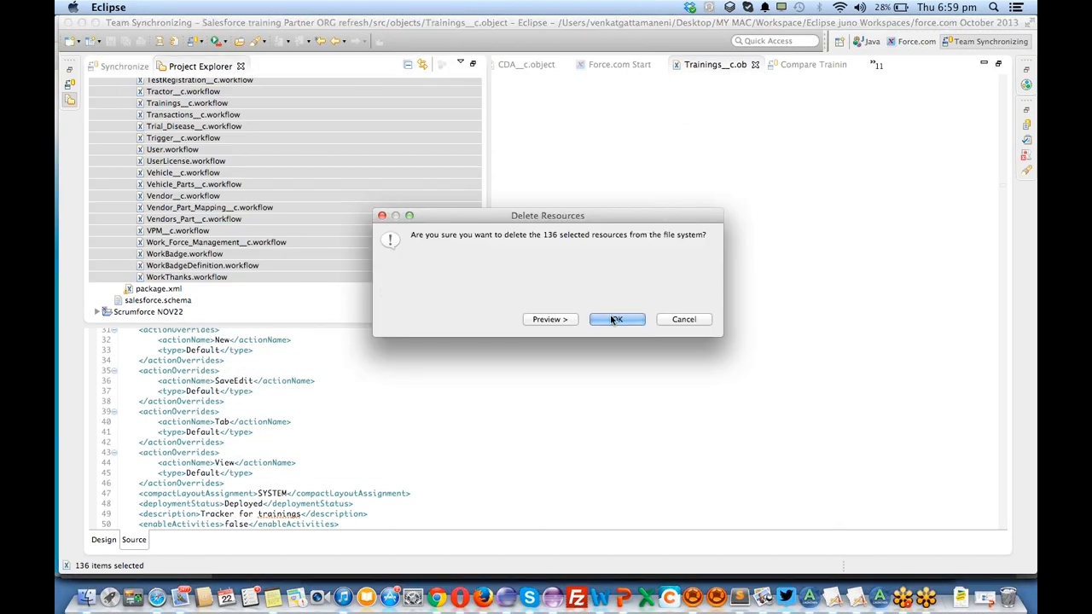
click(612, 319)
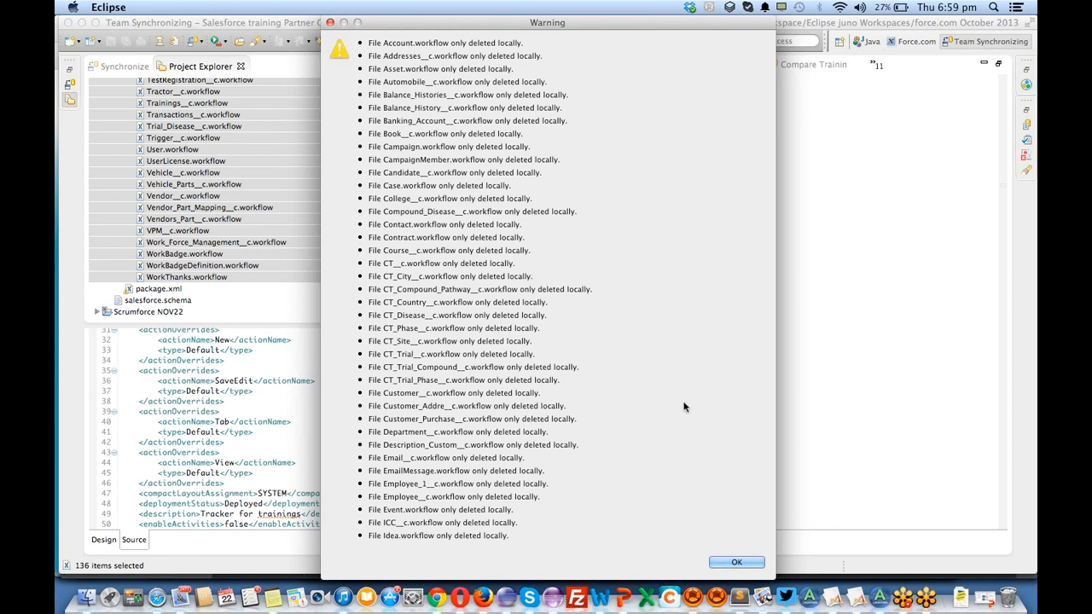
click(737, 563)
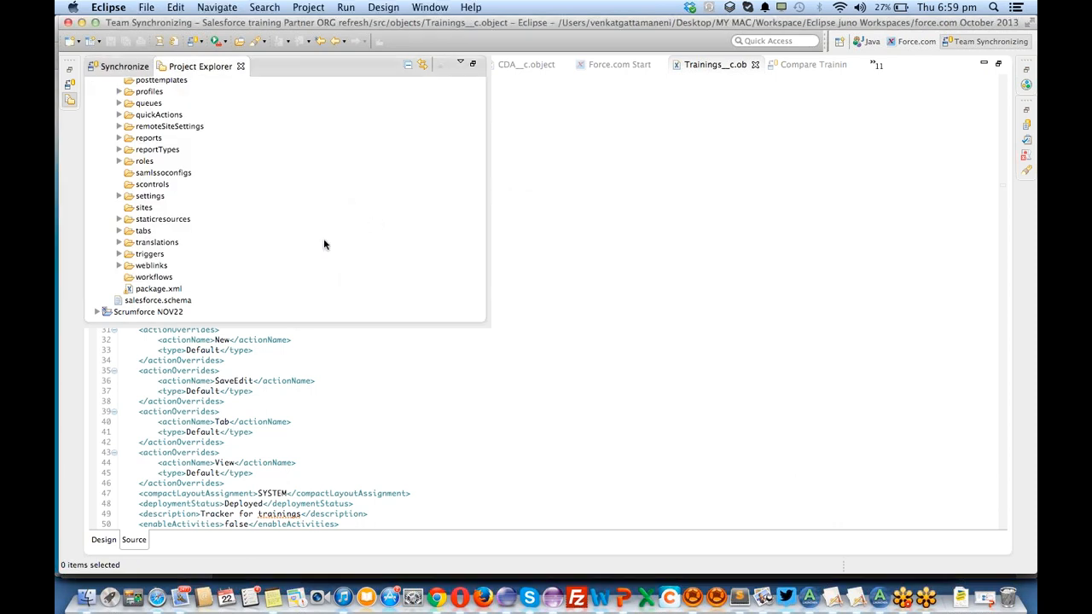
click(152, 279)
- Run Force.com Save to Server on the emptied workflows folder, answering Yes to synchronize
right_click(152, 282)
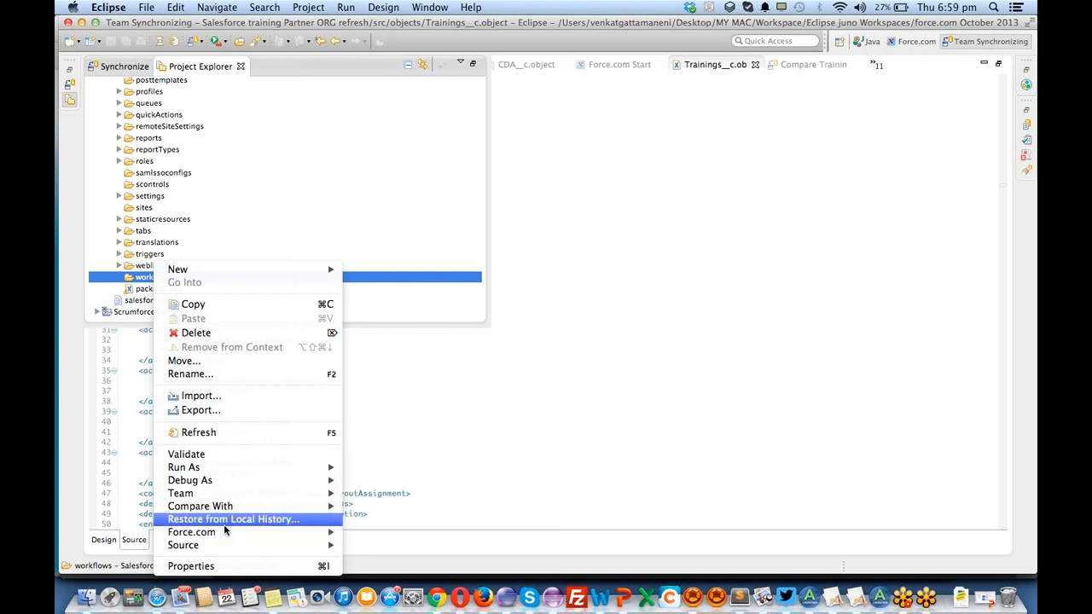
mouse_move(226, 531)
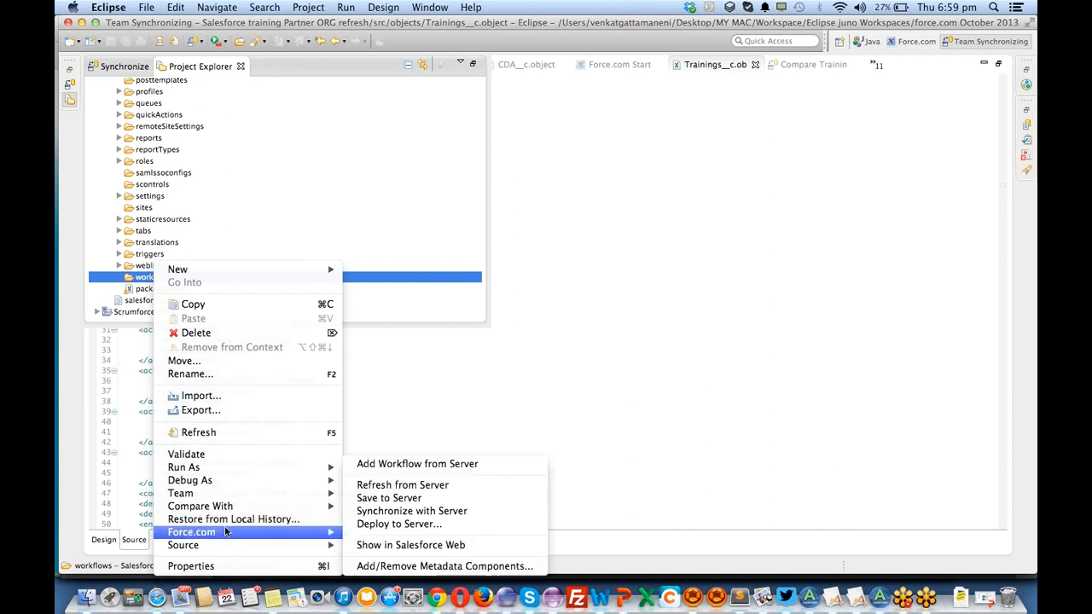
click(385, 498)
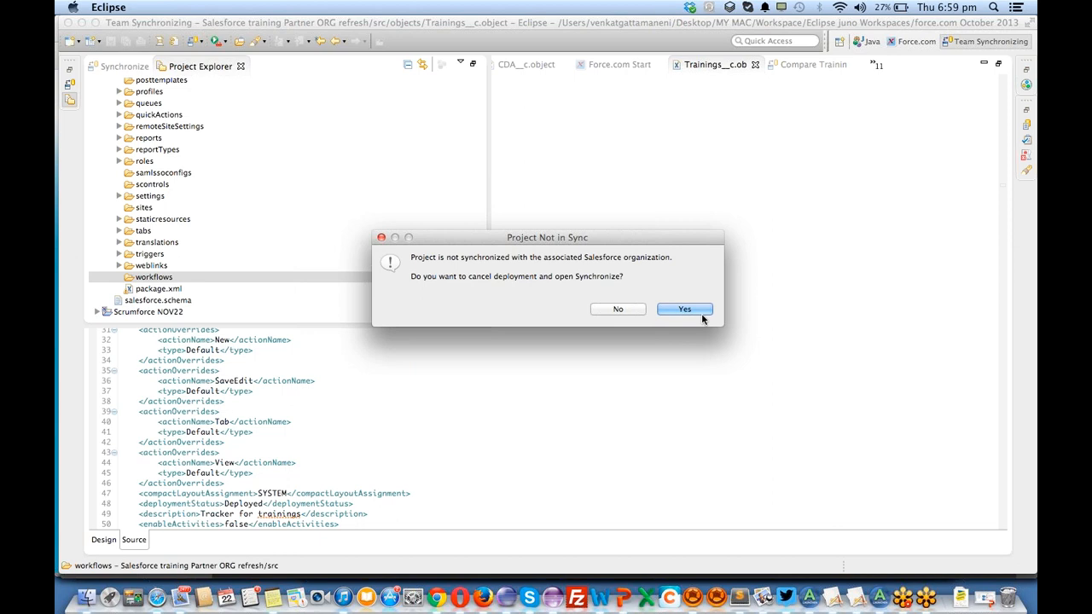
click(693, 311)
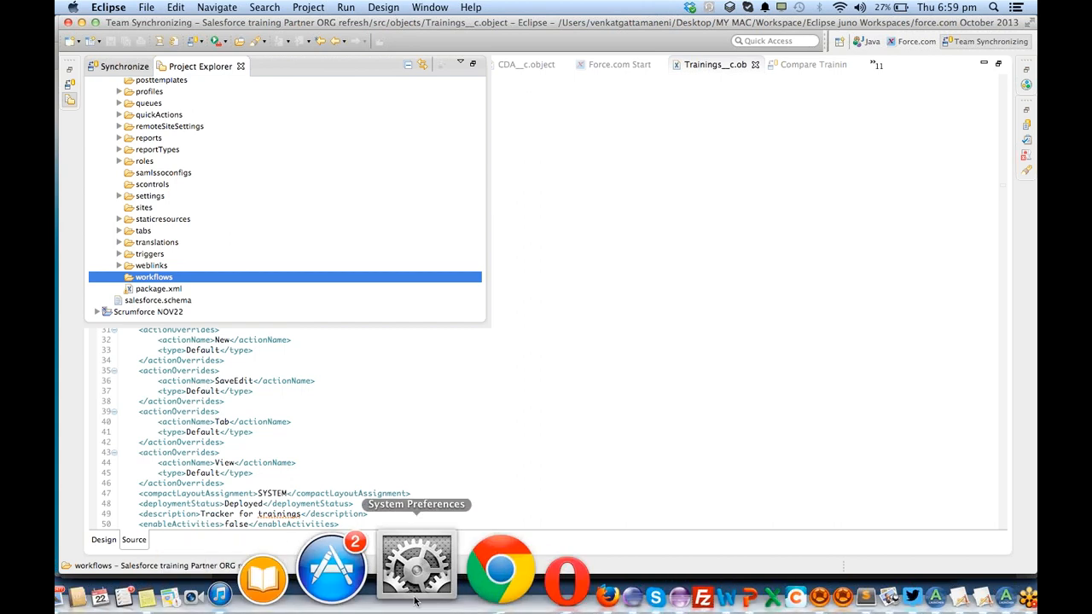
- Return to Firefox and show the Training object's Cost field detail tab
click(436, 583)
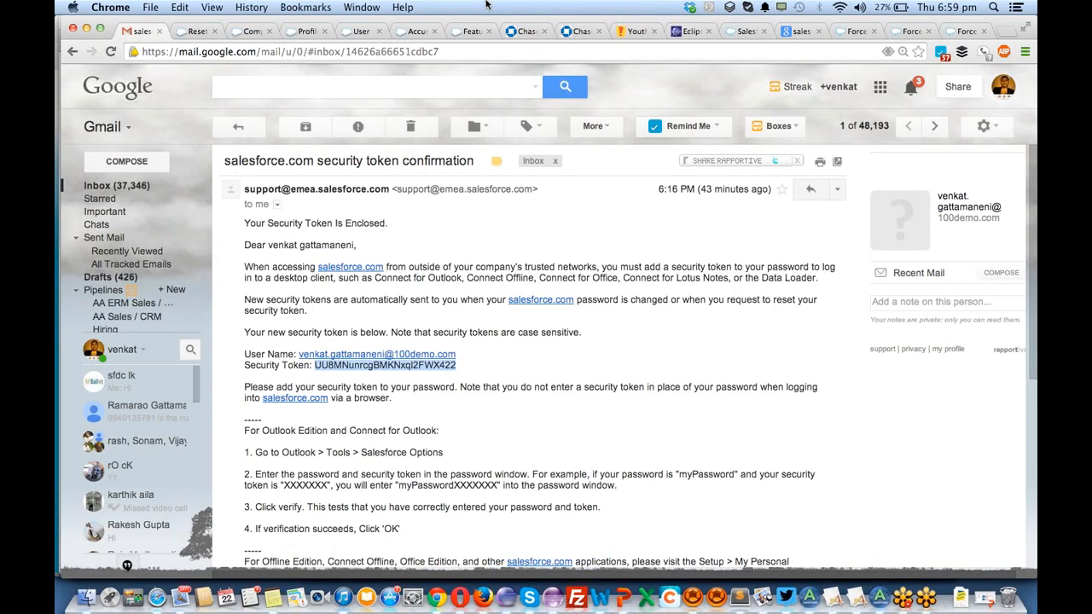
click(249, 32)
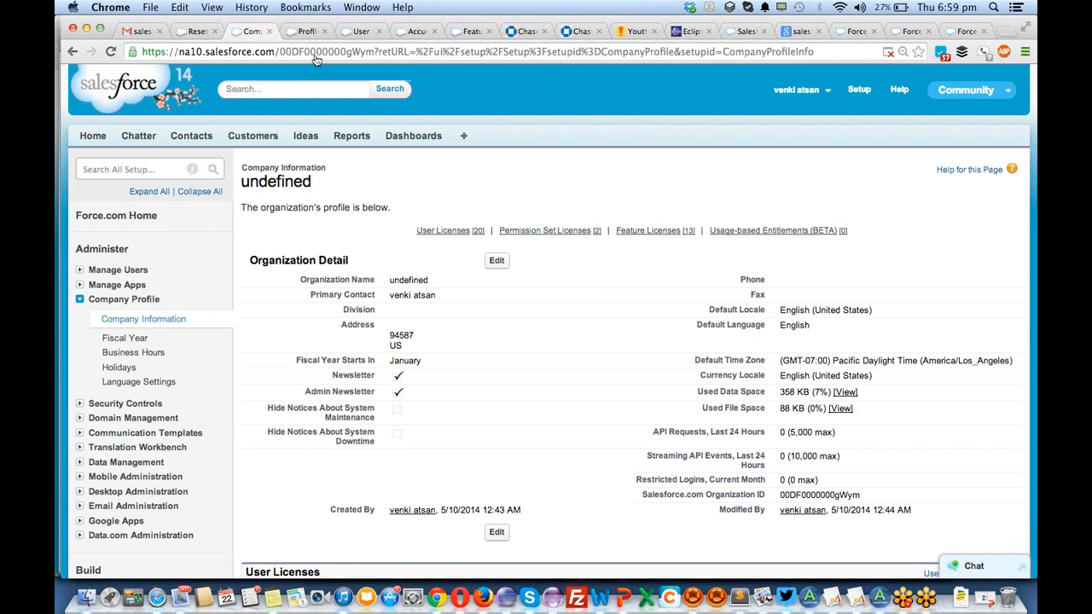
key(super+Tab)
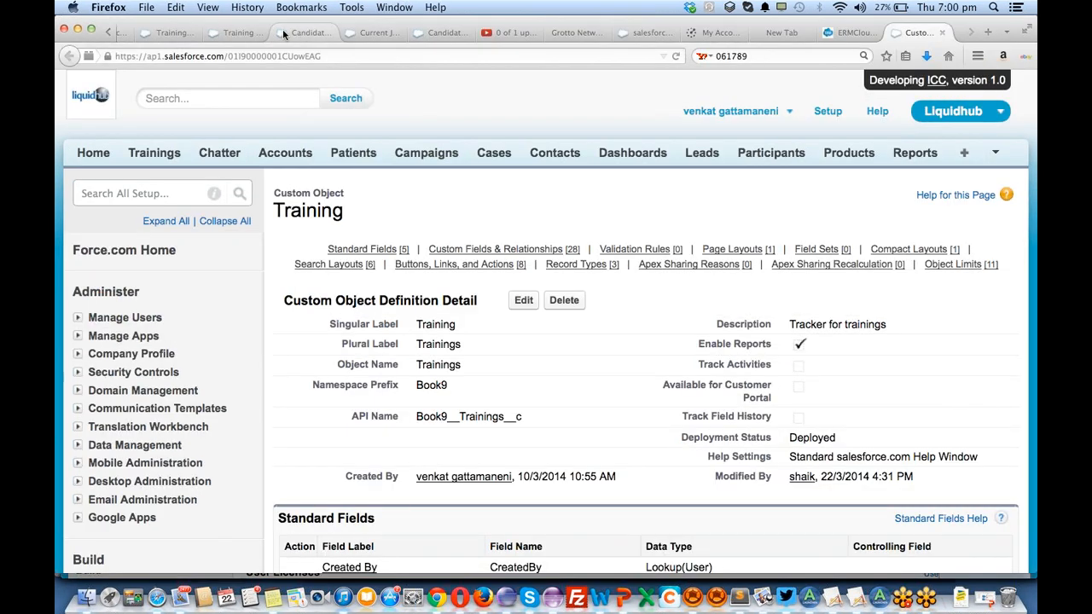
click(227, 33)
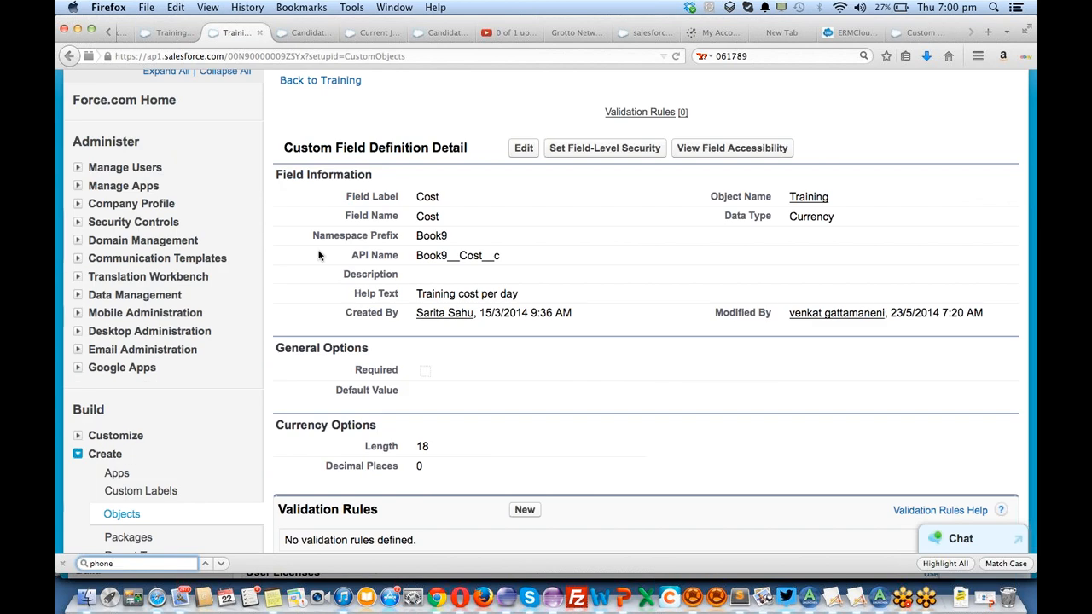
scroll(319, 255, up, 4)
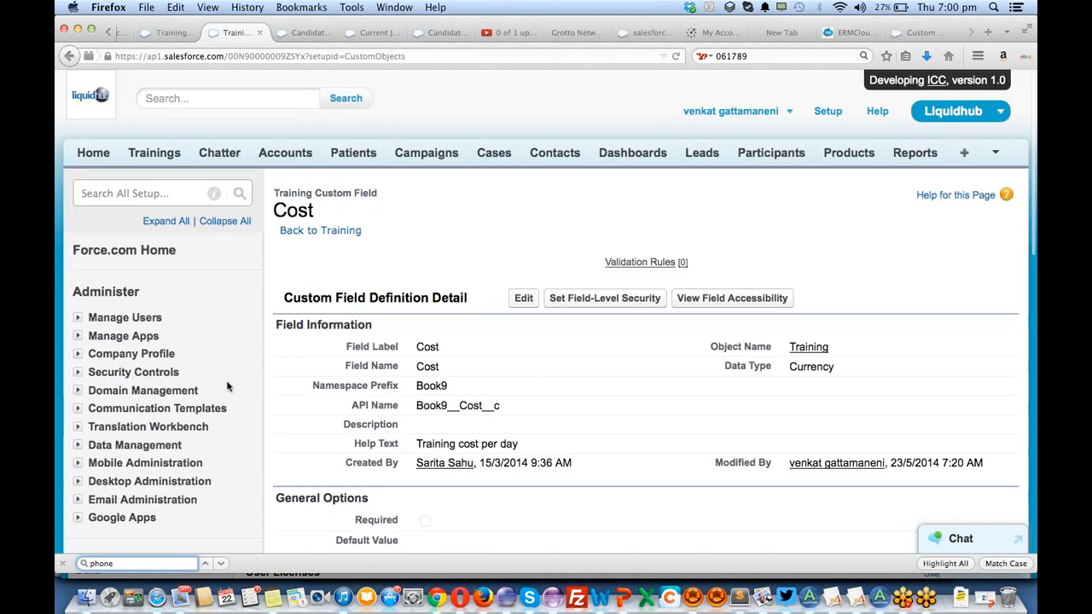
scroll(227, 386, down, 10)
scroll(227, 384, up, 4)
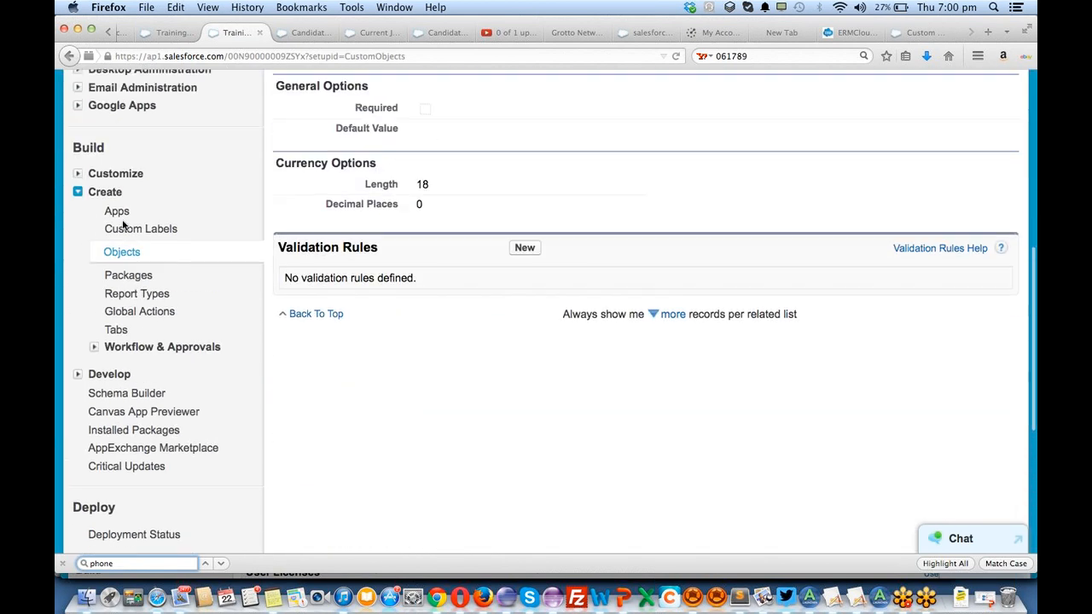
- Expand Workflow & Approvals and bring up the All Workflow Rules list
click(96, 350)
click(95, 351)
click(96, 350)
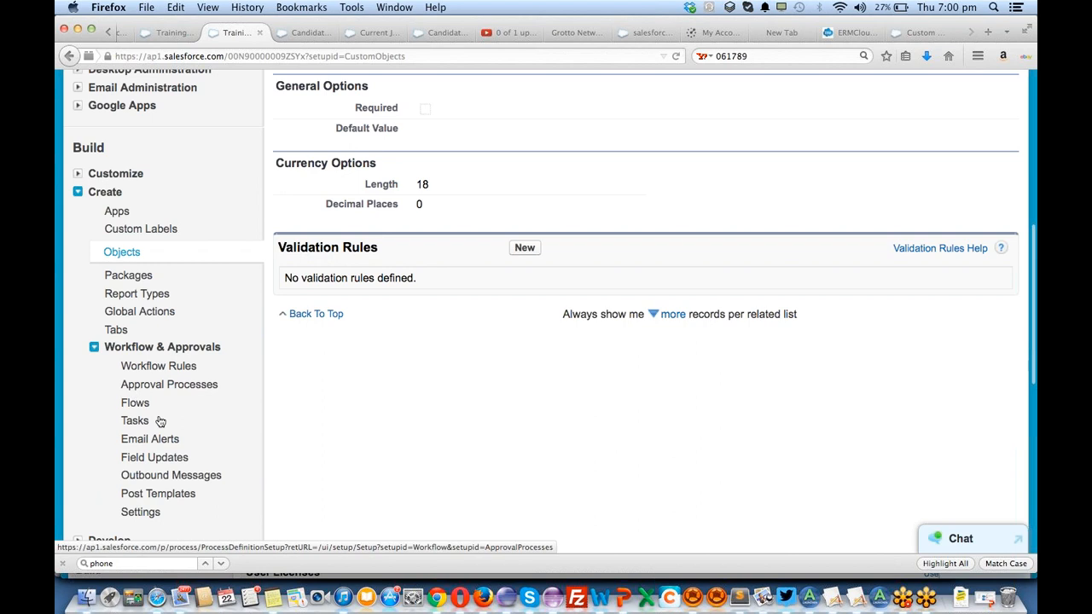
scroll(158, 419, down, 2)
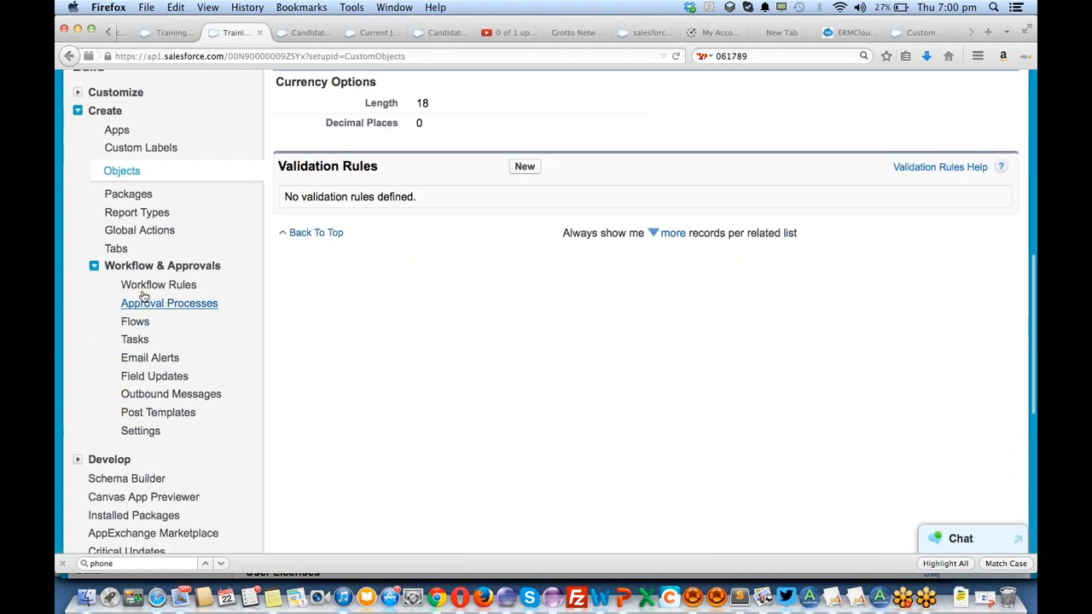
click(143, 289)
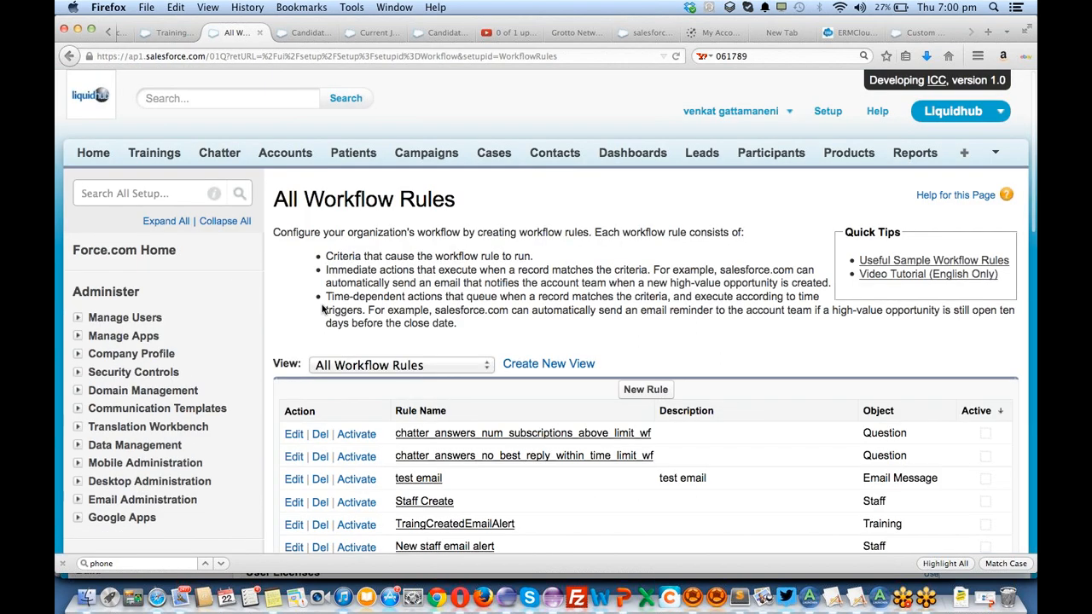
scroll(323, 310, down, 7)
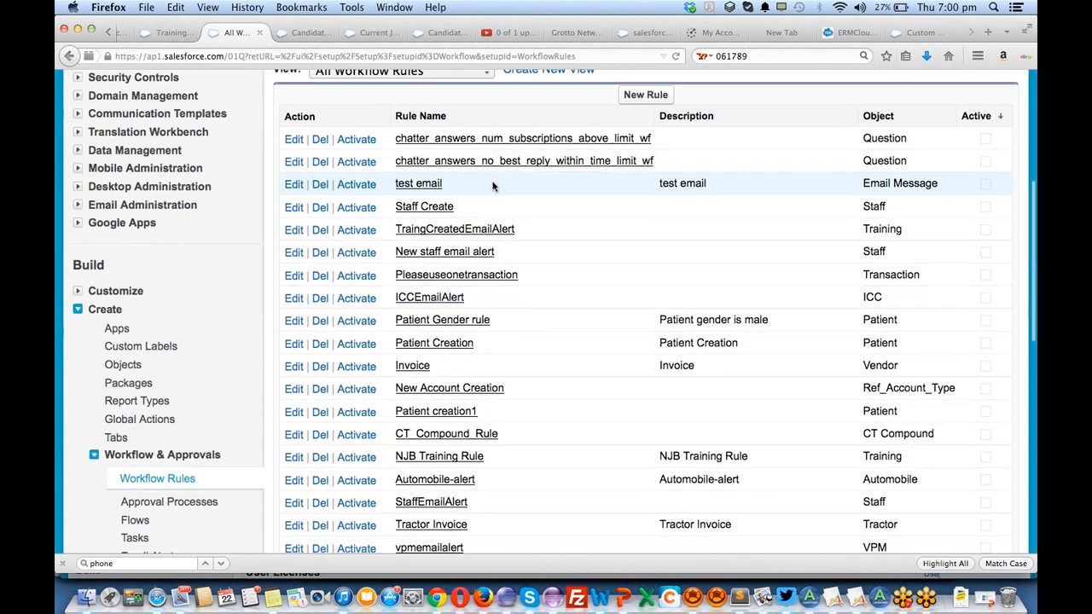
- Activate the two chatter_answers rules, test email, Staff Create, TraingCreatedEmailAlert, New staff email alert and Pleaseuseonetransaction
click(354, 139)
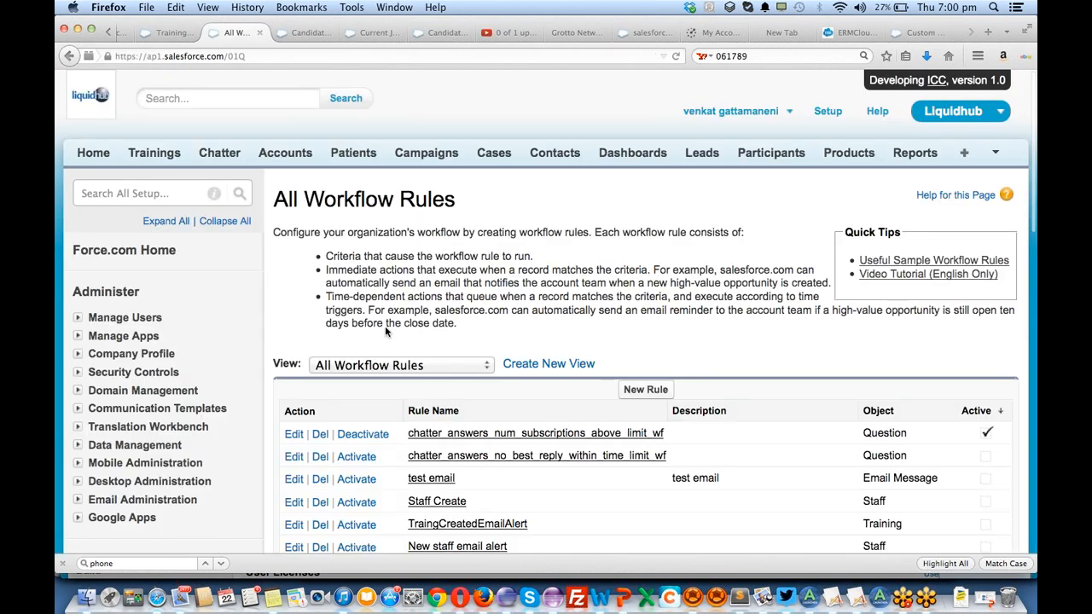
scroll(385, 326, down, 4)
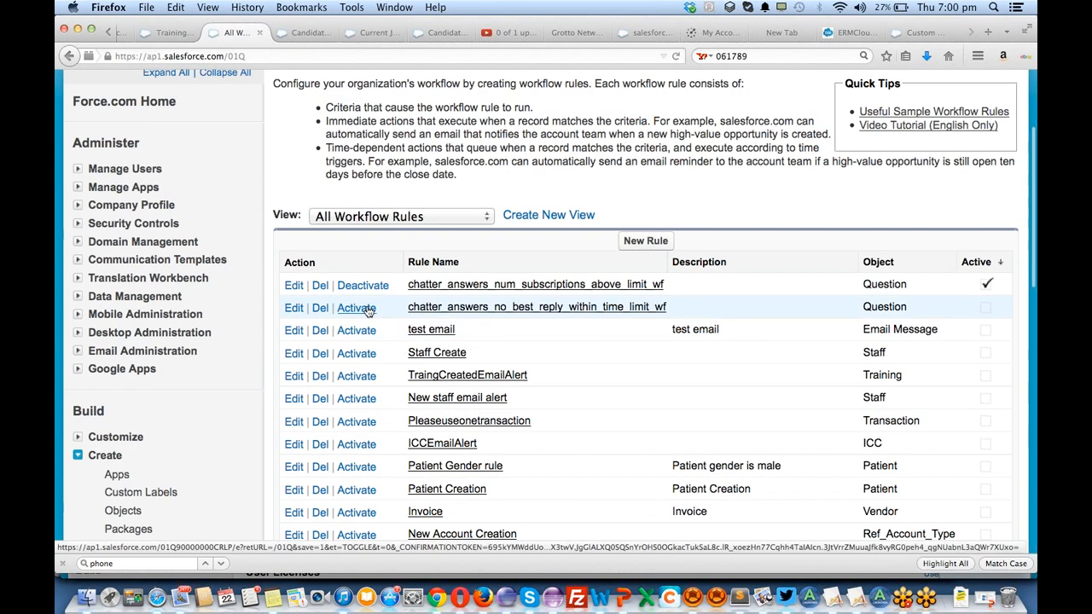
click(367, 309)
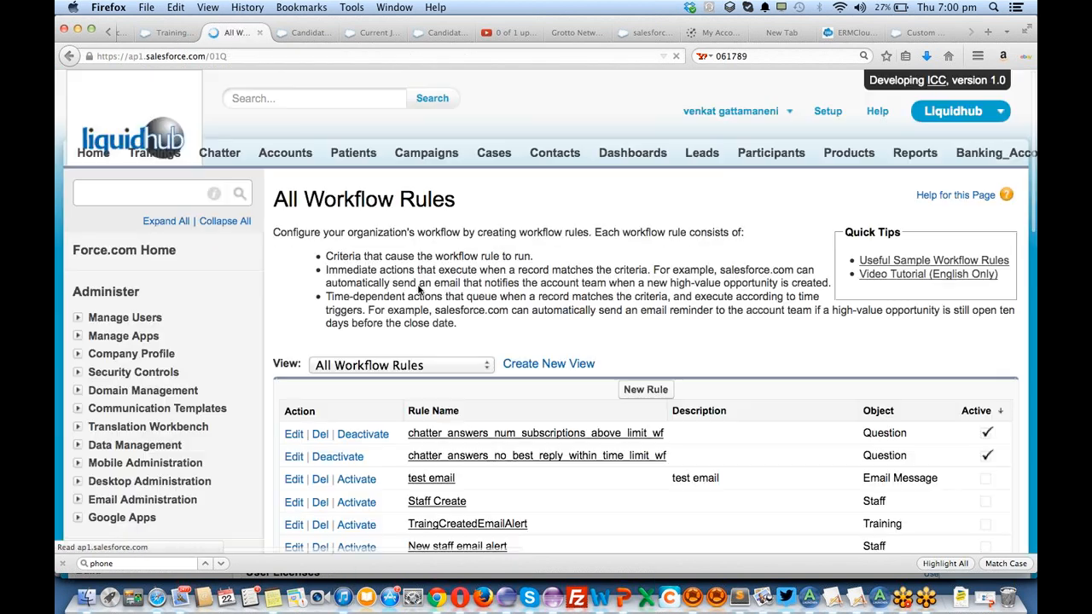
scroll(358, 324, down, 4)
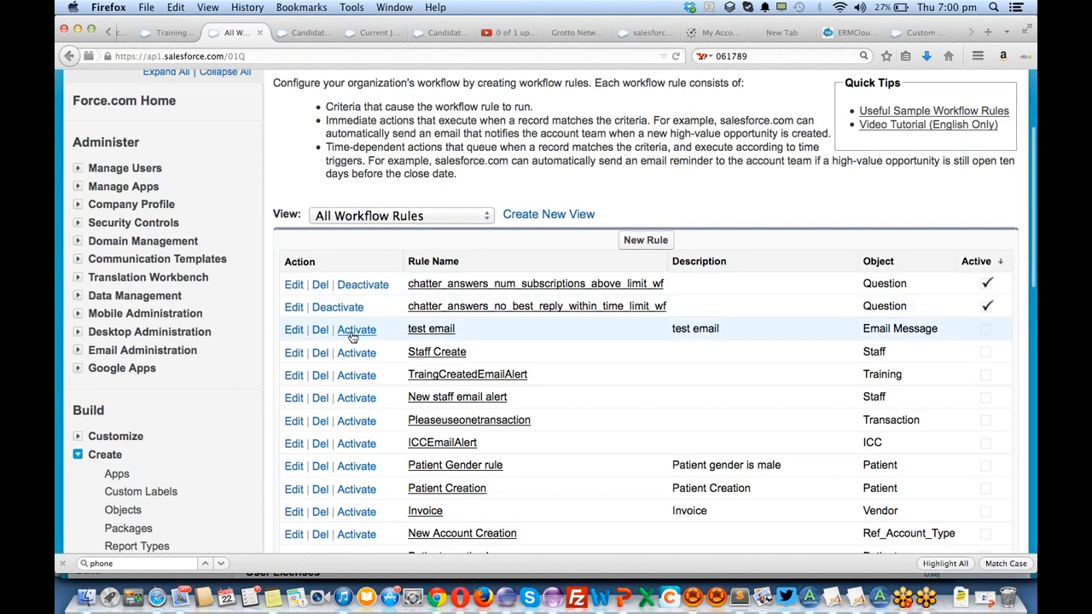
click(353, 332)
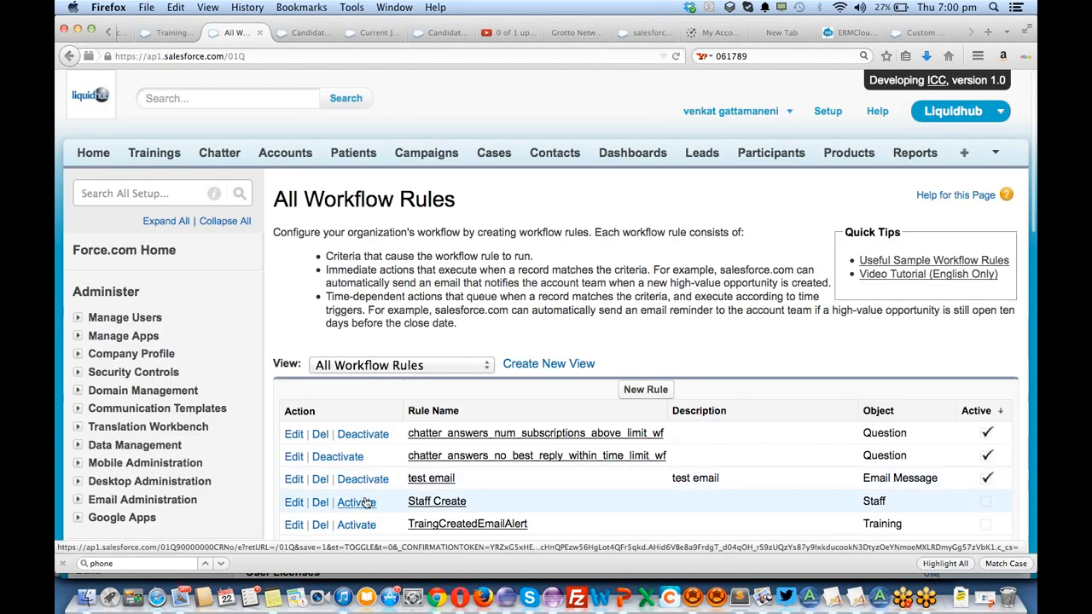
click(364, 502)
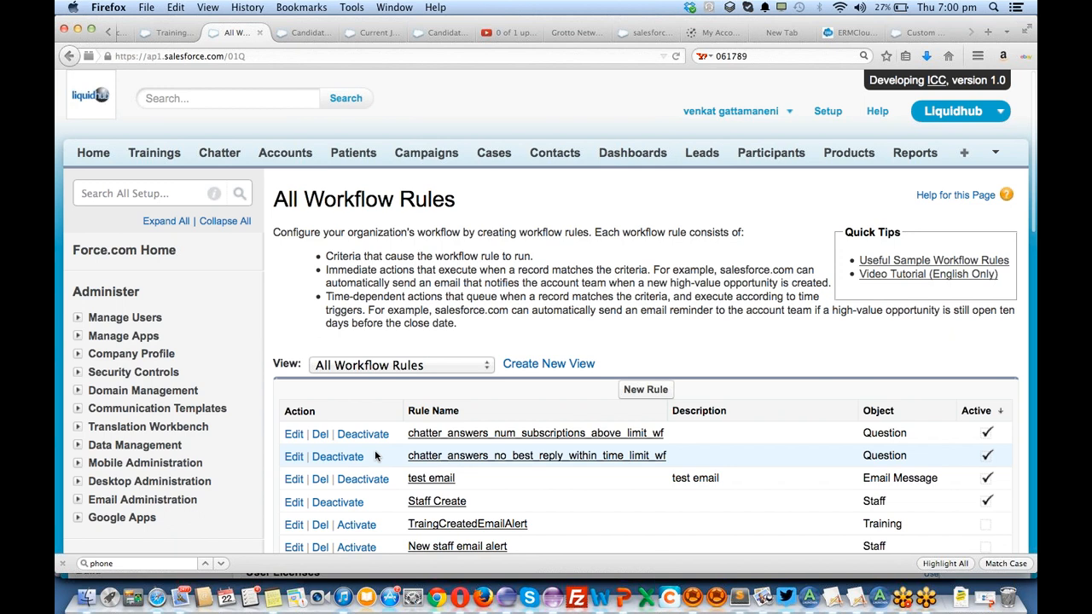
scroll(371, 443, down, 3)
click(357, 413)
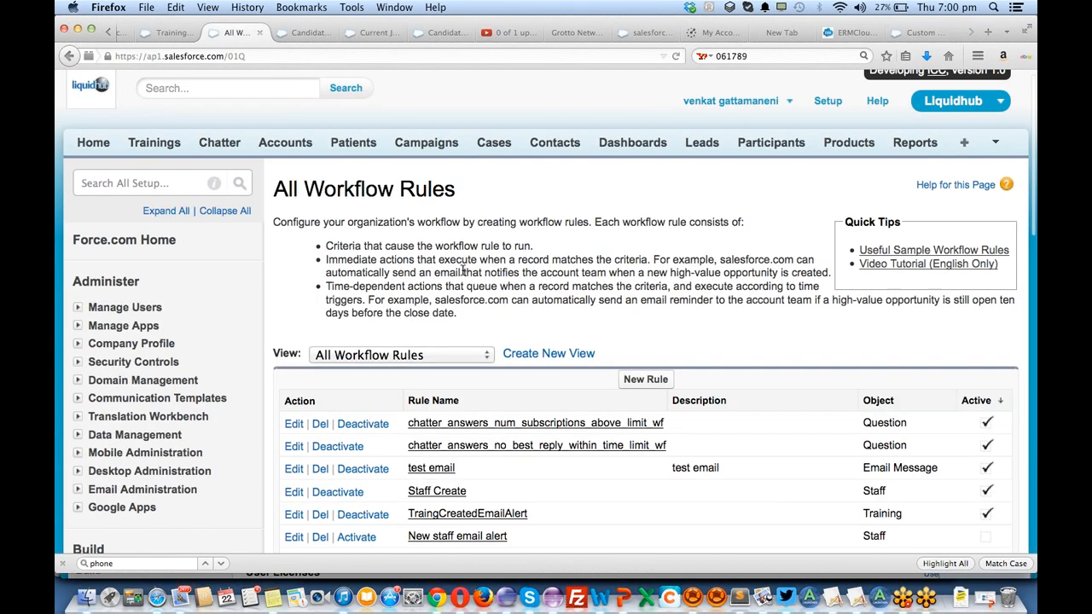
scroll(426, 273, down, 5)
click(357, 250)
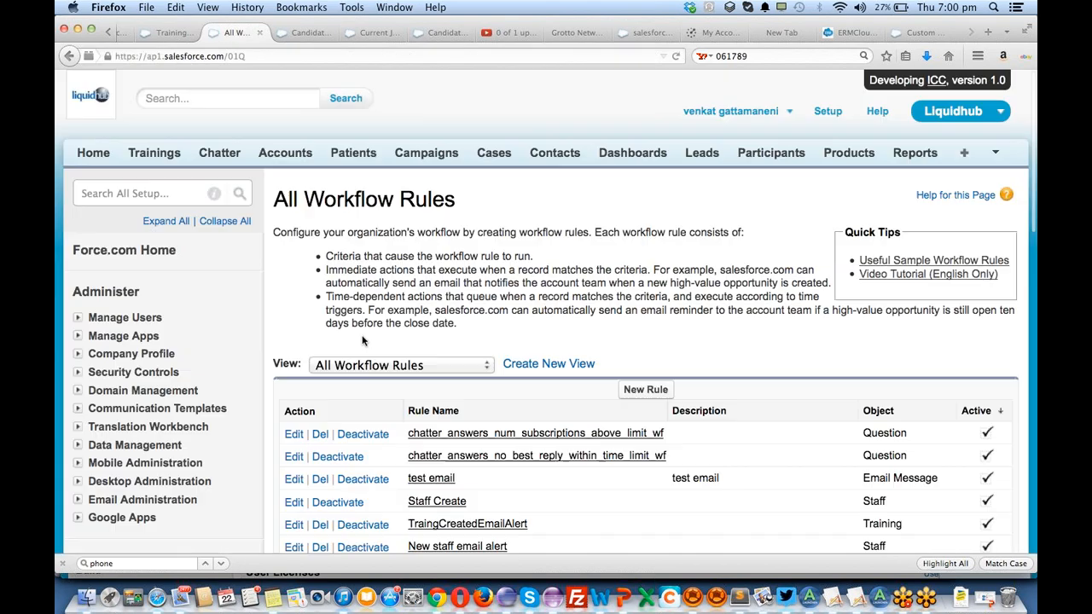
scroll(355, 186, down, 7)
click(355, 184)
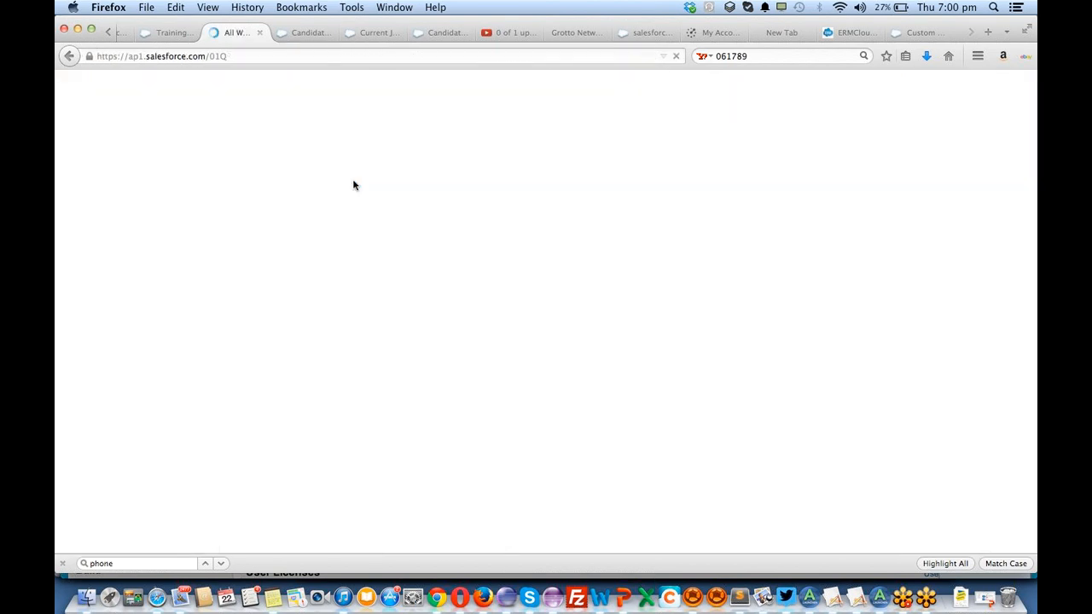
- Activate Patient Gender, Patient Creation, Invoice, New Account Creation, CT_Compound_Rule, NJB Training Rule and Patient creation1 in new tabs
scroll(398, 406, down, 3)
scroll(398, 406, down, 3)
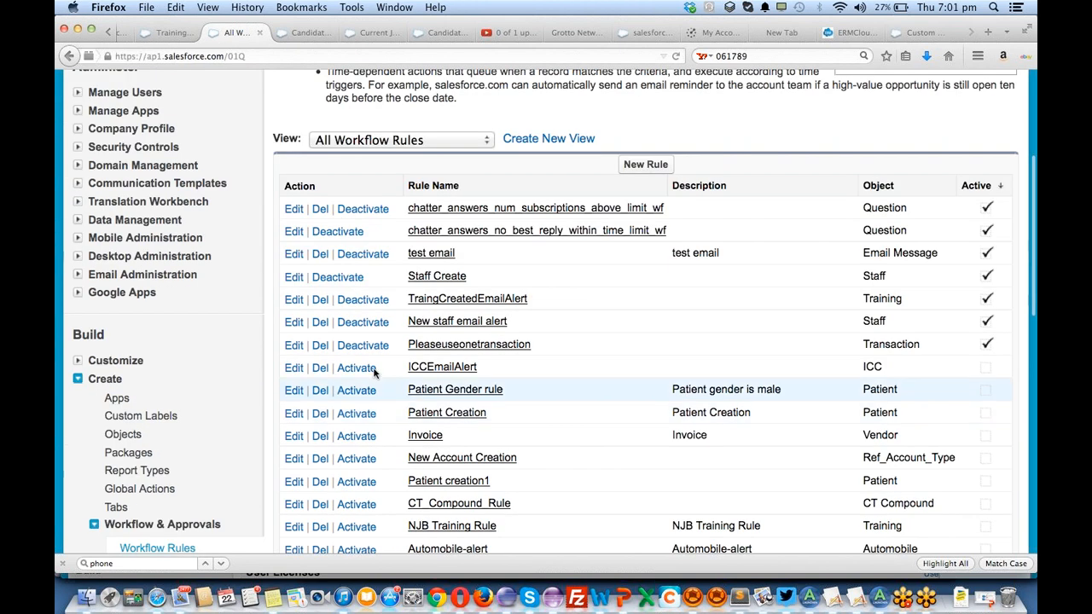
super+click(367, 393)
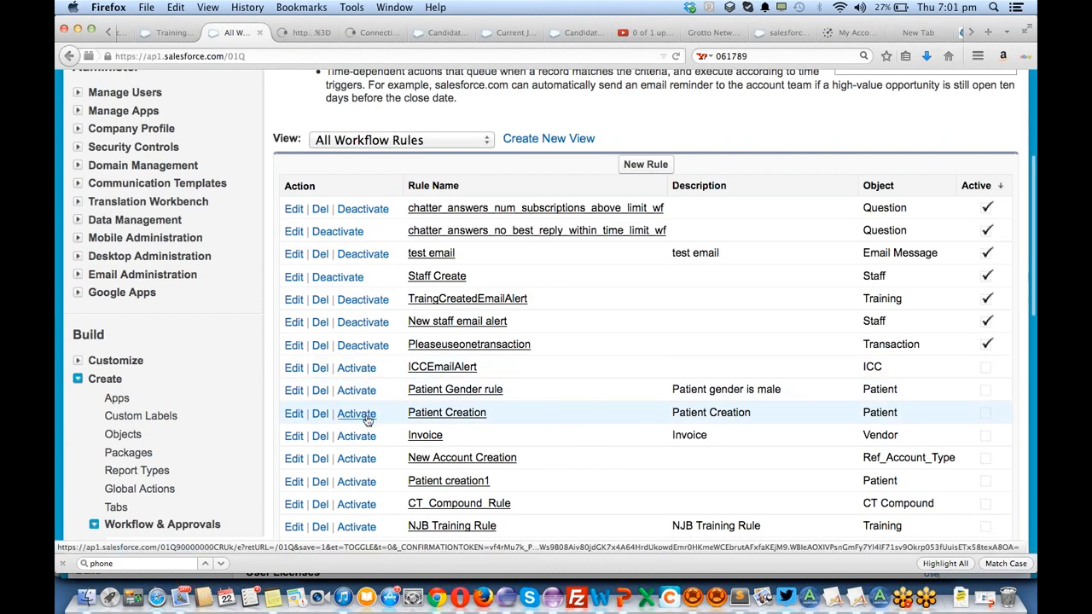
super+click(367, 418)
super+click(371, 458)
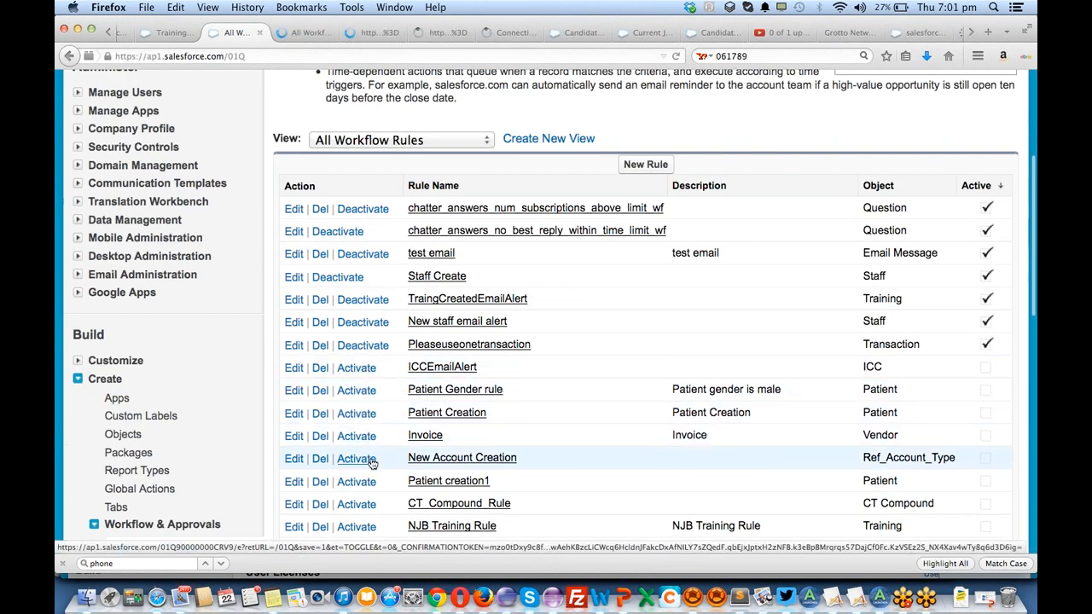
super+click(371, 483)
super+click(369, 506)
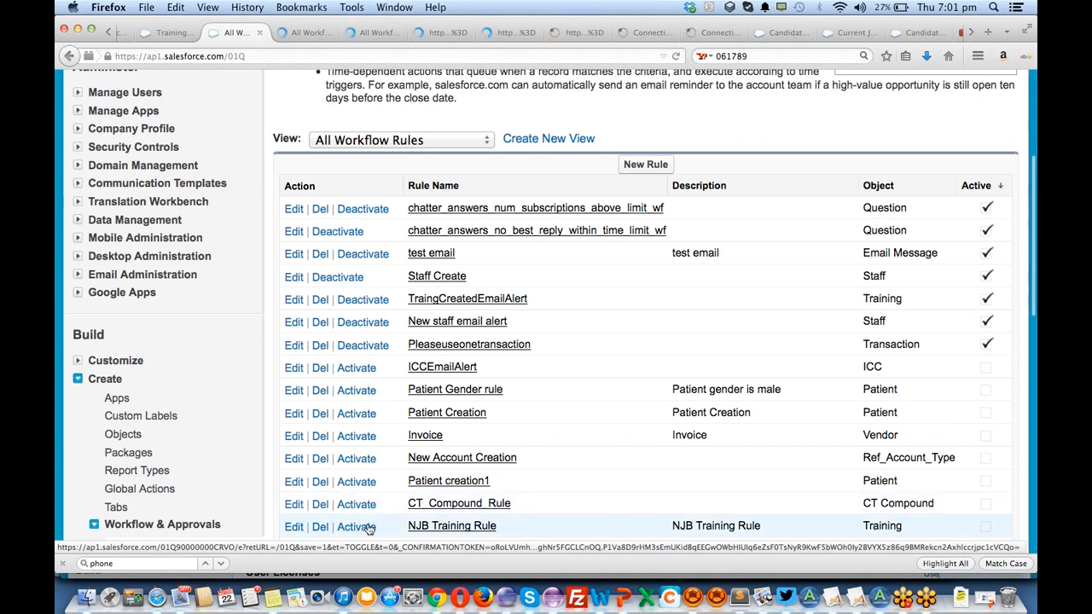
super+click(369, 528)
scroll(371, 436, down, 3)
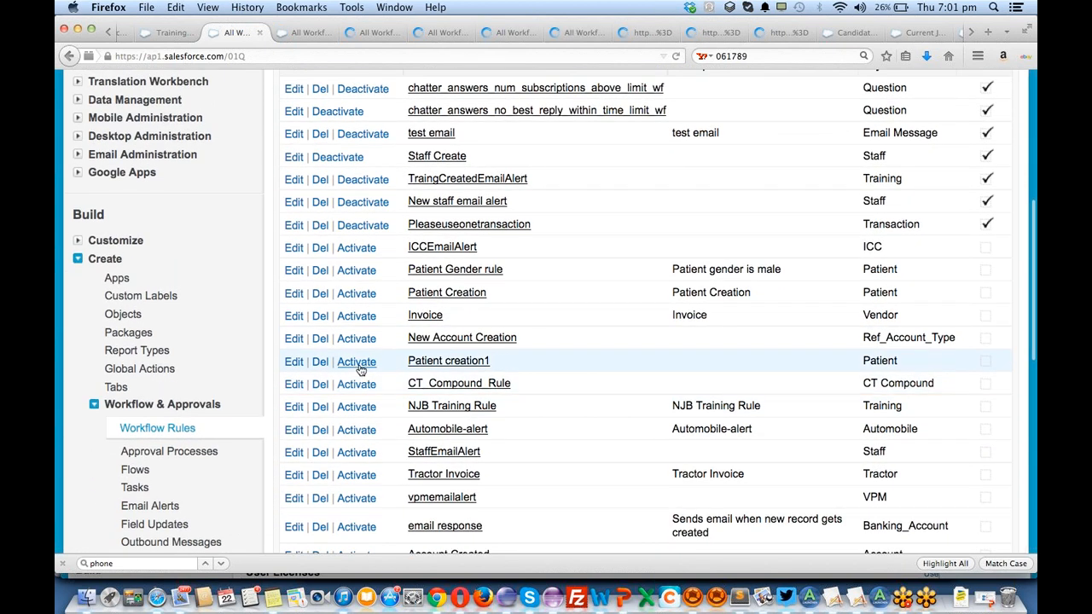
super+click(362, 366)
super+click(364, 388)
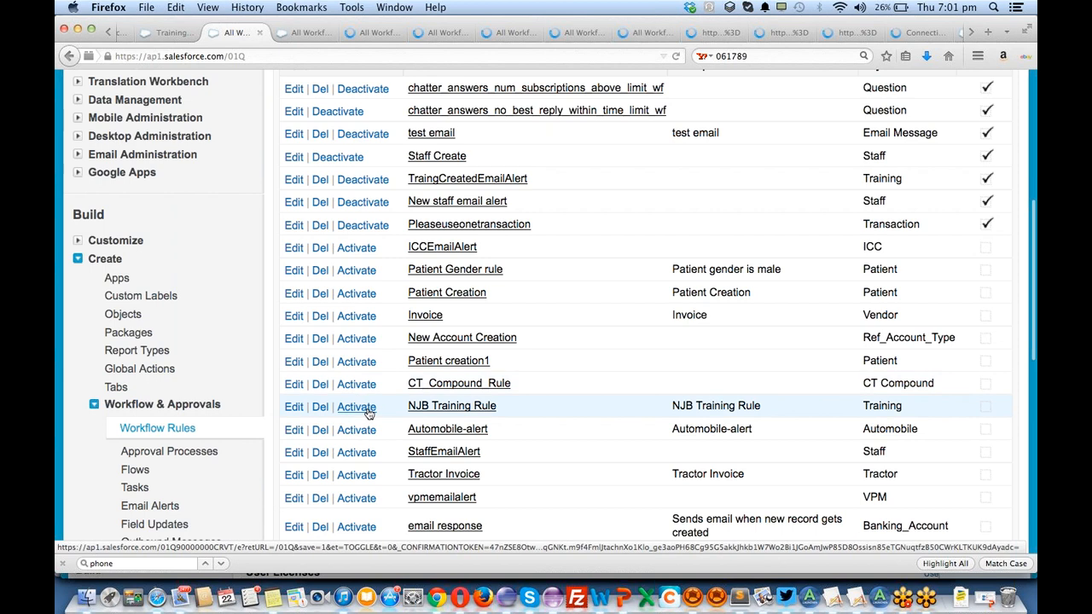
super+click(363, 429)
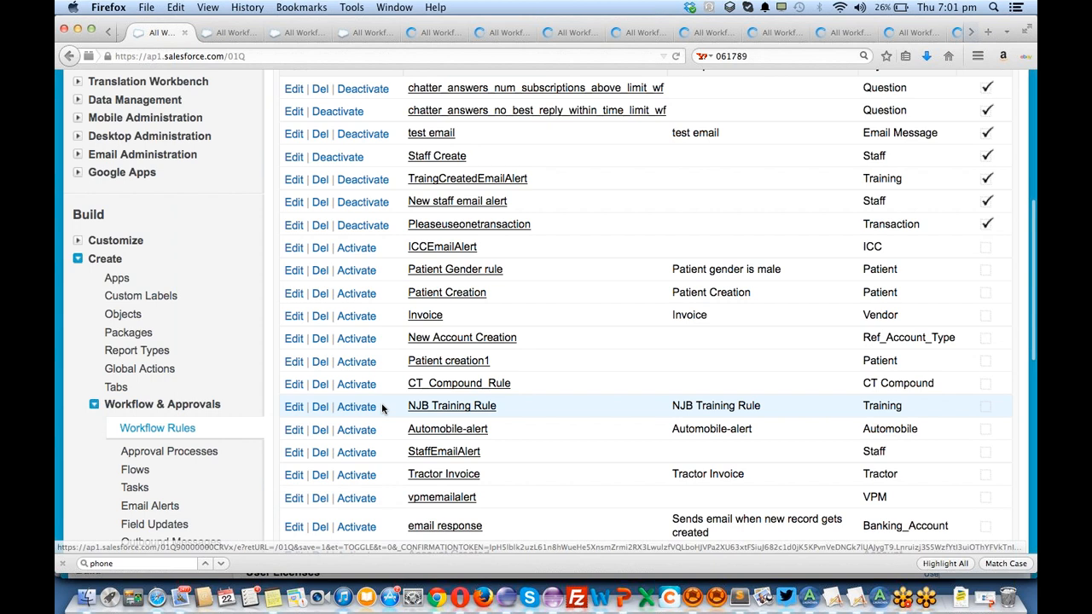
scroll(381, 409, down, 5)
scroll(381, 409, down, 1)
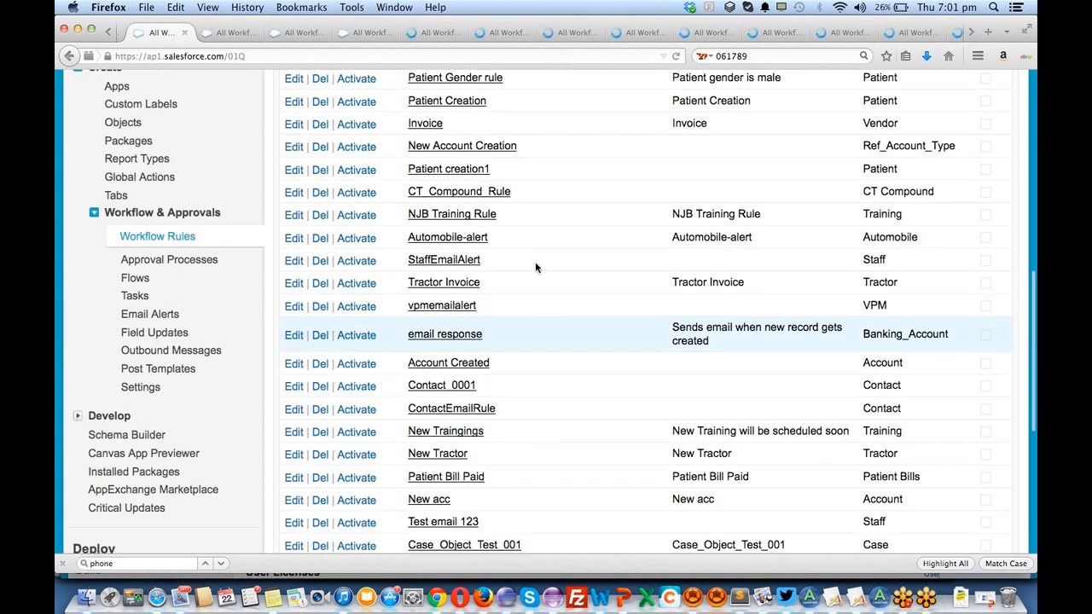
scroll(536, 268, down, 3)
scroll(536, 268, down, 3)
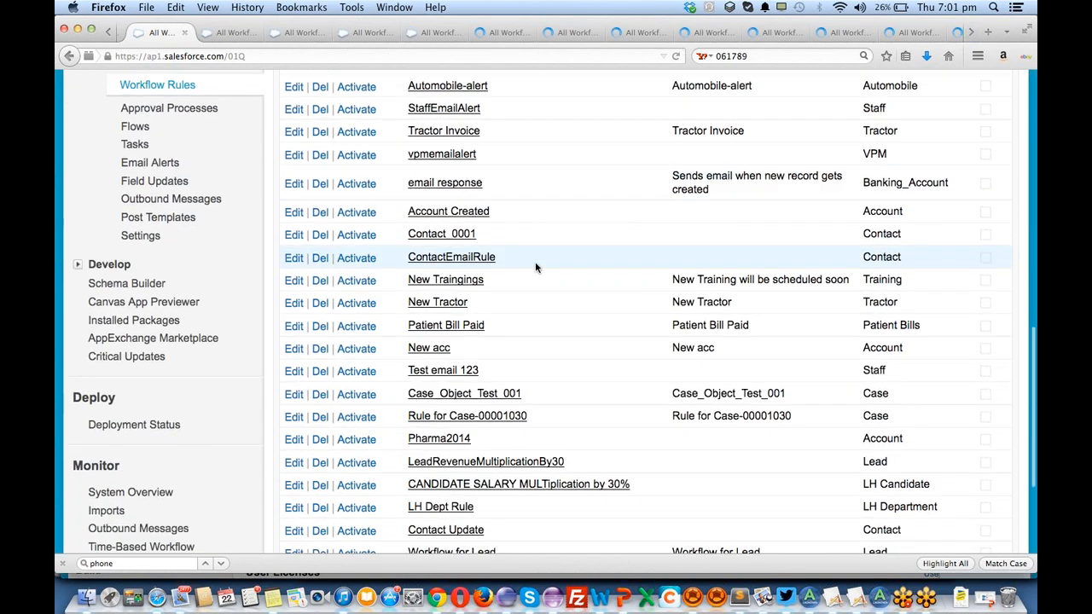
scroll(536, 268, down, 2)
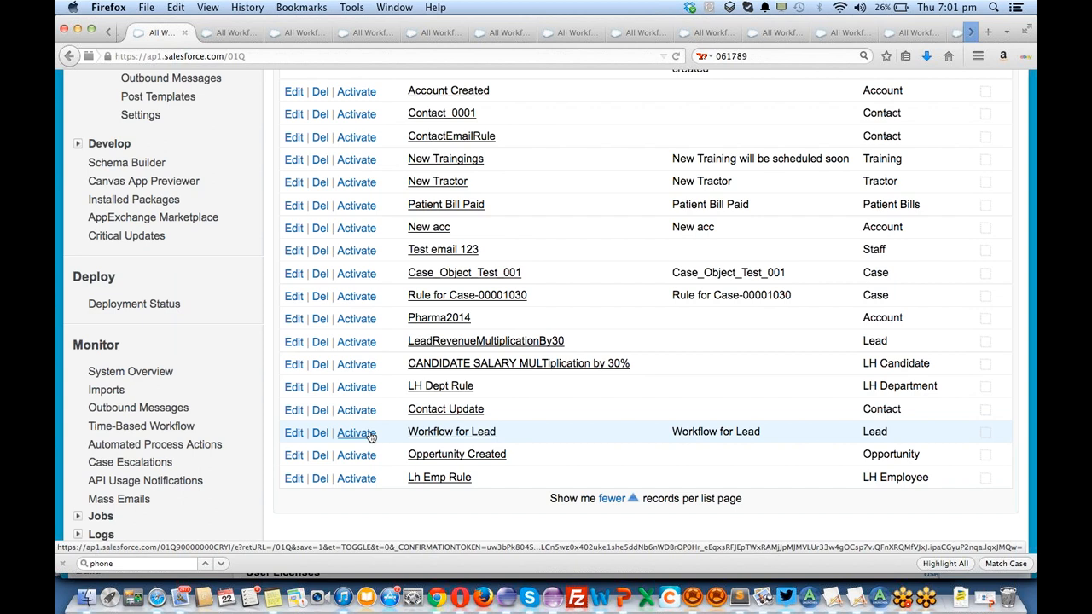
- Activate the Lh Emp Rule and cycle through the open activation tabs
click(365, 480)
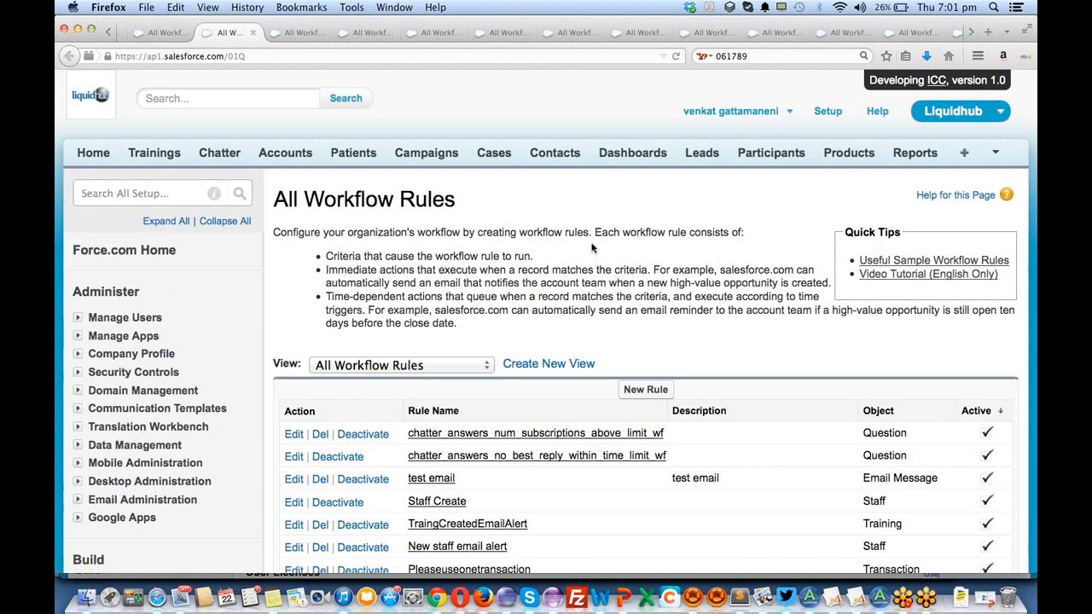
scroll(593, 247, down, 5)
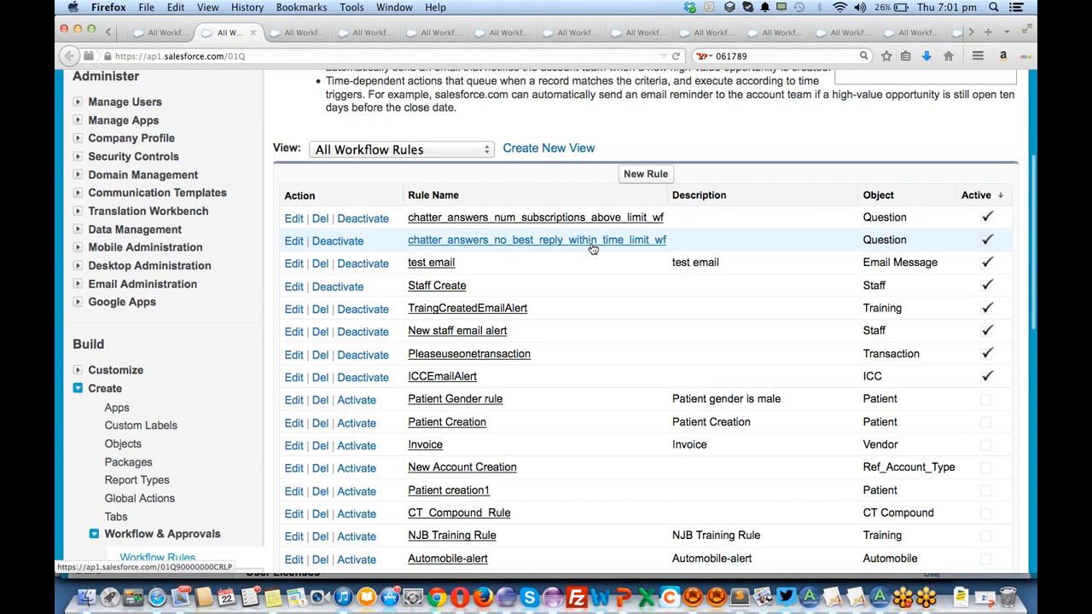
key(ctrl+Tab)
key(ctrl+Tab)
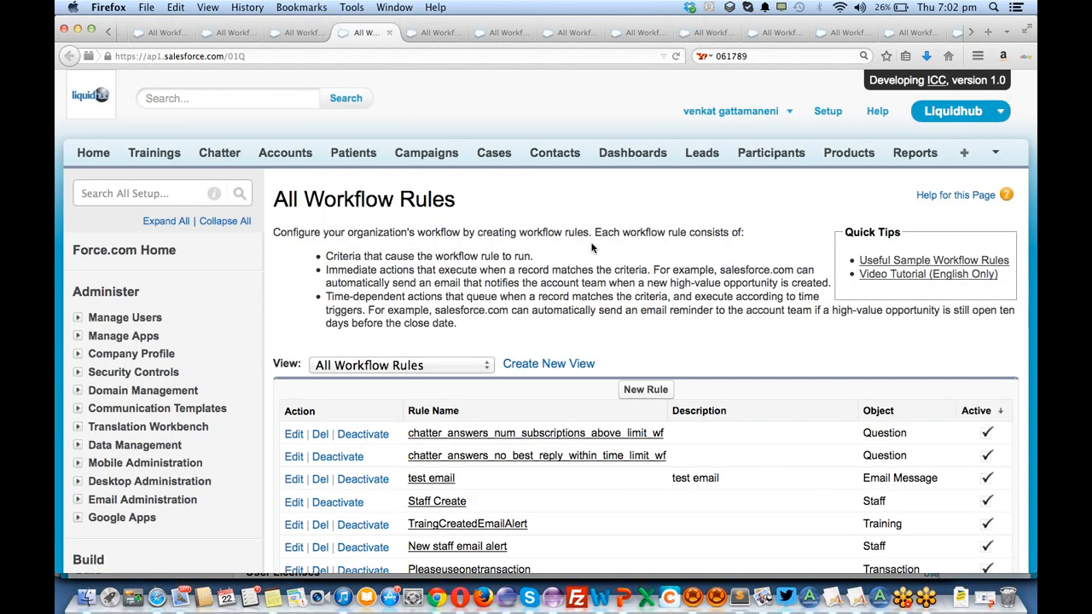
key(ctrl+Tab)
key(ctrl+Tab)
key(ctrl+Tab)
key(ctrl+Tab)
key(ctrl+Tab)
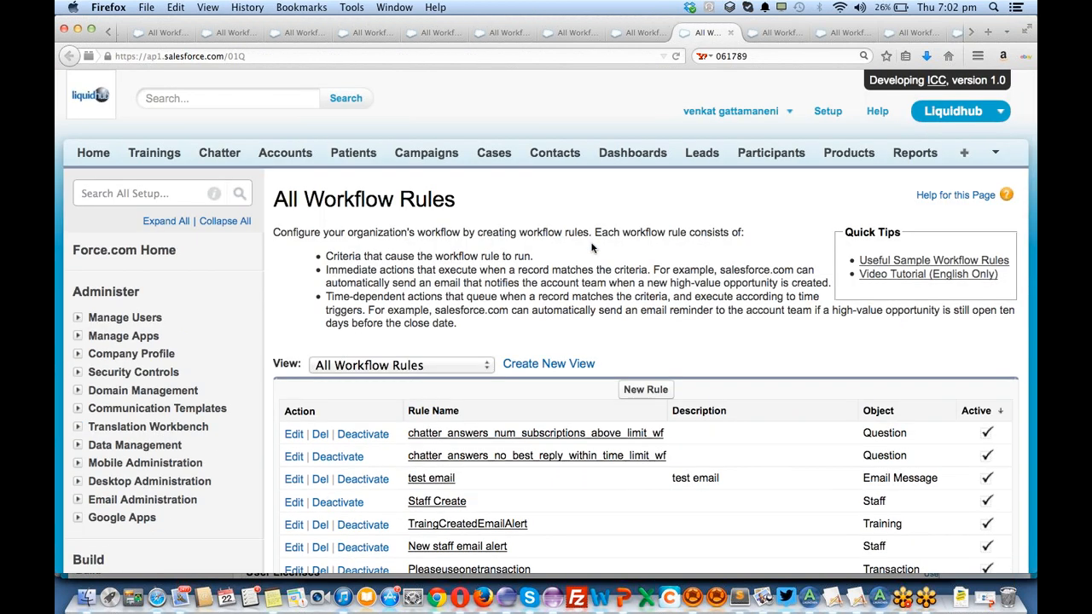
click(234, 40)
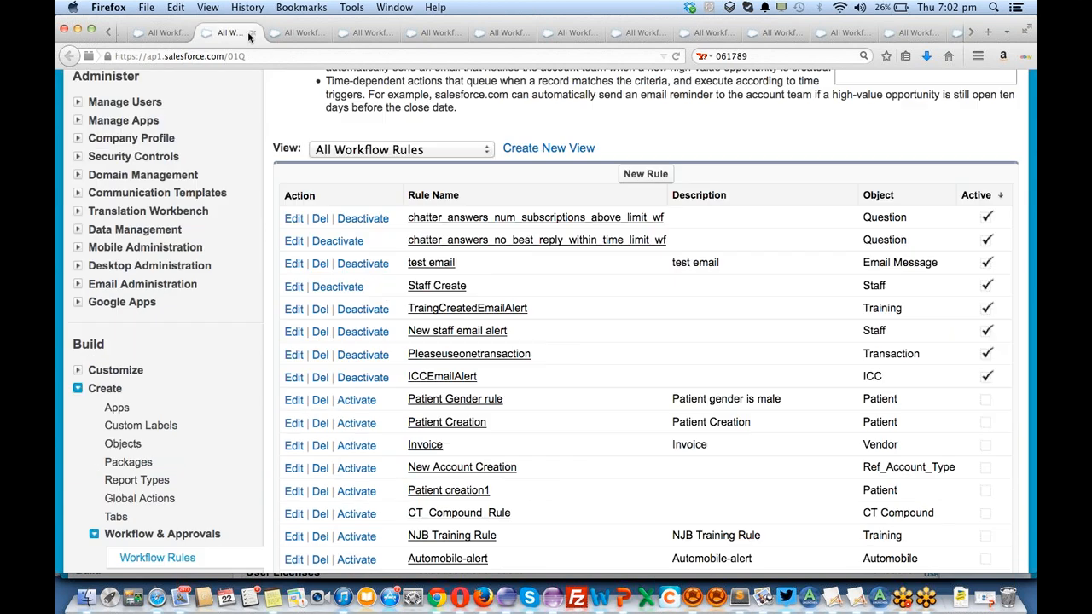
- Close ten duplicate All Workflow Rules tabs and return to the remaining rule list
click(252, 34)
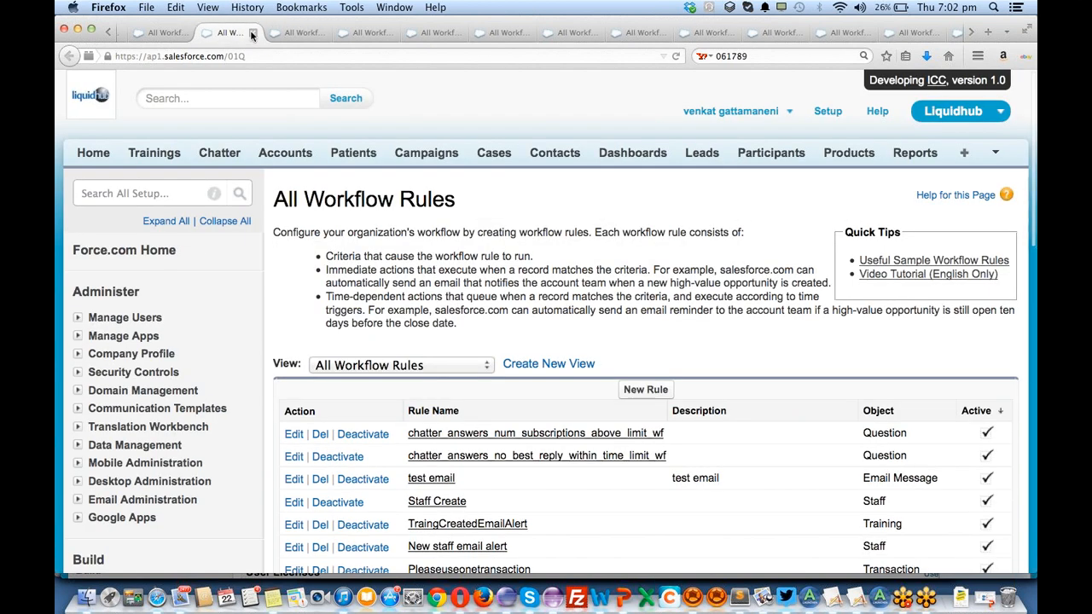
click(253, 35)
click(254, 35)
click(254, 35)
click(254, 34)
click(254, 34)
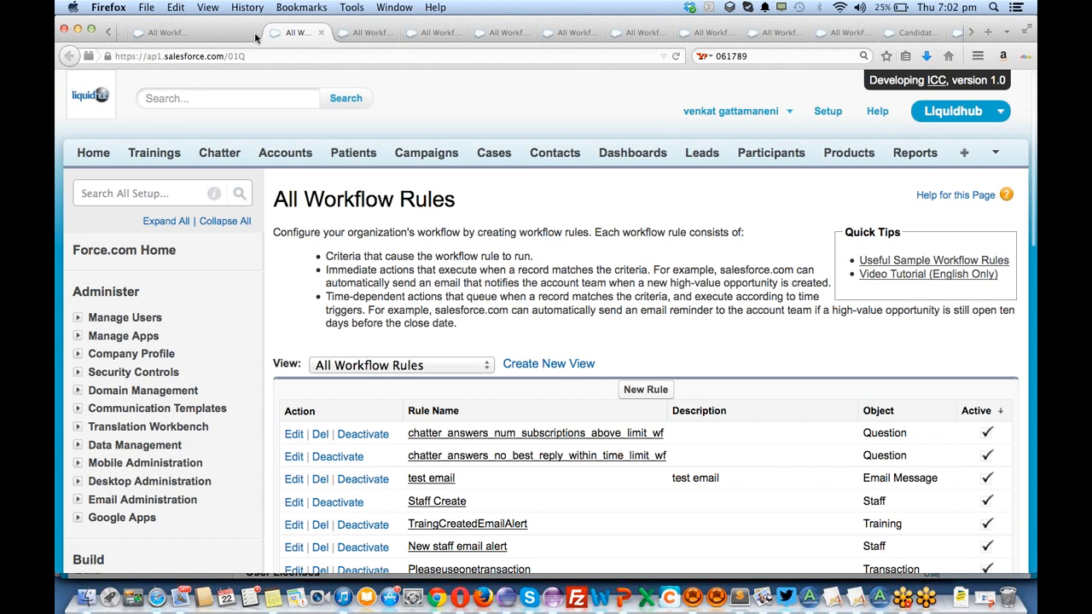
click(255, 34)
click(255, 34)
click(254, 34)
click(254, 35)
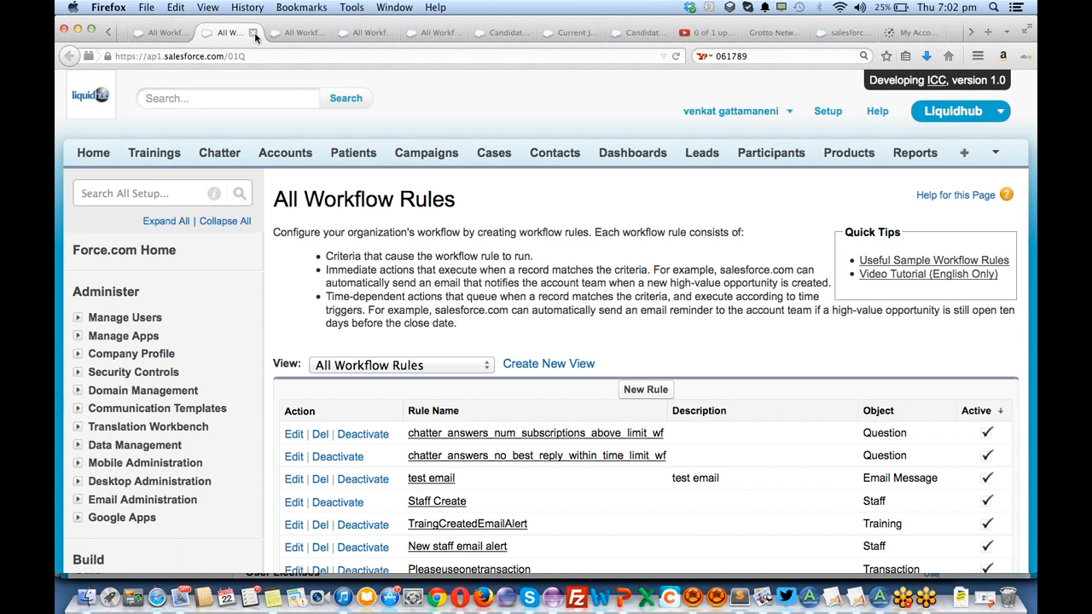
click(254, 35)
click(254, 34)
click(252, 34)
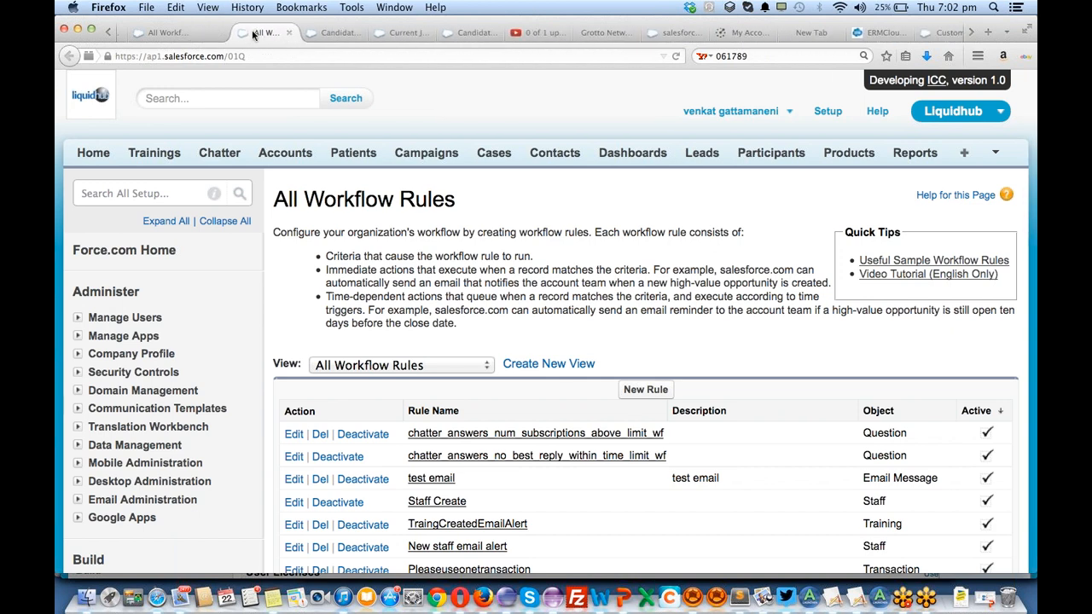
click(172, 33)
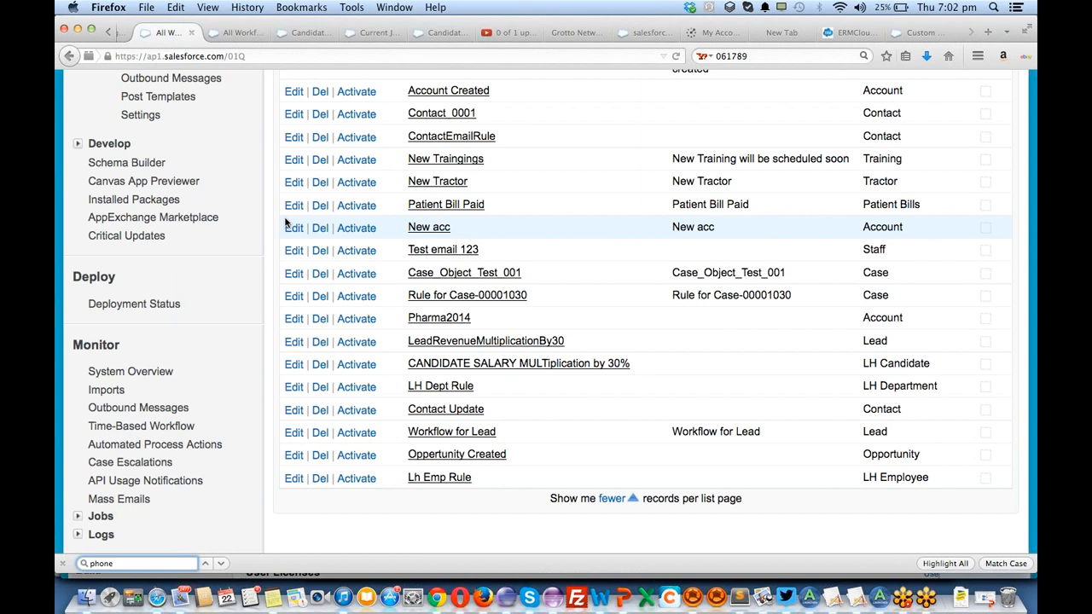
- Reload the rule list and activate CT_Compound_Rule and NJB Training Rule in new tabs
click(287, 225)
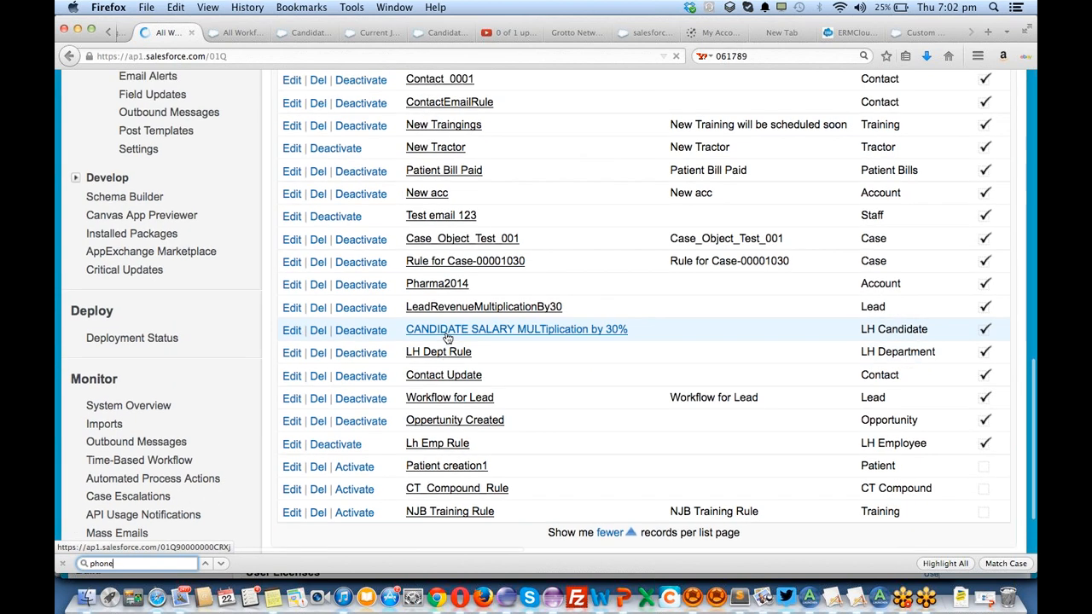
scroll(447, 339, down, 3)
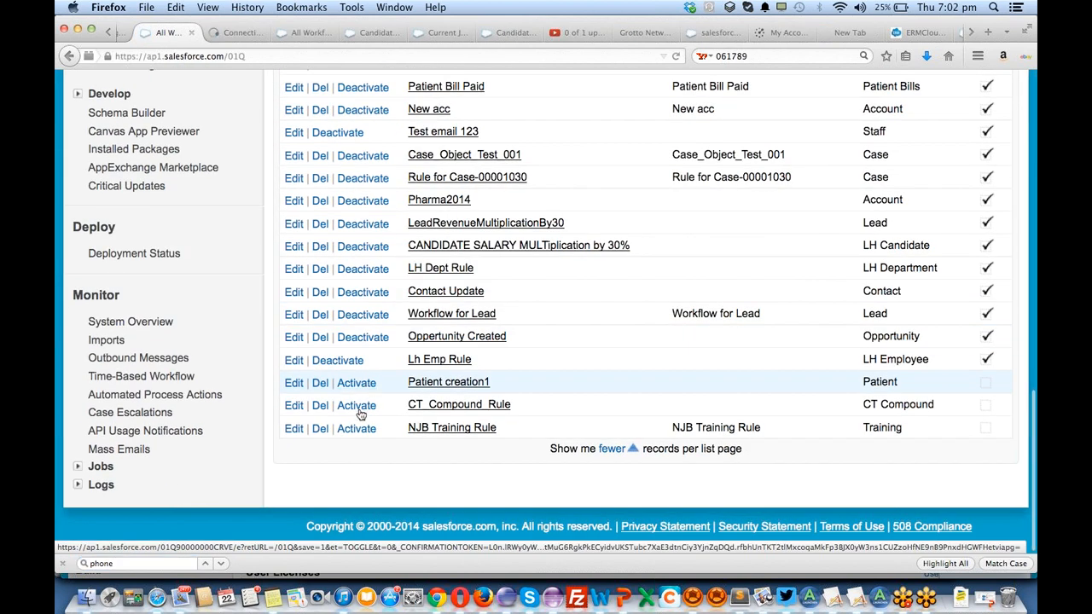
super+click(361, 410)
super+click(362, 431)
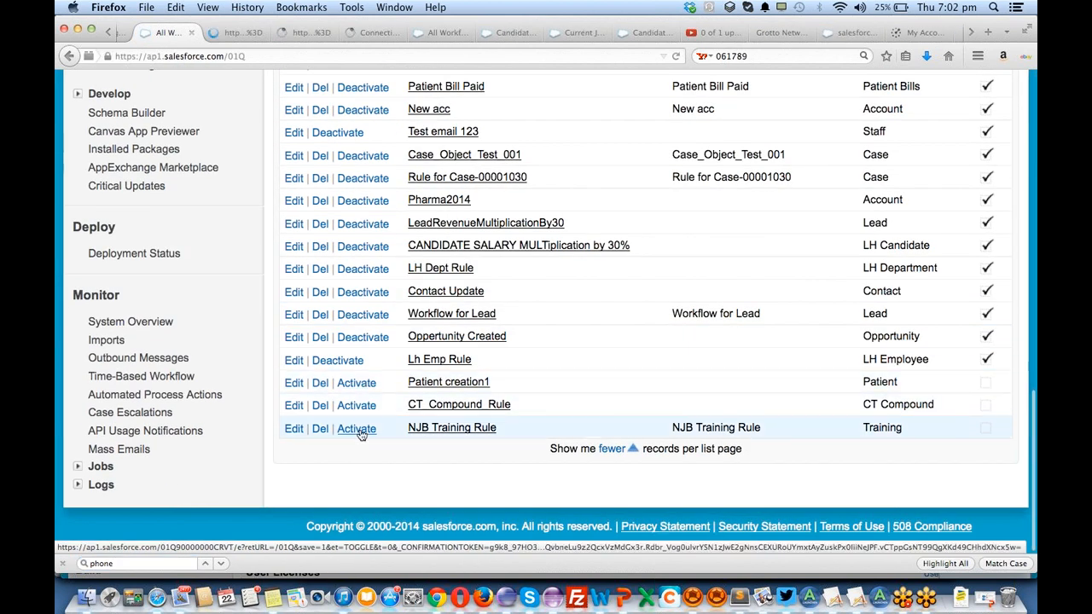
- Close the three extra tabs the activations opened and return to the original rule list
click(241, 39)
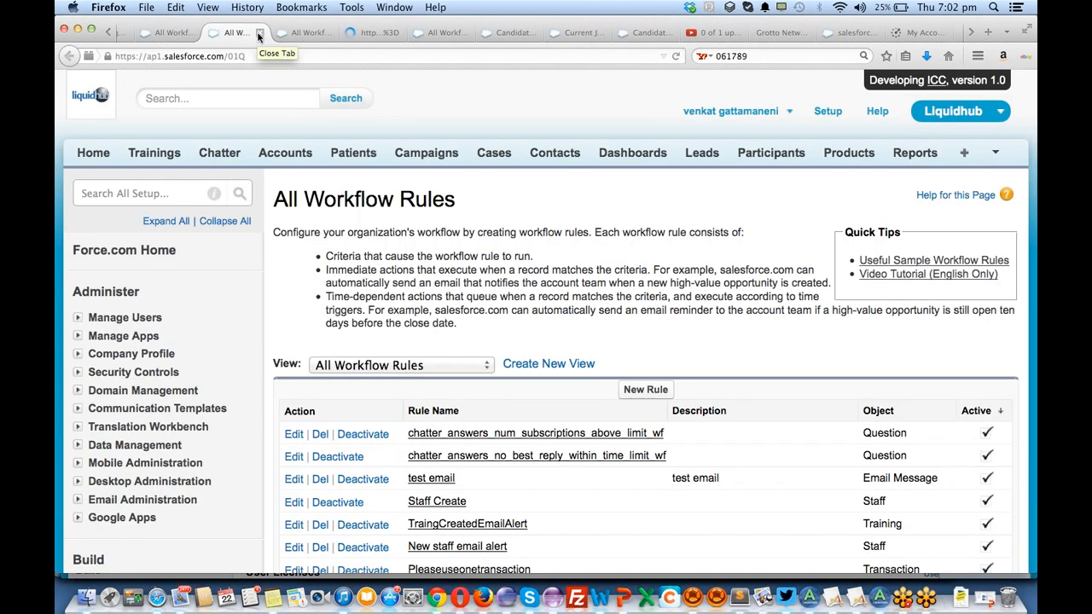
click(259, 35)
click(259, 35)
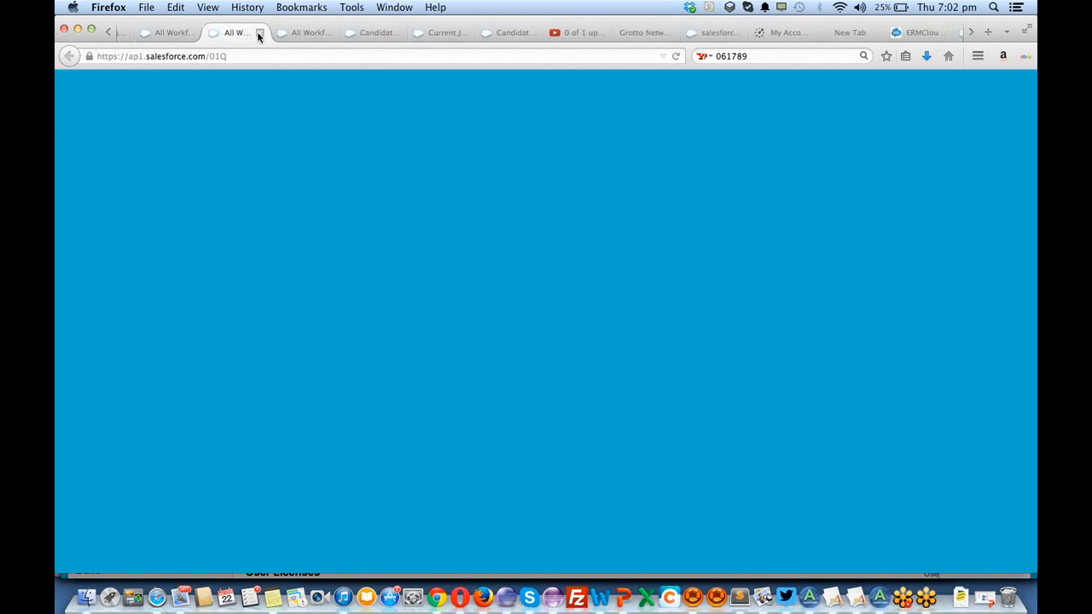
click(259, 34)
click(168, 33)
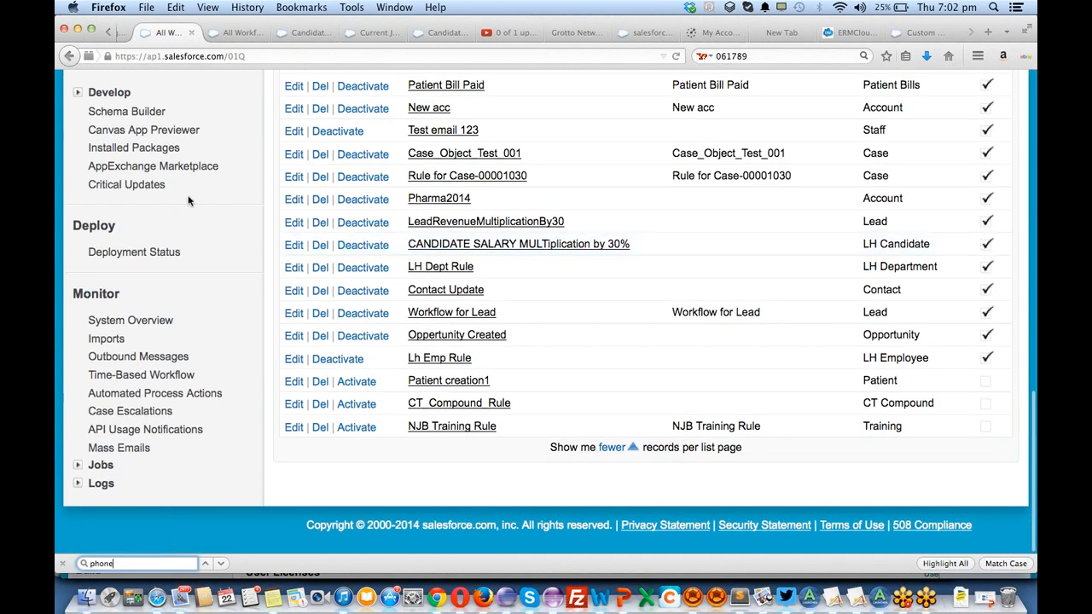
scroll(189, 201, up, 6)
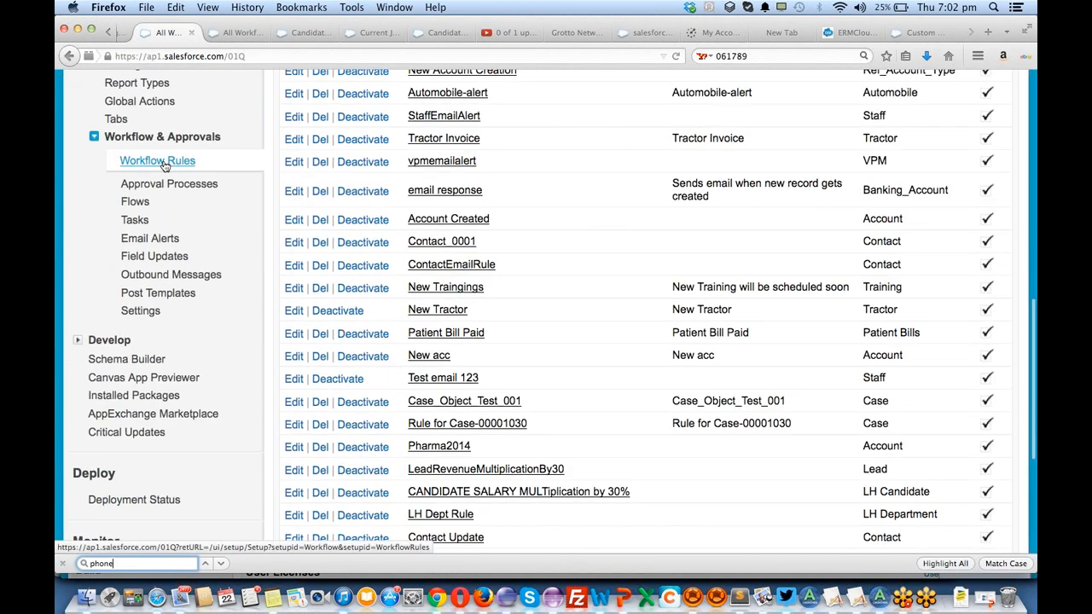
- Show the All Email Alerts list under Workflow & Approvals
click(152, 243)
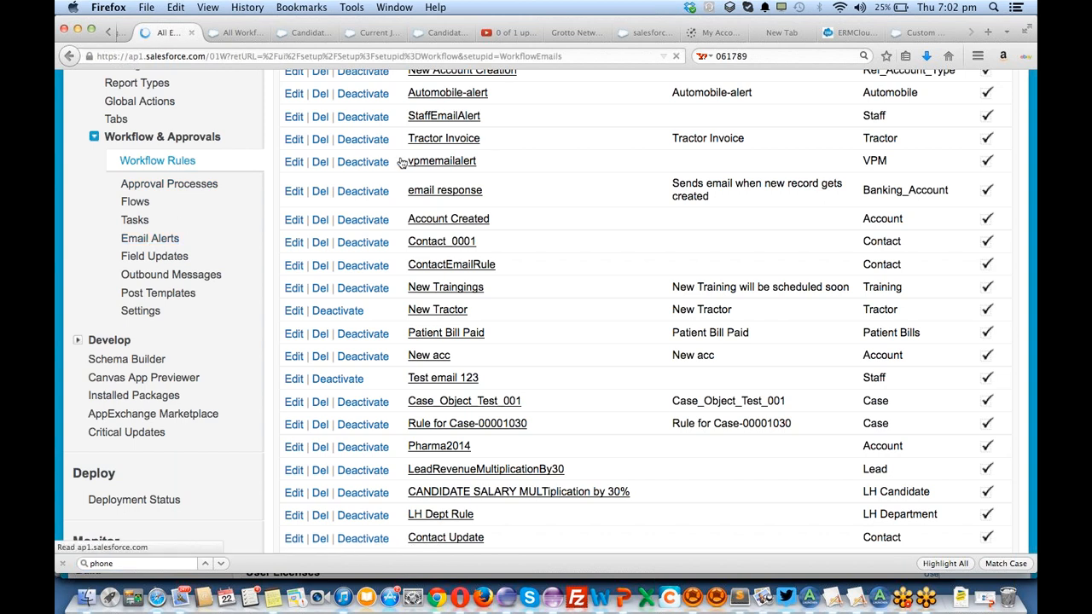
scroll(439, 251, down, 12)
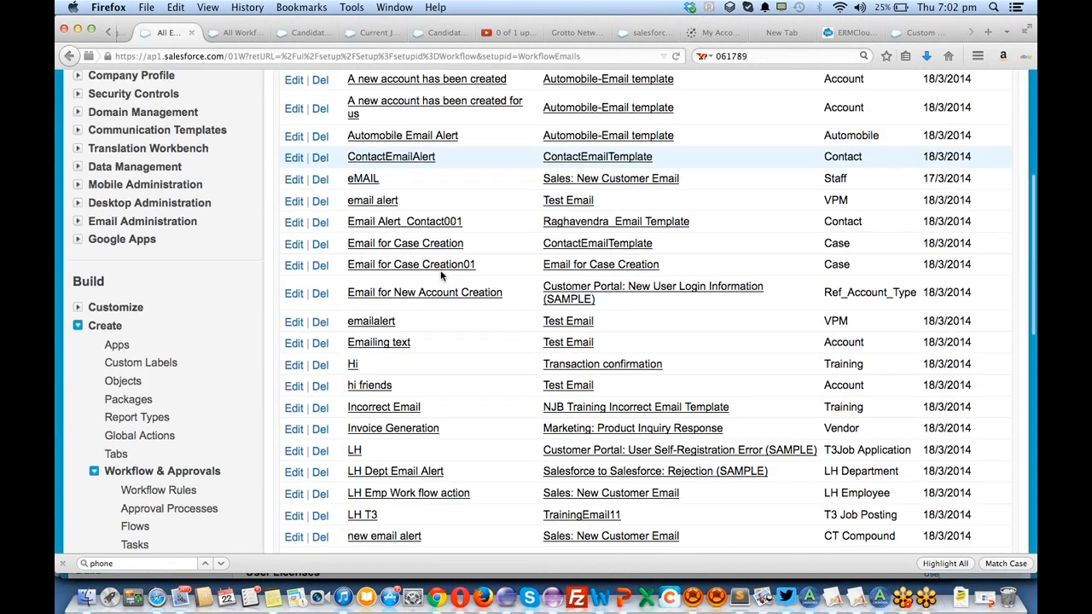
scroll(441, 275, down, 8)
scroll(441, 275, up, 20)
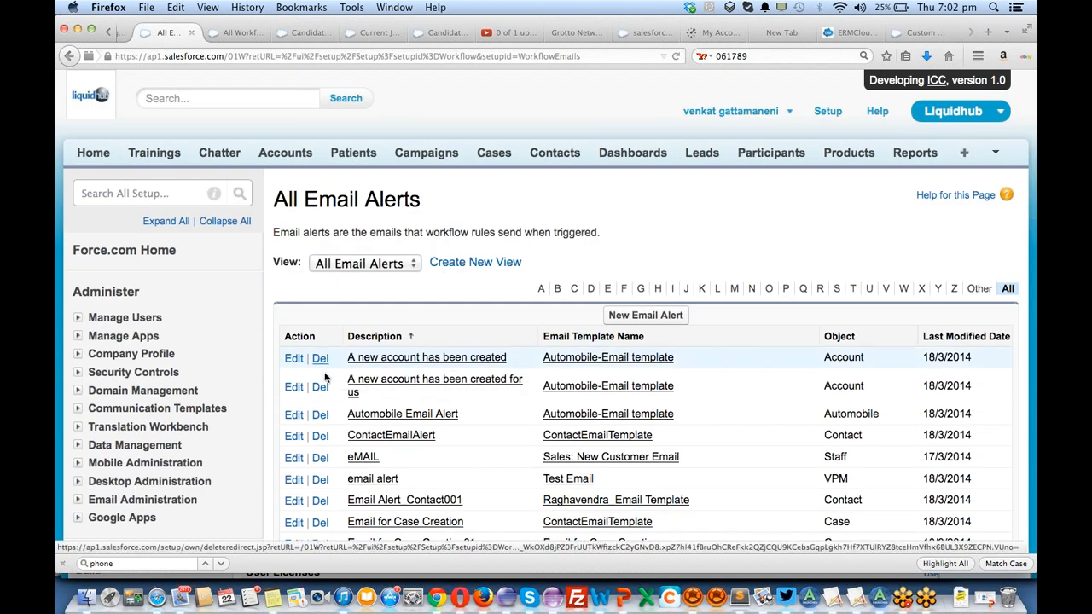
- Delete both 'A new account has been created' alerts, Automobile Email Alert and eMAIL
click(319, 387)
click(751, 282)
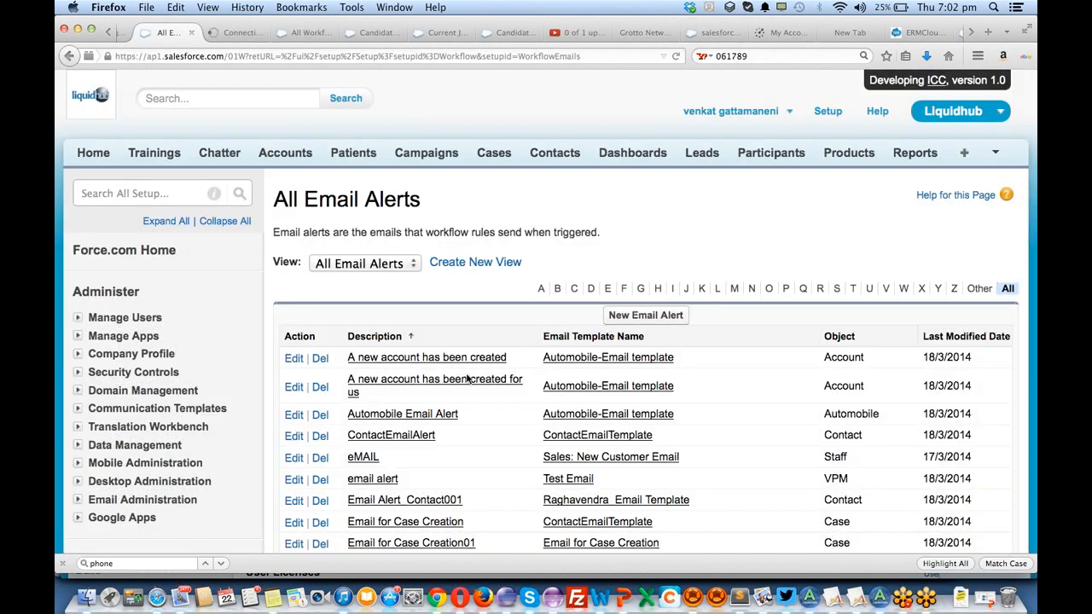
click(320, 387)
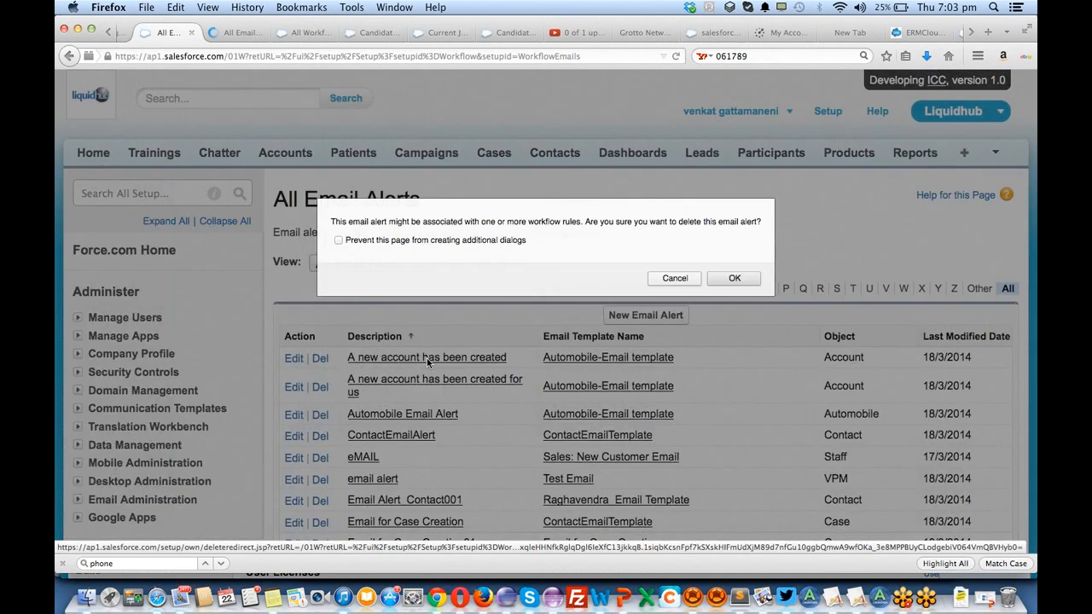
click(724, 283)
click(319, 415)
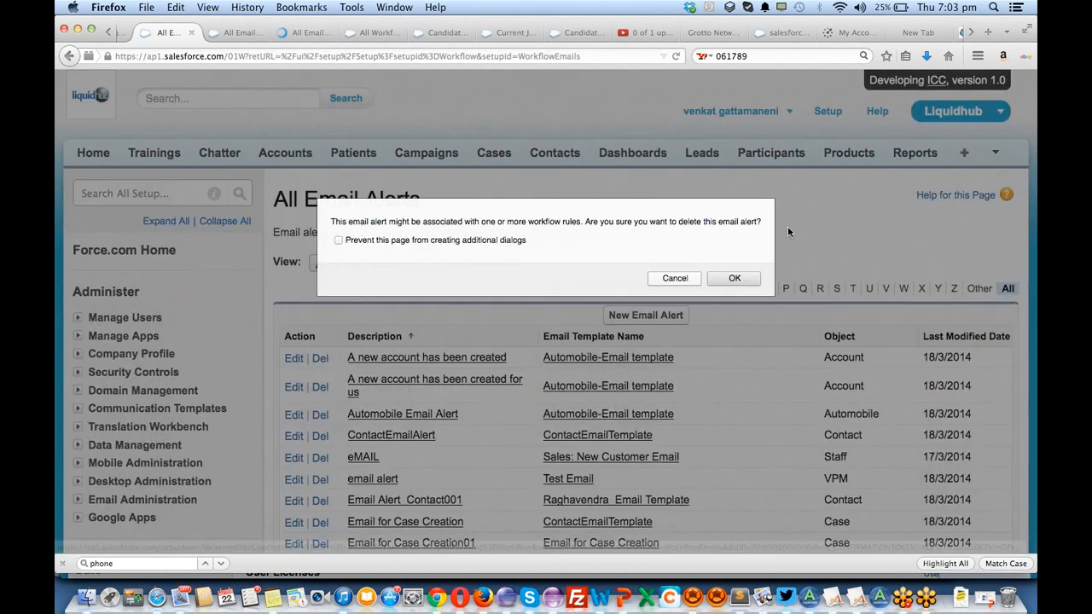
click(736, 281)
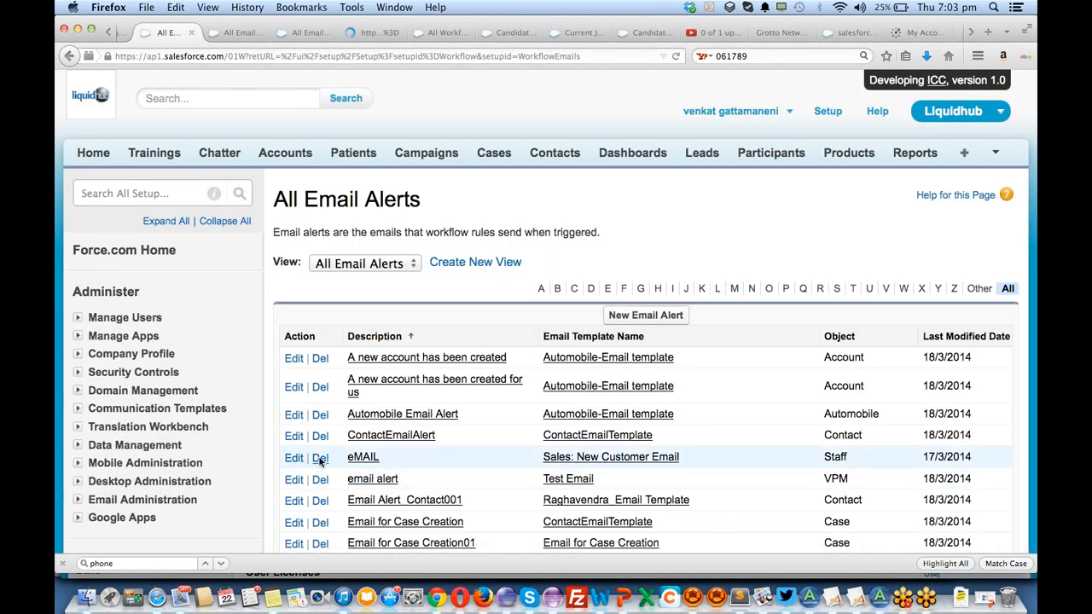
click(319, 457)
click(734, 278)
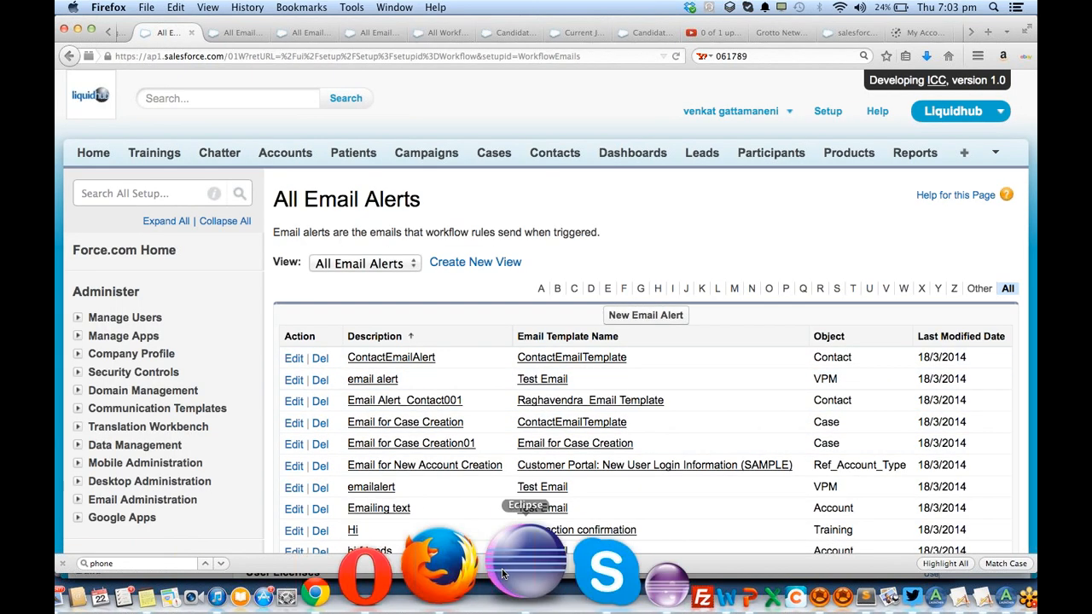
click(554, 563)
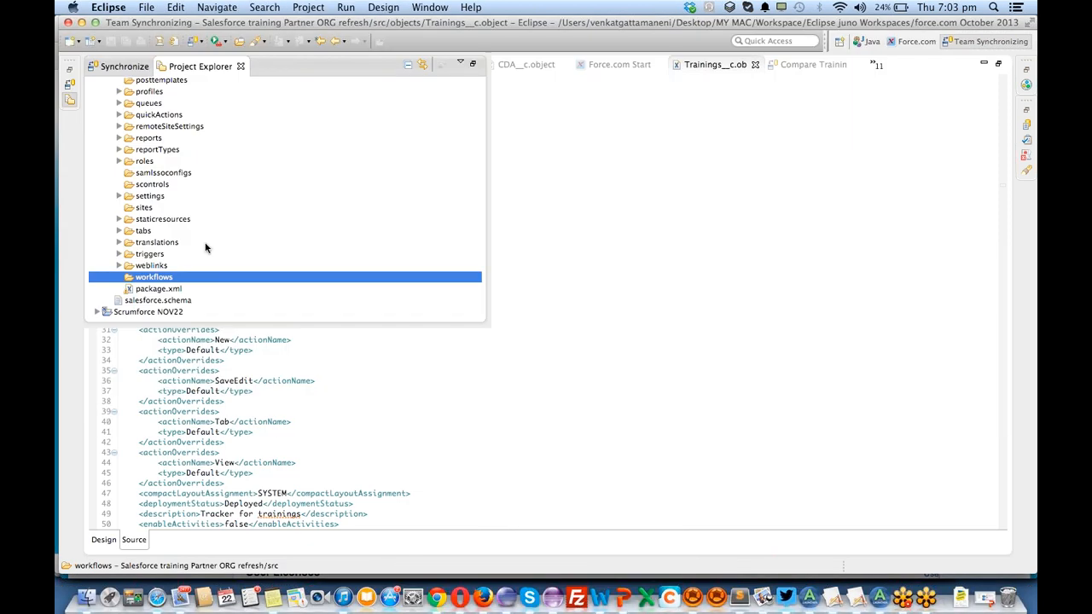
click(195, 219)
scroll(195, 219, up, 7)
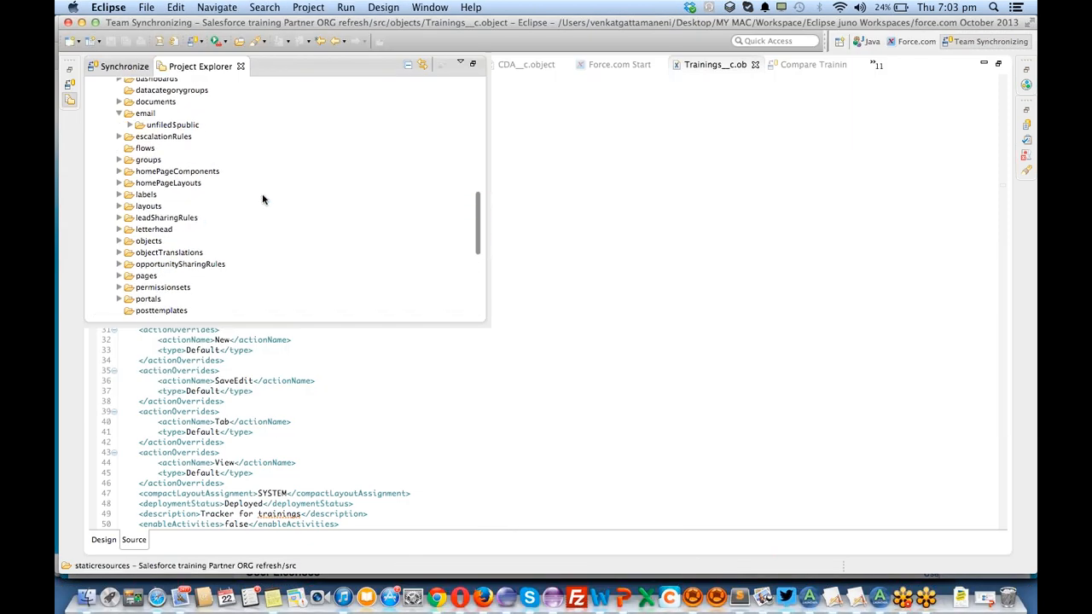
key(super+Tab)
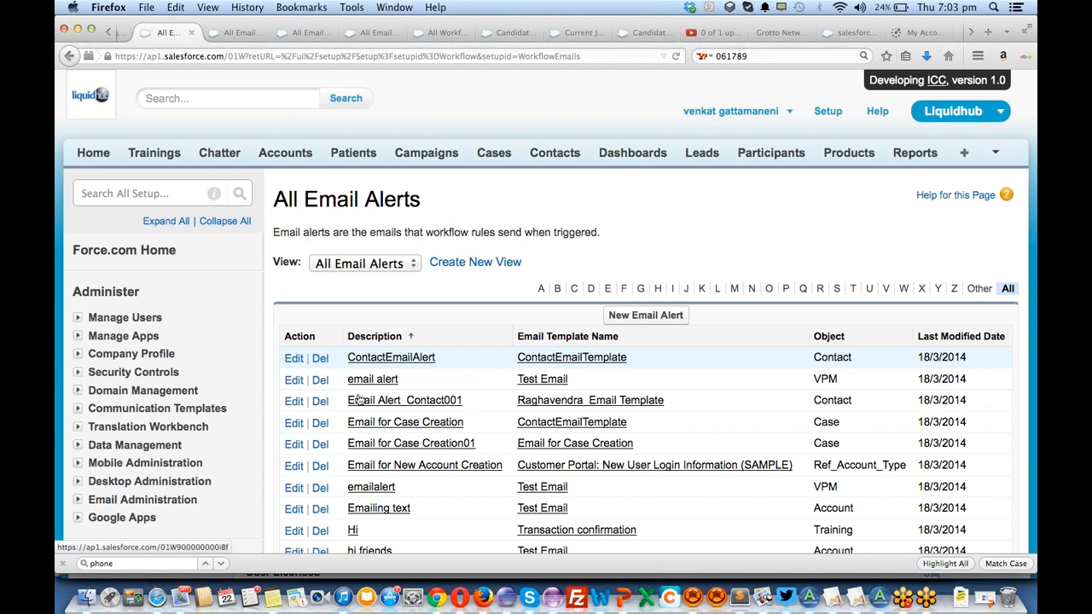
scroll(353, 475, down, 2)
- Delete the Training Description, ContactEmailAlert, email alert and Email Alert_Contact001 alerts
scroll(353, 475, down, 15)
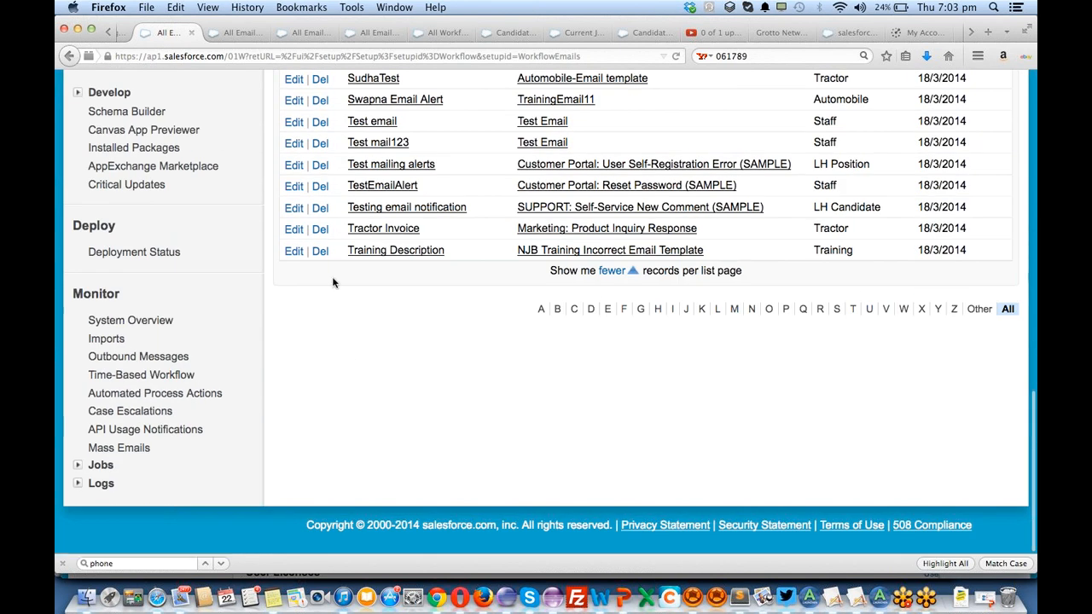
click(320, 252)
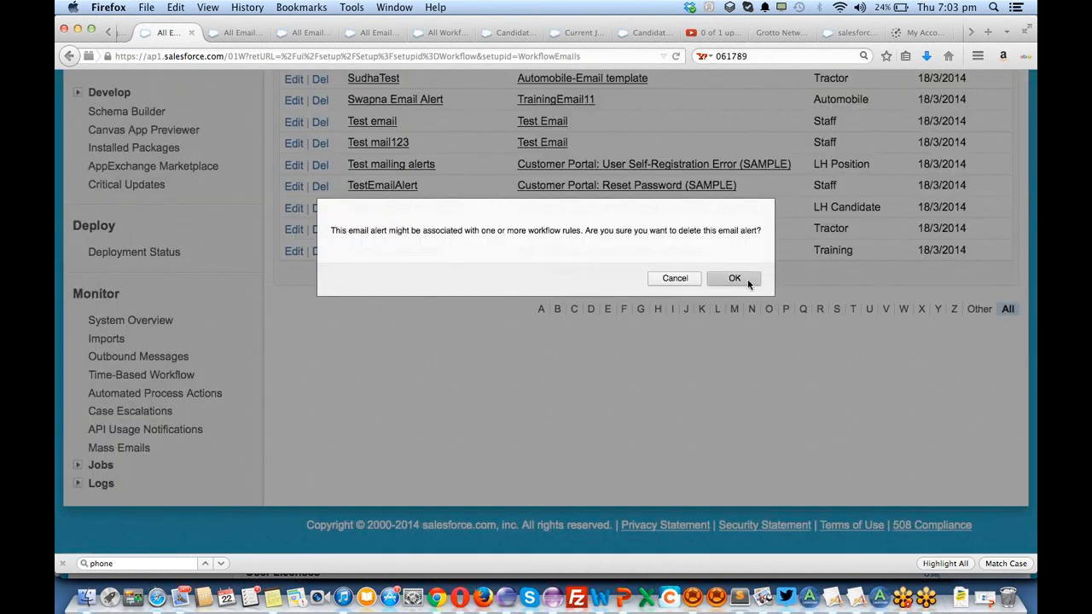
click(748, 282)
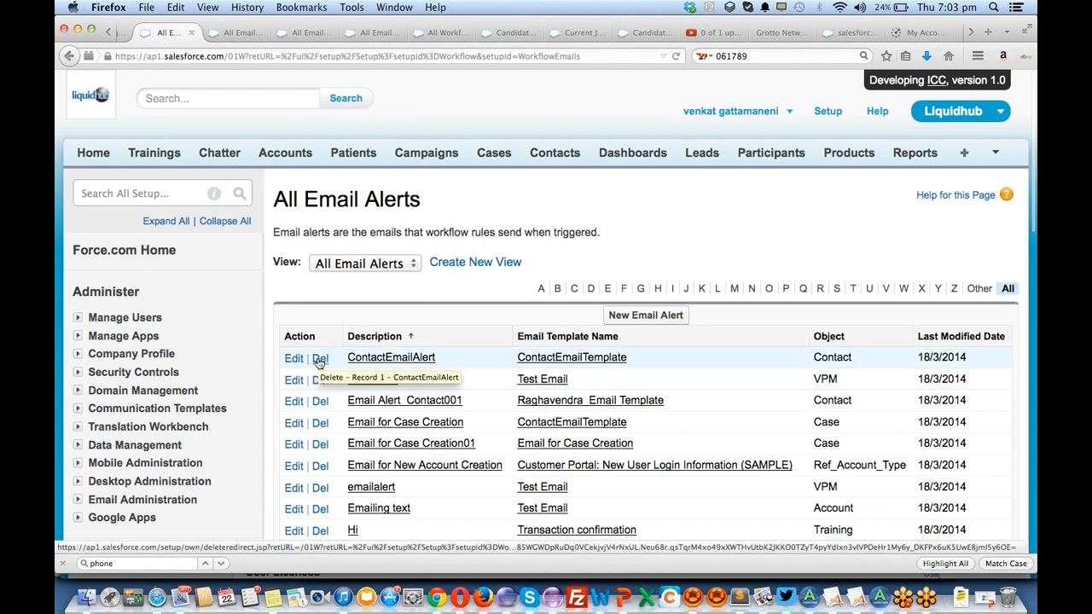
click(319, 359)
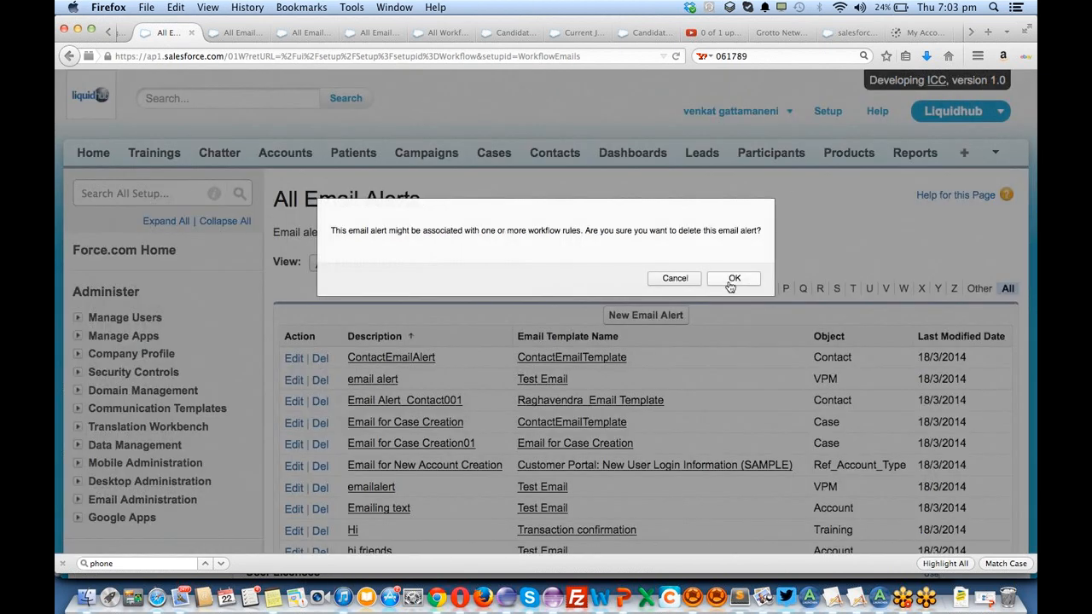
click(732, 281)
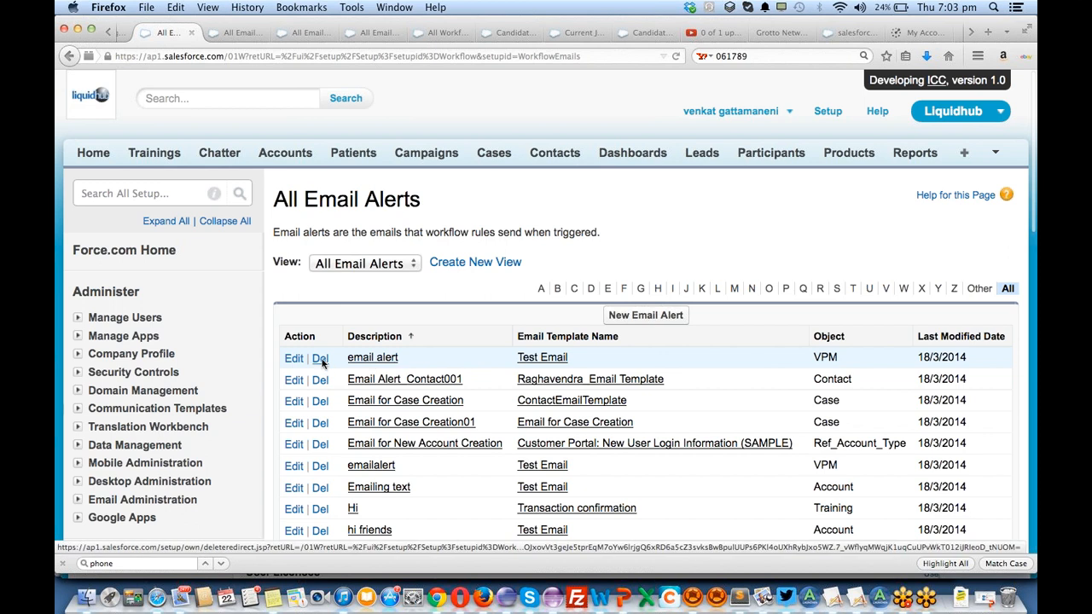
click(320, 358)
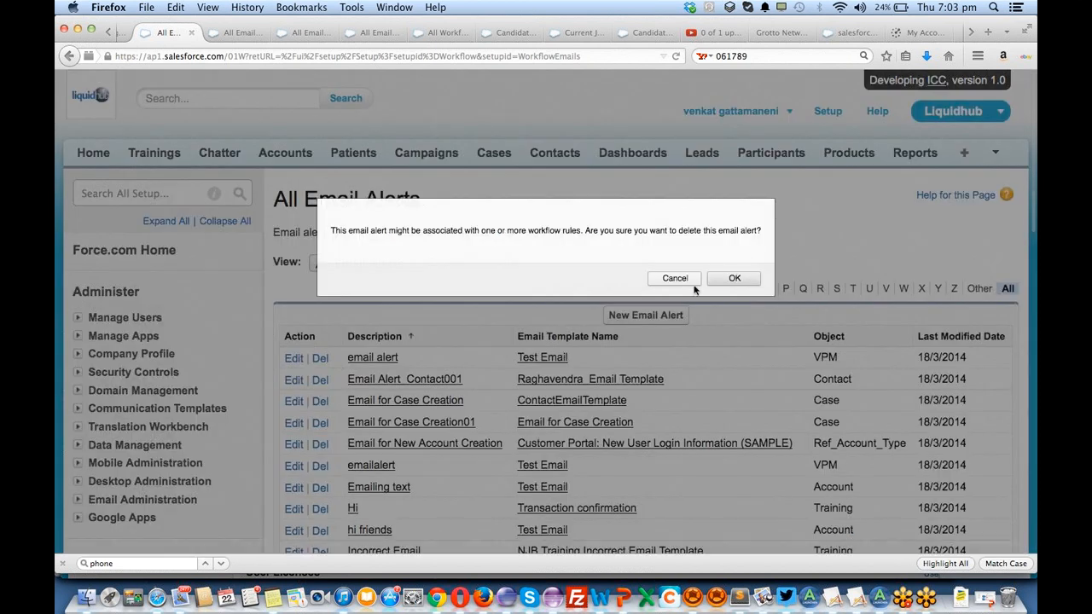
click(729, 277)
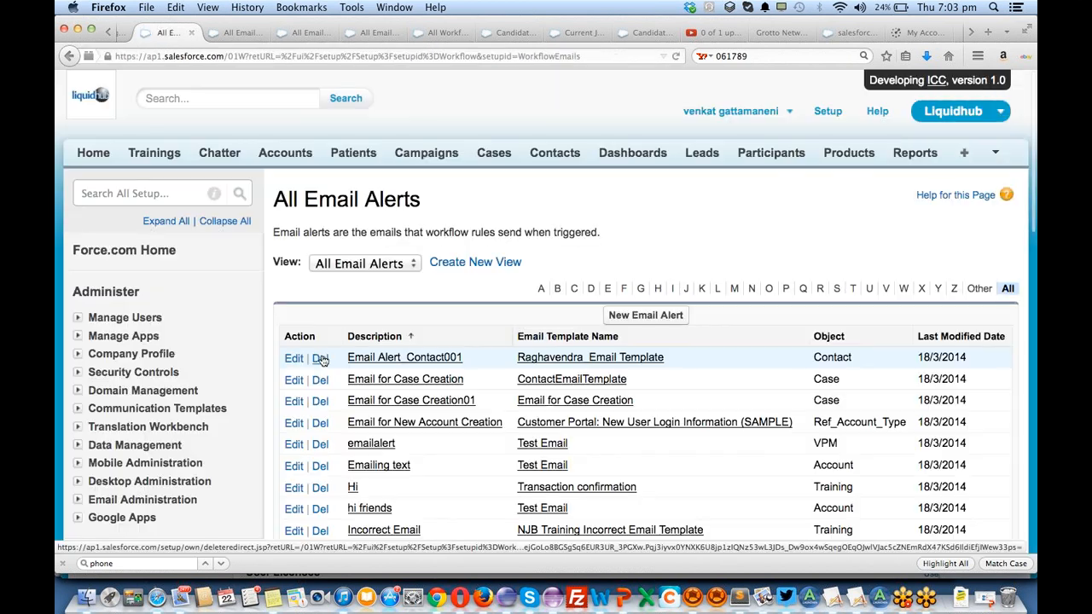
click(320, 358)
key(Return)
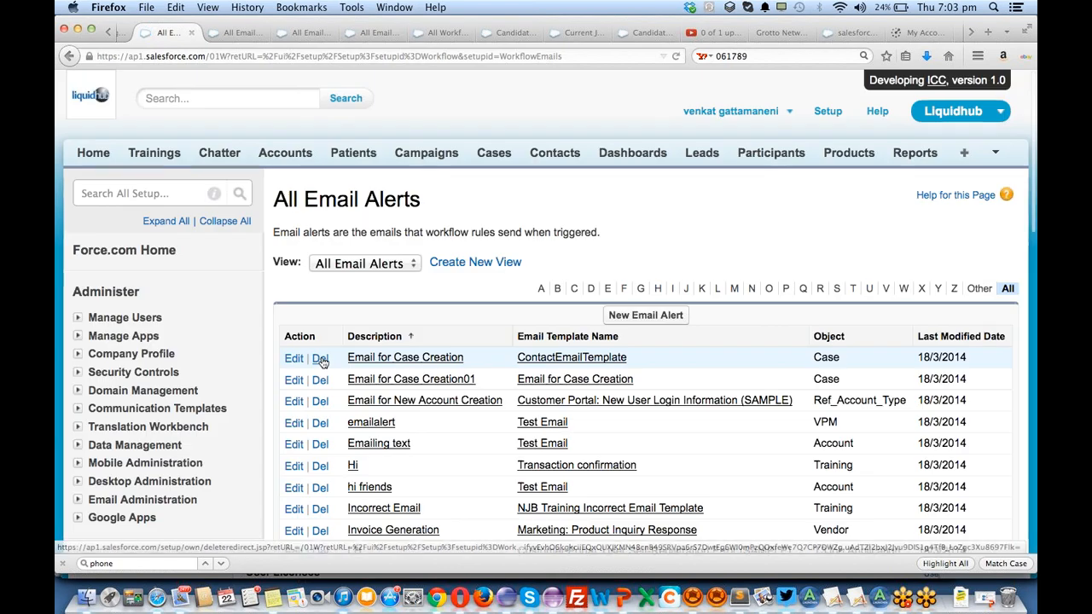
- Delete the Email for Case Creation alerts, Email for New Account Creation and emailalert
click(320, 359)
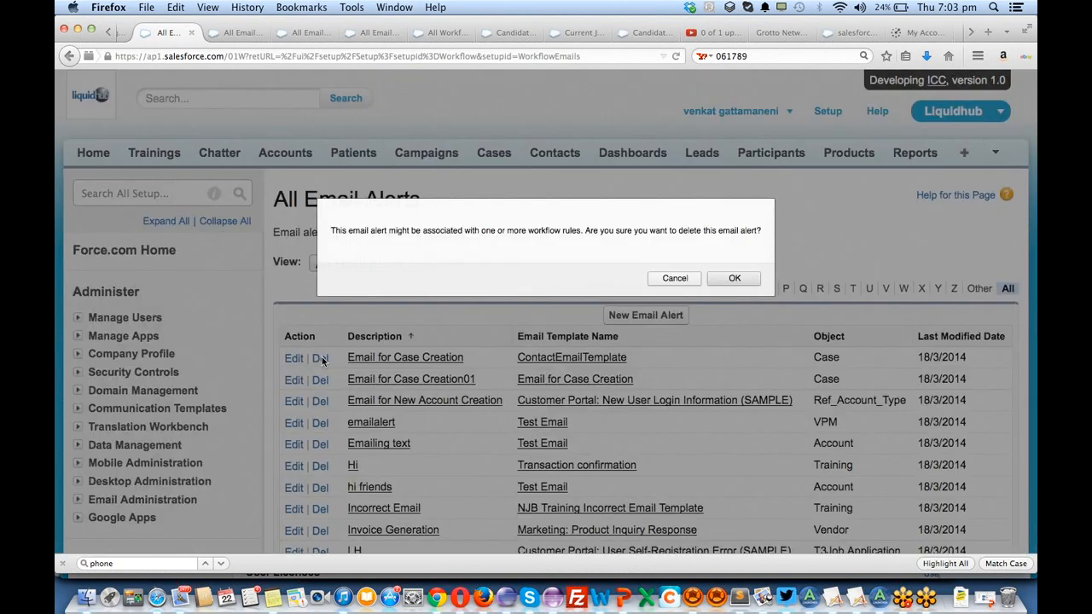
key(Return)
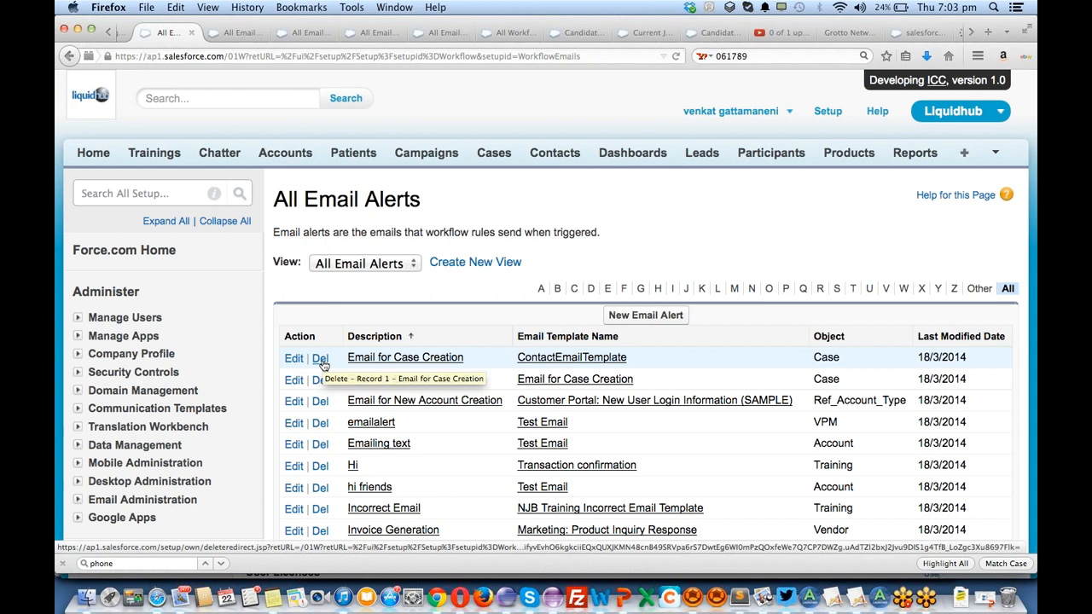
super+click(323, 362)
key(Return)
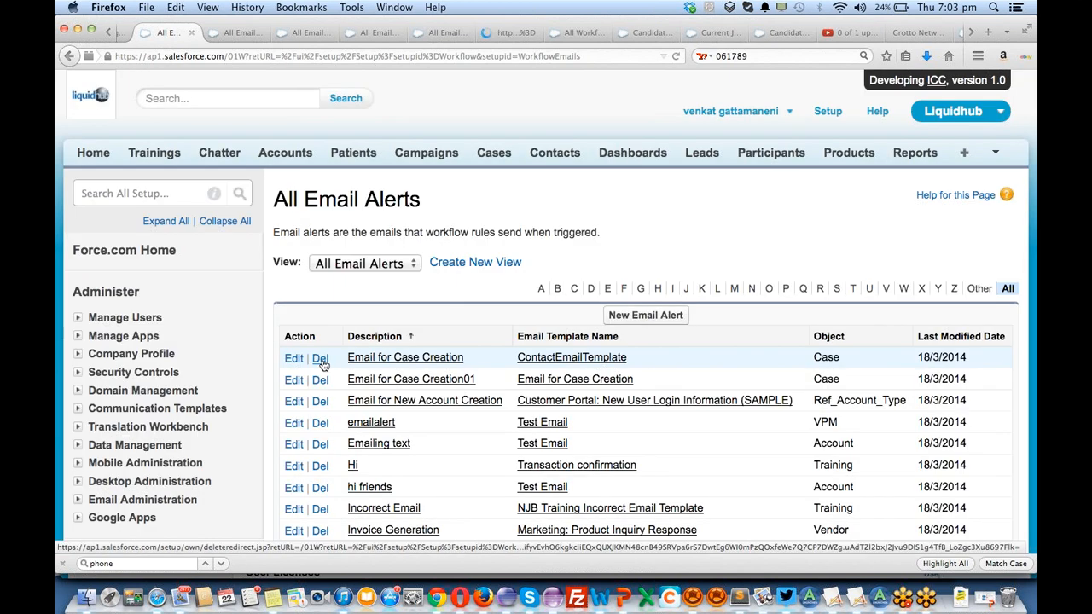
super+click(320, 401)
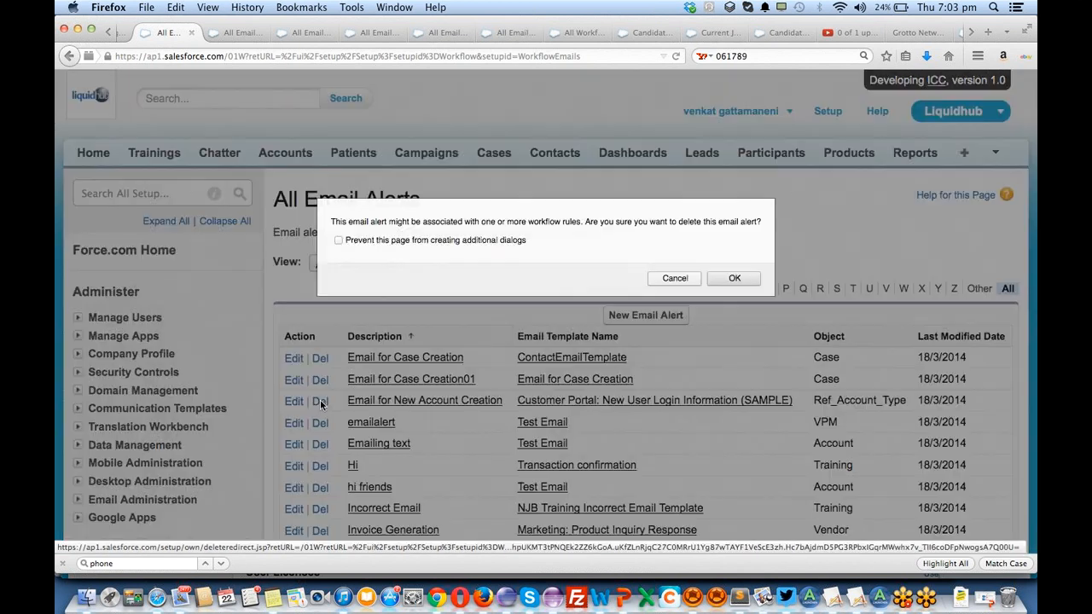
key(Return)
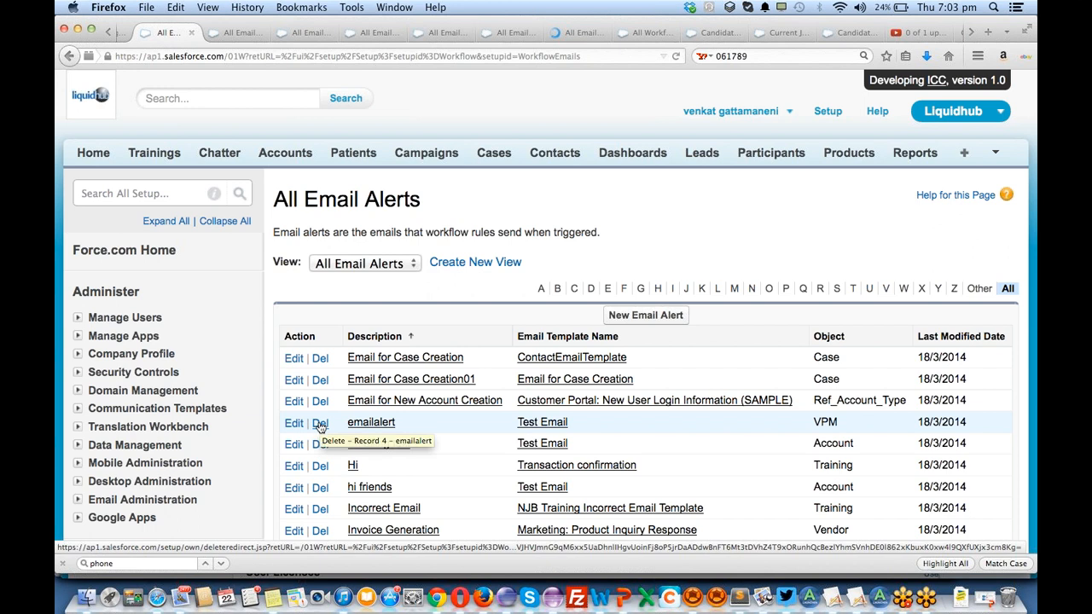
super+click(320, 422)
key(Return)
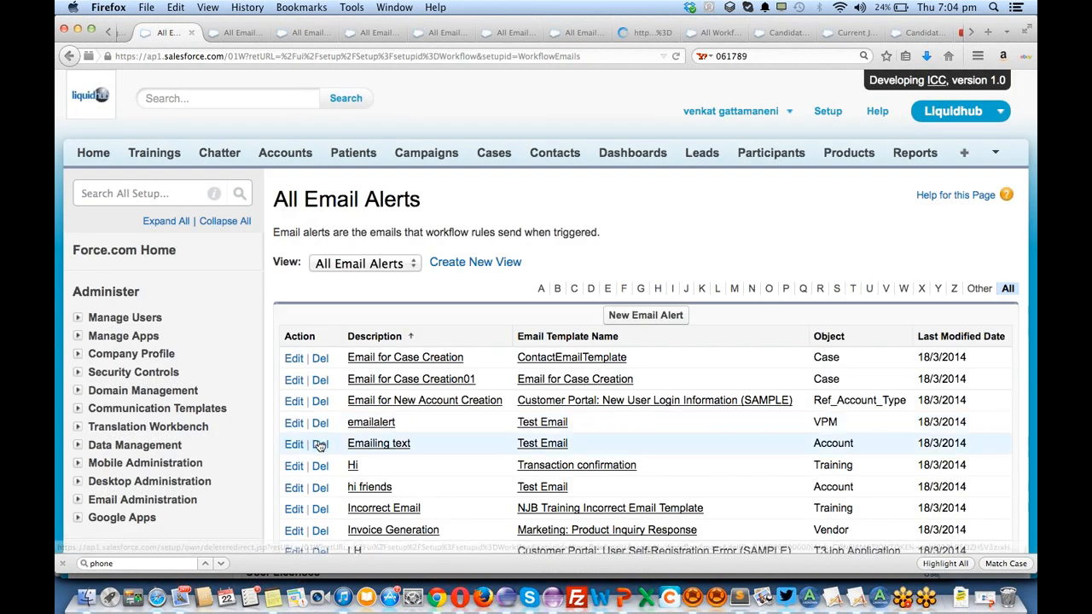
- Delete the Emailing text, Hi, hi friends and Invoice Generation alerts
super+click(320, 444)
key(Return)
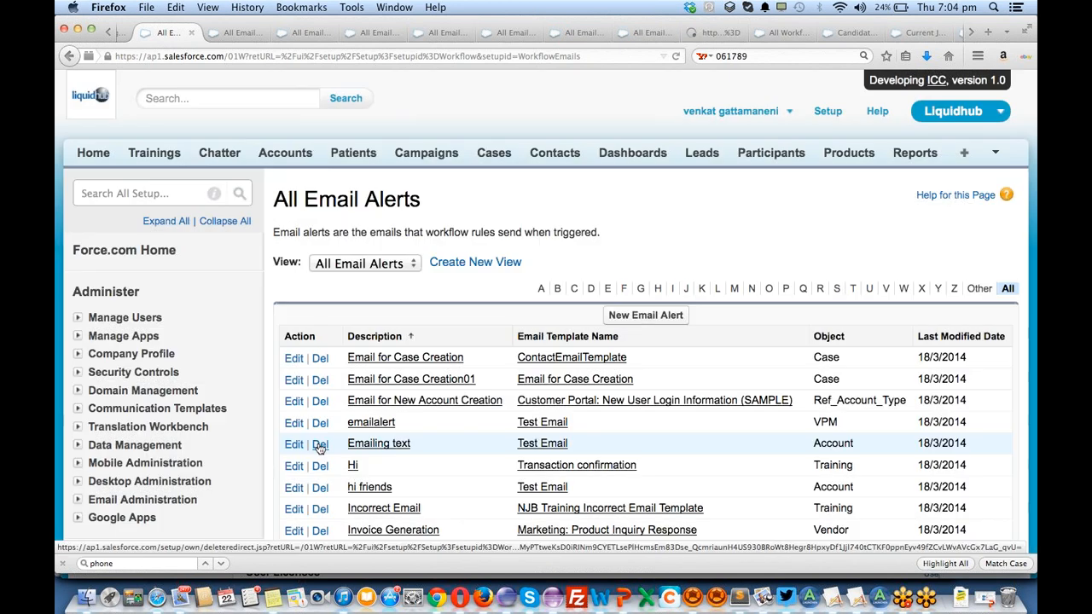
super+click(320, 465)
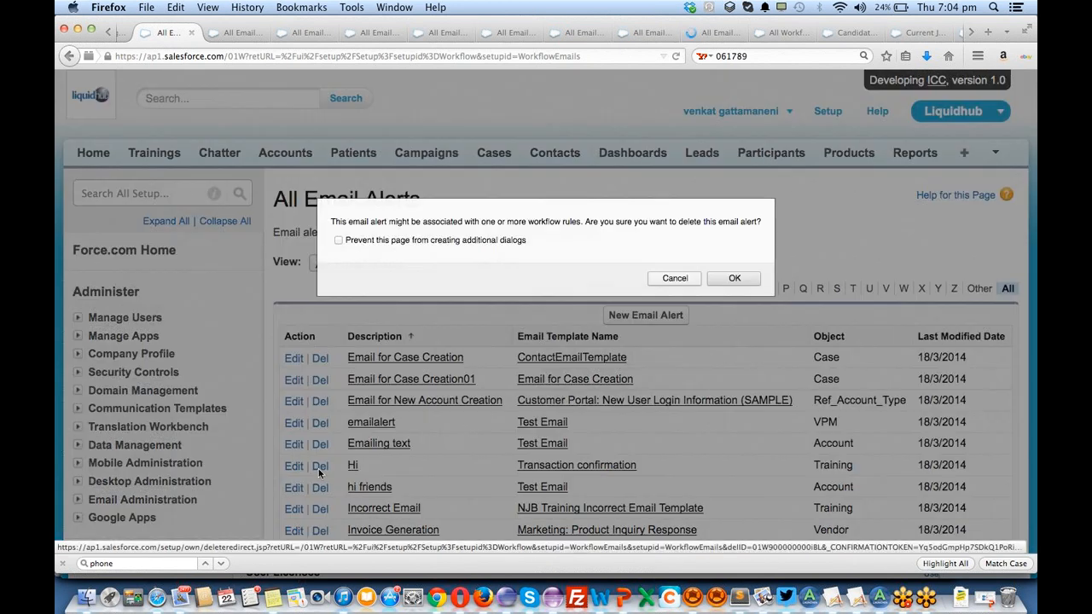
key(Return)
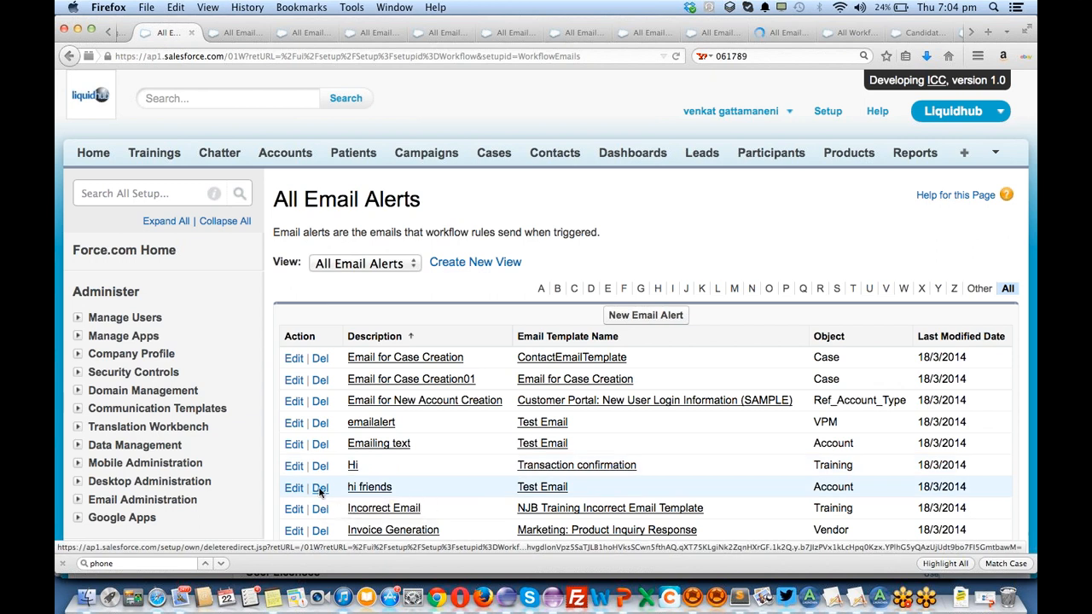
super+click(320, 488)
key(Return)
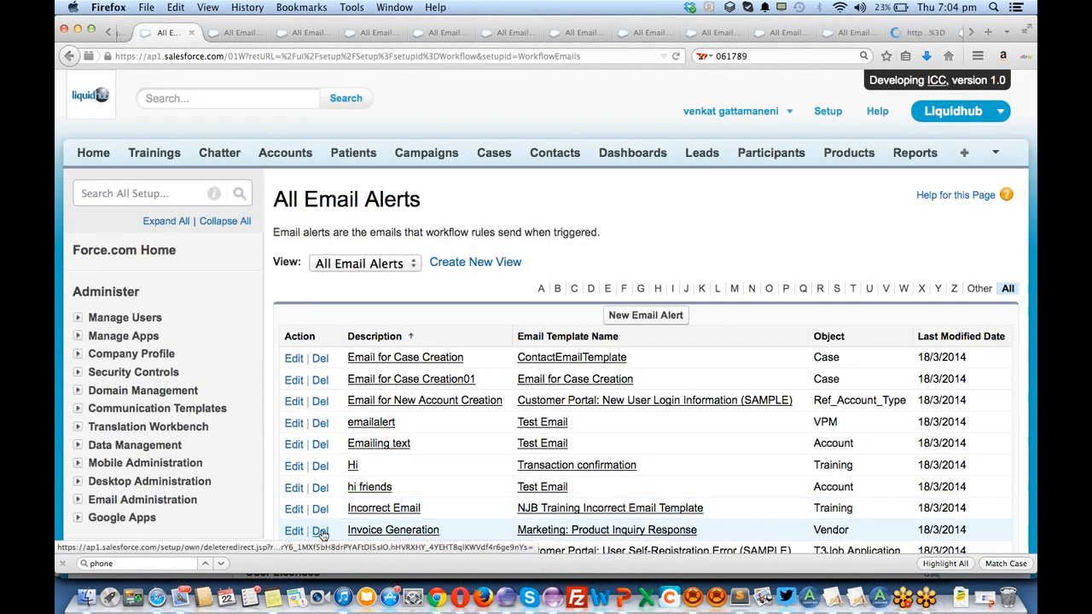
click(320, 532)
key(Escape)
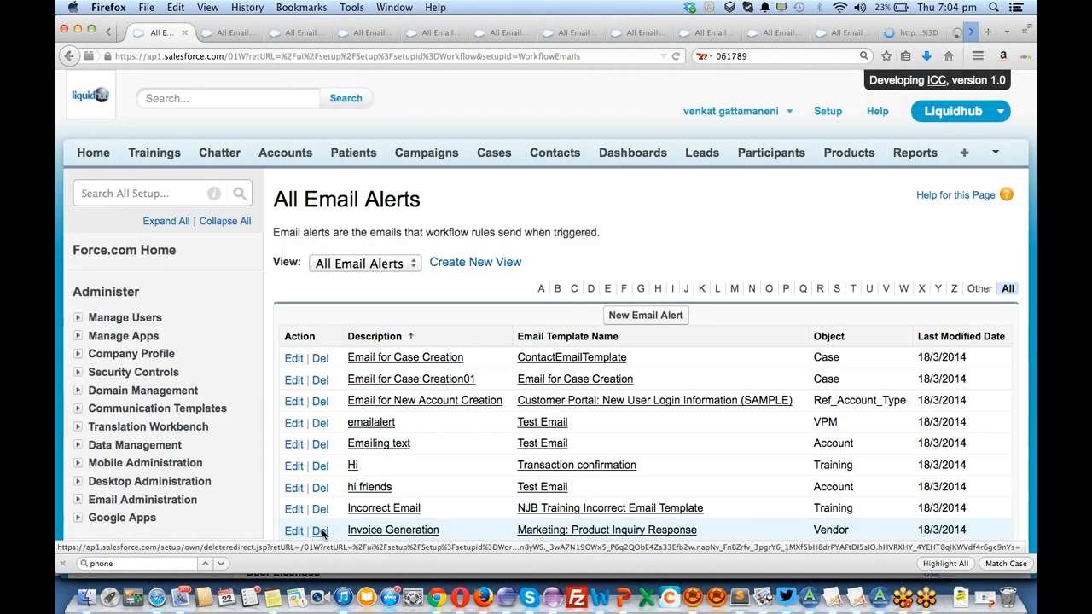
- Delete the LH, LH Dept Email Alert, LH Emp Work flow action, LH T3 and new email alerts
scroll(321, 511, down, 3)
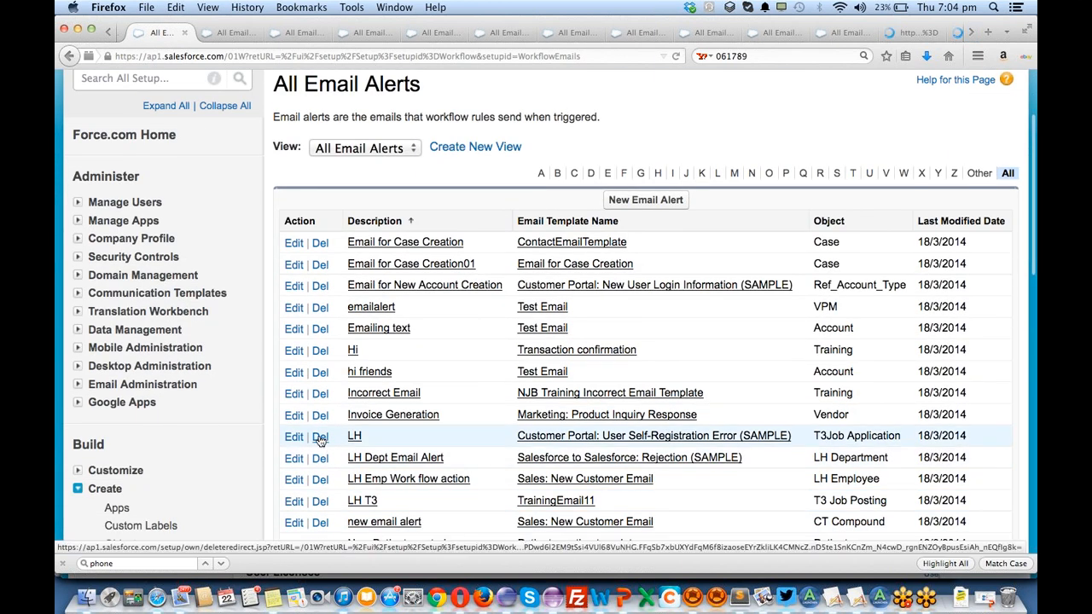
click(320, 437)
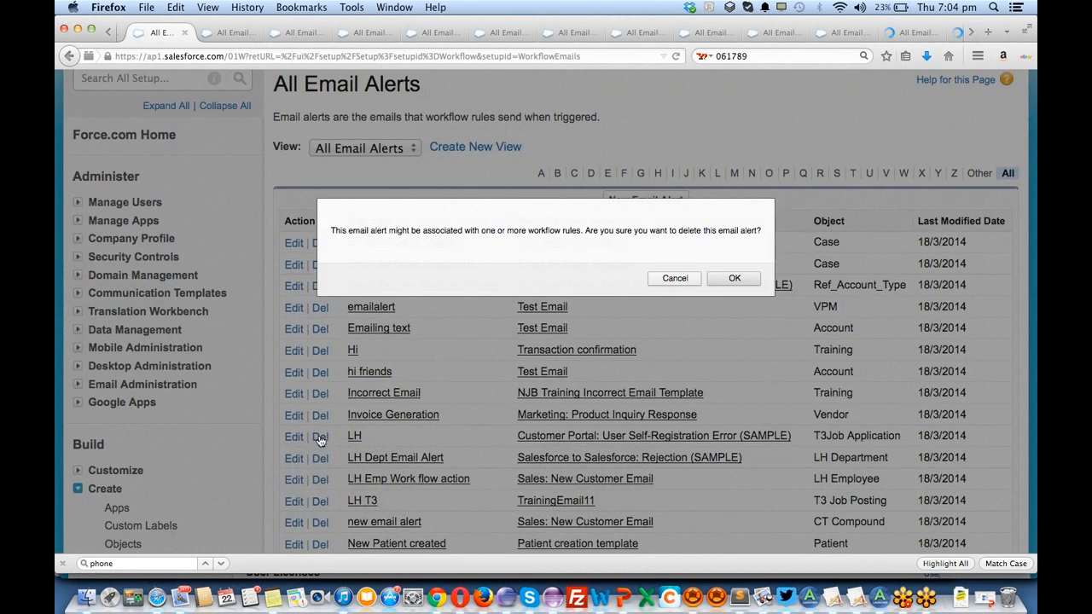
key(Escape)
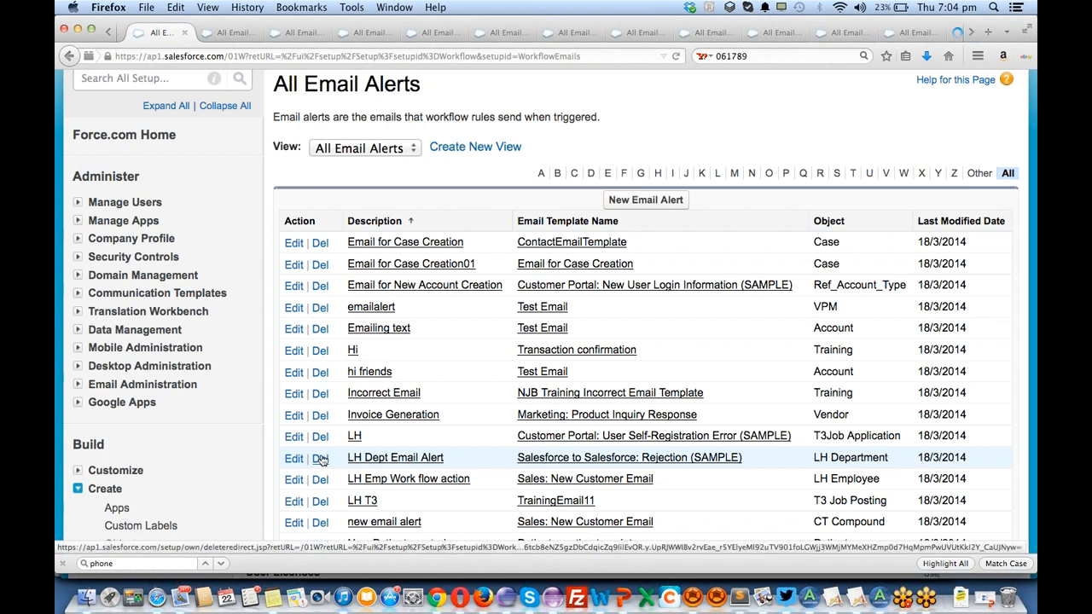
click(321, 459)
key(Escape)
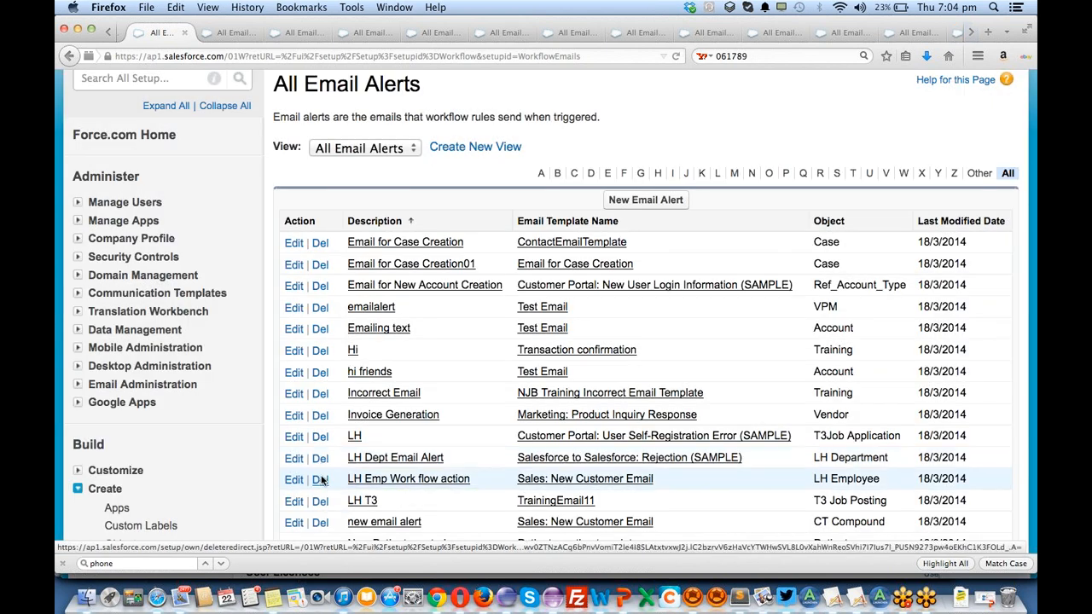
click(321, 480)
key(Escape)
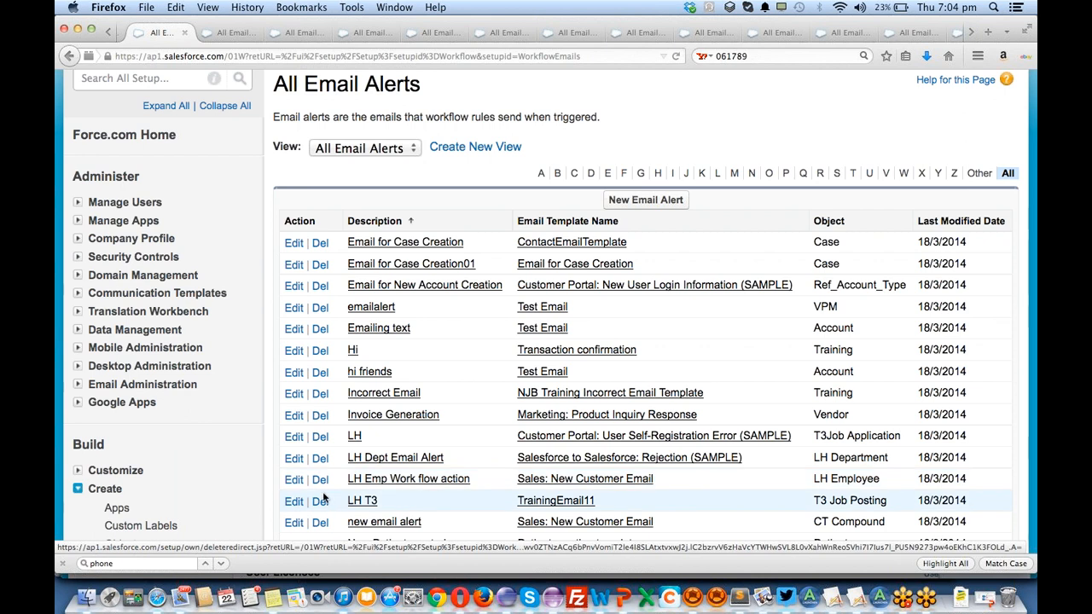
click(321, 501)
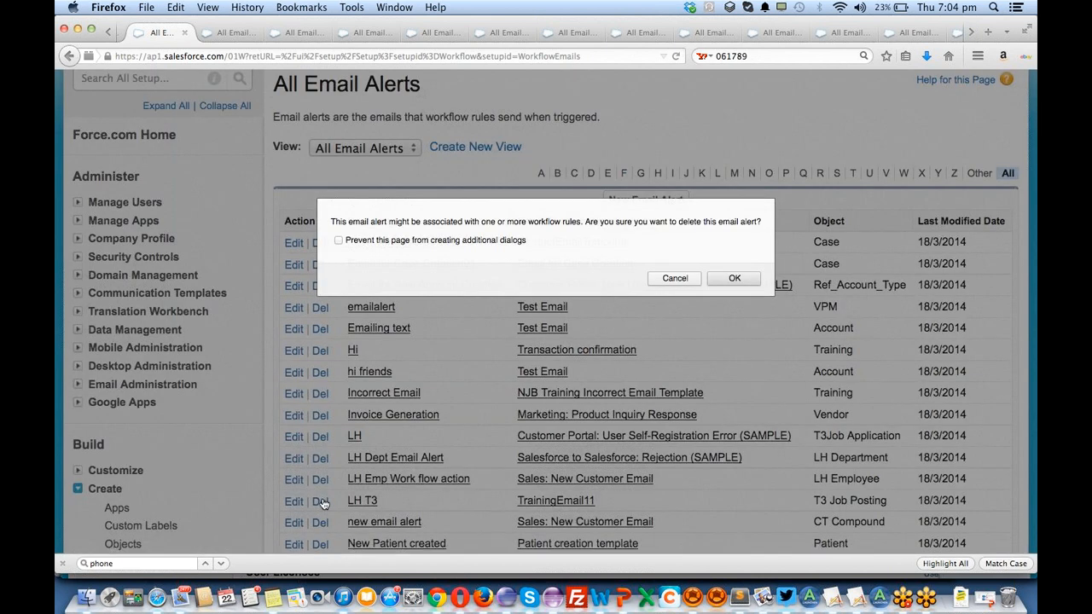
key(Escape)
super+click(319, 527)
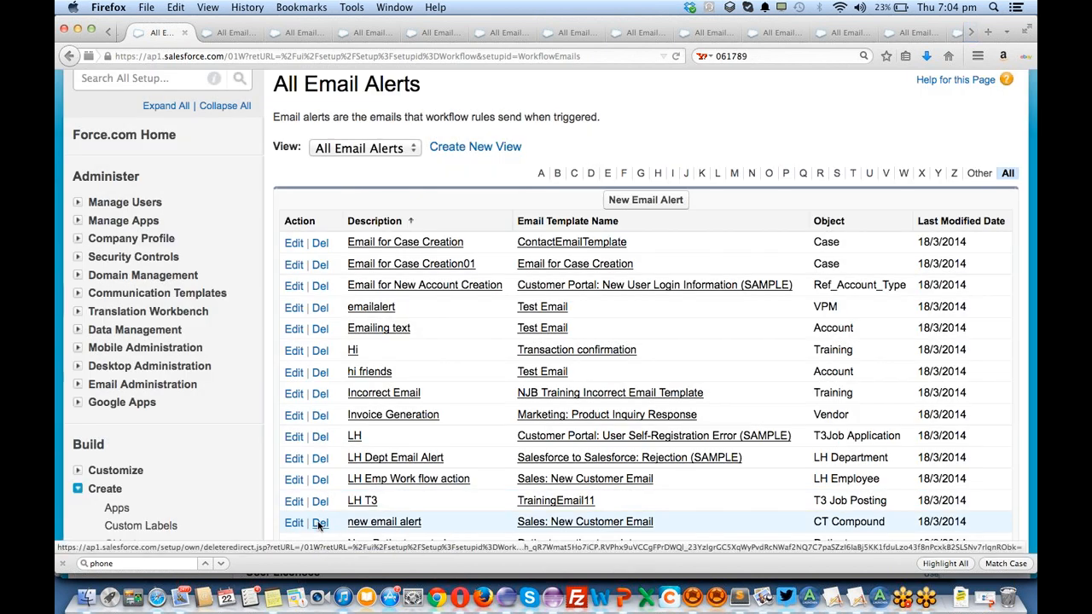
key(Return)
- Delete the New Patient created, Patient, Patient Bill Paid, Patient creation with Letterhead and Patient Details alerts
scroll(319, 520, down, 5)
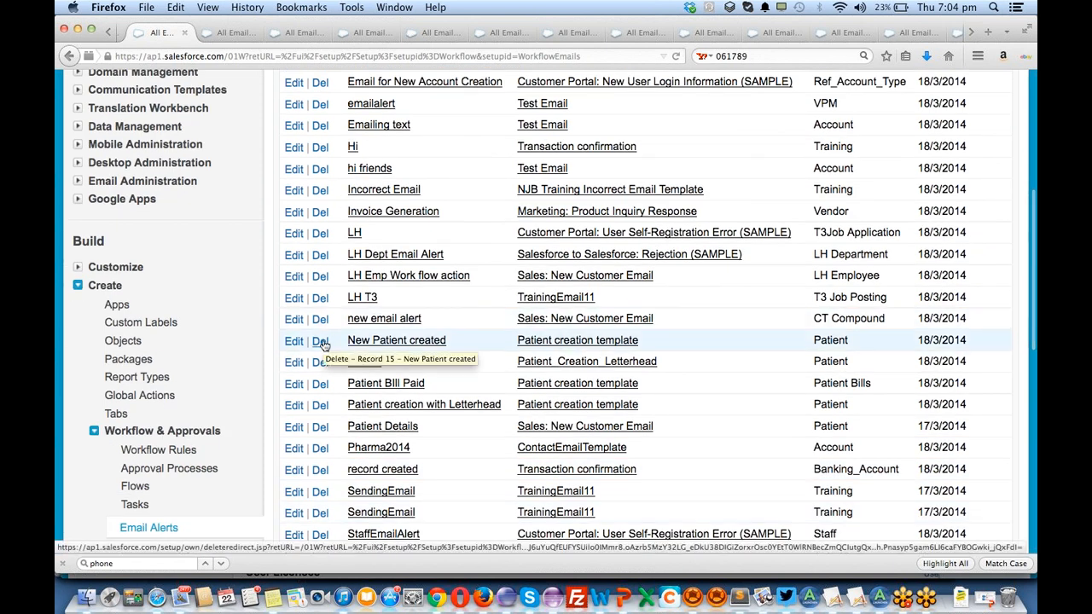
super+click(320, 341)
key(Return)
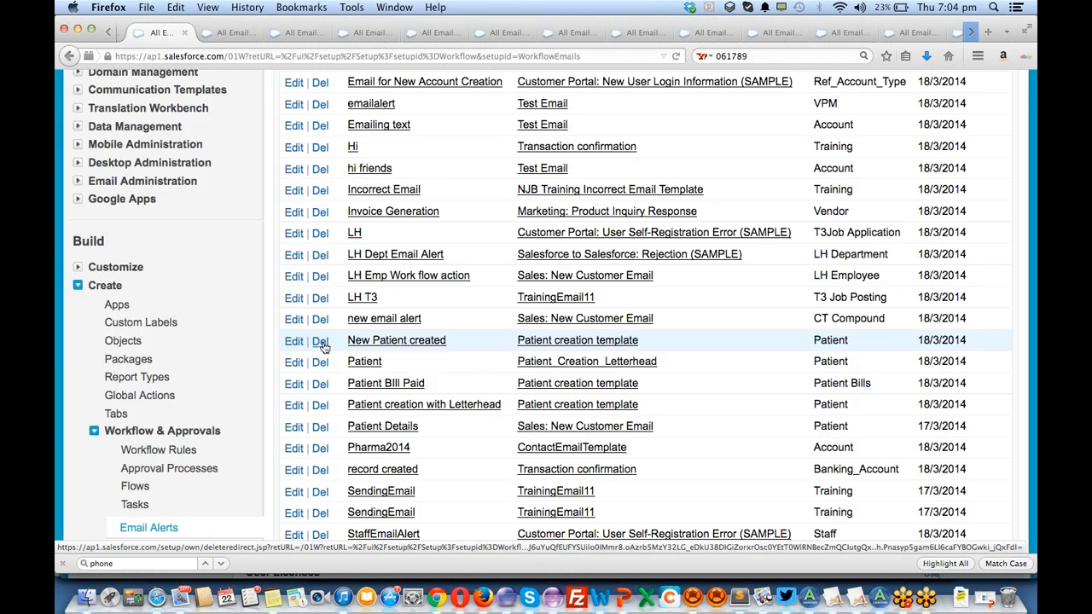
super+click(319, 362)
key(Return)
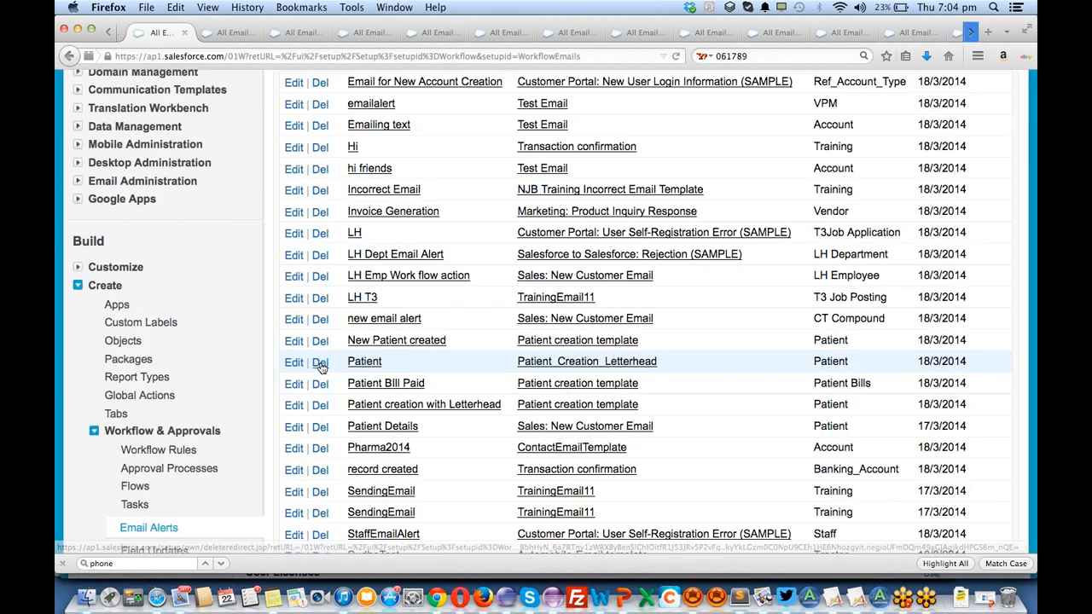
super+click(320, 384)
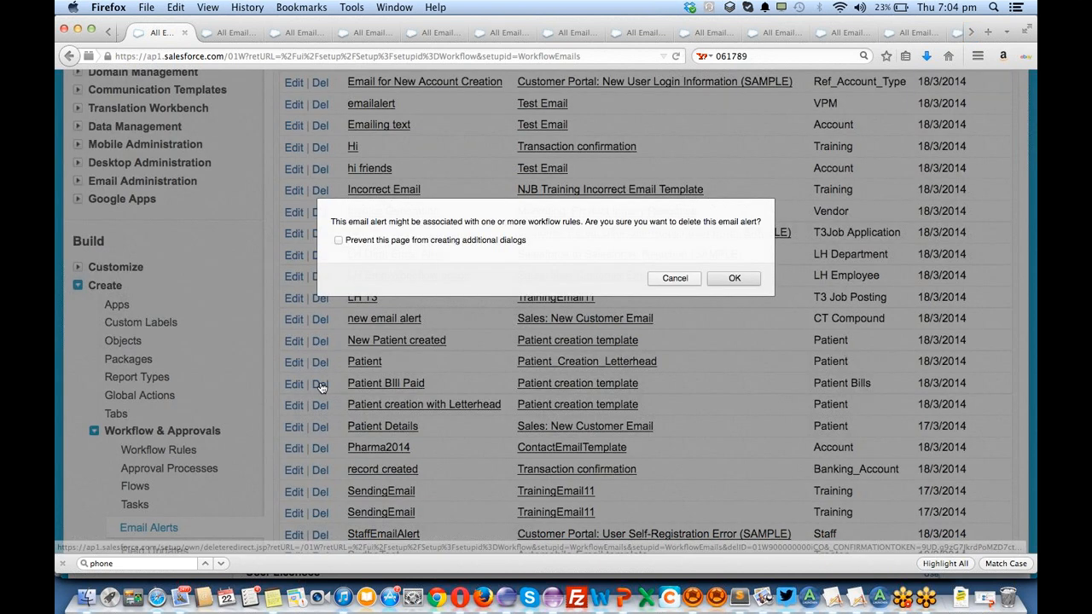
key(Return)
super+click(319, 406)
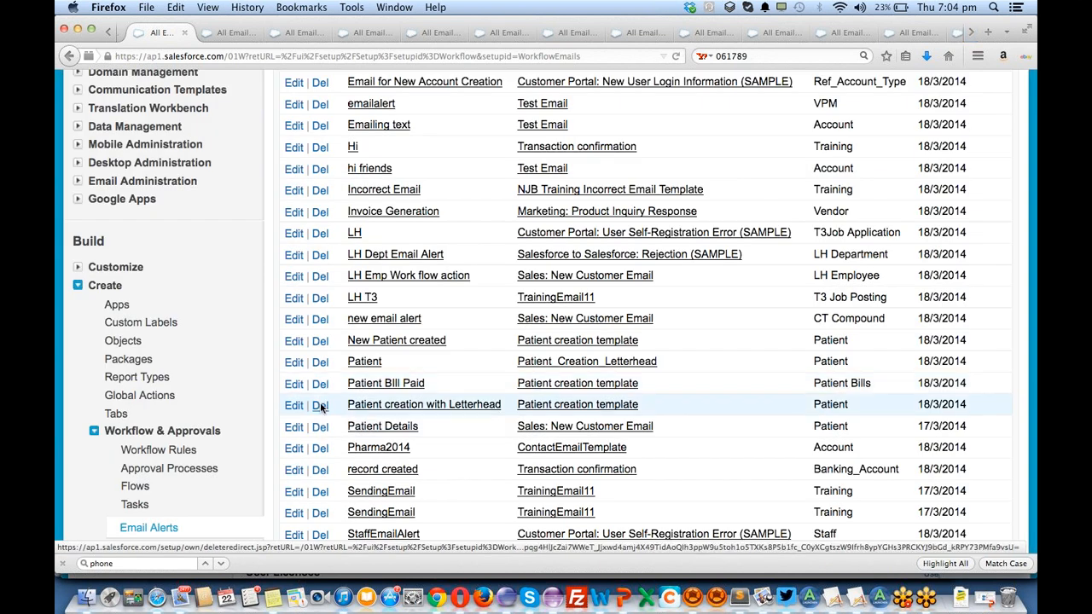
key(Return)
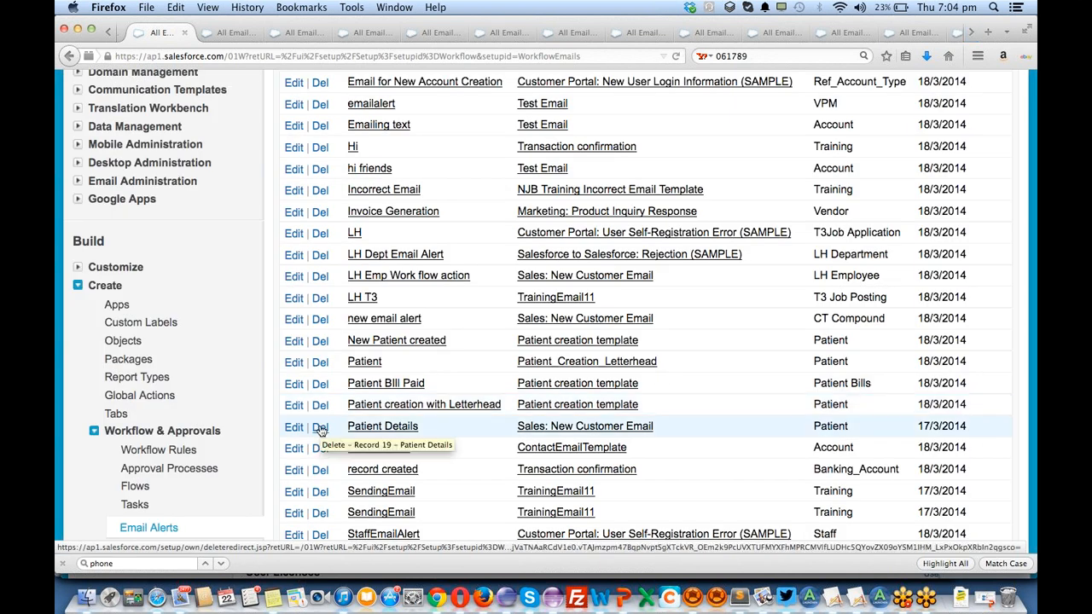
super+click(320, 426)
key(Return)
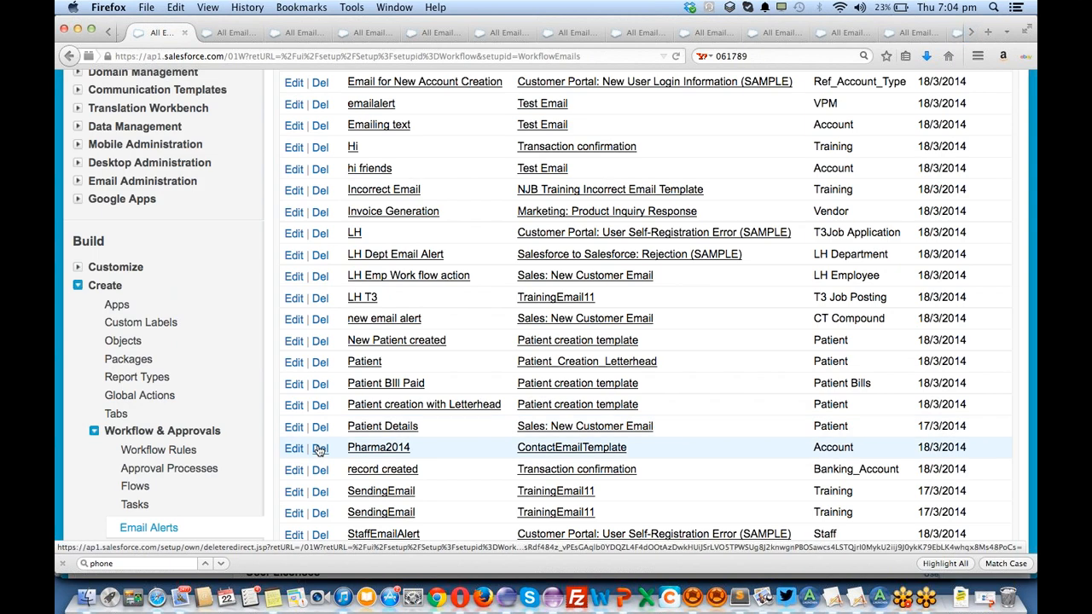
- Delete the Pharma2014, record created, both SendingEmail and StaffEmailAlert alerts
super+click(320, 448)
key(Return)
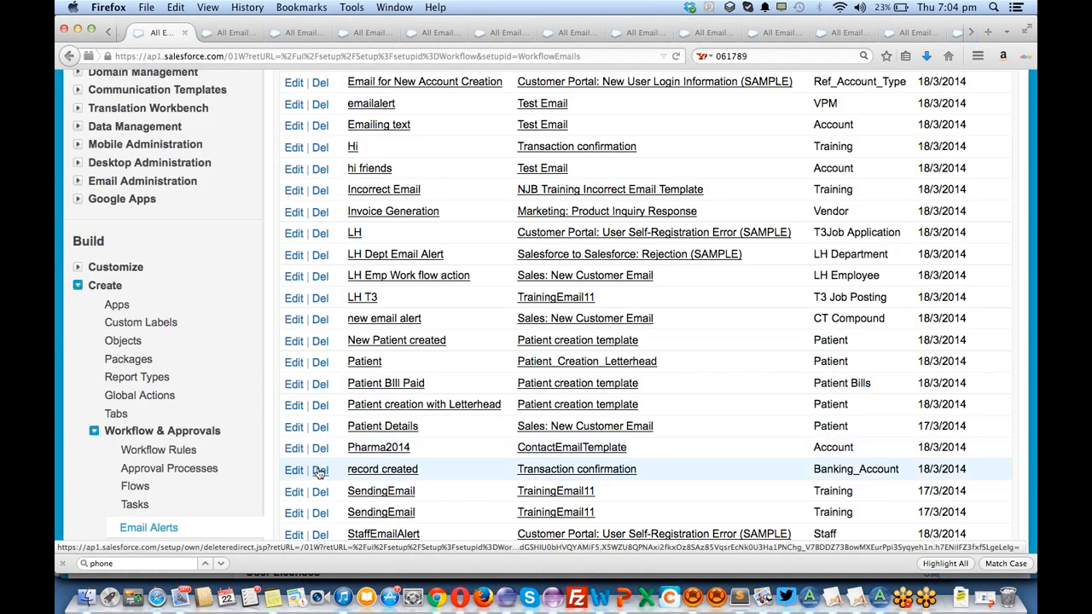
super+click(320, 470)
key(Return)
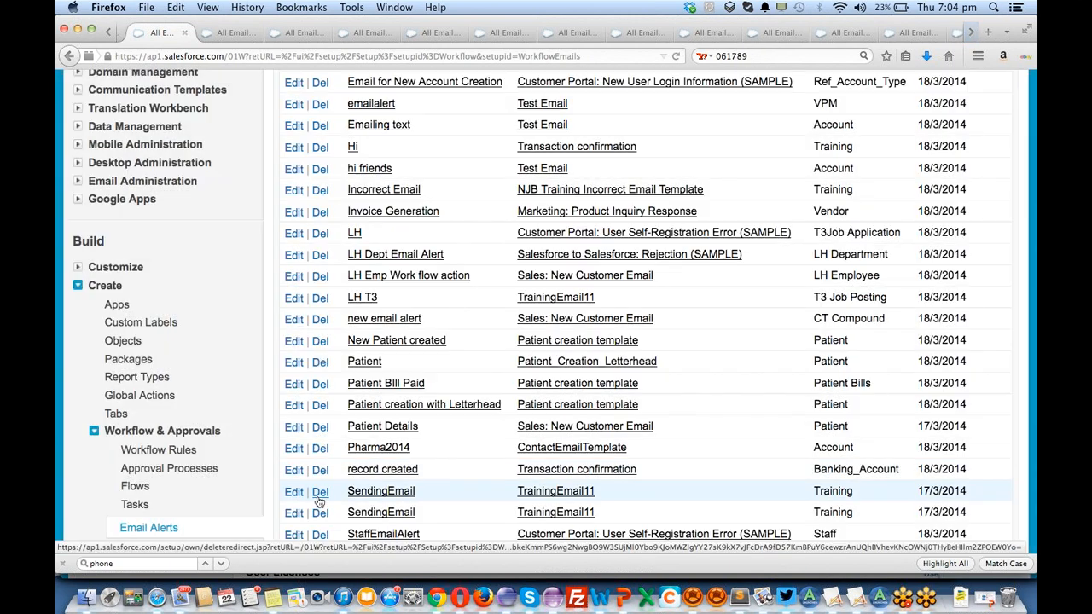
super+click(320, 492)
key(Return)
super+click(320, 512)
key(Return)
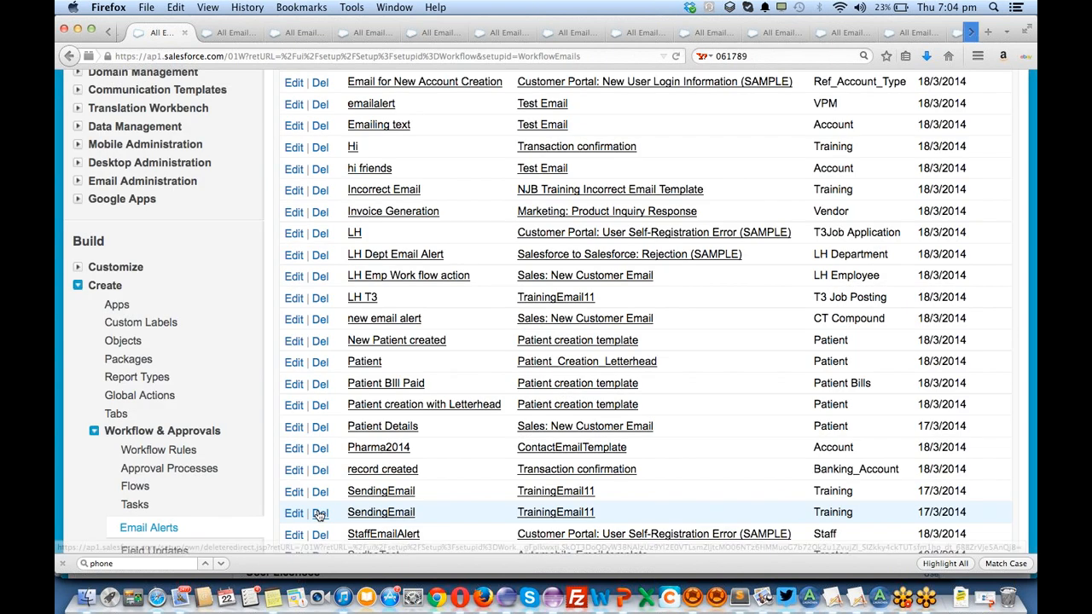
super+click(319, 535)
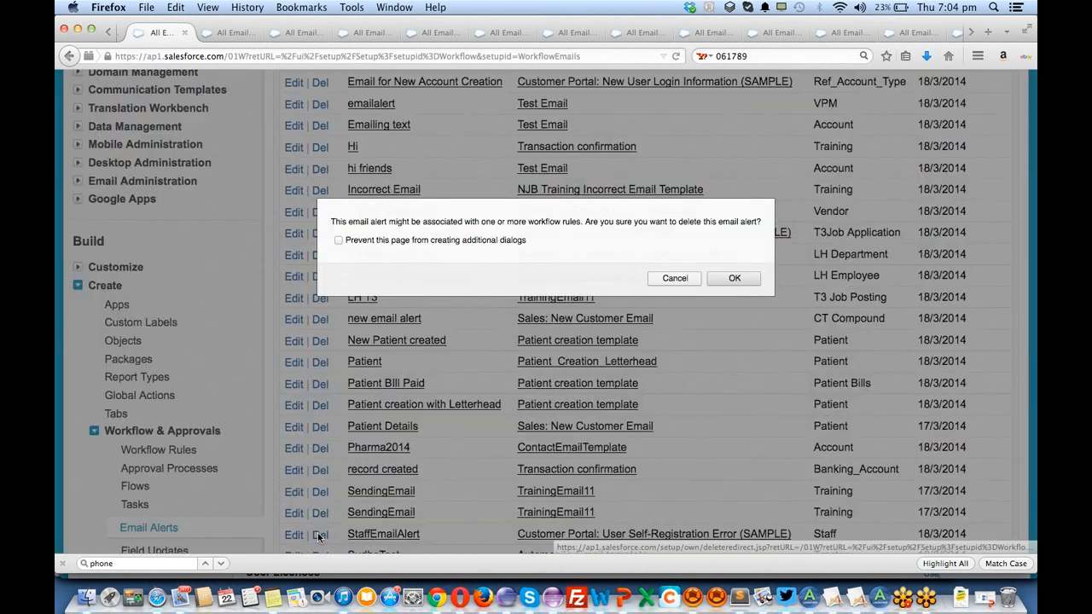
key(Return)
- Delete the last three alerts in the list, ending with Test email
scroll(320, 538, down, 1)
scroll(318, 537, down, 3)
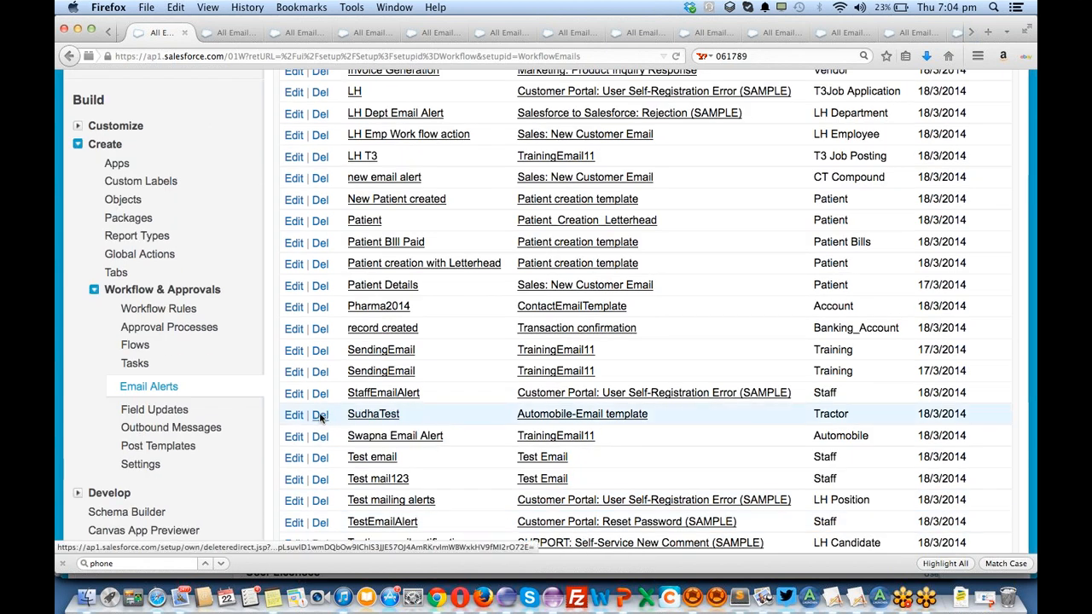
super+click(320, 414)
key(Return)
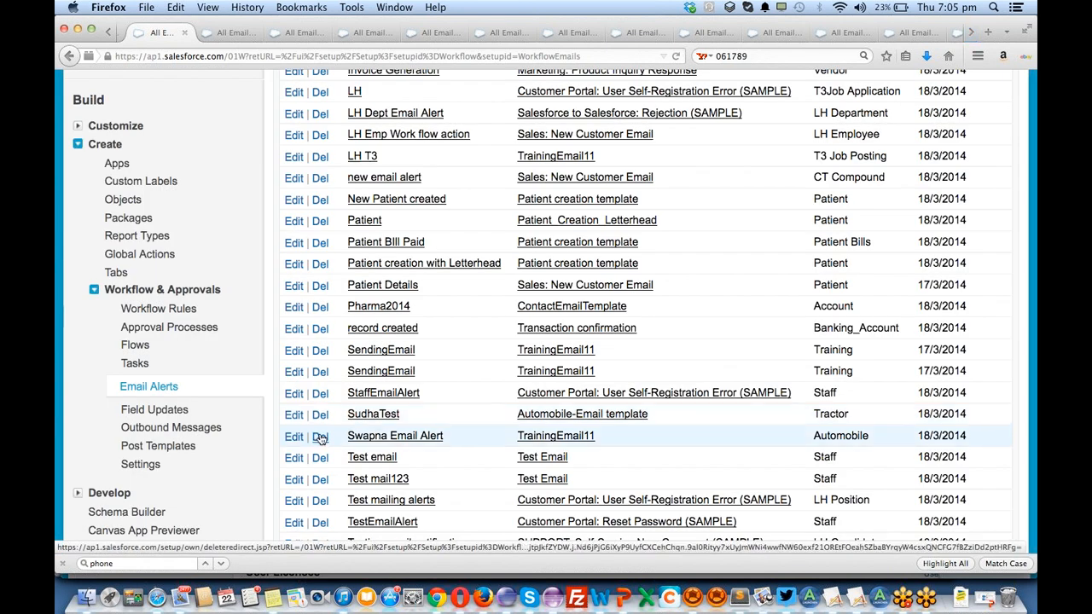
super+click(320, 436)
key(Return)
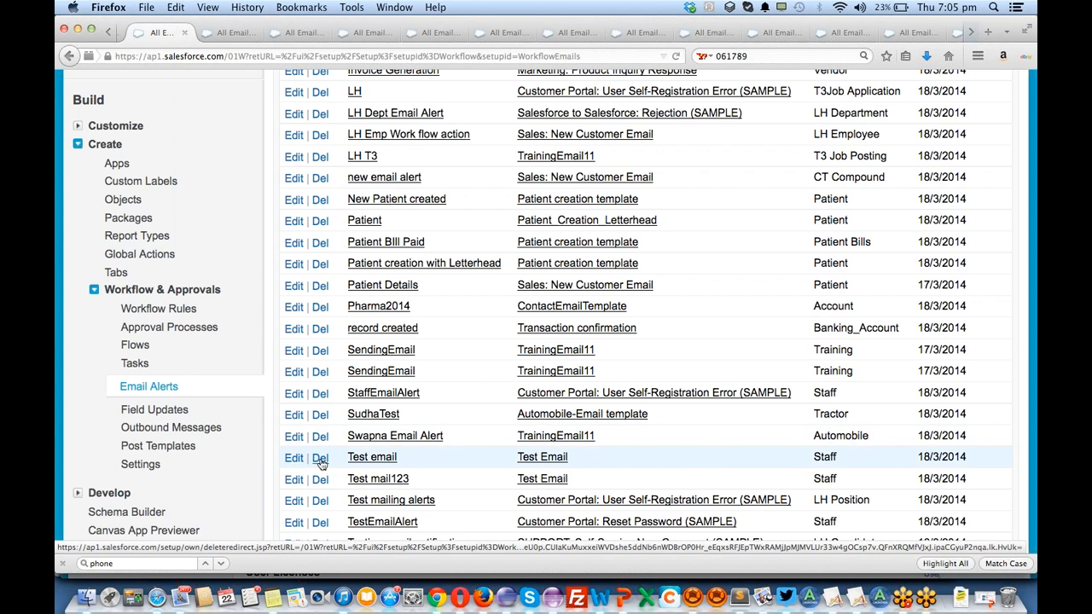
click(320, 459)
key(Return)
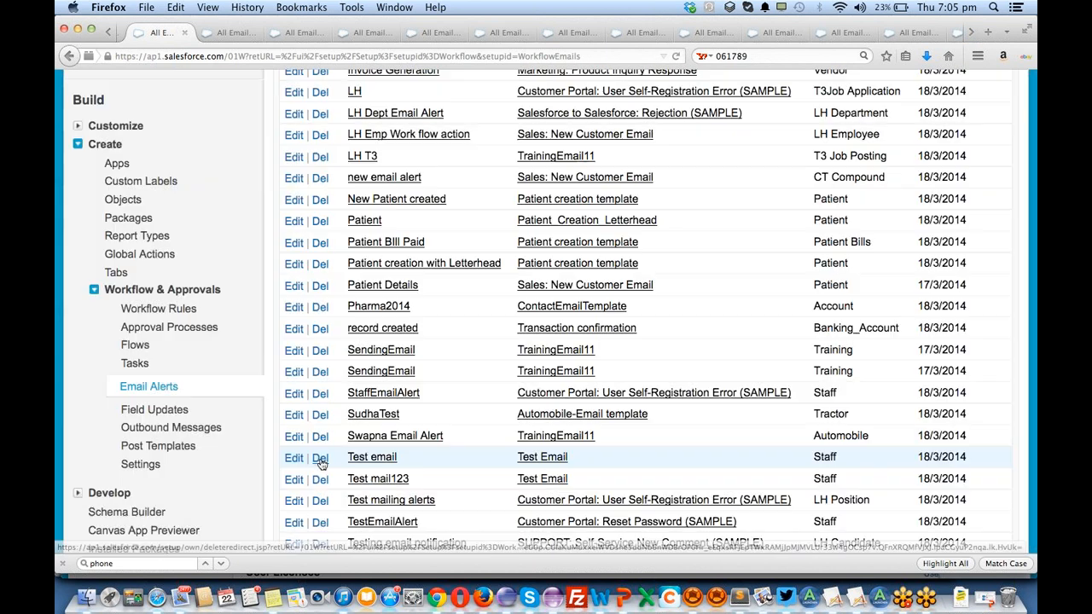
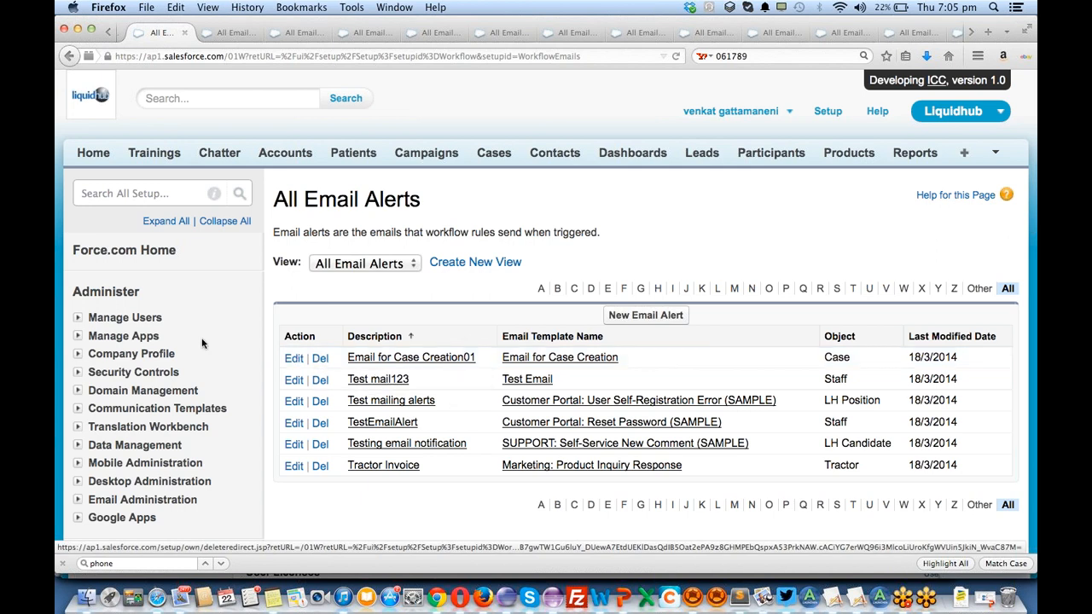
- Delete the Email for Case Creation01, Test mail123 and Test mailing alerts email alerts
click(322, 358)
key(Return)
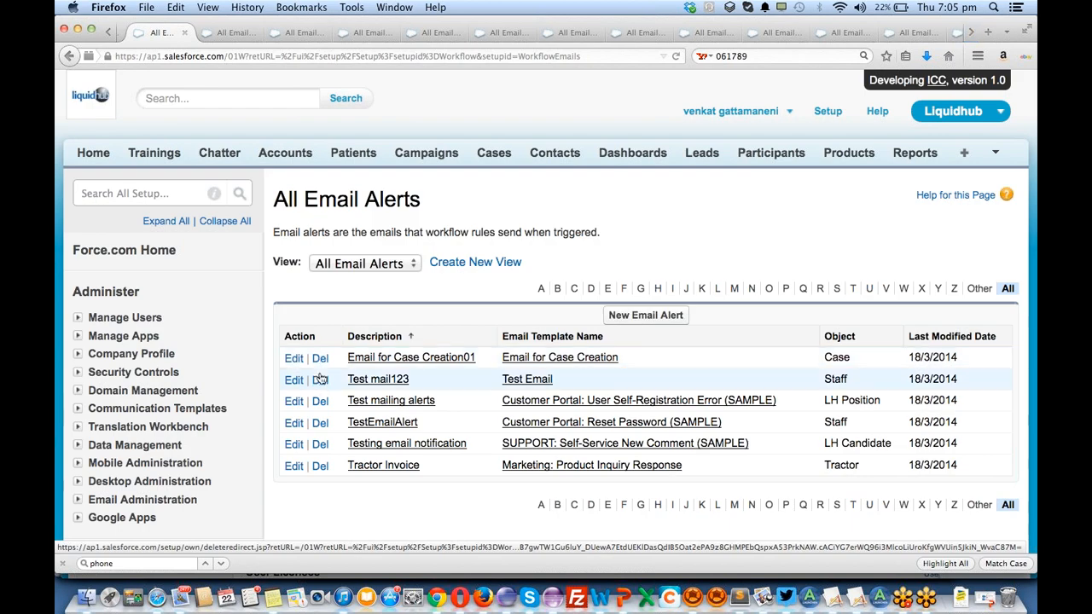
click(320, 381)
key(Return)
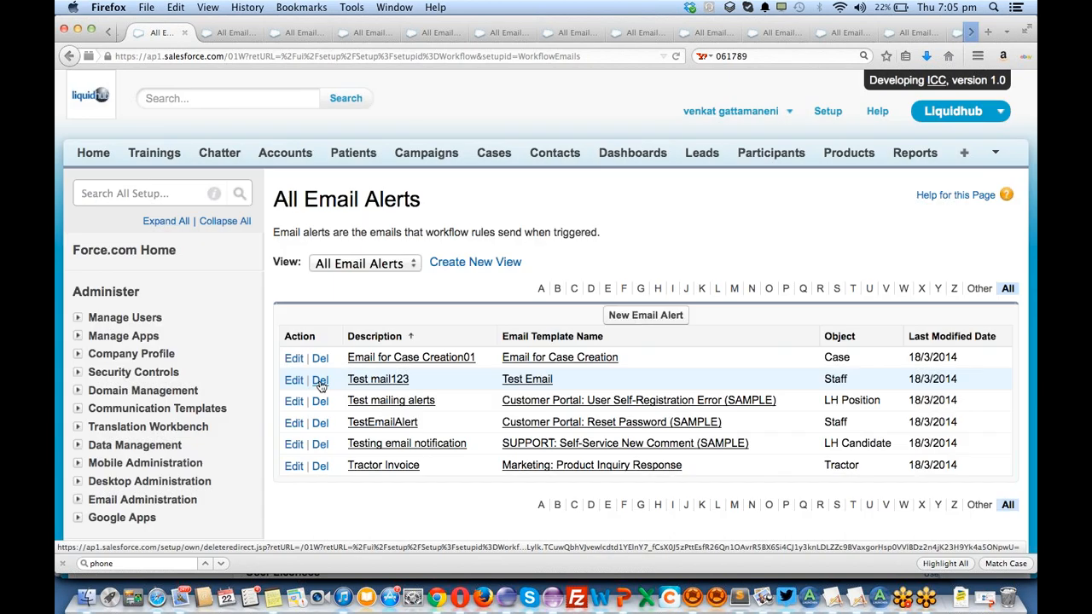
click(320, 404)
key(Return)
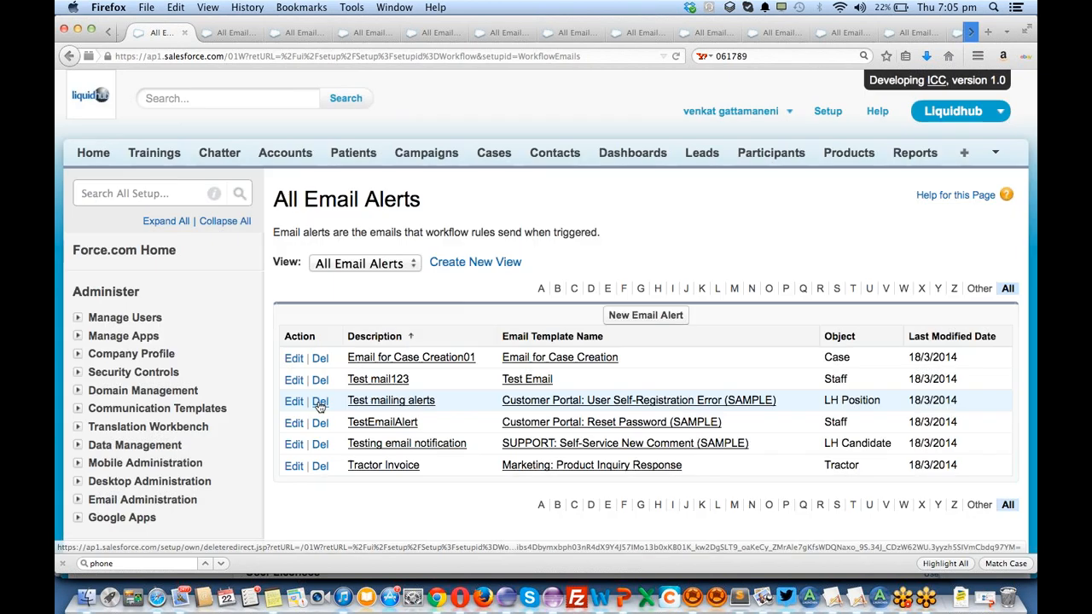
- Delete the TestEmailAlert, Testing email notification and Tractor Invoice alerts, leaving no records
click(320, 424)
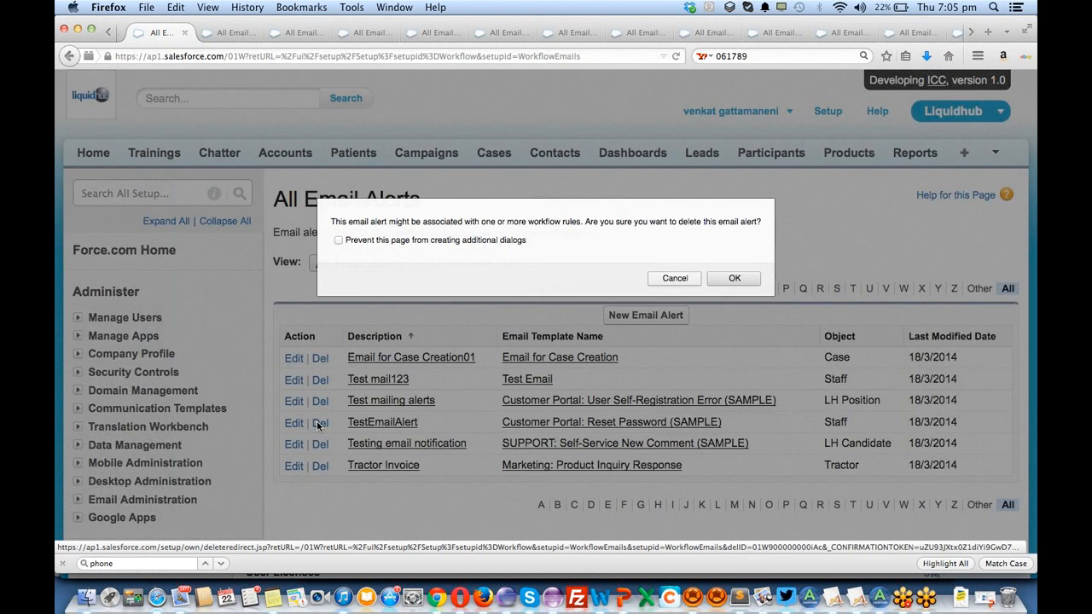
key(Return)
click(320, 444)
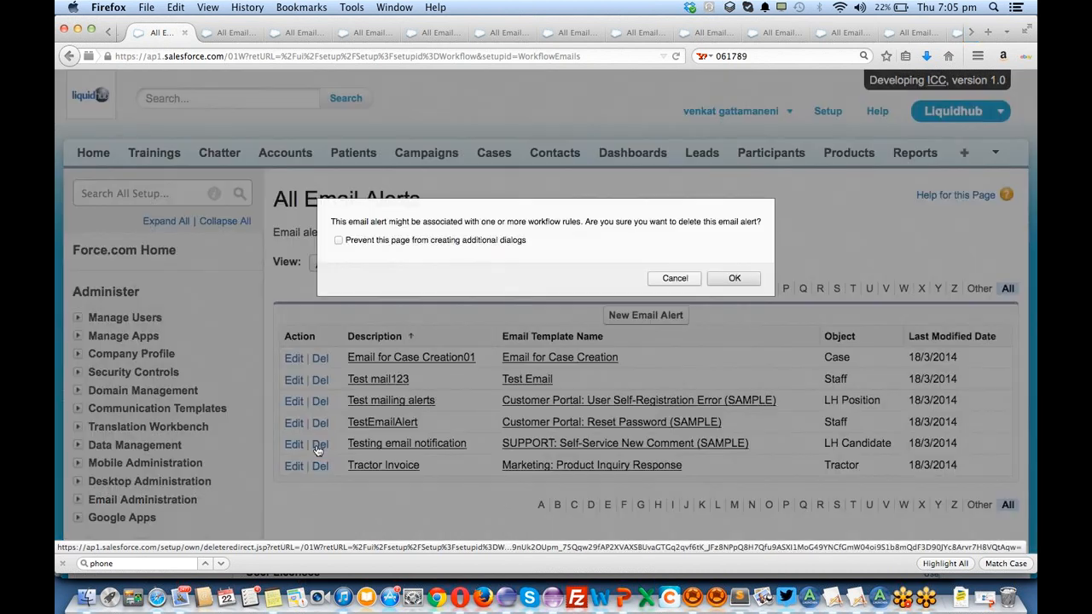
key(Return)
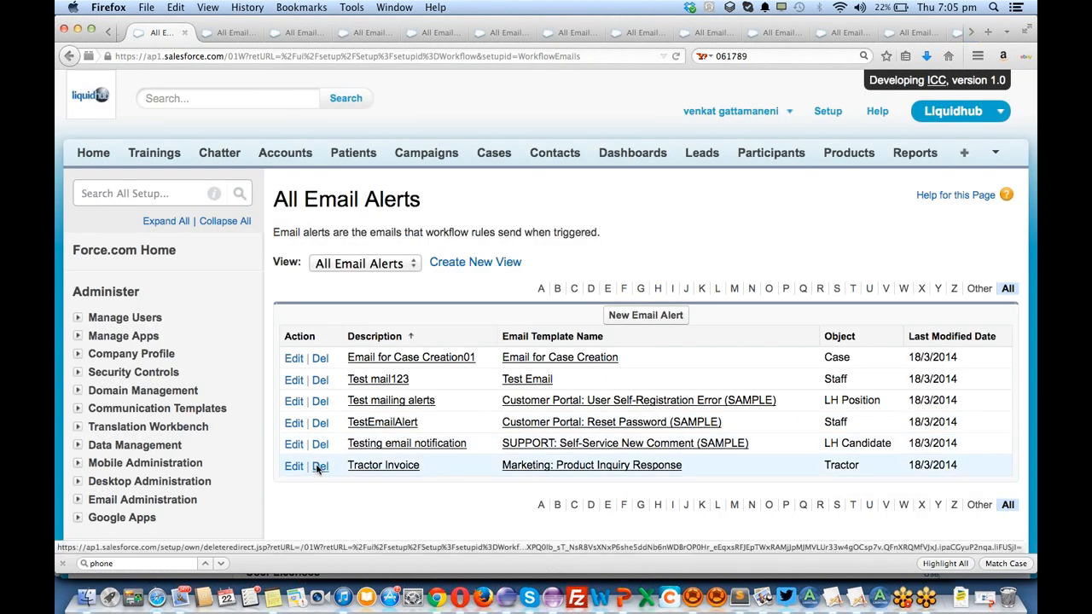
click(320, 467)
key(Return)
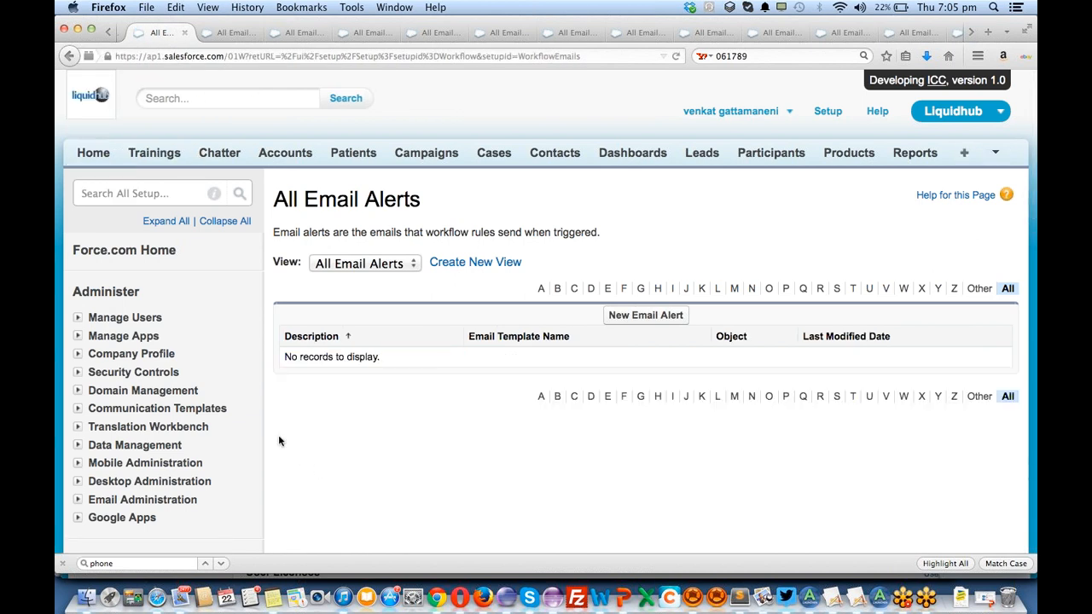
- Deactivate the first user in the Manage Users > Users list and save
click(79, 318)
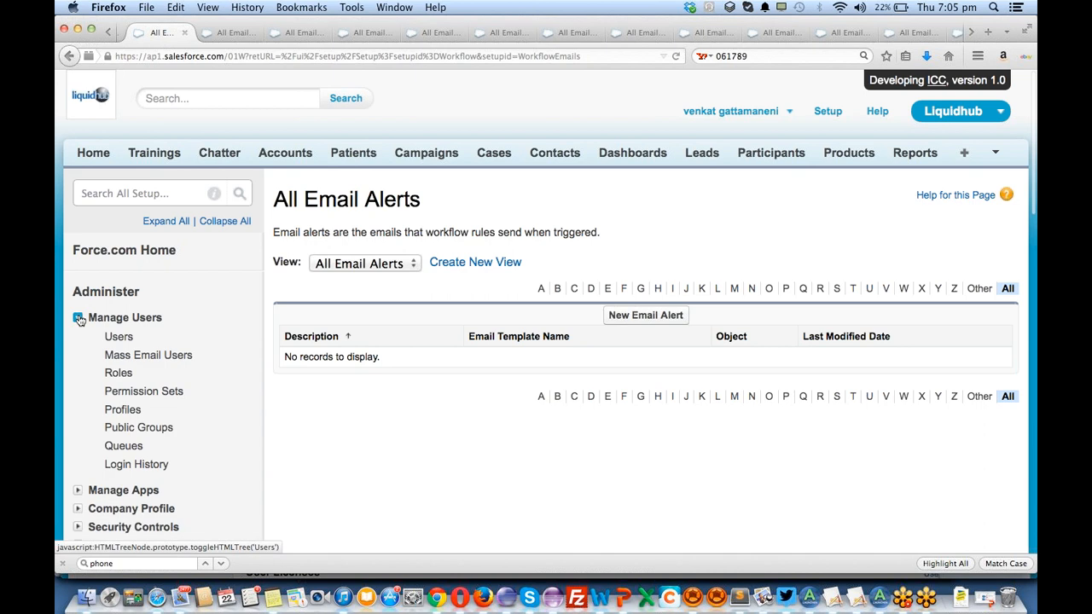
click(120, 337)
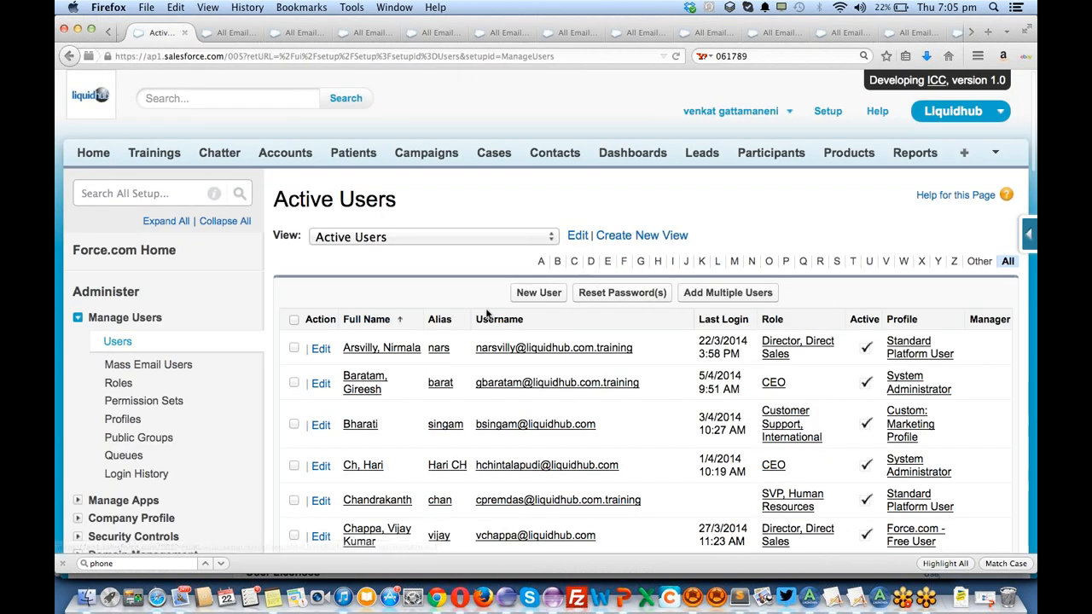
scroll(486, 313, down, 2)
scroll(486, 313, down, 2)
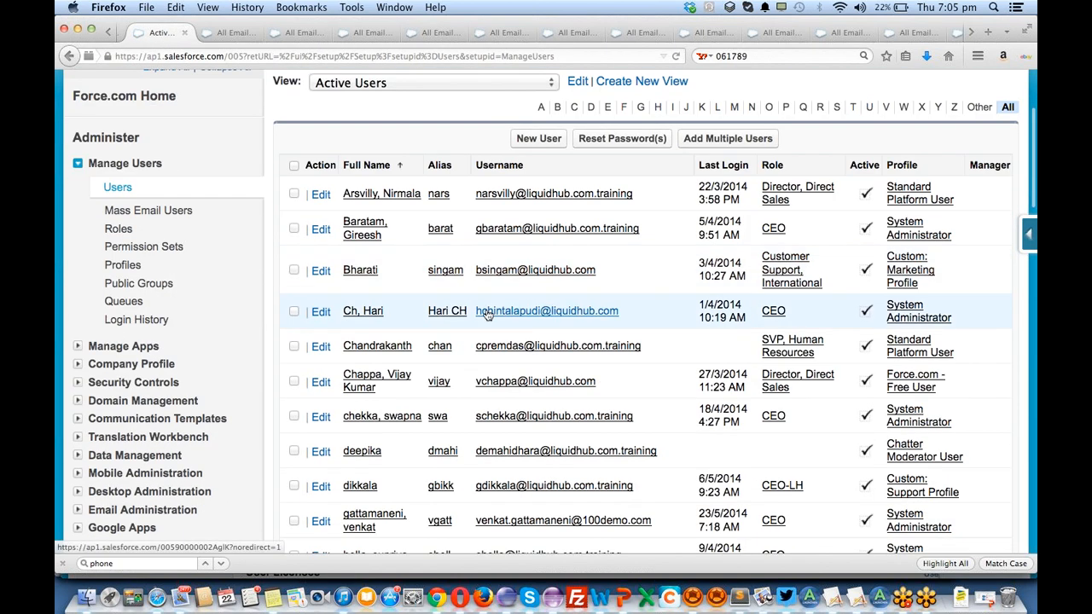
click(320, 195)
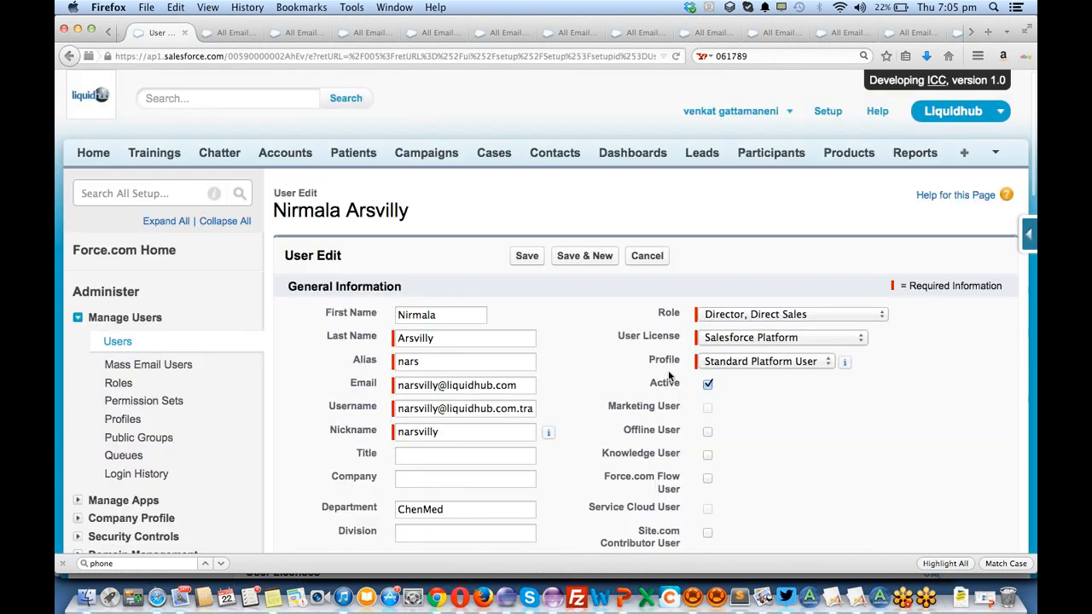
click(707, 385)
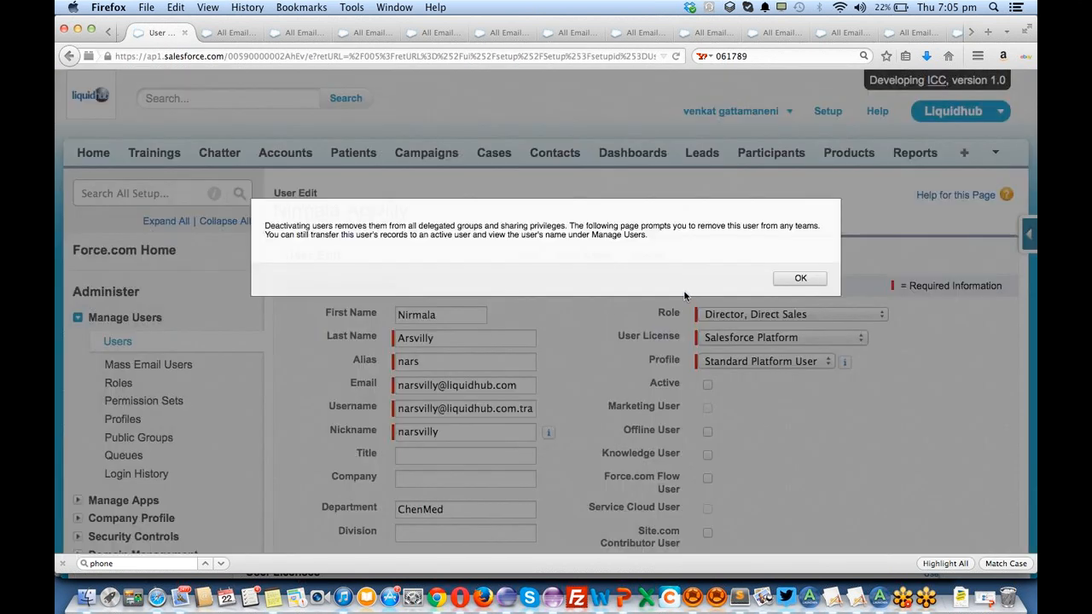
click(800, 279)
click(528, 257)
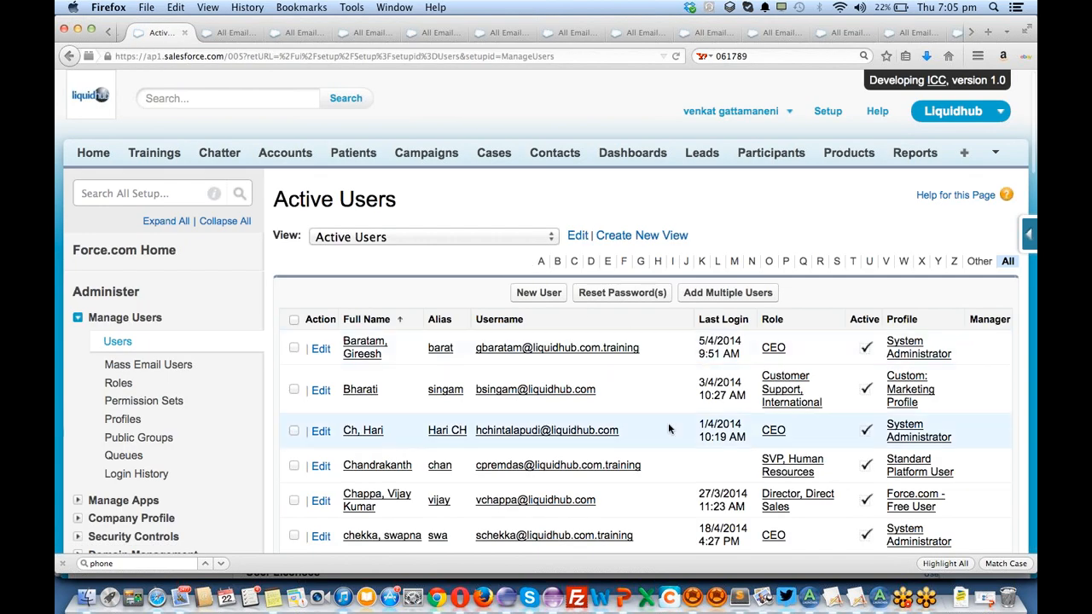
- Deactivate the next user in the Active Users list and save
scroll(668, 426, down, 2)
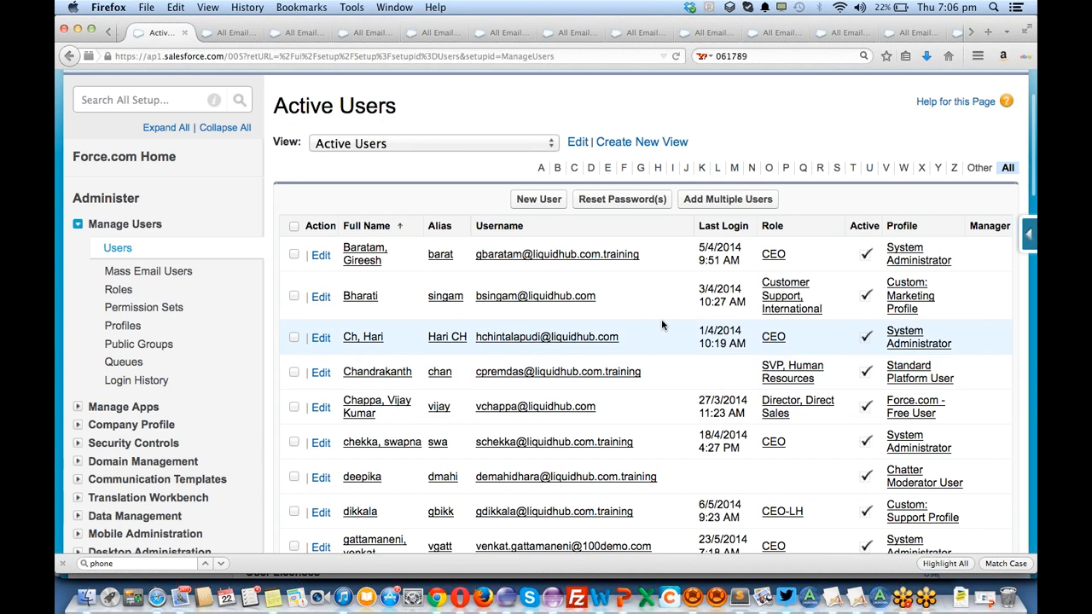
scroll(719, 377, down, 3)
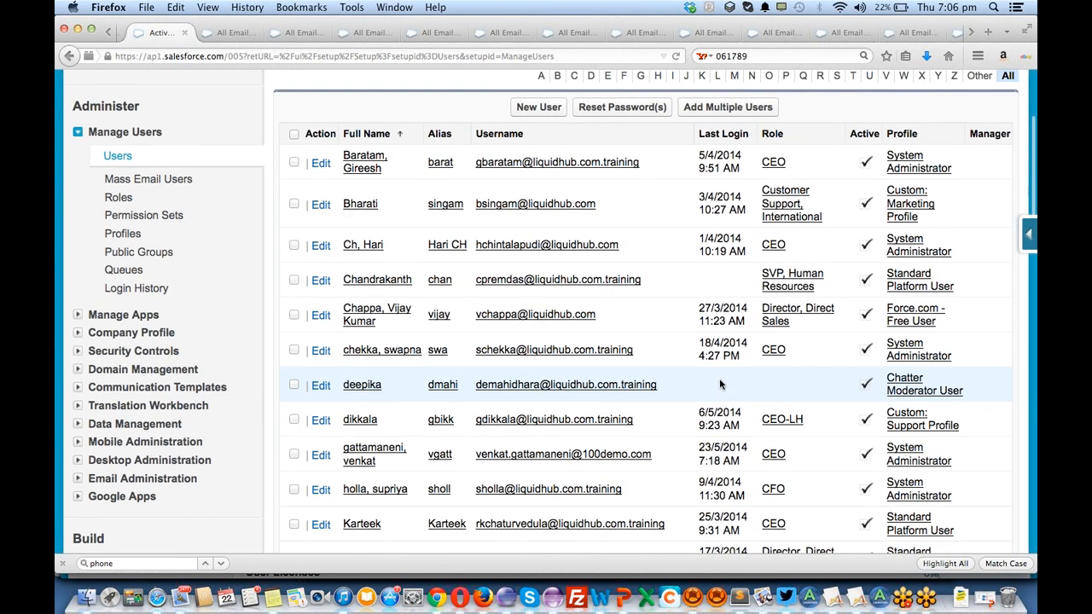
scroll(327, 208, up, 2)
click(320, 225)
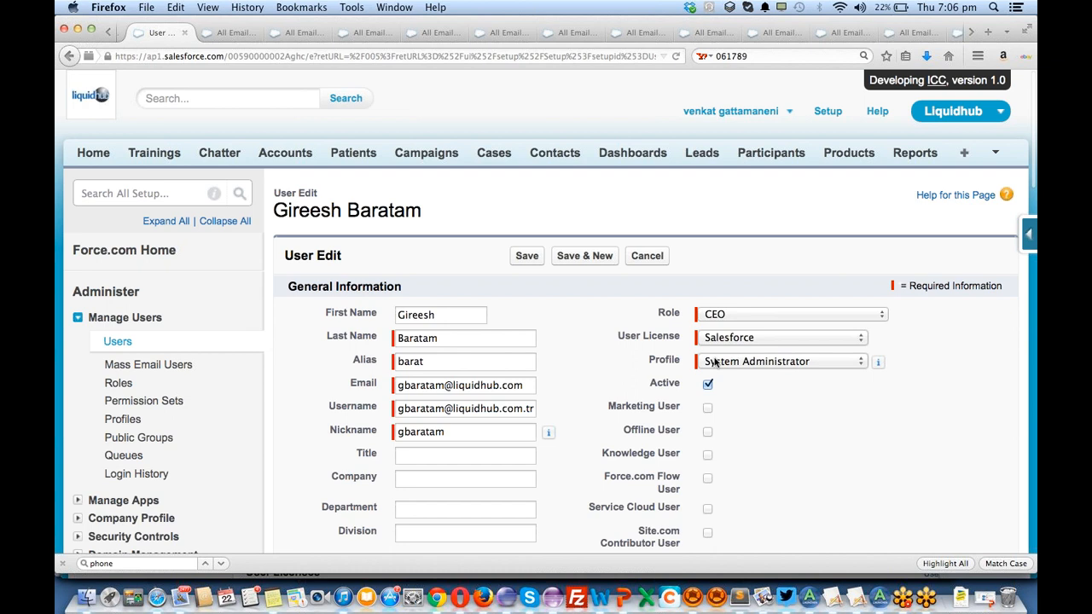
click(708, 385)
click(803, 279)
click(526, 256)
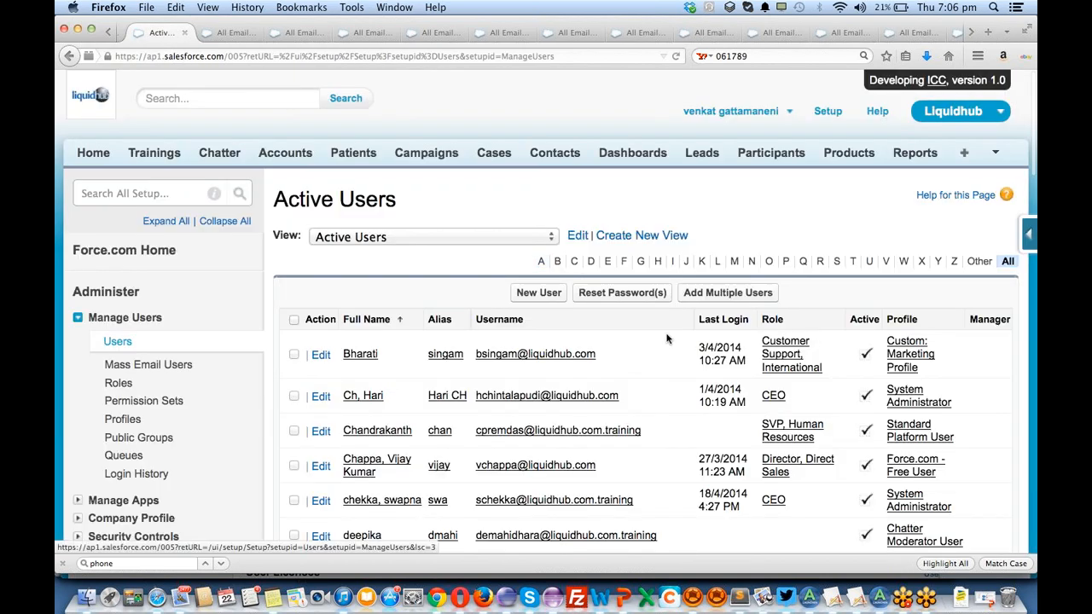
- Attempt to deactivate another System Administrator user, blocked by workflow tasks, then view All Email Alerts
scroll(670, 341, down, 3)
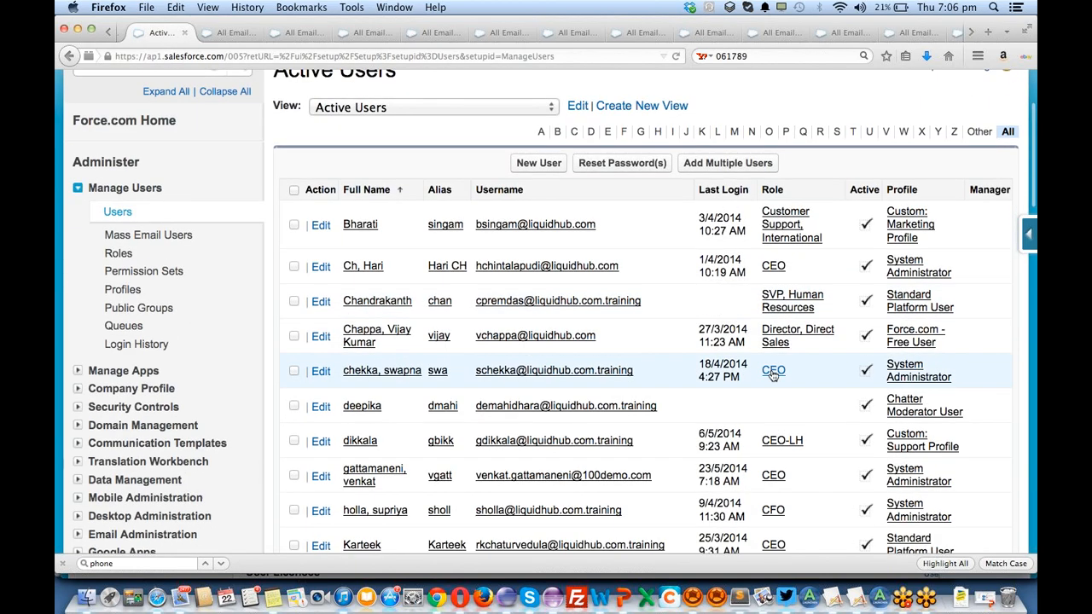
click(322, 377)
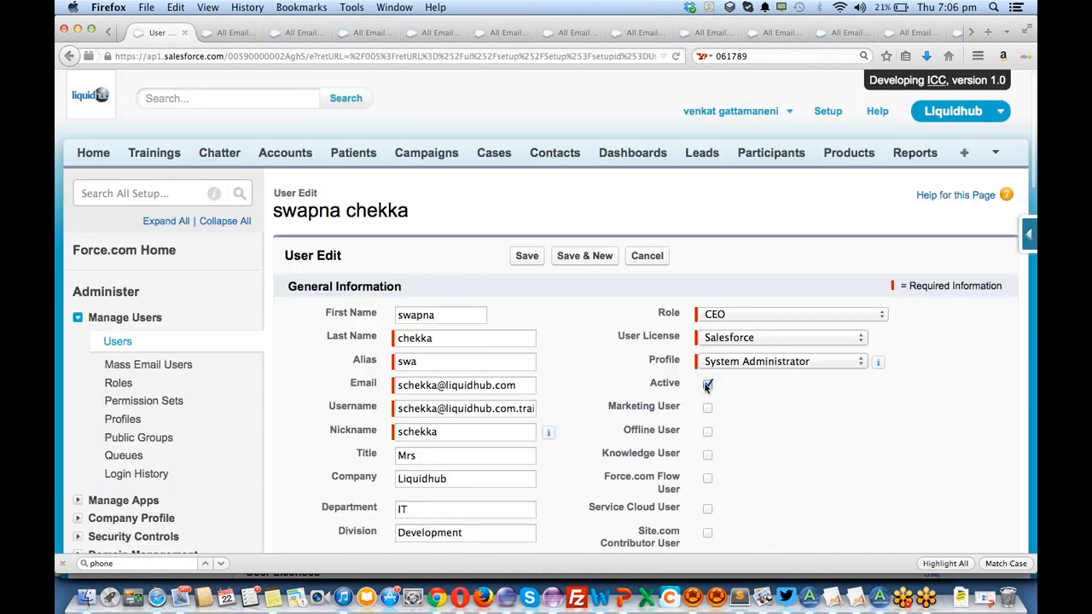
click(707, 385)
click(798, 279)
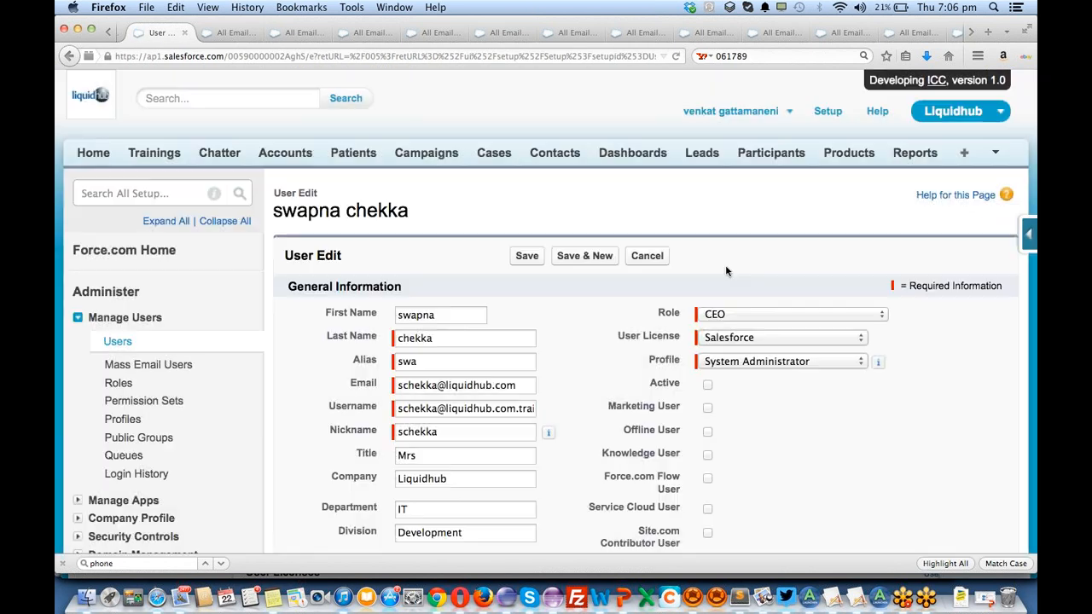
click(523, 257)
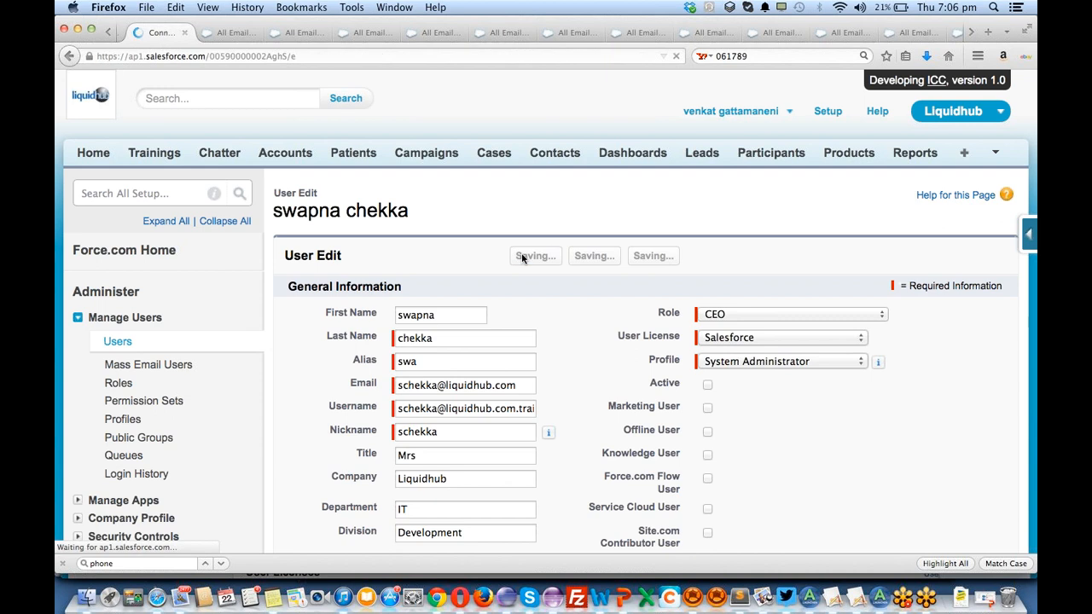
scroll(521, 252, down, 2)
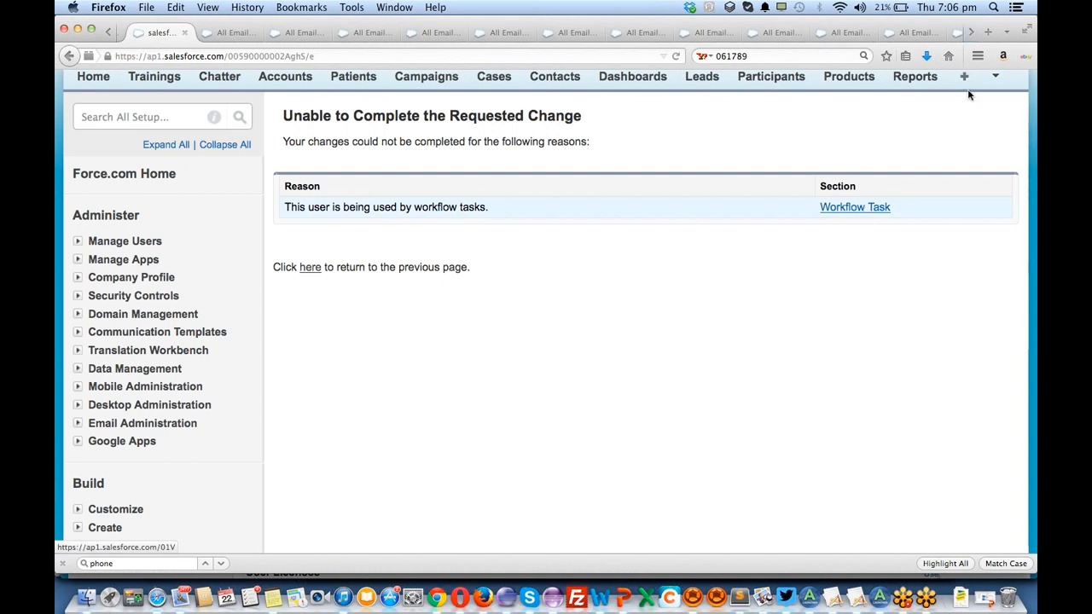
click(226, 32)
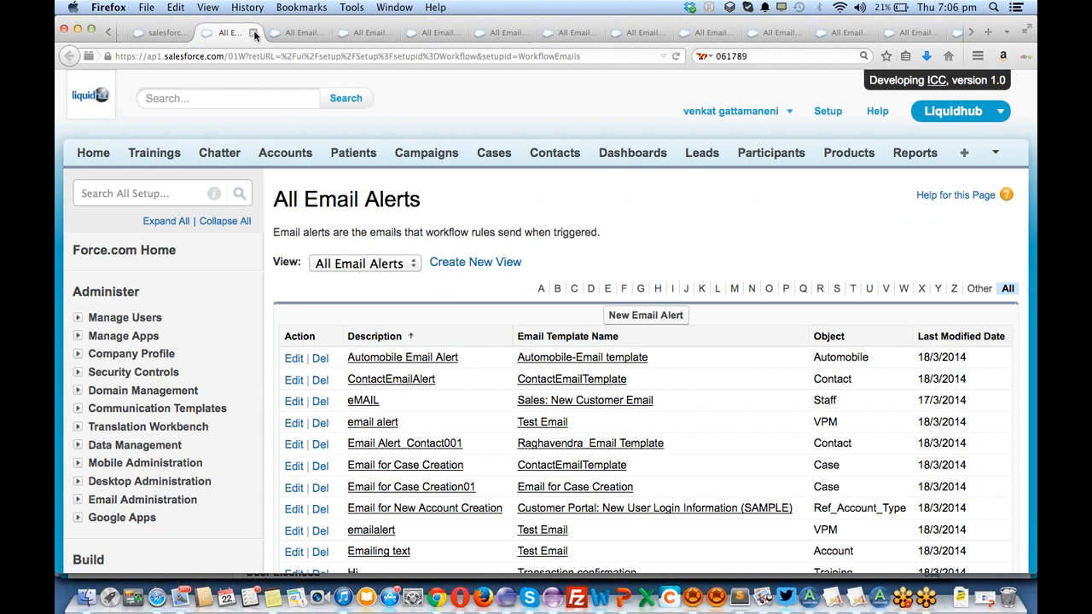
- Close the extra Email Alerts and All Workflow Rules tabs and return to the deactivation error page
key(super+w)
key(super+w)
key(super+w)
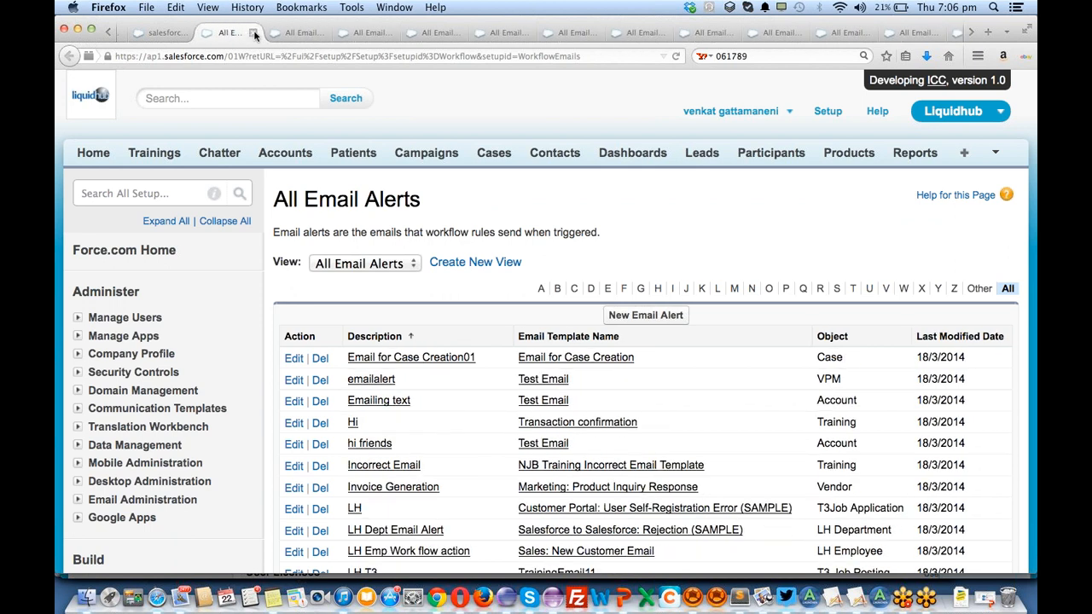
click(254, 33)
click(255, 33)
click(254, 32)
click(254, 32)
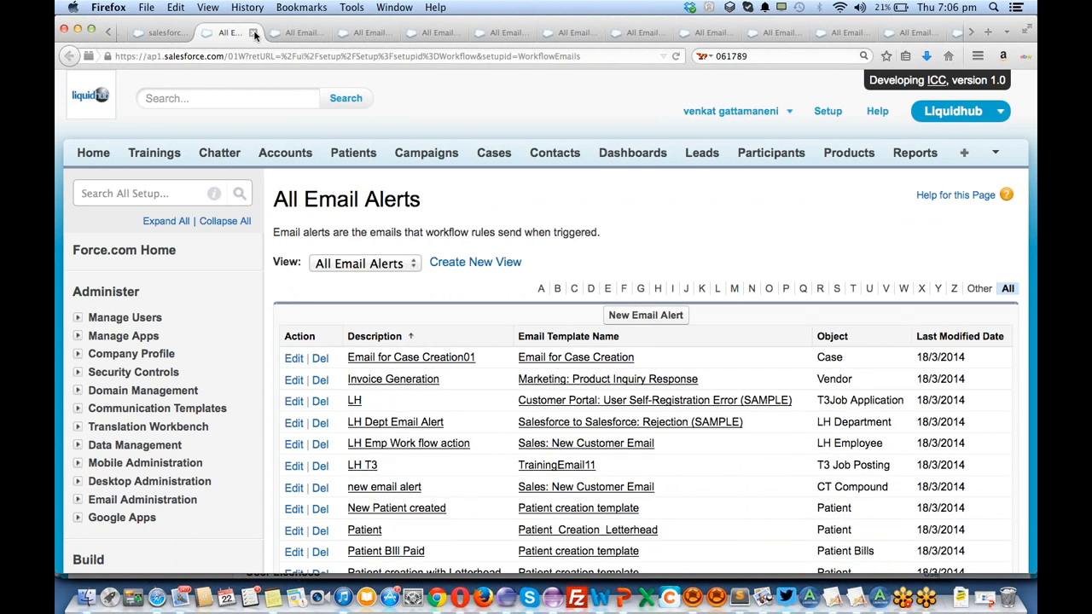
click(254, 32)
click(254, 32)
click(254, 32)
click(254, 33)
click(254, 32)
click(254, 32)
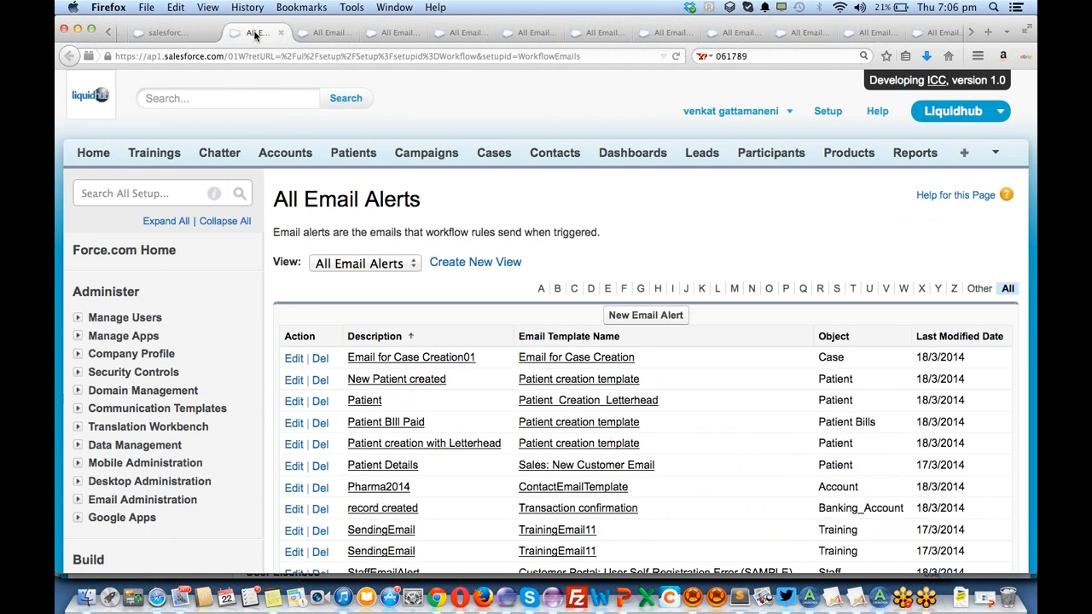
click(254, 33)
click(254, 32)
click(254, 32)
click(254, 32)
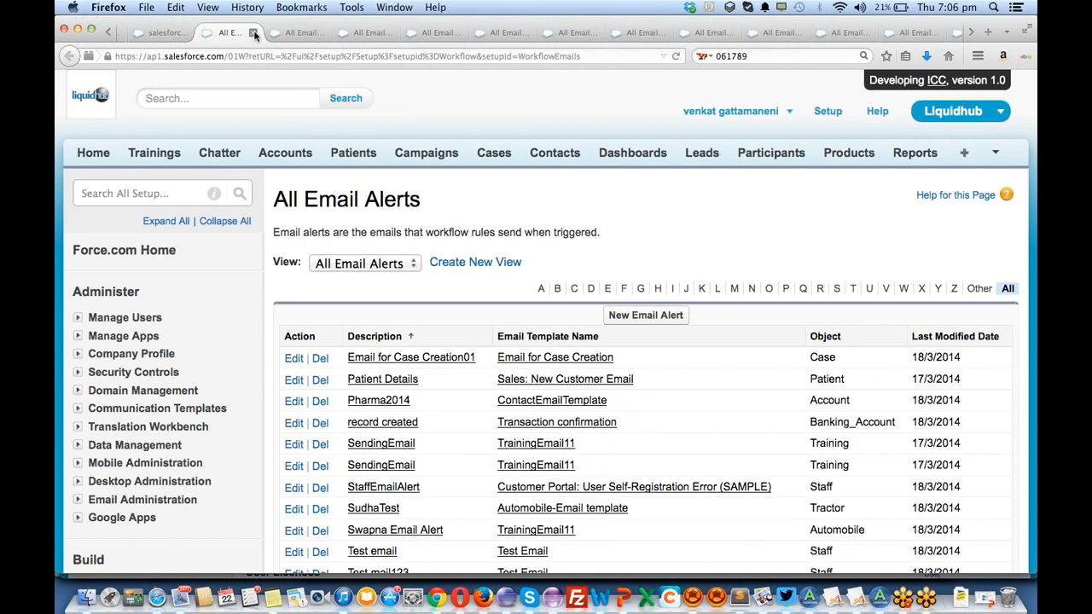
click(254, 32)
click(254, 32)
click(254, 32)
click(254, 32)
click(254, 32)
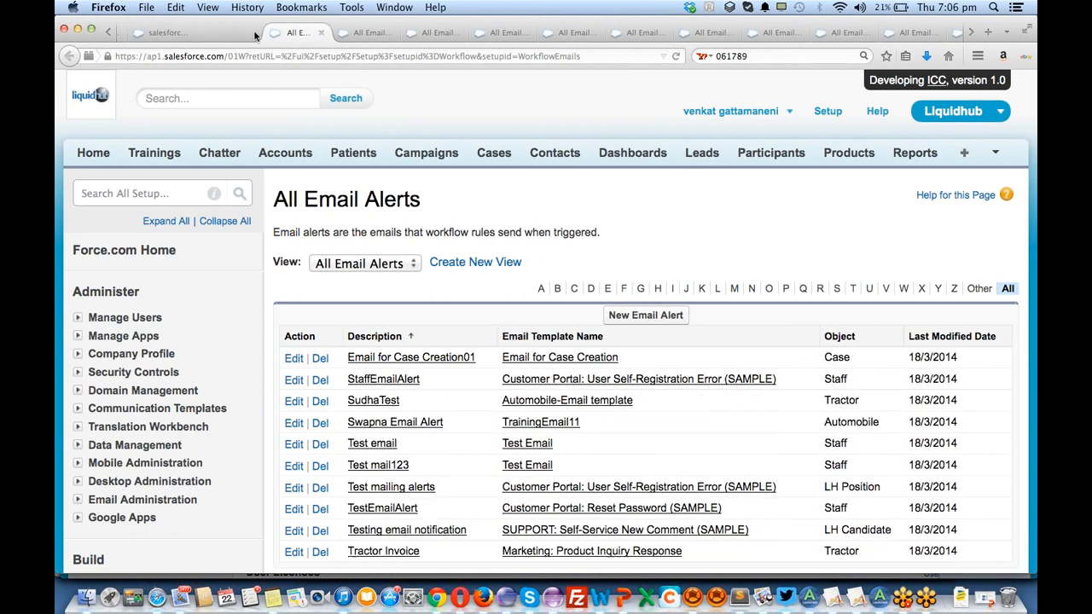
click(254, 33)
click(254, 33)
click(254, 32)
click(254, 32)
click(254, 32)
click(254, 33)
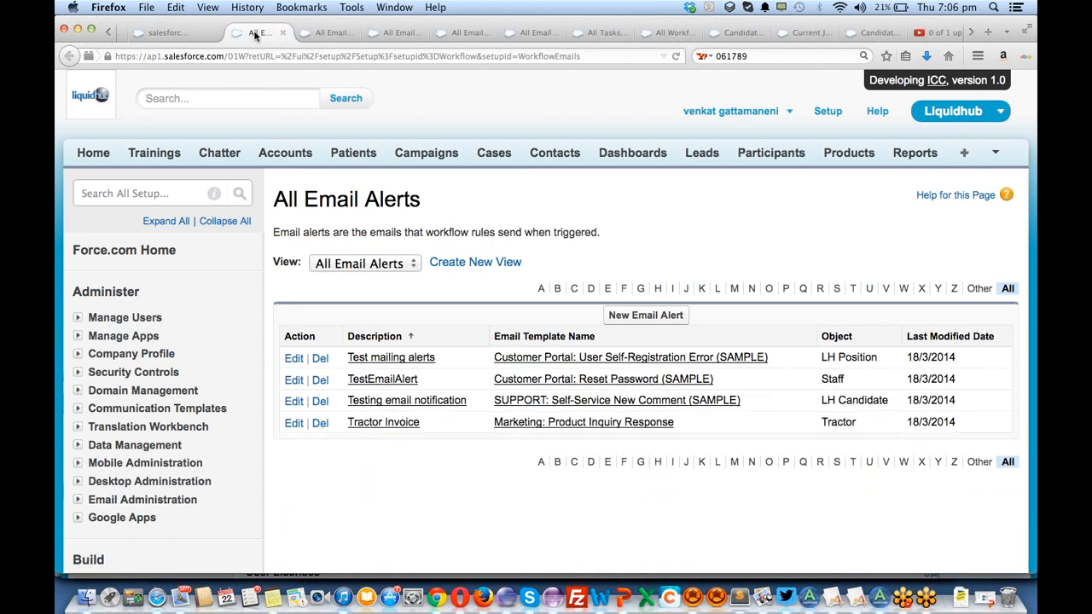
click(254, 32)
click(254, 33)
click(254, 33)
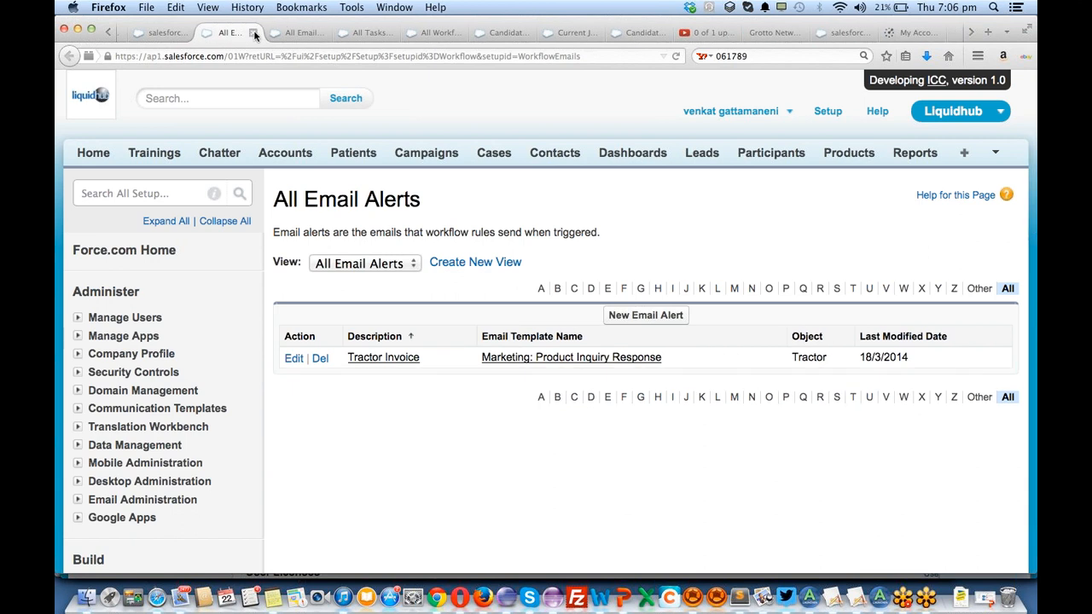
click(255, 33)
click(254, 32)
click(254, 32)
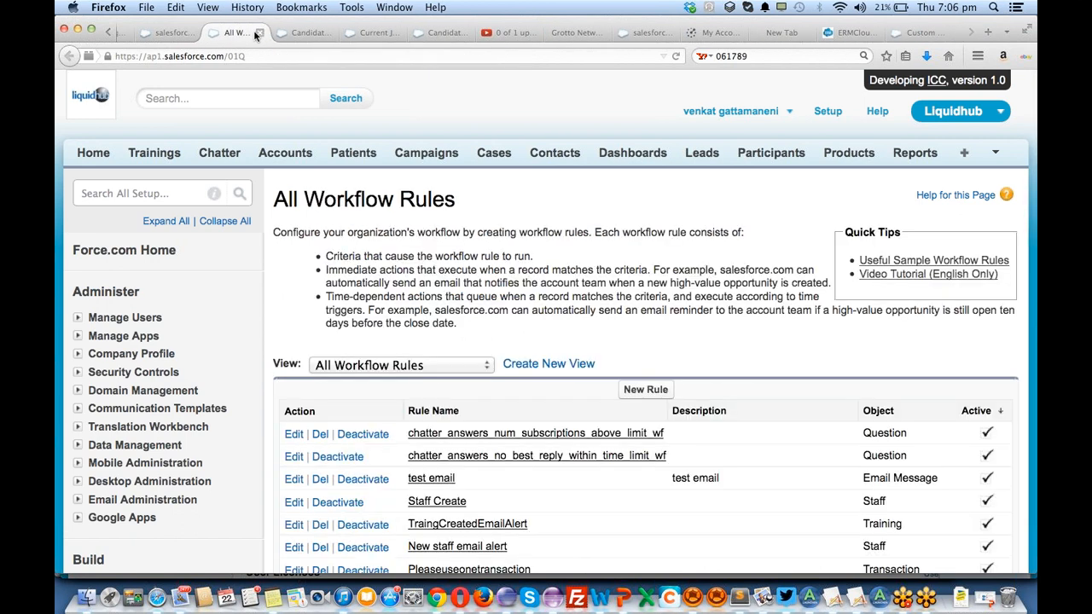
click(255, 33)
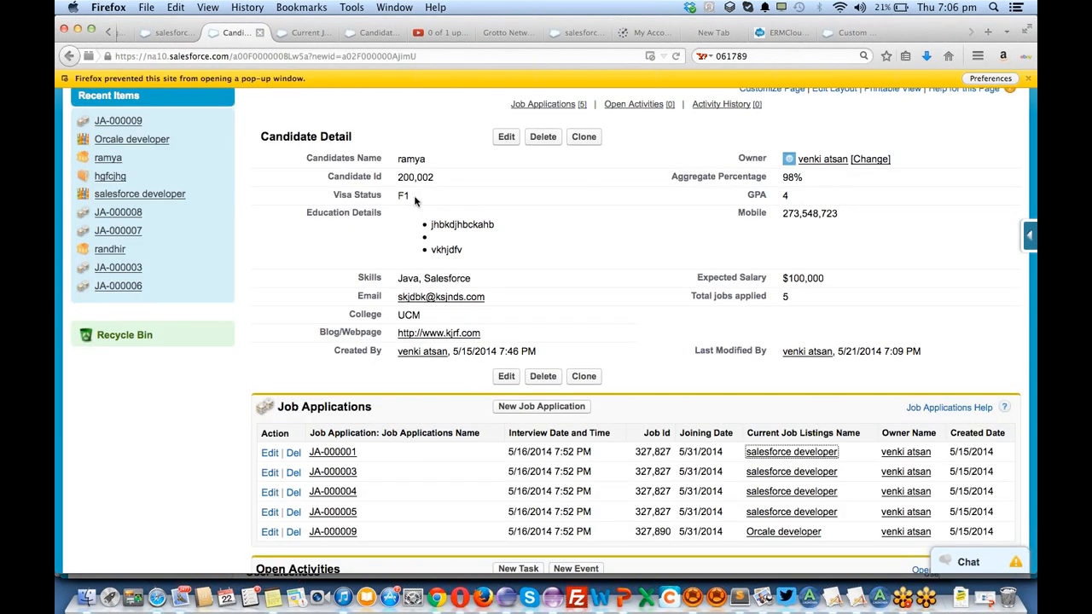
click(169, 34)
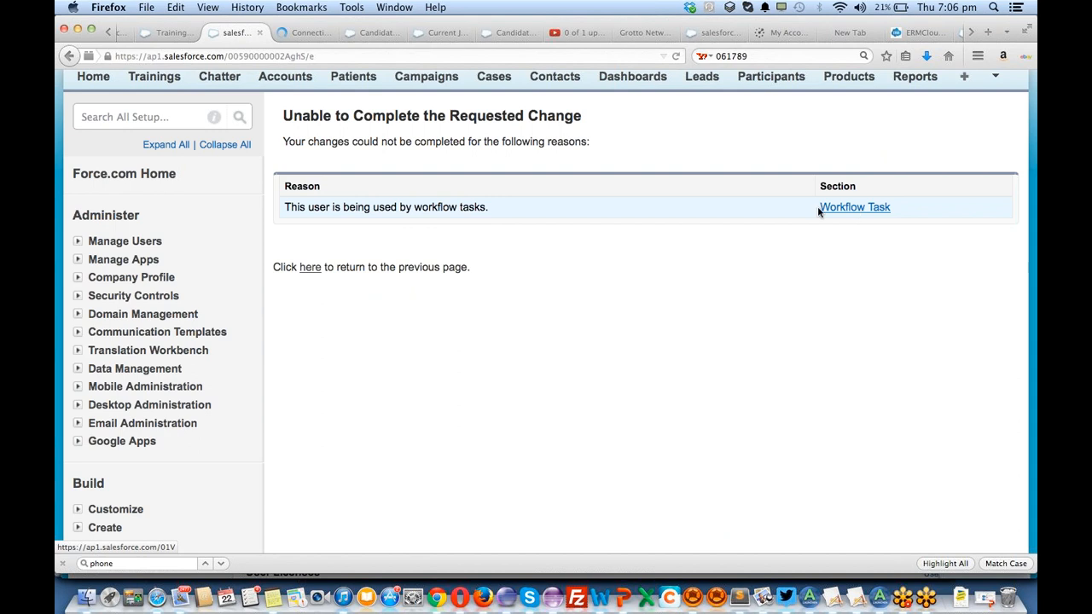
- Delete the aaa, Call to this contact immediately, Complete this task and Email to Lead workflow tasks
click(290, 33)
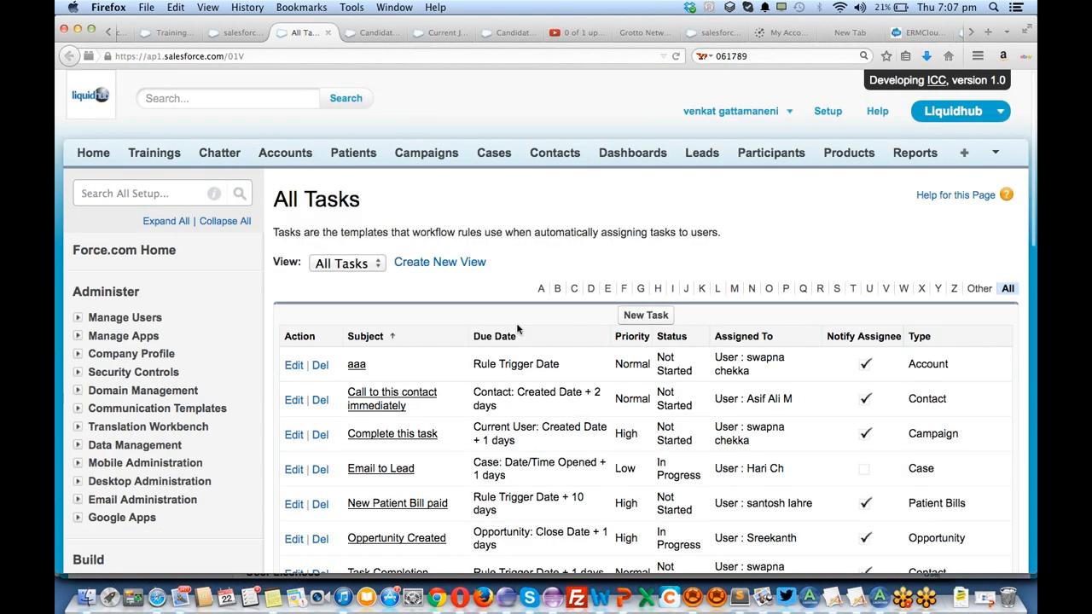
scroll(517, 329, down, 5)
scroll(517, 325, up, 4)
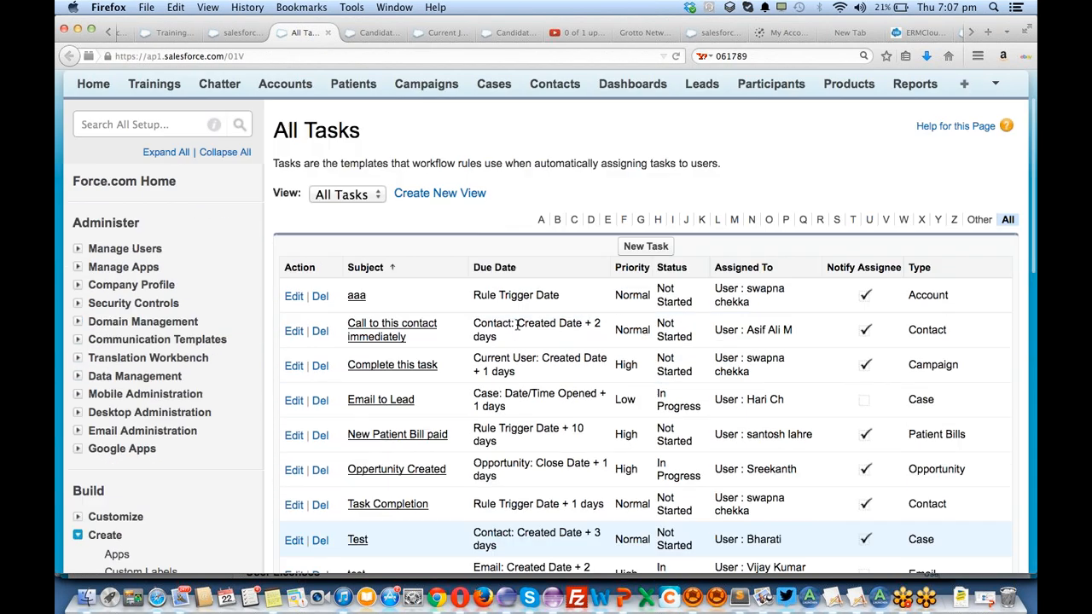
scroll(517, 325, down, 3)
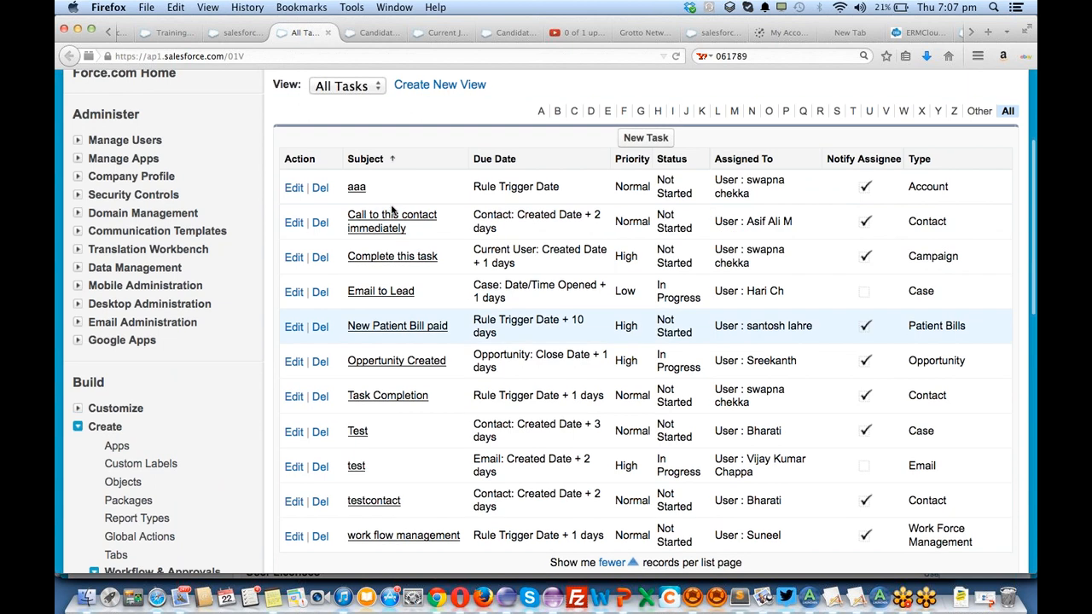
click(320, 188)
key(Return)
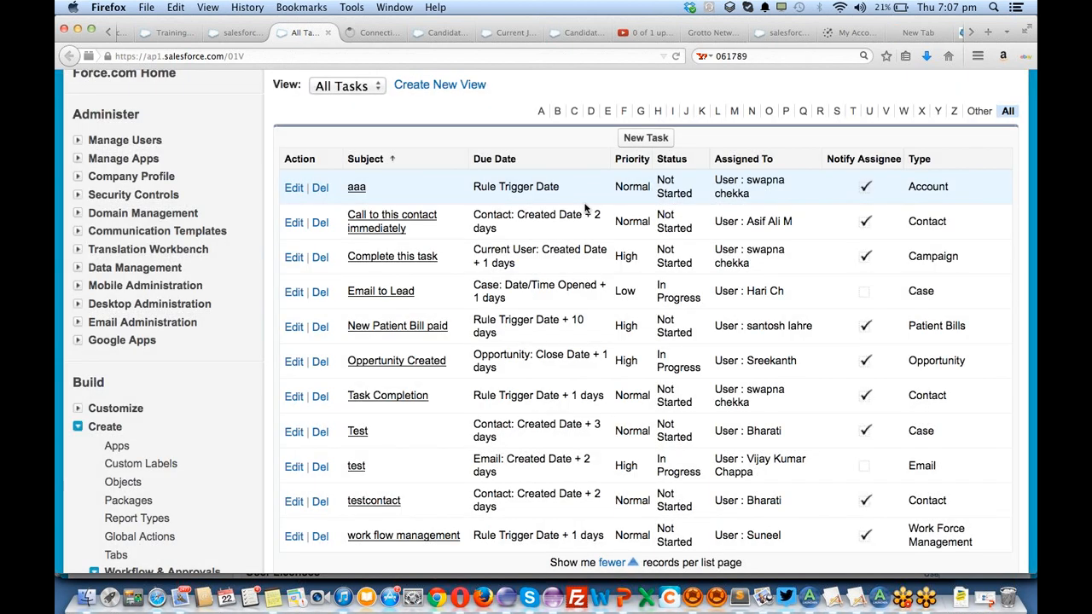
click(320, 223)
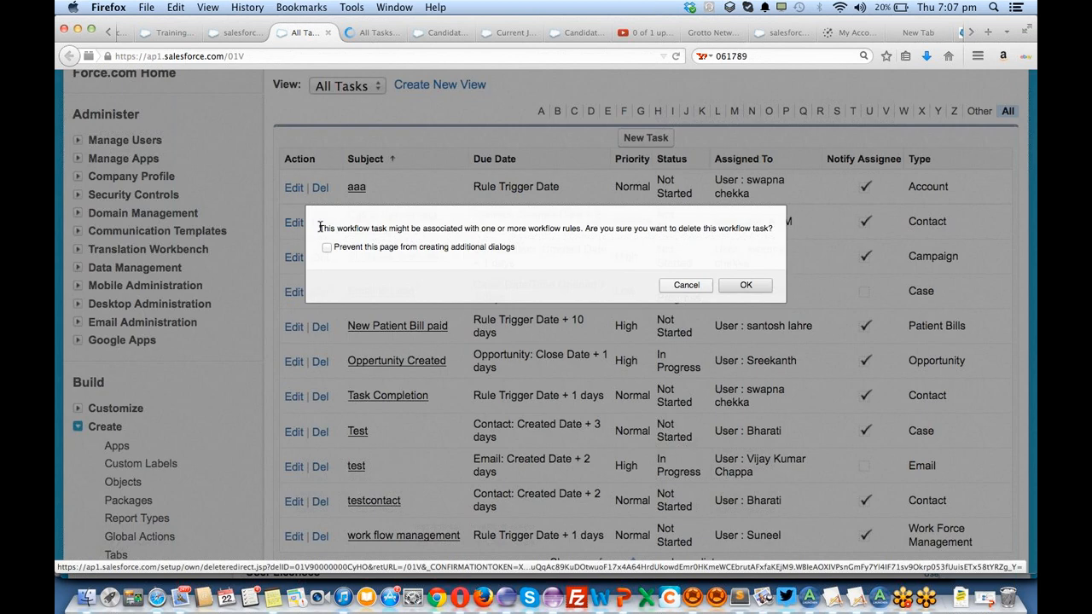
key(Return)
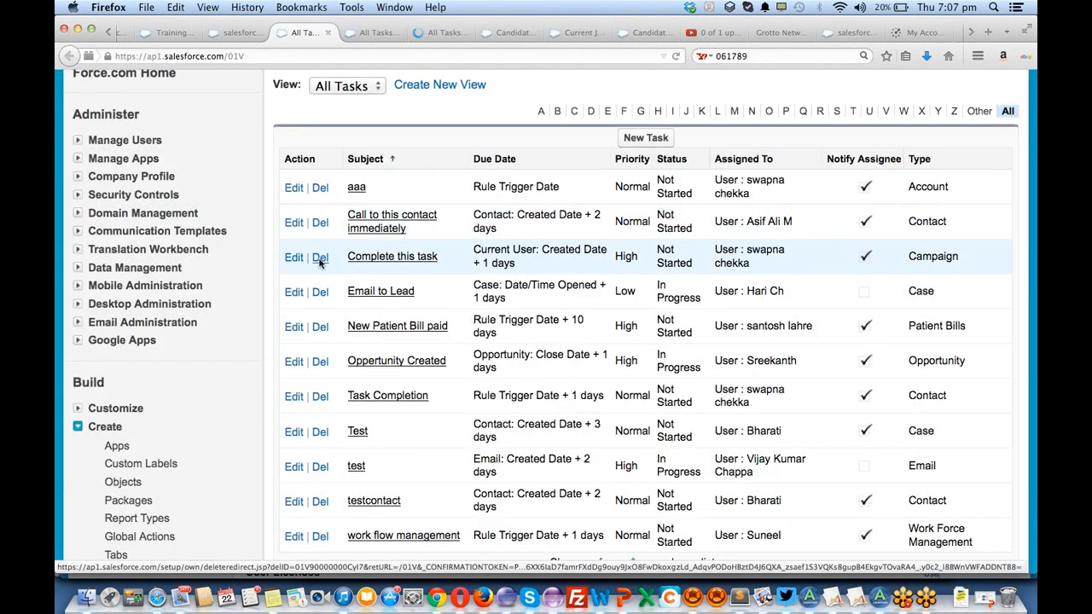
click(320, 259)
key(Return)
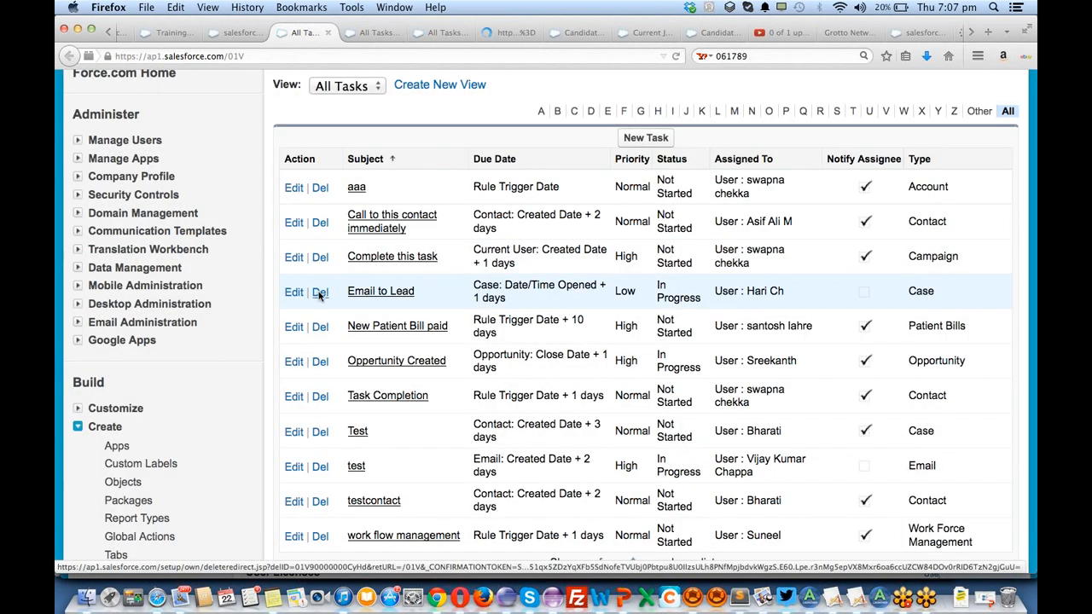
click(320, 293)
key(Return)
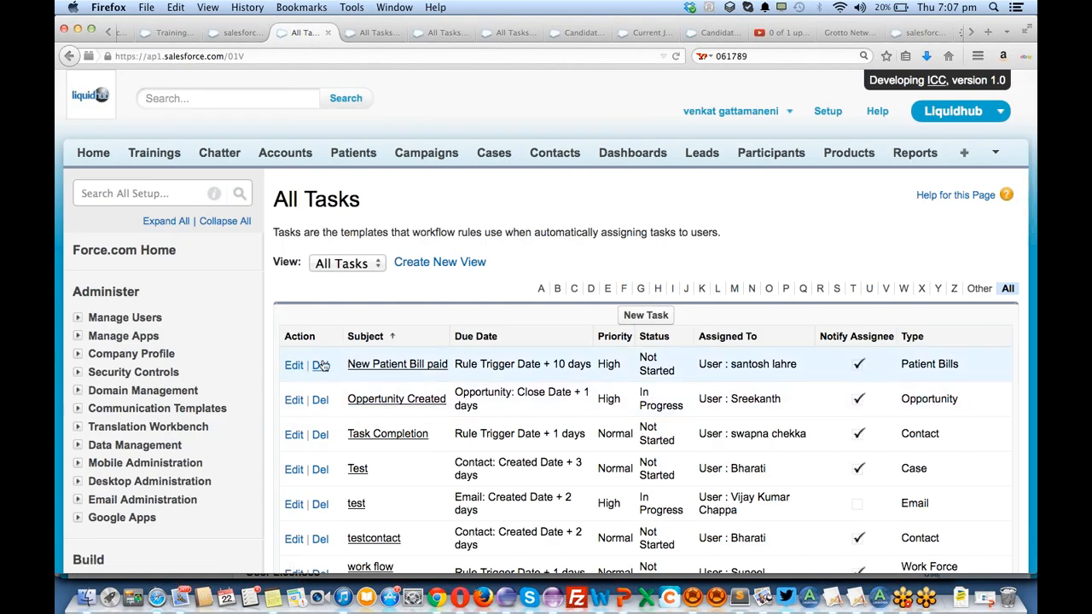
- Delete the New Patient Bill paid, Opportunity Created, Task Completion, Test and test workflow tasks
click(320, 365)
key(Return)
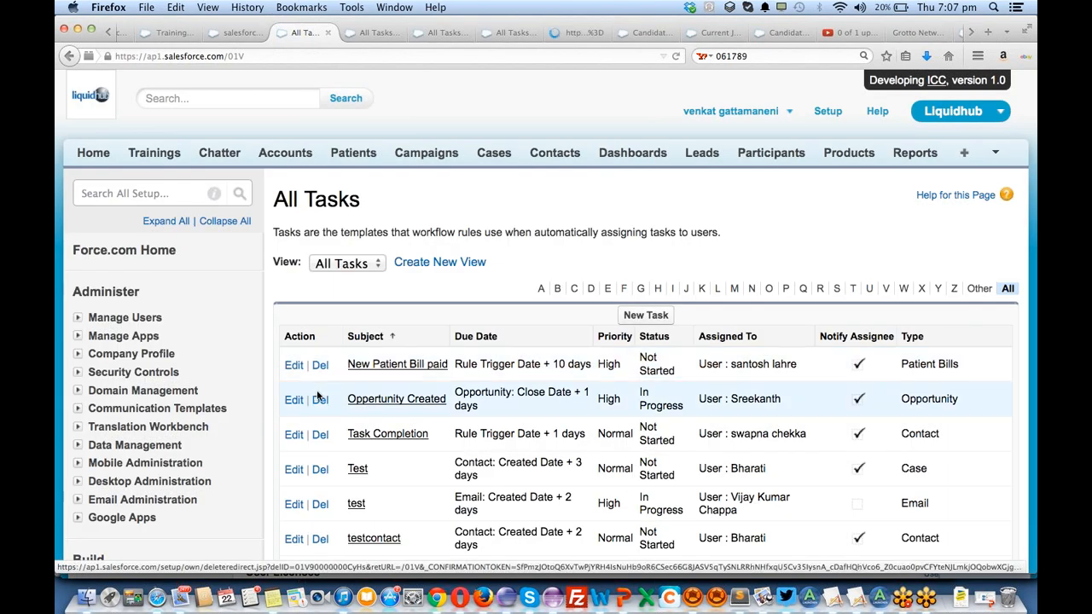
click(320, 401)
key(Return)
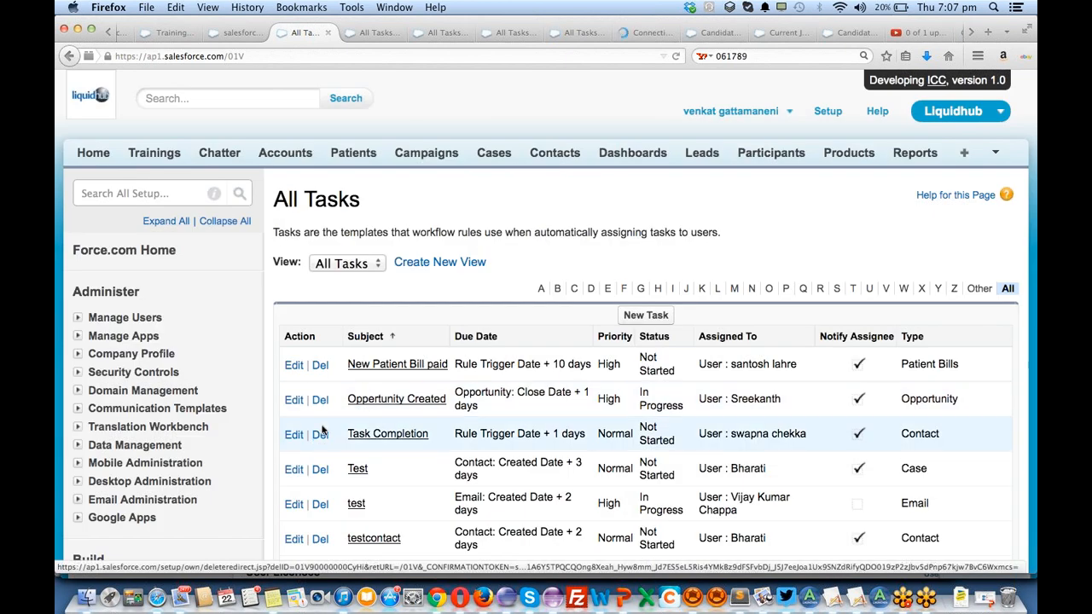
click(319, 435)
key(Return)
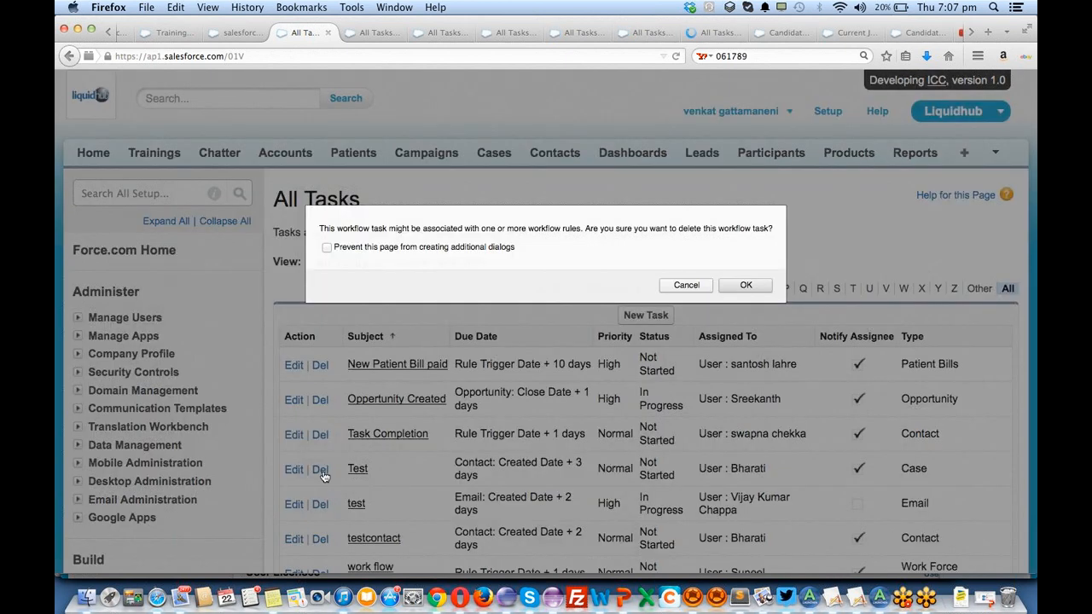
key(Return)
click(320, 505)
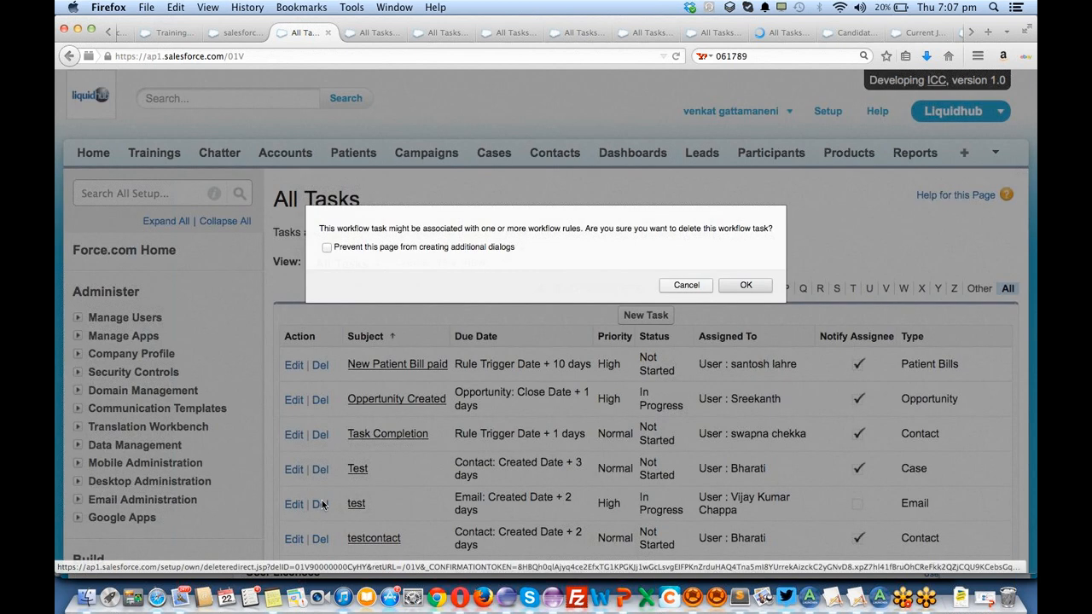
key(Return)
- Delete the testcontact and work flow management tasks, then return to the deactivation error page
scroll(363, 495, down, 2)
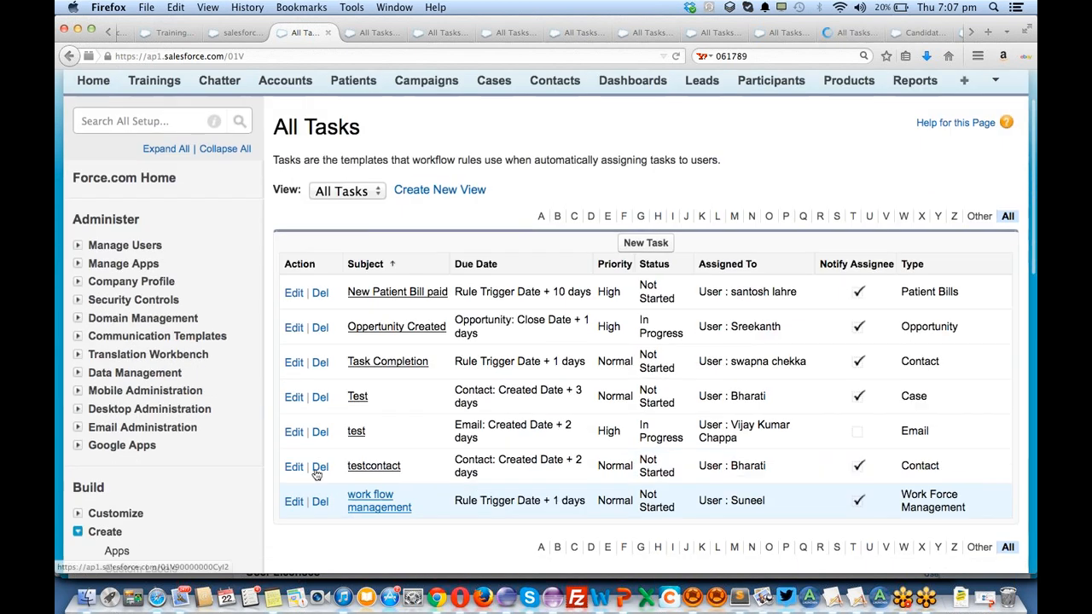
click(318, 468)
key(Return)
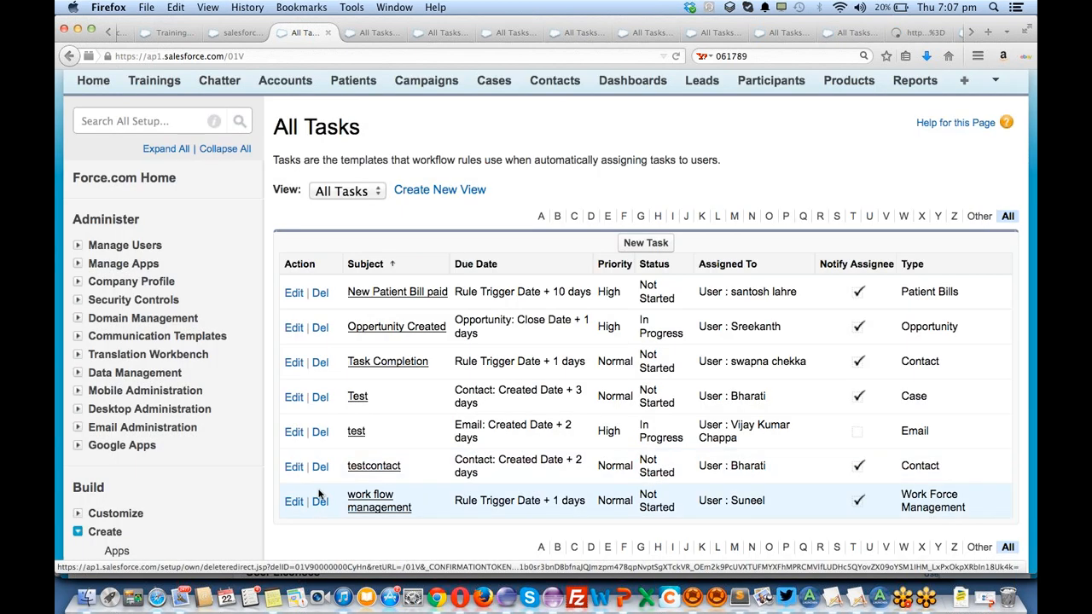
click(321, 504)
key(Return)
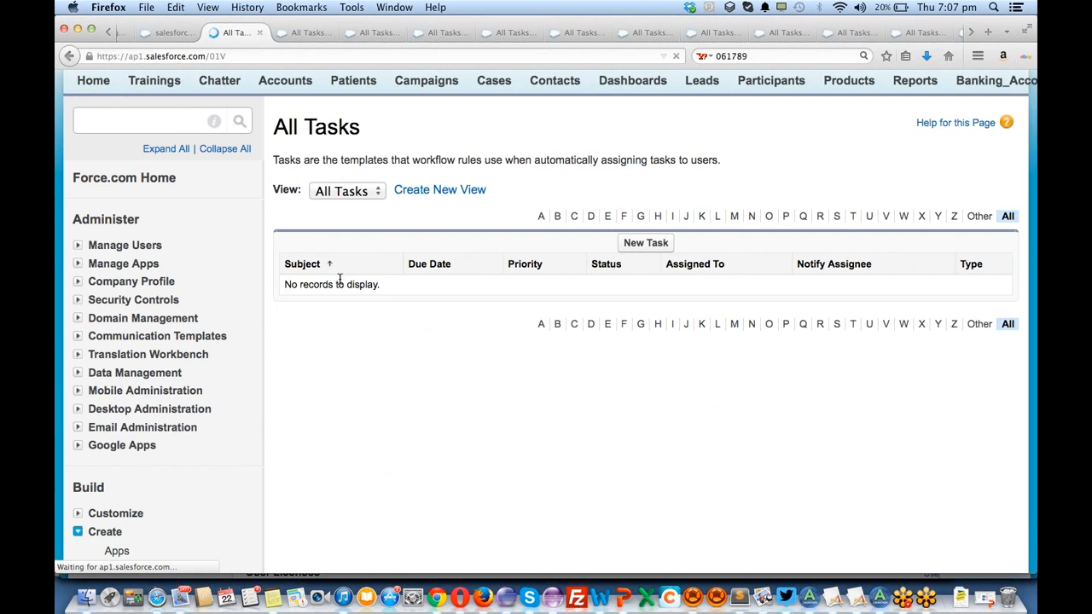
click(147, 32)
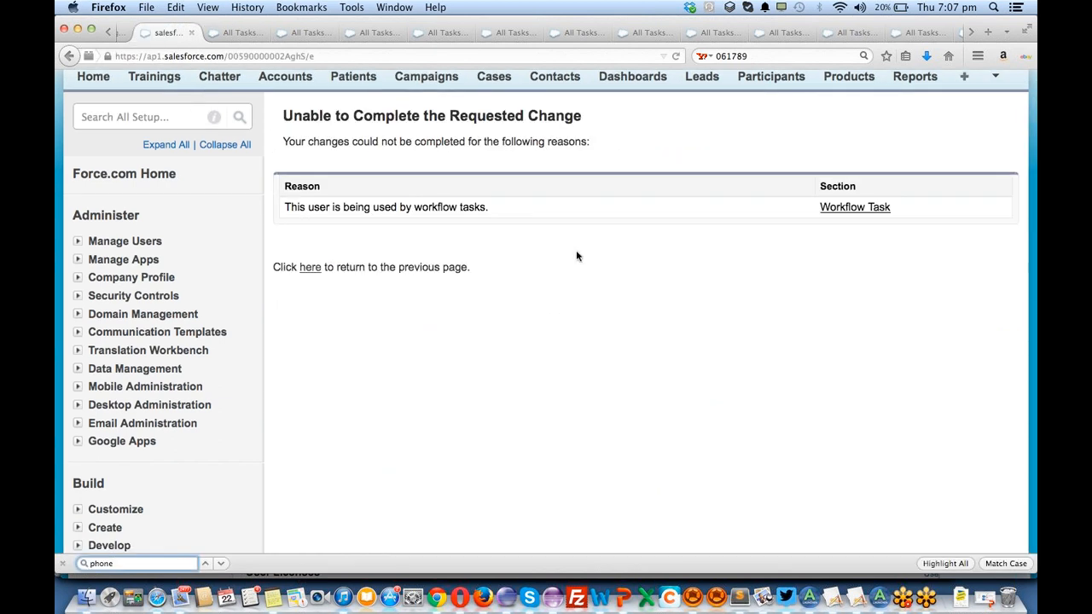
- Deactivate the previously blocked CEO user now that its workflow tasks are gone, and save
scroll(576, 253, up, 1)
scroll(575, 253, left, 5)
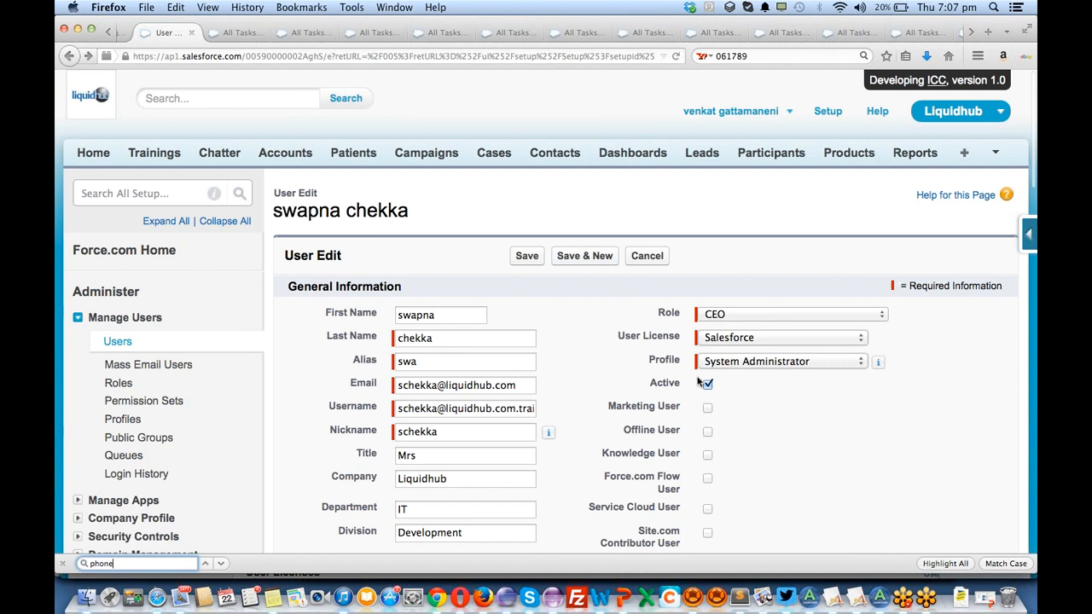
click(707, 384)
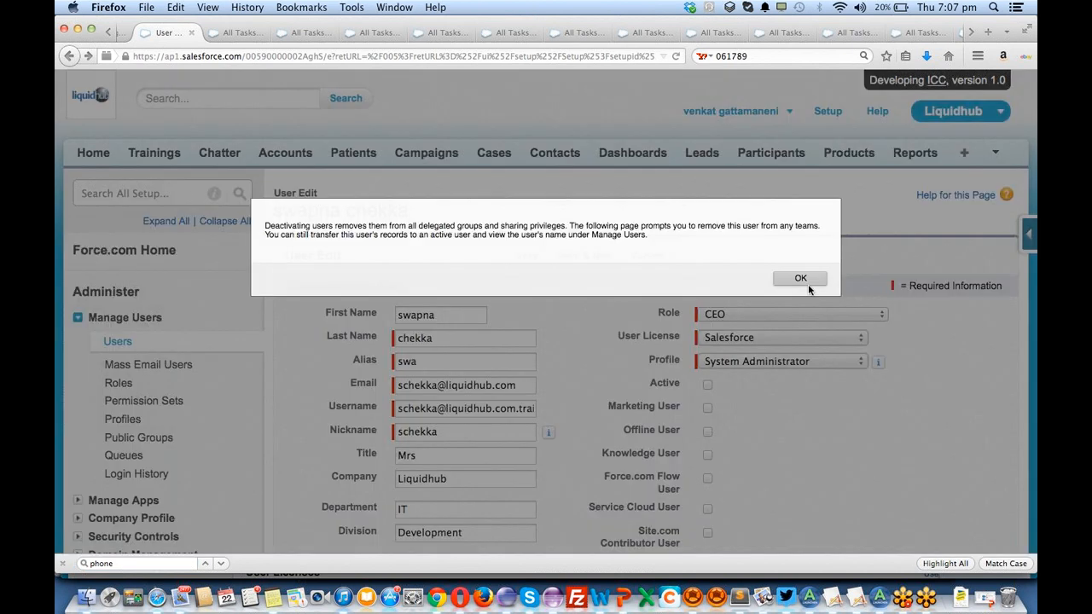
click(807, 281)
click(526, 261)
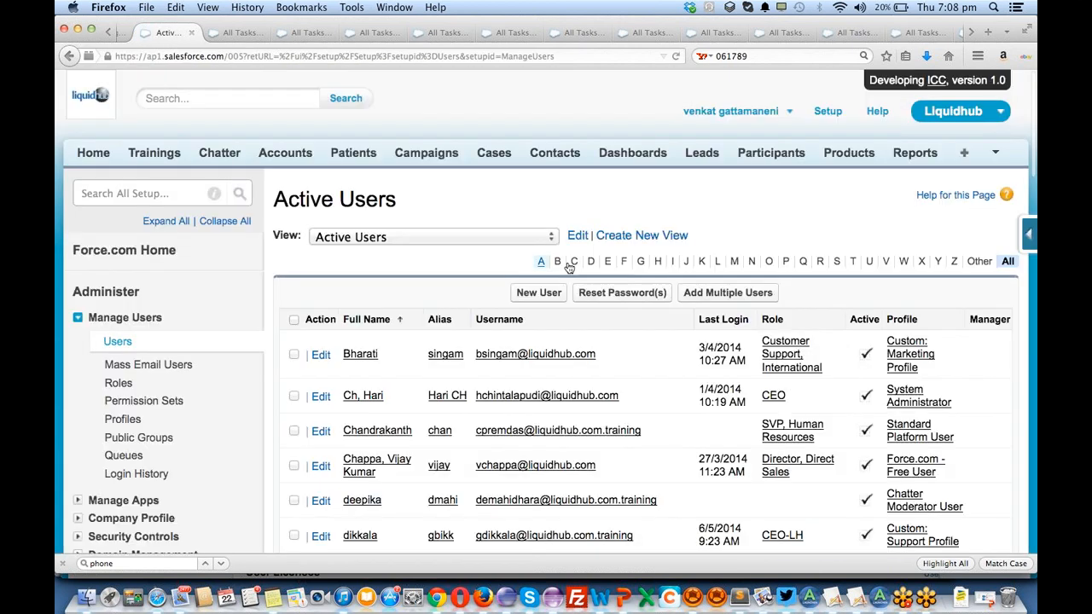
- Try deactivating the second user in the list, a portal administrator, and save
scroll(699, 363, down, 2)
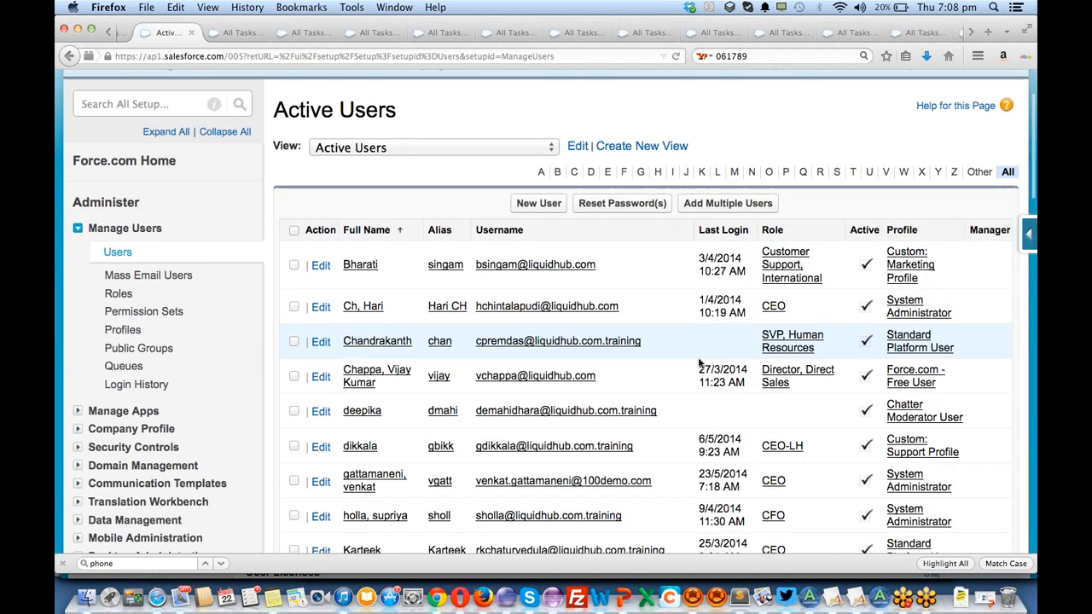
click(321, 311)
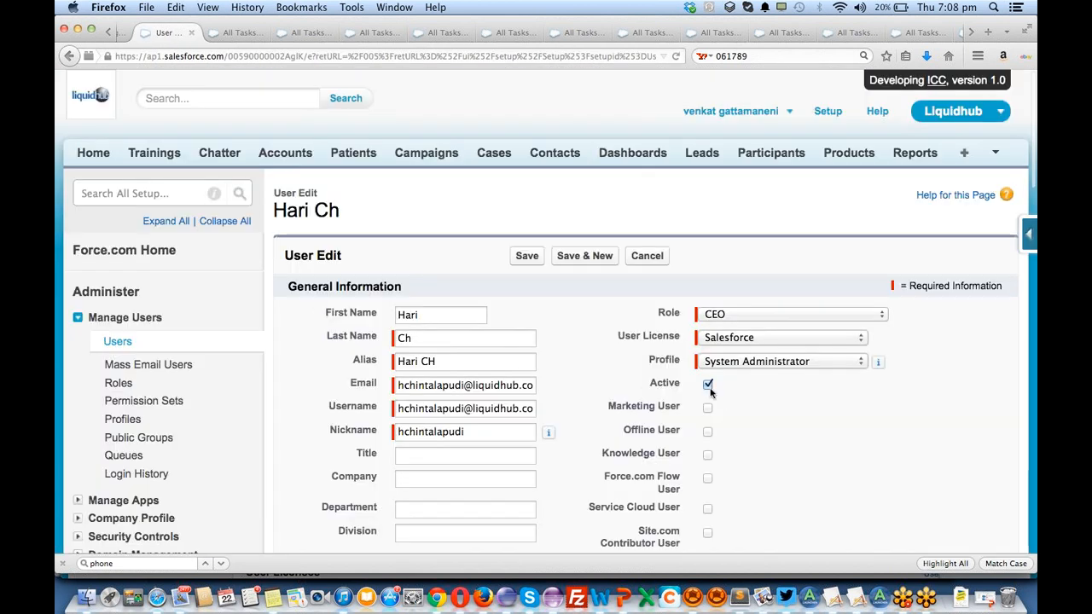
click(708, 384)
click(806, 278)
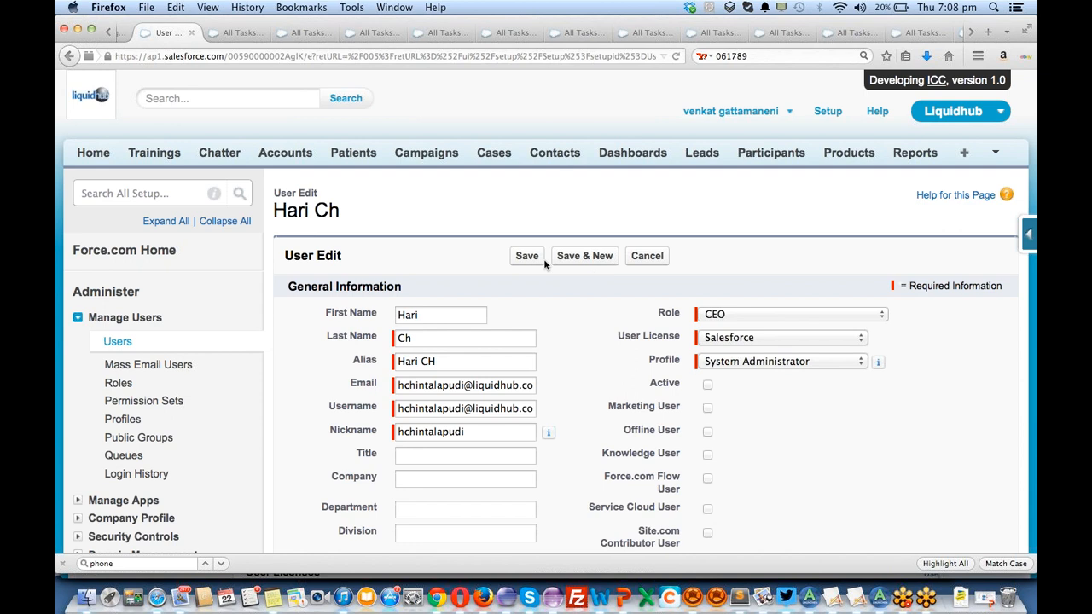
click(520, 255)
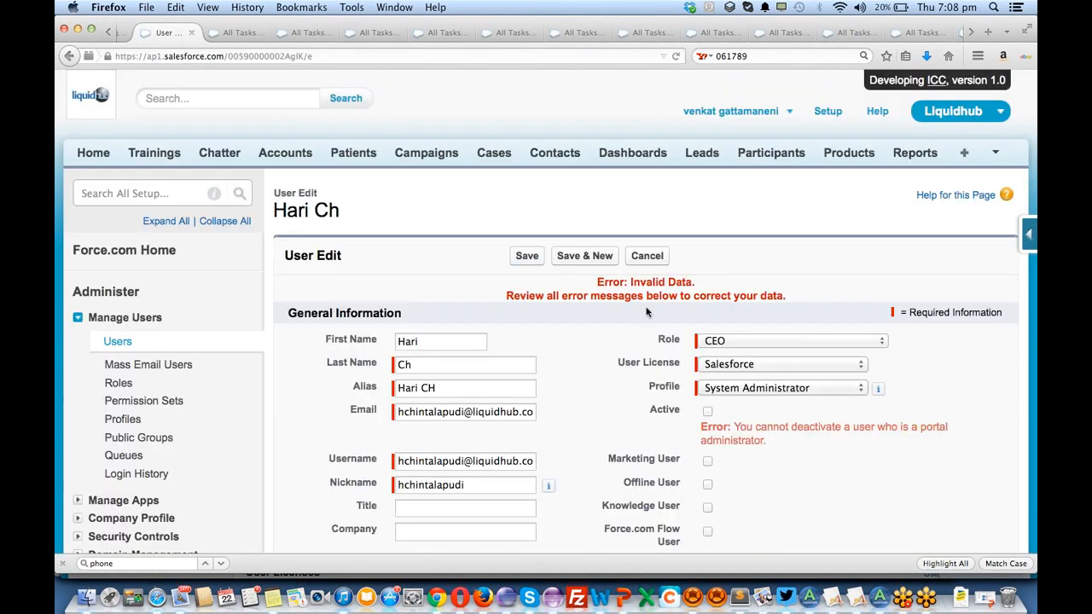
- Change the user licence to Salesforce Platform and save the licence and profile change
scroll(654, 385, down, 10)
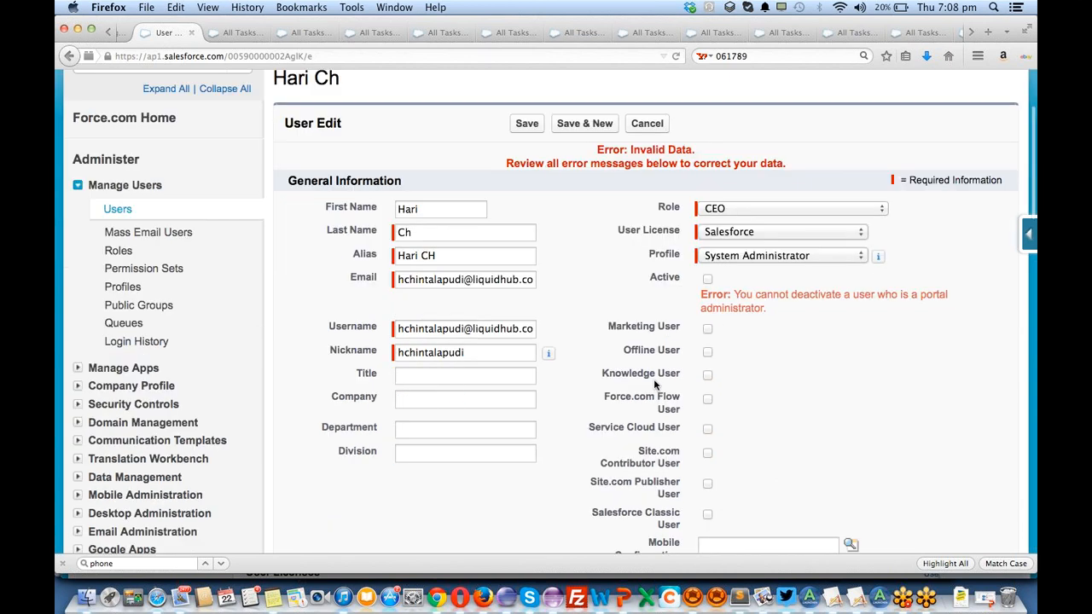
scroll(655, 386, down, 4)
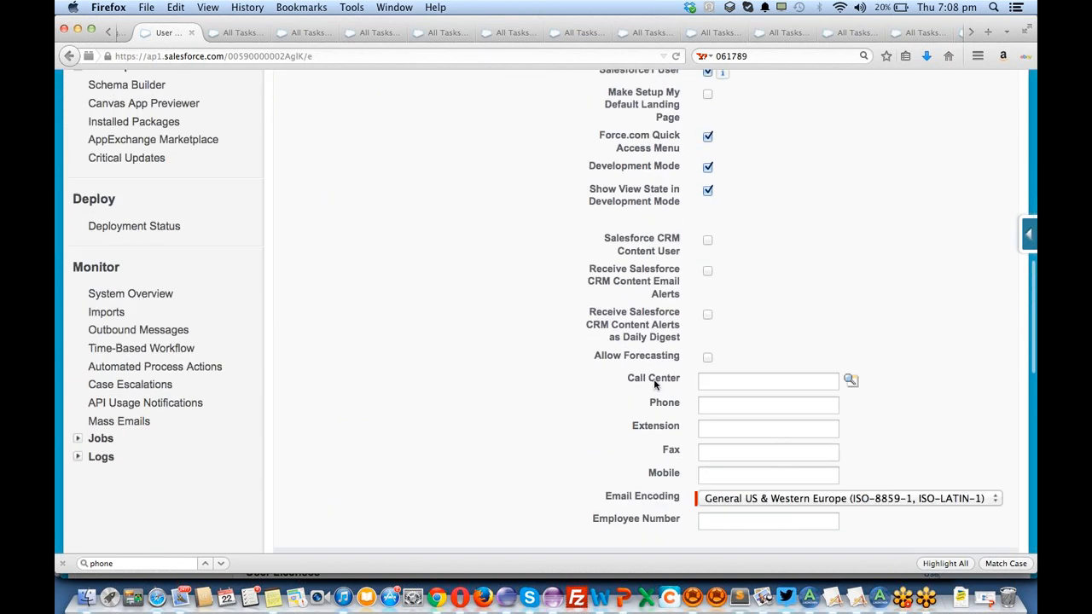
scroll(655, 386, up, 1)
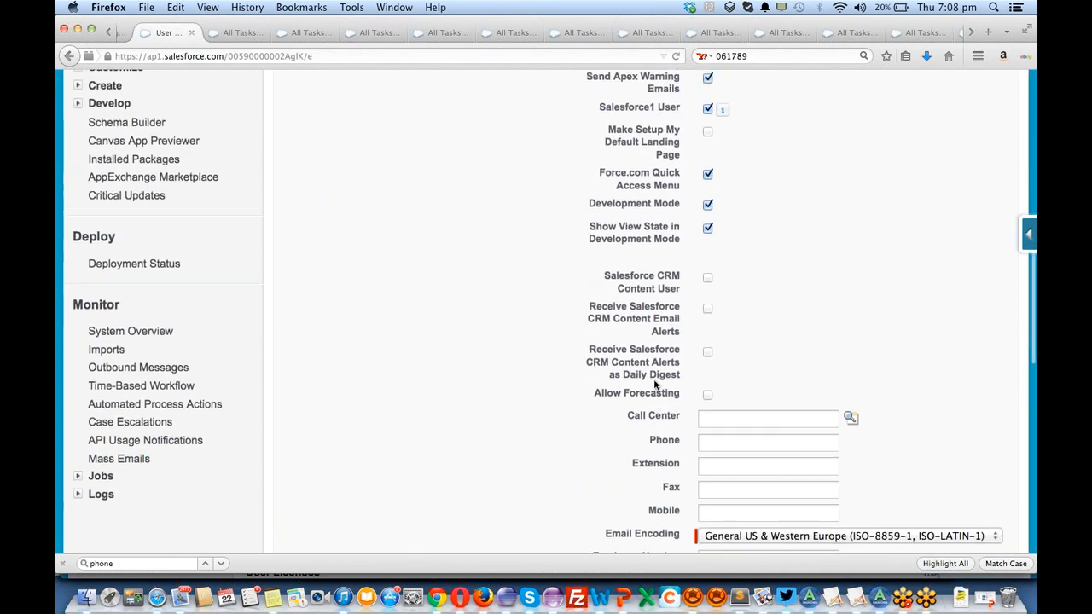
scroll(655, 386, down, 8)
scroll(654, 385, up, 20)
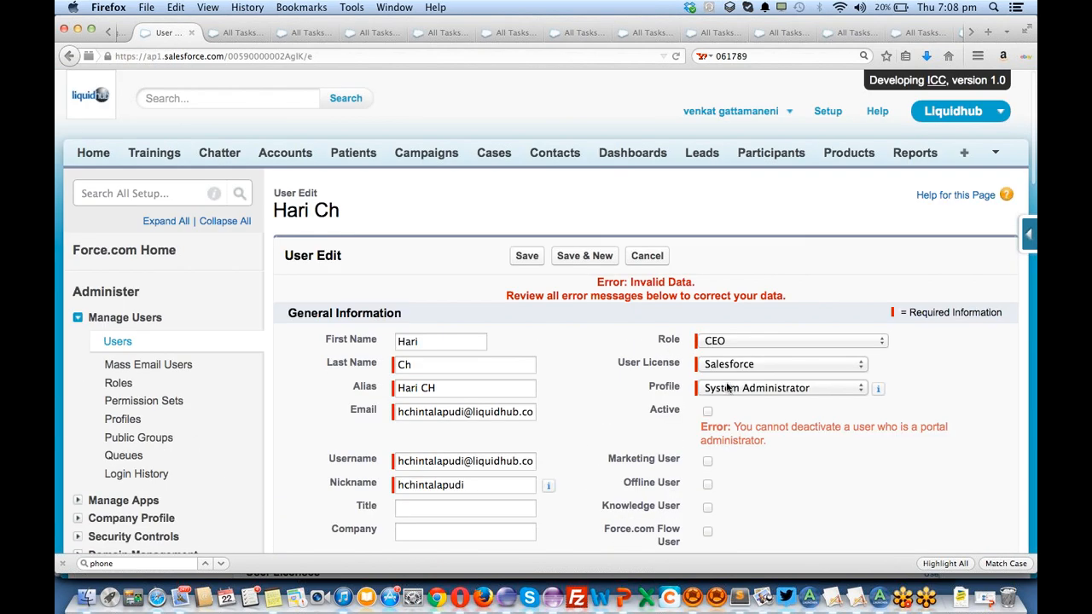
click(729, 389)
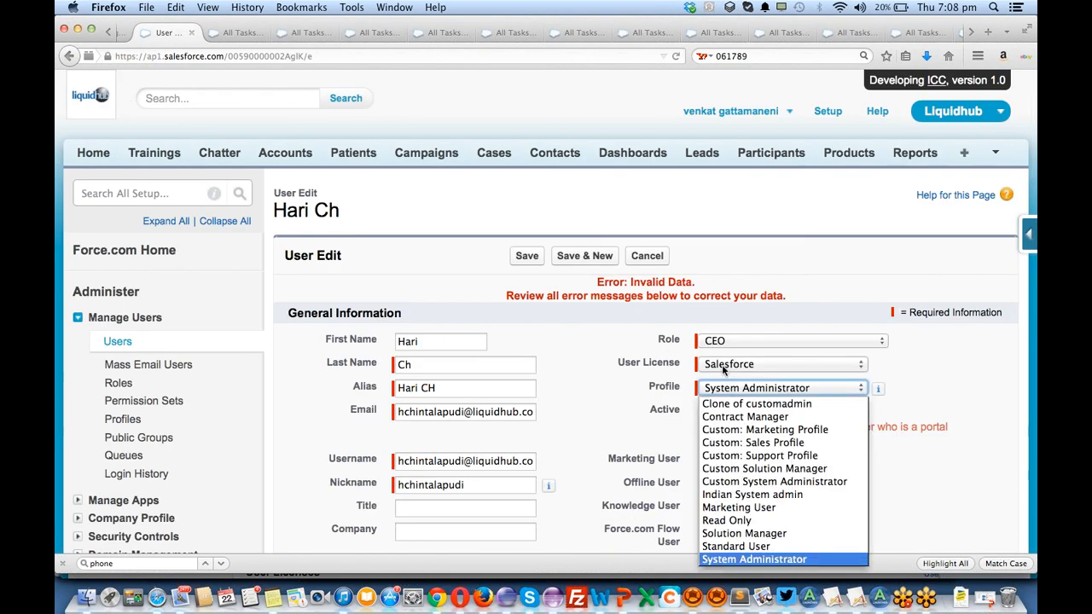
click(725, 367)
click(725, 367)
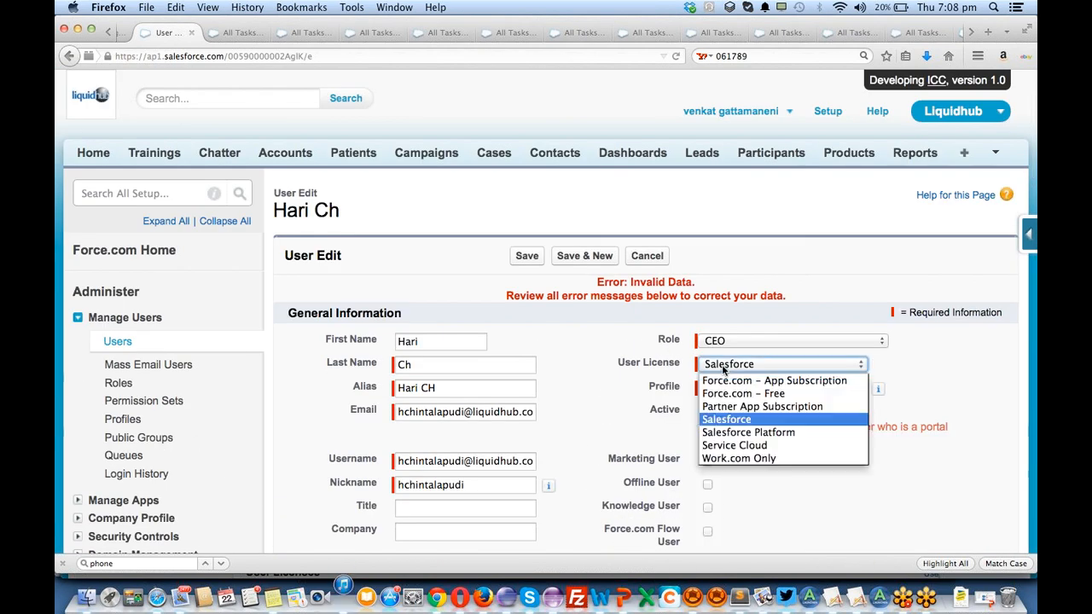
click(730, 433)
click(528, 256)
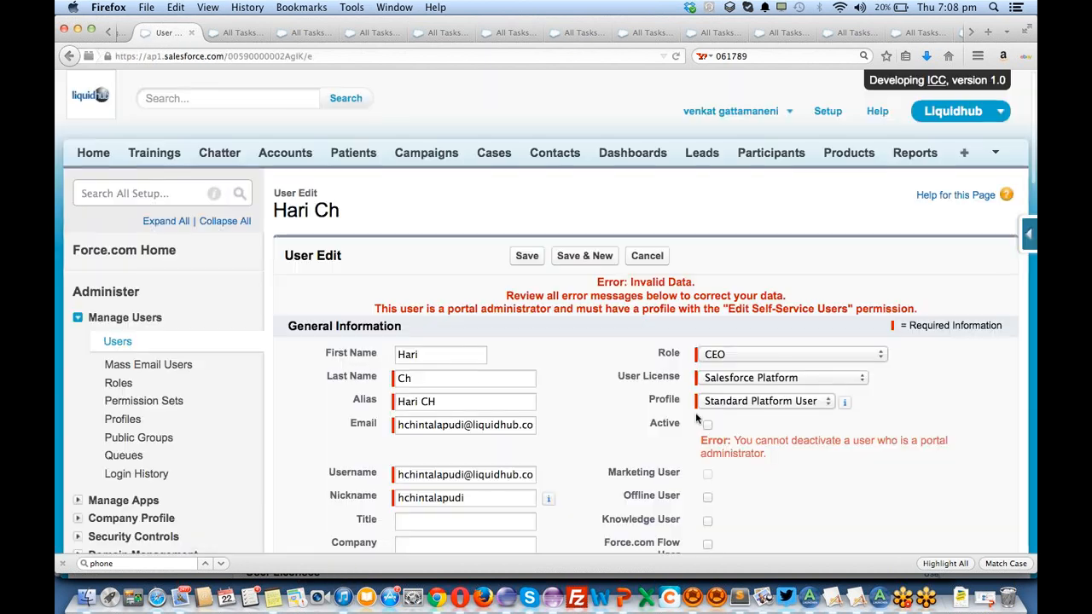
- Mark the user active again, save, then go back to the error-free System Administrator form
click(707, 425)
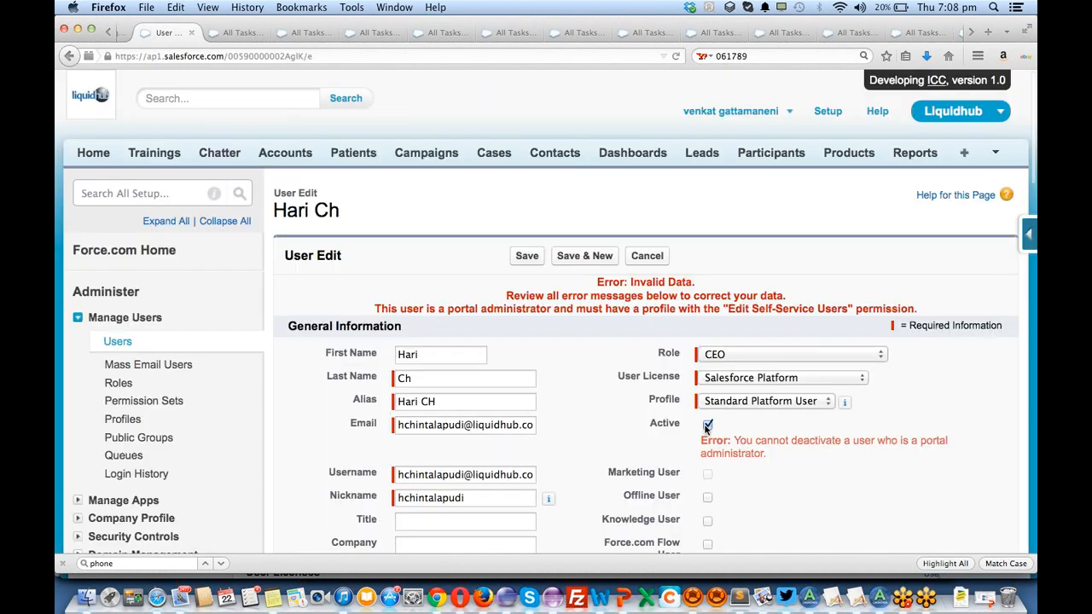
click(526, 255)
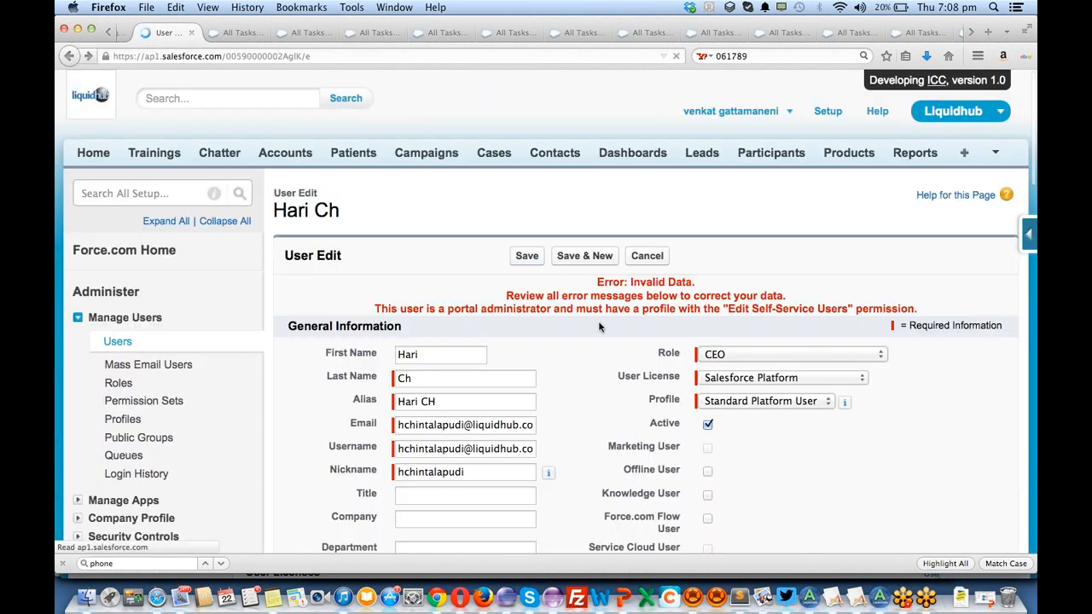
key(super+Left)
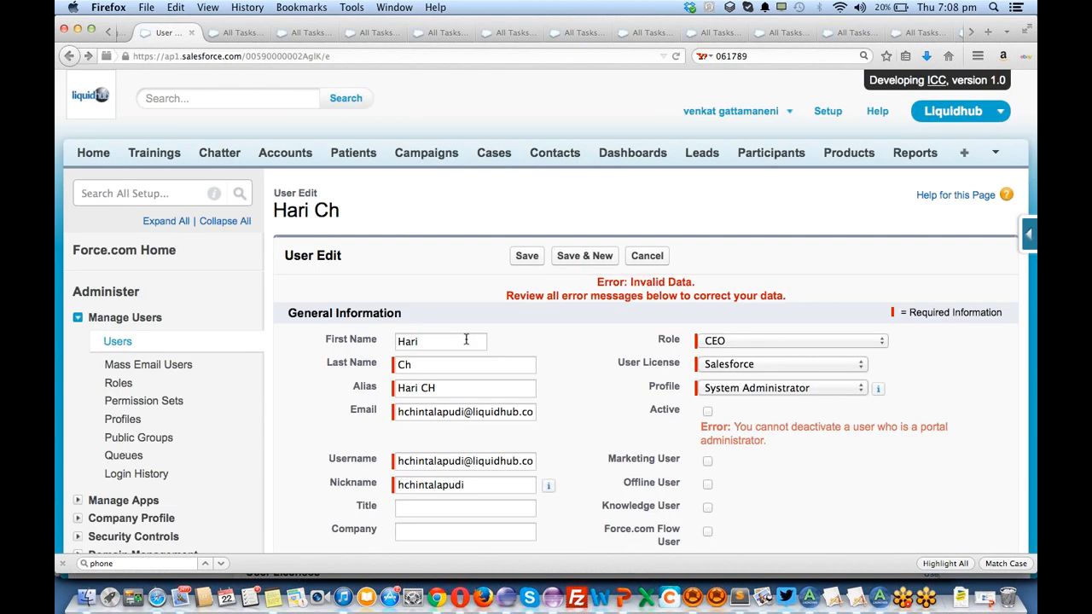
key(super+Left)
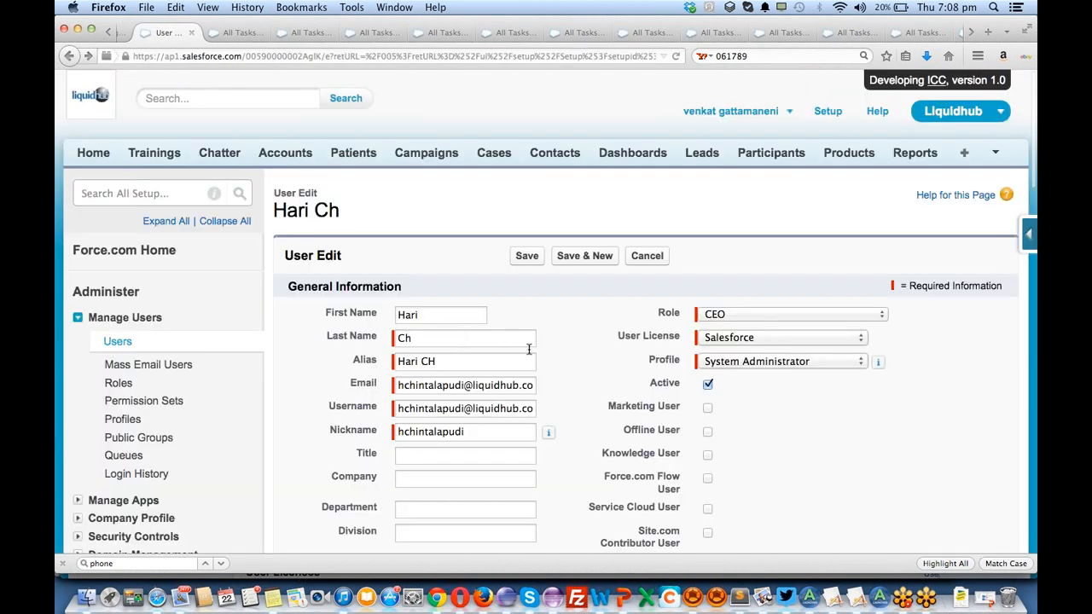
double_click(459, 408)
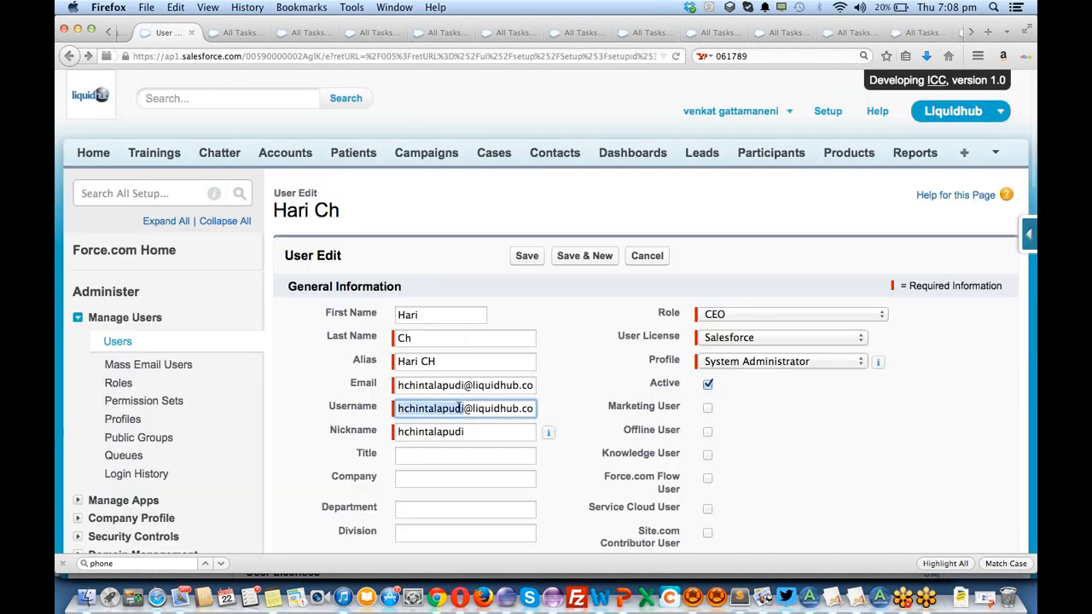
double_click(509, 407)
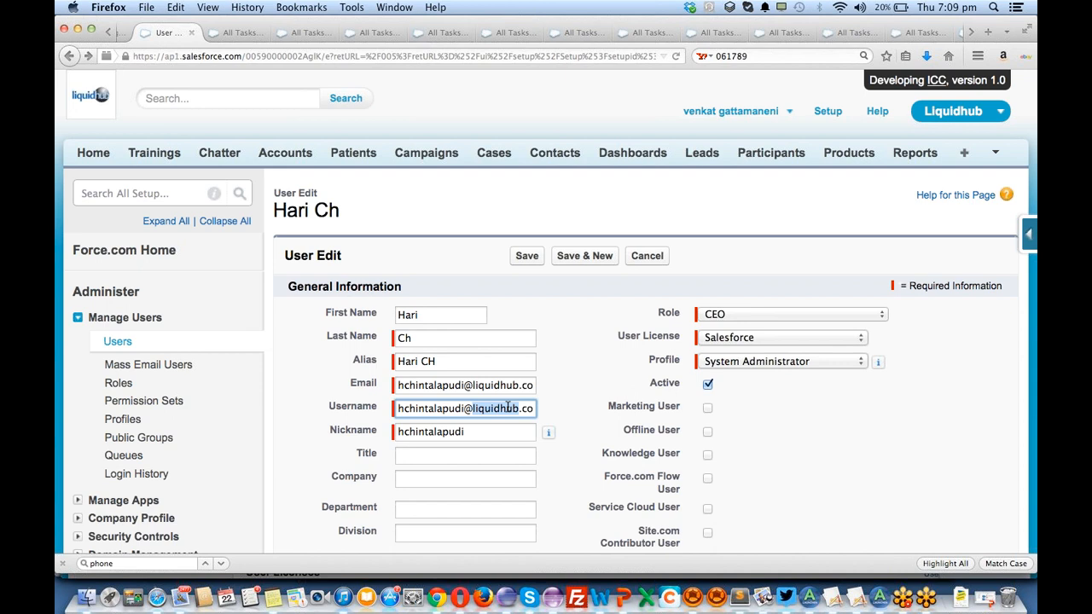
key(super+Tab)
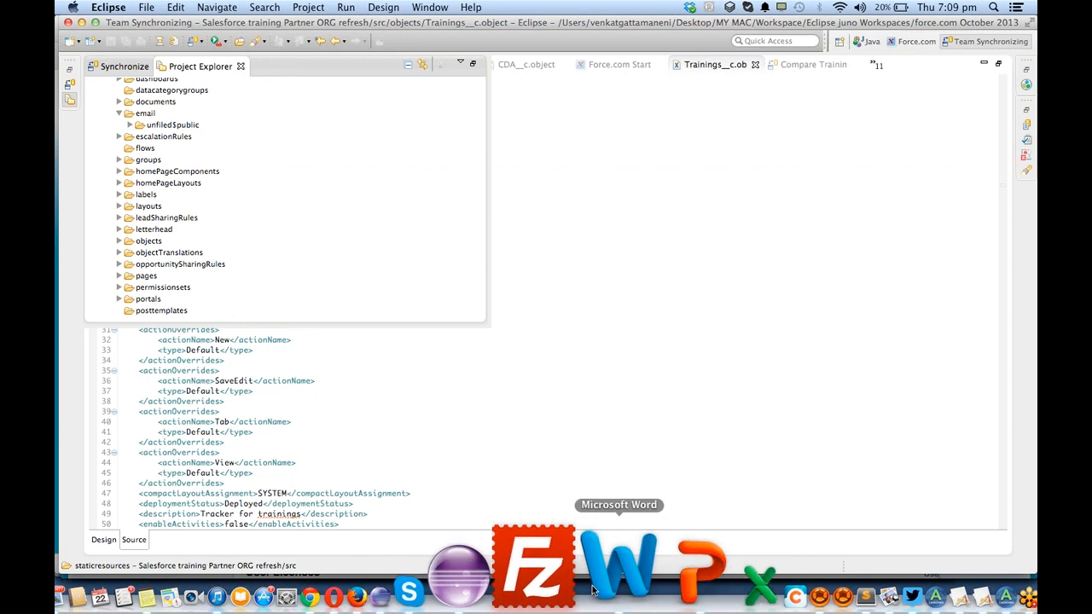
key(super+Tab)
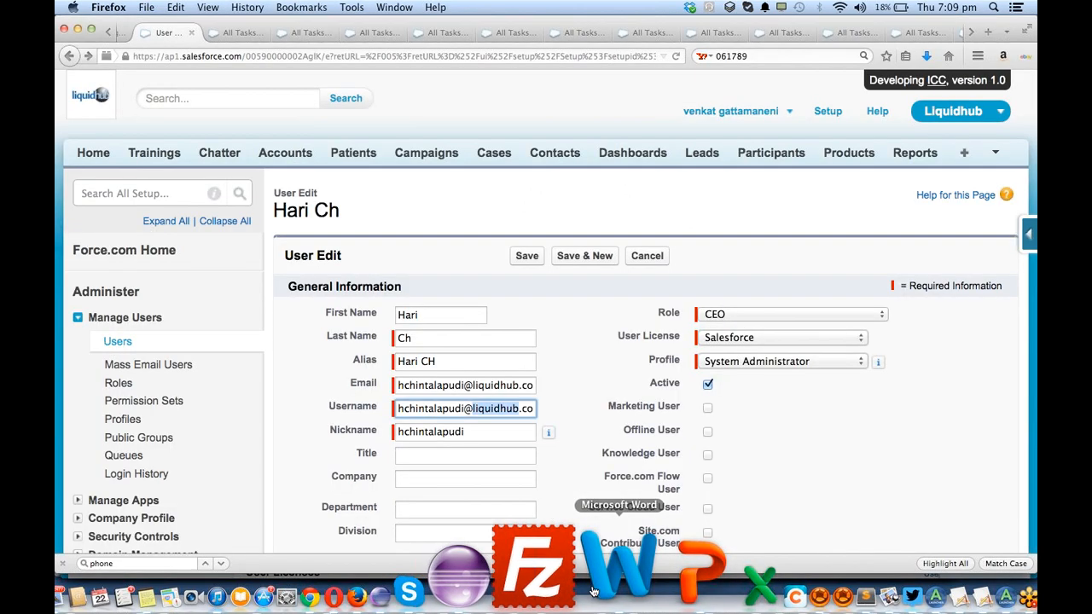
key(super+Tab)
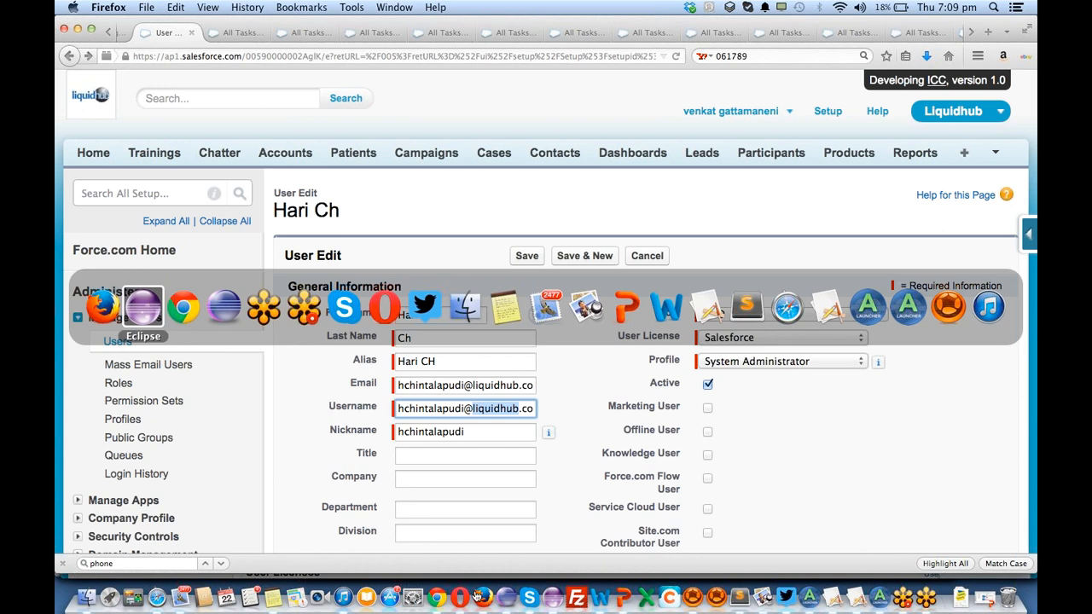
key(super+shift+Tab)
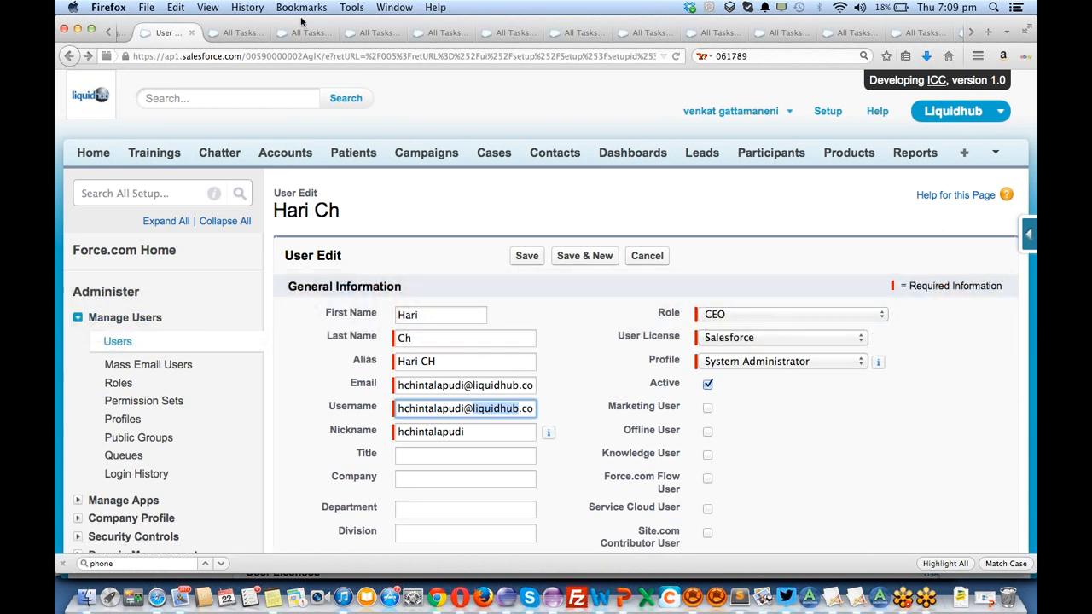
- Close all the leftover All Tasks tabs and the extra candidate and job listing tabs
click(247, 33)
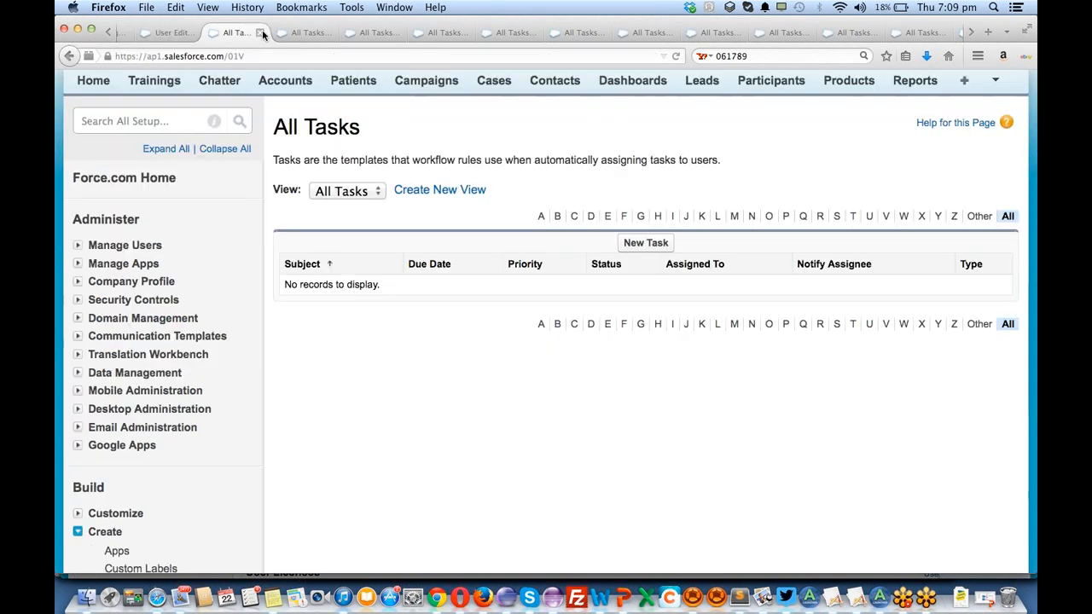
click(263, 33)
click(263, 32)
click(263, 32)
click(263, 32)
click(263, 32)
click(263, 32)
click(262, 33)
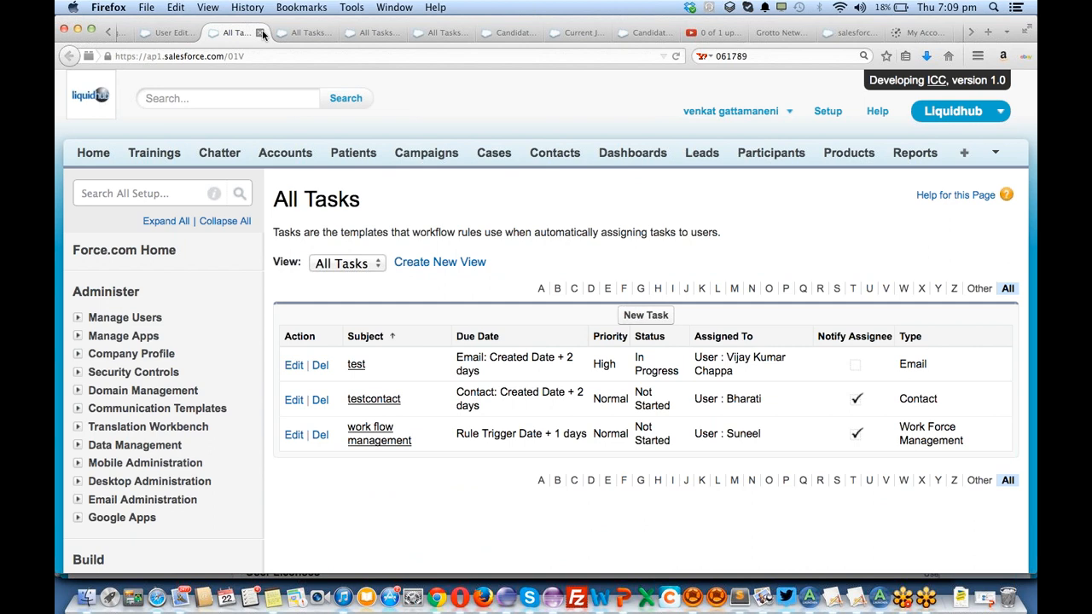
click(263, 32)
click(263, 32)
click(263, 32)
click(262, 32)
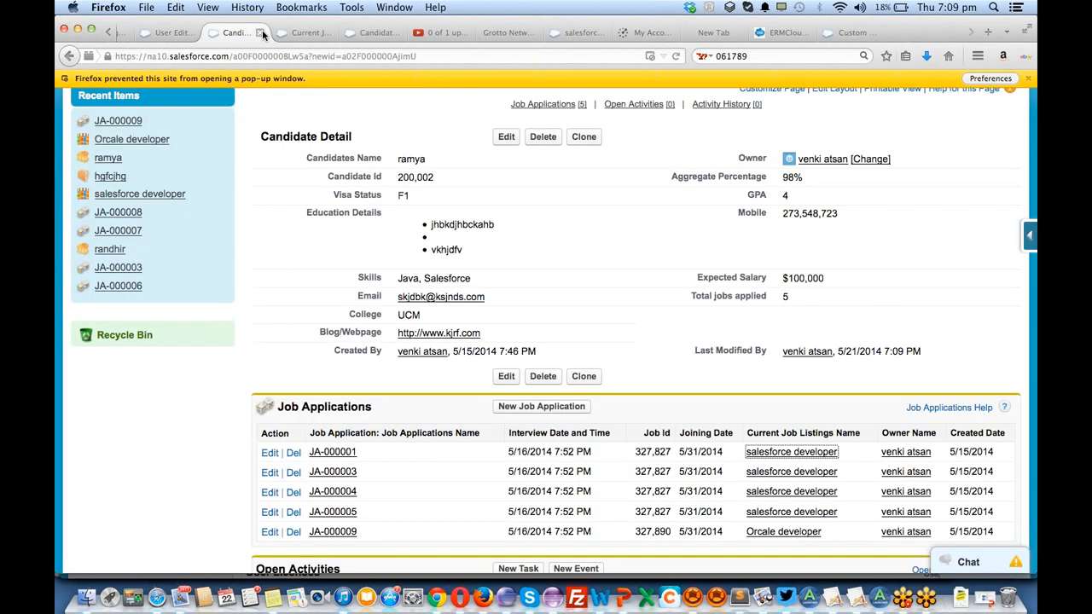
click(262, 33)
click(262, 32)
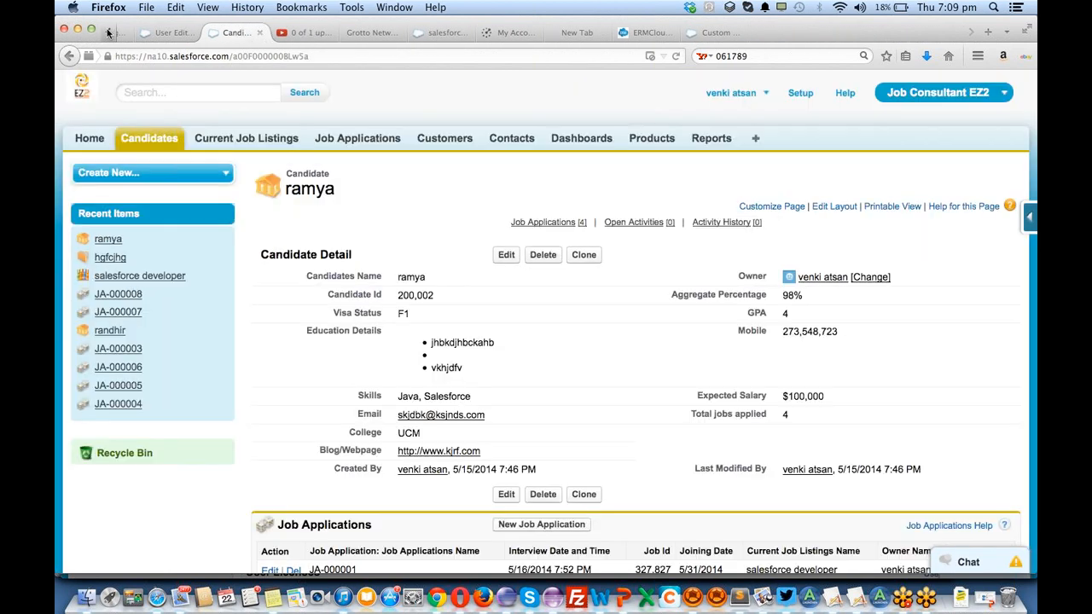
- Bring up the Gmail 'Salesforce training link' email
click(109, 34)
click(109, 34)
click(109, 33)
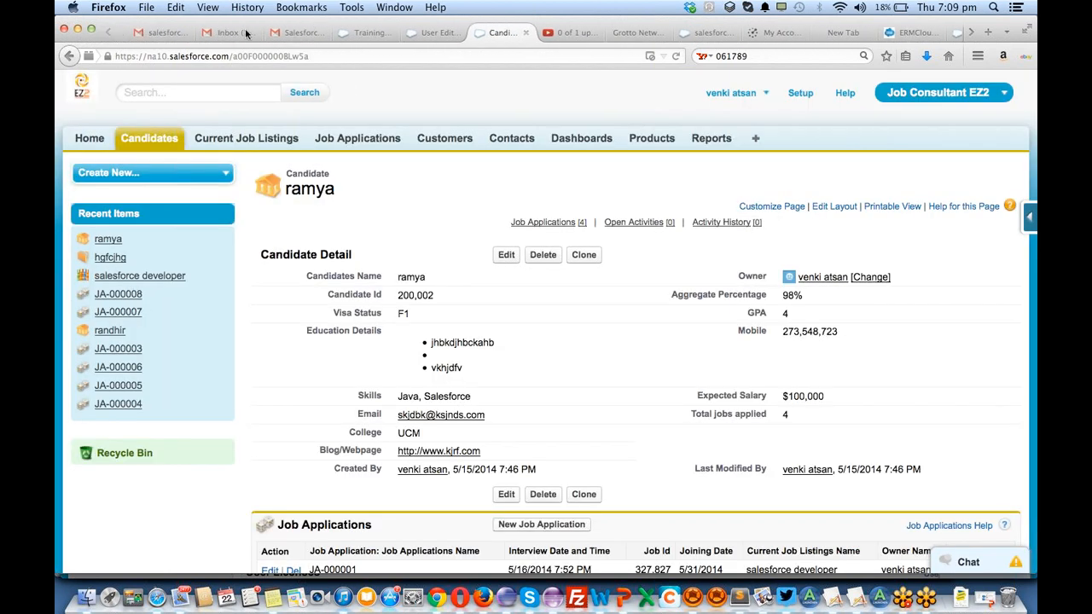
click(294, 33)
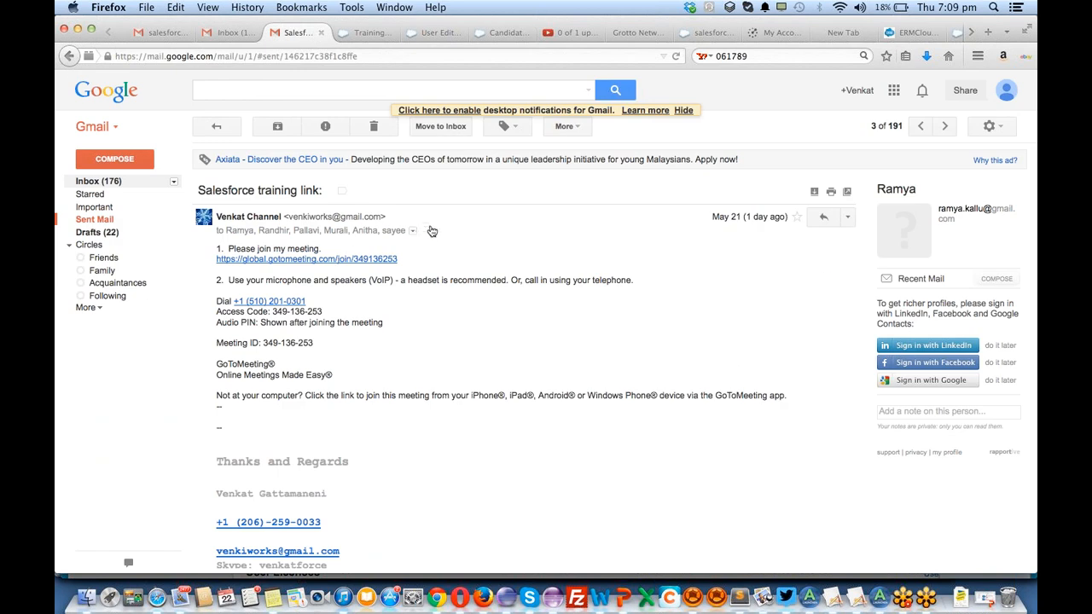
- Copy the second trainee's Gmail address from the email's recipient details and switch to Chrome
click(413, 231)
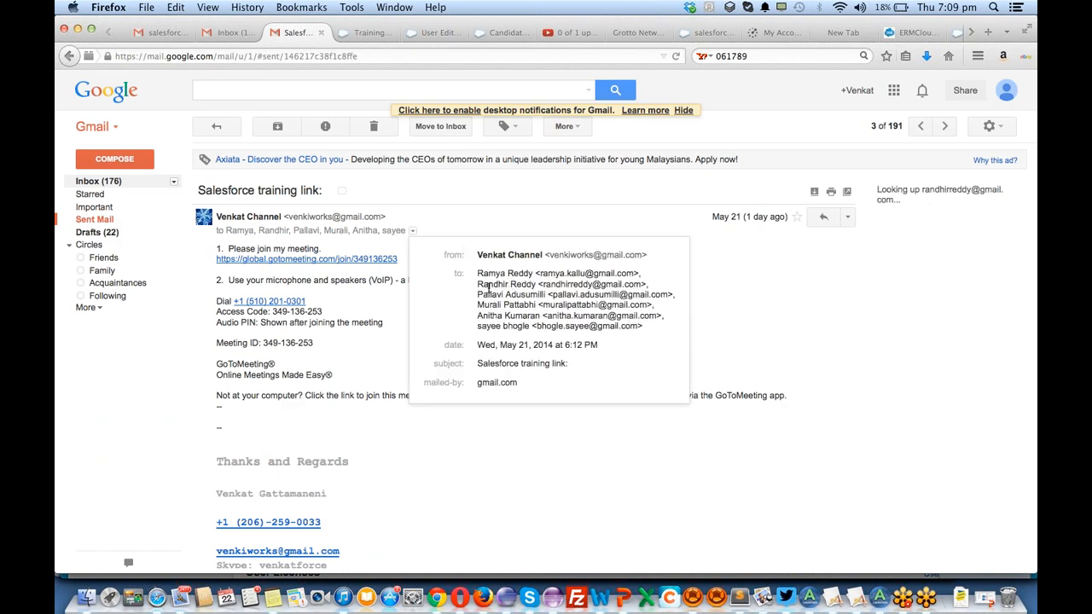
mouse_move(509, 284)
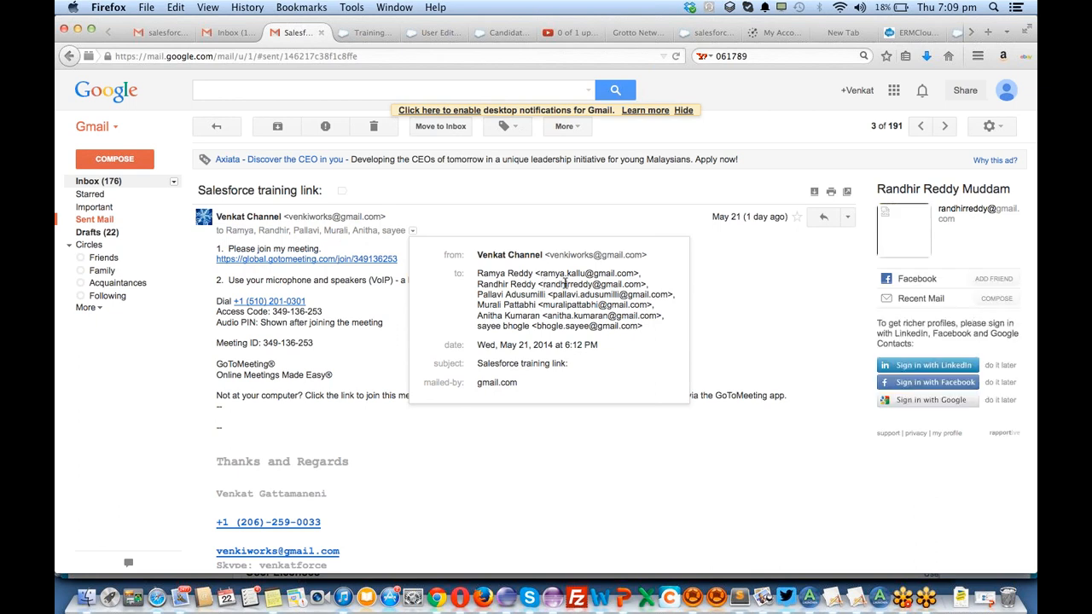
drag(544, 285, 638, 285)
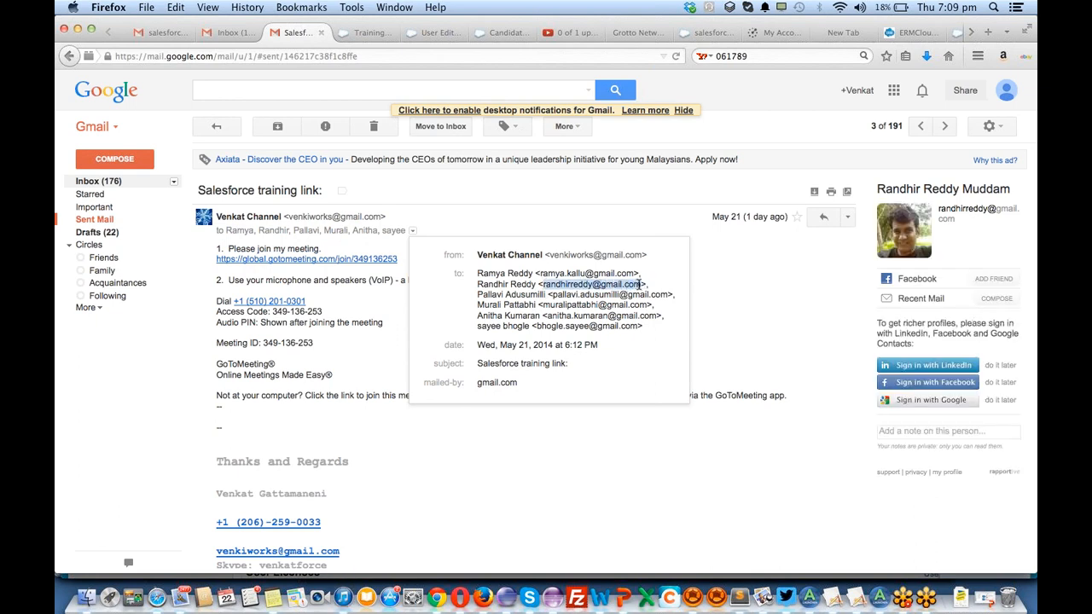
key(super+c)
key(super+Tab)
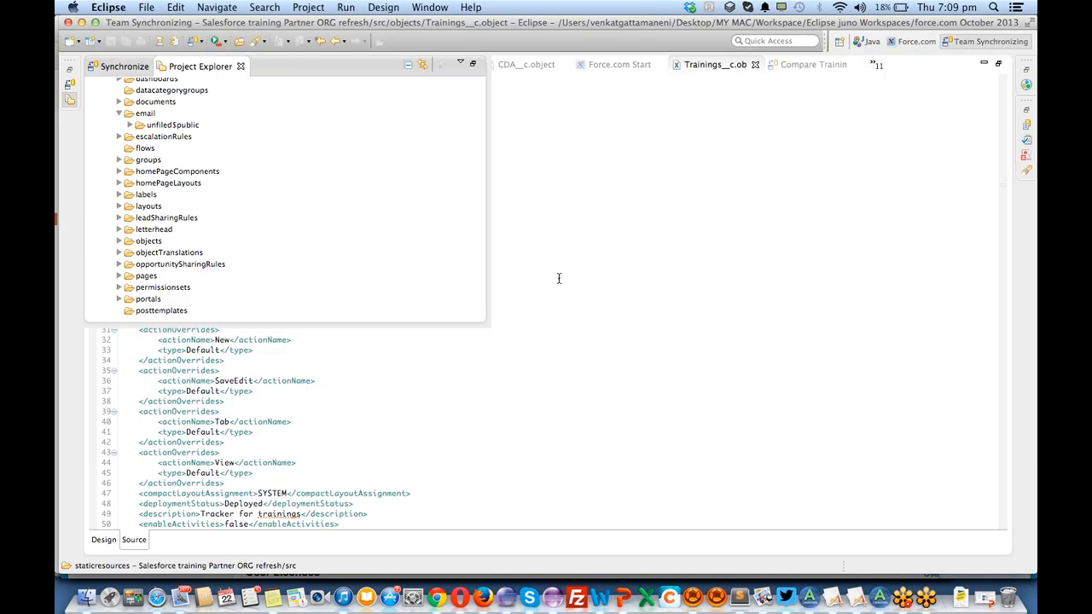
key(super+Tab)
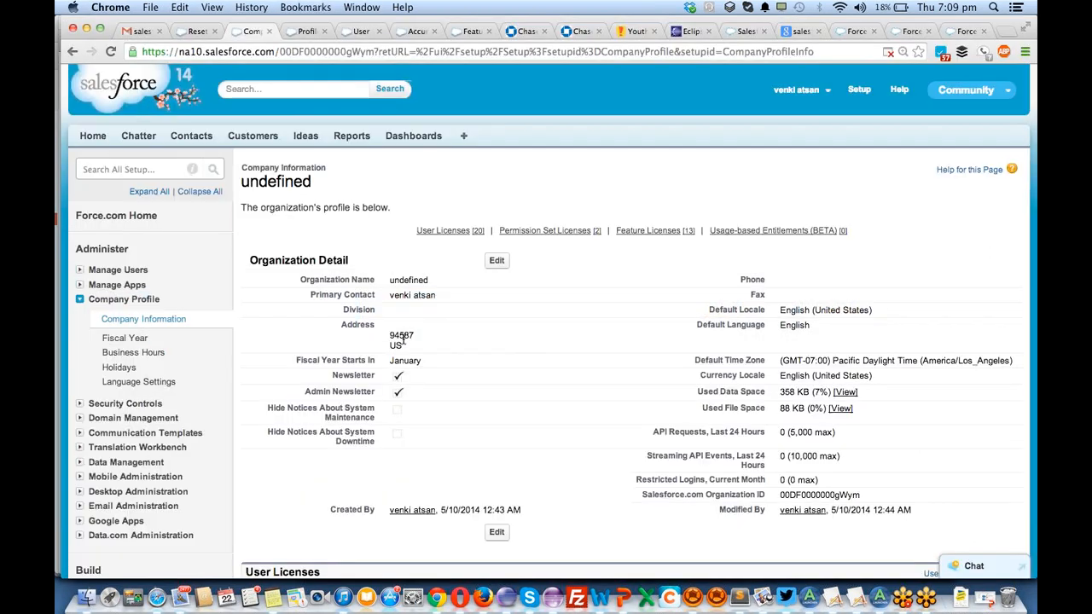
- On the CEO user's edit page, enter the trainee's Gmail address as email, their first name and alias
key(super+Tab)
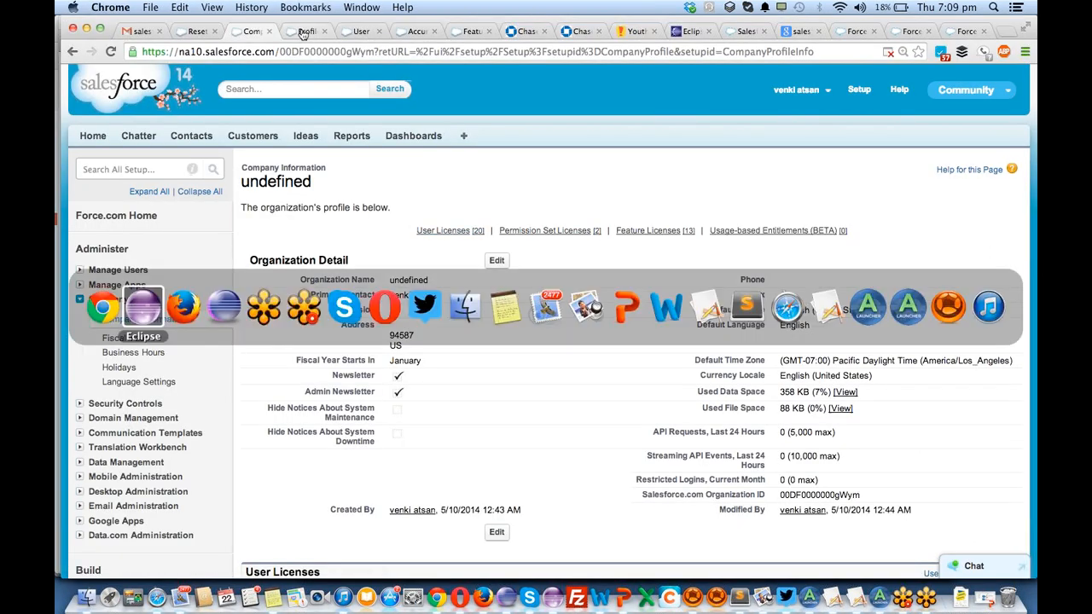
key(super+Tab)
click(365, 32)
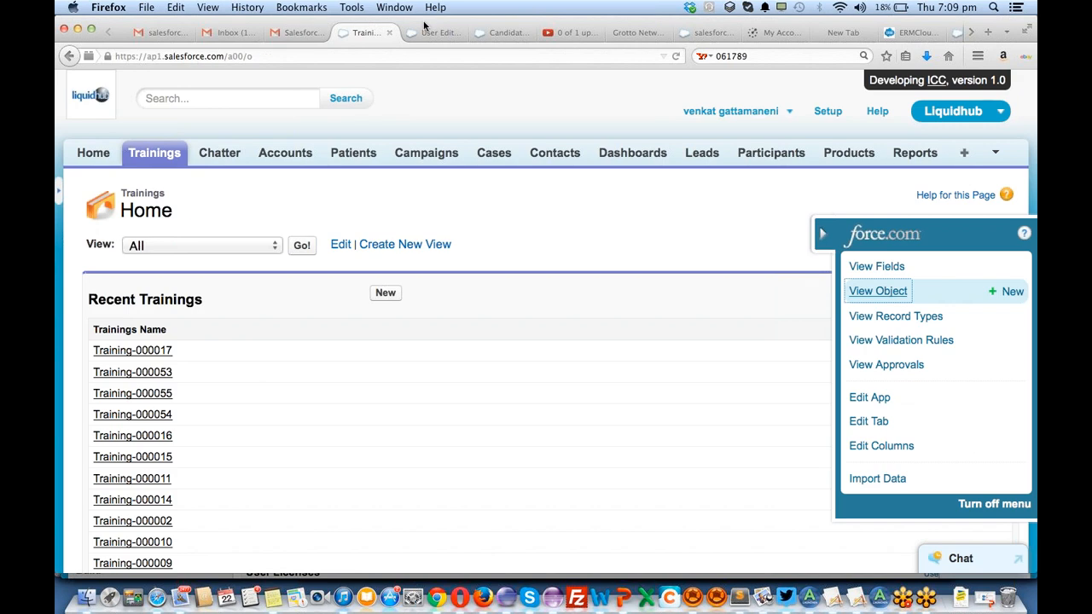
click(432, 38)
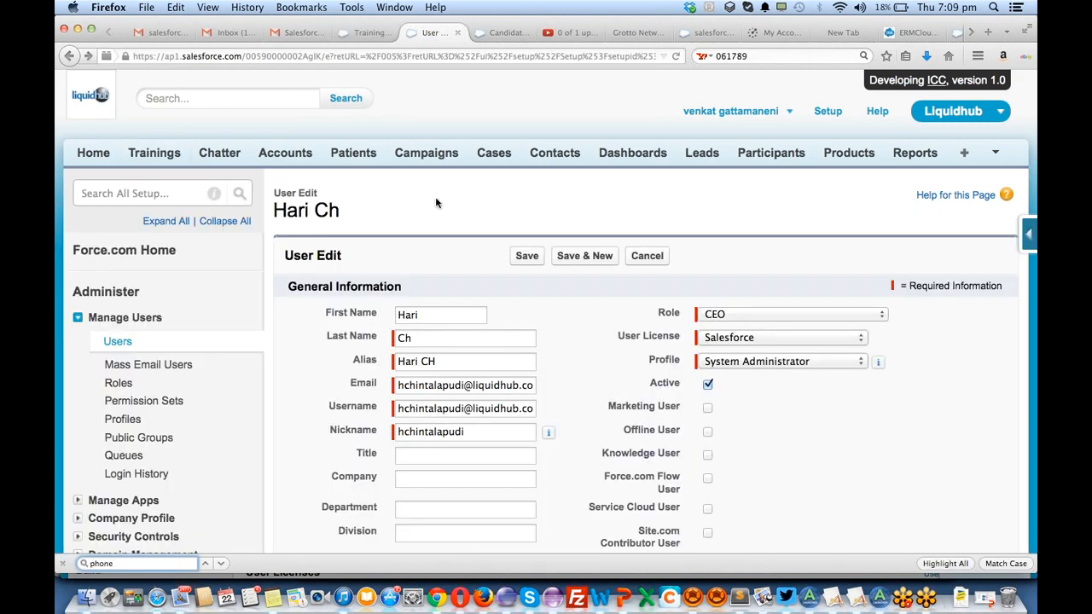
triple_click(429, 383)
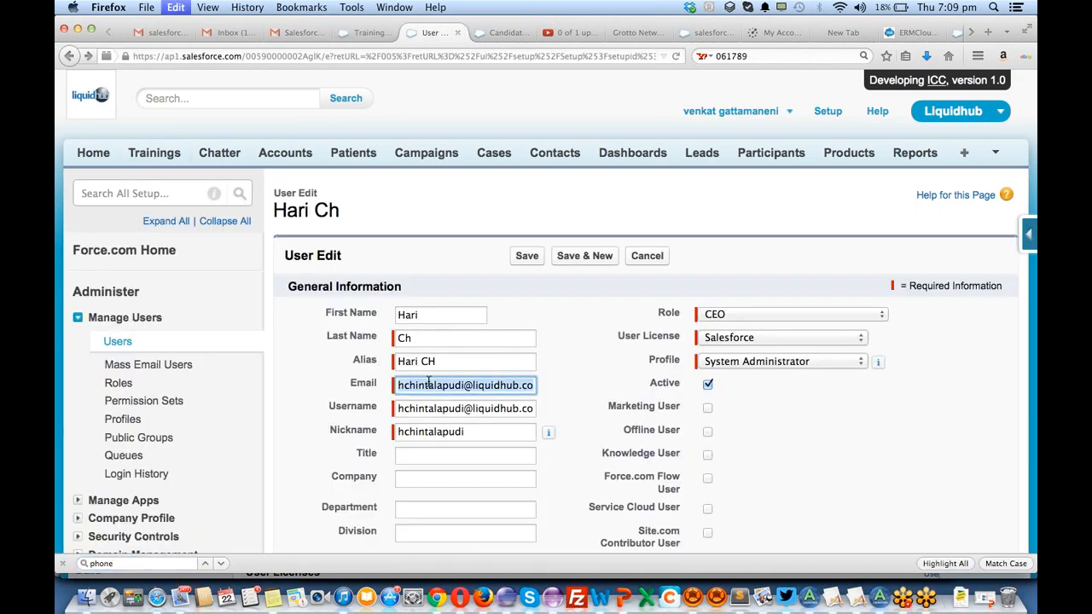
key(super+v)
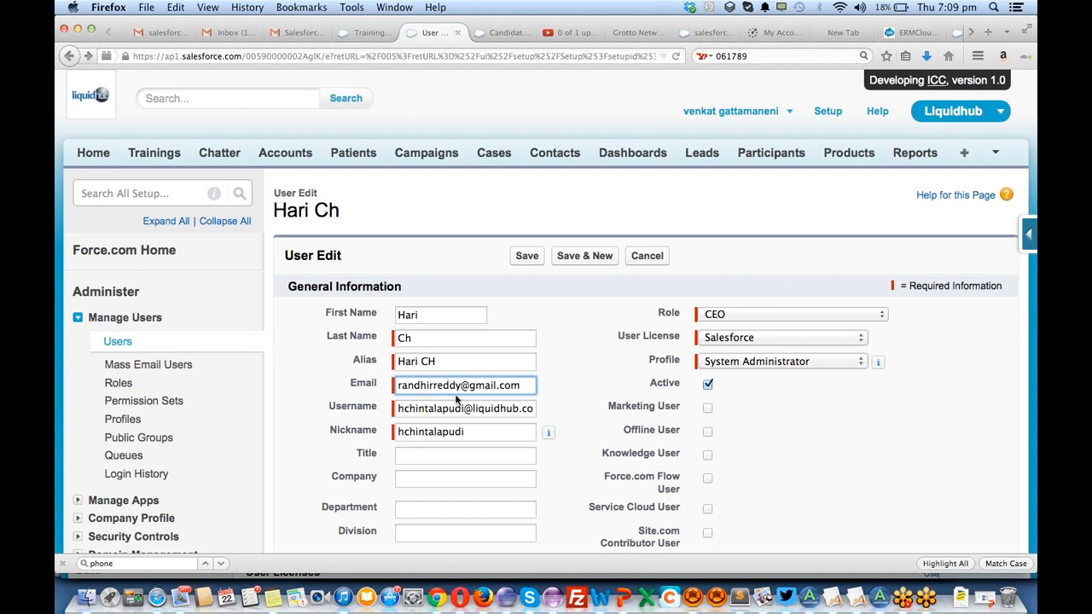
double_click(407, 315)
text(randhi)
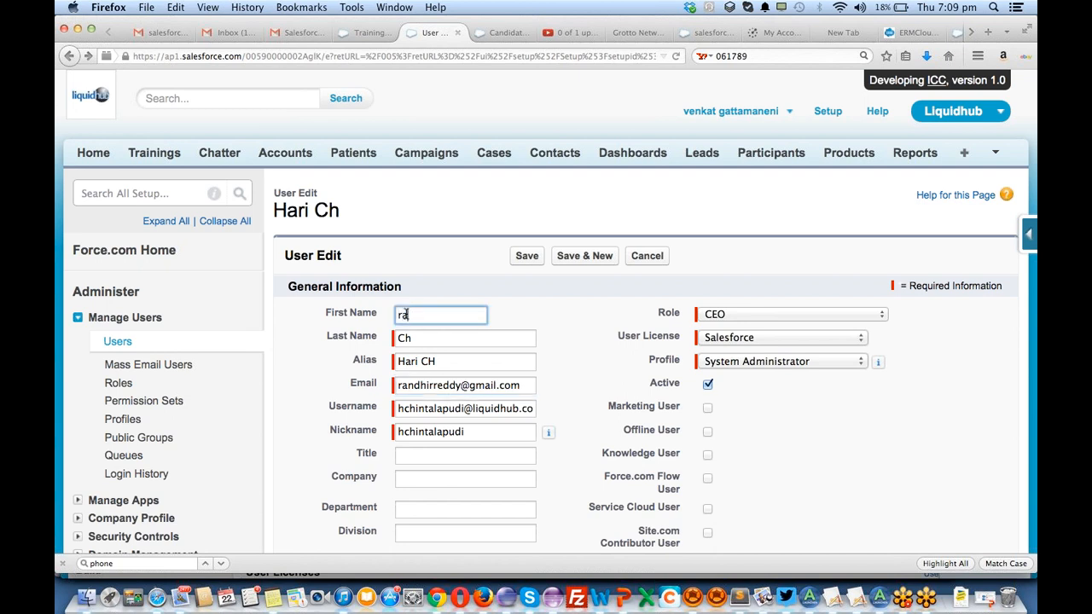
triple_click(435, 361)
text(rand)
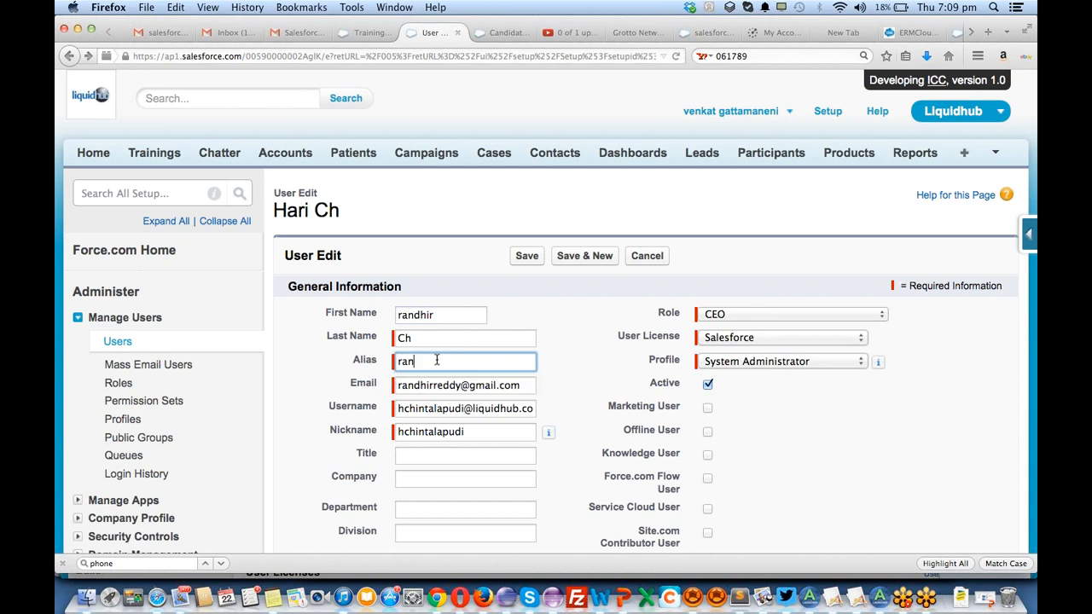
- Set the username to the copied email address followed by '.training'
click(453, 385)
triple_click(452, 384)
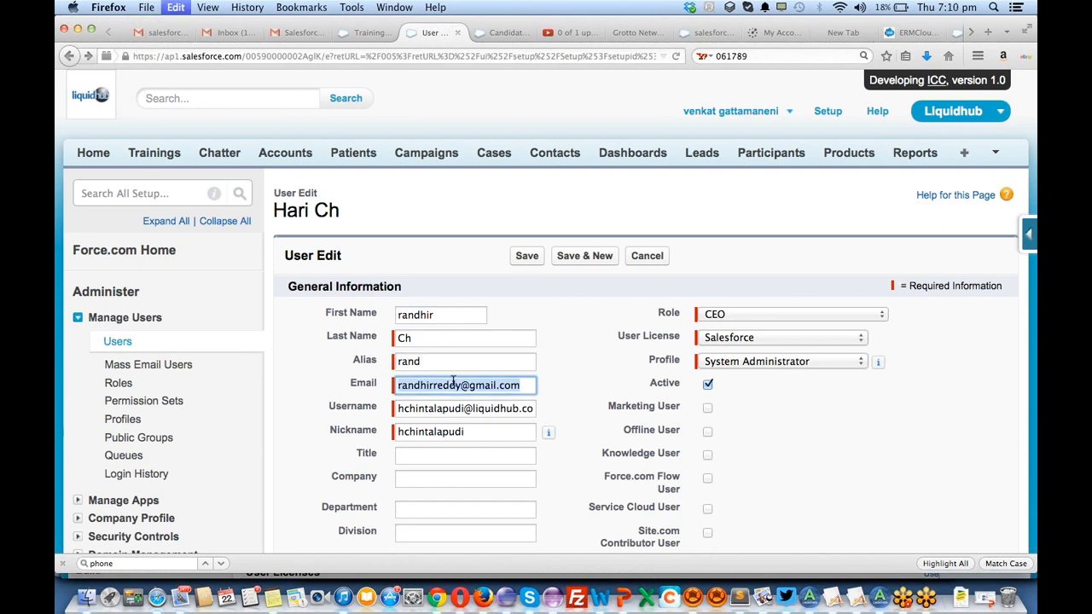
key(ctrl+c)
click(445, 413)
key(ctrl+a)
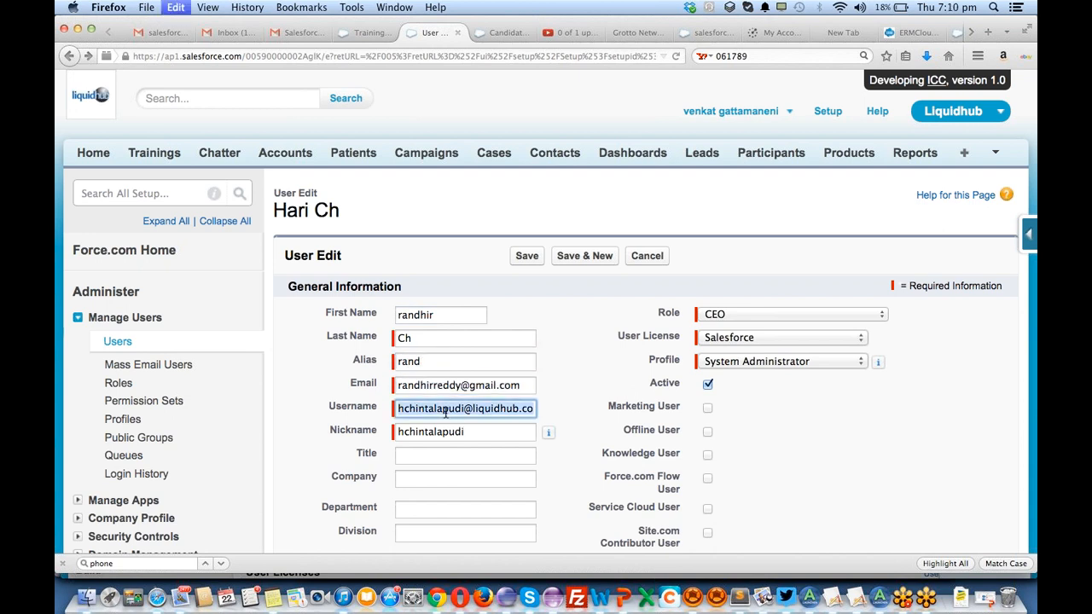
key(ctrl+v)
double_click(484, 407)
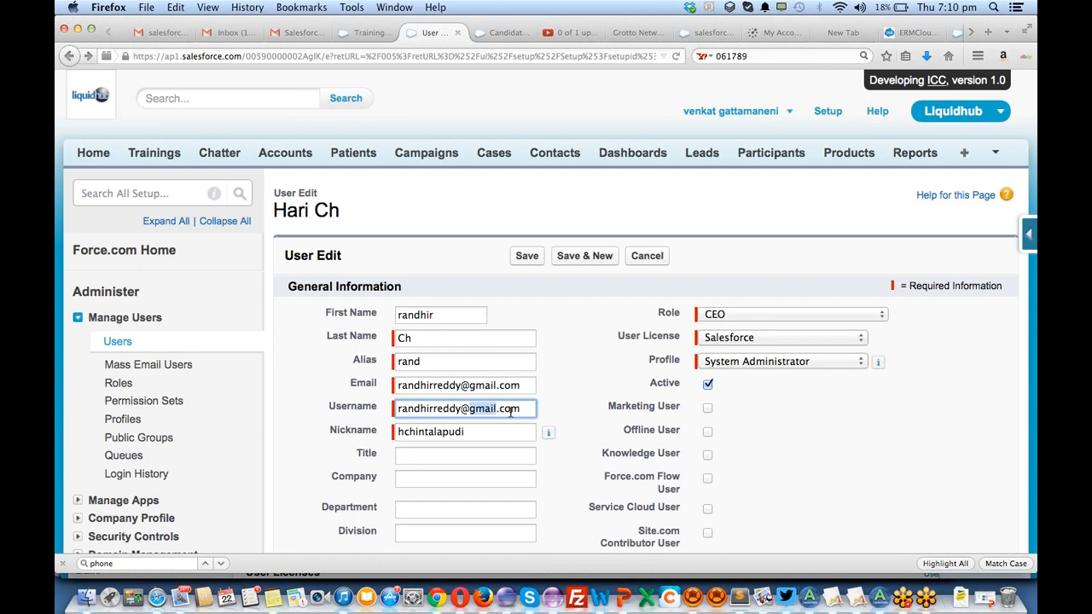
click(523, 409)
text(.training)
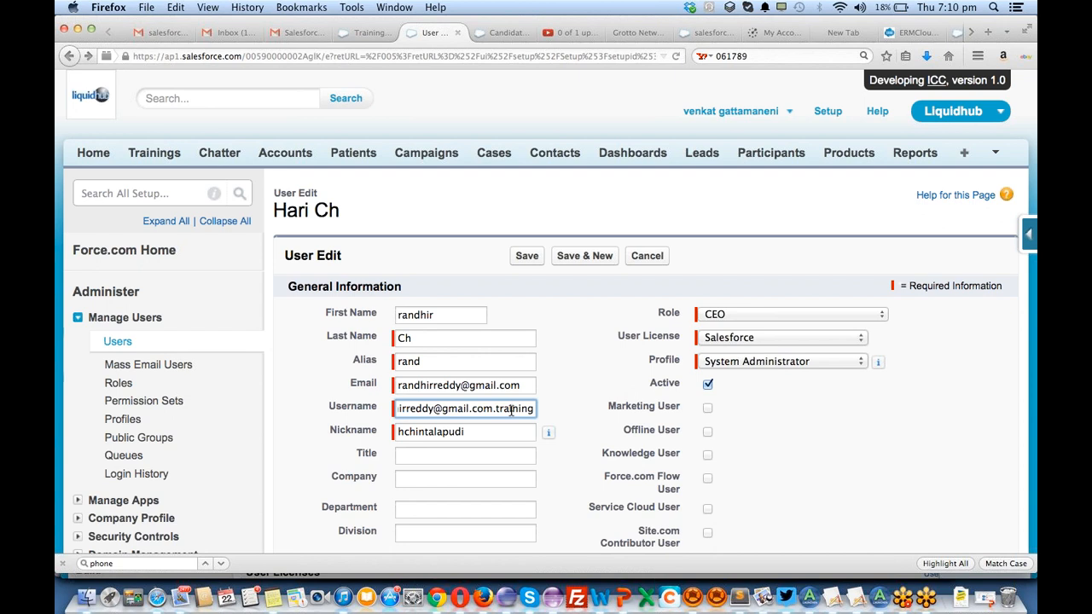
- Copy the first name into Nickname, then save and accept the email-change notice
click(418, 315)
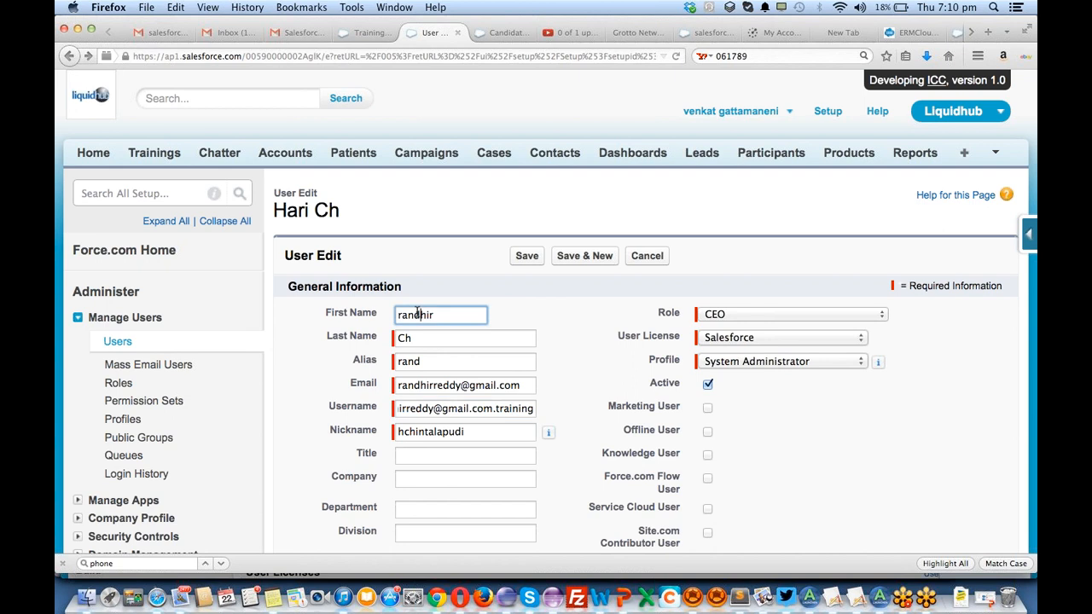
double_click(418, 315)
click(454, 432)
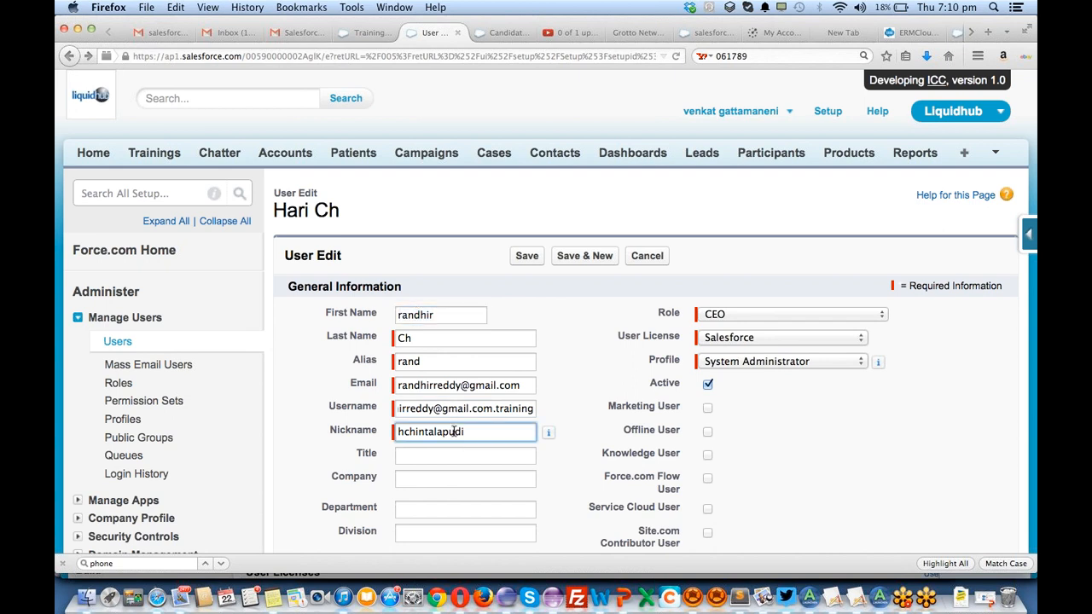
key(super+a)
key(super+v)
click(529, 254)
click(712, 283)
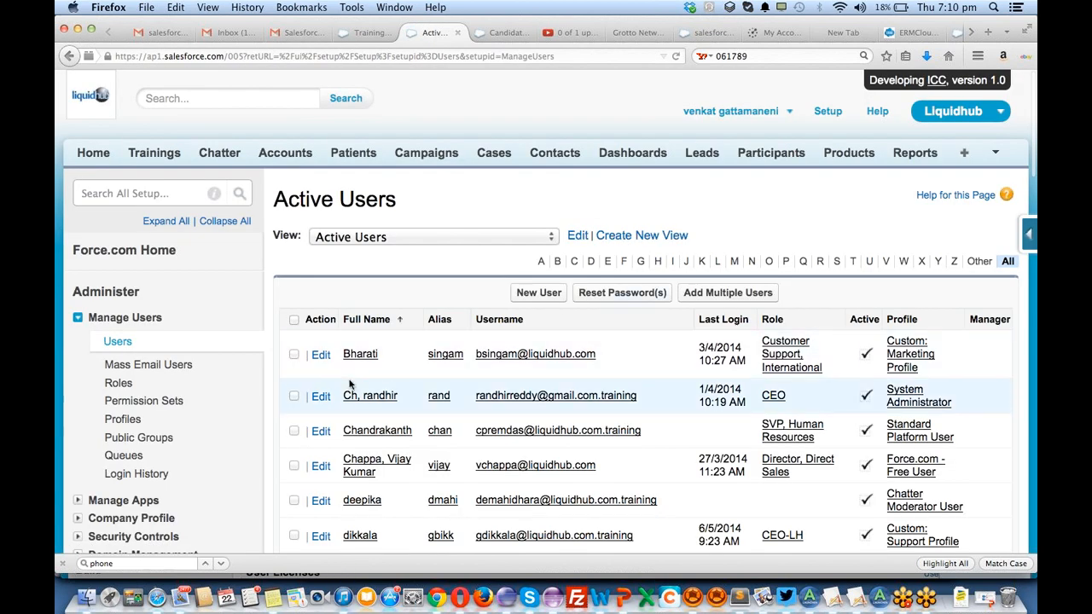
- From Active Users, open the edited CEO user and use Reset Password to email a new one
scroll(349, 384, down, 2)
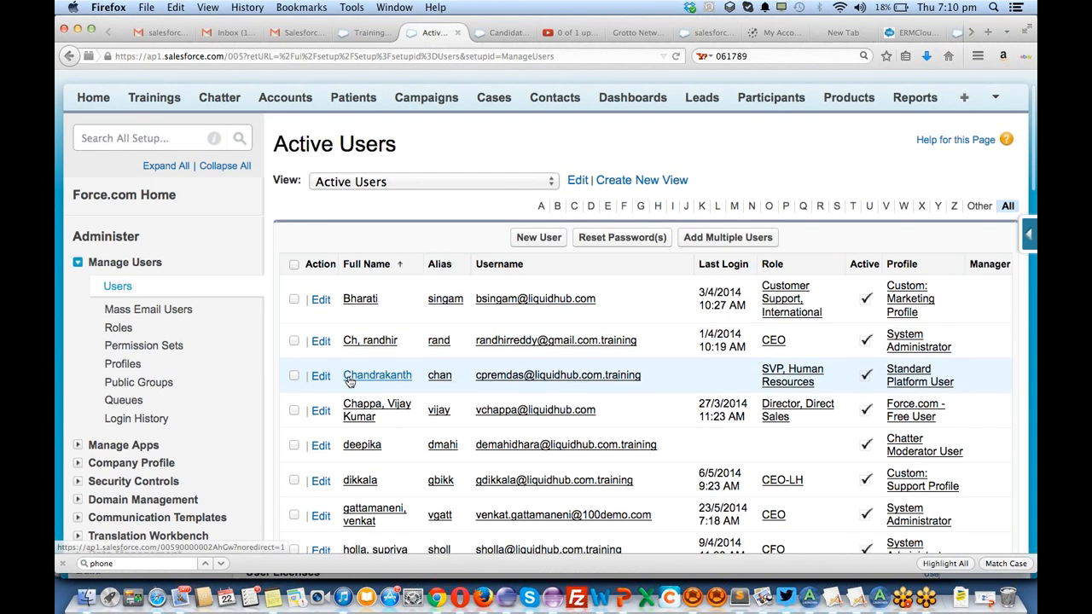
scroll(350, 382, up, 1)
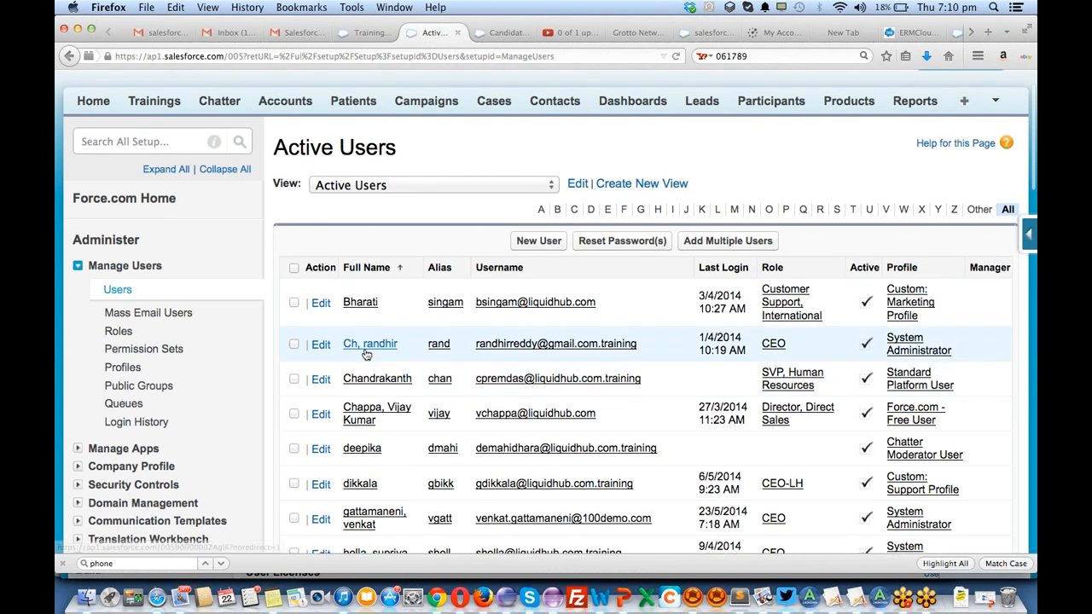
click(500, 344)
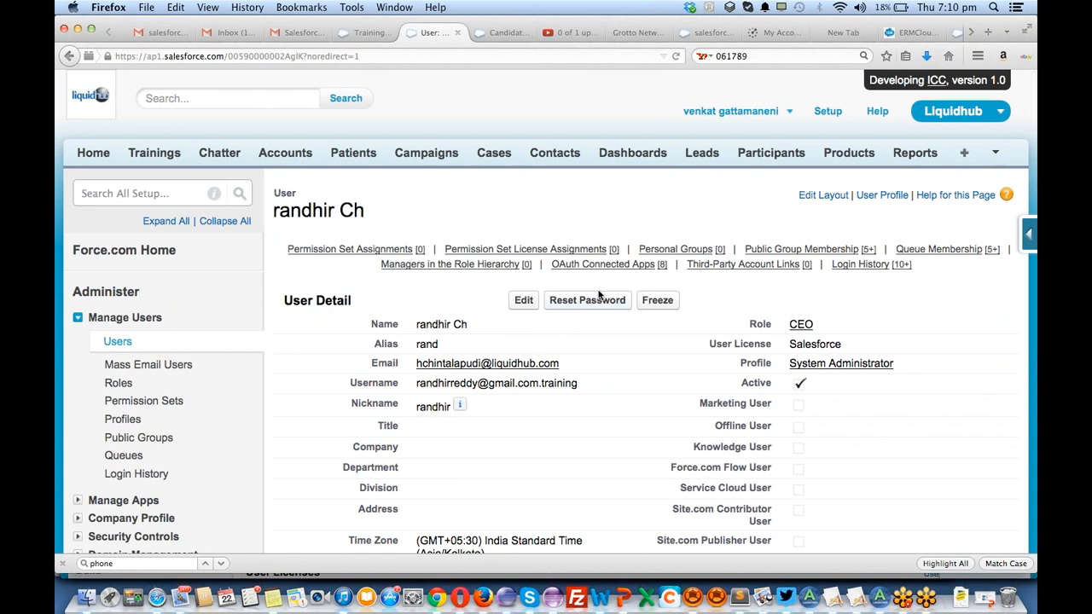
click(588, 301)
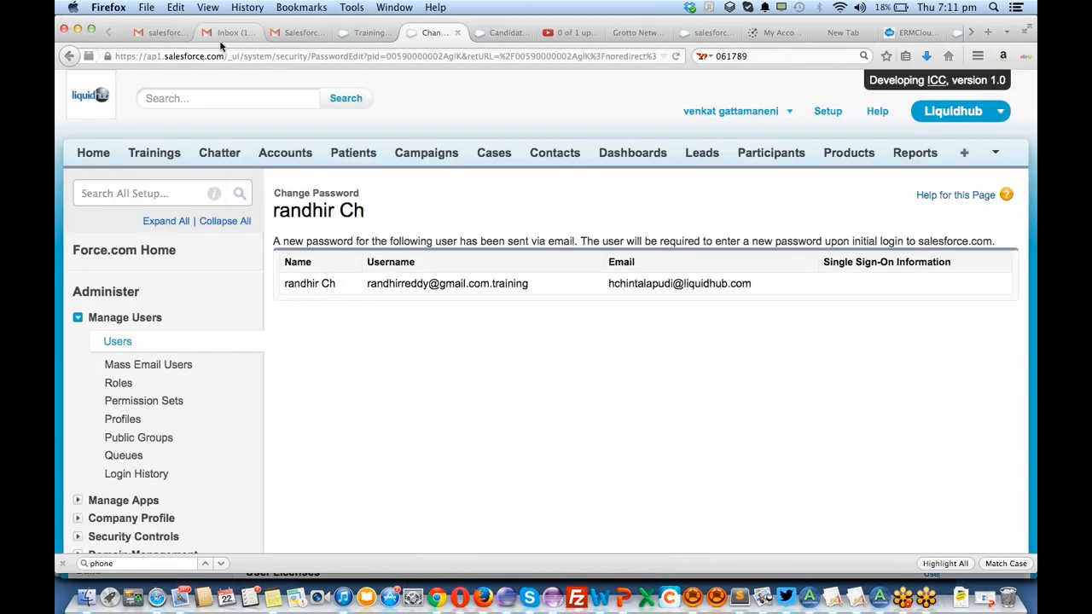
- Copy the next trainee's address from the 'Salesforce training link' email's To details
click(285, 33)
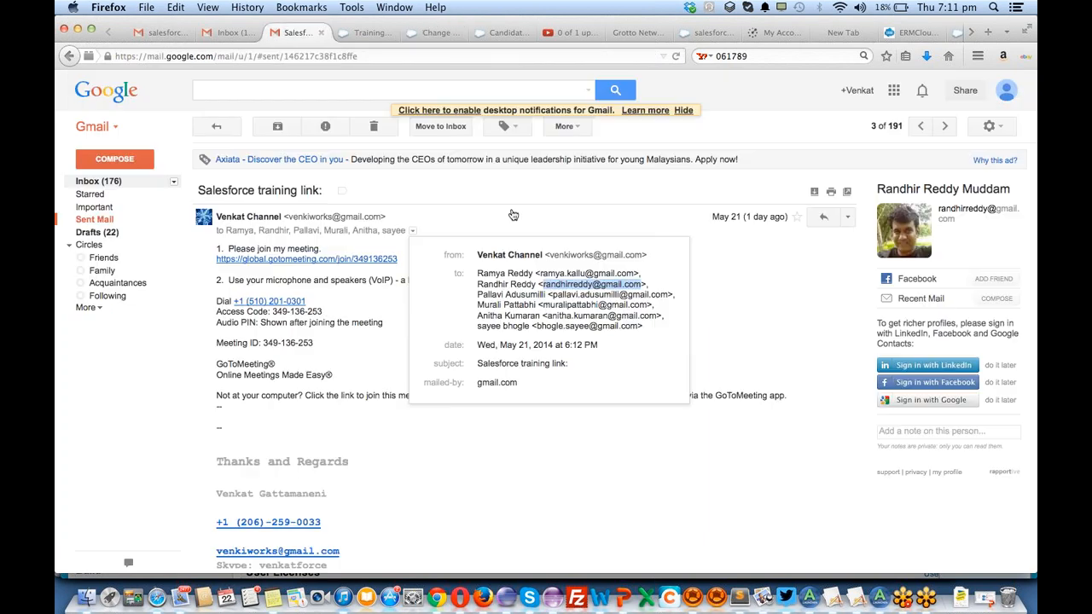
mouse_move(550, 296)
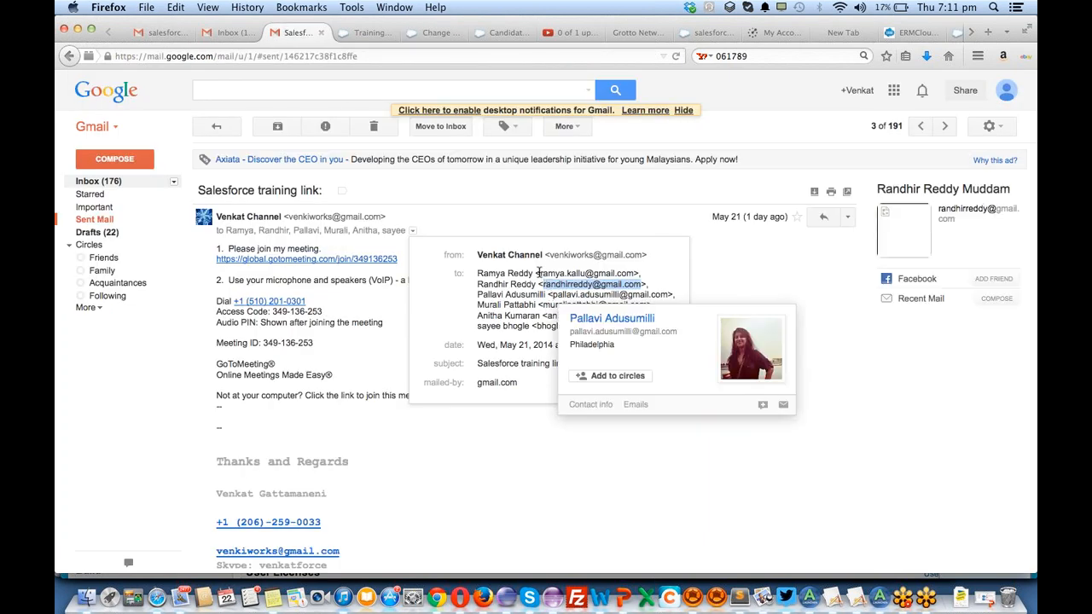
mouse_move(539, 273)
drag(538, 273, 634, 273)
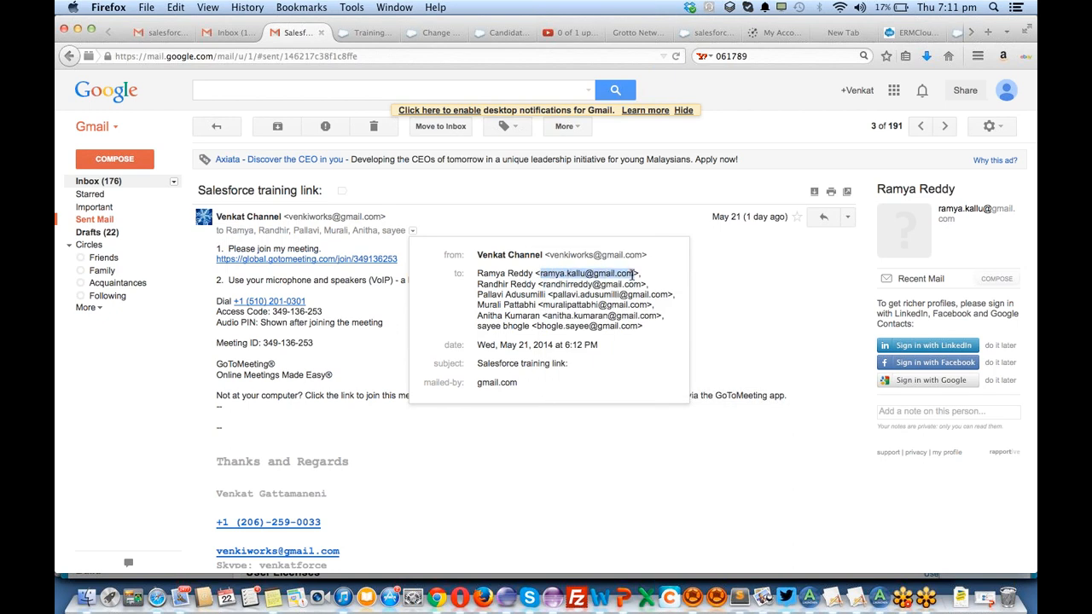
key(super+c)
key(super+Tab)
key(super+Tab)
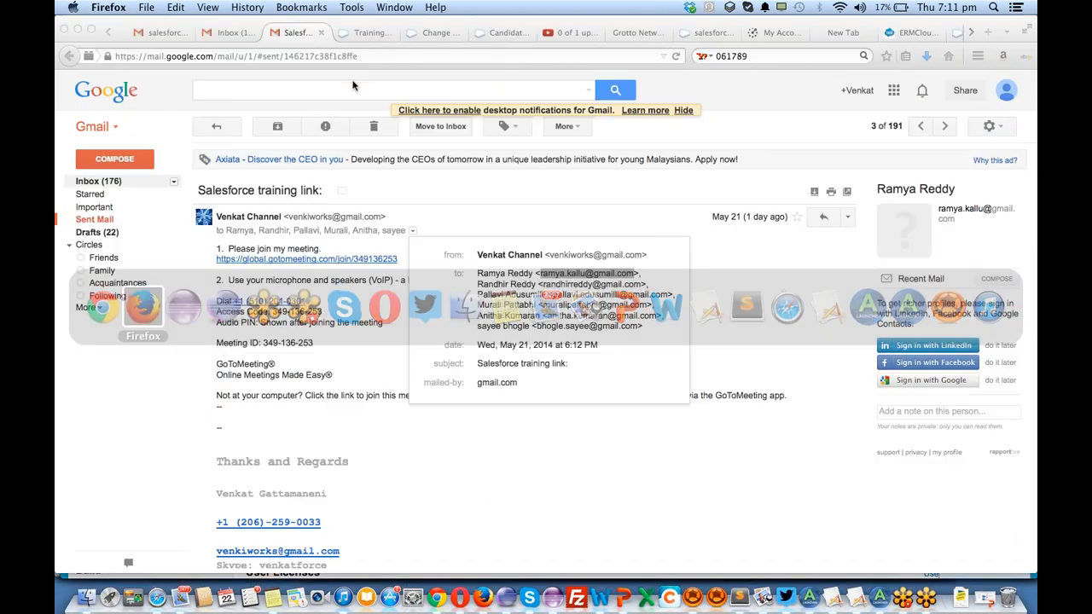
- Start a new user with the copied Gmail address as email, plus the trainee's last name and alias
click(435, 33)
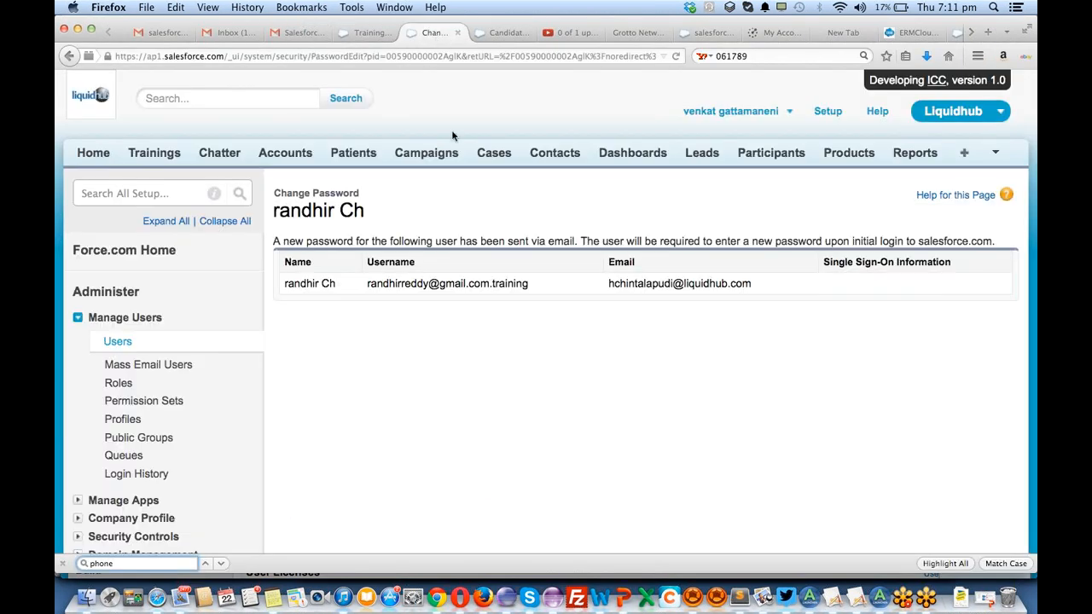
click(119, 343)
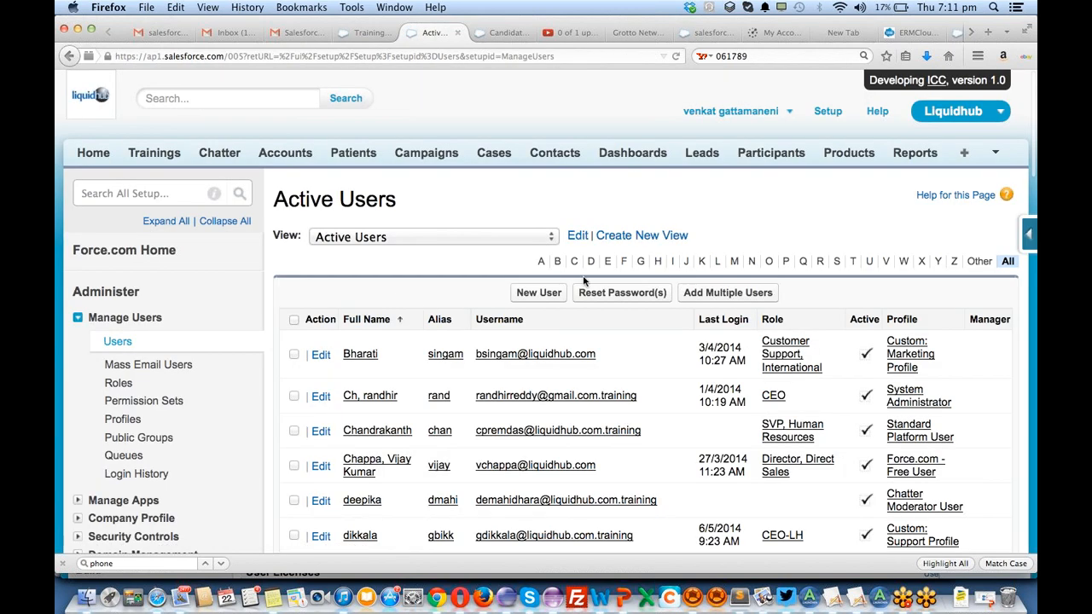
click(549, 294)
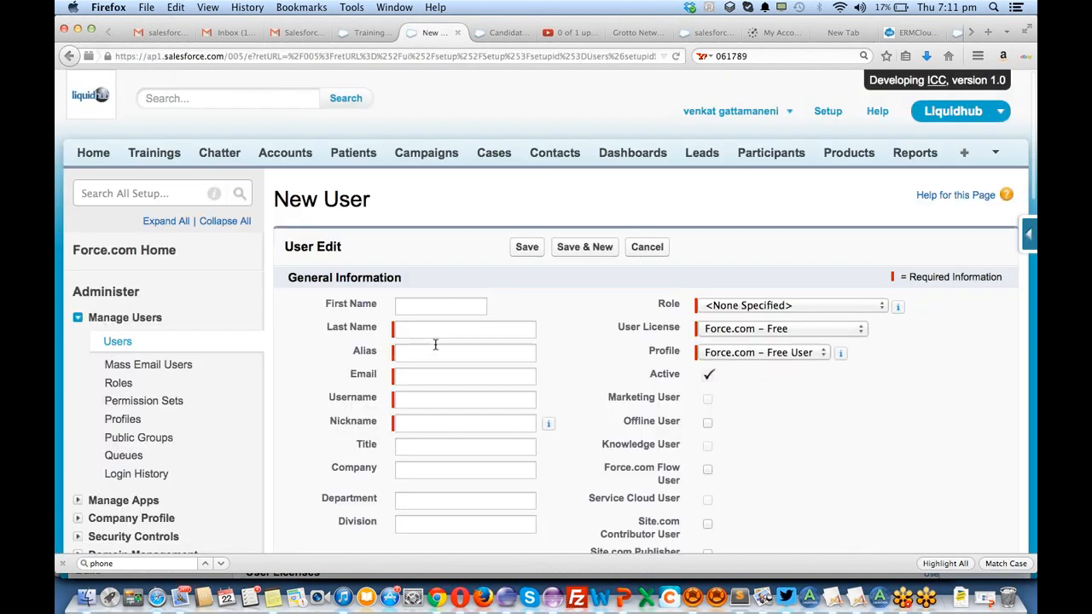
click(437, 376)
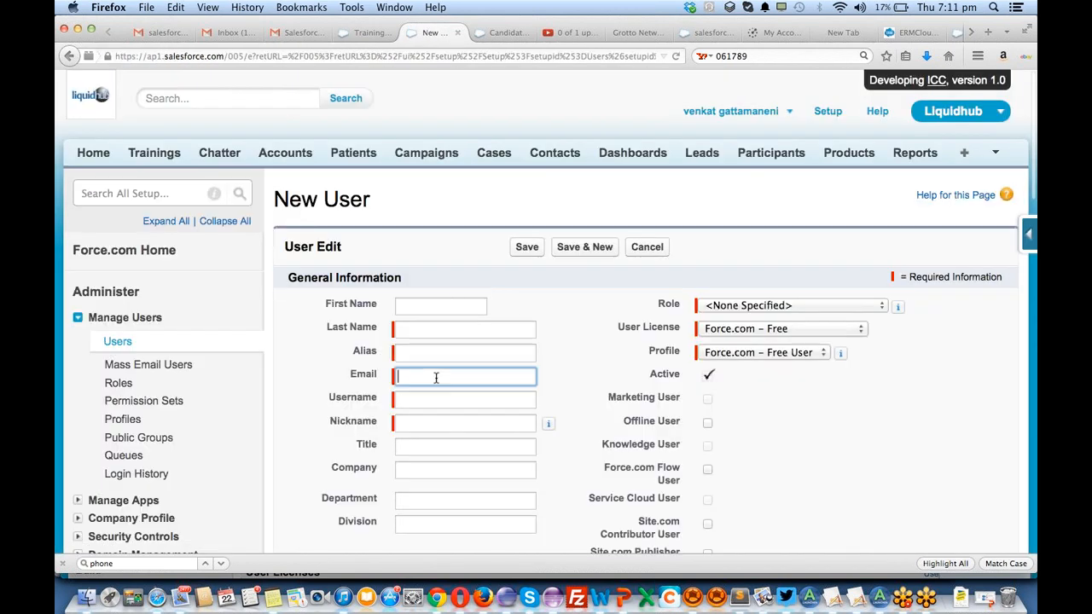
key(super+v)
click(442, 401)
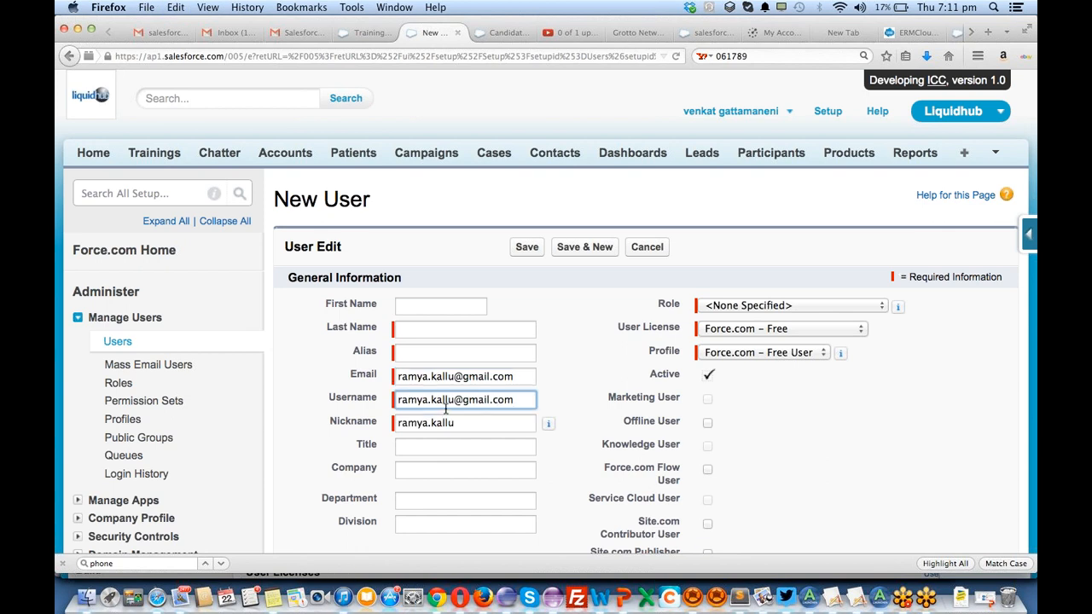
click(429, 332)
text(e)
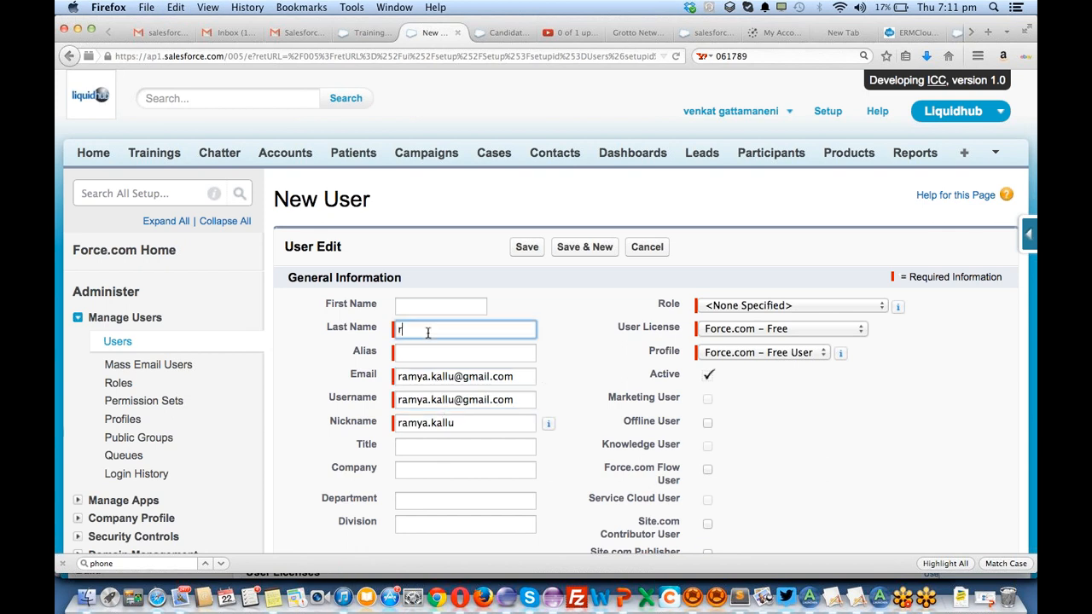
text(amu)
text(ya)
key(Tab)
text(ramys)
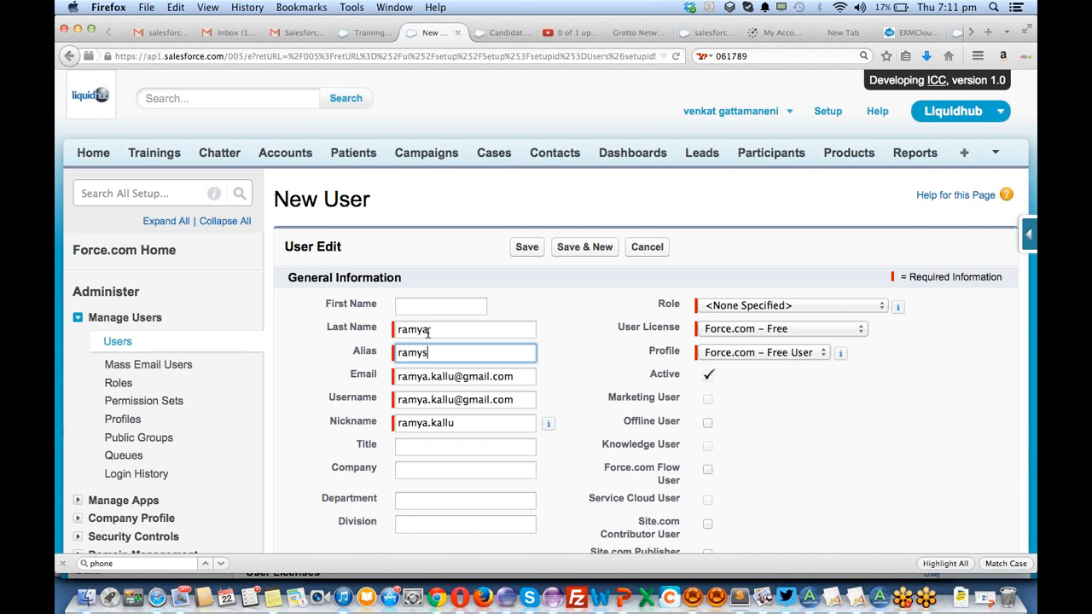
key(BackSpace)
text(a)
- Give the new user a Salesforce licence, System Administrator profile and SVP, Customer Service & Support role, then save
scroll(546, 399, down, 3)
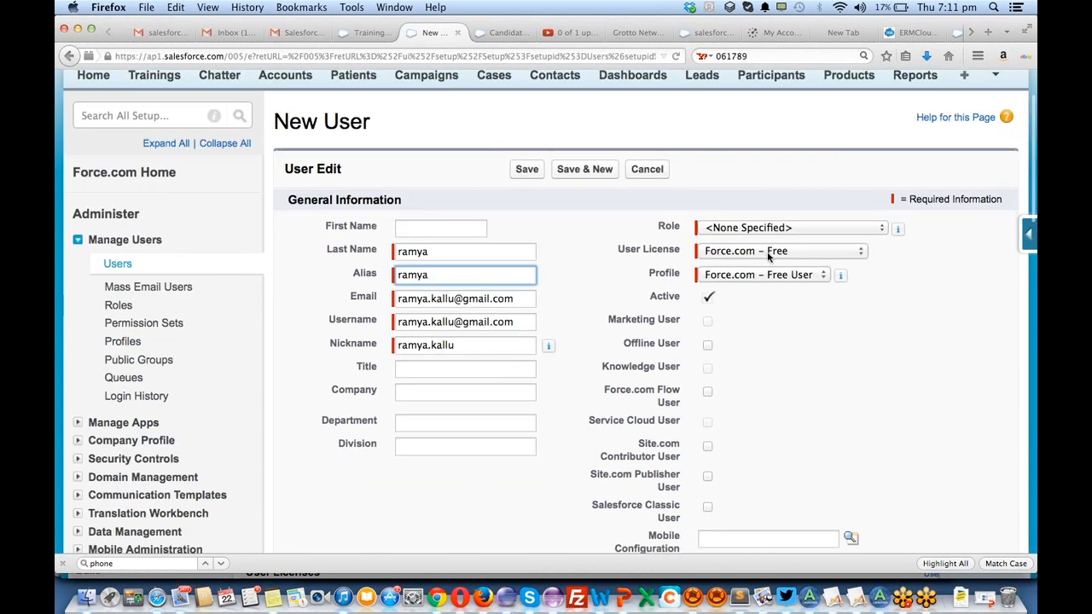
click(769, 251)
click(752, 351)
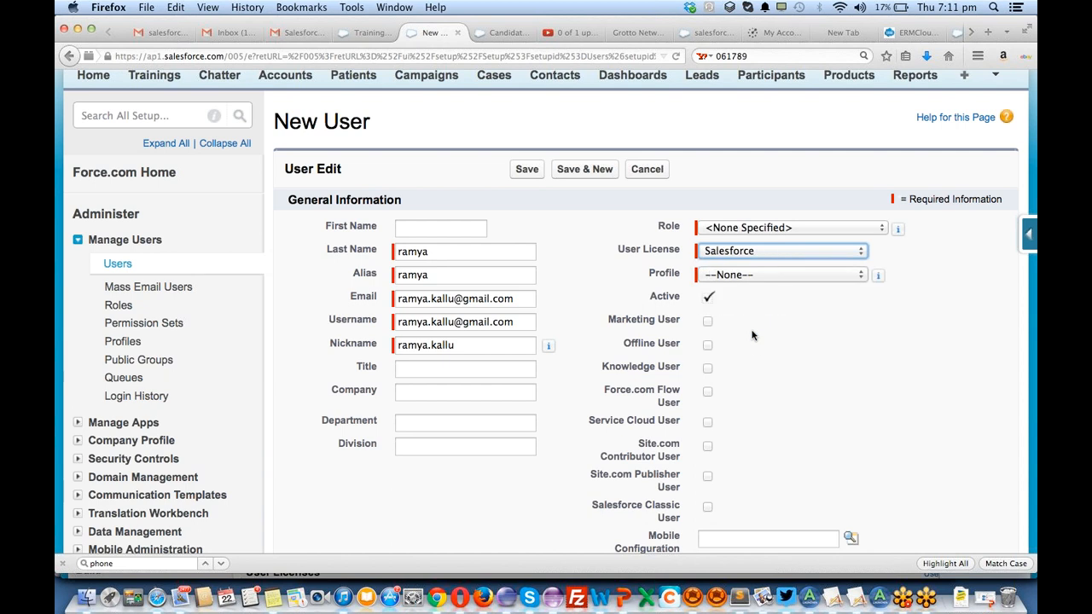
click(737, 275)
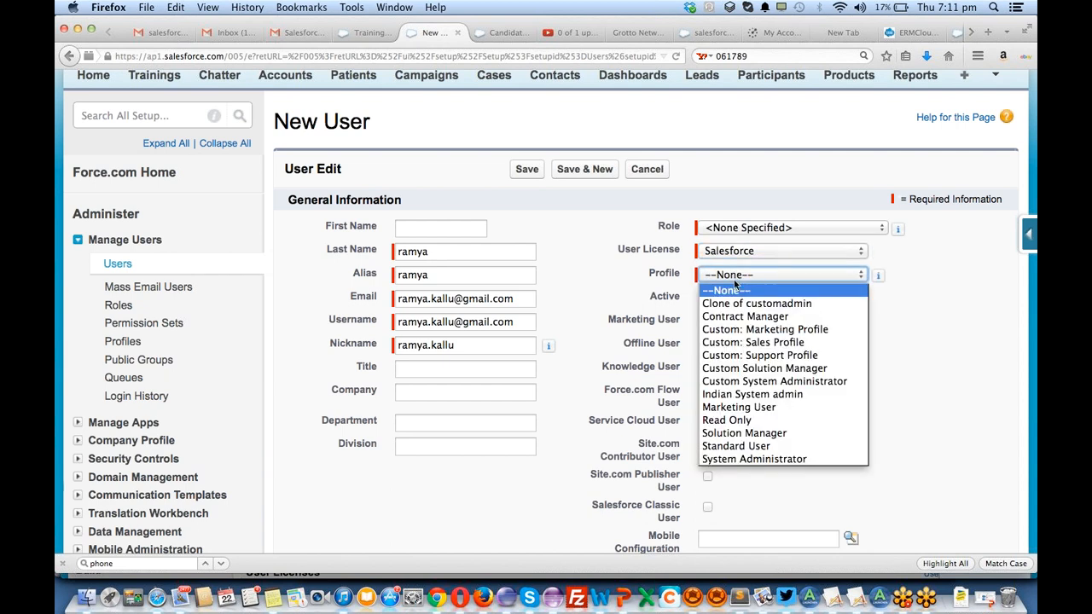
click(760, 461)
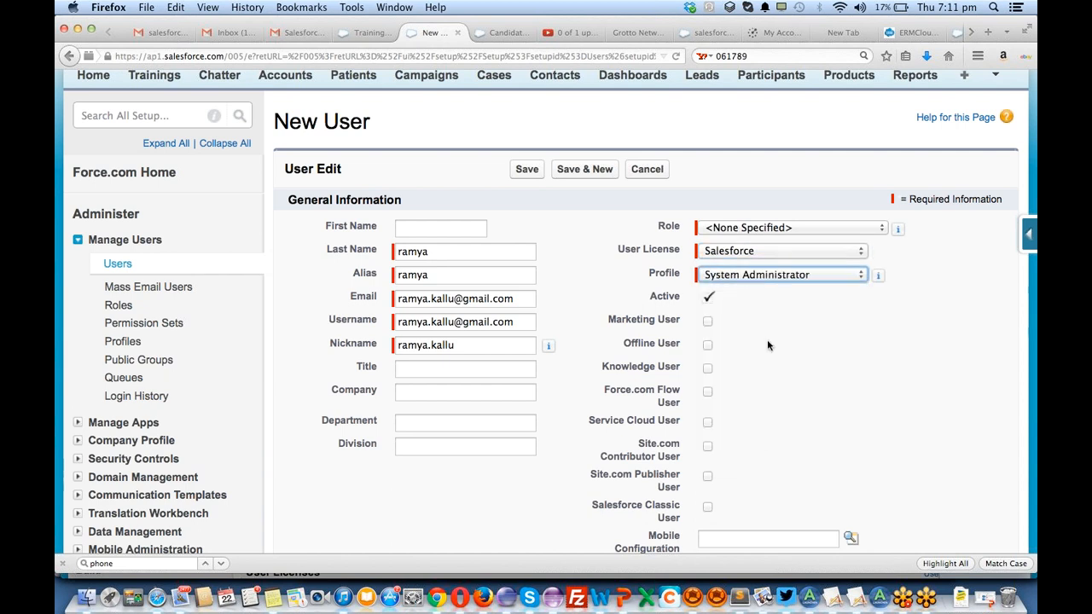
click(742, 232)
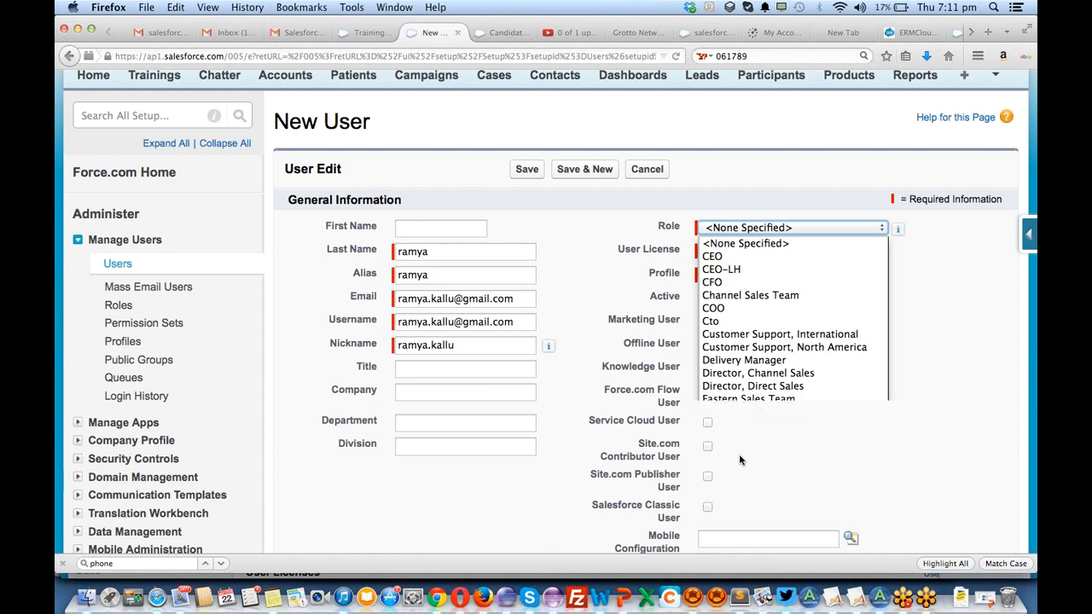
click(739, 454)
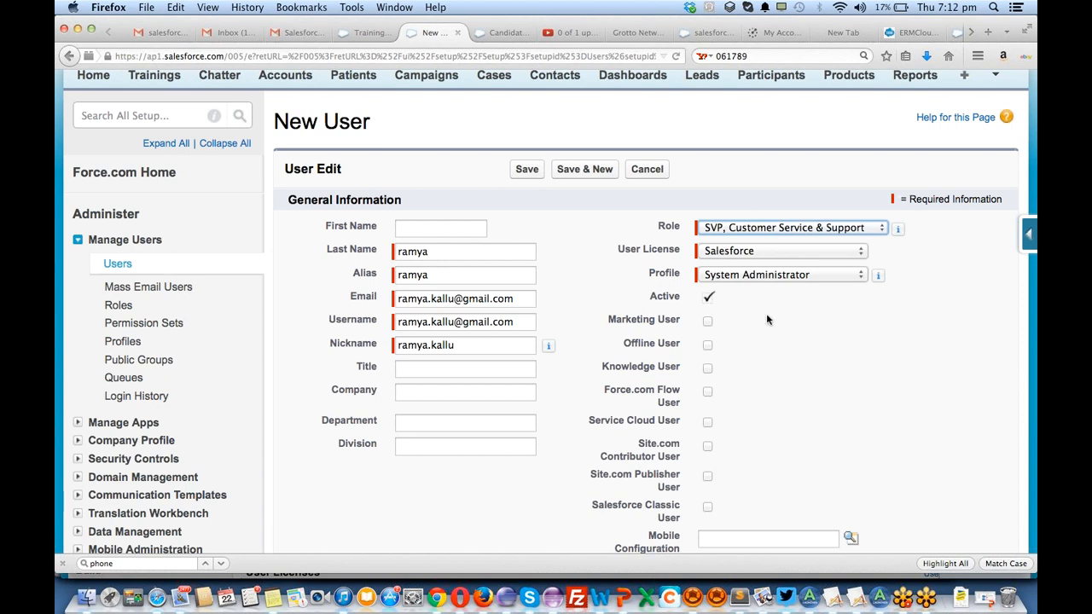
scroll(629, 319, down, 1)
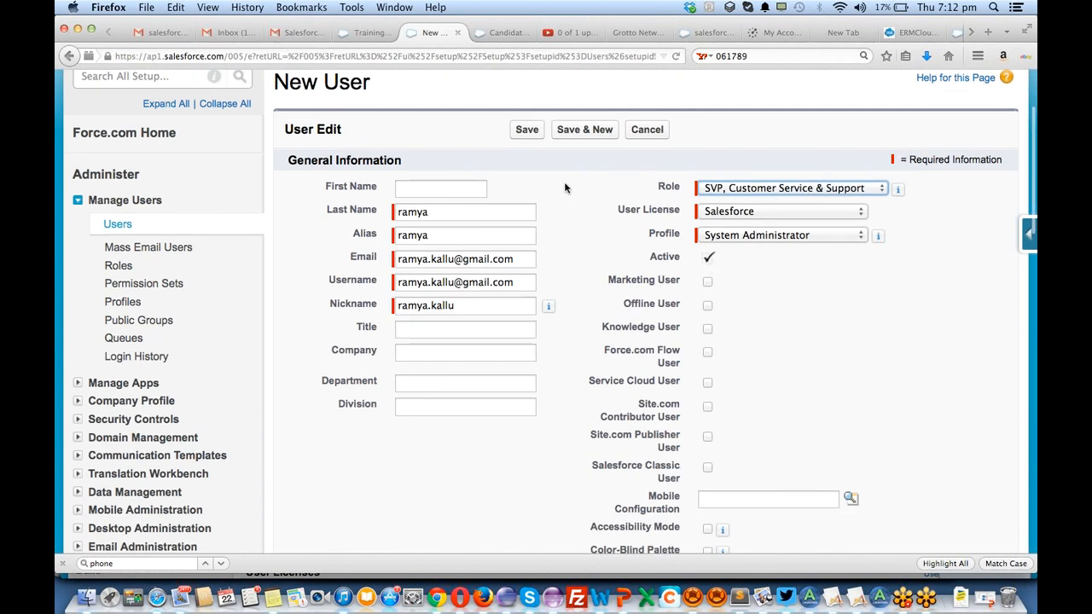
click(527, 132)
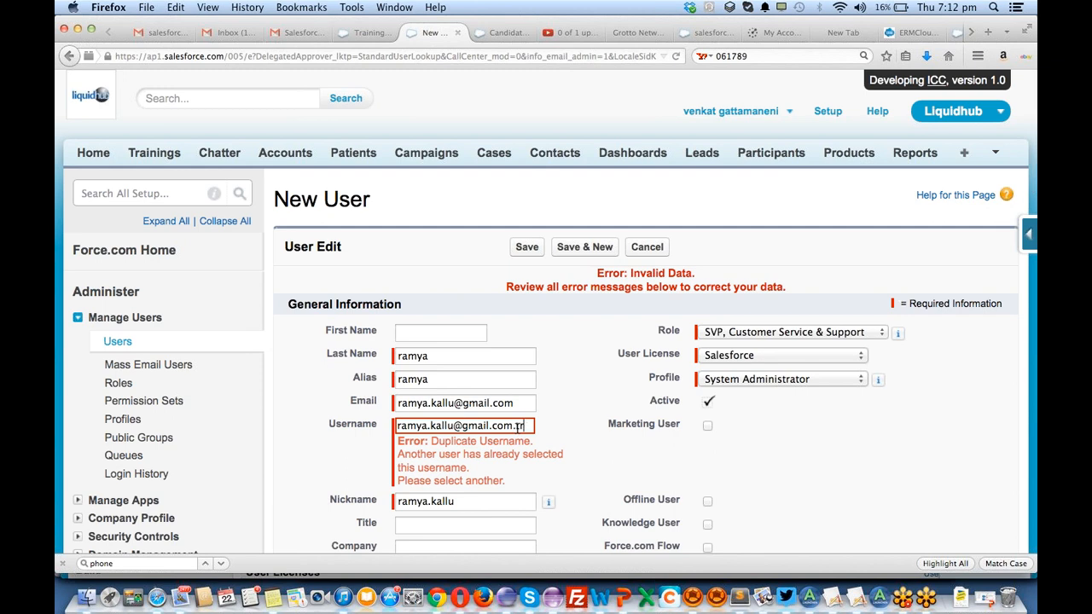
- Complete the username's '.training' ending, save, and reset the new user's password
text(ning)
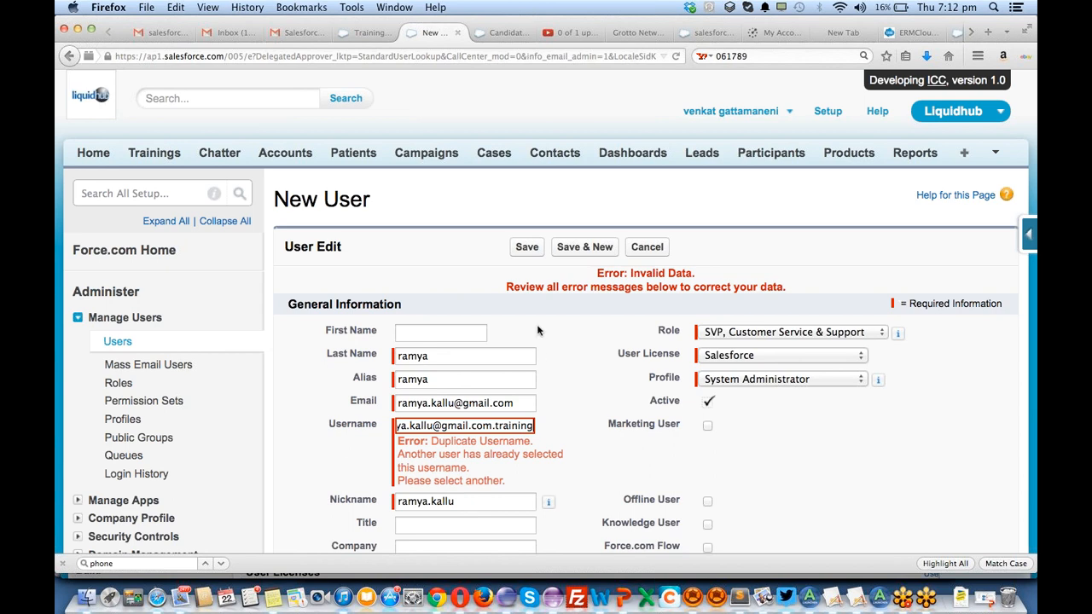
click(522, 248)
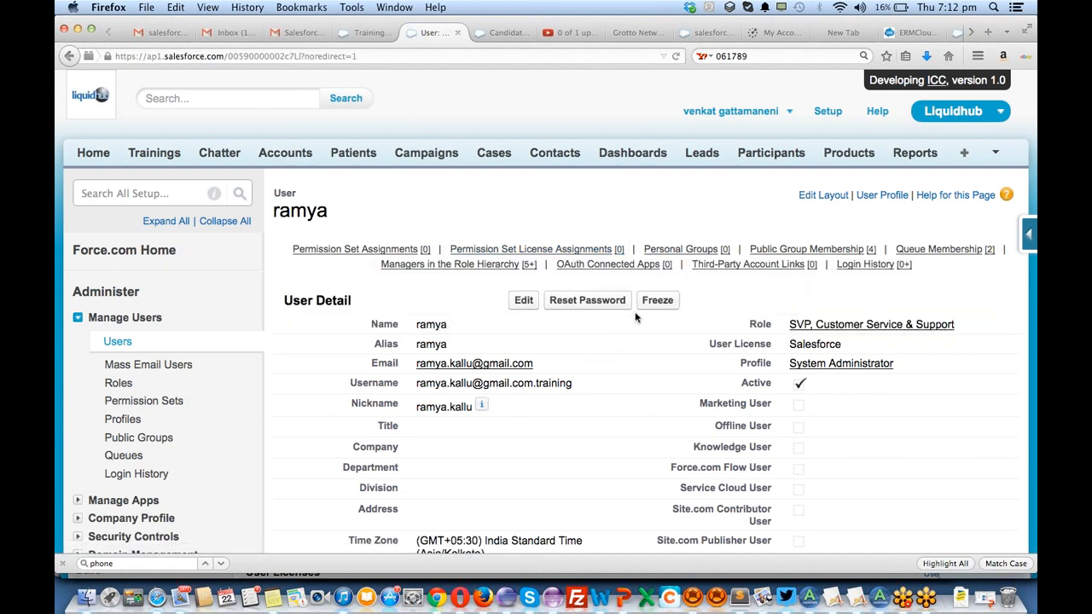
click(613, 305)
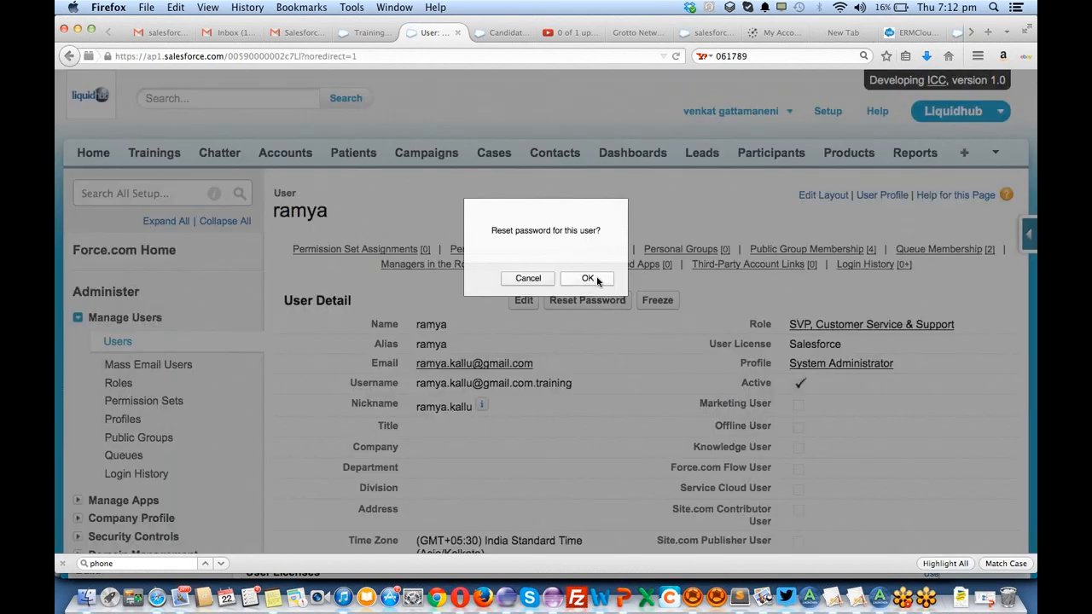
click(596, 276)
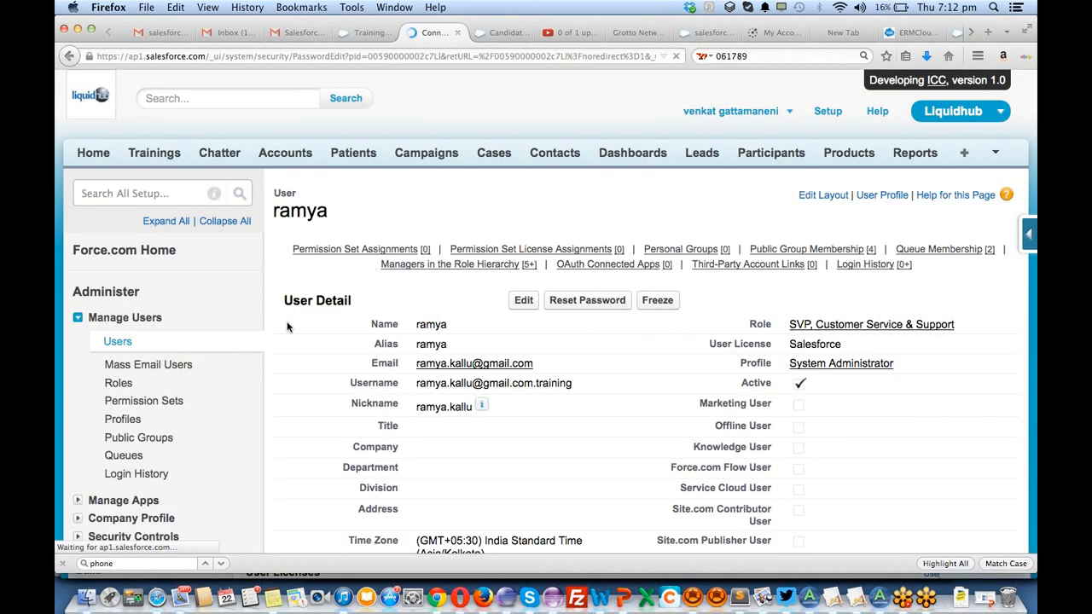
click(120, 344)
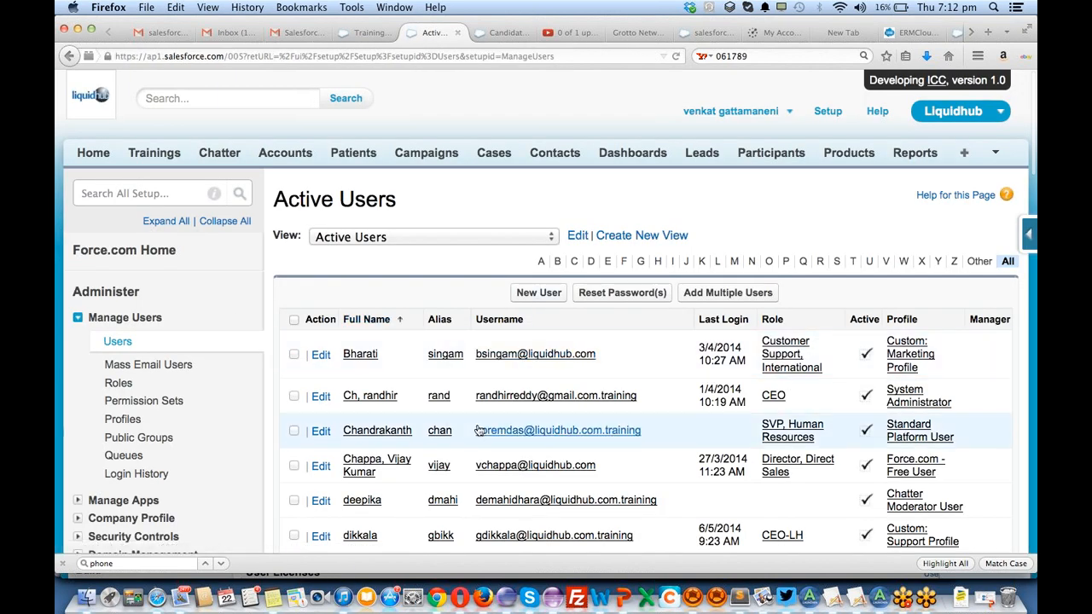
- Copy the next recipient's Gmail address from the training email, then return to the Active Users list
scroll(479, 430, down, 1)
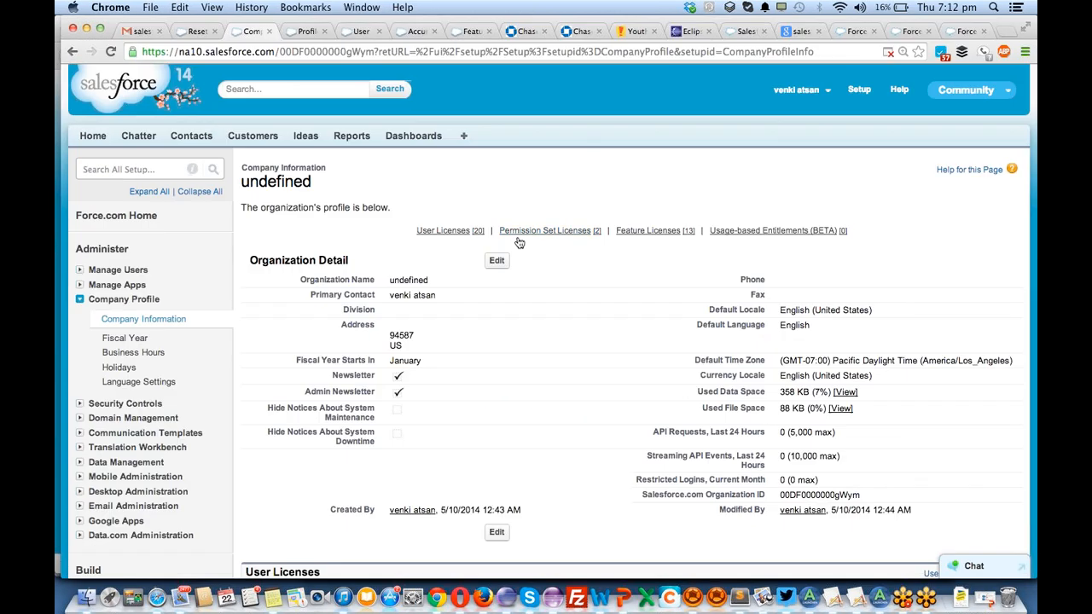
key(super+Tab)
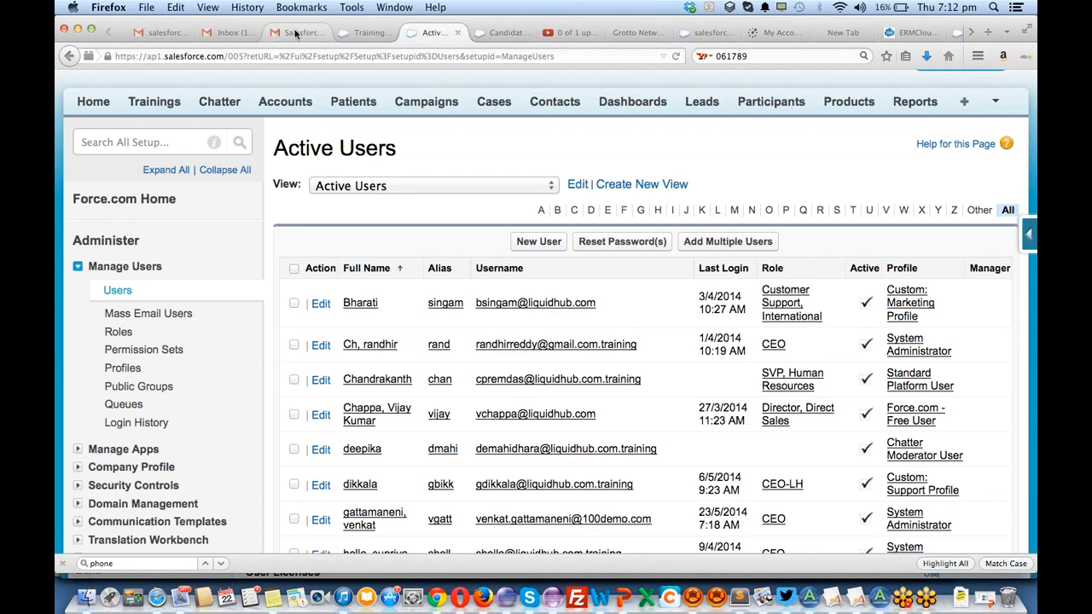
click(295, 32)
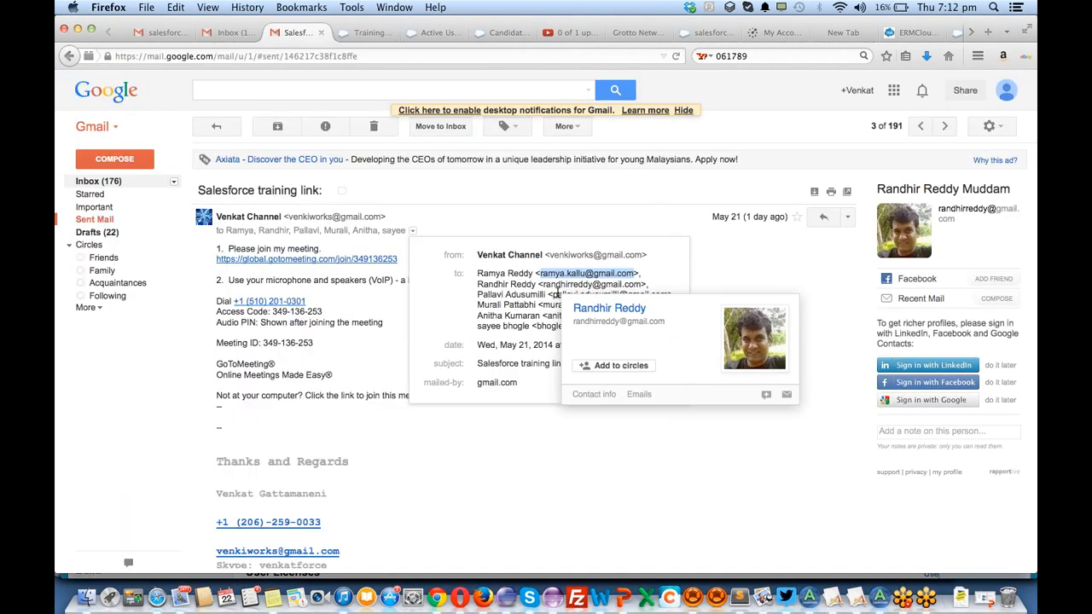
mouse_move(555, 295)
drag(553, 295, 664, 293)
key(super+c)
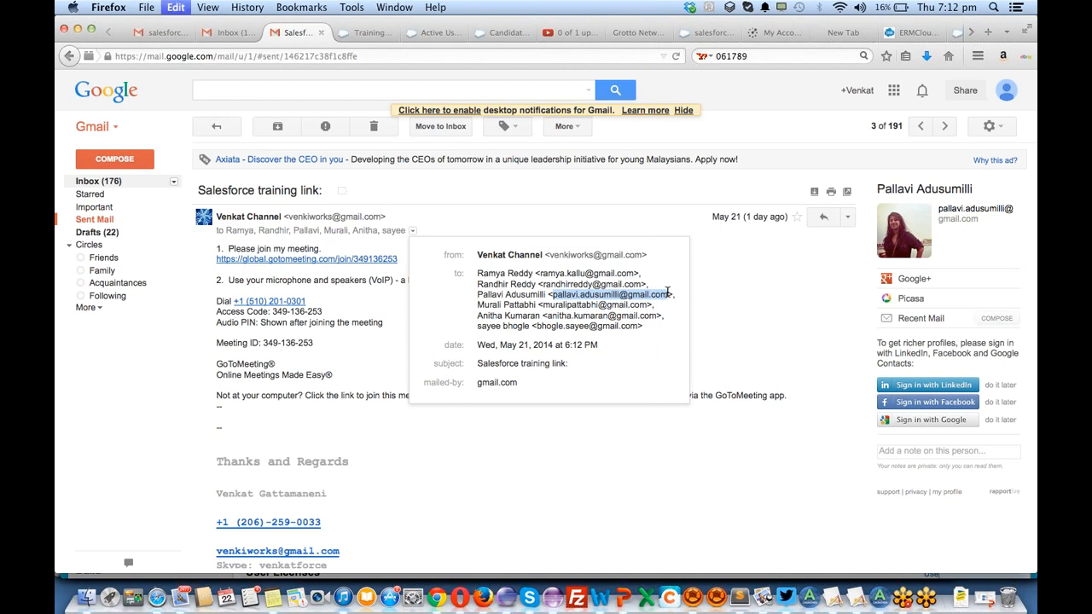
key(super+Tab)
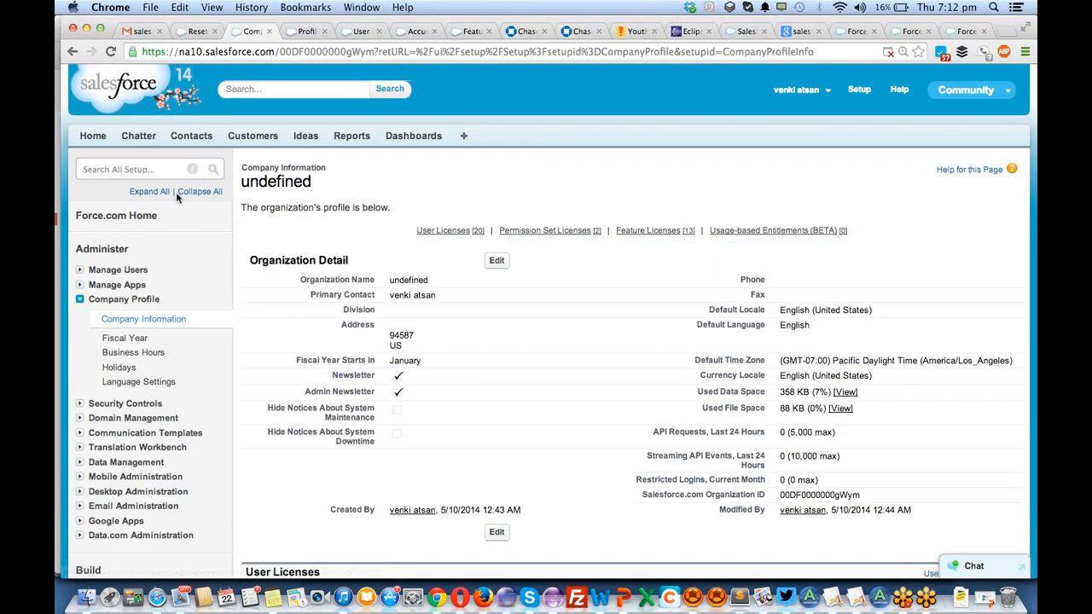
key(super+Tab)
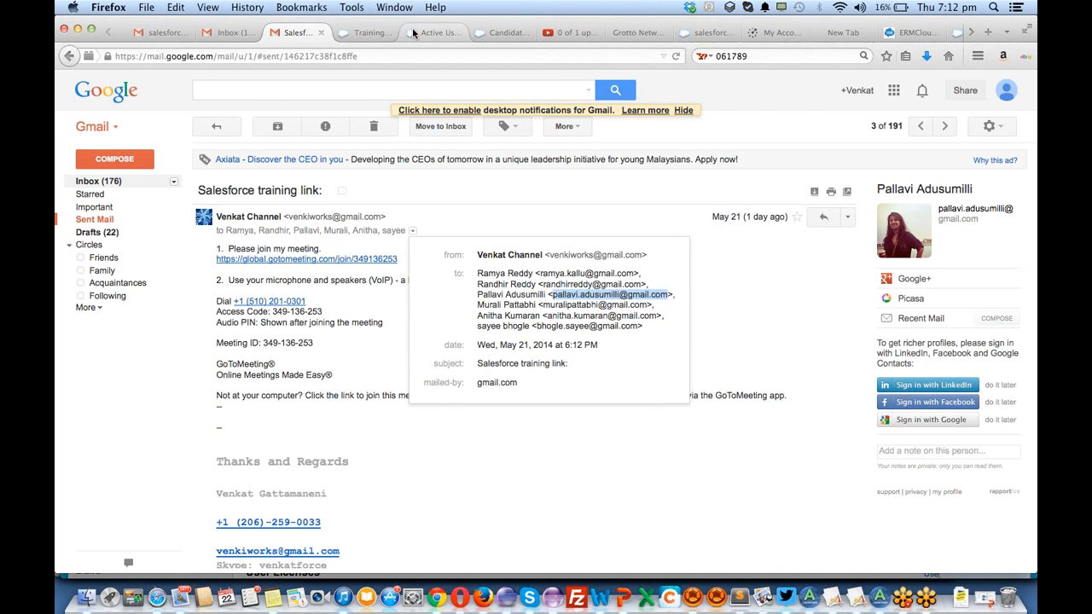
click(412, 28)
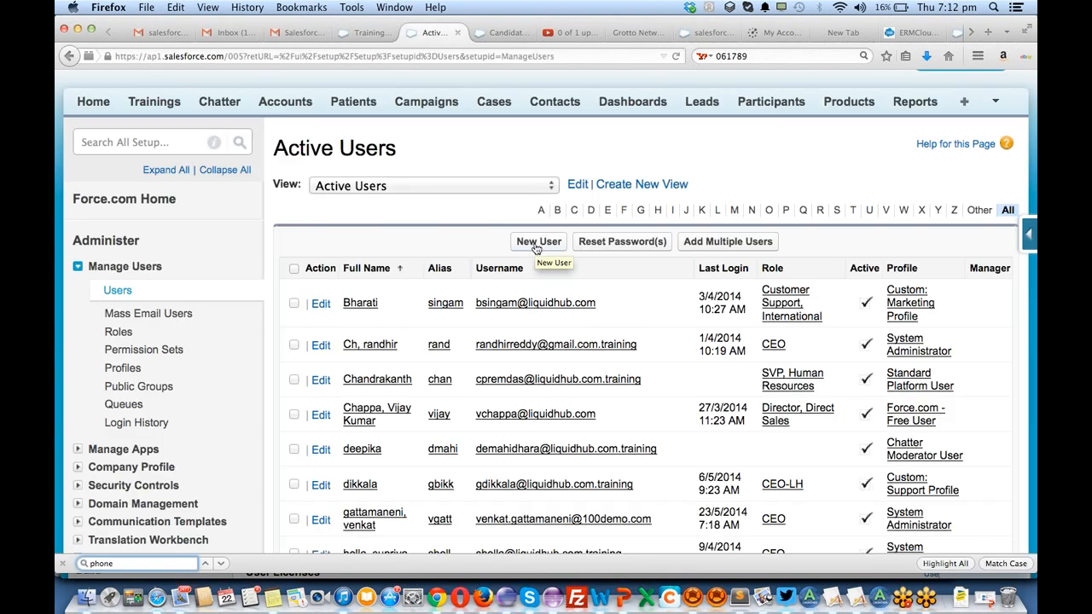
scroll(625, 410, down, 1)
scroll(625, 410, down, 1)
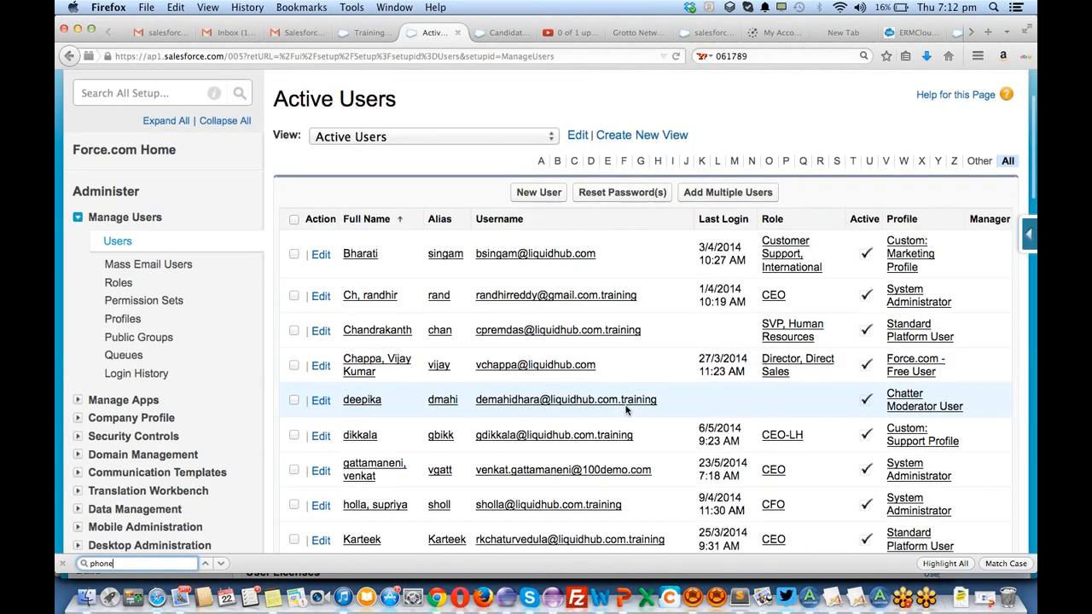
scroll(627, 410, down, 5)
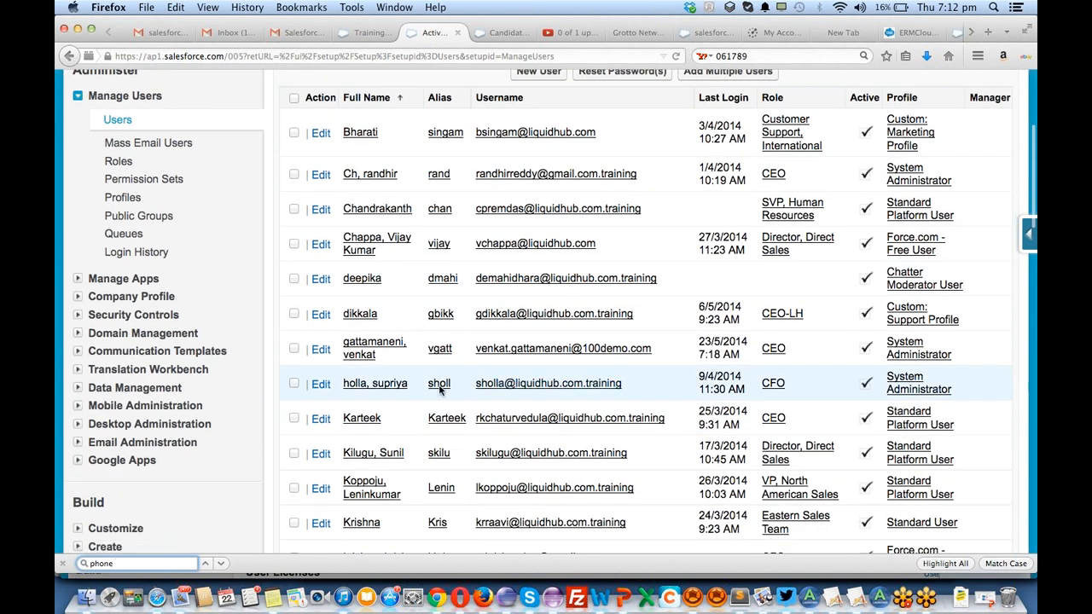
- Edit the CFO user: paste the Gmail address as email, and as username with '.training' appended
click(320, 385)
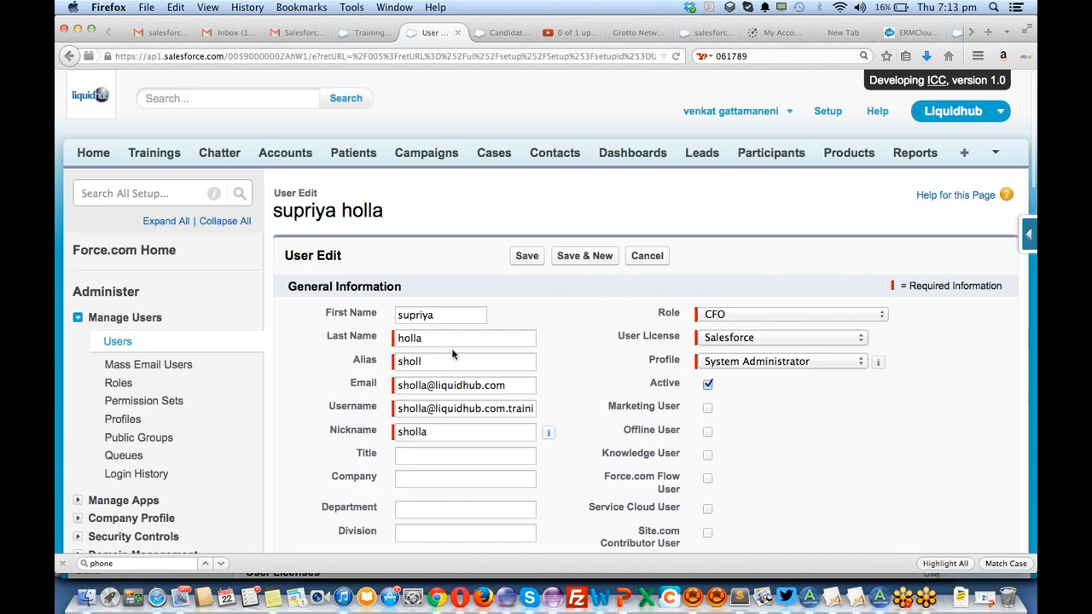
click(486, 385)
key(super+a)
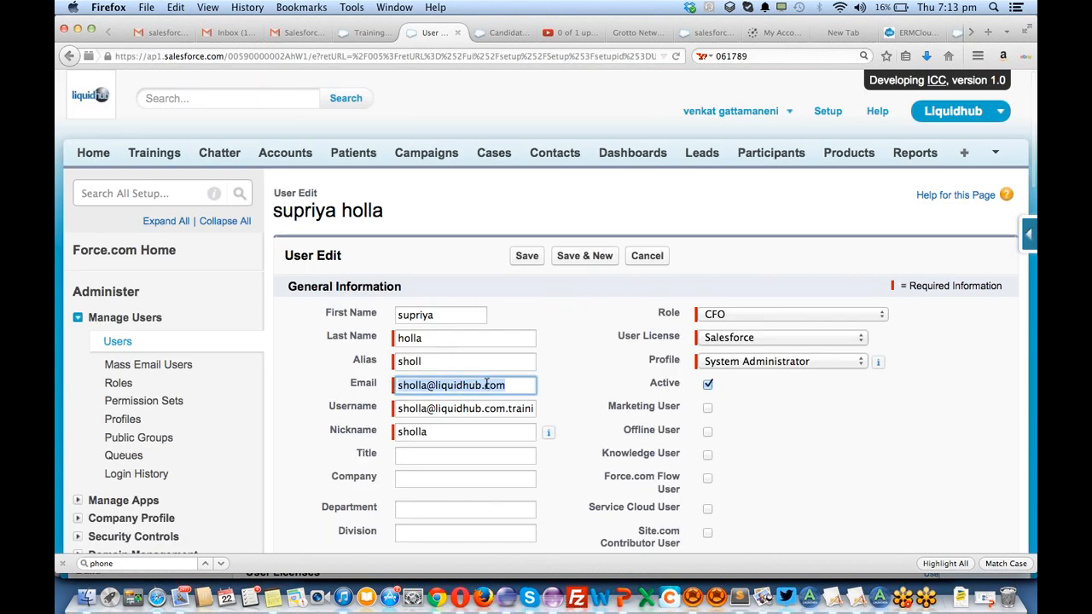
key(super+v)
key(Tab)
key(super+v)
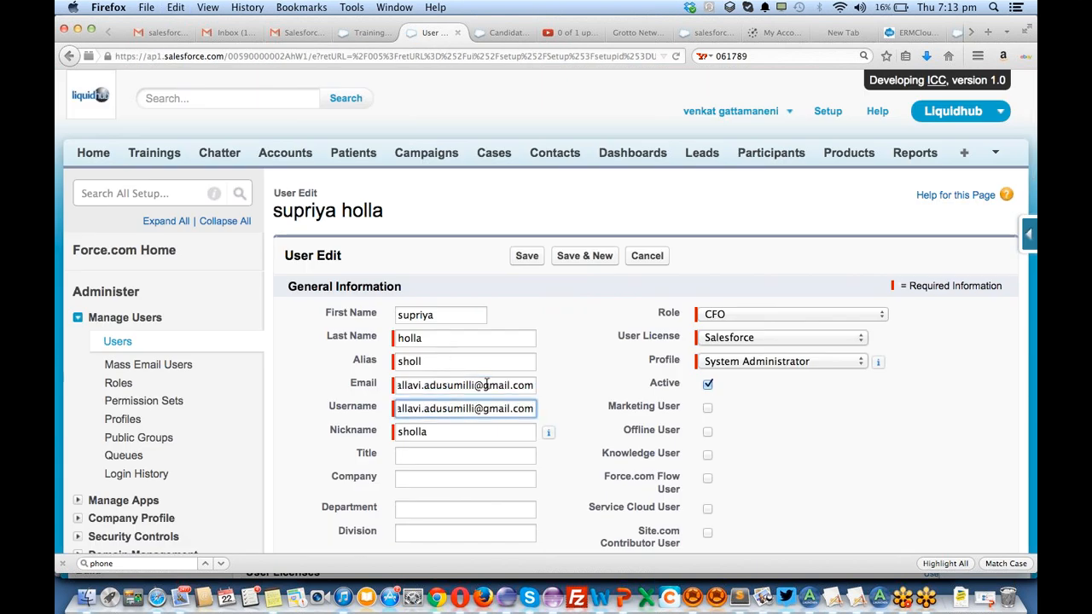
text(.training)
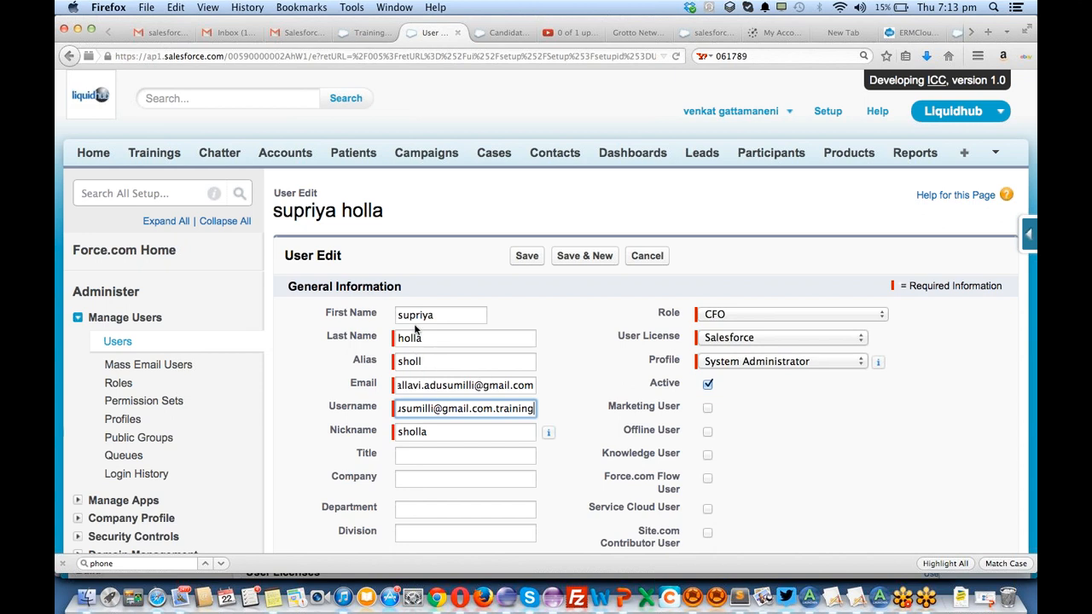
- Replace the first name, last name and alias with the trainee's name
click(408, 384)
double_click(408, 385)
click(417, 314)
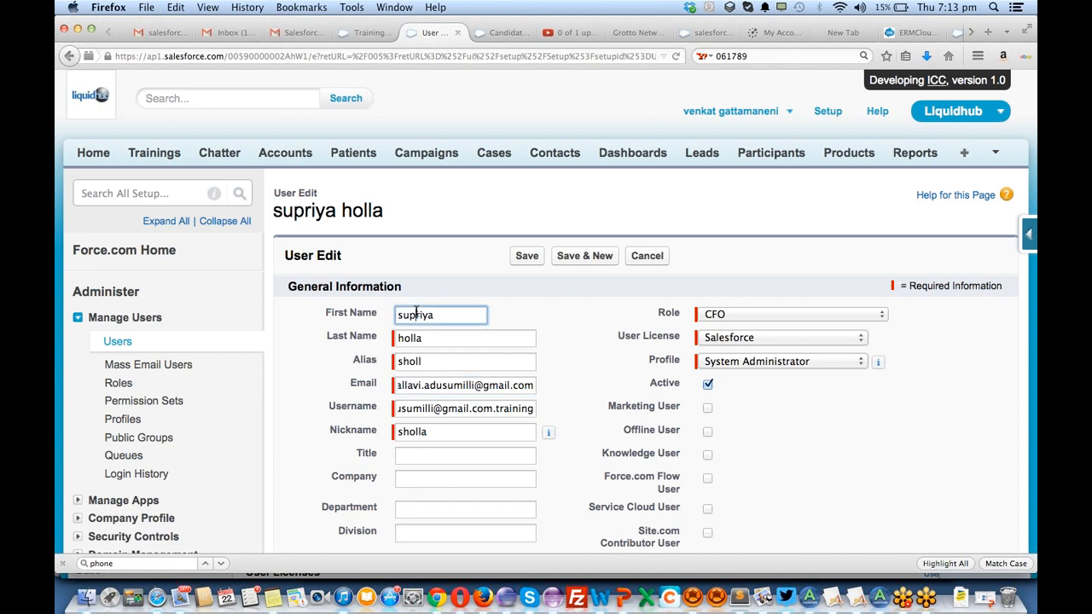
double_click(416, 314)
key(super+v)
key(Tab)
key(super+v)
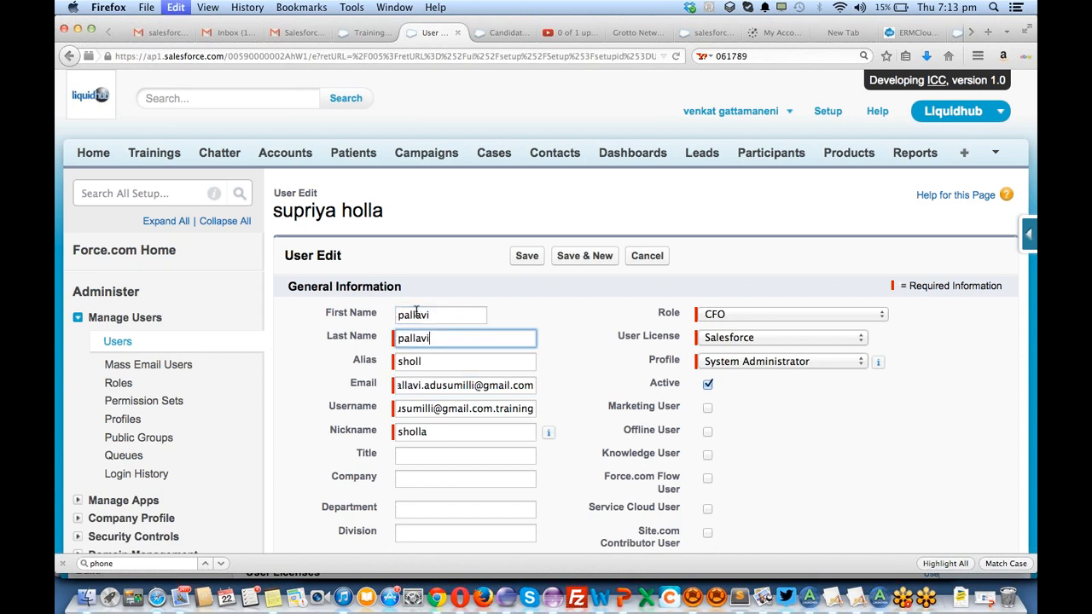
key(Tab)
key(super+v)
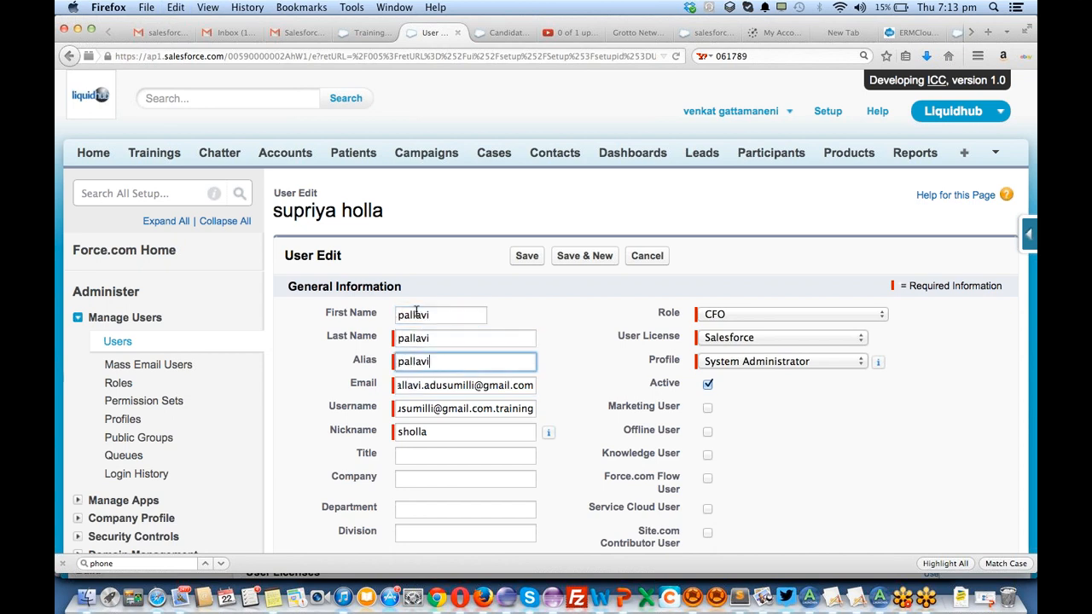
- Put the trainee's name in Nickname and save, confirming the email change
double_click(440, 430)
key(super+v)
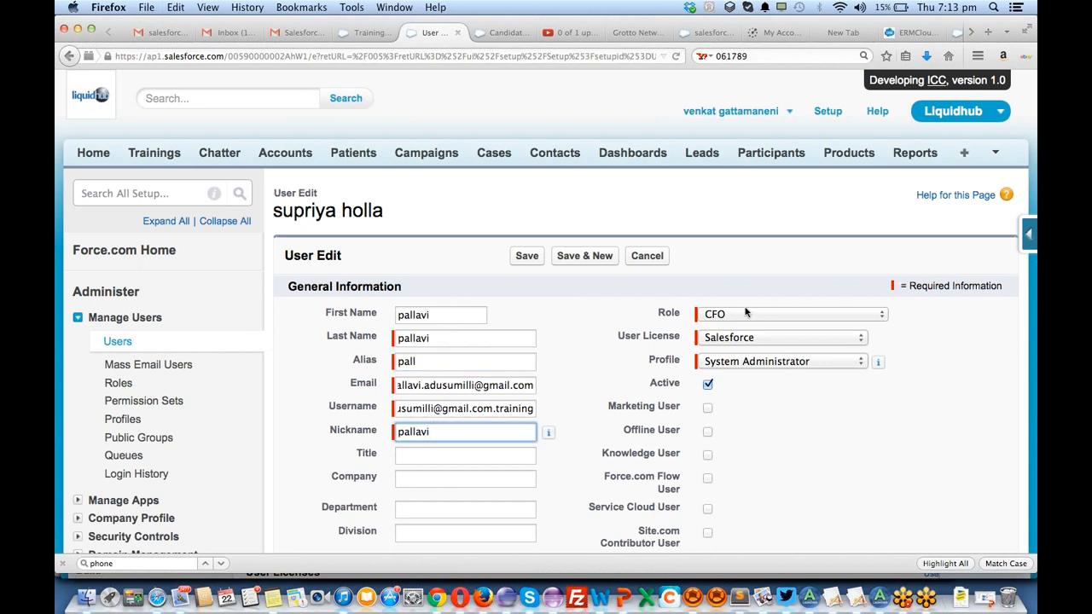
click(527, 257)
click(714, 283)
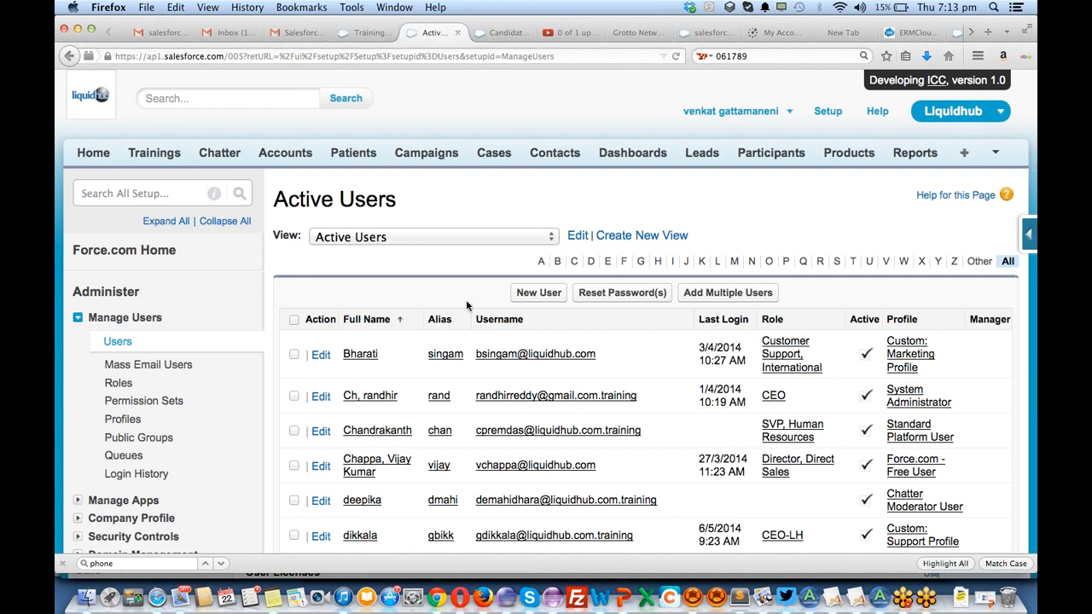
- Copy another recipient's Gmail address from the training email and go back to Active Users
key(super+Tab)
key(super+Tab)
key(super+Tab)
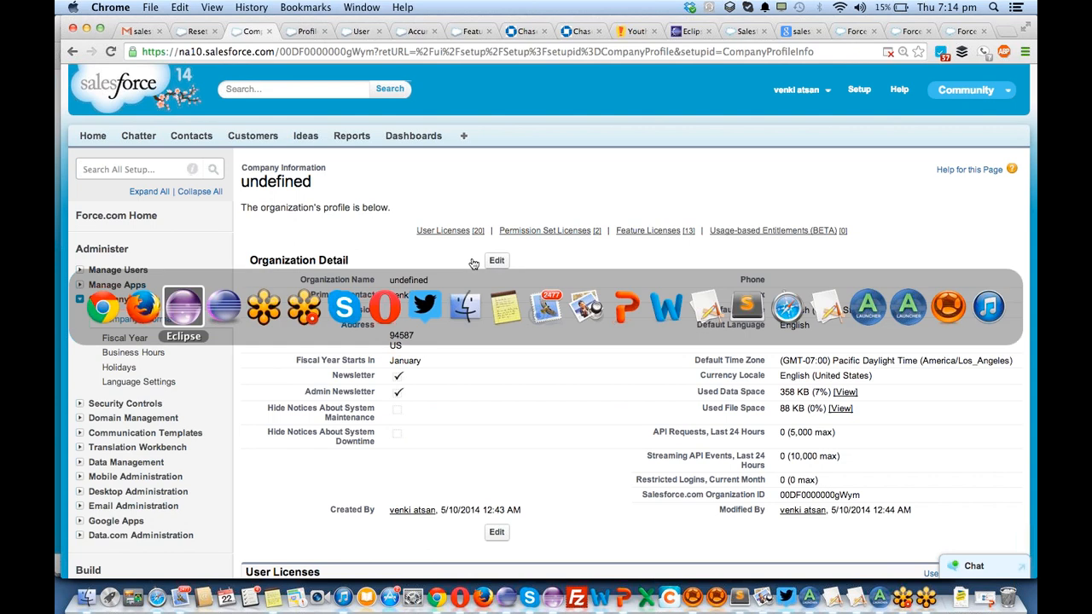
key(super+Tab)
key(super+Tab)
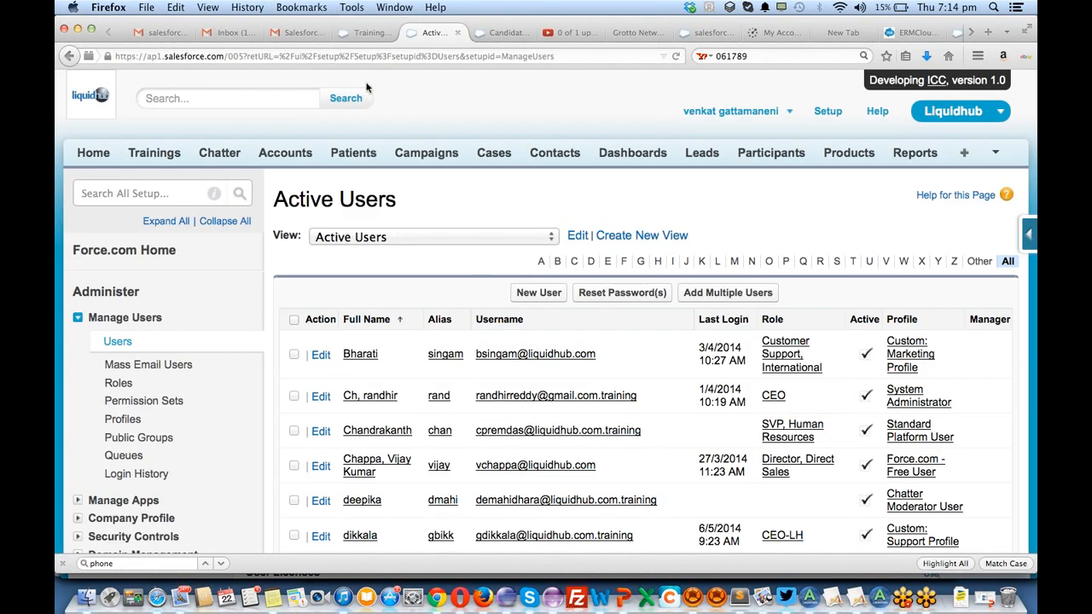
click(298, 33)
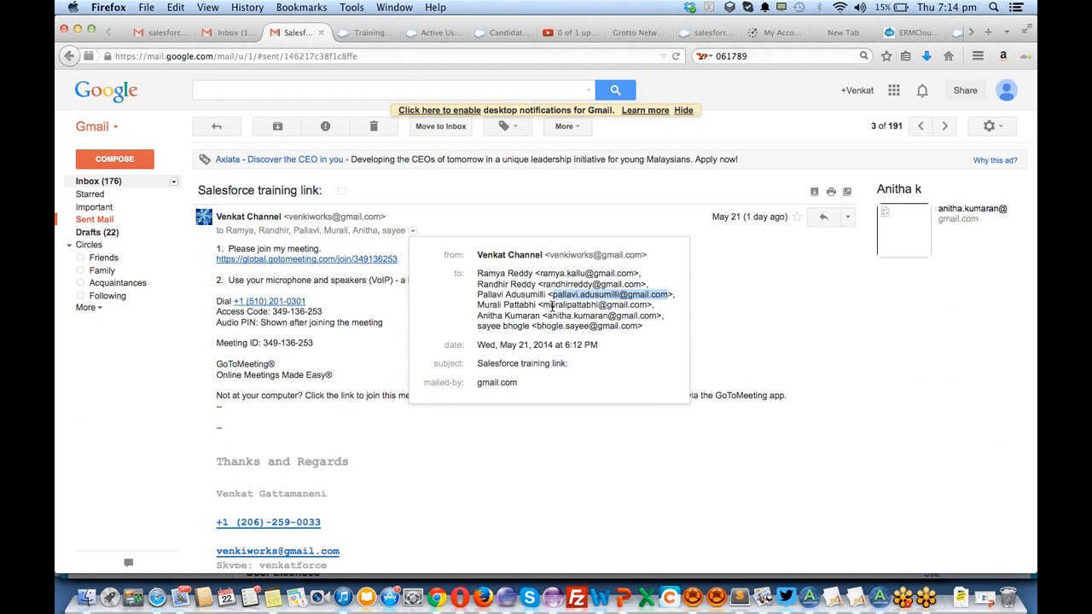
mouse_move(545, 306)
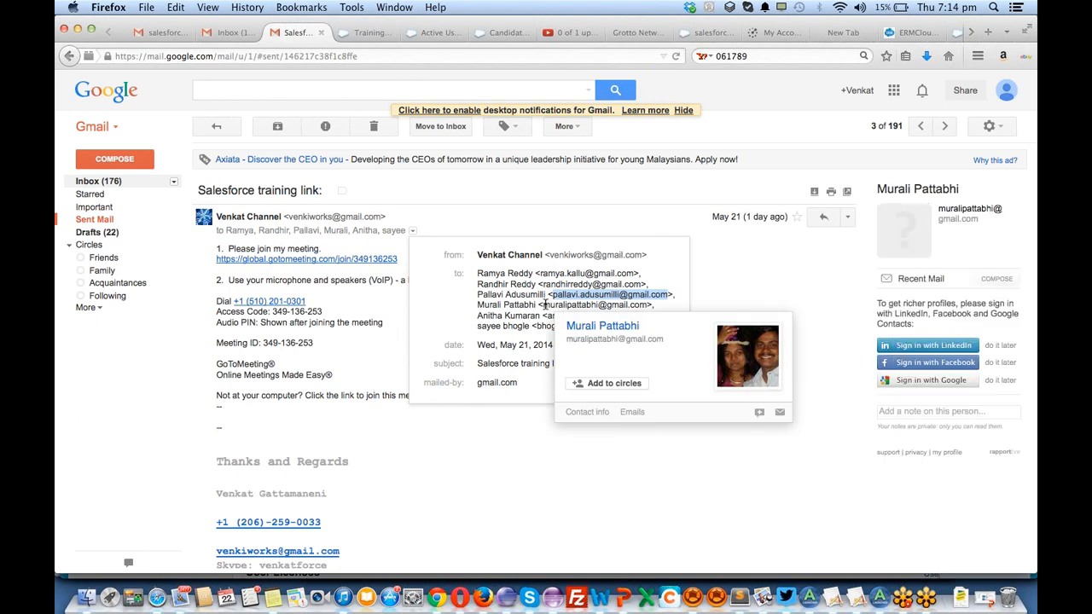
drag(545, 304, 651, 306)
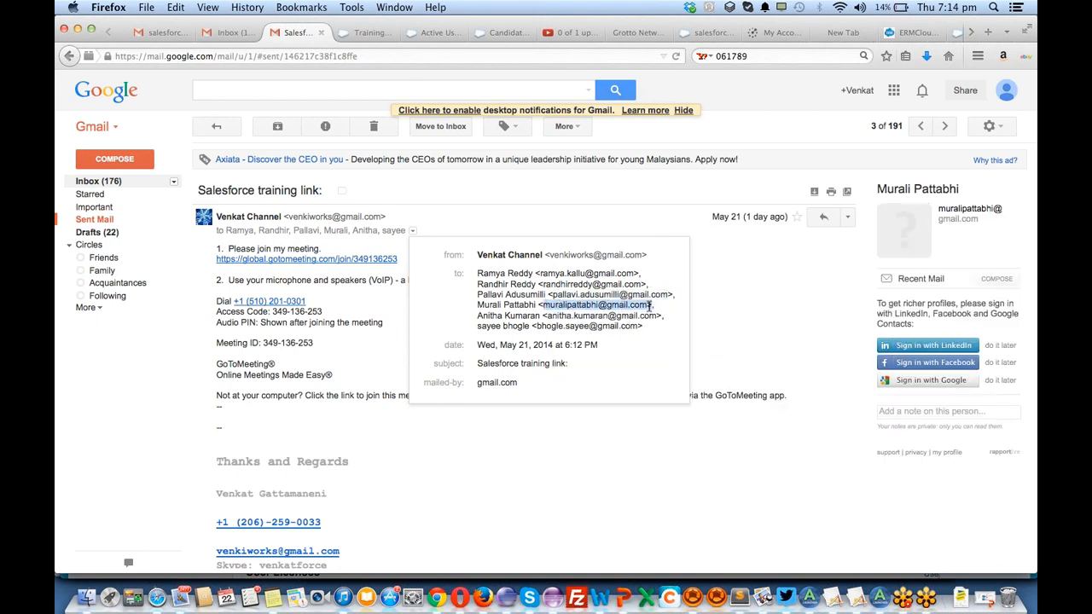
key(super+c)
key(super+Tab)
key(super+Tab)
key(super+Tab)
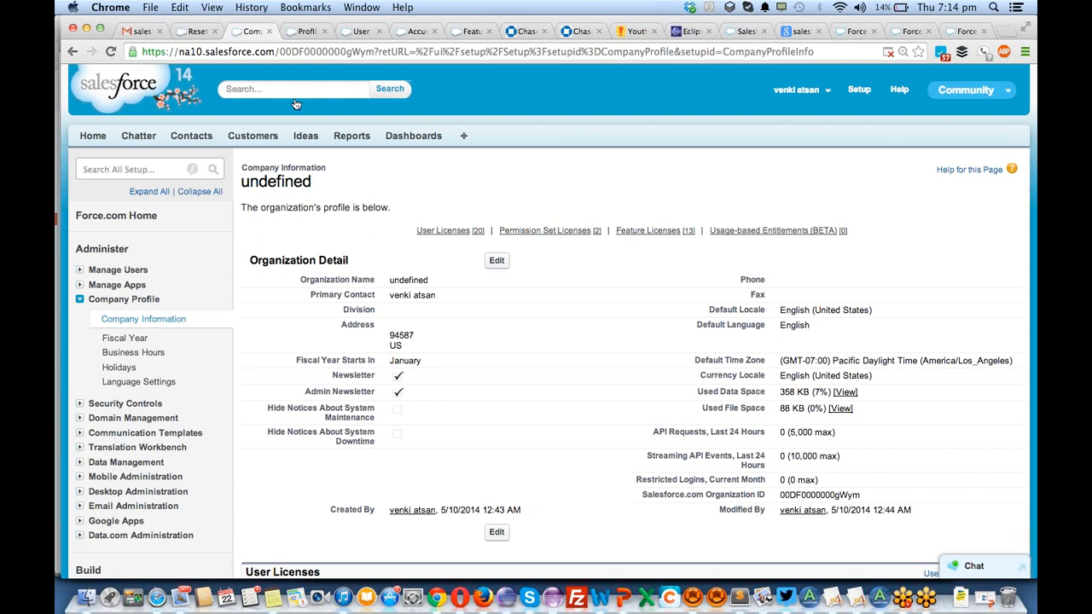
key(super+Tab)
key(super+Tab)
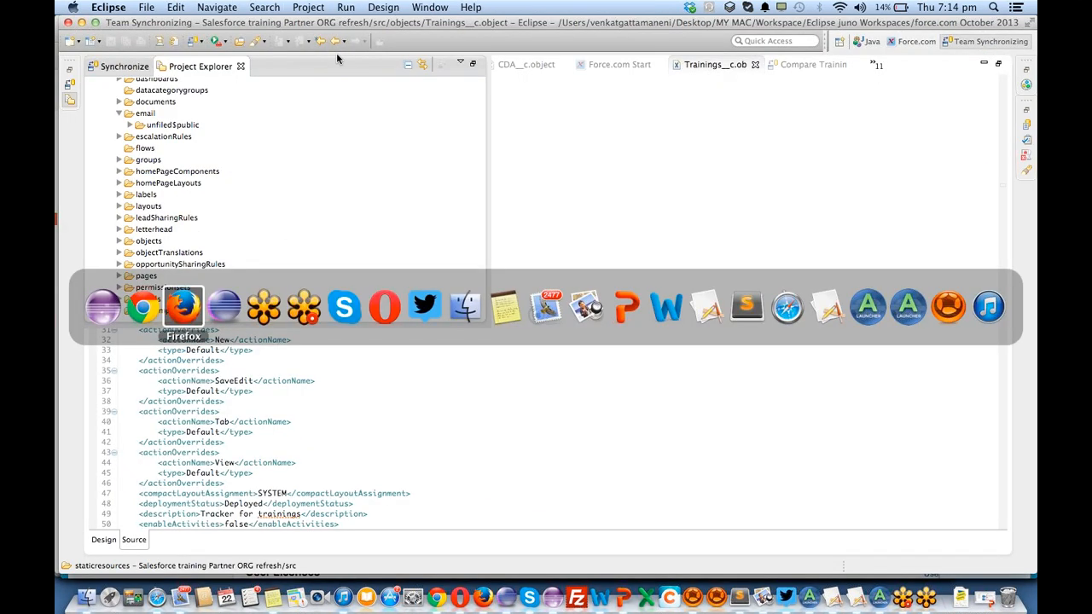
click(442, 32)
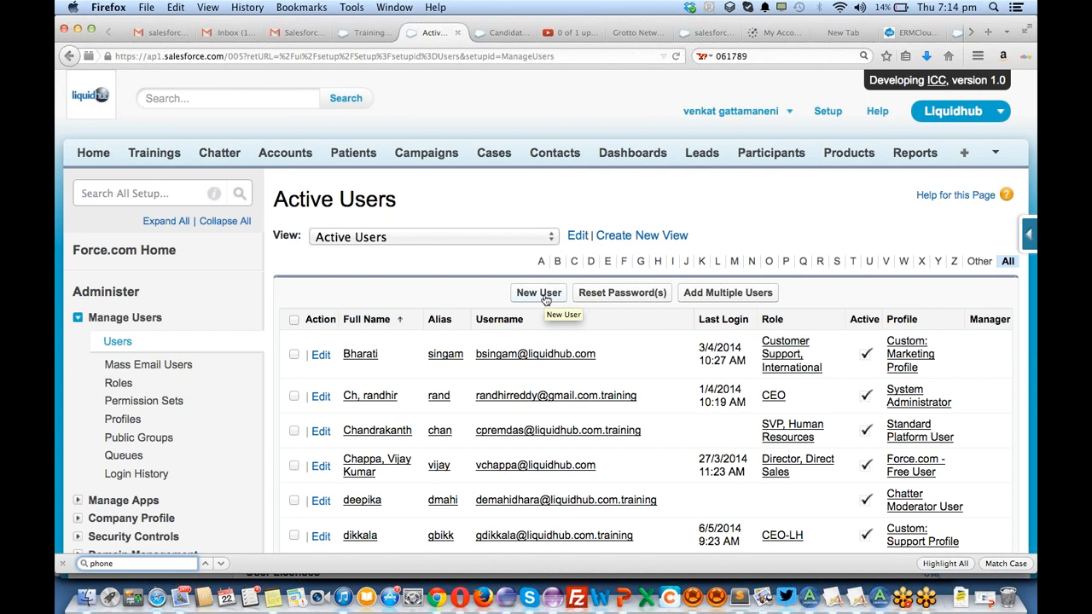
scroll(620, 322, down, 10)
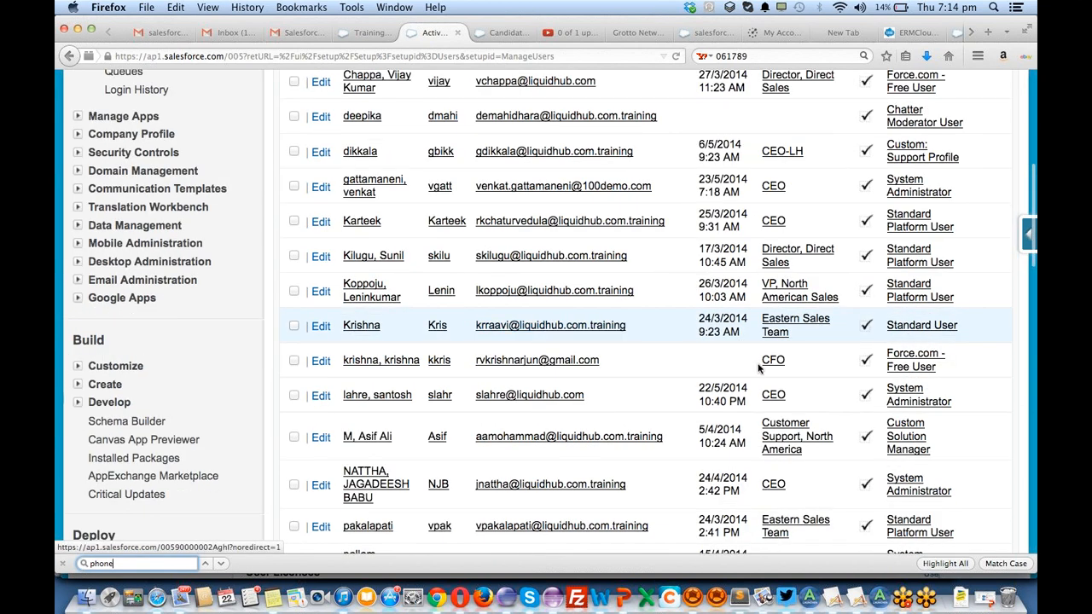
- Edit the next user, pasting the Gmail address as email and as username with a '.training' suffix
click(322, 396)
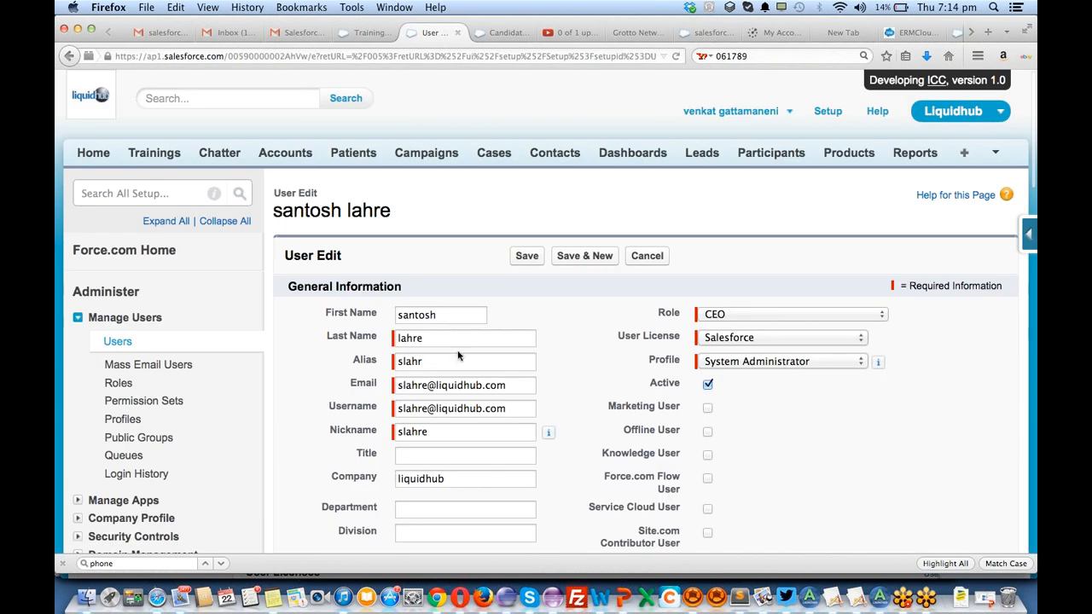
click(463, 383)
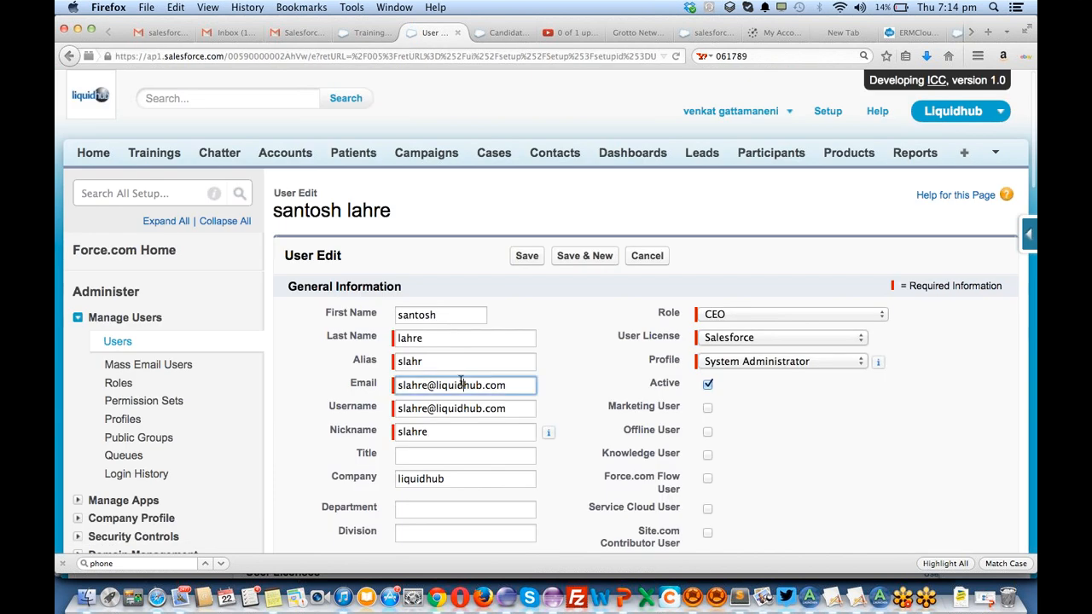
key(super+a)
key(super+v)
key(Tab)
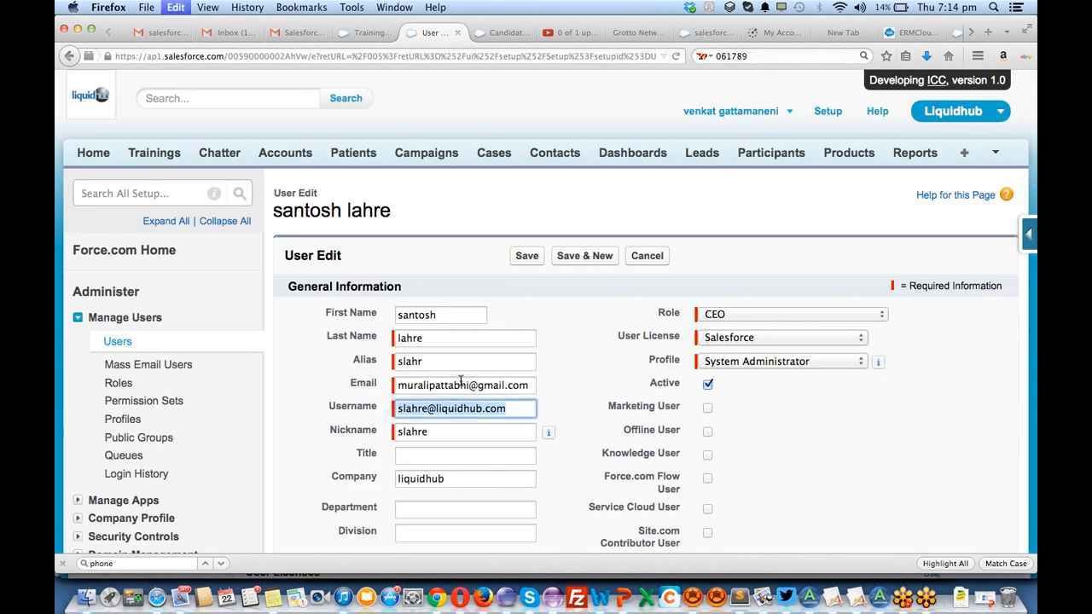
key(super+v)
text(.test)
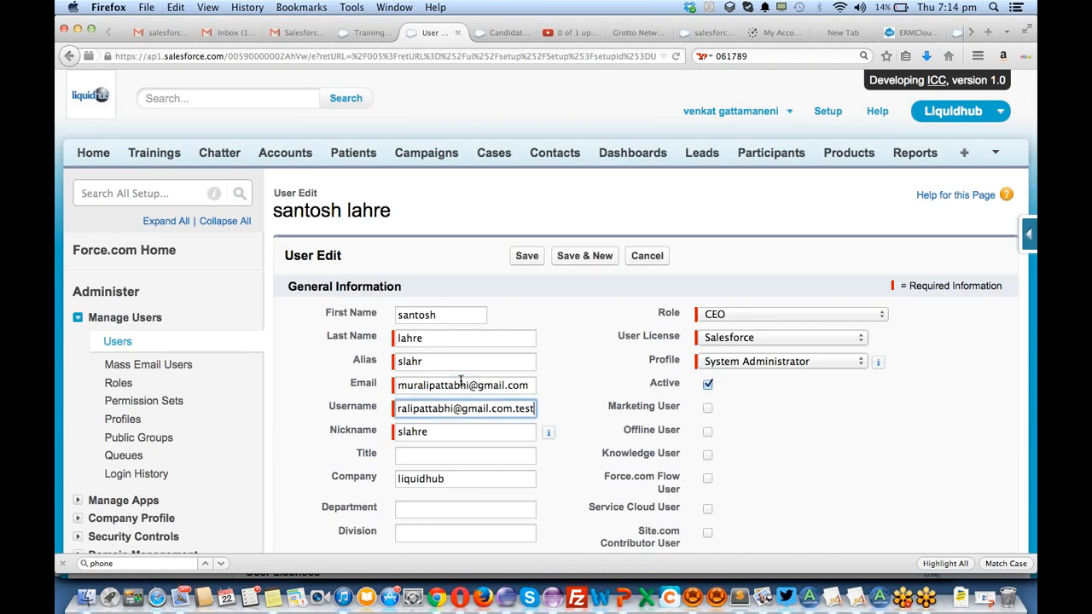
key(BackSpace)
key(BackSpace)
key(BackSpace)
text(raning)
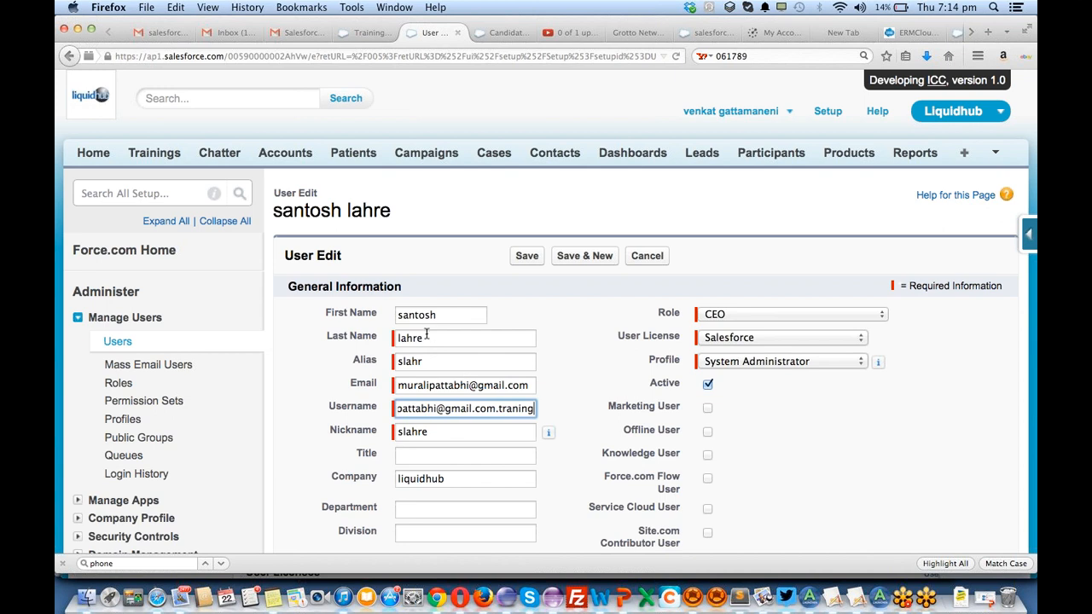
click(510, 409)
text(i)
- Replace the user's last name with the trainee's name
click(424, 338)
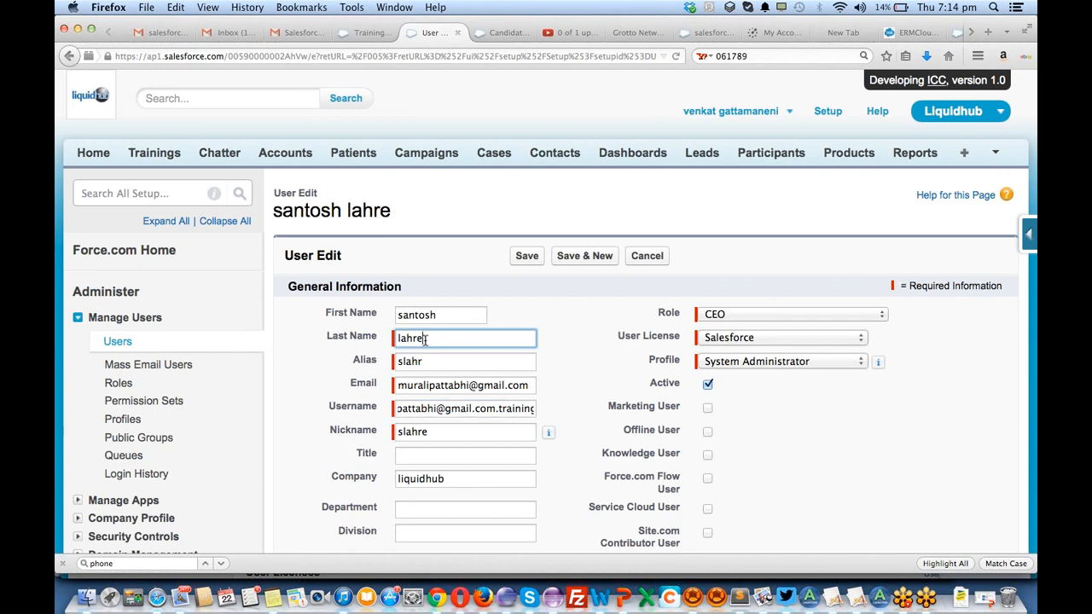
double_click(424, 339)
text(sa)
double_click(425, 338)
key(BackSpace)
key(super+v)
- Replace the first name, alias and nickname with the trainee's name
click(454, 316)
key(super+a)
key(super+v)
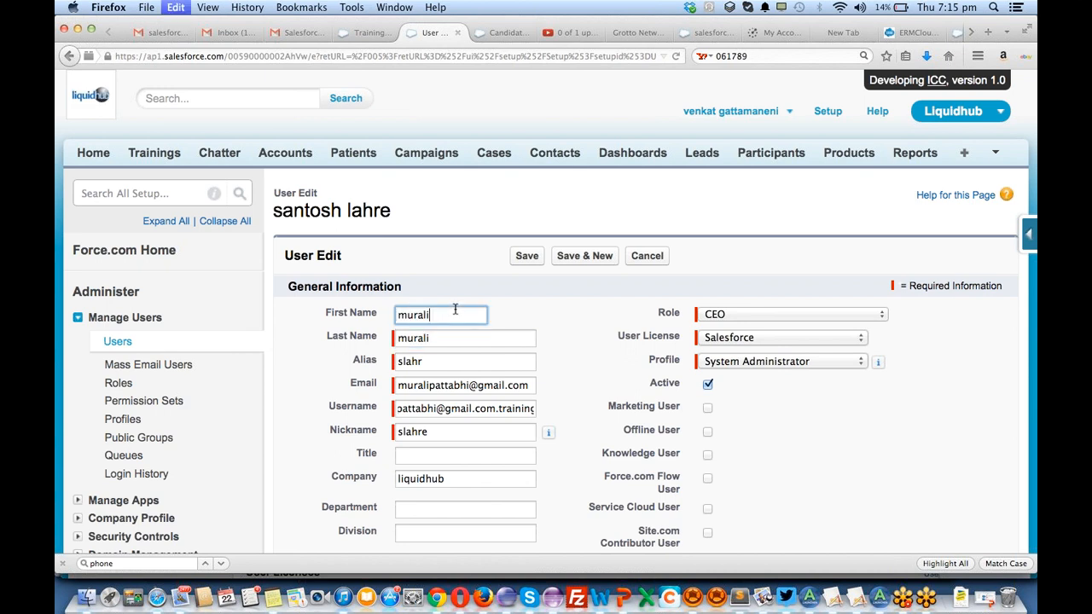
click(453, 361)
key(super+a)
key(super+v)
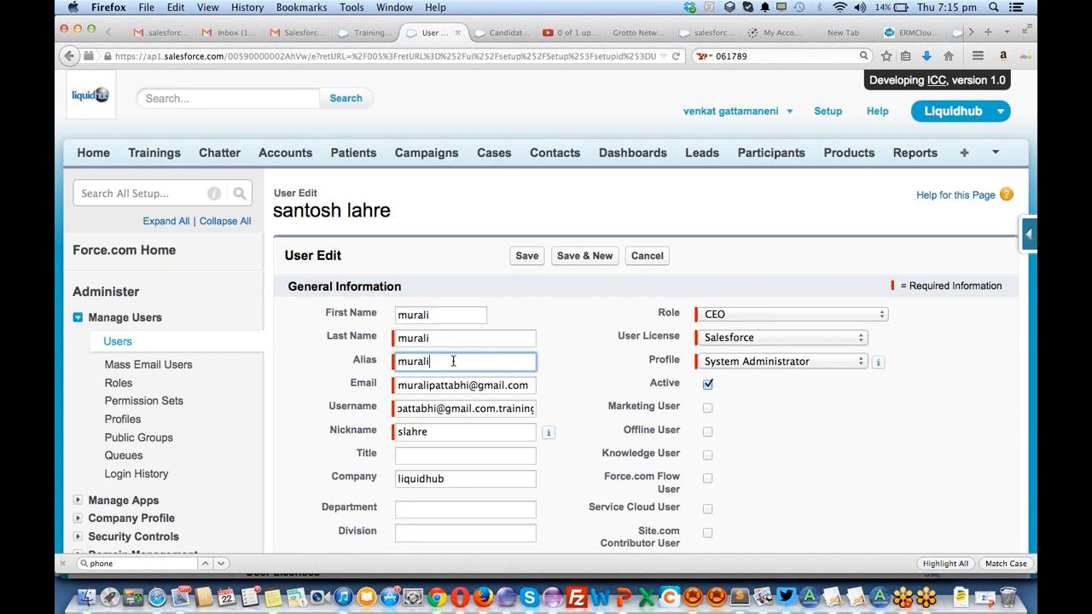
click(433, 433)
key(super+a)
key(super+v)
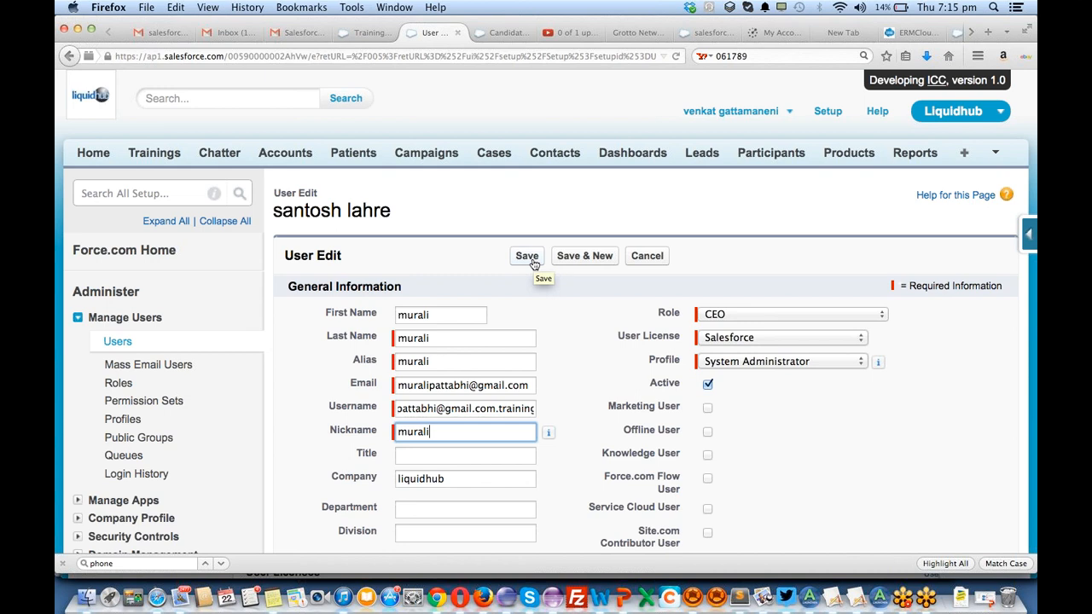
- Set the role to COO and save, confirming the email change
click(709, 314)
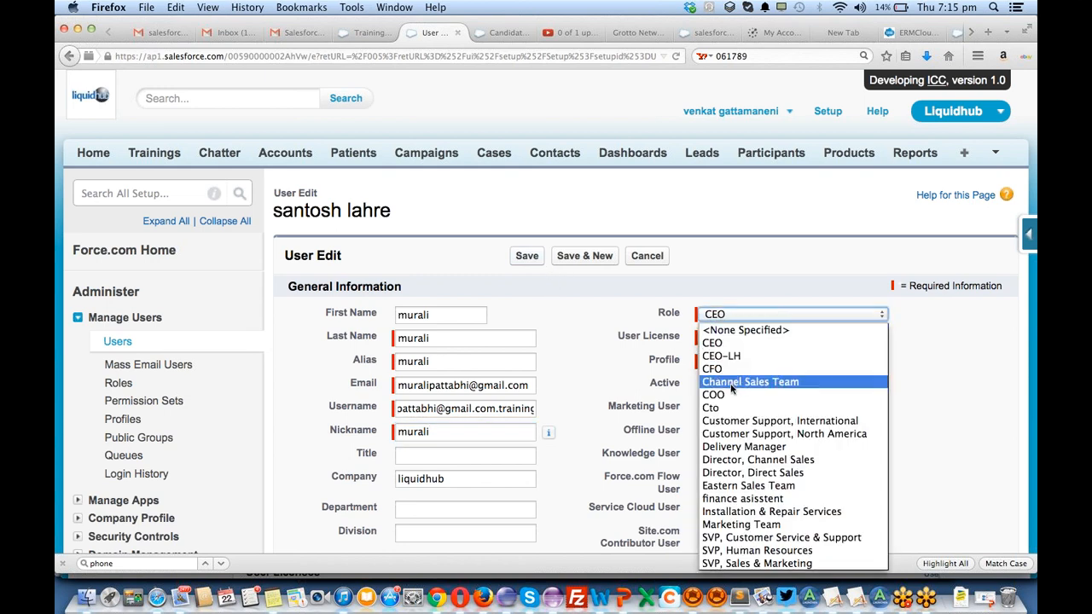
click(732, 395)
click(525, 258)
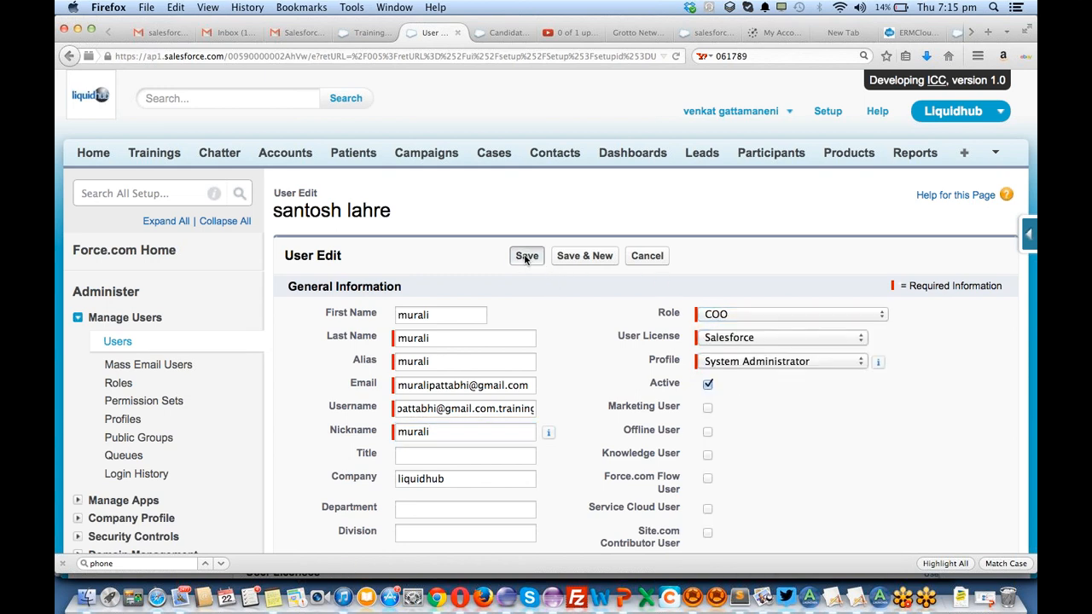
click(703, 282)
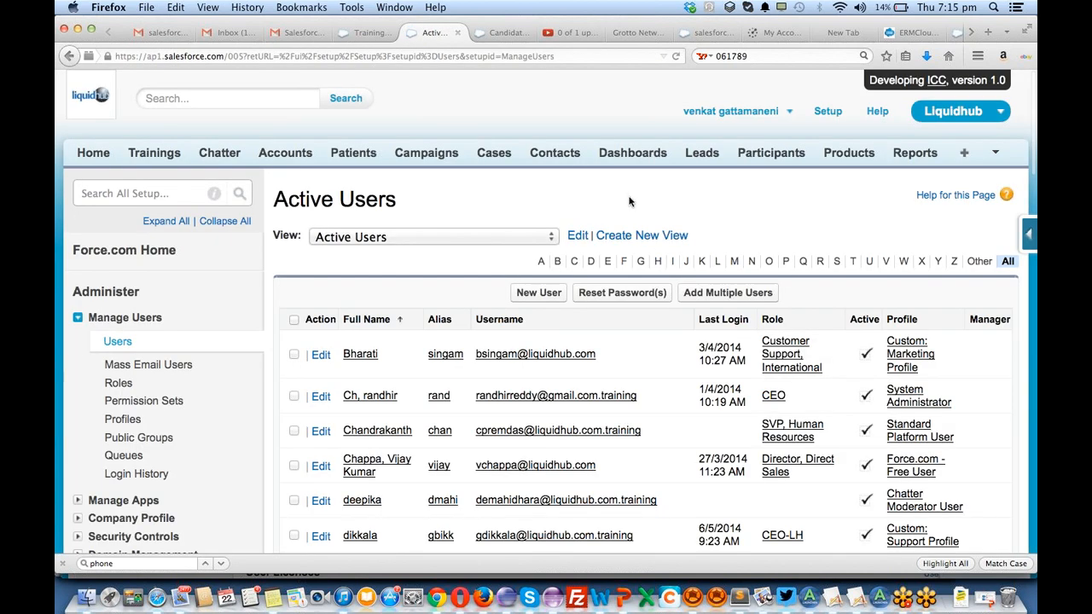
key(super+Tab)
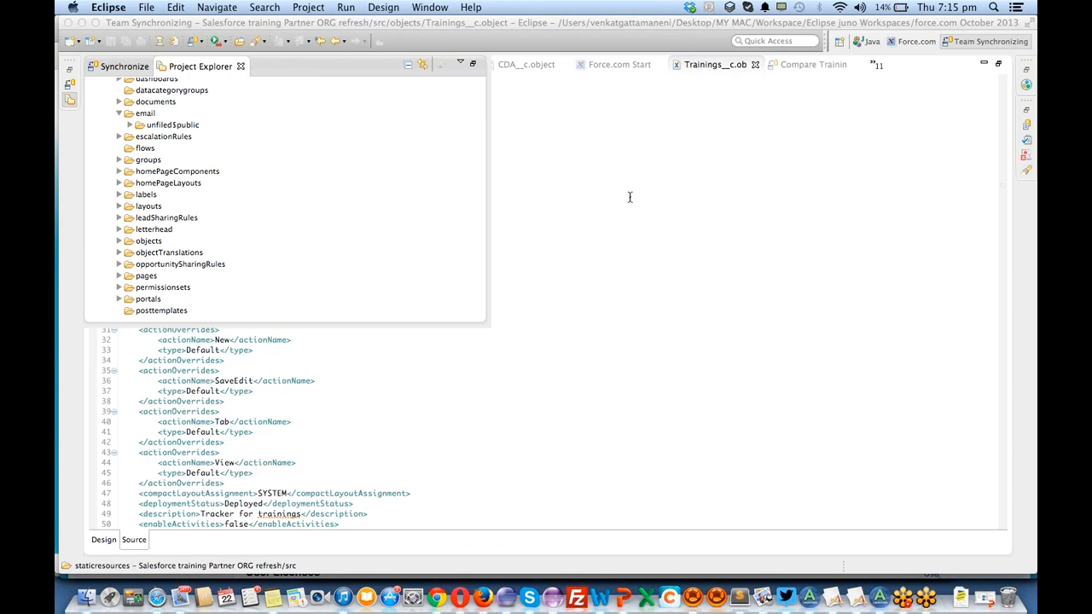
key(super+Tab)
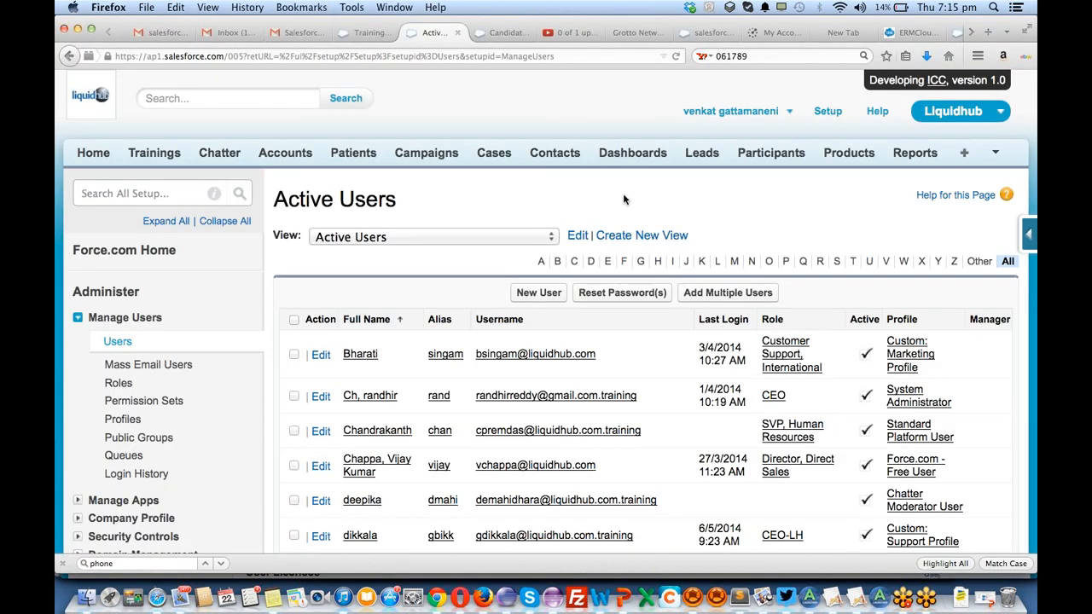
key(super+Tab)
key(super+Tab)
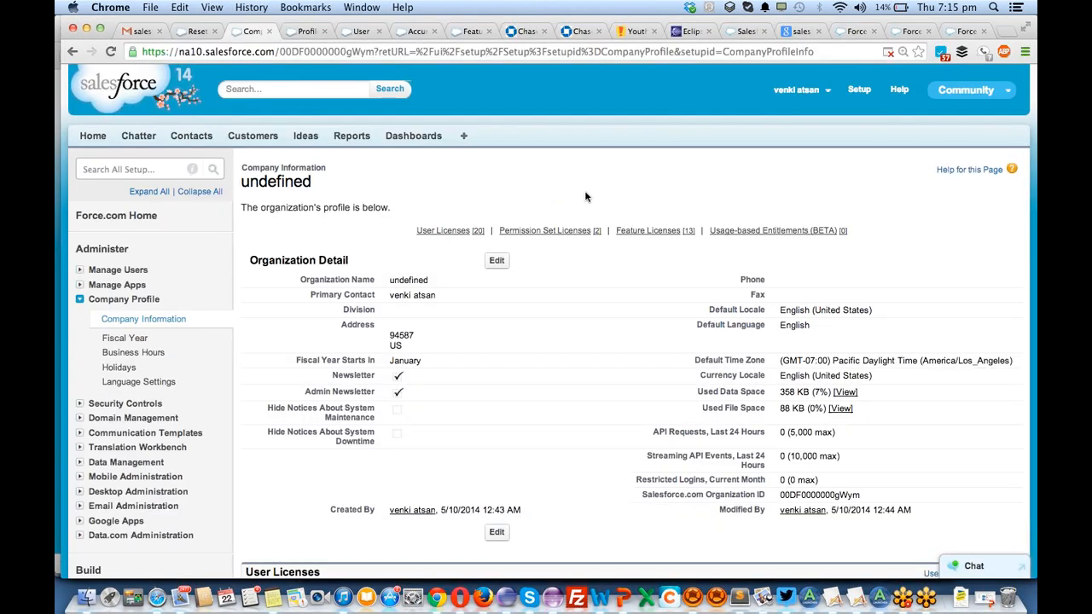
- Copy the next trainee's address from the training email's recipient popup
key(super+Tab)
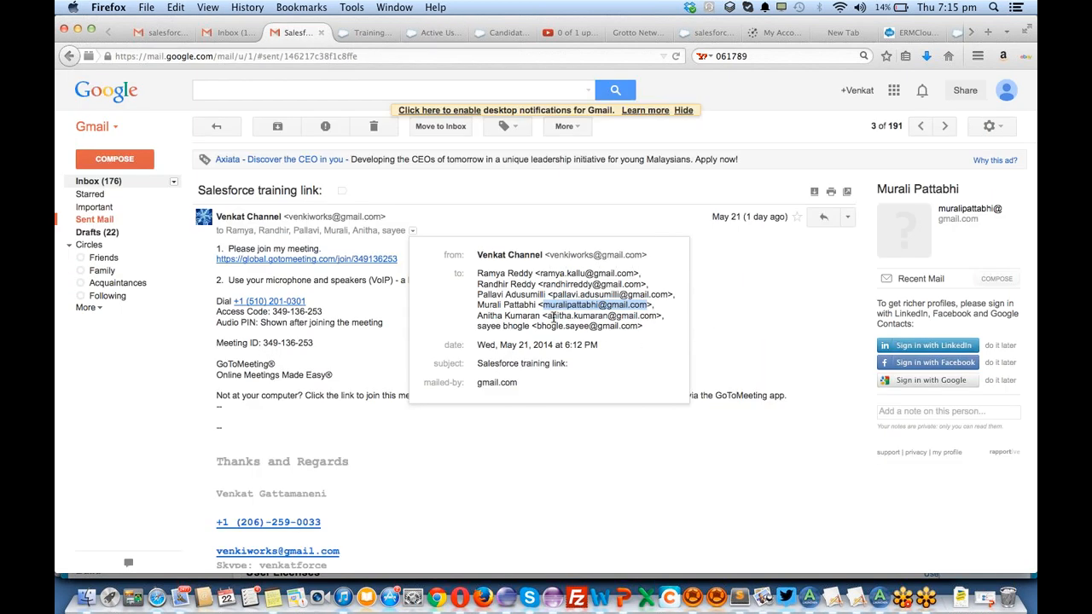
drag(547, 316, 641, 317)
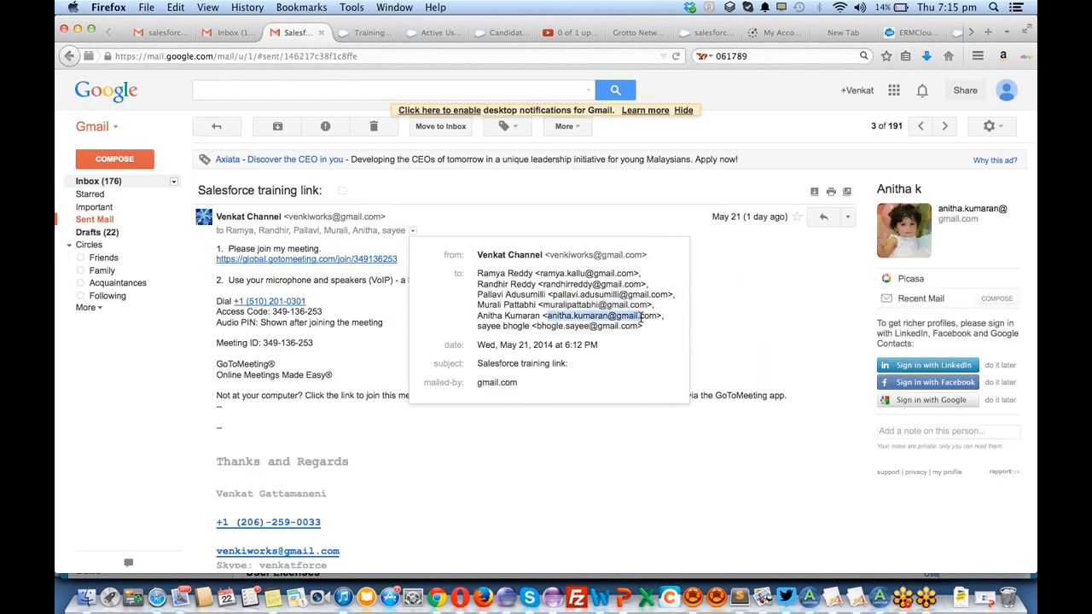
key(super+c)
- Set the next user's email and username to the trainee's Gmail address, appending .training to the username
click(424, 34)
scroll(562, 372, down, 10)
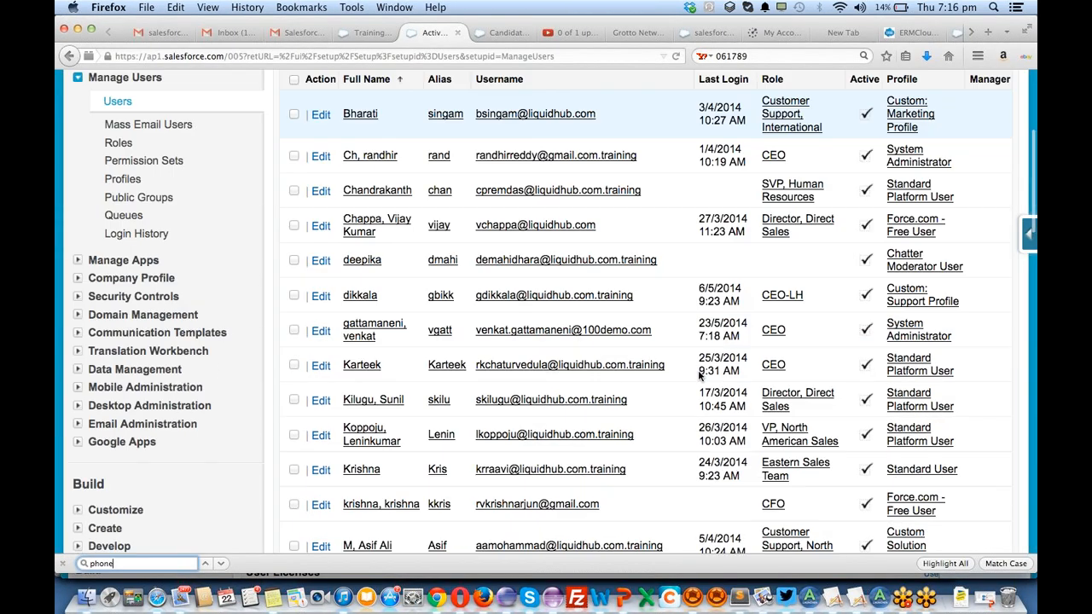
scroll(699, 375, down, 3)
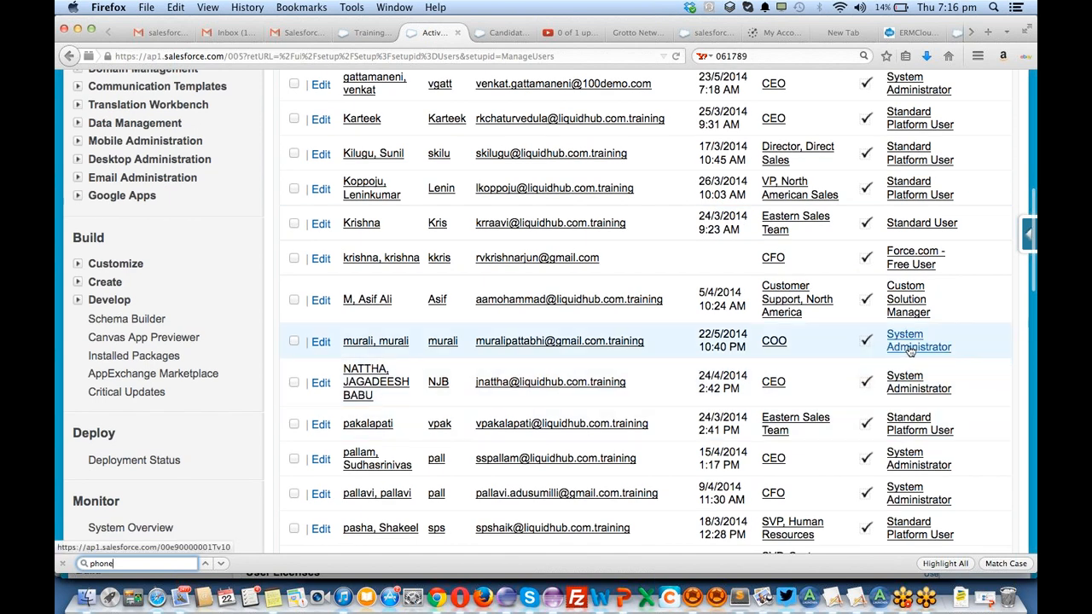
click(321, 384)
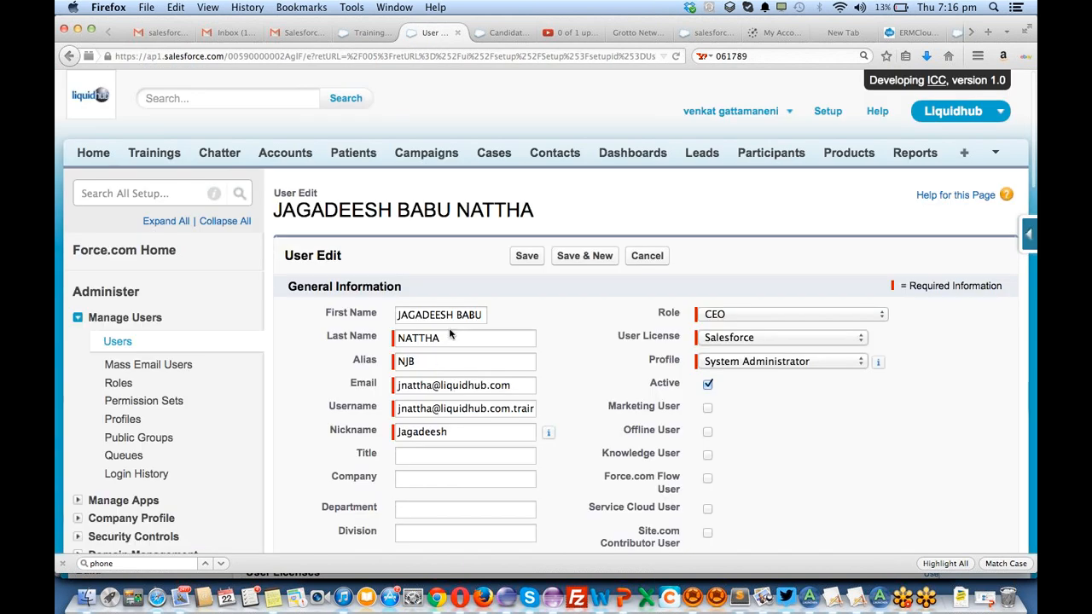
triple_click(465, 385)
key(super+v)
key(Tab)
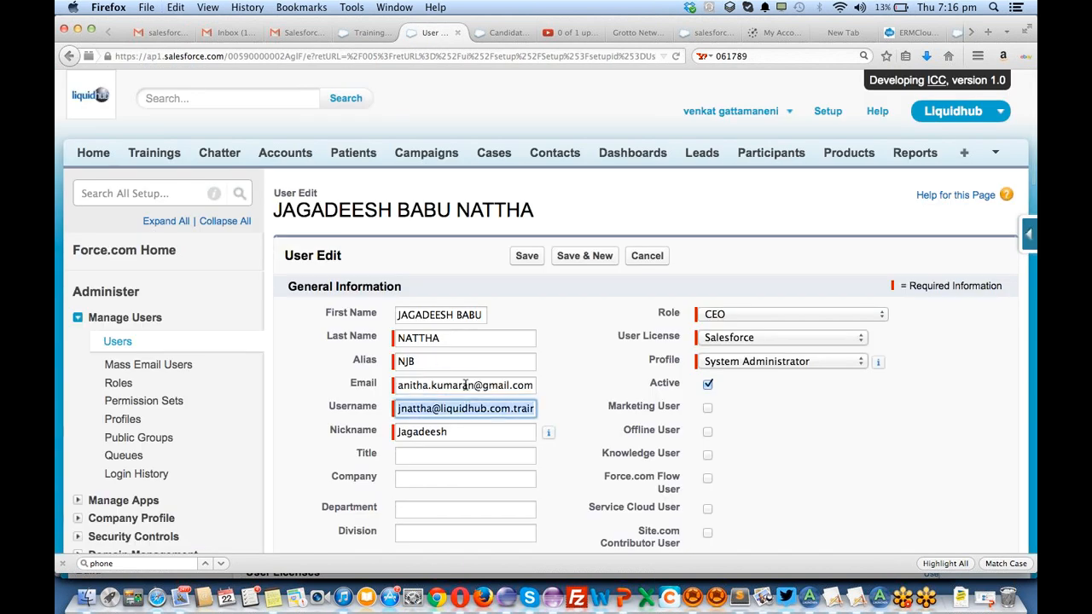
key(super+v)
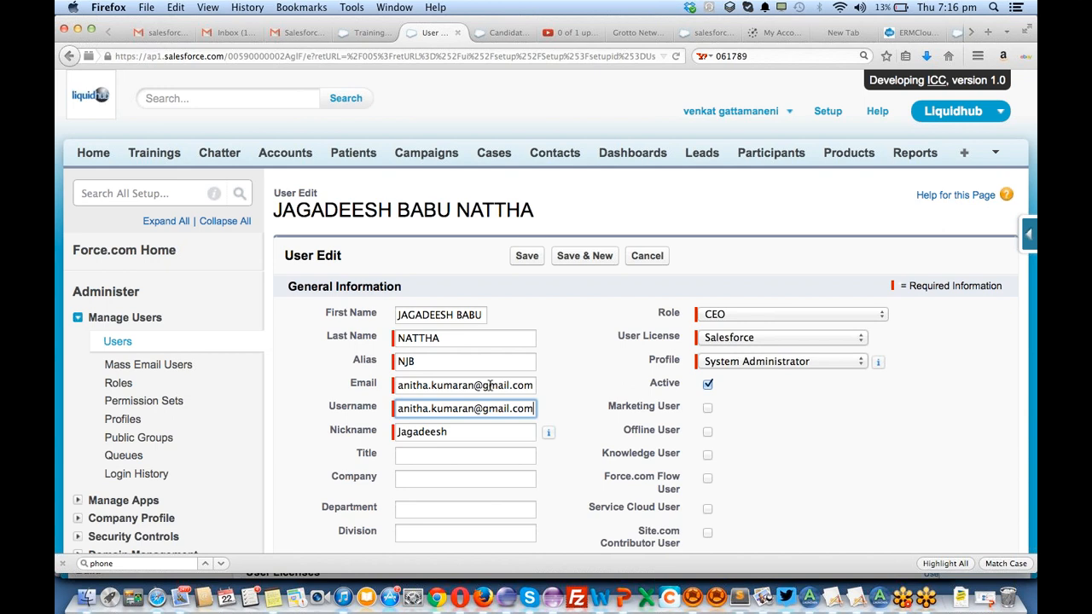
text(.training)
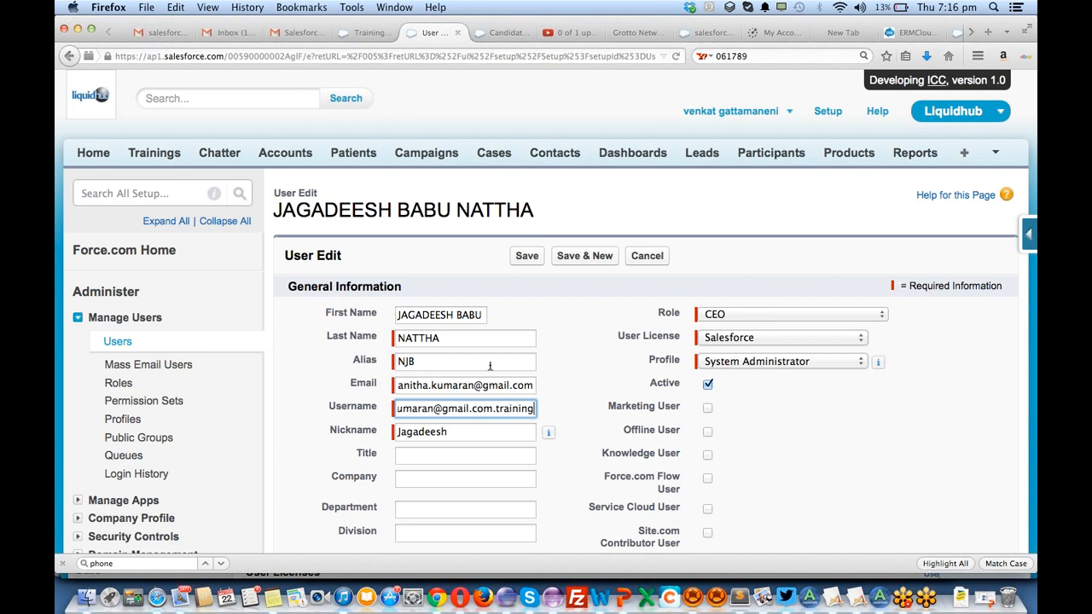
- Replace the last name, alias, first name and nickname with the trainee's name
triple_click(468, 338)
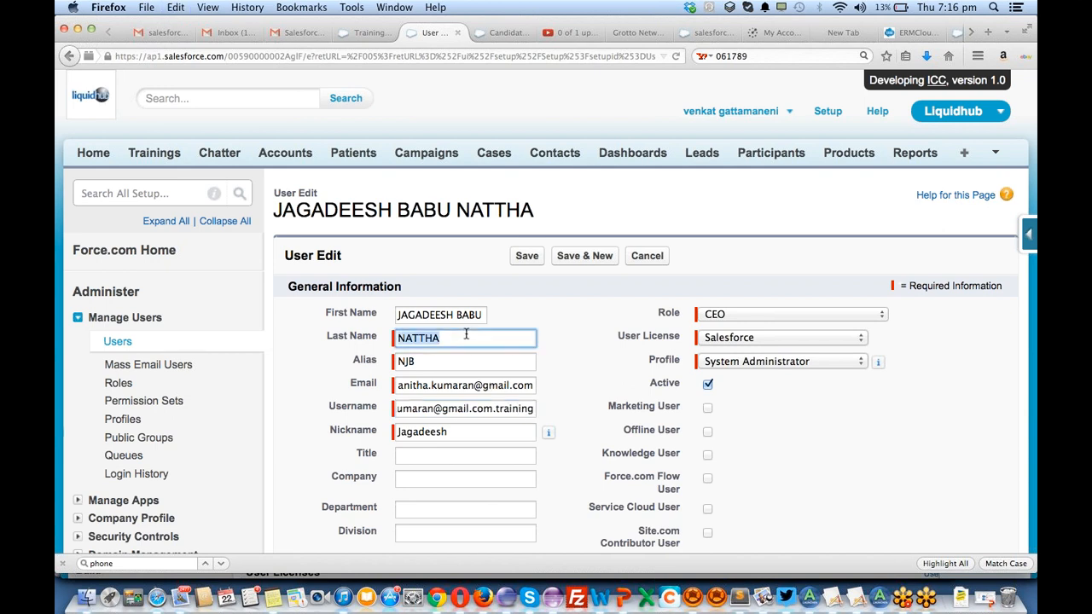
text(anitha)
key(super+a)
key(super+c)
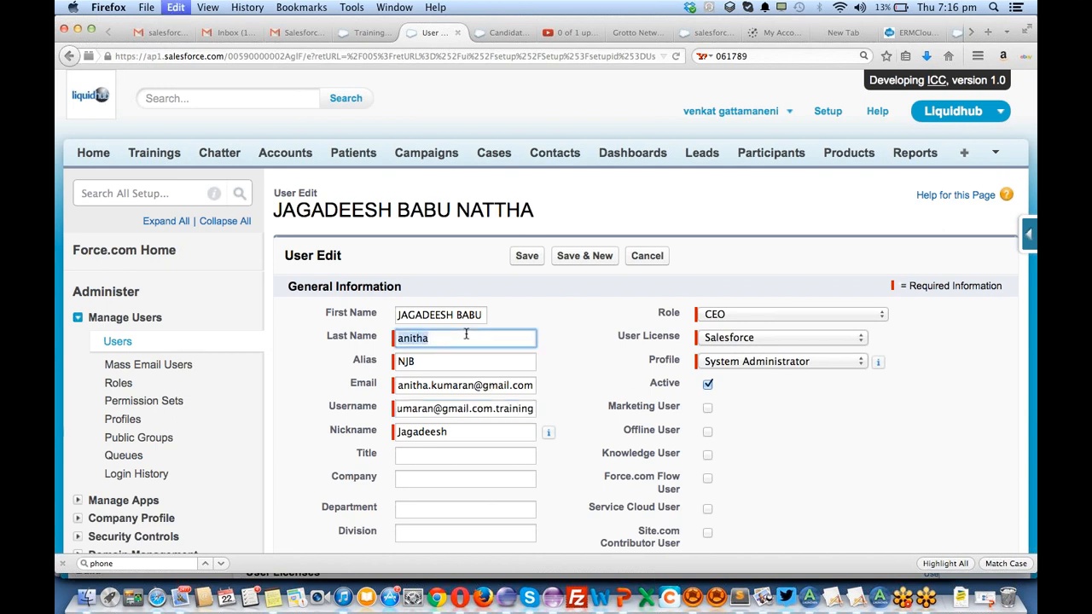
key(Tab)
key(super+v)
text(an)
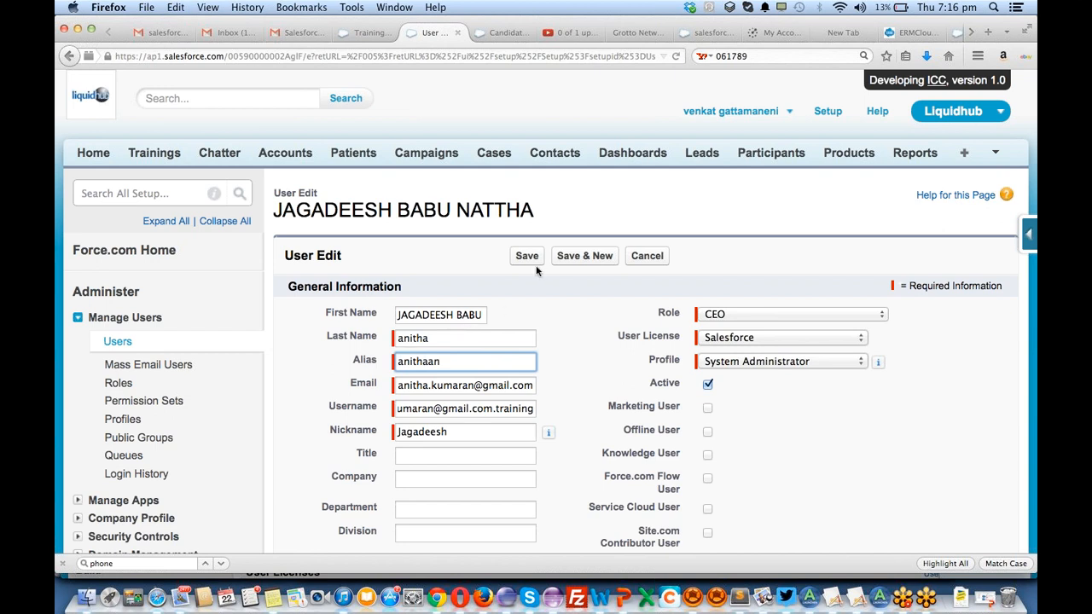
triple_click(454, 313)
key(super+v)
key(Tab)
key(Tab)
key(Tab)
key(Tab)
key(Tab)
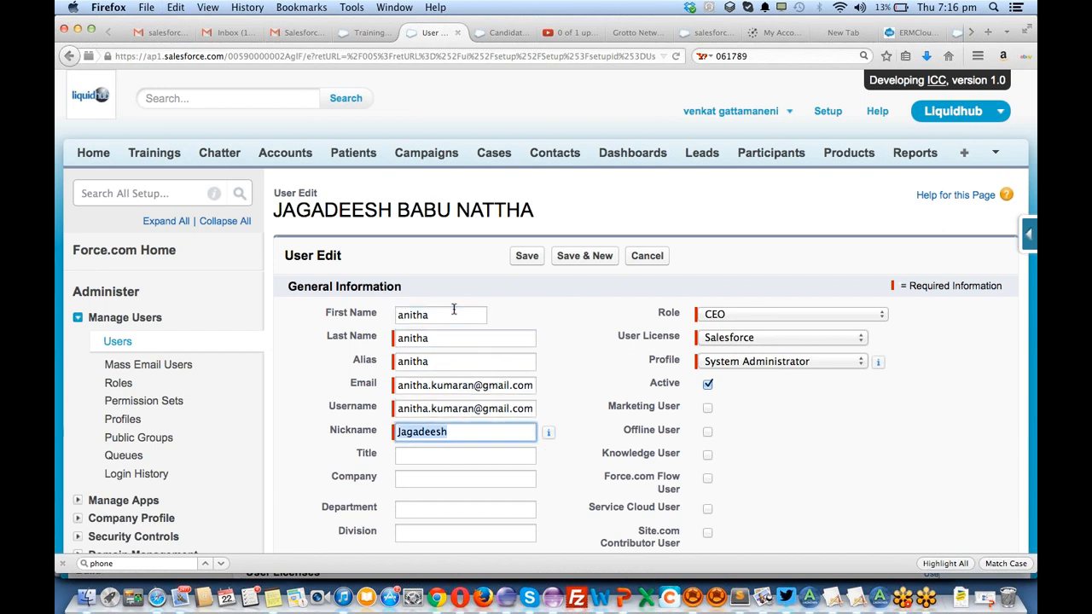
key(super+v)
- Assign the Customer Support, North America role and save, confirming the email change
click(744, 318)
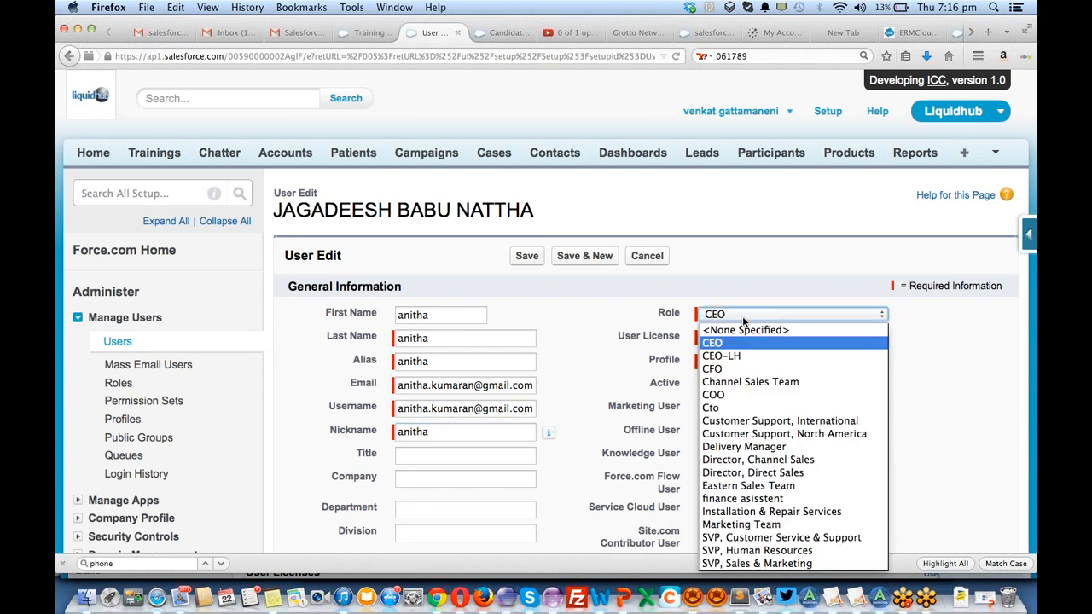
click(766, 444)
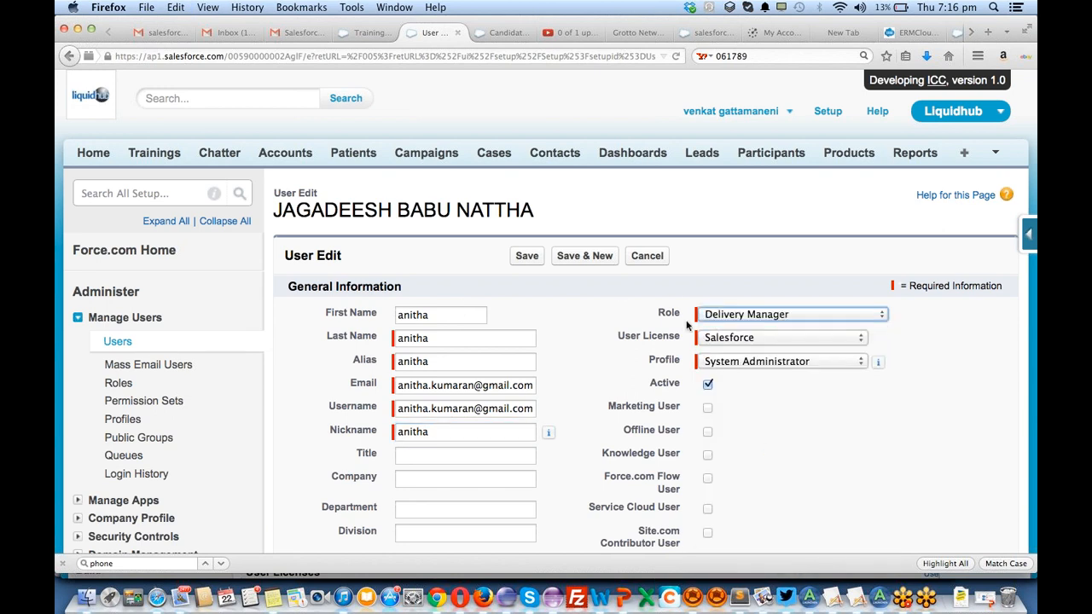
click(731, 320)
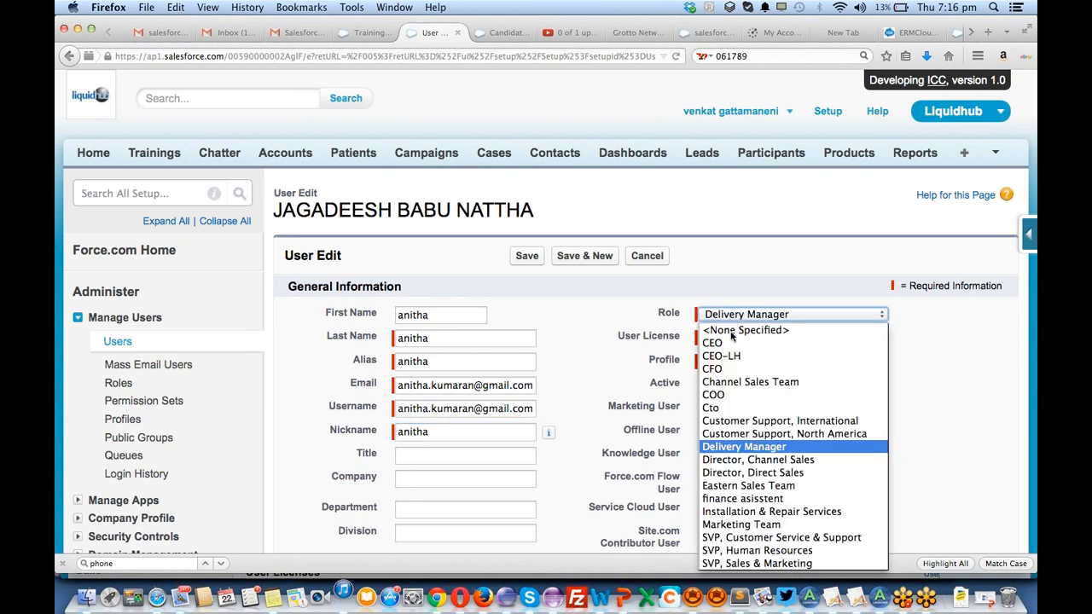
click(742, 434)
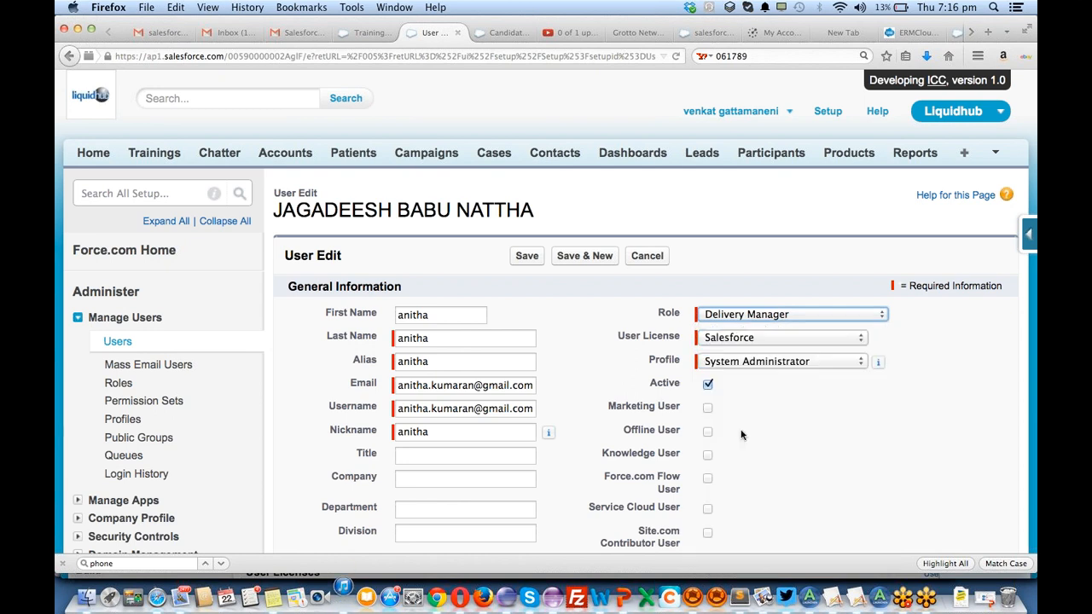
click(527, 256)
click(708, 282)
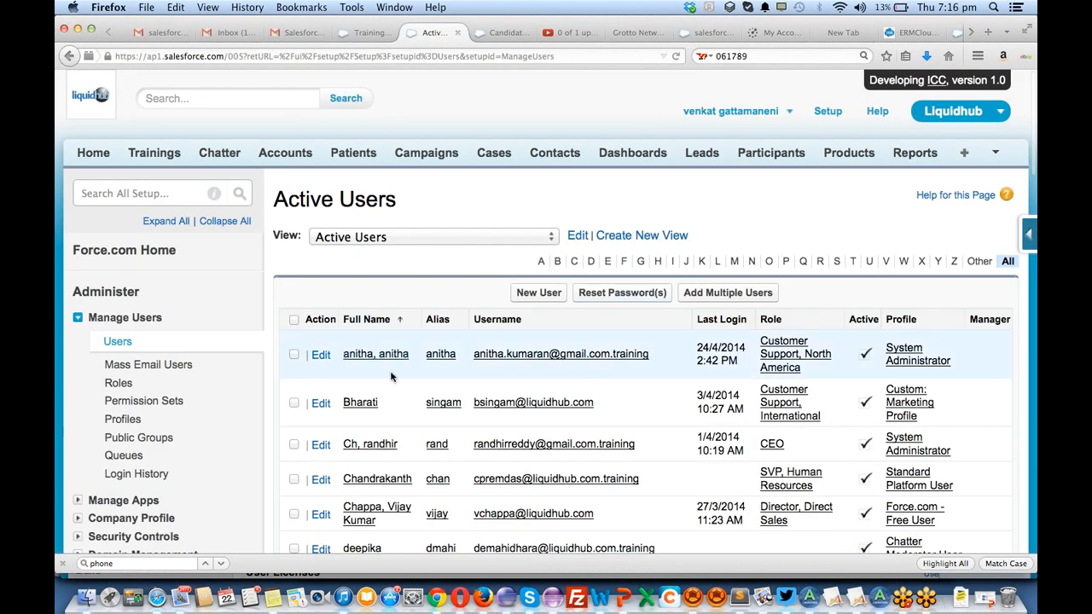
- Tick the checkboxes of the three reassigned trainee users in the Active Users list
scroll(322, 421, down, 10)
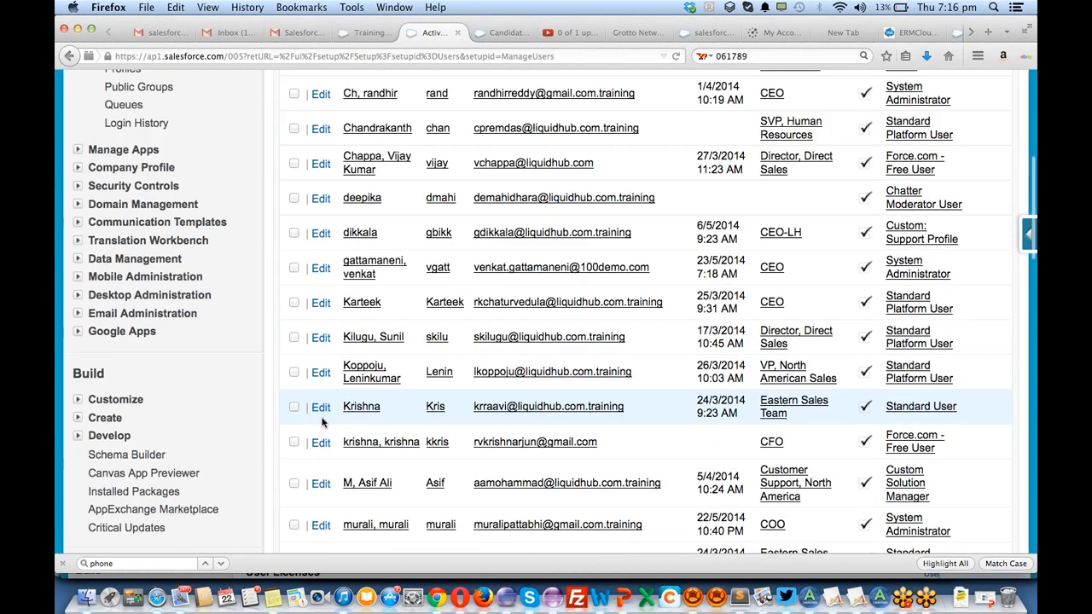
scroll(323, 421, down, 5)
scroll(322, 420, down, 1)
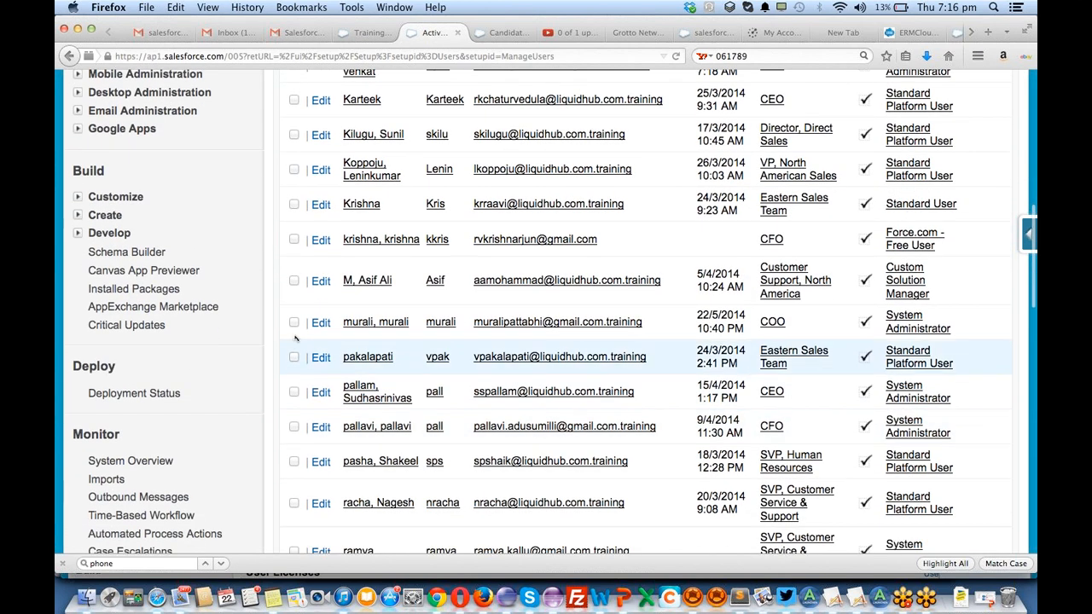
click(294, 322)
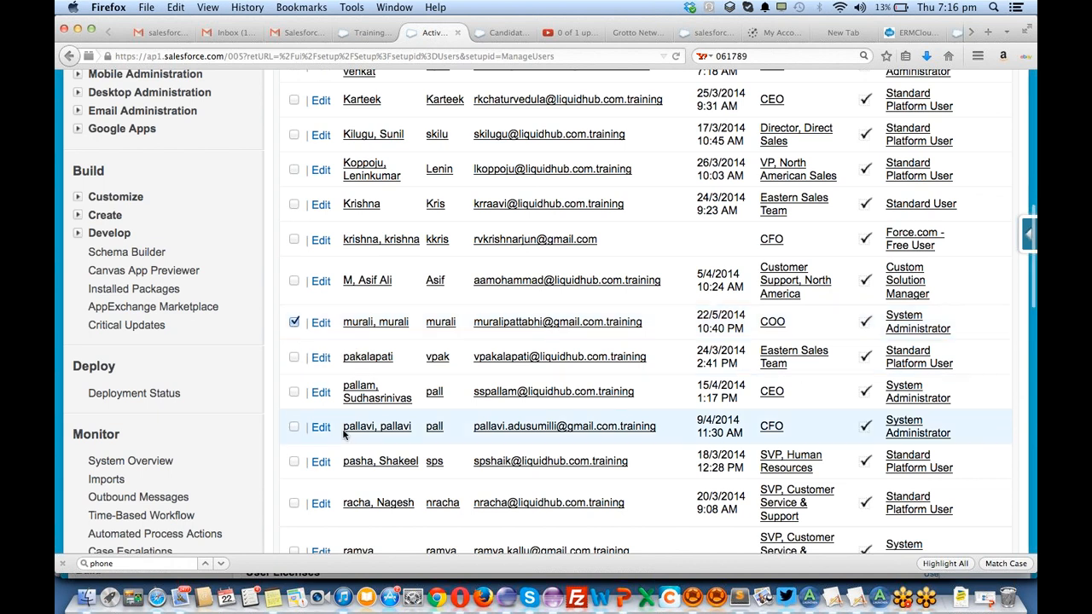
scroll(342, 430, up, 3)
scroll(343, 435, up, 5)
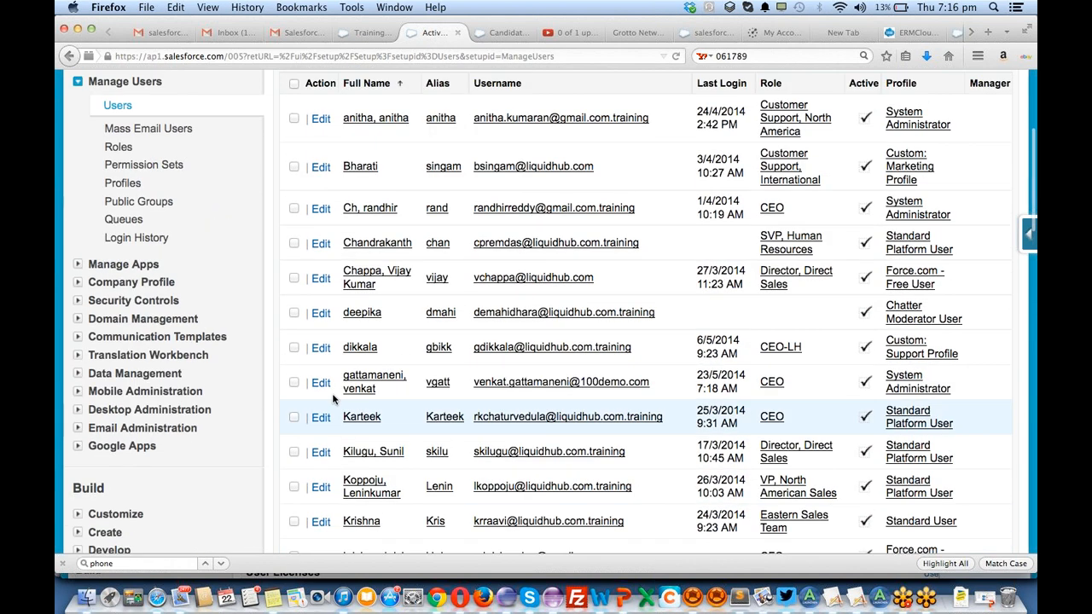
click(293, 119)
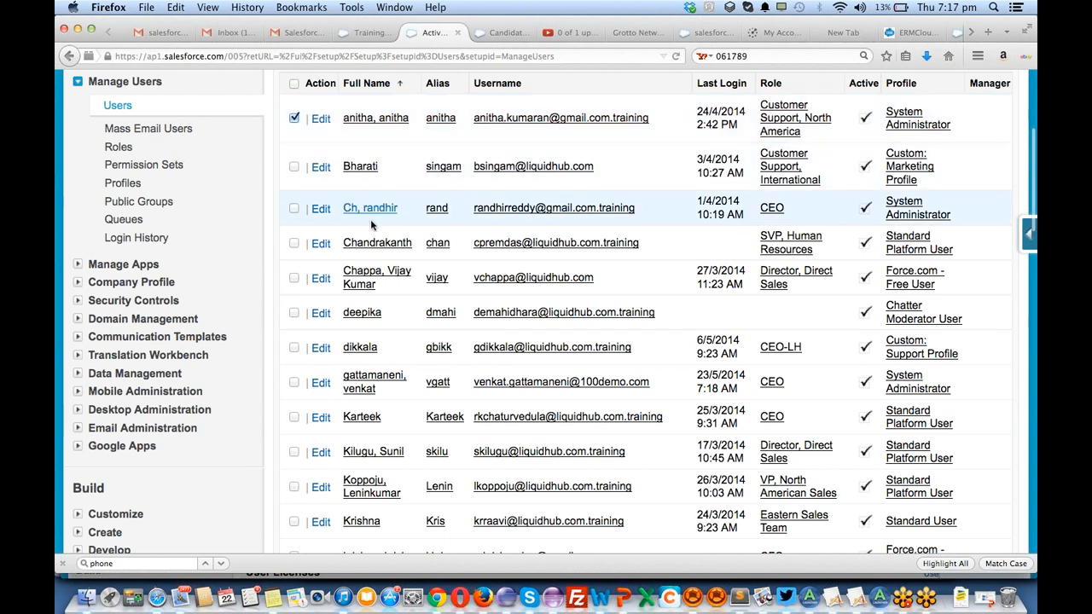
scroll(395, 408, down, 2)
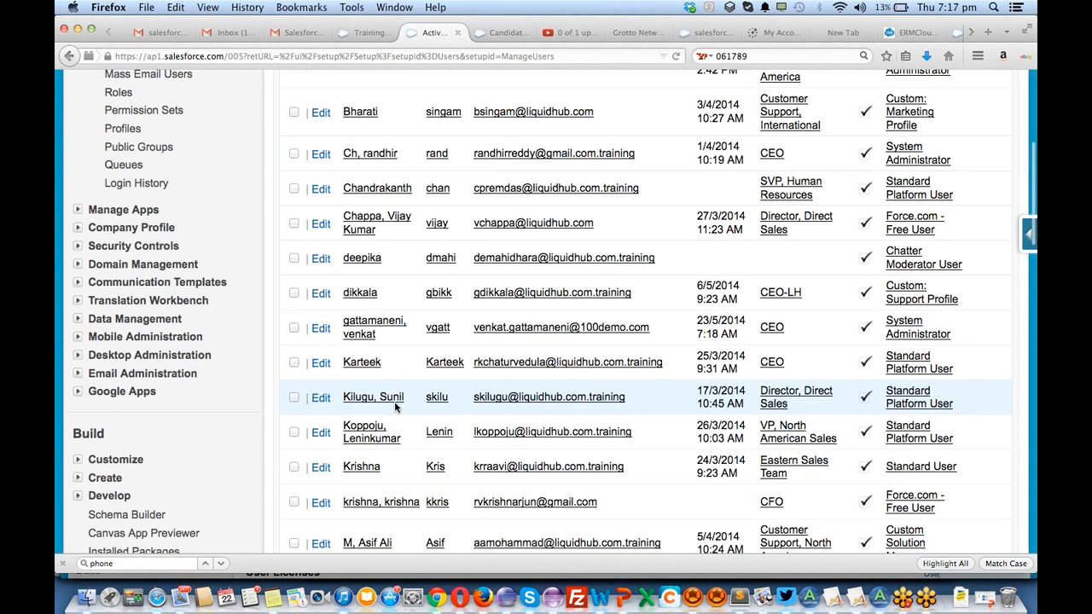
scroll(395, 407, down, 7)
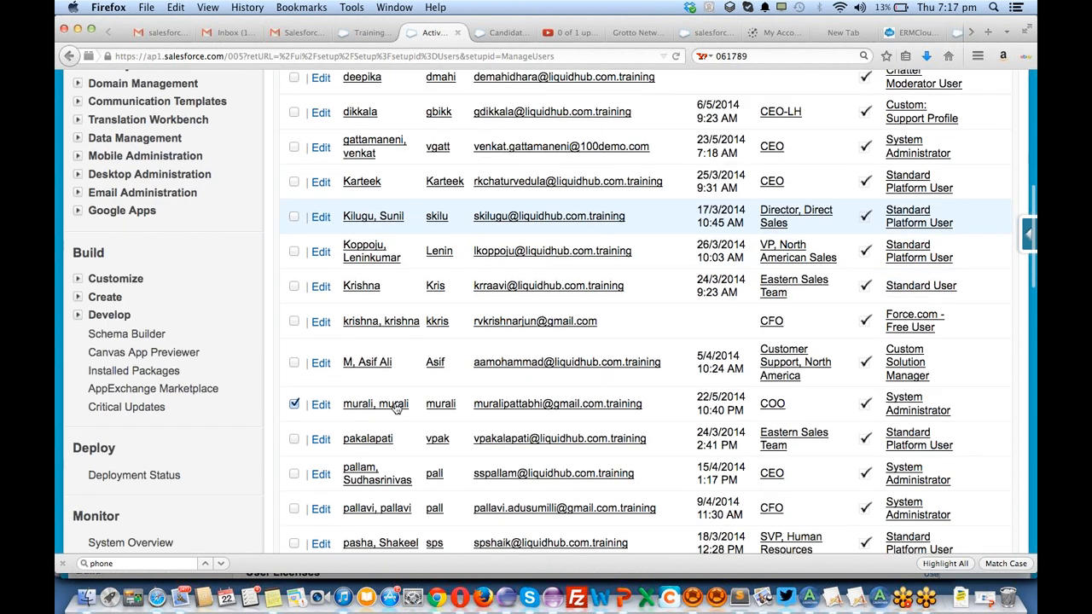
scroll(394, 456, down, 5)
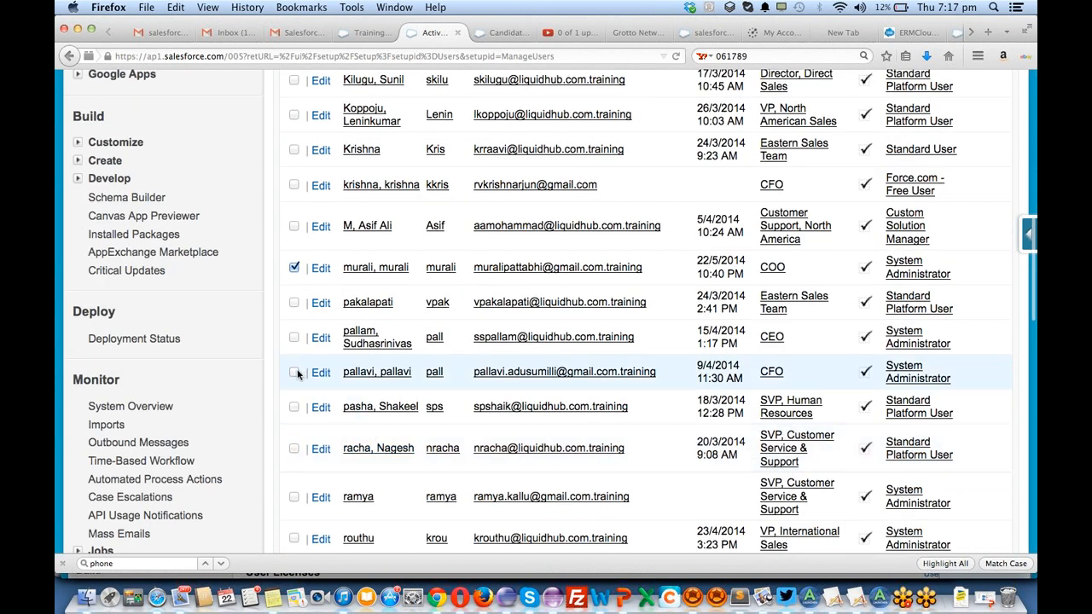
click(294, 372)
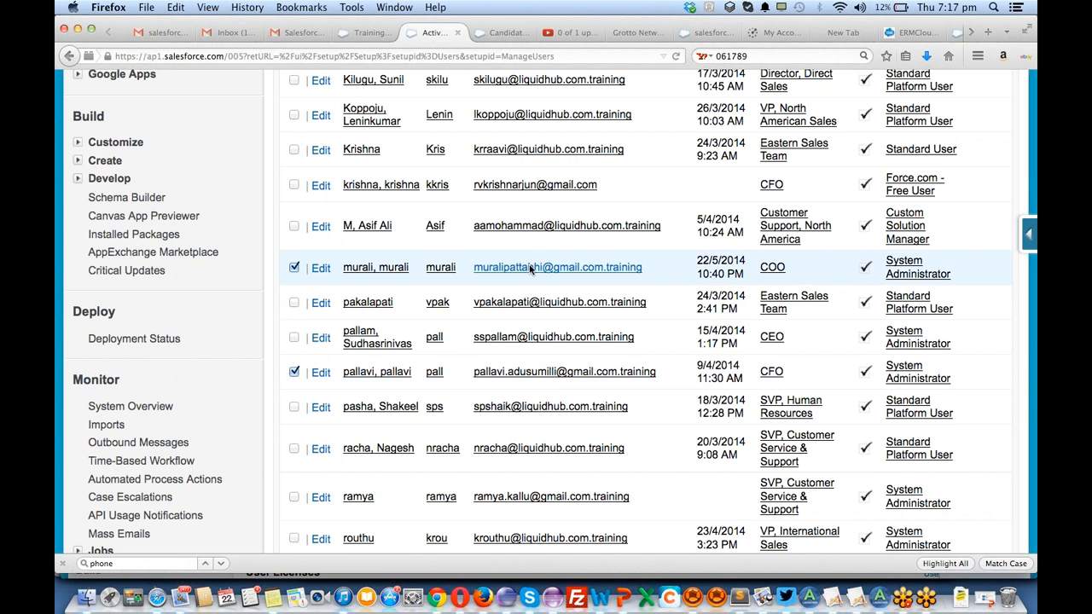
scroll(530, 269, up, 10)
- Reset the passwords of the three checked users and confirm
click(613, 277)
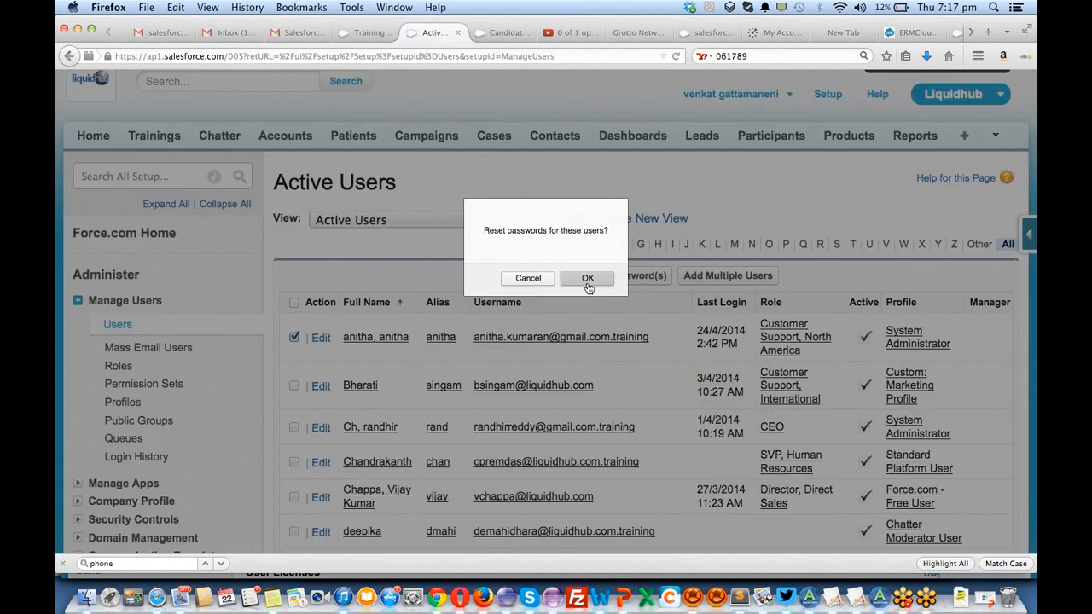
click(588, 279)
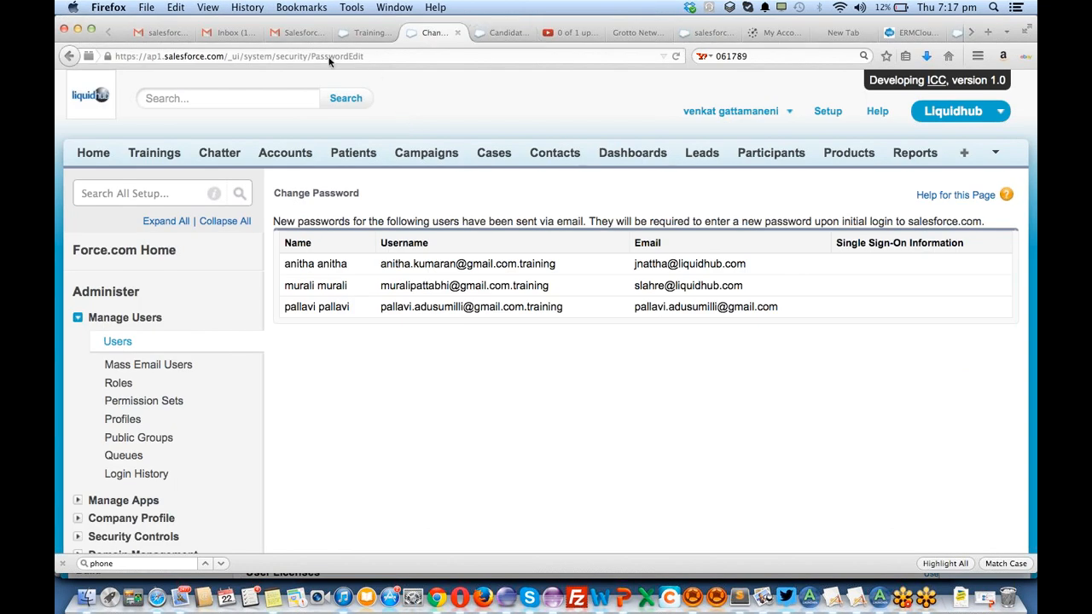
click(299, 35)
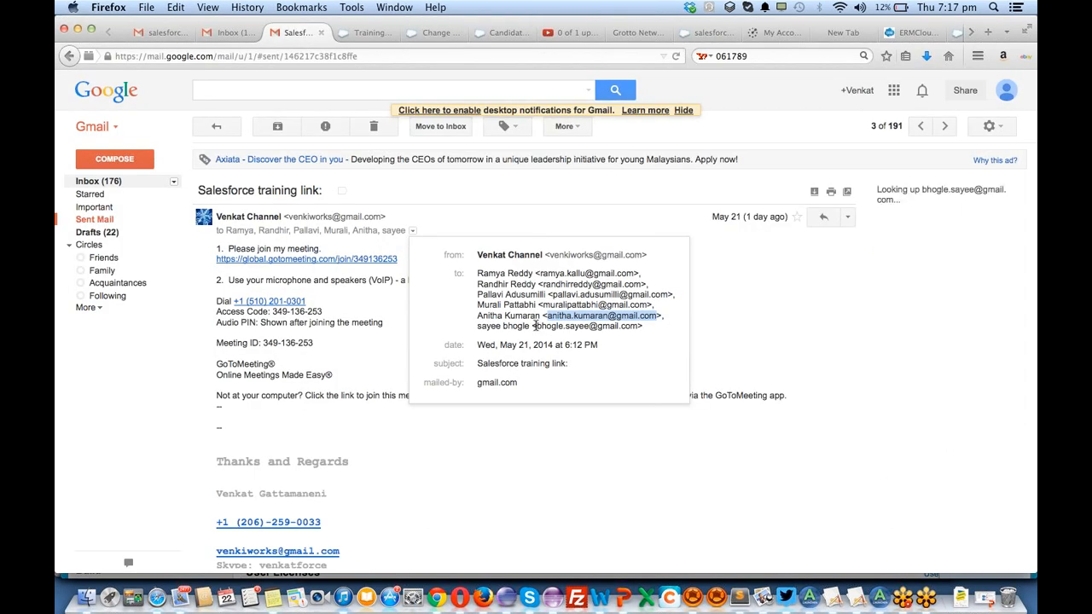
drag(536, 325, 640, 329)
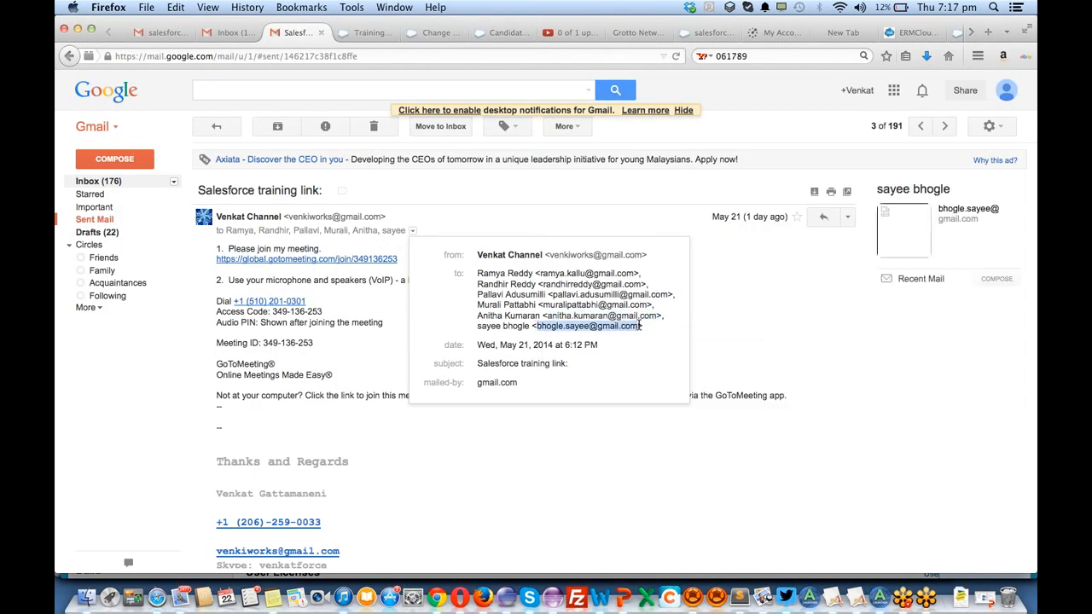
key(super+Tab)
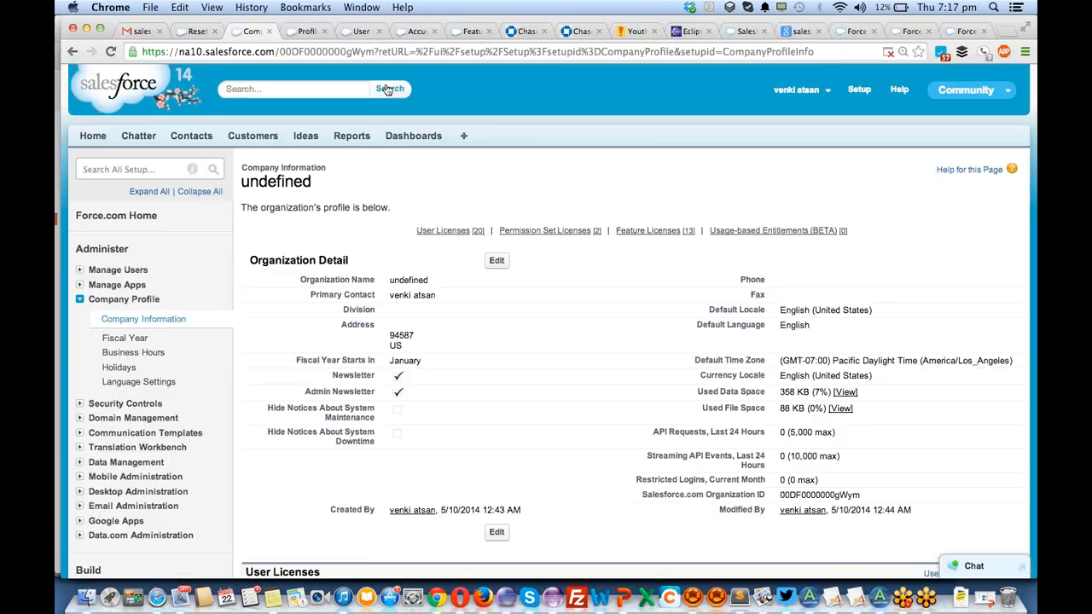
key(super+Tab)
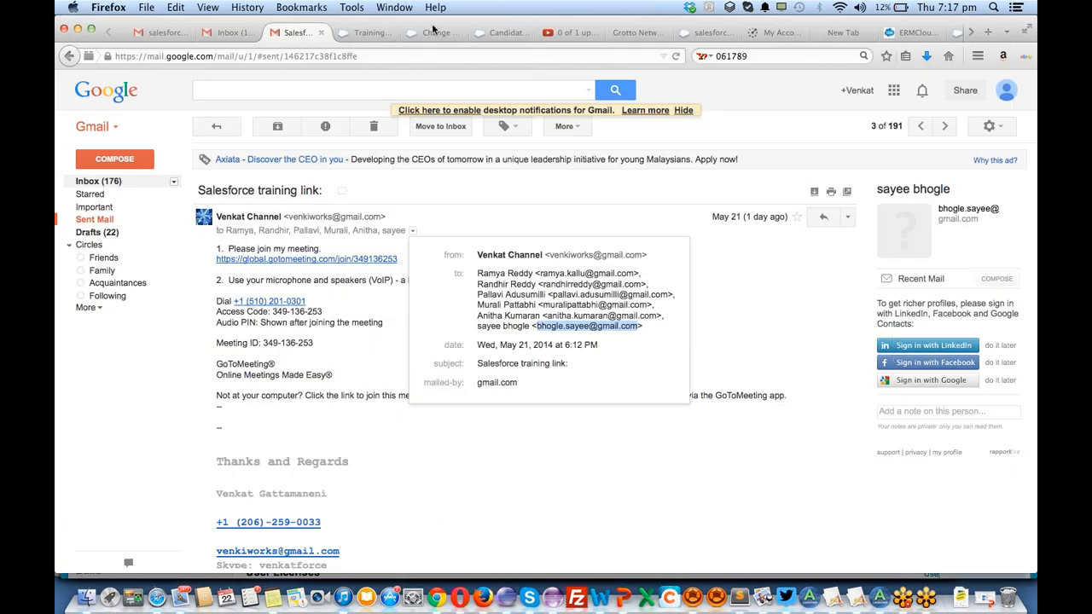
click(431, 32)
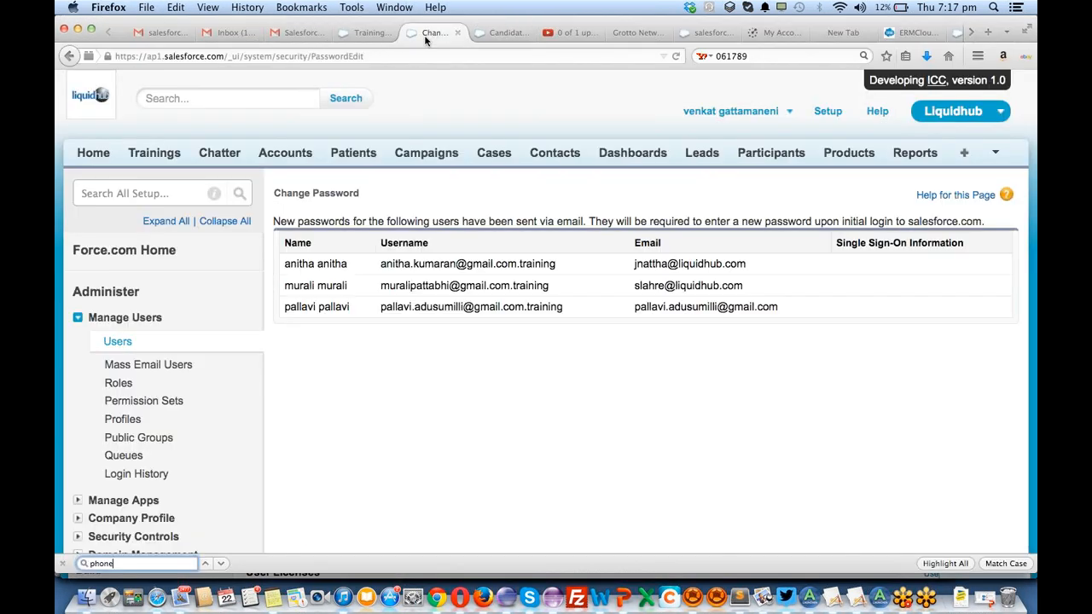
- Set an unused admin user's email and username to the trainee's Gmail address, adding .training to the username
click(118, 341)
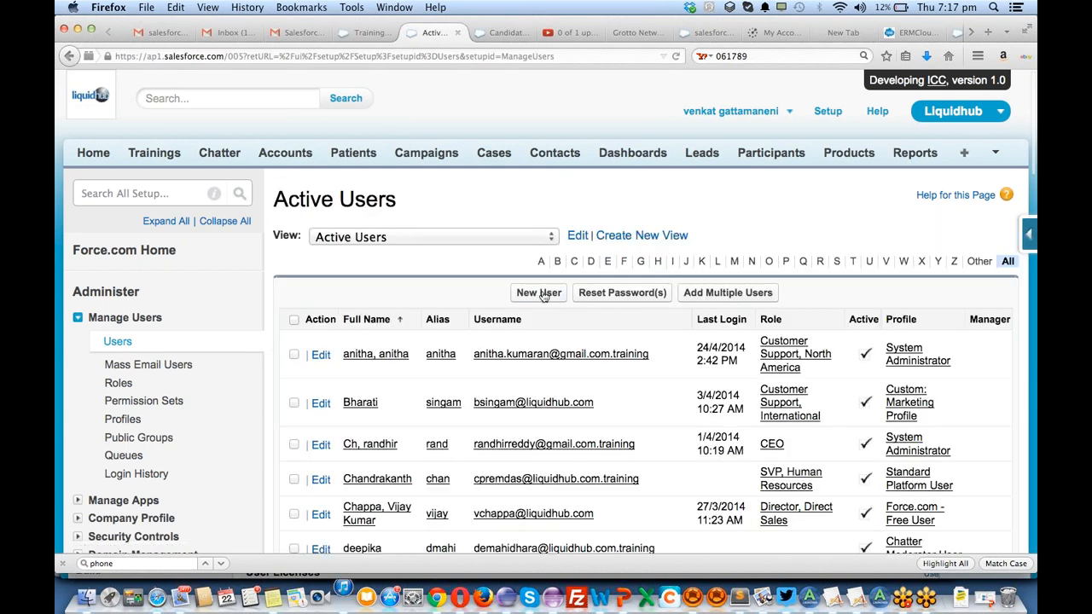
click(541, 295)
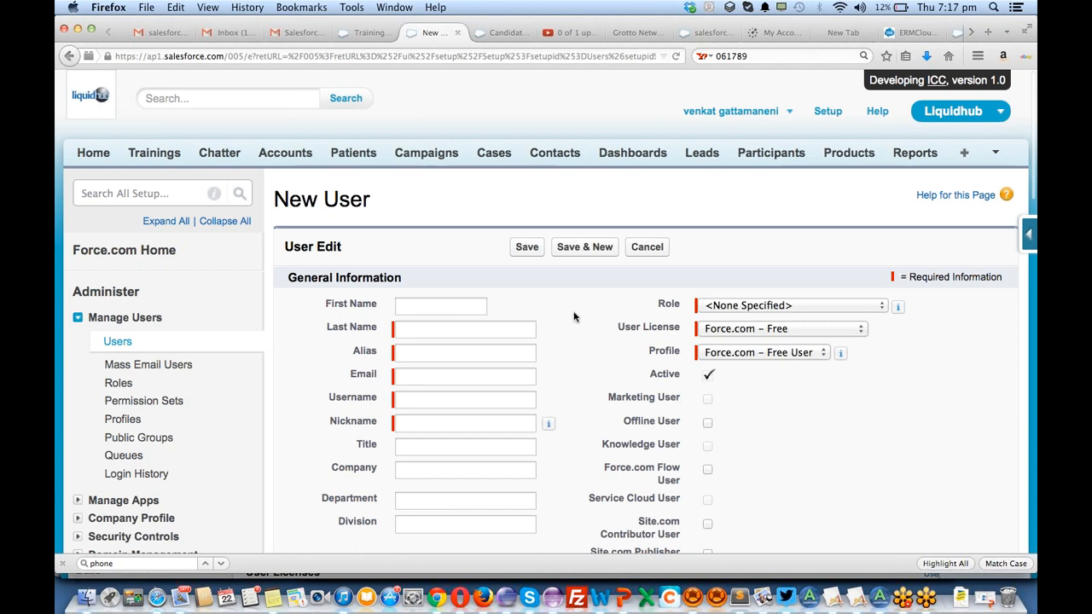
key(super+Left)
scroll(576, 316, down, 12)
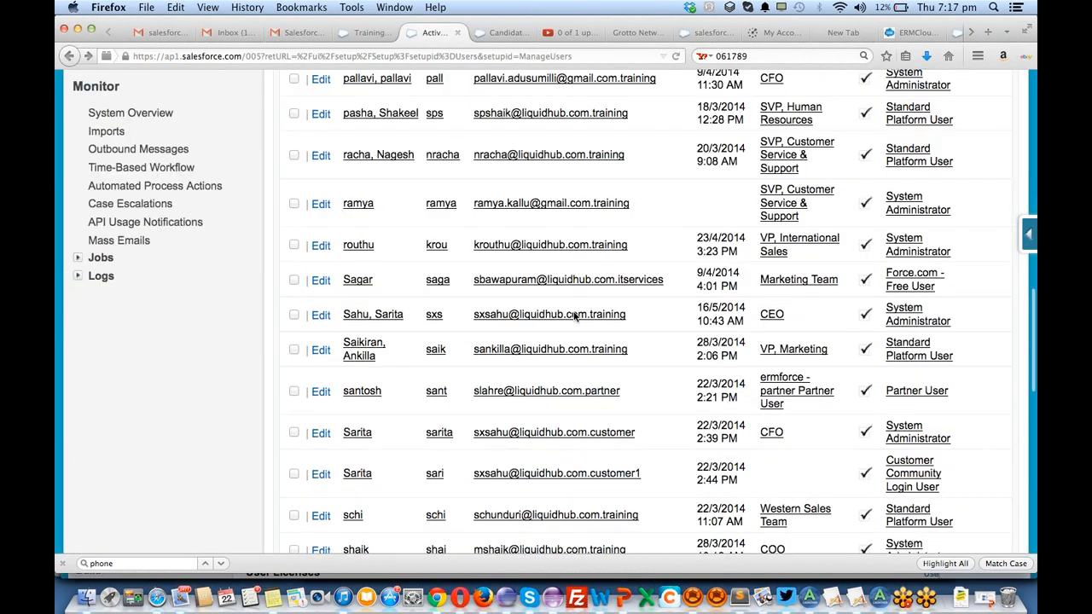
scroll(575, 314, down, 5)
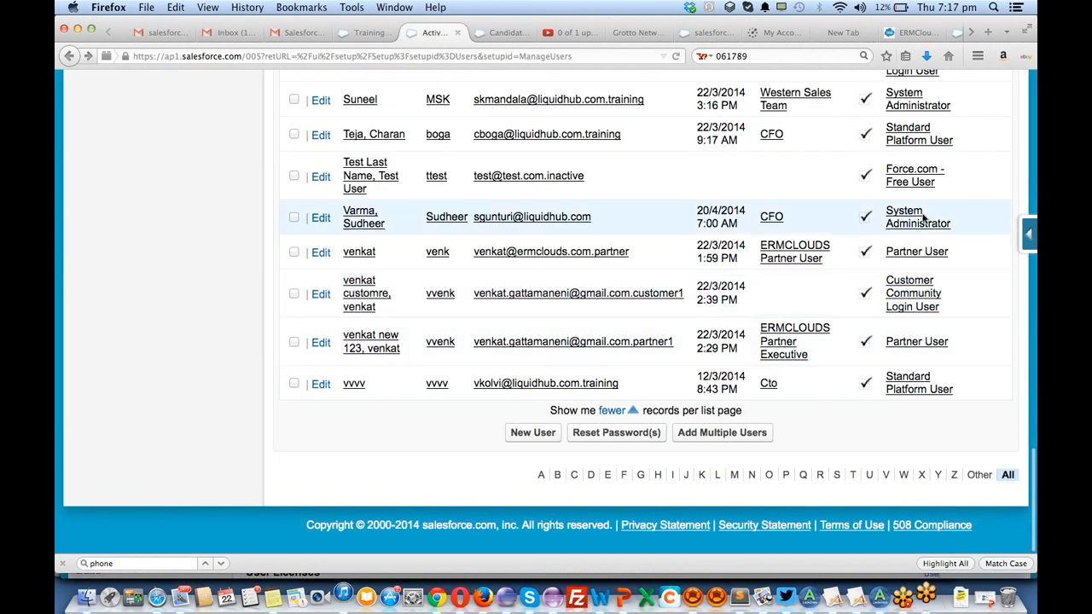
click(321, 220)
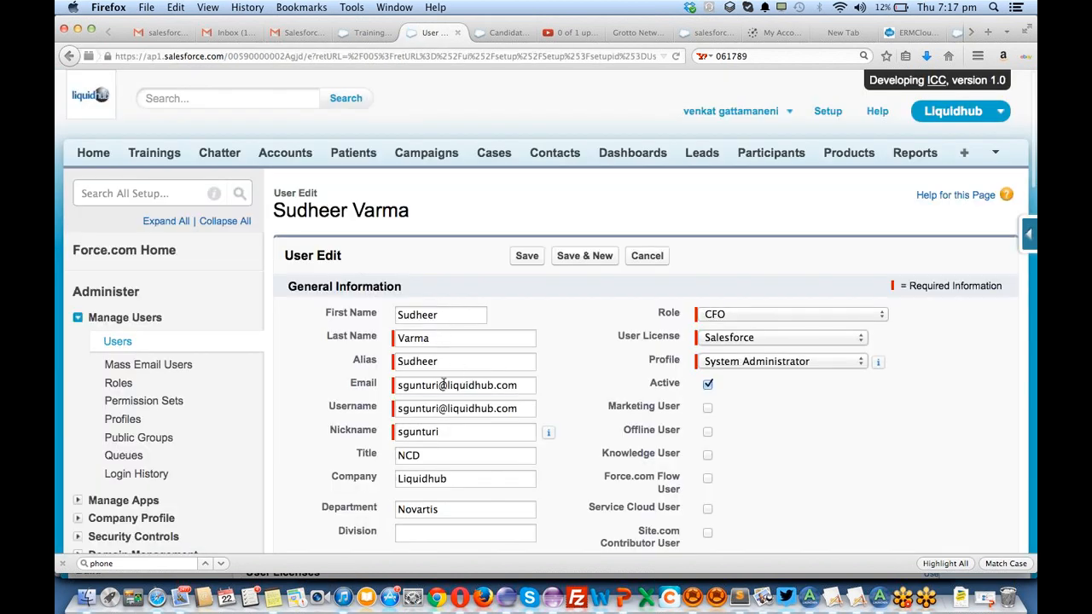
triple_click(443, 385)
key(super+v)
key(Tab)
key(super+v)
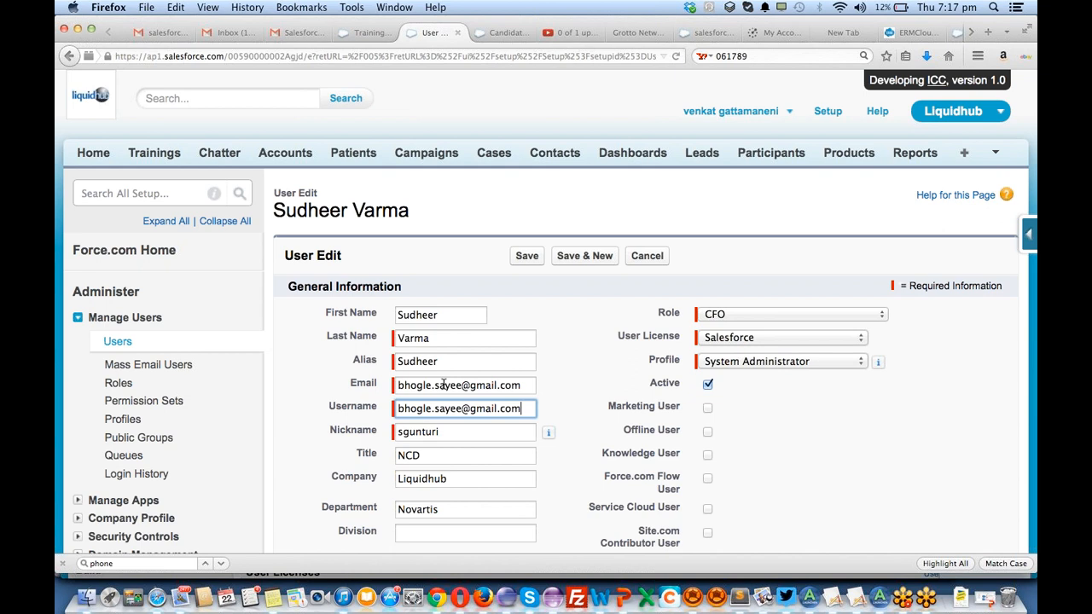
text(.training)
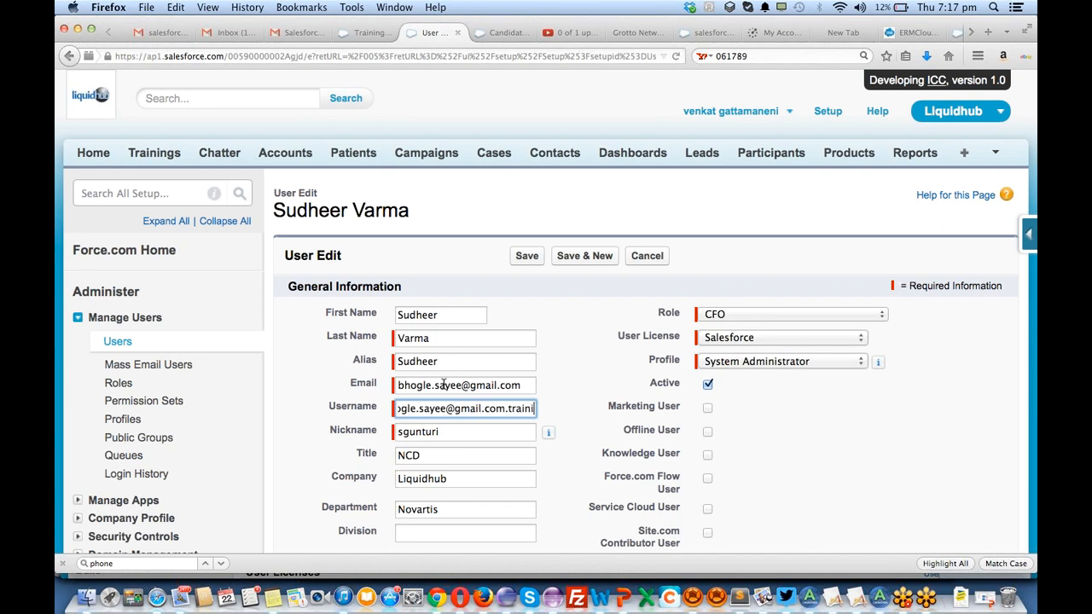
- Put the trainee's name in last name, alias and nickname, clear first name, and save
click(439, 337)
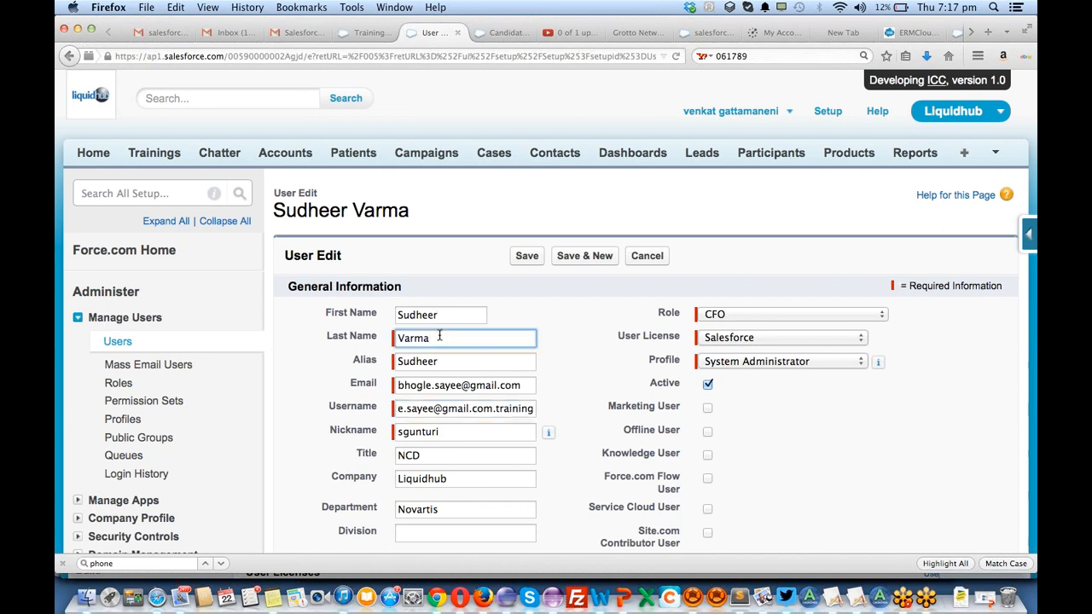
double_click(439, 337)
text(sayee)
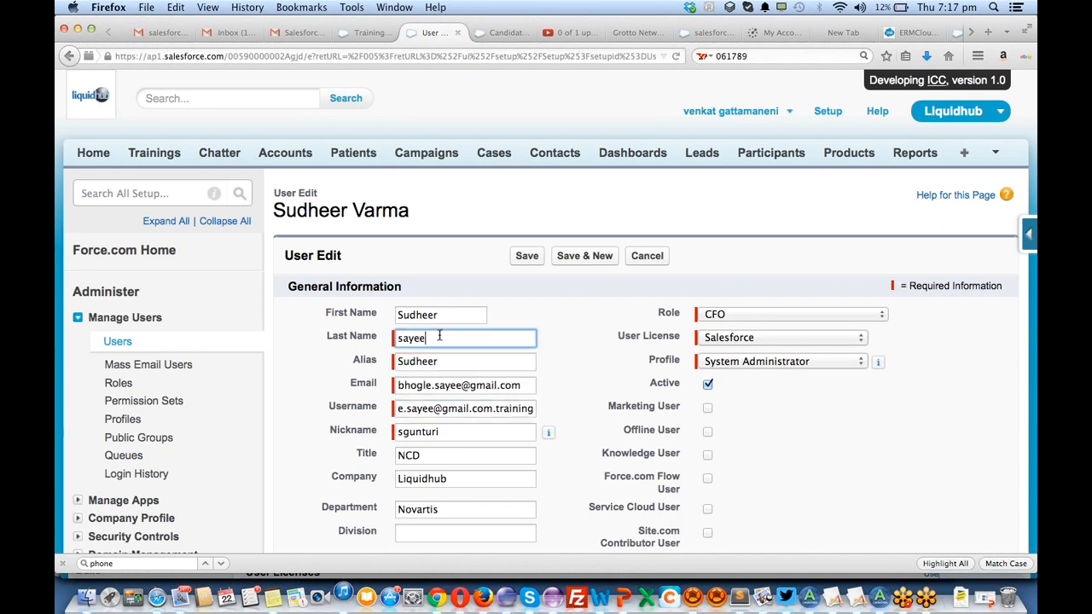
key(Tab)
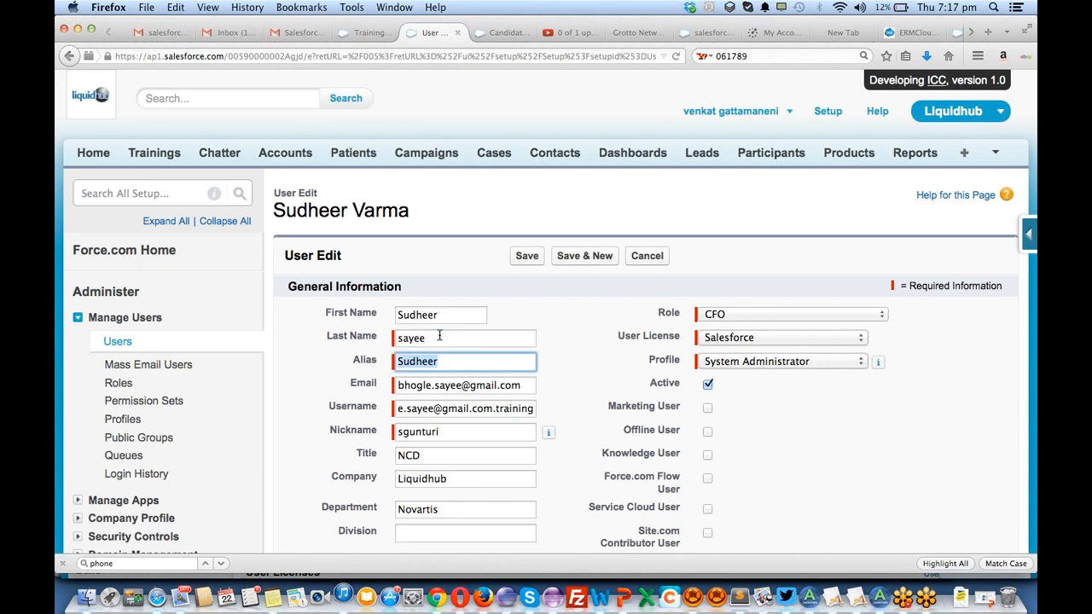
text(sayee)
click(455, 314)
double_click(455, 314)
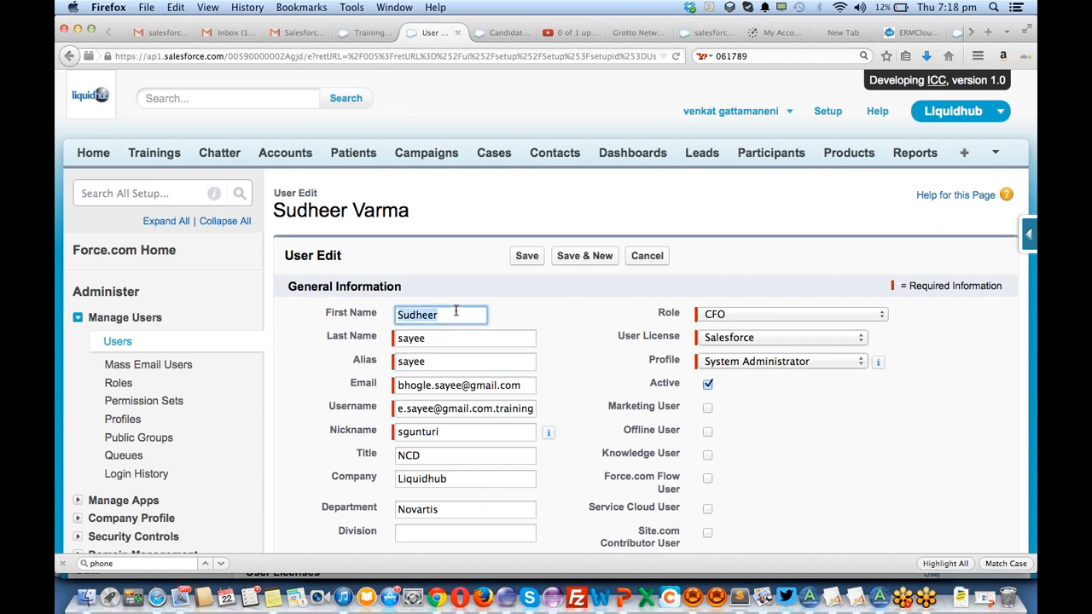
key(BackSpace)
key(Tab)
key(Tab)
key(Tab)
key(Tab)
key(Tab)
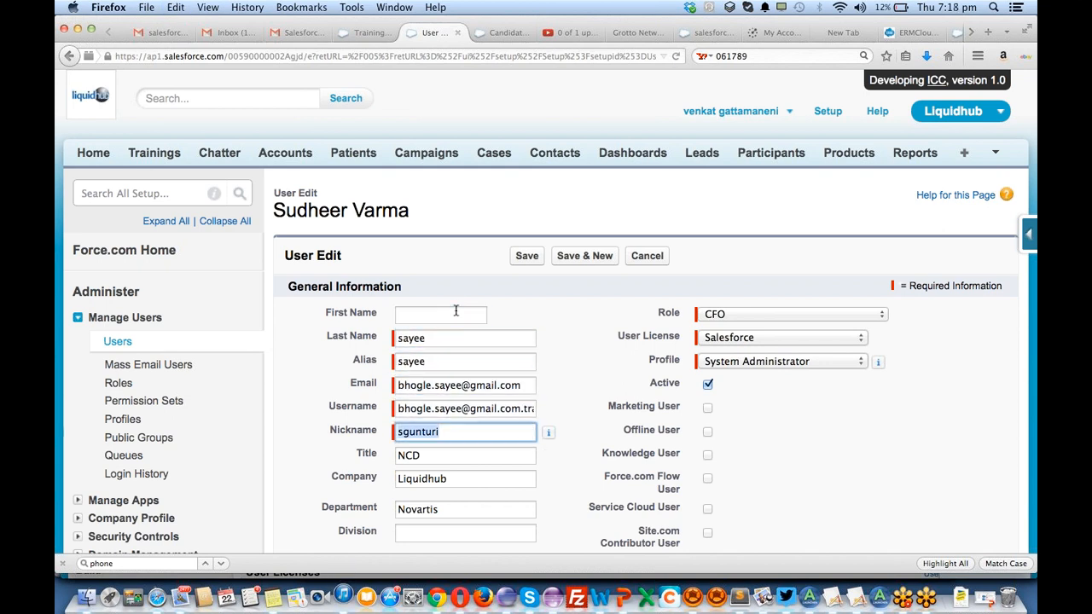
text(sayee)
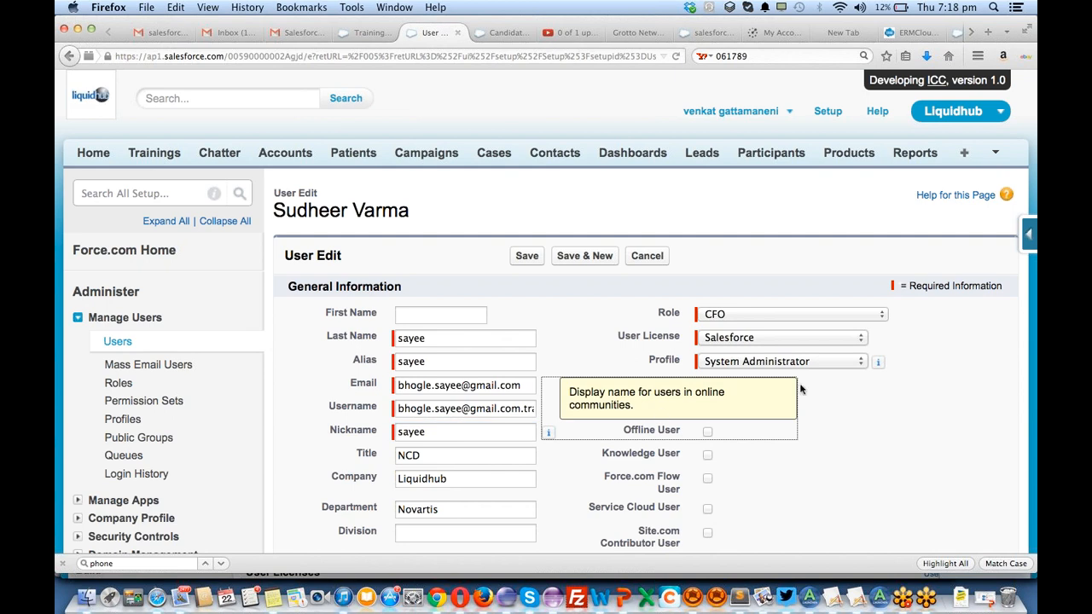
click(527, 256)
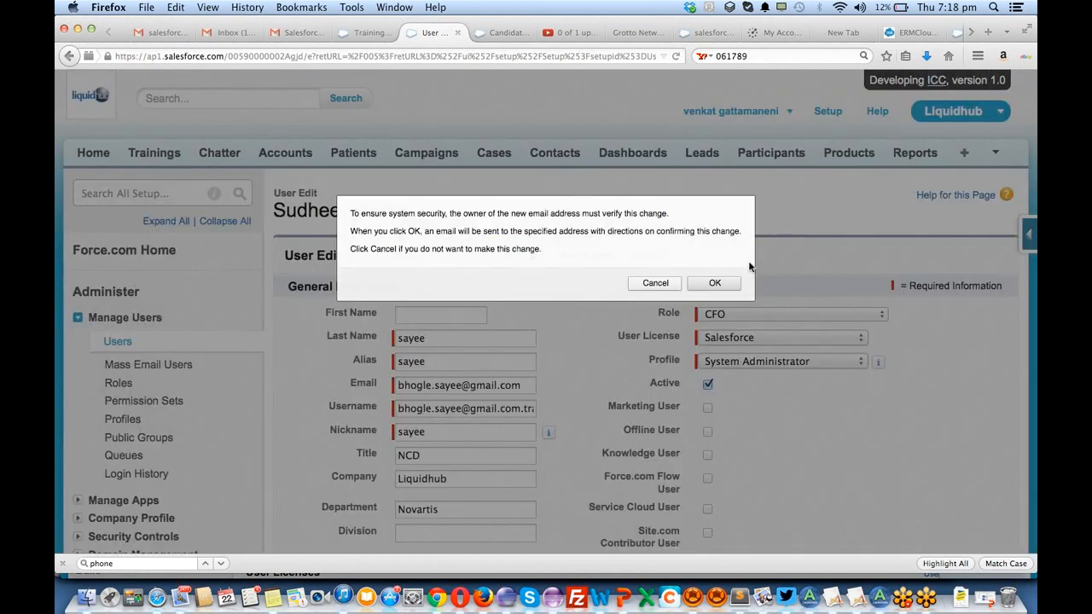
click(720, 284)
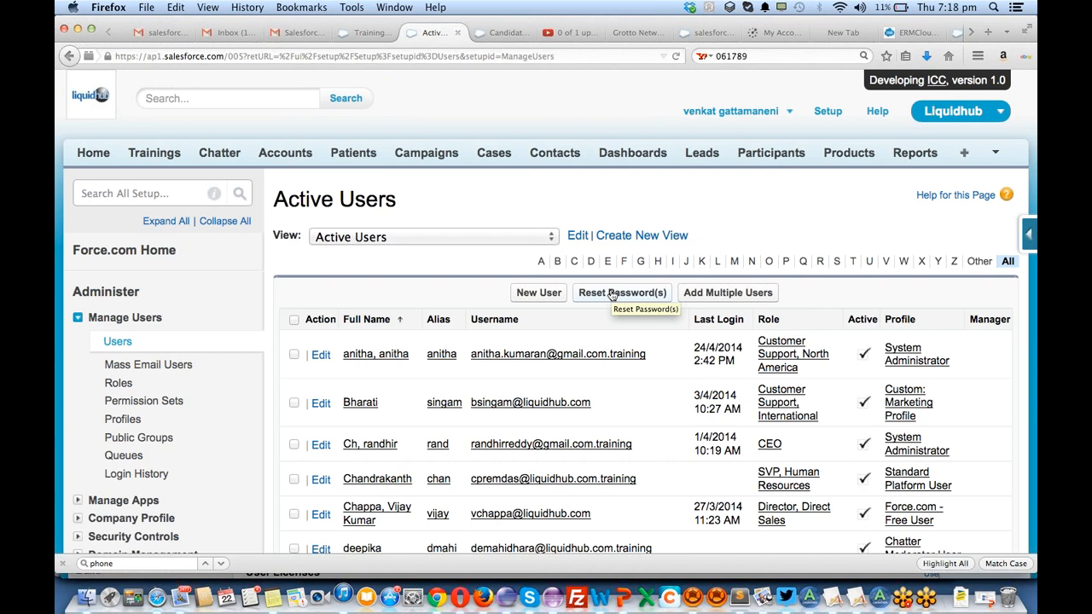
- After dismissing the no-user-selected alert, tick the reassigned CFO user and reset their password
click(611, 294)
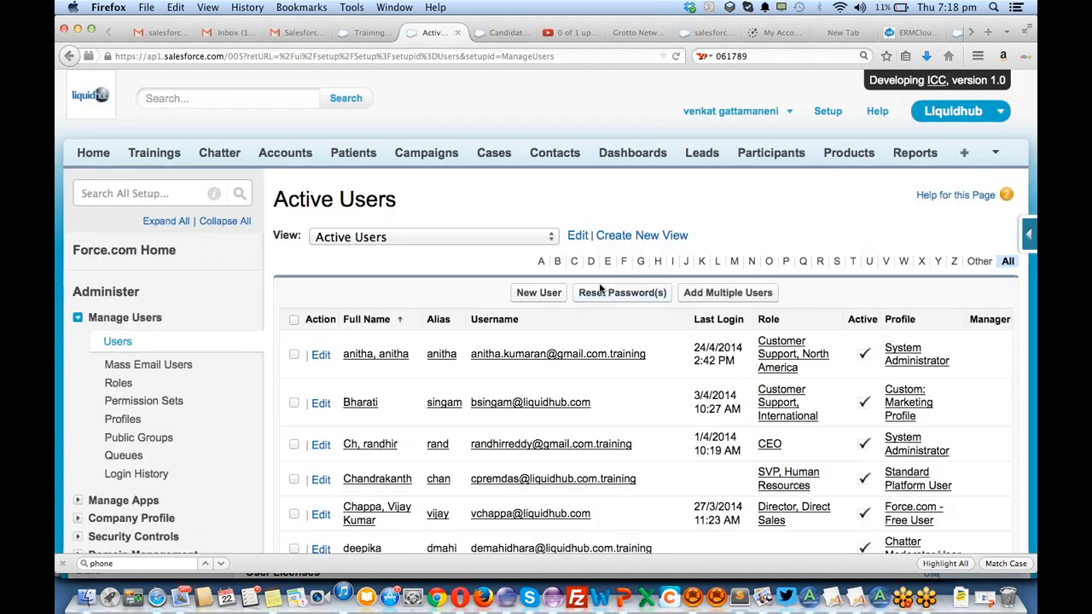
click(589, 279)
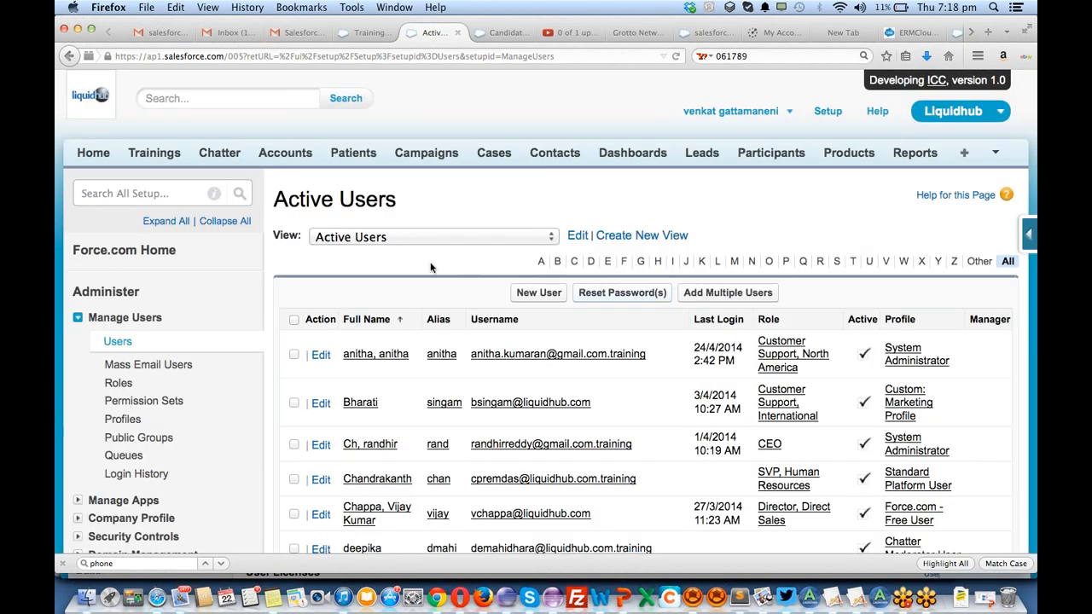
scroll(431, 267, down, 3)
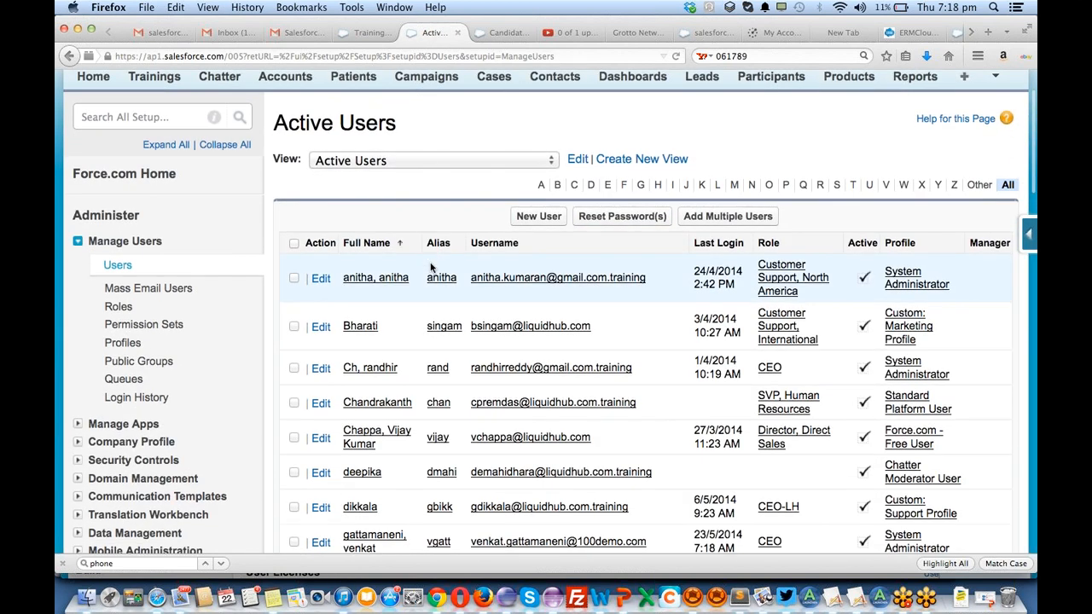
scroll(431, 267, down, 10)
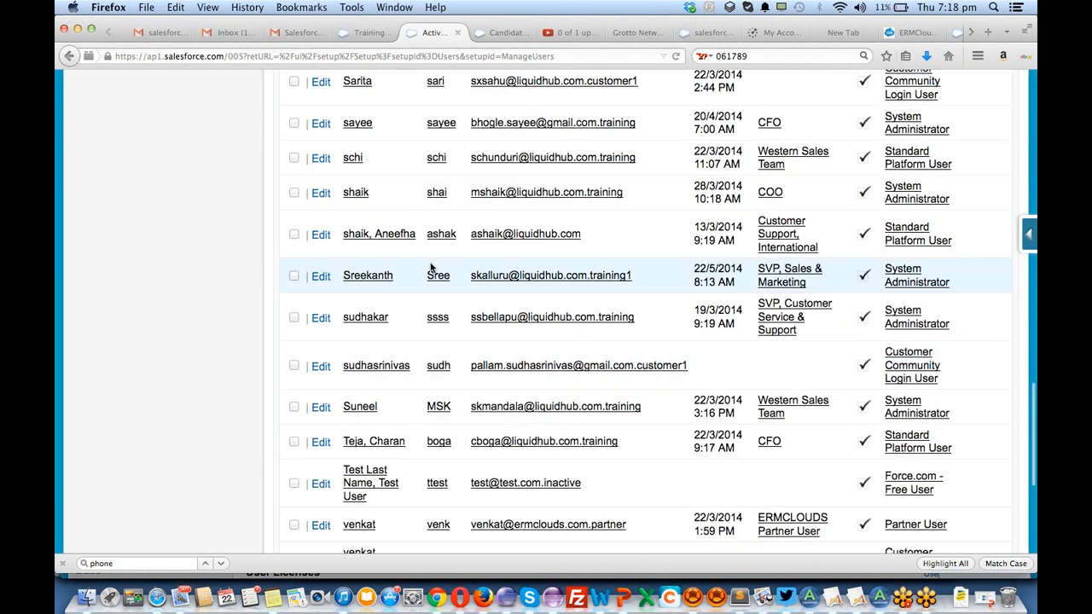
scroll(431, 267, up, 1)
click(294, 156)
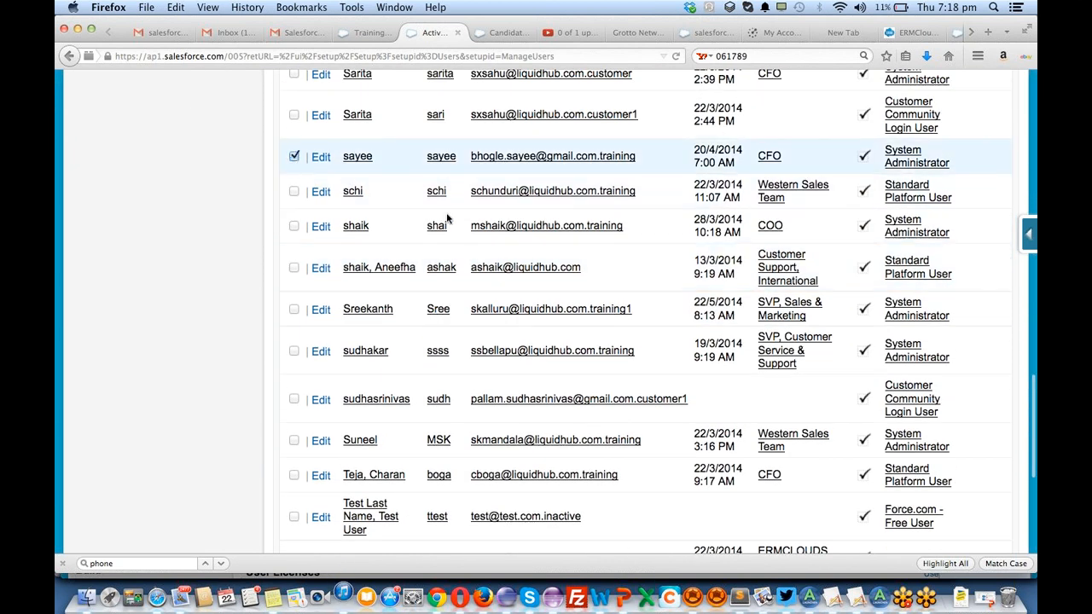
scroll(447, 216, up, 12)
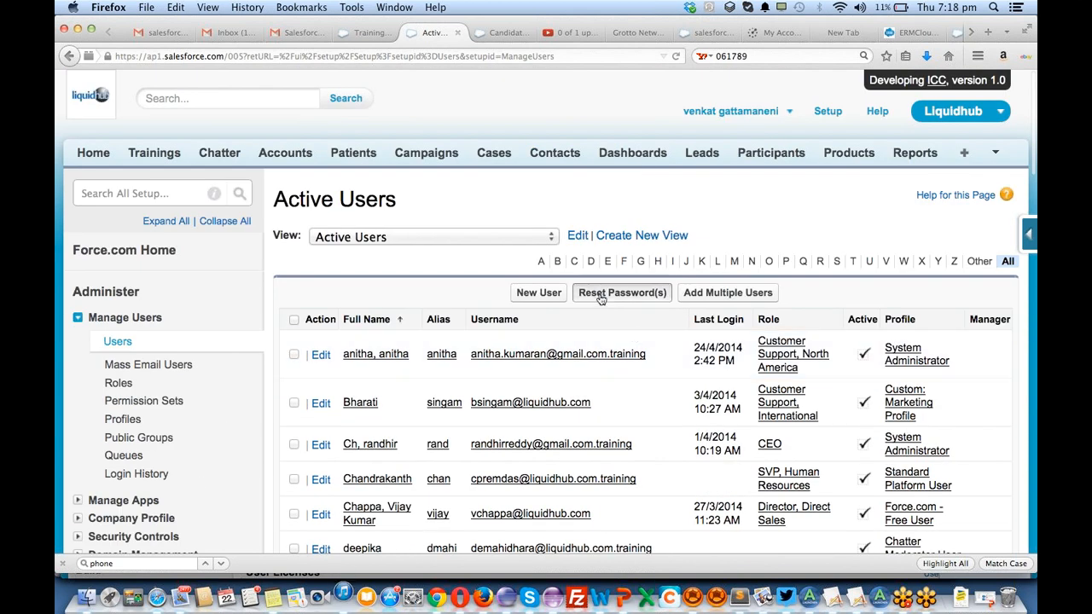
click(601, 296)
click(588, 282)
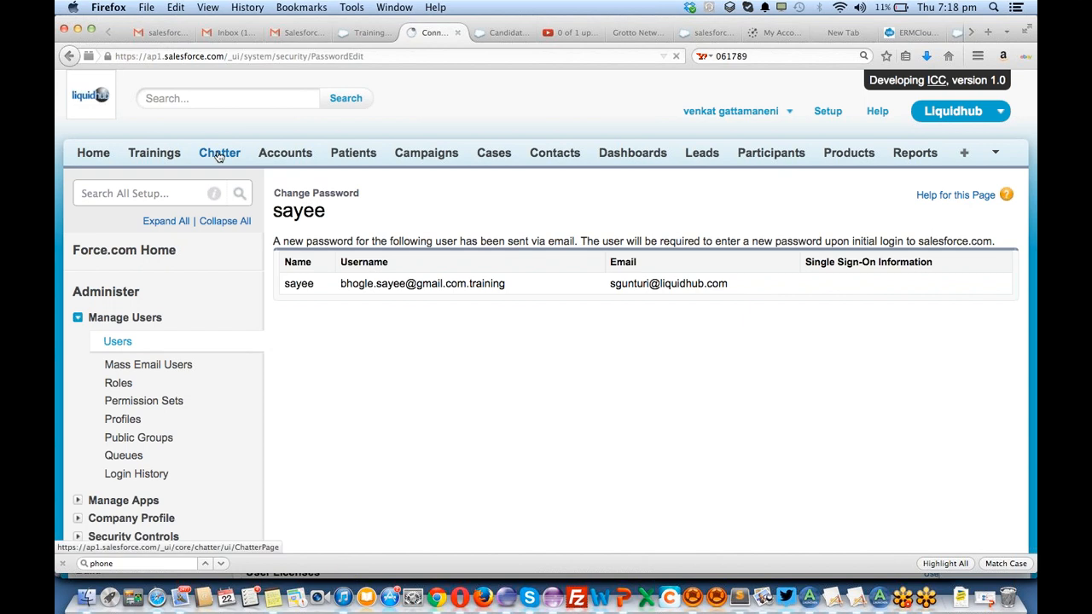
- In the Chatter feed, open the profile of the user from the 'changed E-mail' post
click(219, 157)
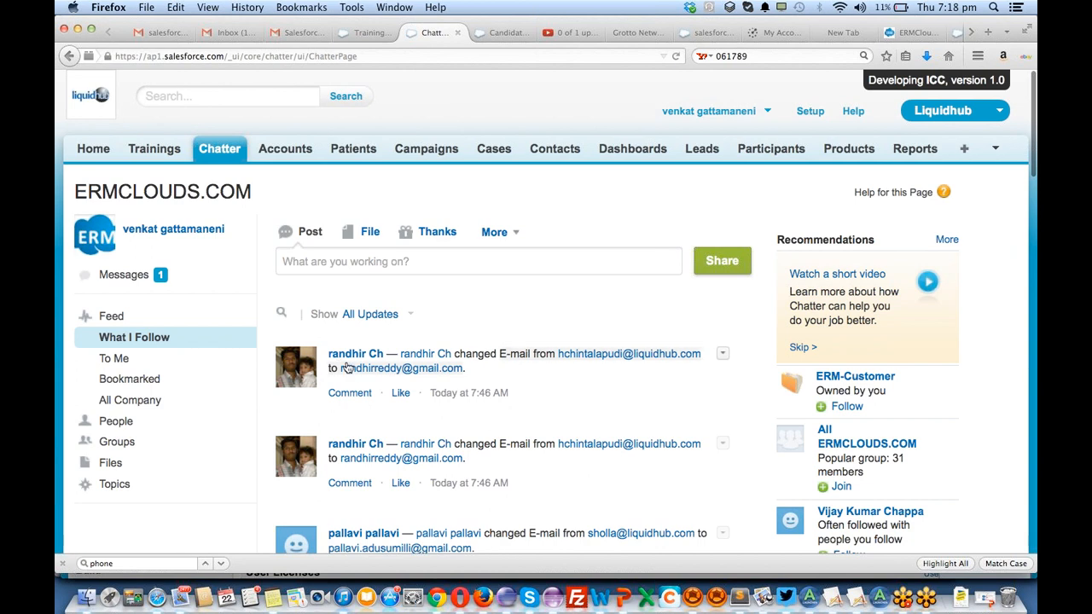
mouse_move(367, 359)
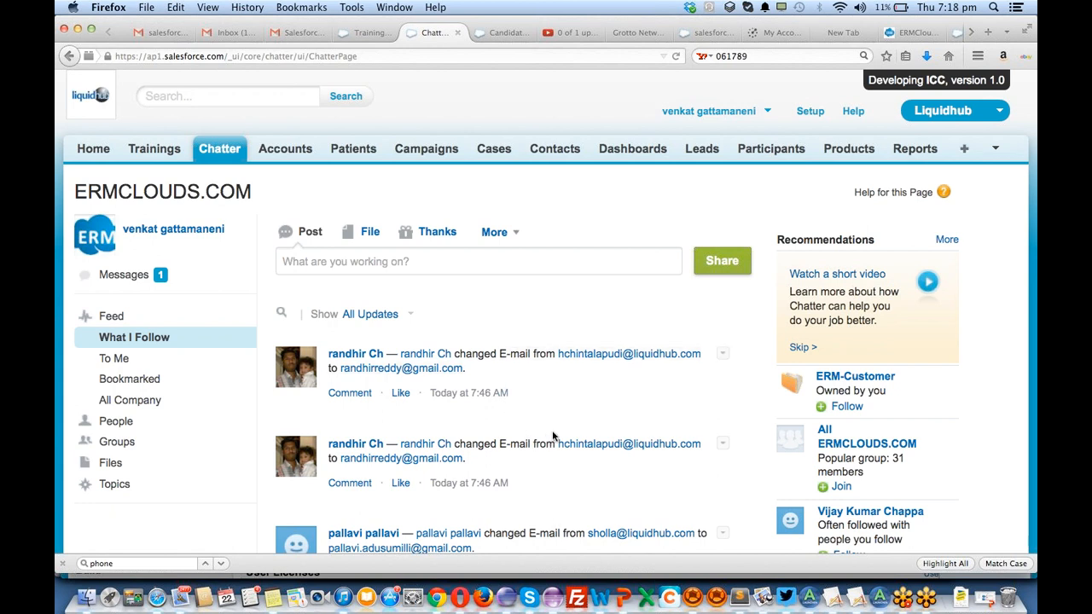
scroll(568, 434, down, 1)
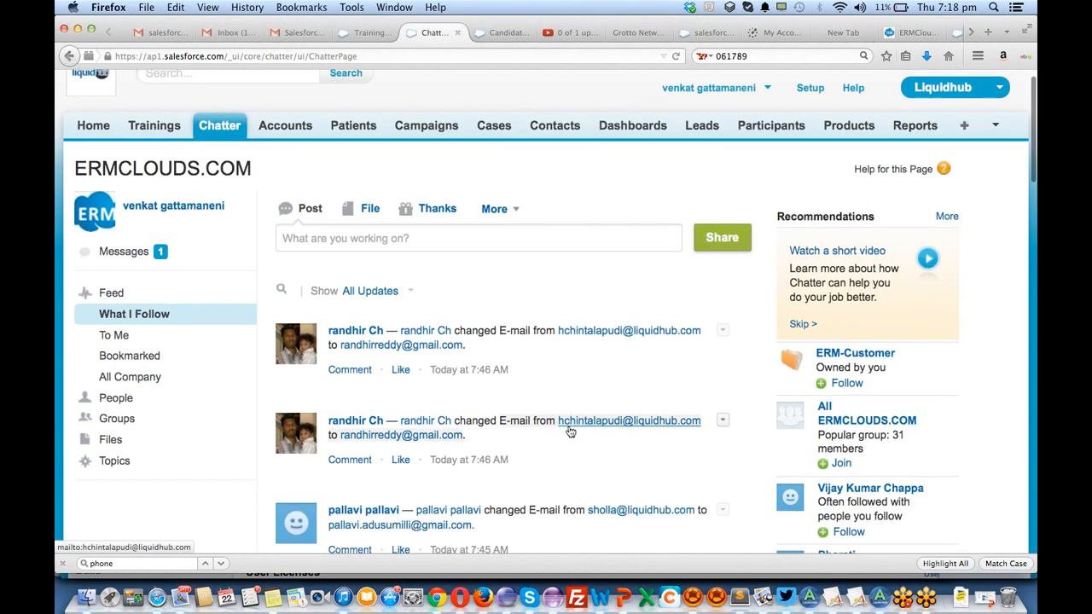
scroll(569, 430, down, 5)
scroll(569, 431, up, 6)
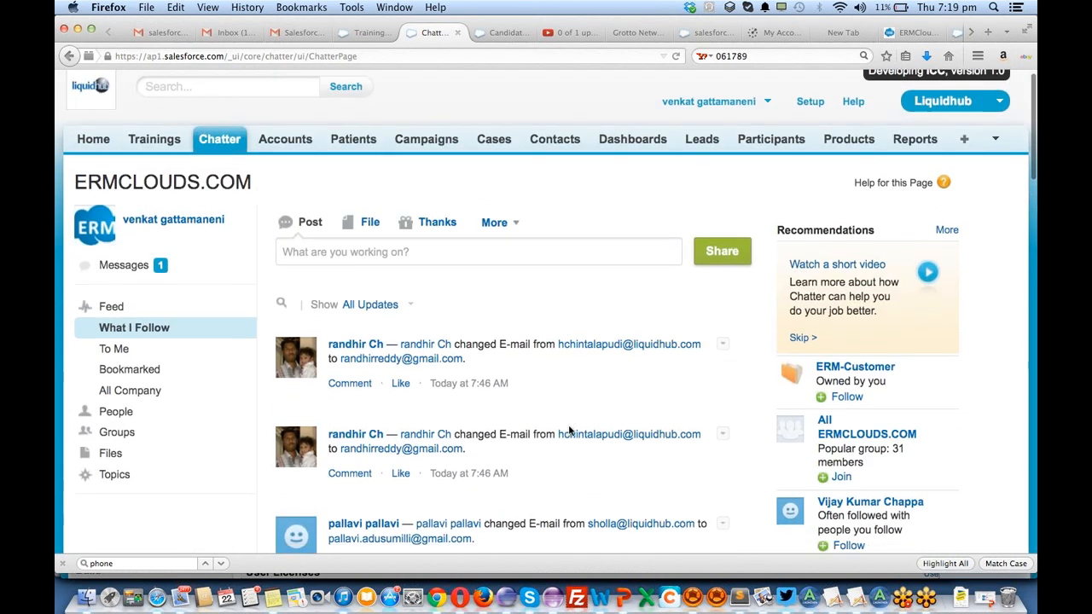
scroll(569, 430, down, 12)
scroll(569, 431, up, 10)
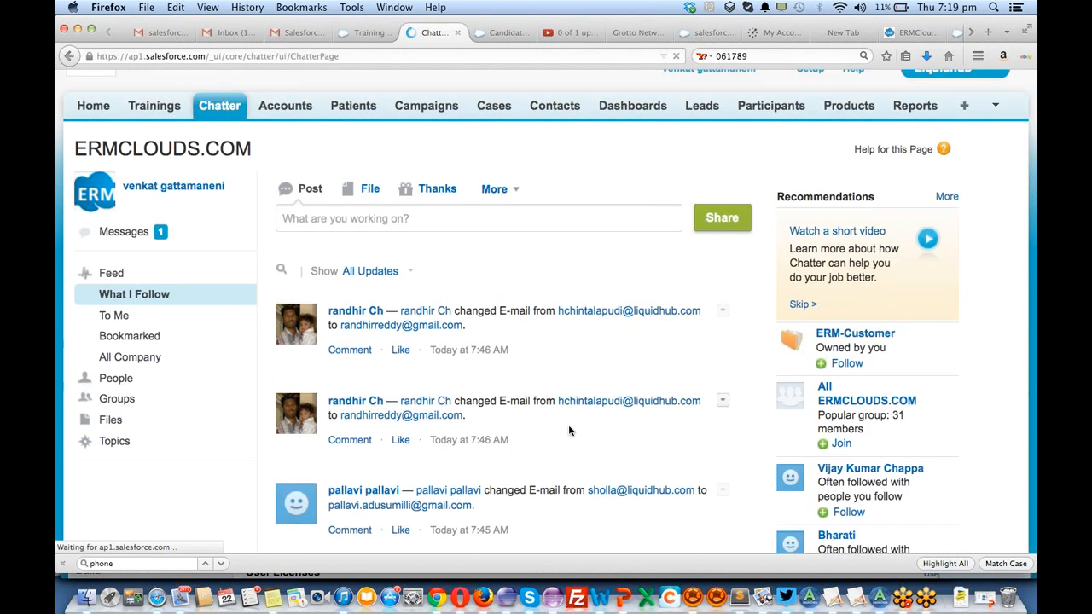
scroll(632, 449, down, 4)
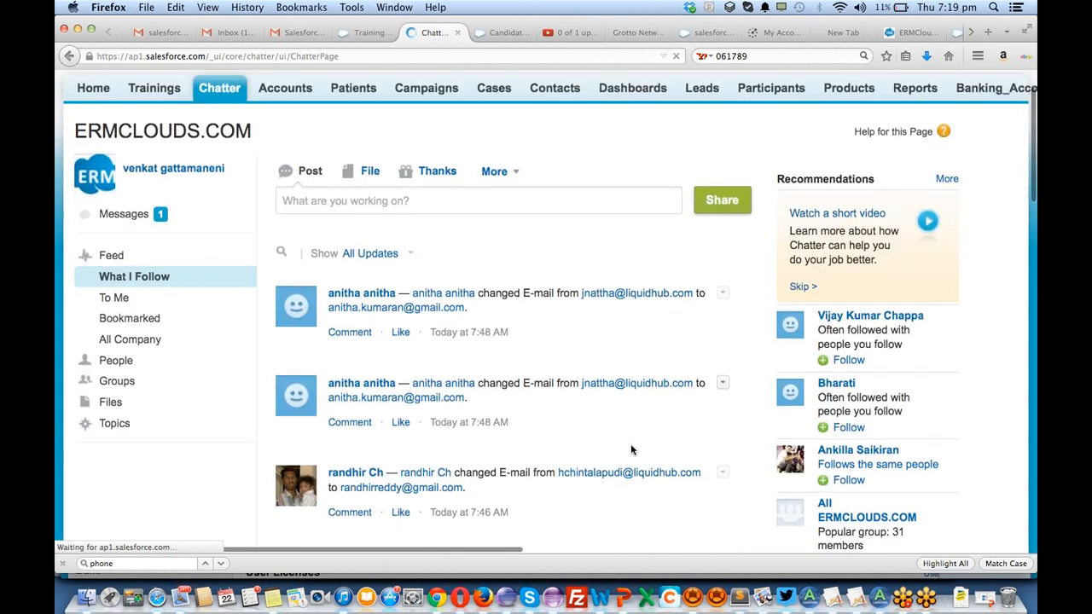
scroll(631, 449, down, 5)
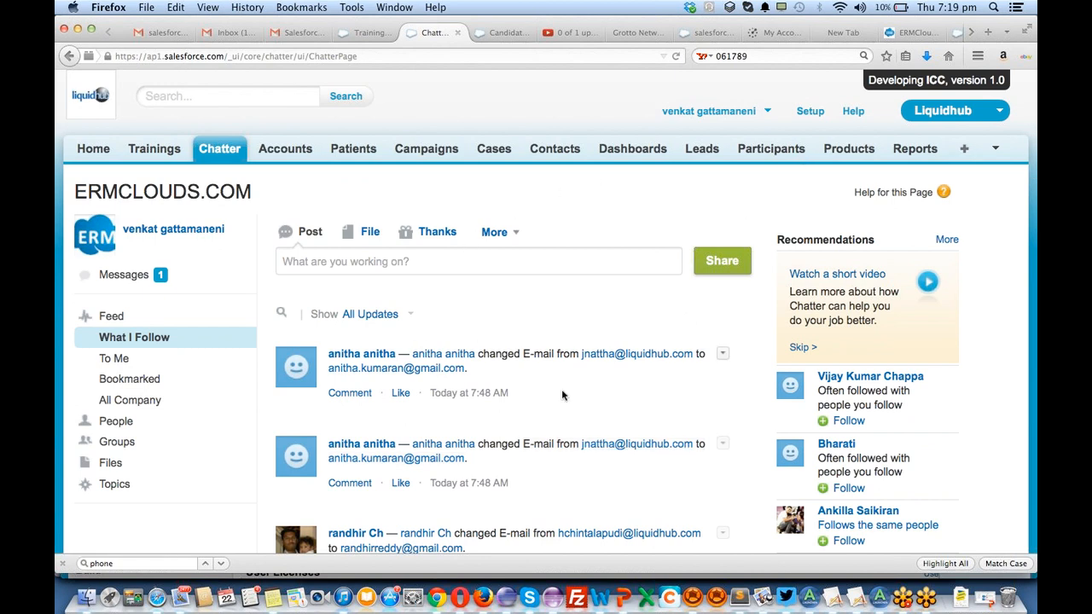
scroll(569, 421, down, 3)
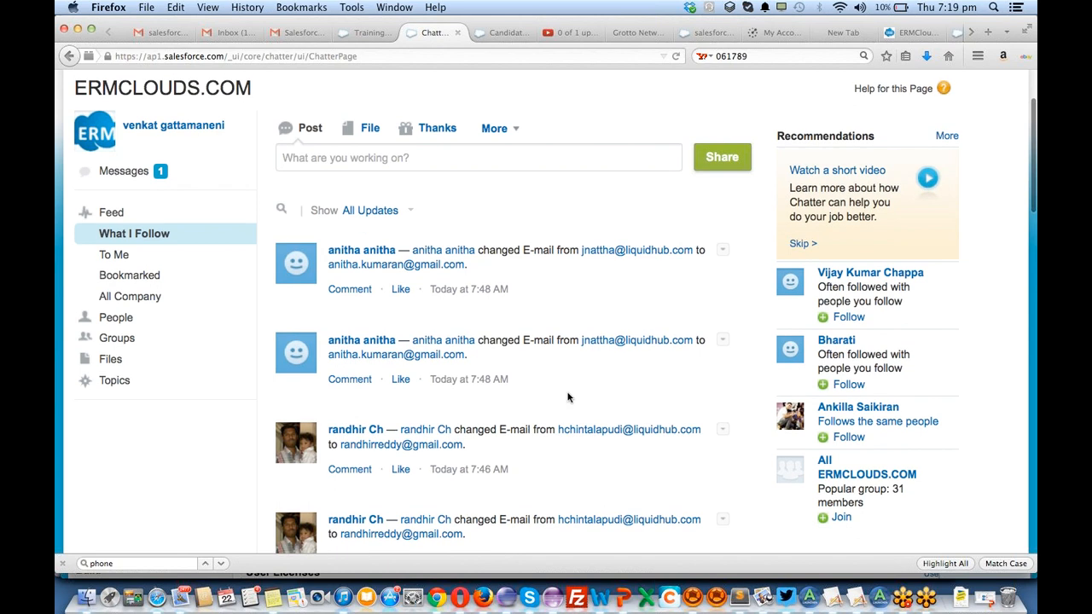
scroll(563, 380, up, 3)
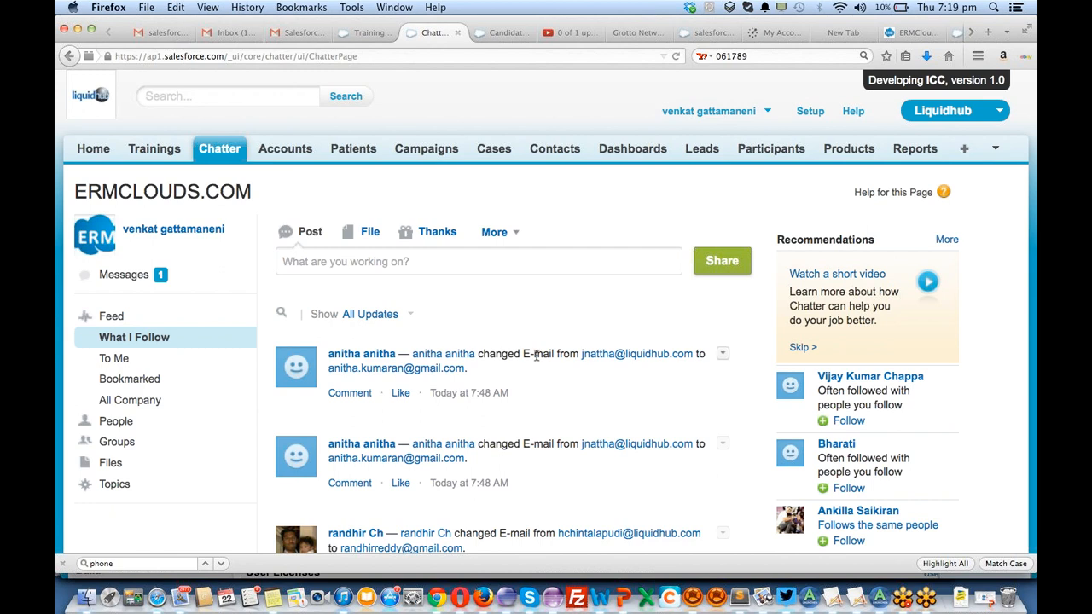
scroll(408, 379, down, 5)
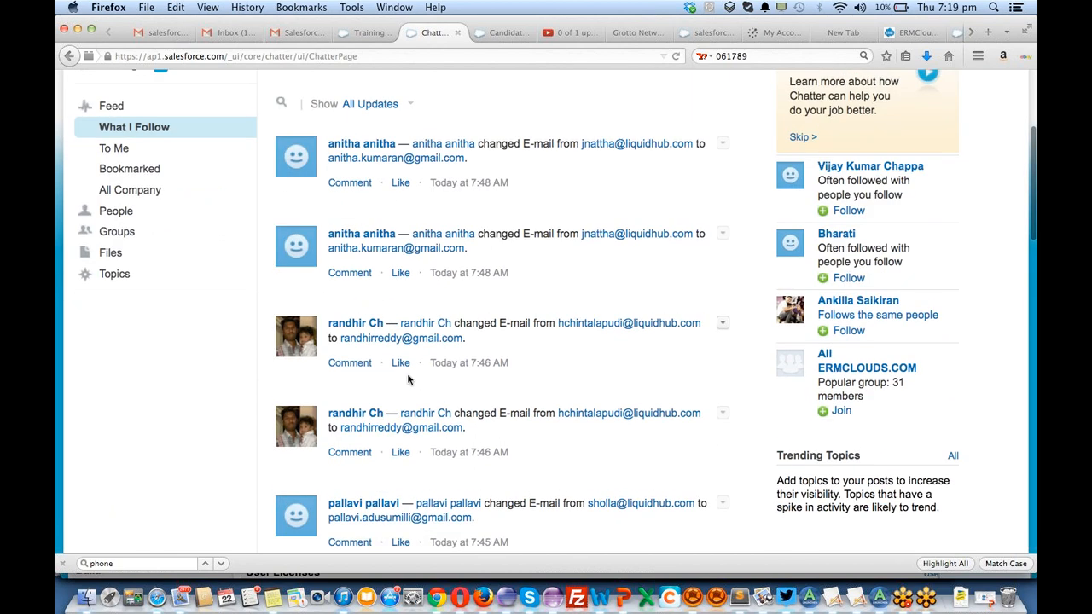
click(367, 396)
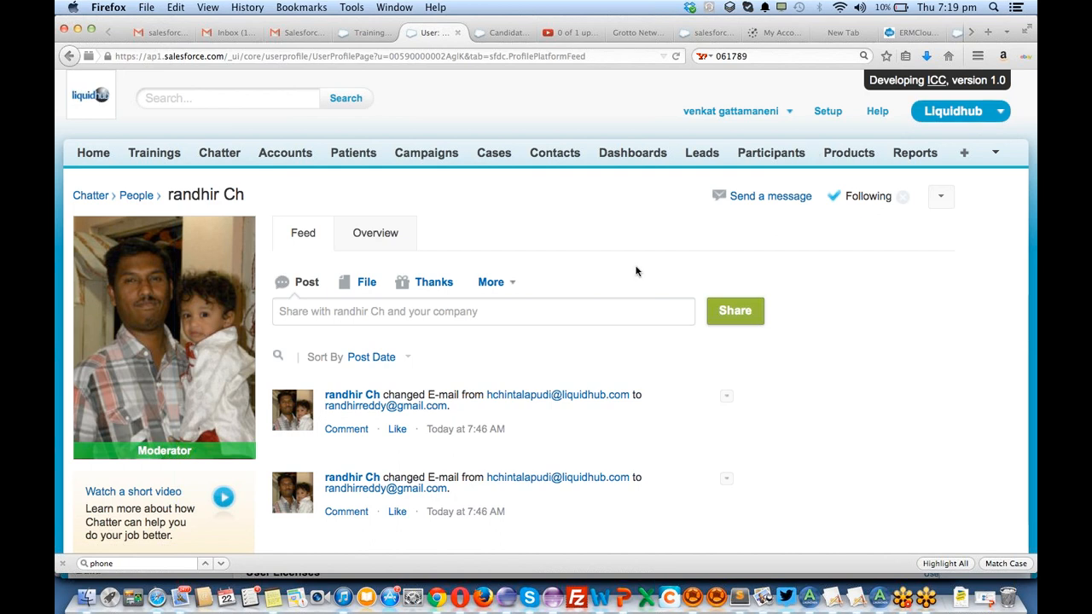
- Go from the Chatter profile to Setup through the account menu beside the user name
scroll(638, 268, down, 4)
scroll(638, 271, up, 5)
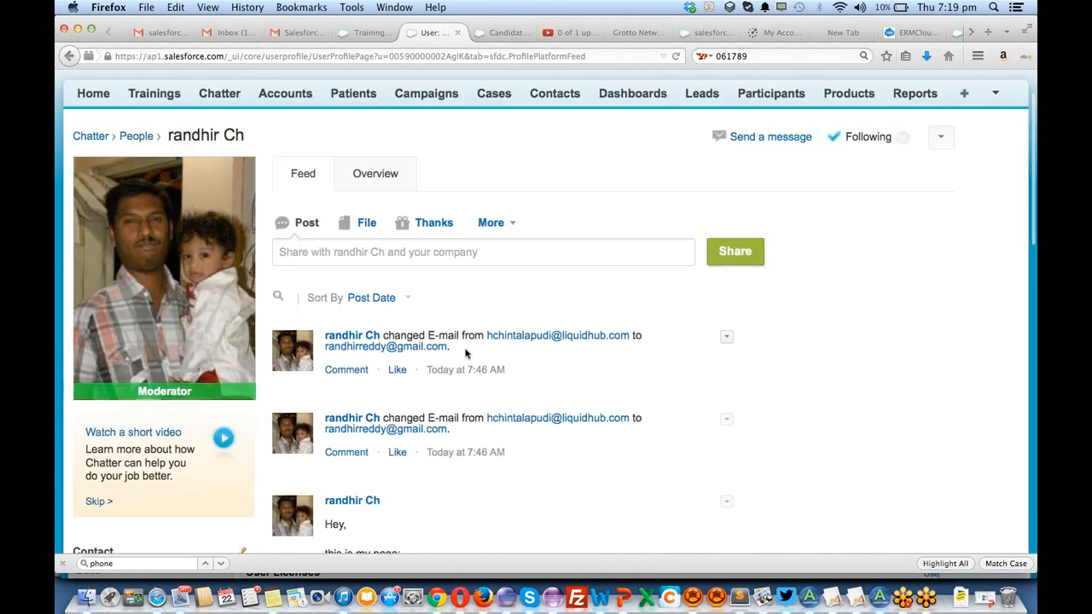
scroll(573, 335, down, 15)
scroll(572, 336, up, 8)
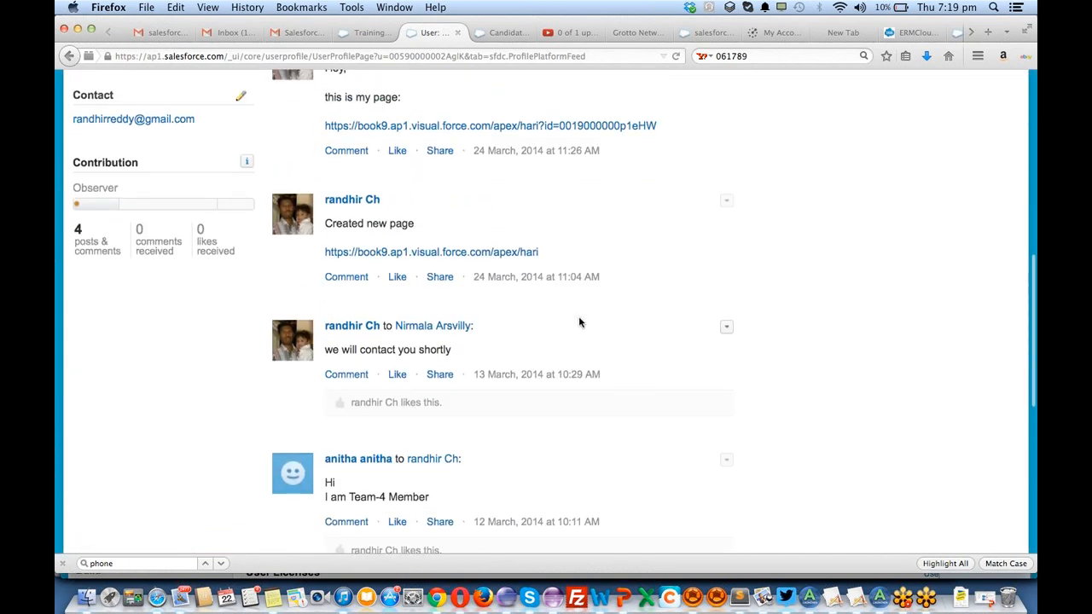
scroll(751, 352, up, 3)
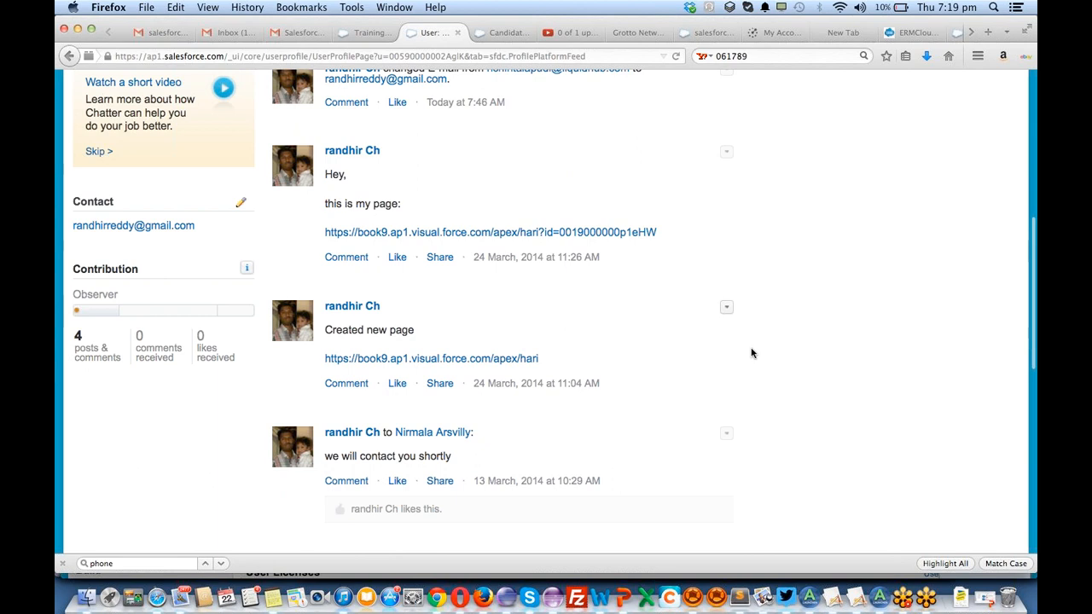
scroll(917, 313, up, 10)
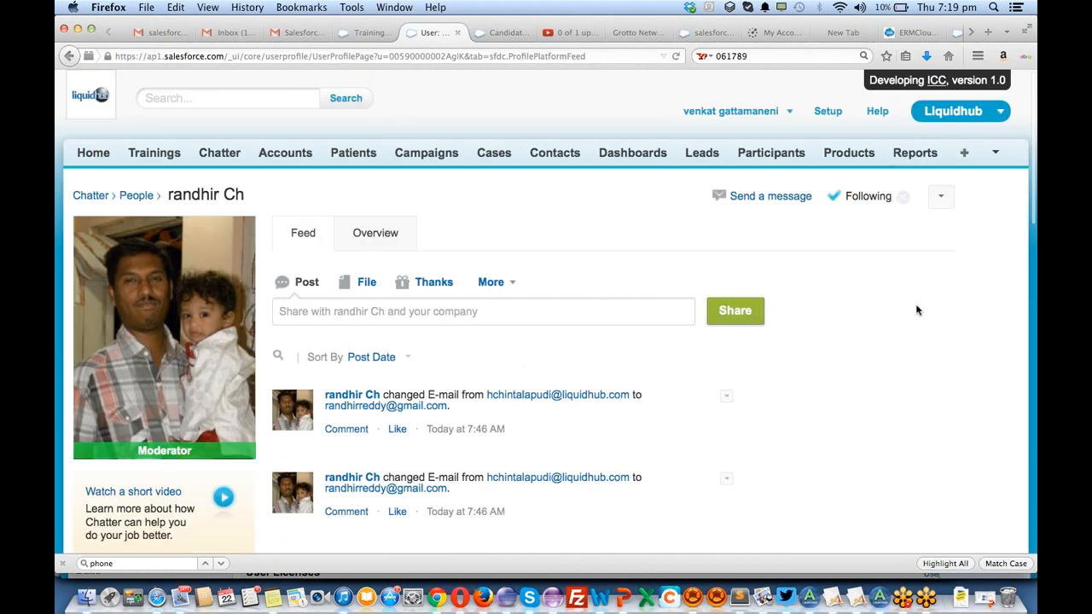
click(786, 117)
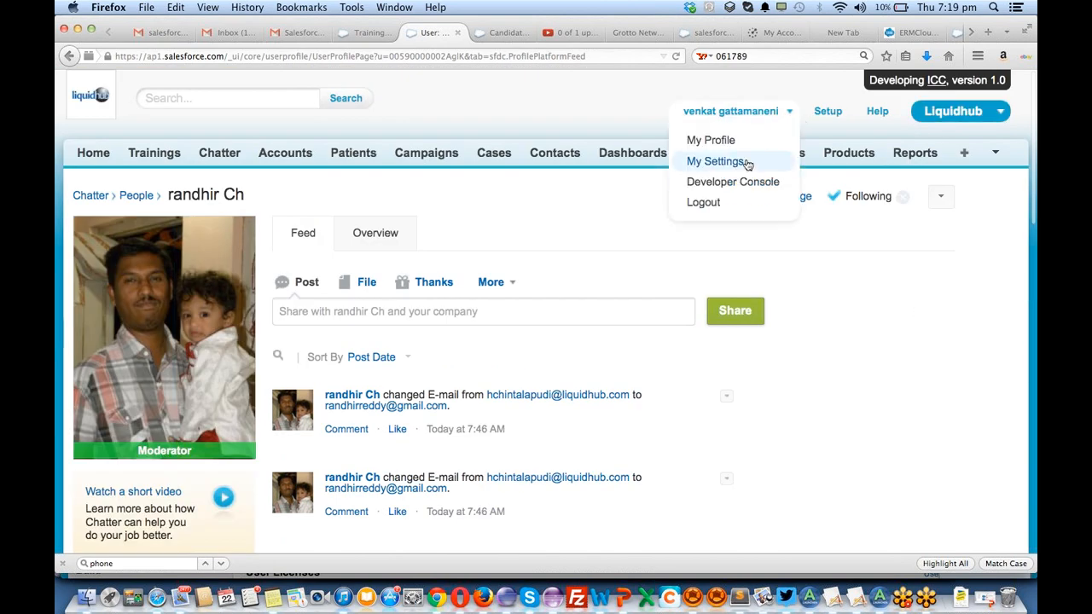
click(827, 114)
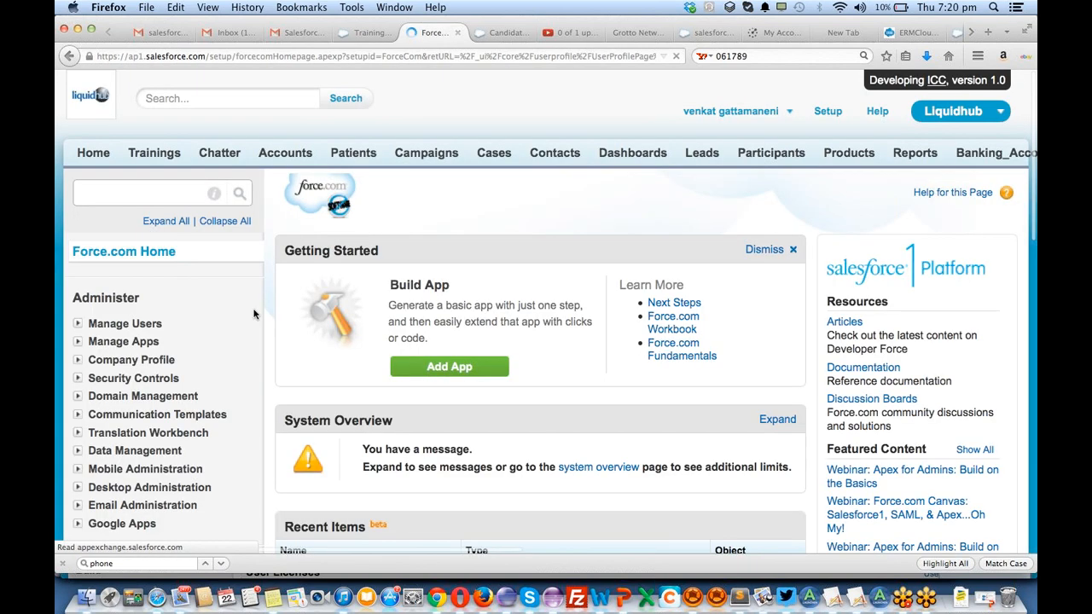
- Find the CEO-role System Administrator under Manage Users > Users and reset their password
scroll(253, 314, down, 3)
click(66, 210)
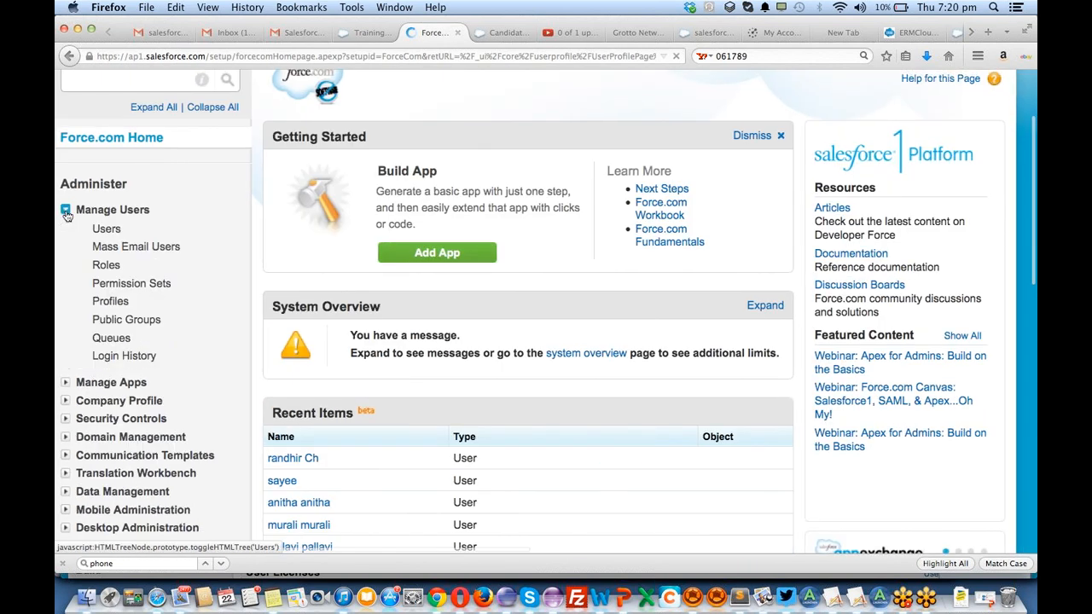
scroll(94, 224, left, 1)
click(114, 231)
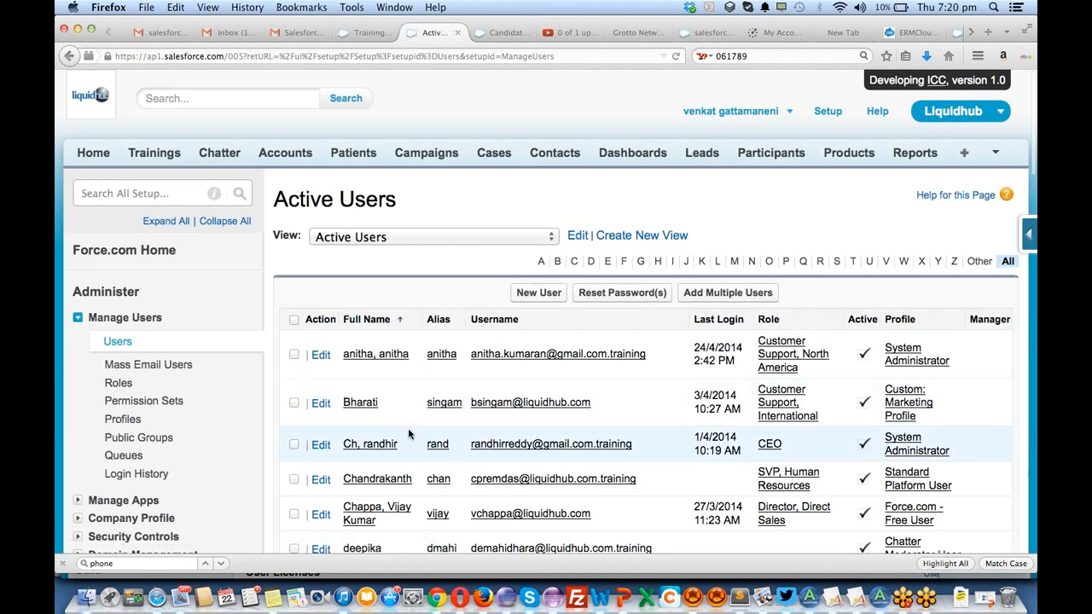
scroll(409, 434, down, 5)
key(super+f)
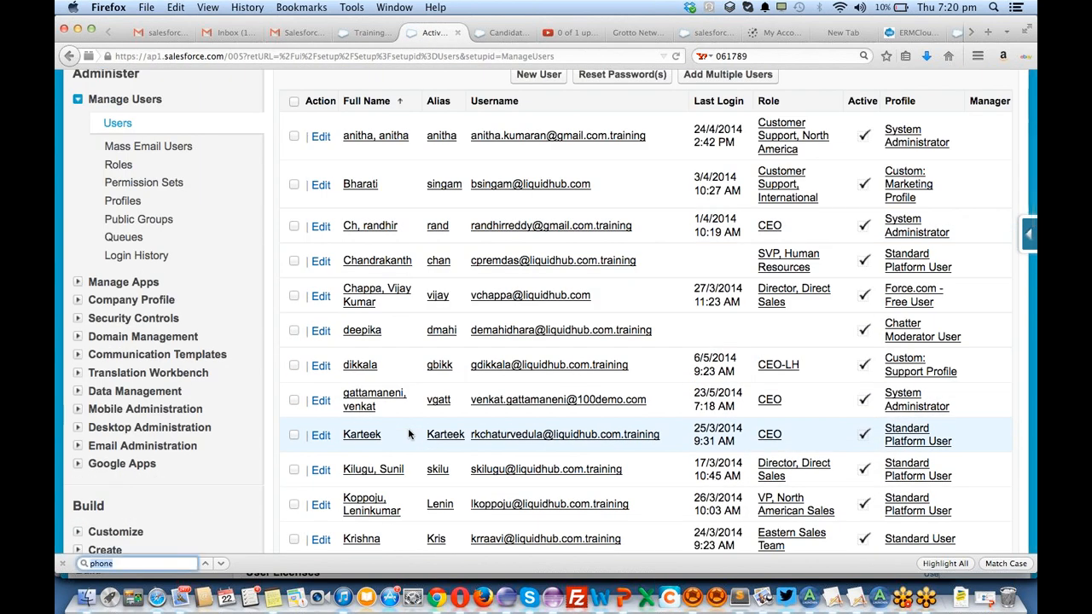
text(ranf)
key(BackSpace)
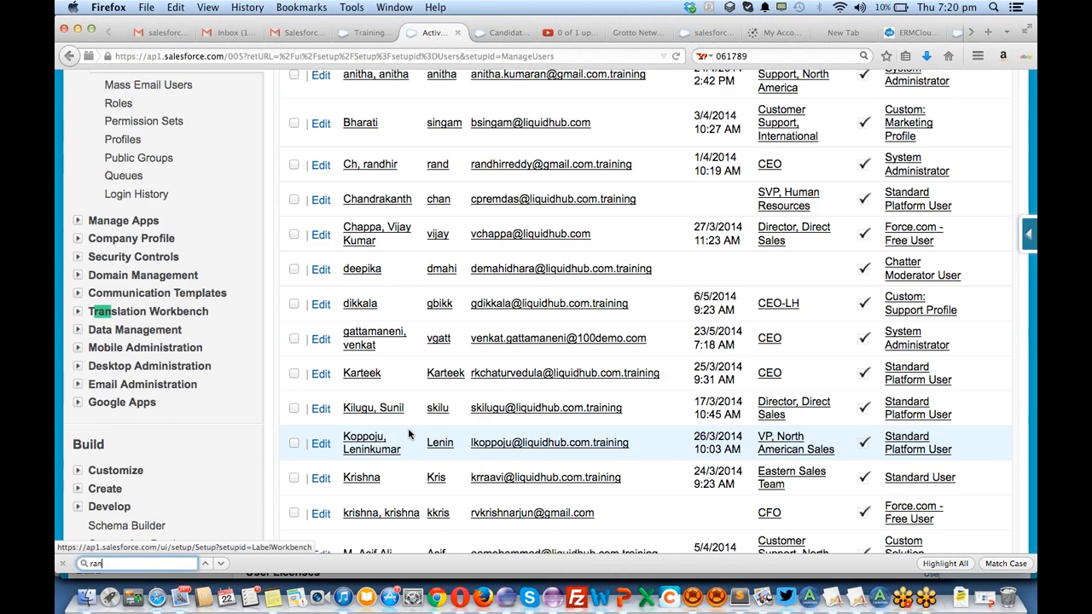
key(Return)
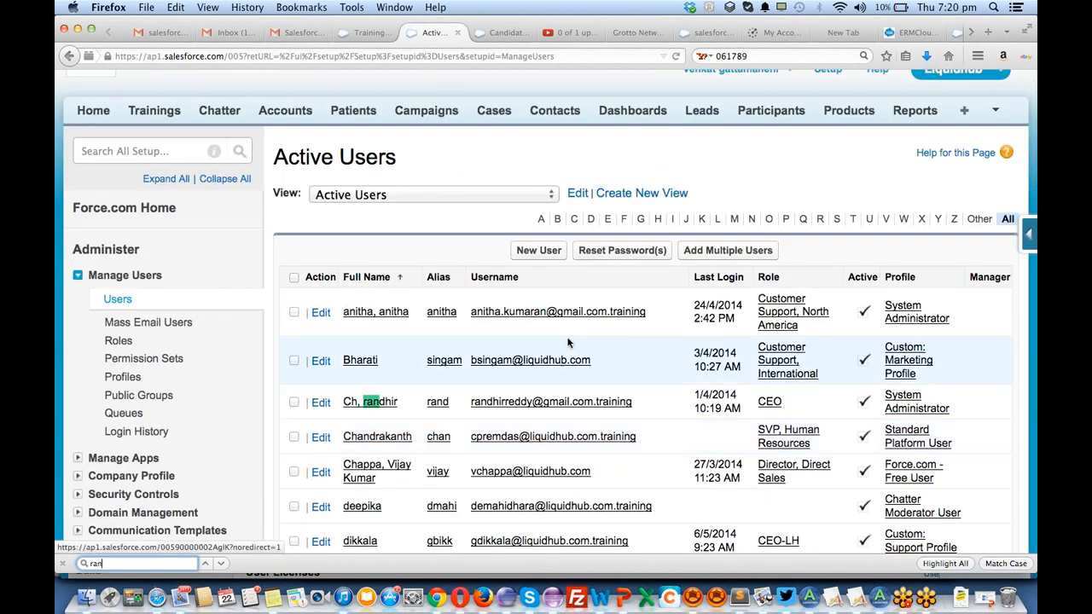
click(490, 404)
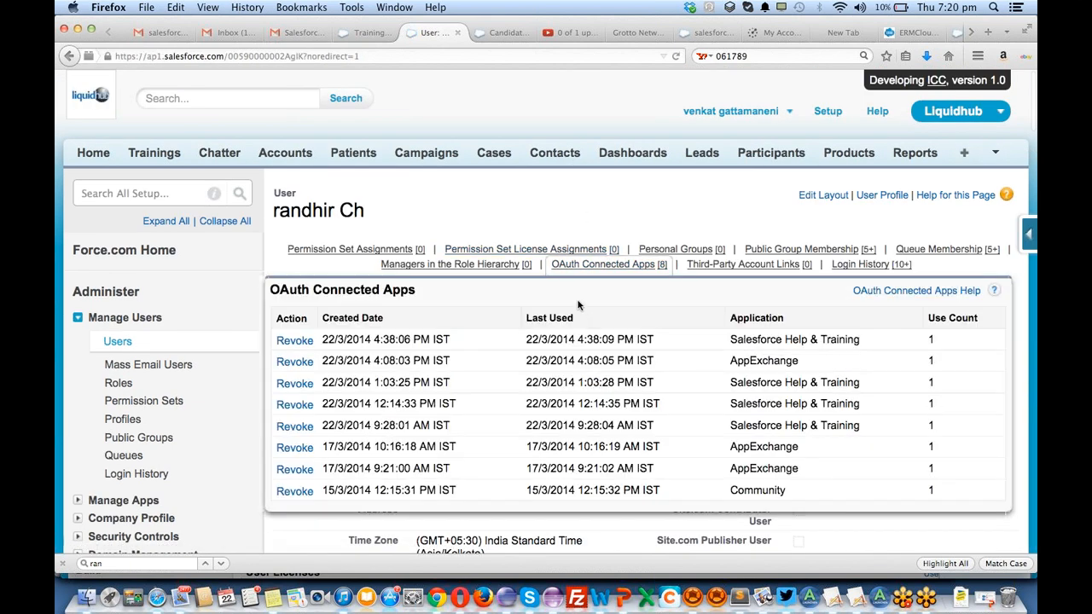
click(575, 305)
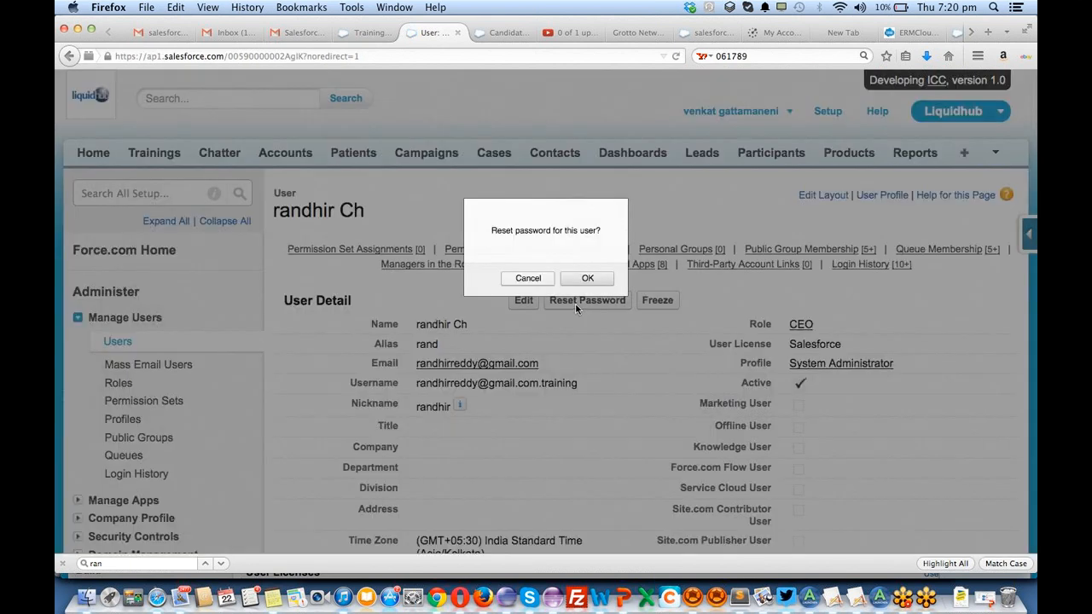
click(585, 281)
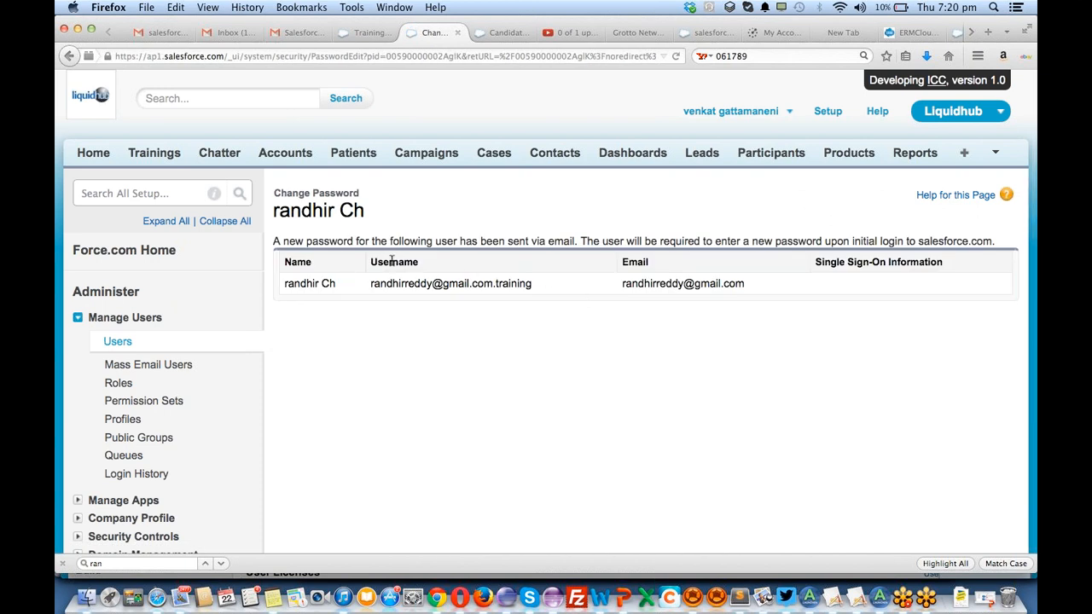
click(134, 475)
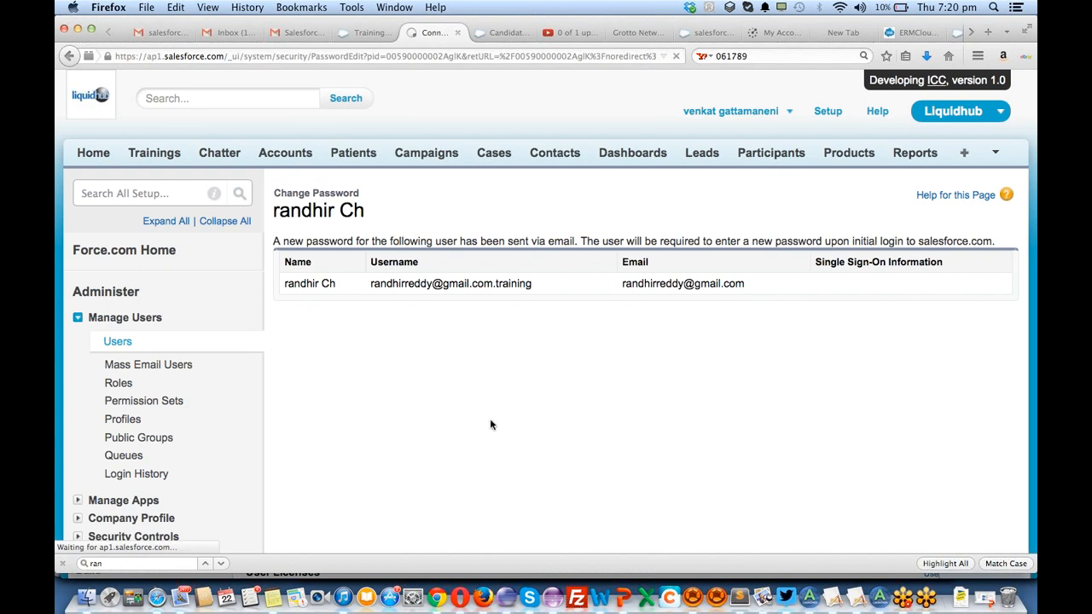
scroll(497, 423, down, 9)
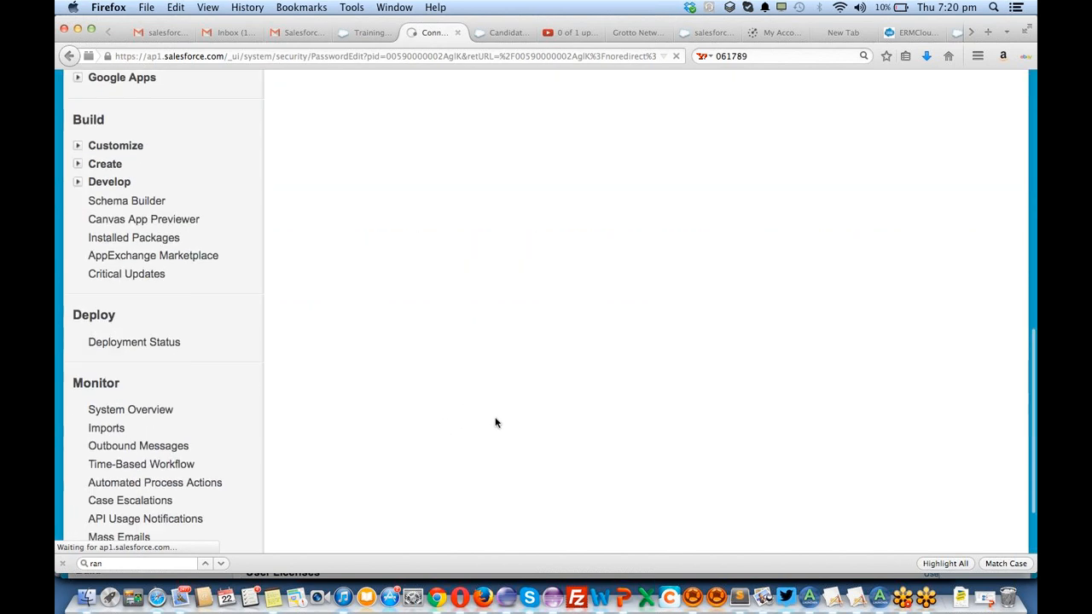
scroll(496, 423, up, 9)
scroll(496, 423, down, 9)
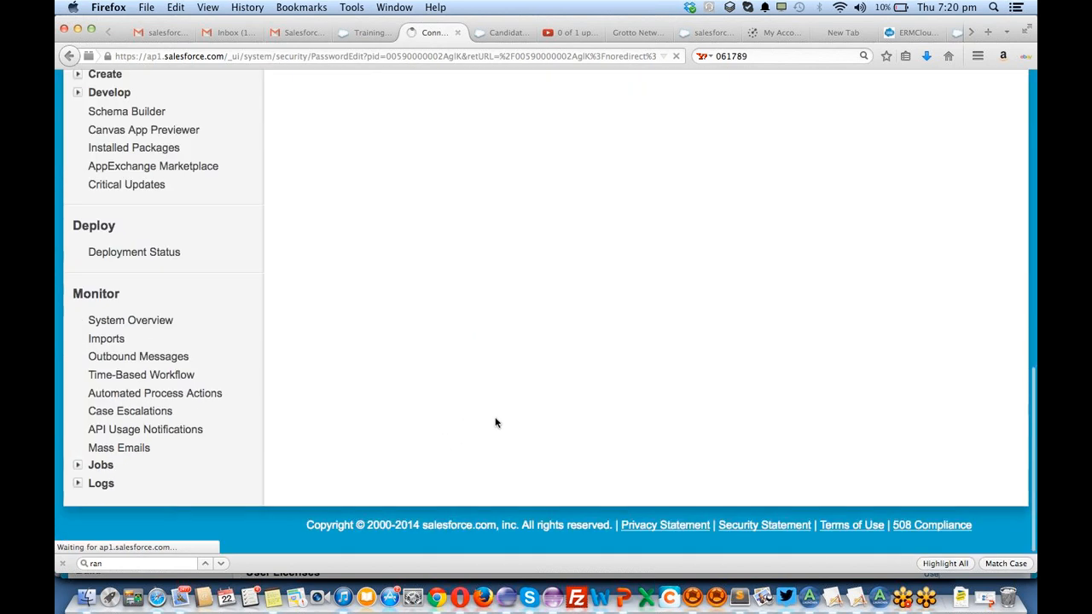
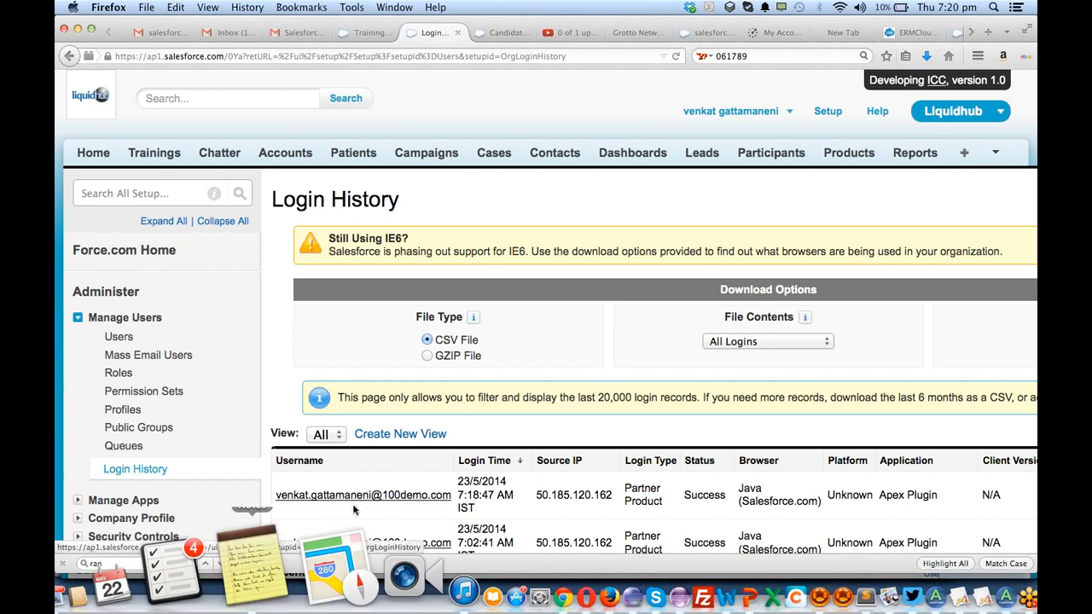
- Open the Chatter feed in a new browser tab and switch to it
scroll(537, 418, down, 4)
scroll(538, 418, down, 4)
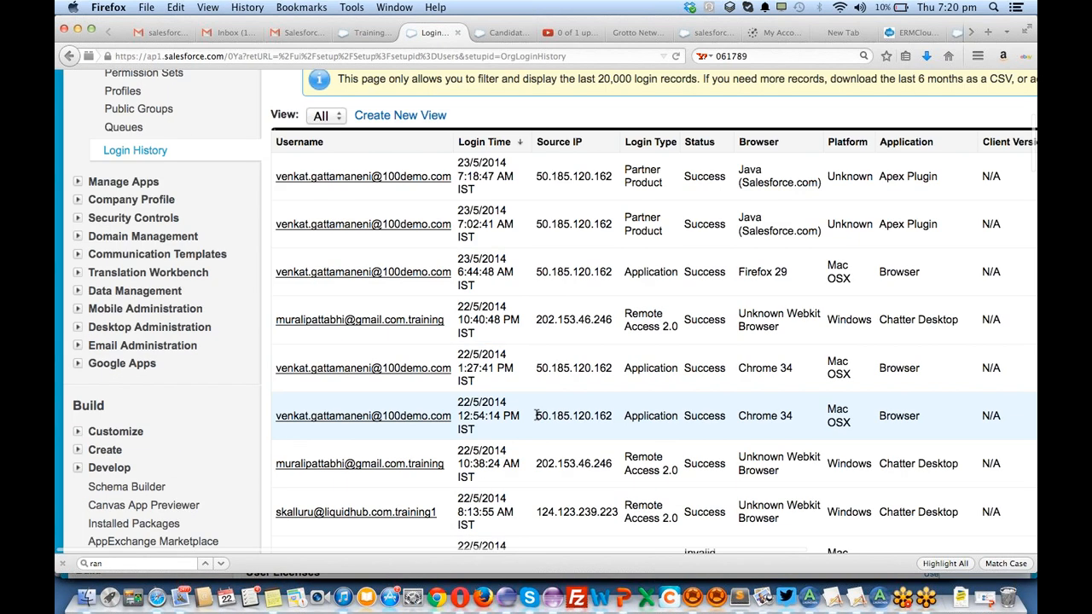
scroll(536, 416, down, 2)
scroll(537, 418, up, 3)
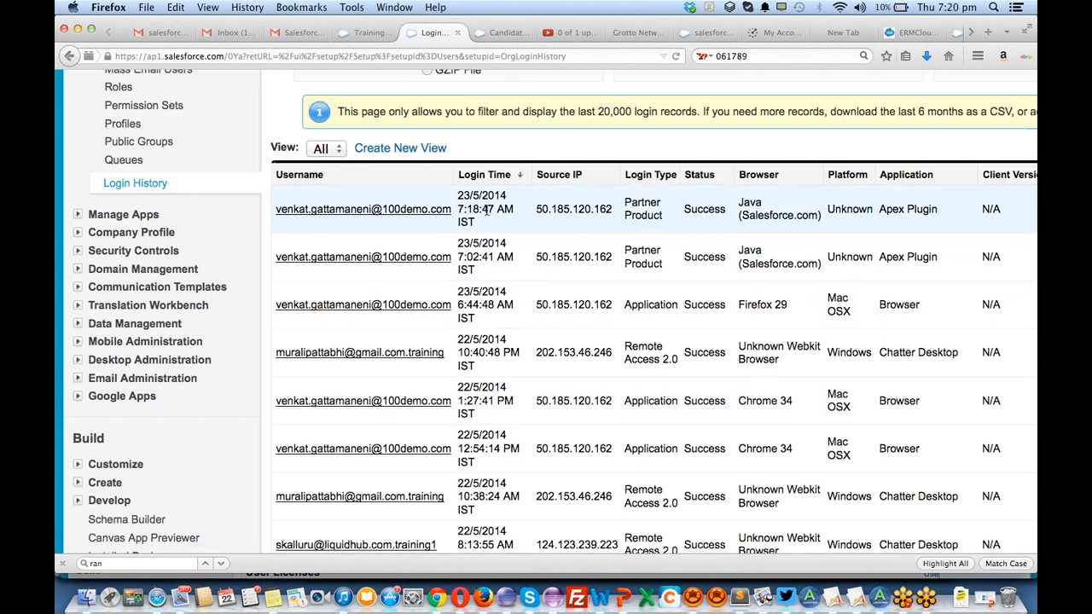
scroll(486, 210, up, 2)
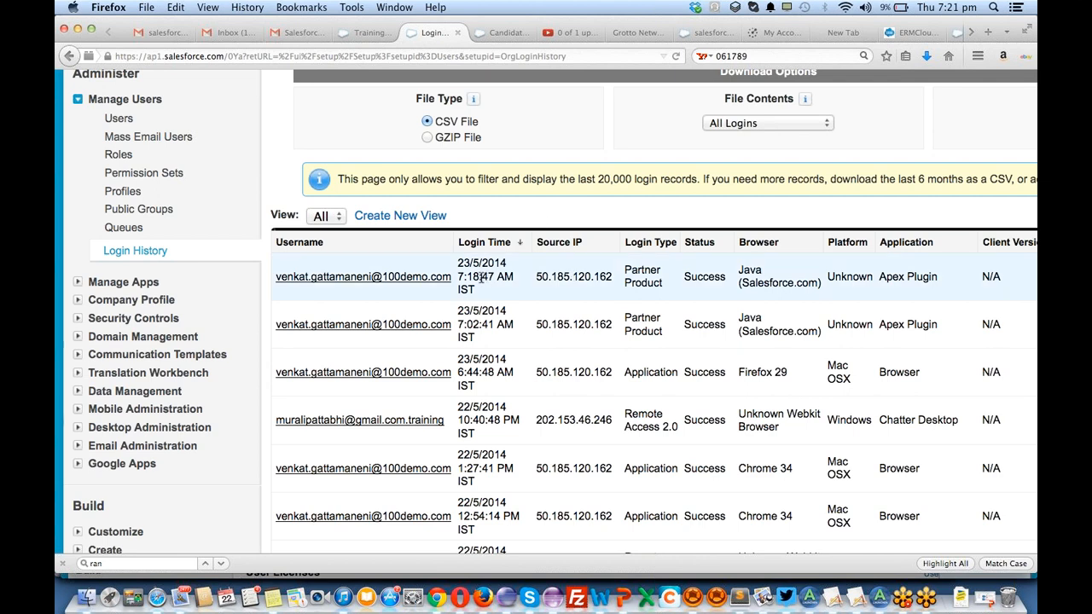
scroll(508, 293, down, 1)
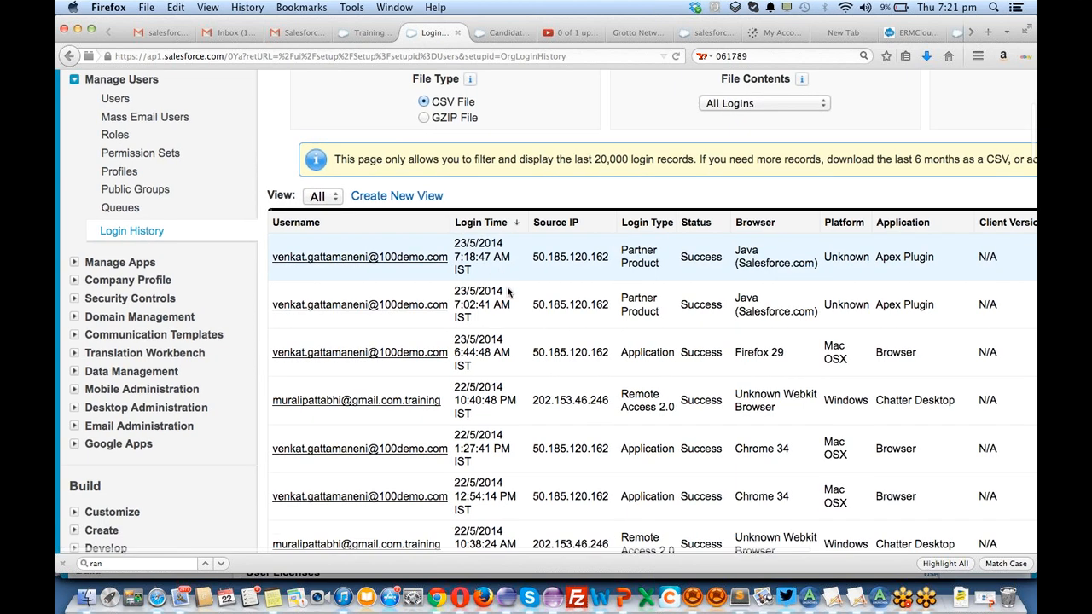
scroll(507, 292, down, 5)
scroll(507, 293, right, 2)
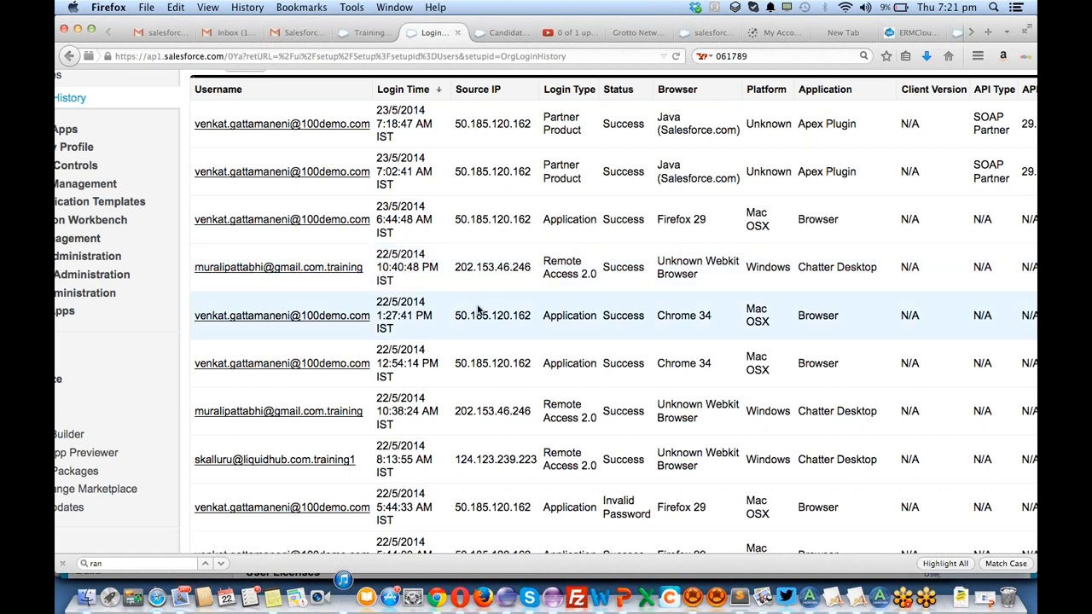
scroll(482, 312, down, 2)
scroll(484, 312, down, 1)
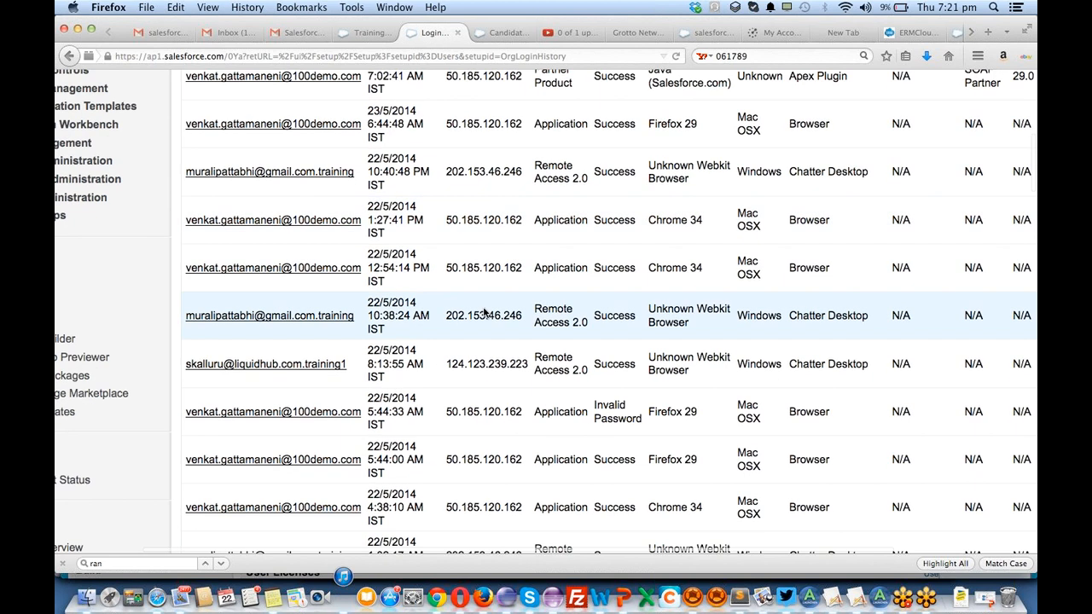
scroll(482, 312, up, 3)
scroll(483, 312, up, 2)
scroll(483, 313, left, 1)
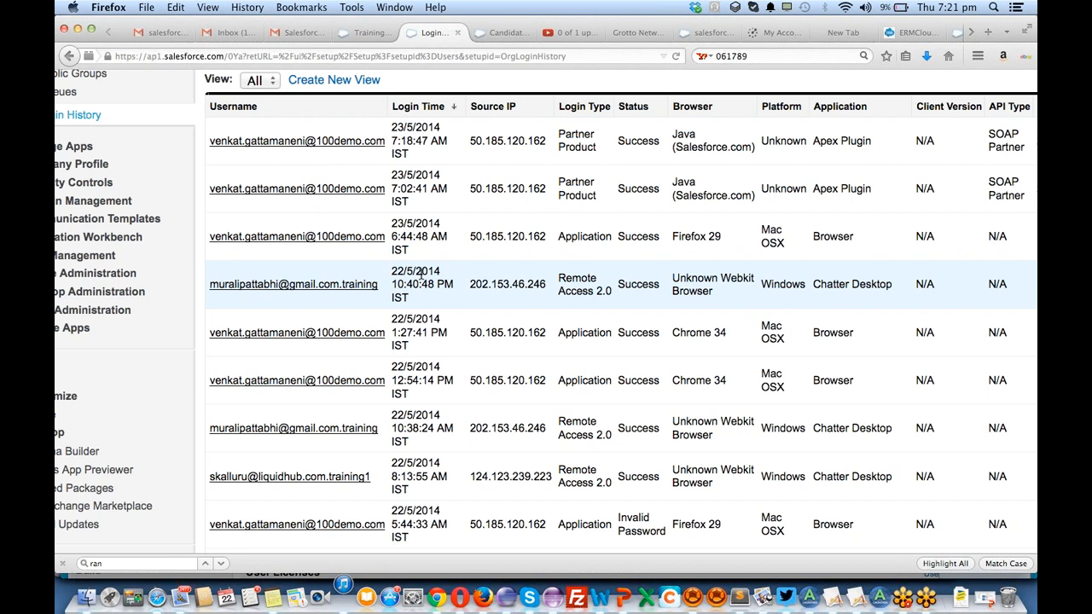
scroll(421, 277, down, 2)
scroll(420, 278, right, 1)
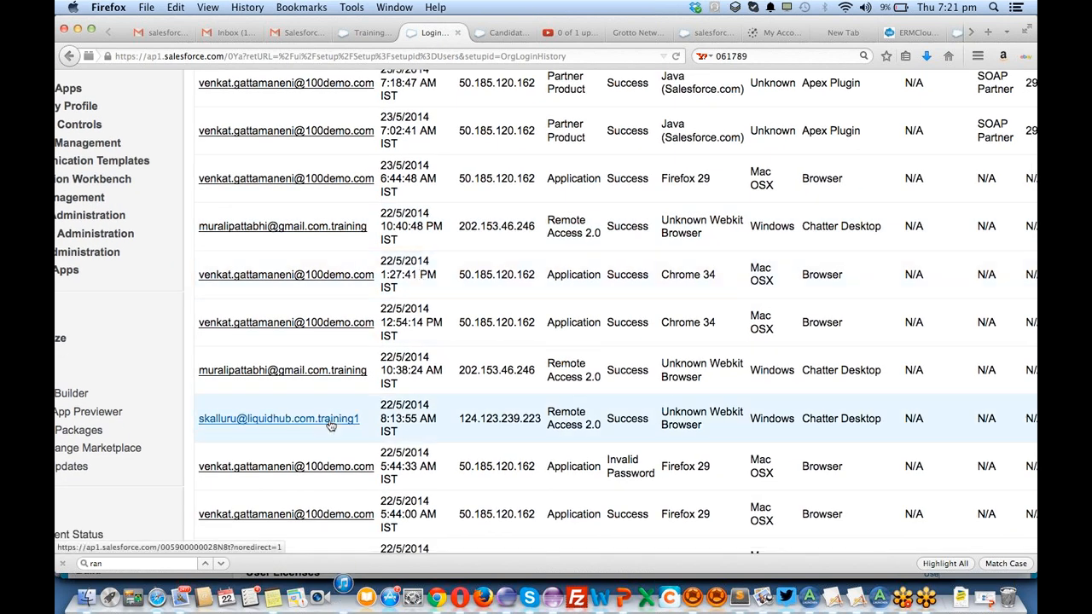
scroll(515, 411, up, 10)
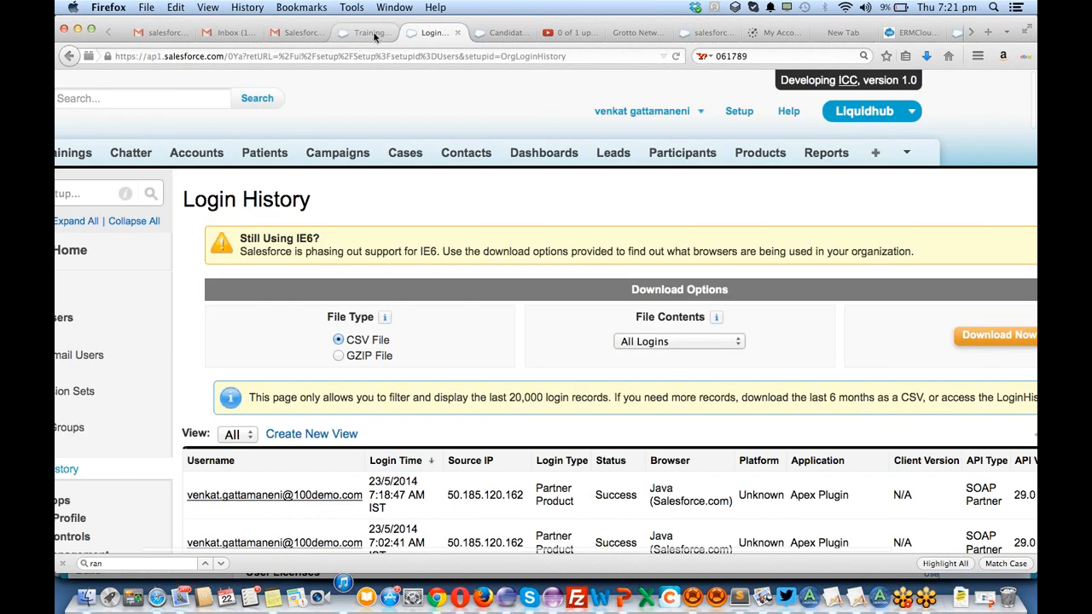
scroll(307, 128, left, 3)
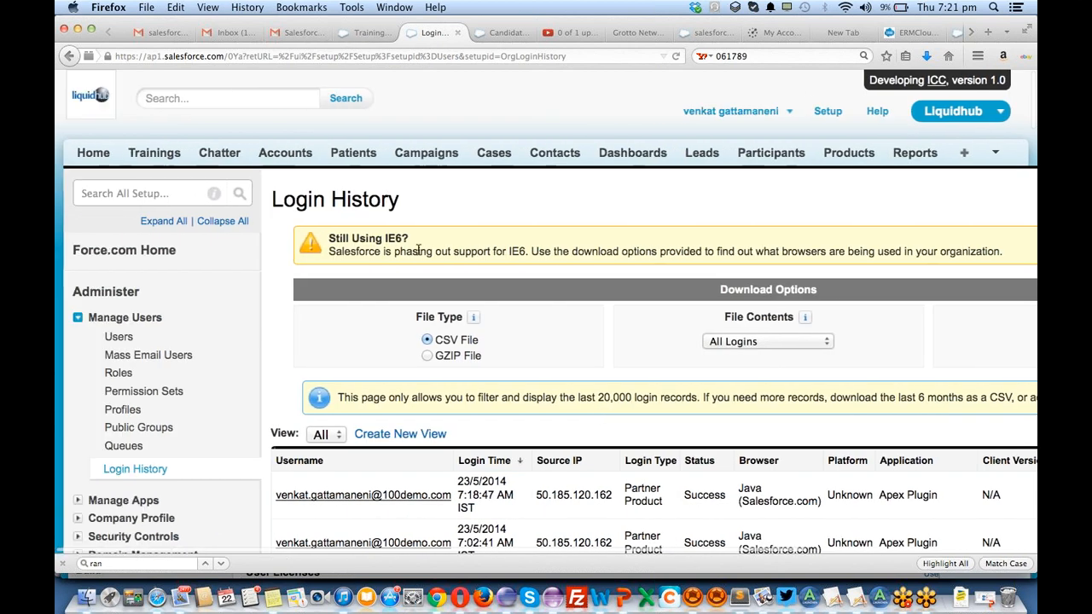
super+click(225, 157)
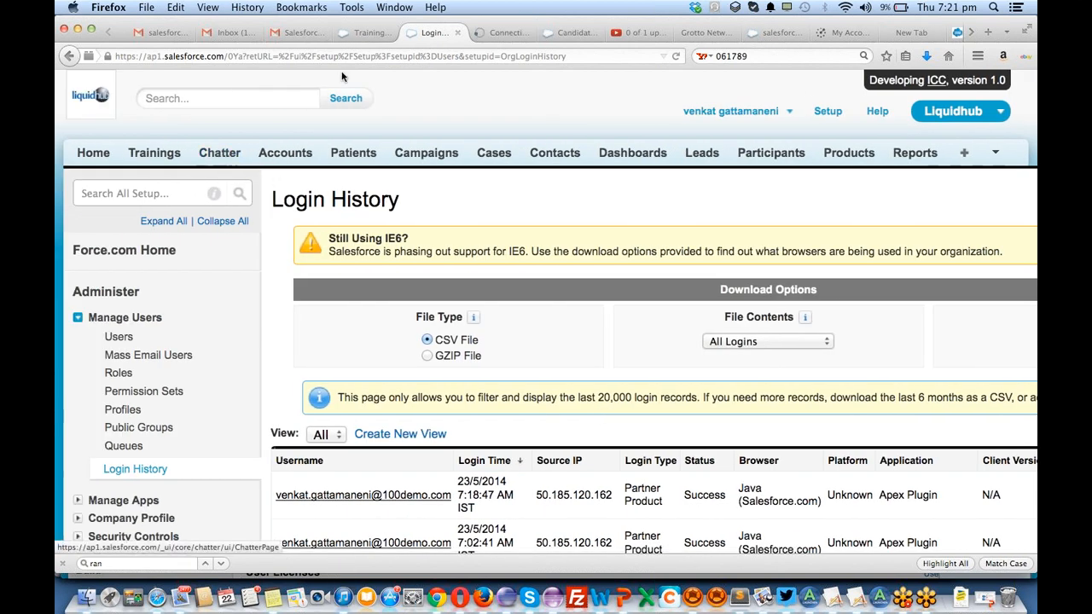
click(499, 31)
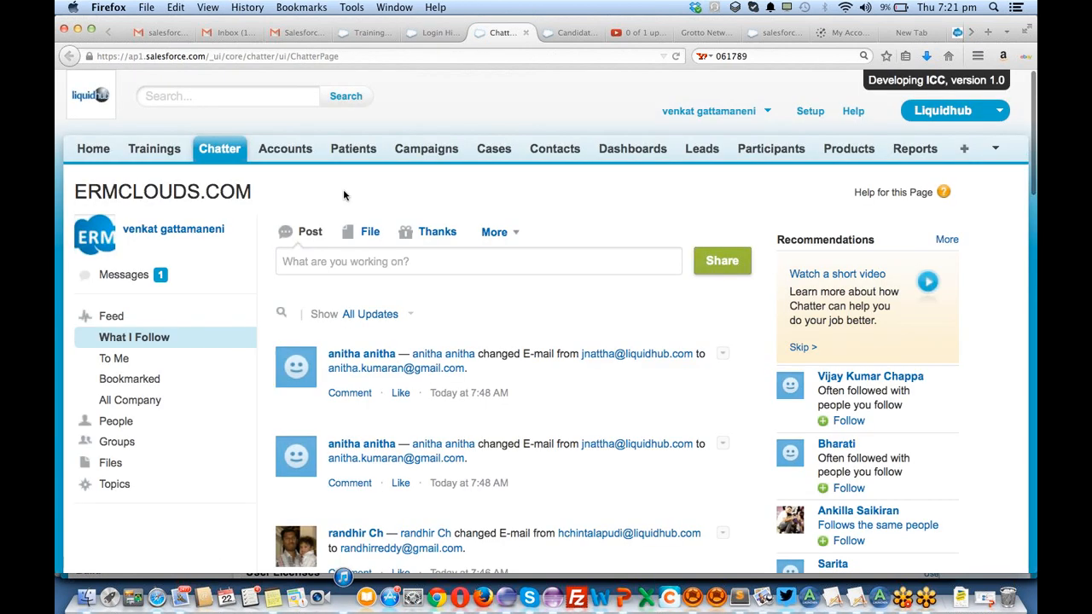
click(390, 259)
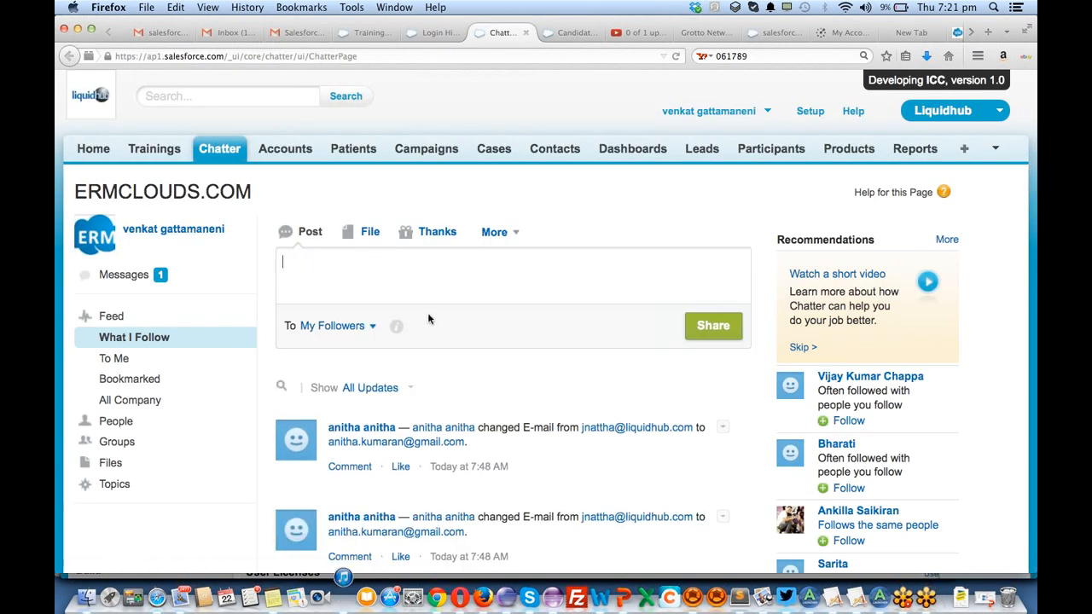
text(GUys)
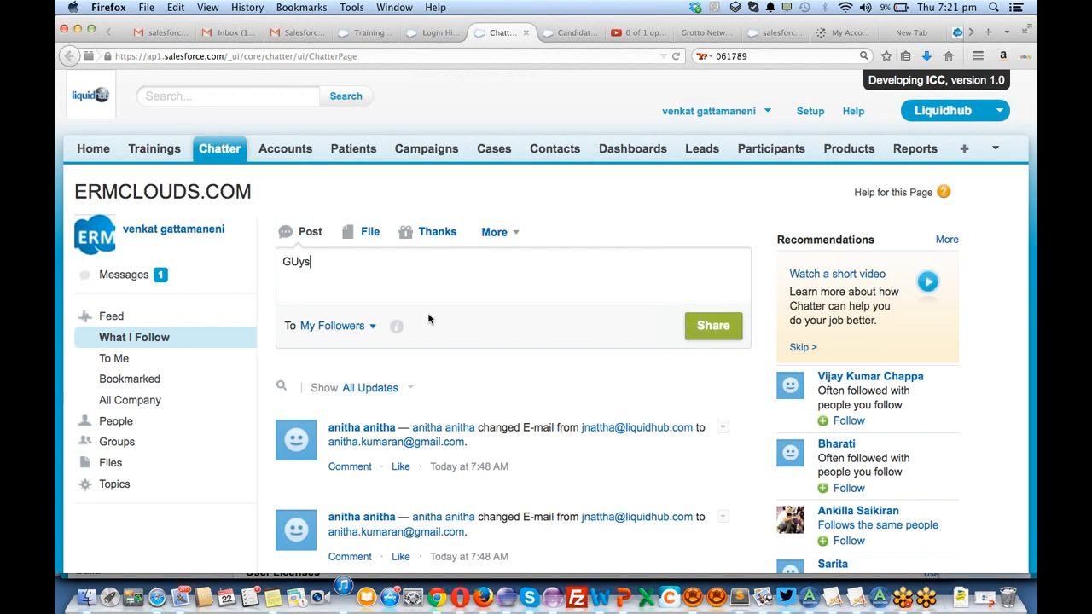
key(BackSpace)
key(BackSpace)
key(BackSpace)
text(@liquidH)
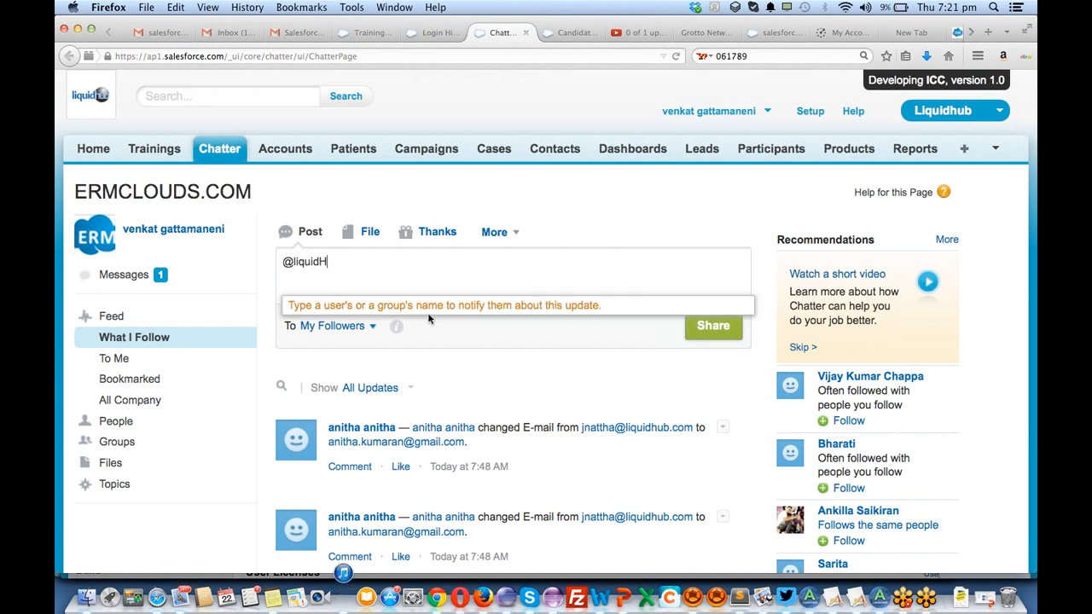
text(ub Team)
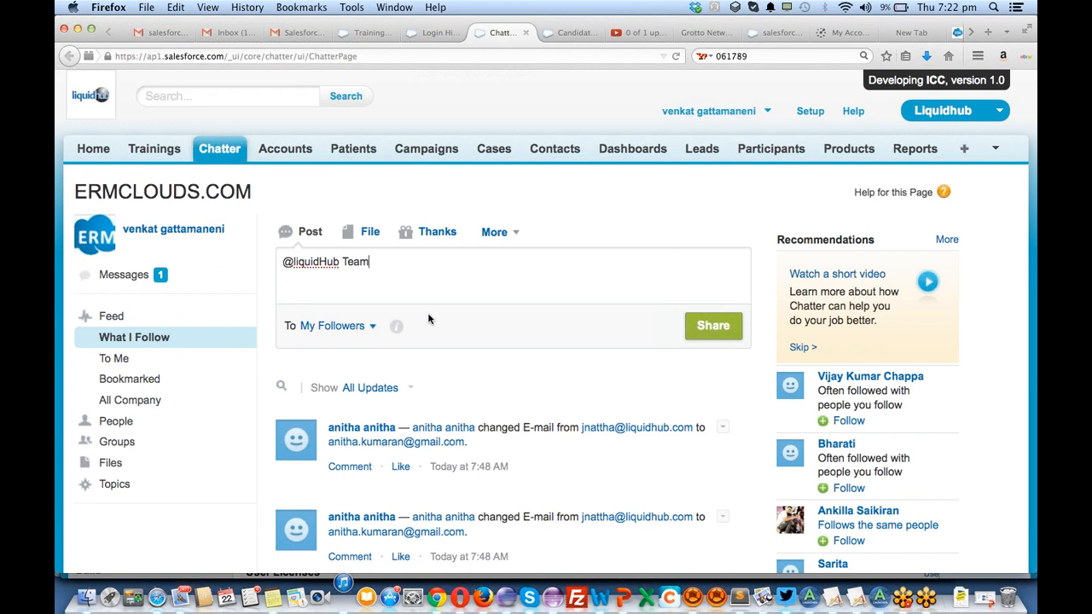
text(:)
key(Return)
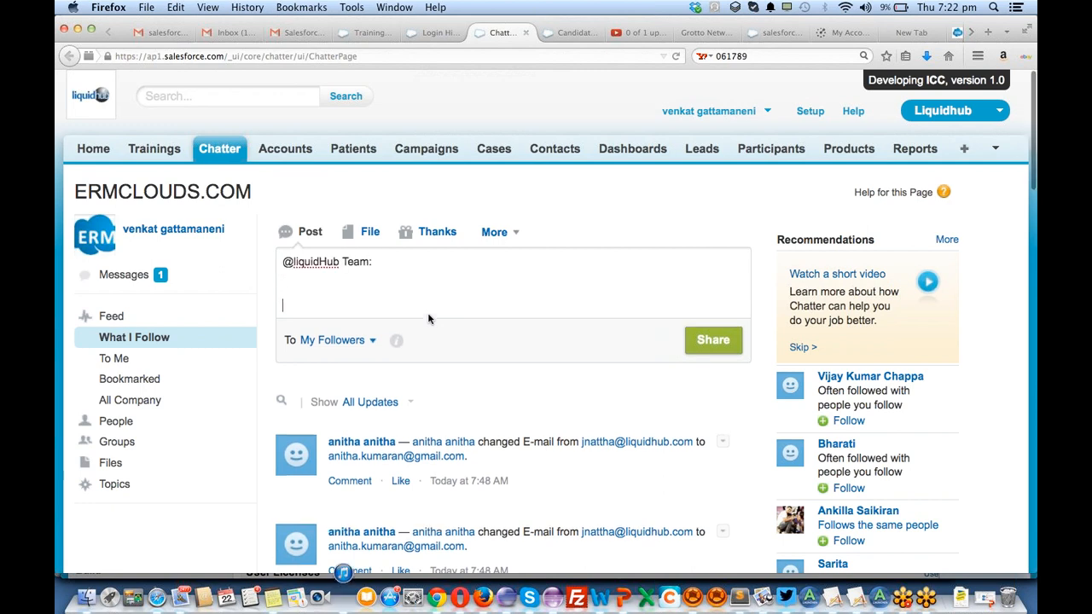
text(I am)
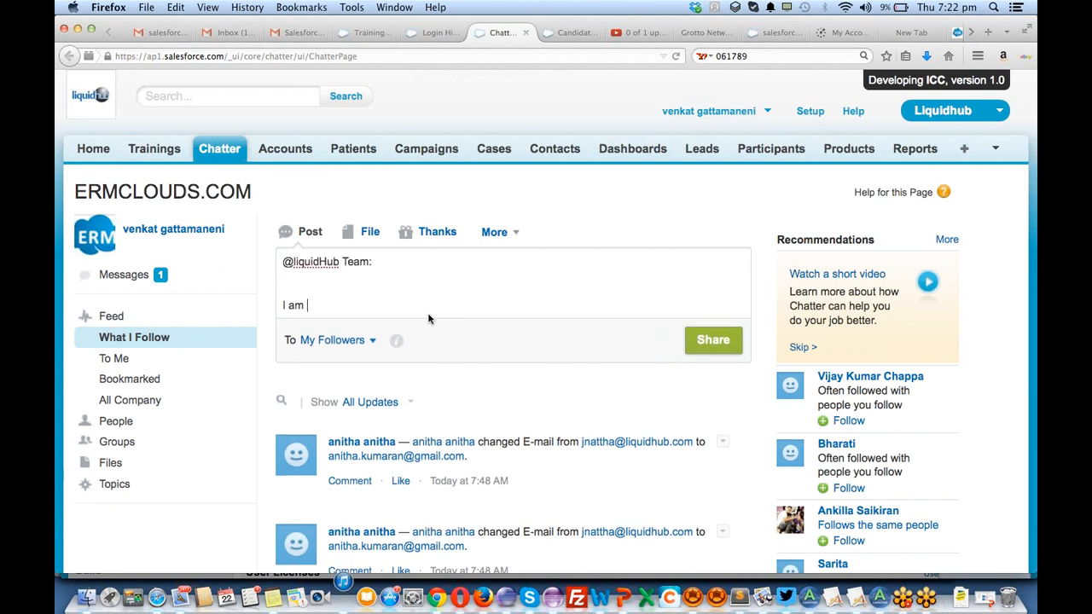
text( reseeting the)
key(BackSpace)
key(BackSpace)
key(BackSpace)
key(BackSpace)
key(BackSpace)
key(BackSpace)
key(BackSpace)
key(BackSpace)
key(BackSpace)
text(ttin)
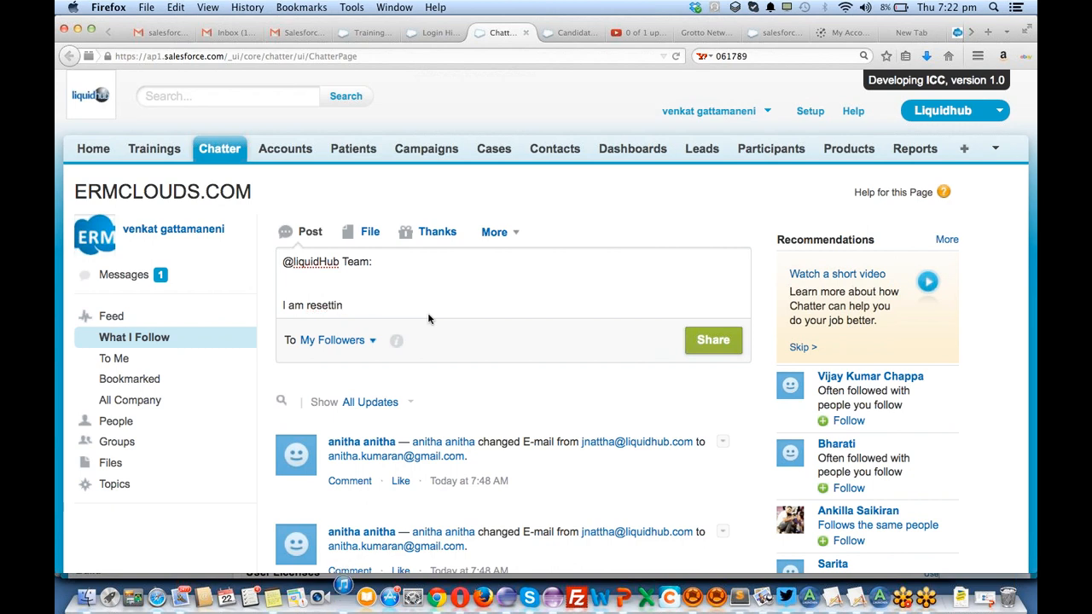
text(g the users)
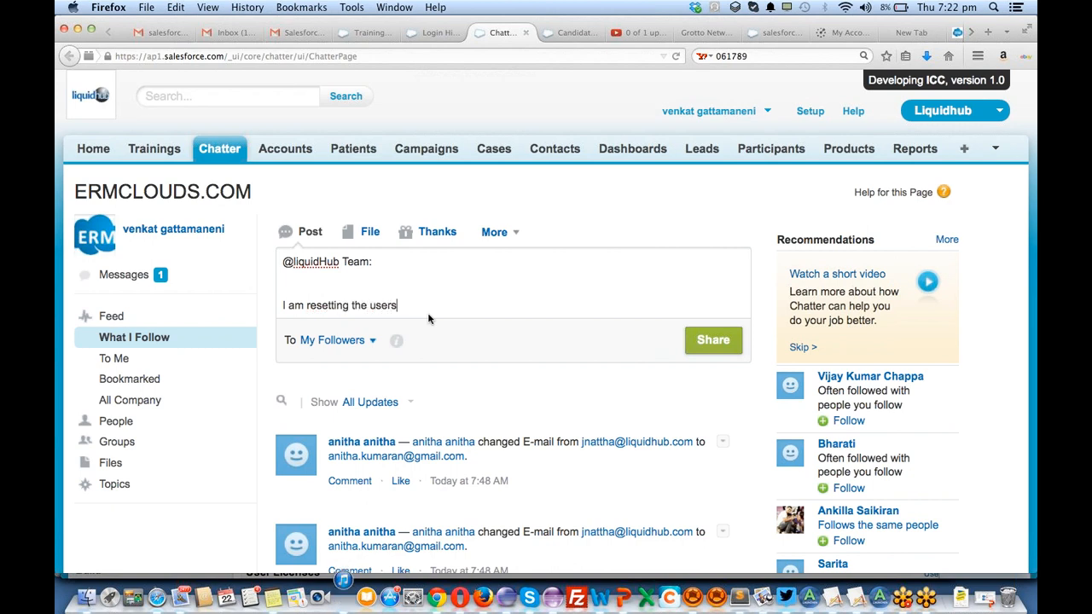
text( and data in this or)
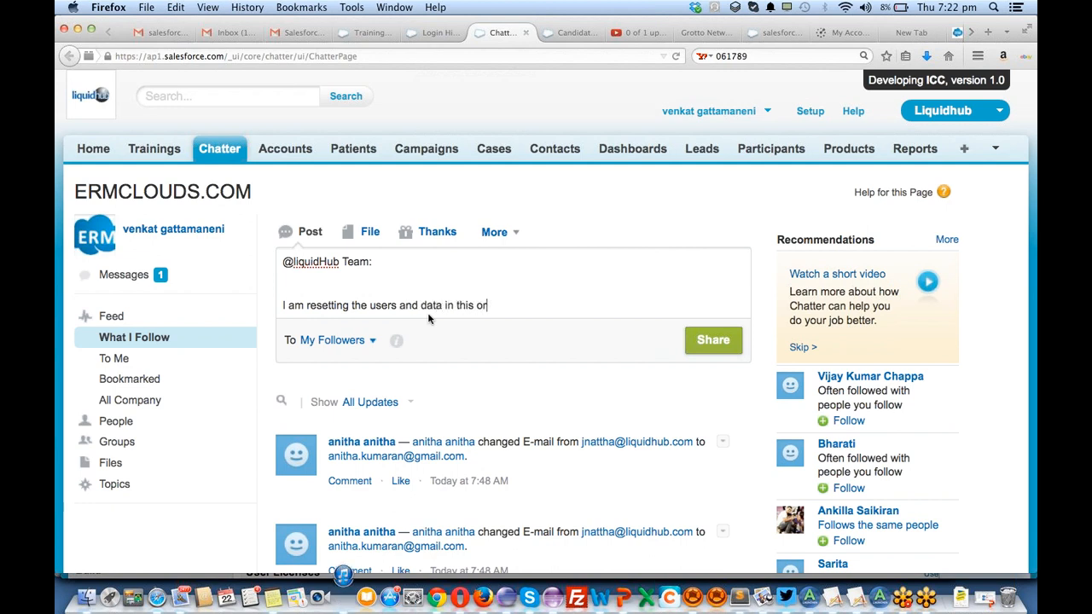
text(g.)
- Add 'Please use your developer free org from now', a Thanks line and signature, then share the post
key(Return)
key(Return)
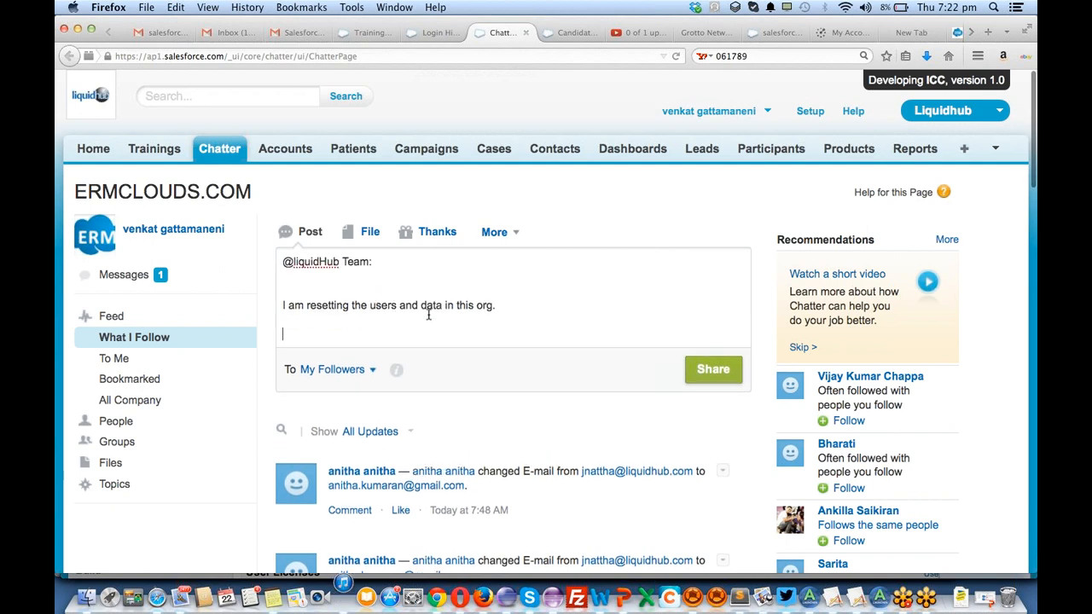
text(Please u)
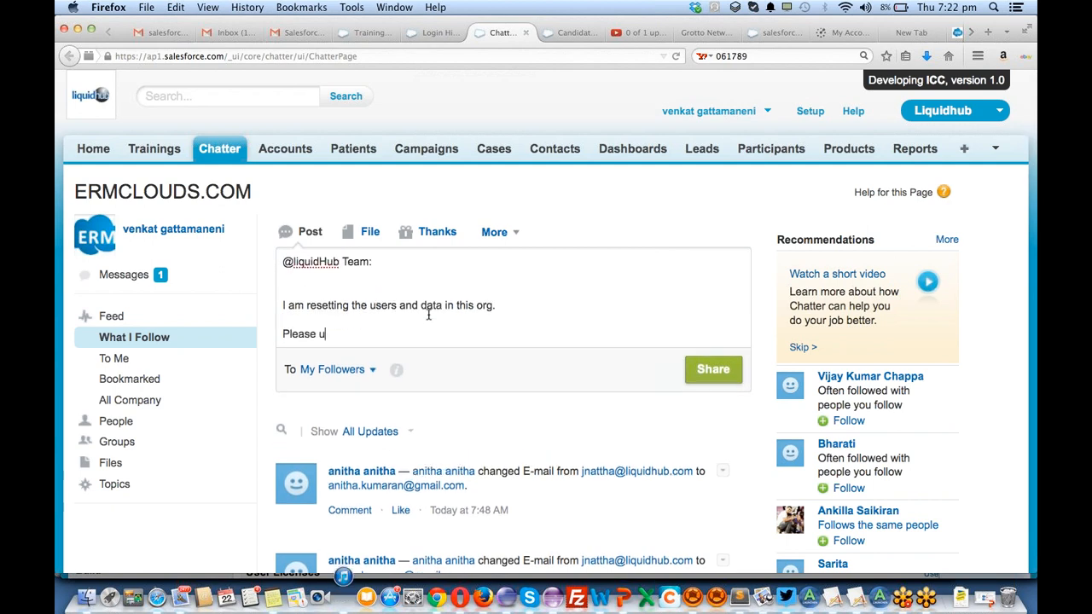
text(se your)
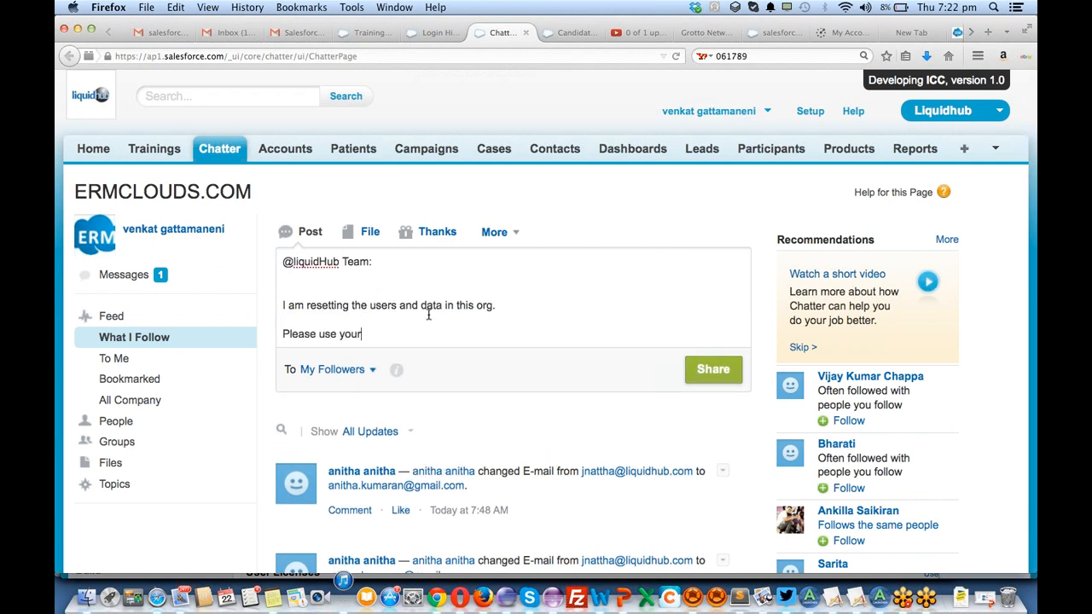
text( developer fr)
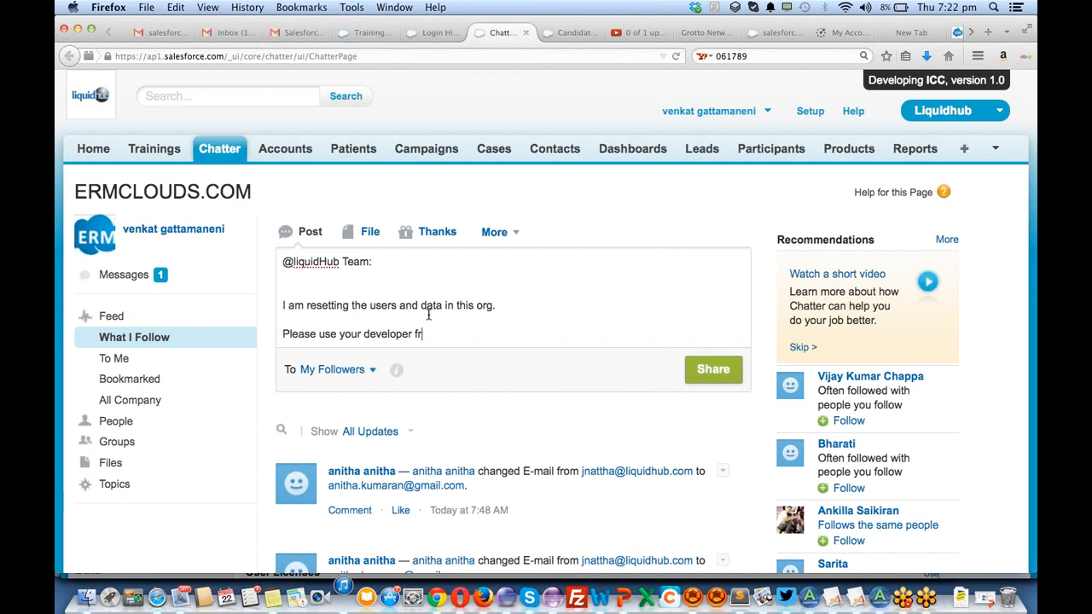
text(ee org from now. thanks)
key(BackSpace)
key(BackSpace)
key(BackSpace)
key(BackSpace)
key(BackSpace)
key(BackSpace)
key(BackSpace)
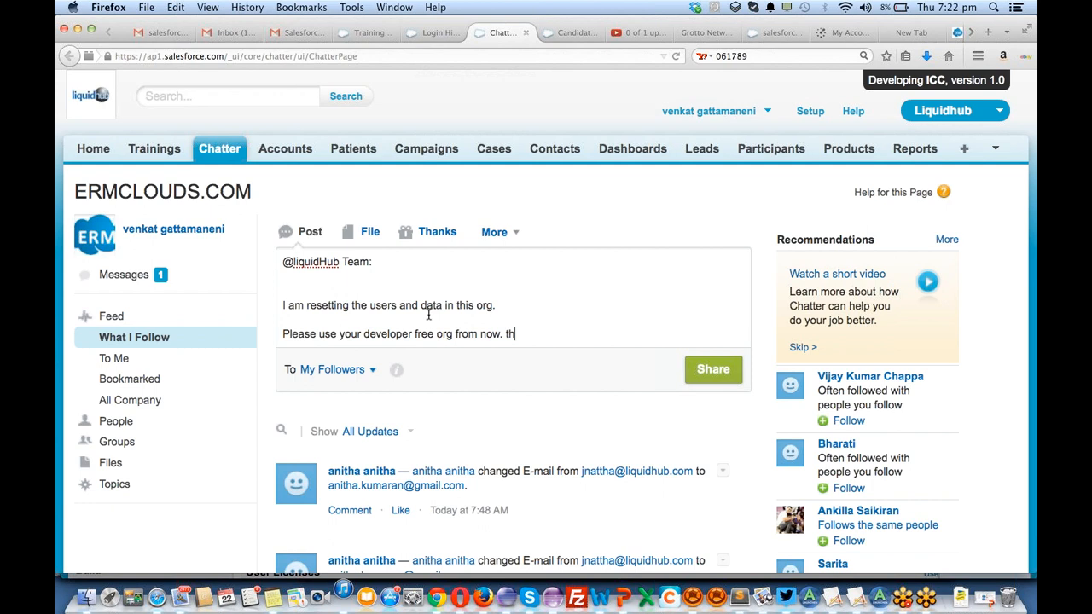
key(Return)
key(Return)
text(Thanks)
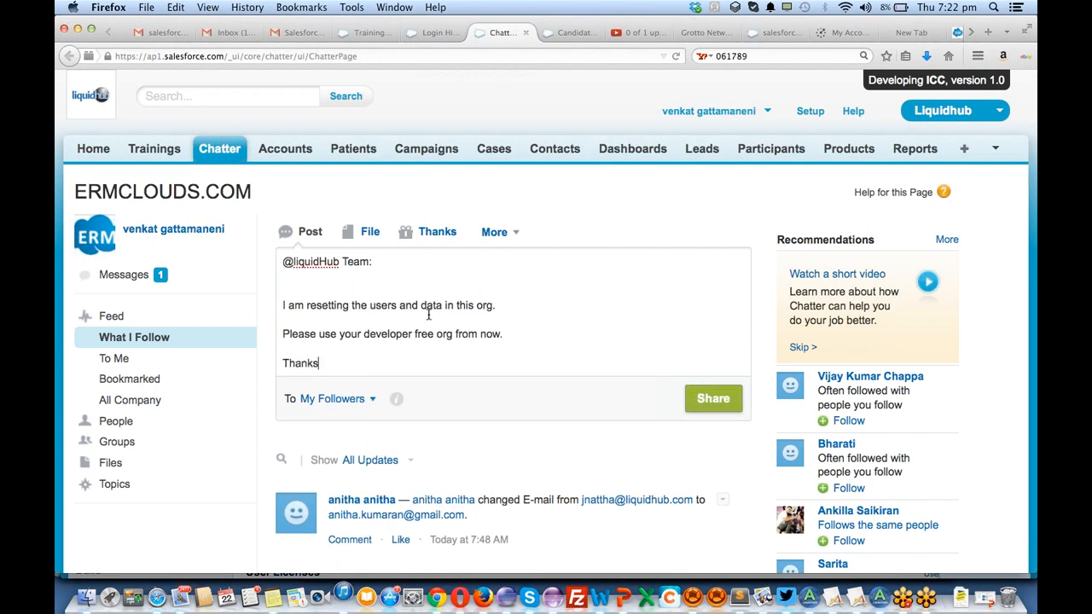
key(Return)
text(venkat)
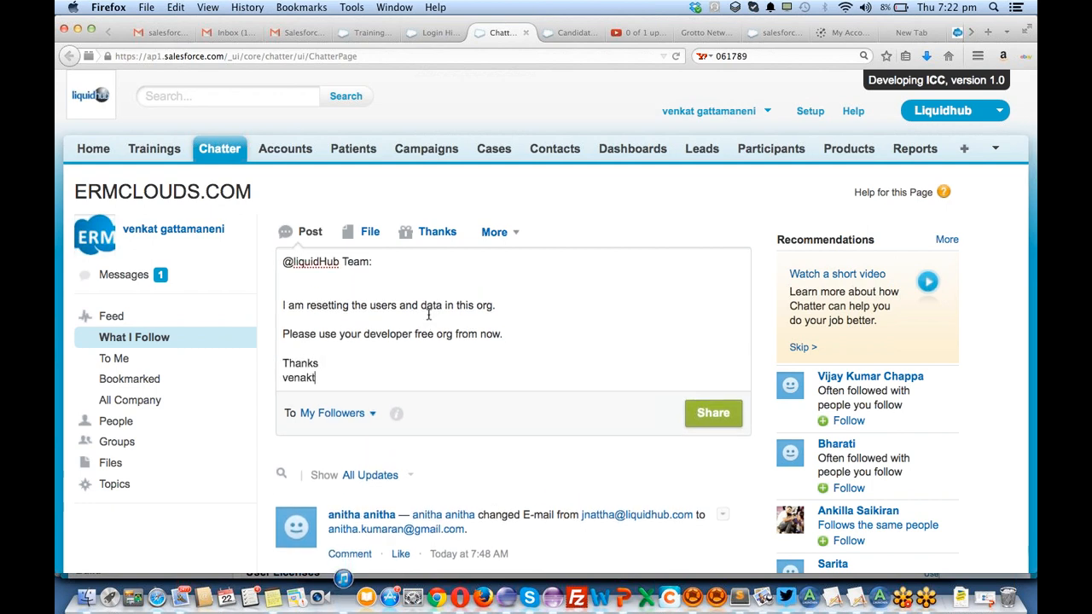
key(BackSpace)
key(BackSpace)
text(at)
click(720, 418)
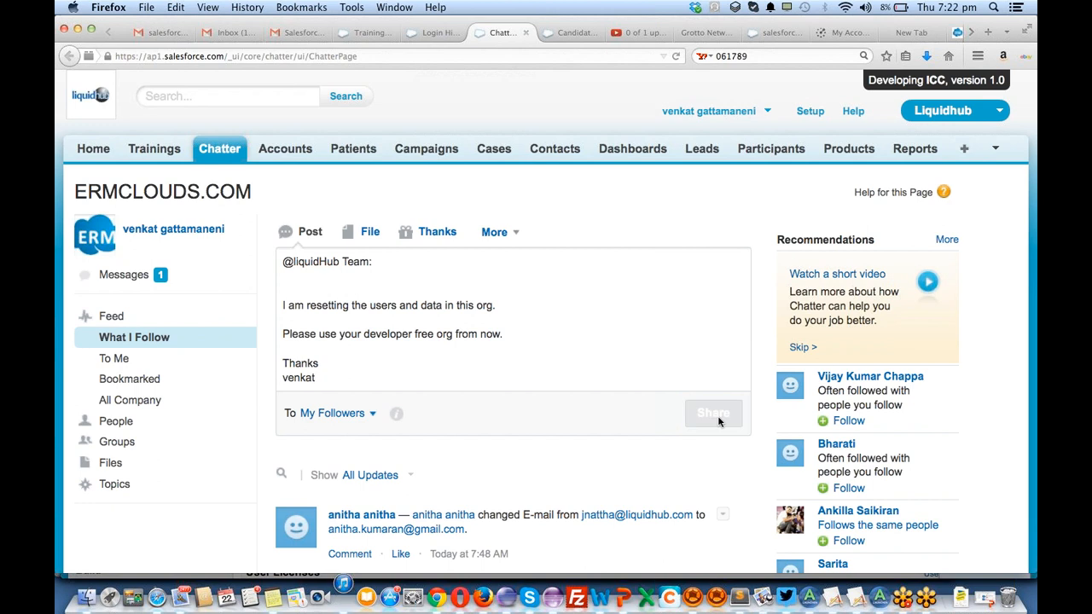
scroll(577, 237, down, 2)
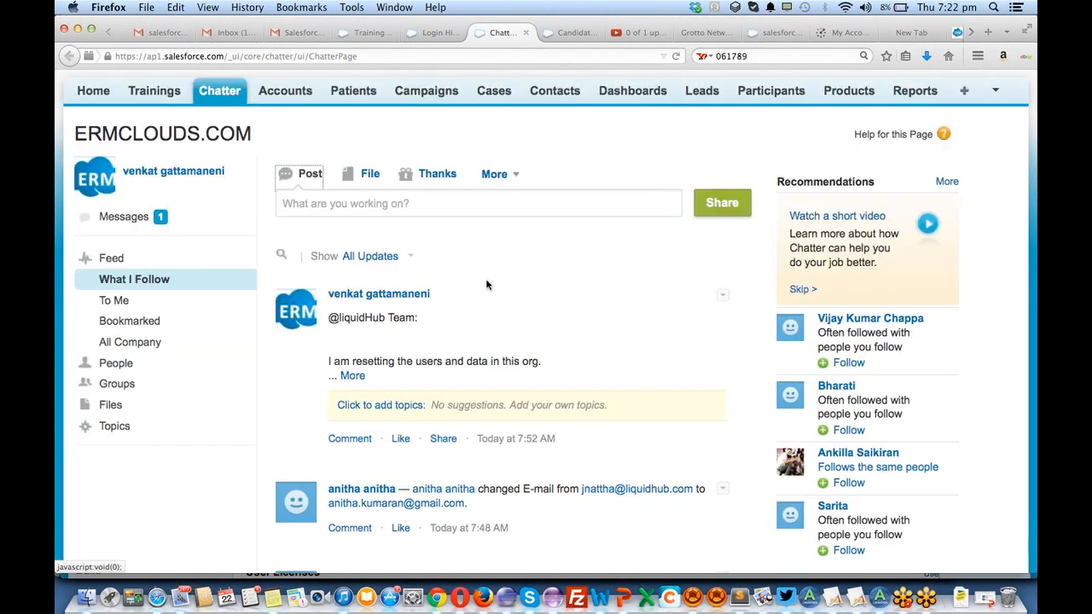
scroll(434, 307, down, 5)
scroll(302, 305, up, 6)
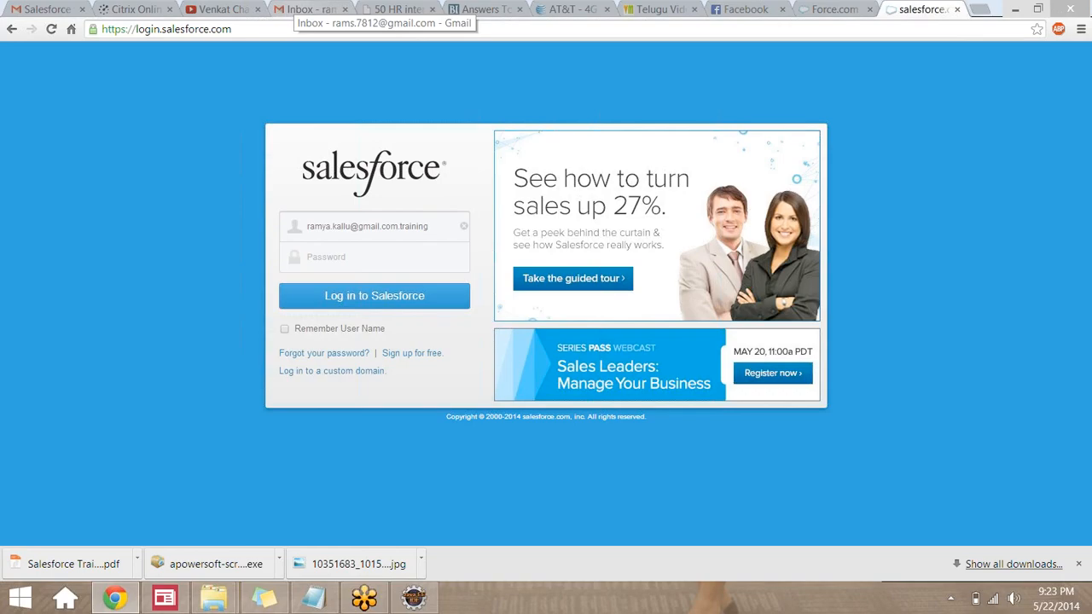
- Switch to the Gmail Inbox tab
click(309, 10)
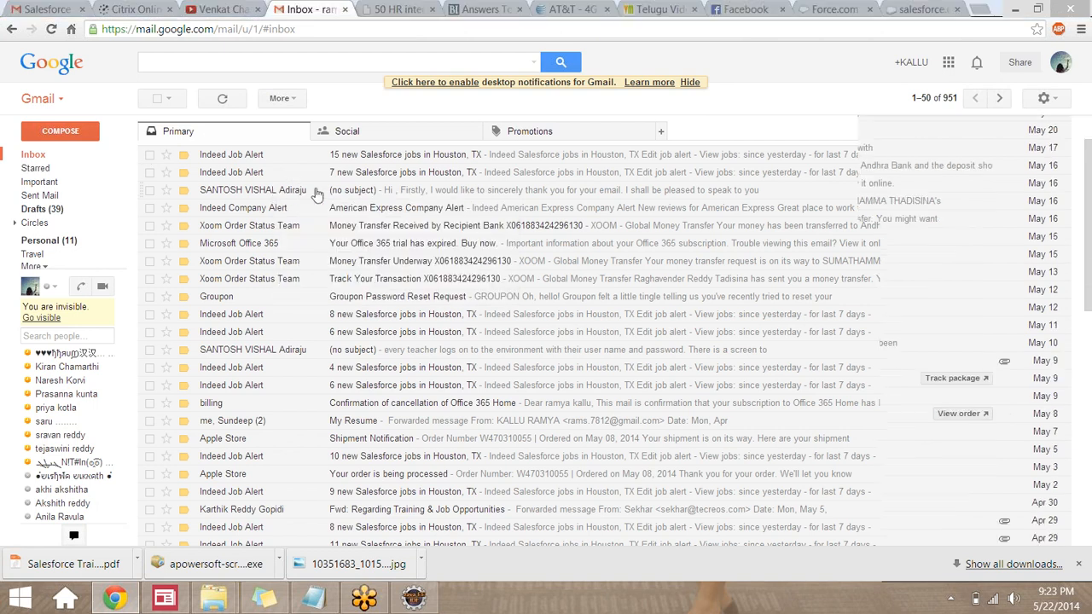
- Search the Gmail mail for the trainer's name
scroll(316, 194, down, 2)
scroll(316, 195, up, 2)
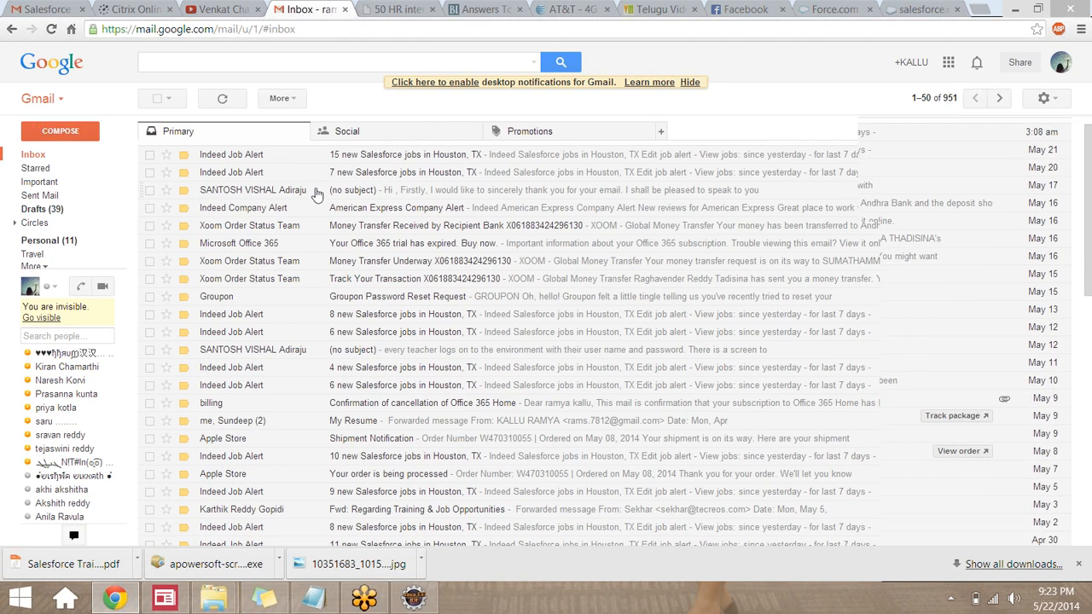
scroll(316, 194, down, 5)
scroll(448, 185, up, 5)
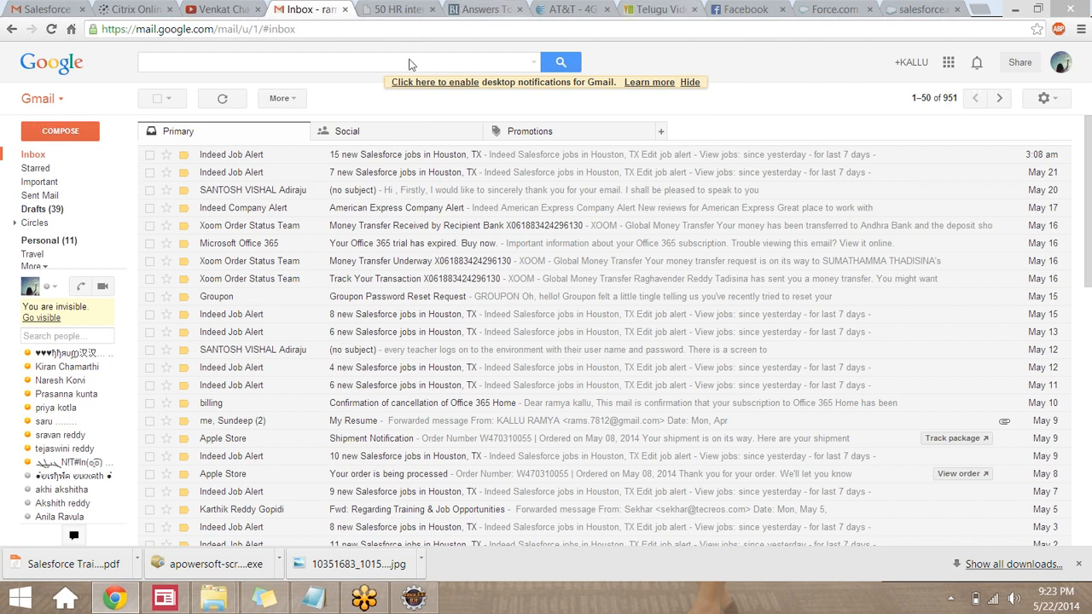
click(183, 56)
text(v)
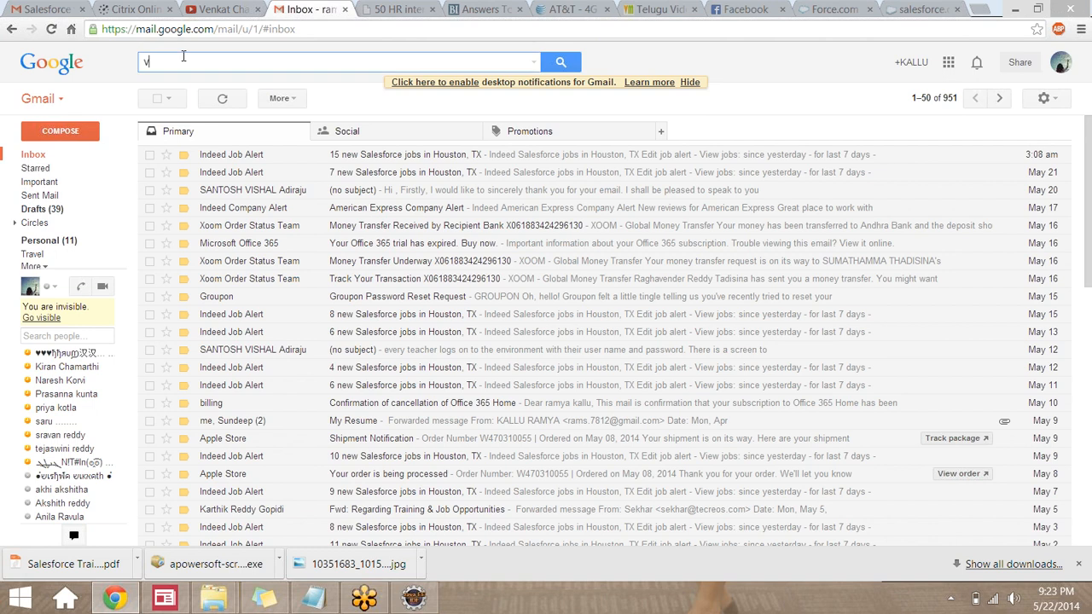
text(enkat)
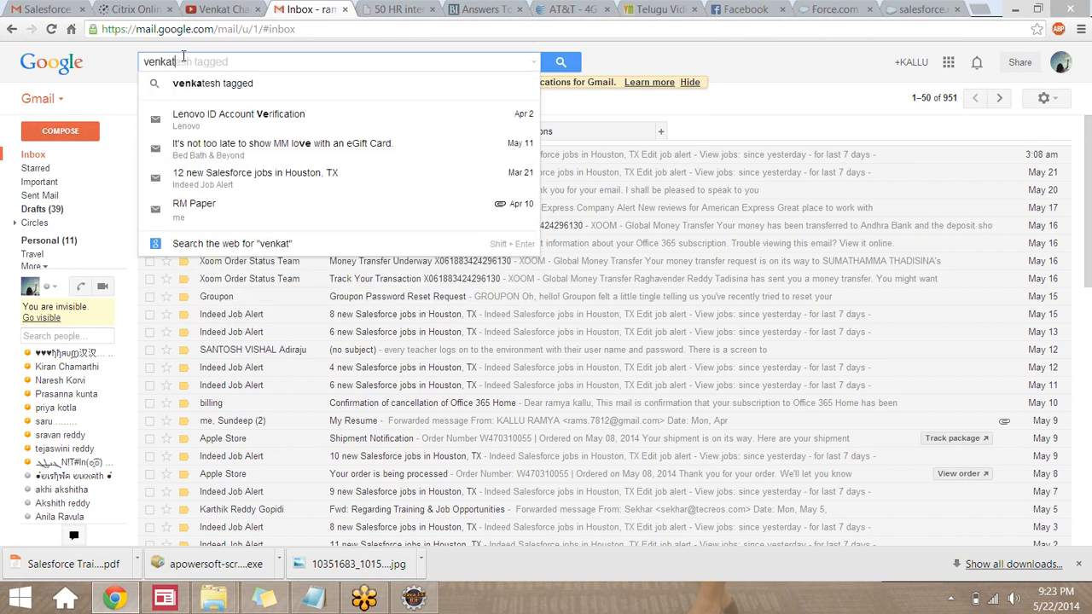
key(Return)
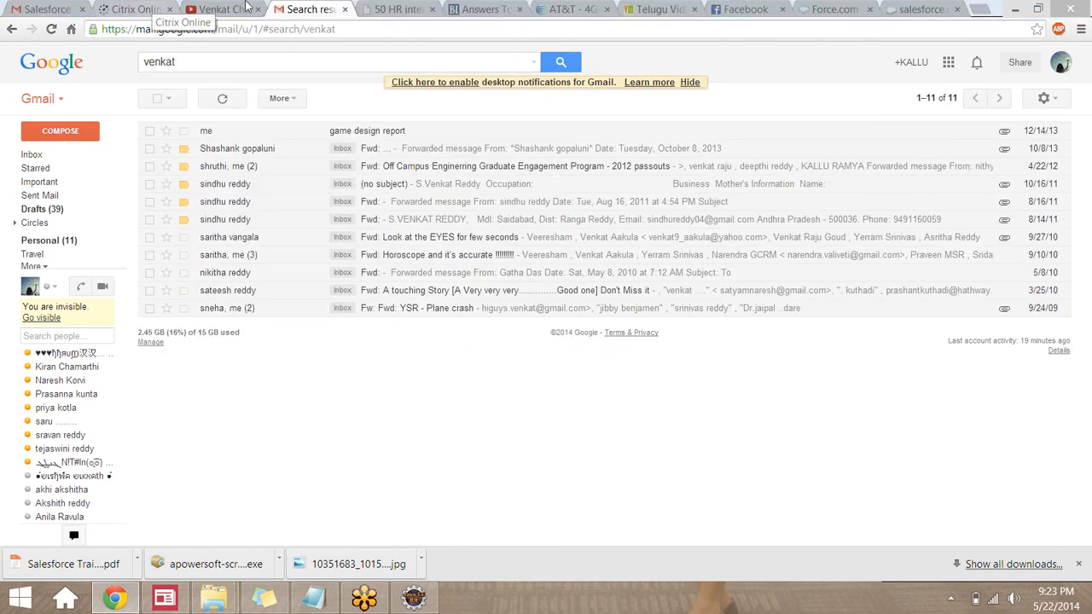
- Go through the open browser tabs and settle on the Salesforce training link email
click(401, 9)
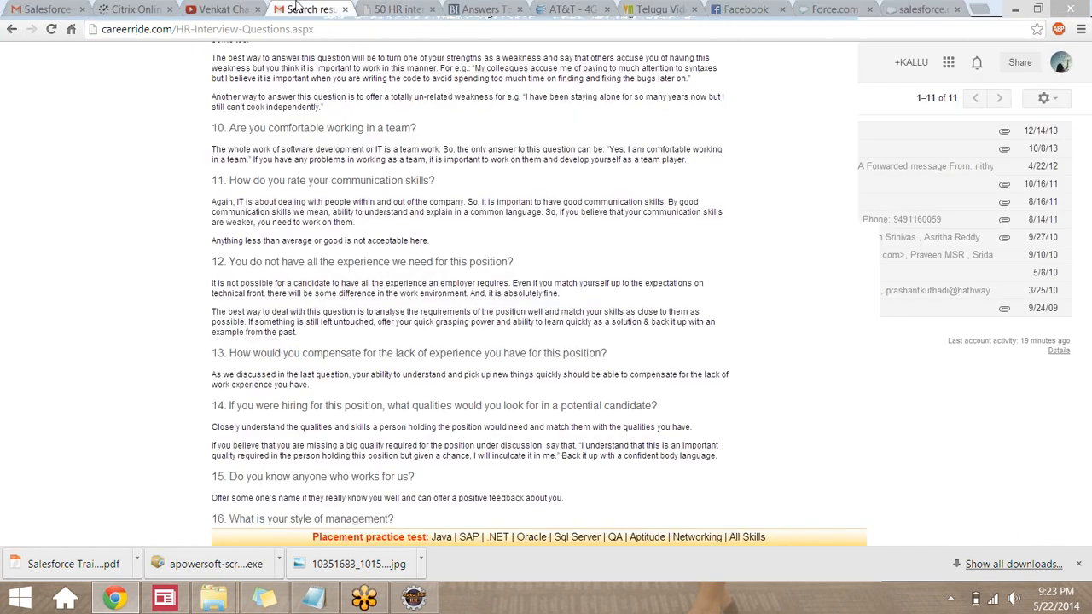
click(311, 9)
click(209, 9)
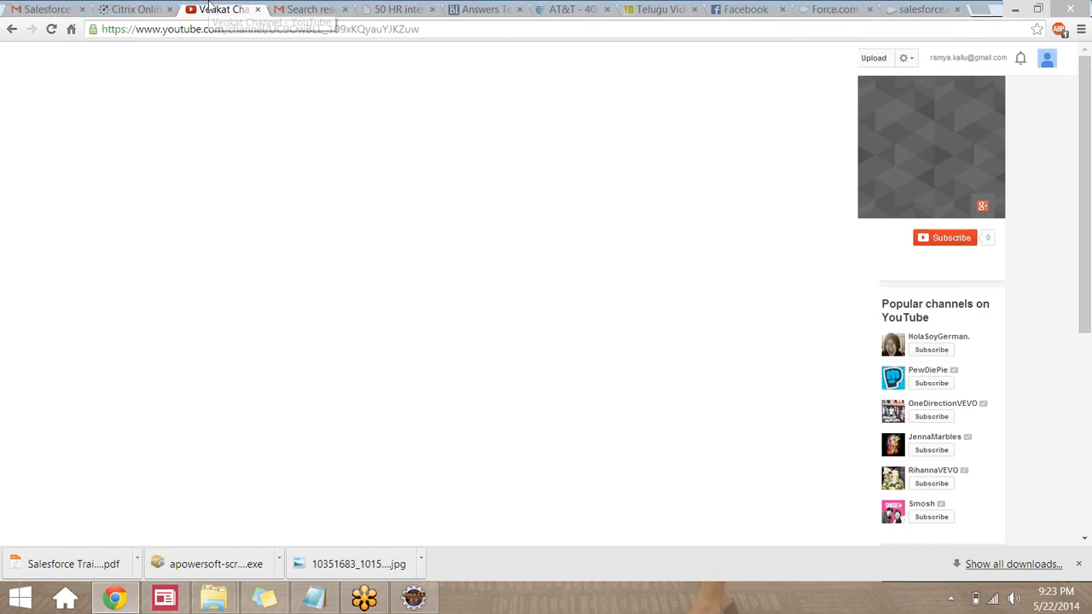
click(106, 7)
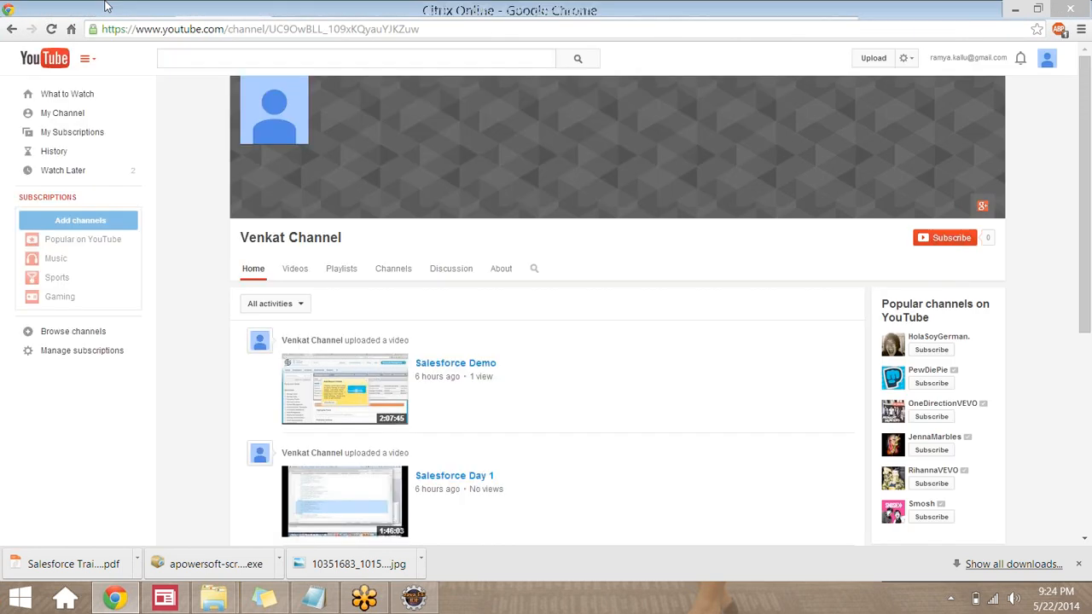
click(49, 7)
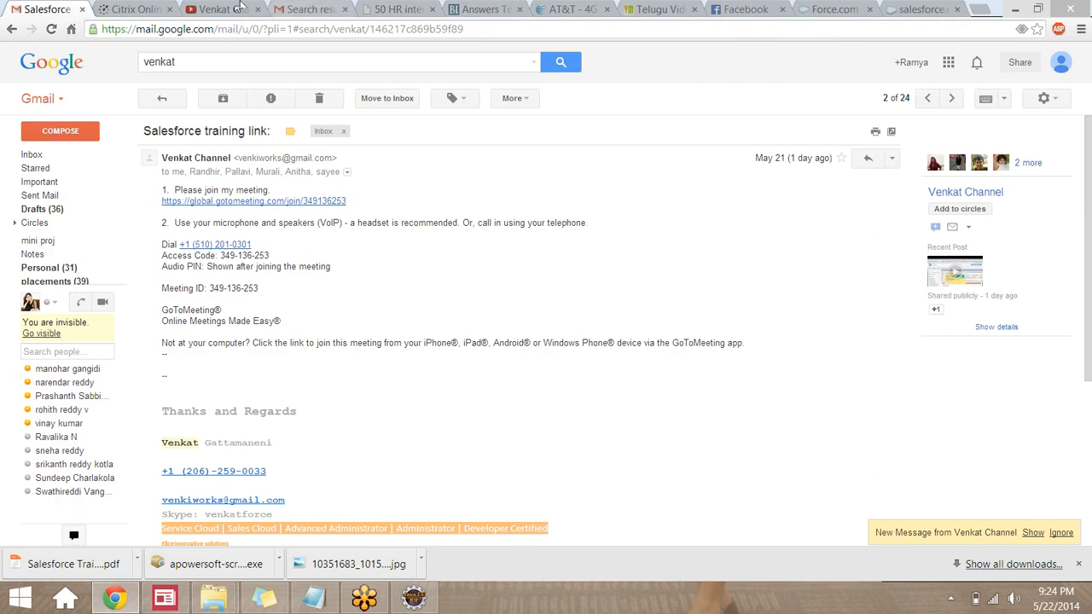
click(234, 7)
click(309, 8)
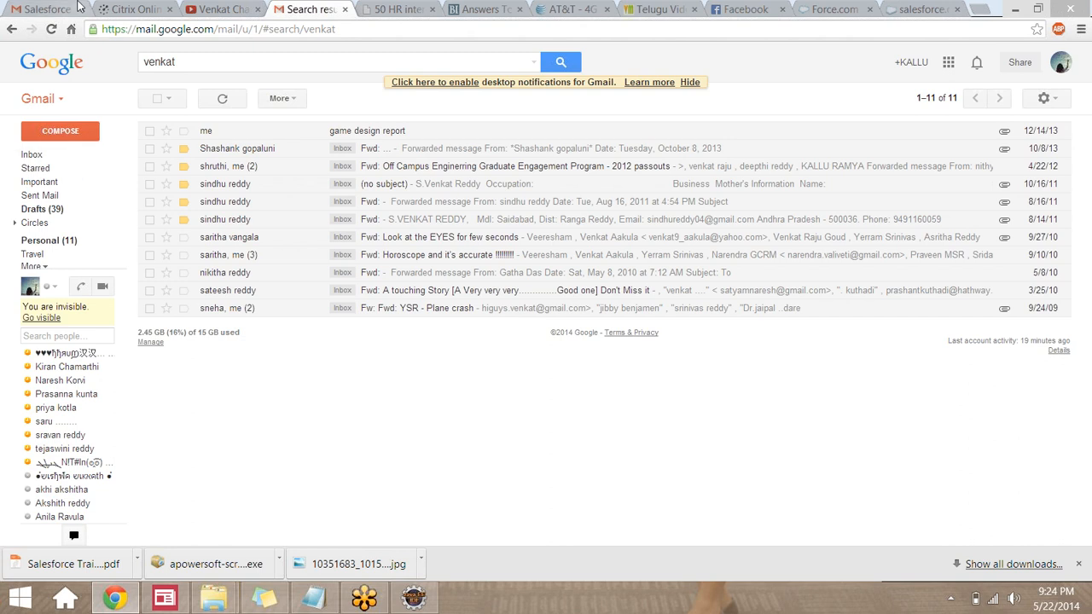
click(78, 7)
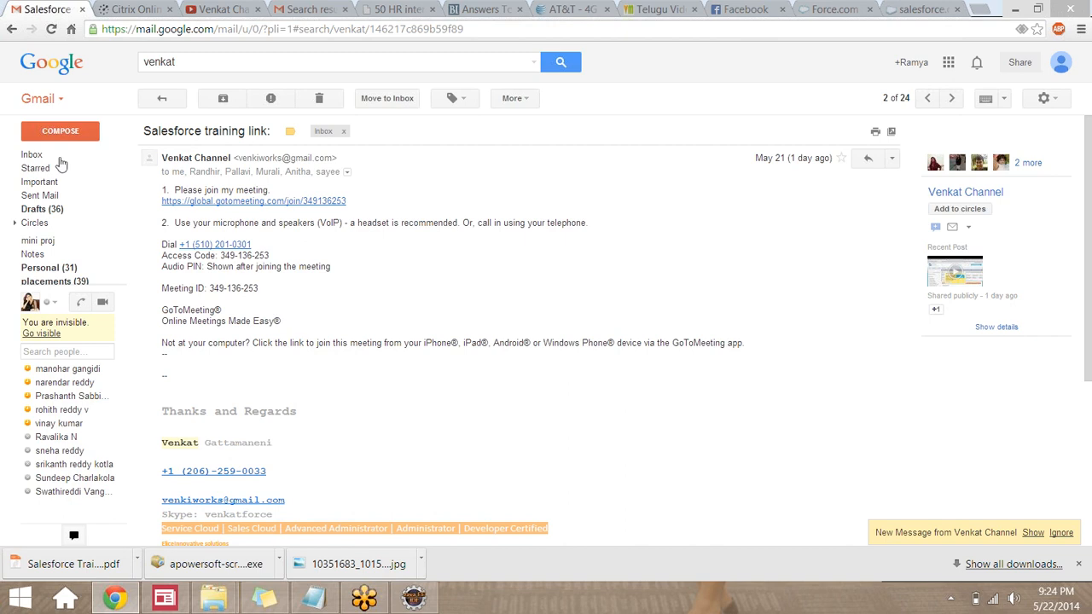
- From the inbox, open the Salesforce.com password confirmation email and follow its login link
click(59, 161)
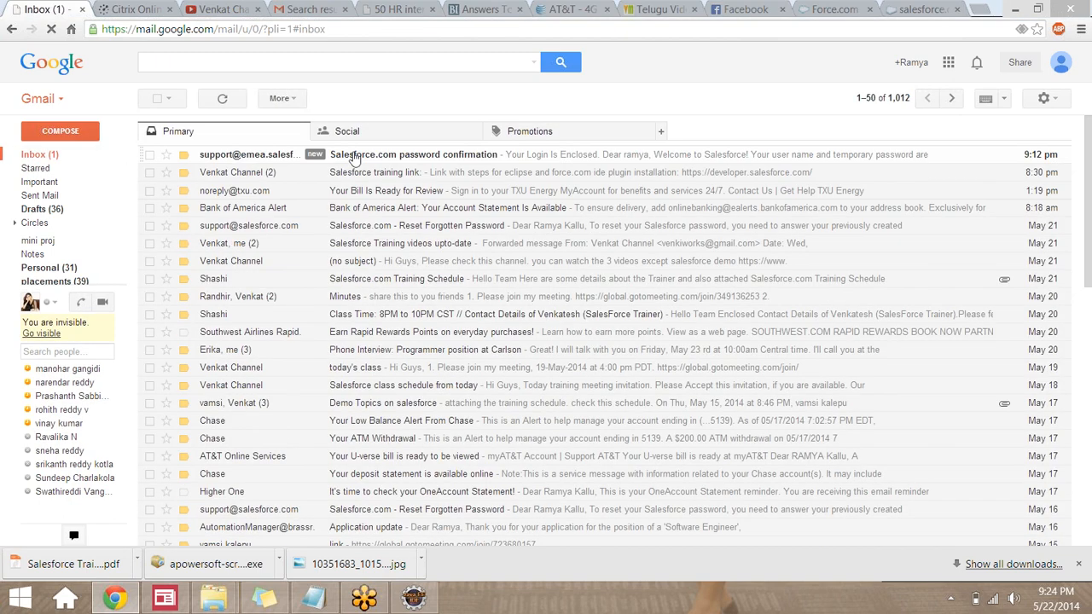
click(356, 156)
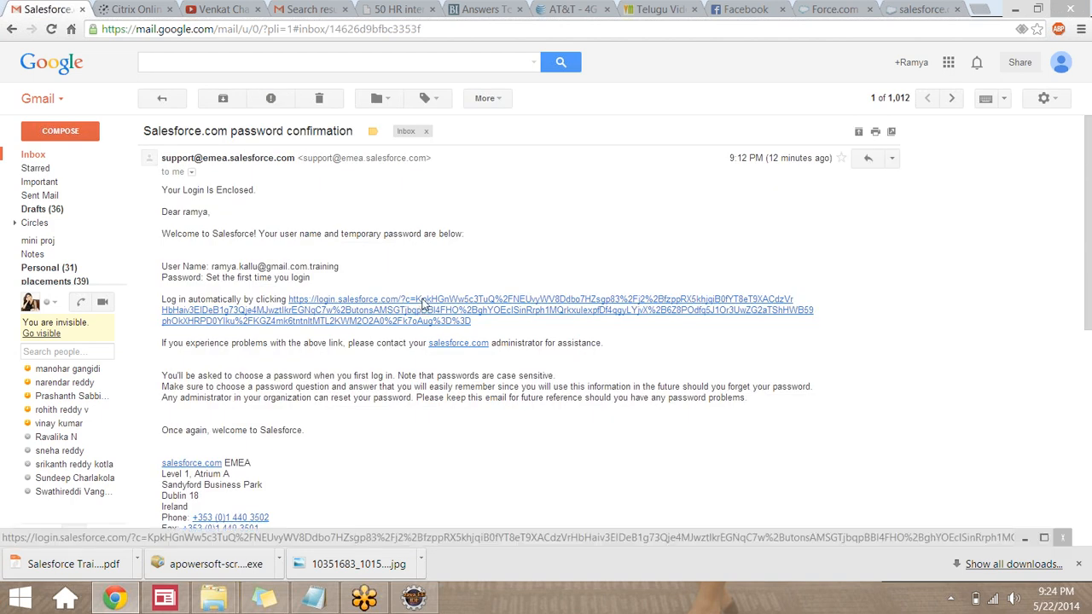
click(421, 305)
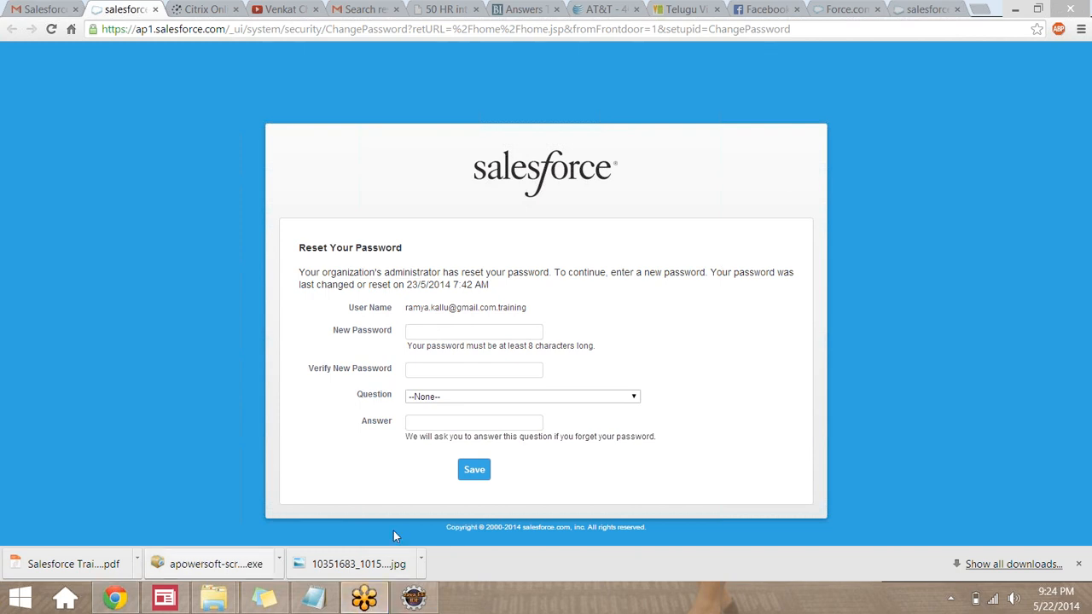
- Glance over the other browser tabs and return to the Reset Your Password page
click(787, 9)
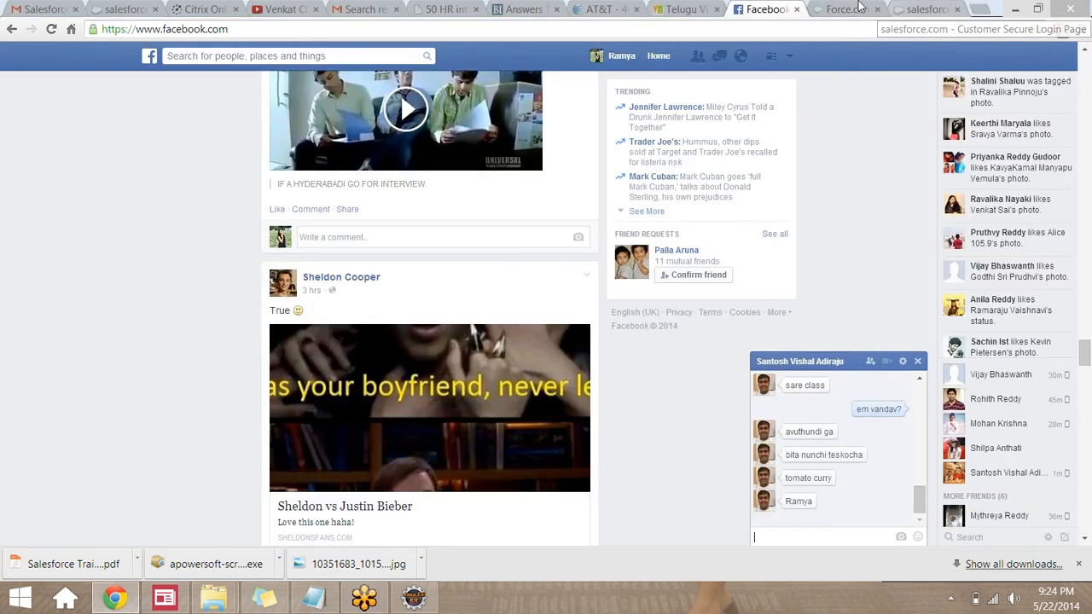
click(887, 10)
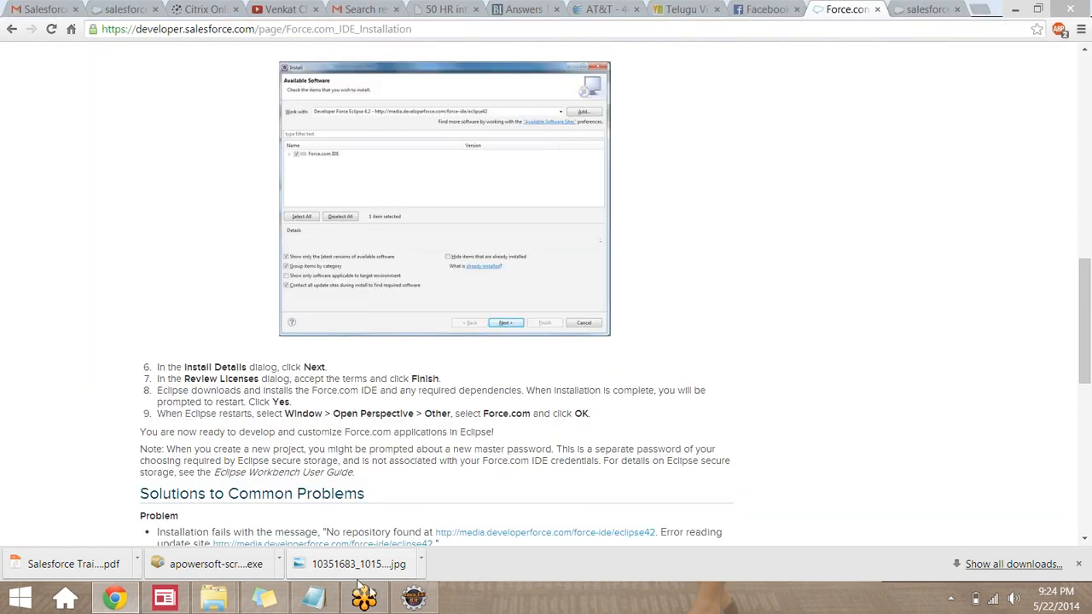
click(33, 7)
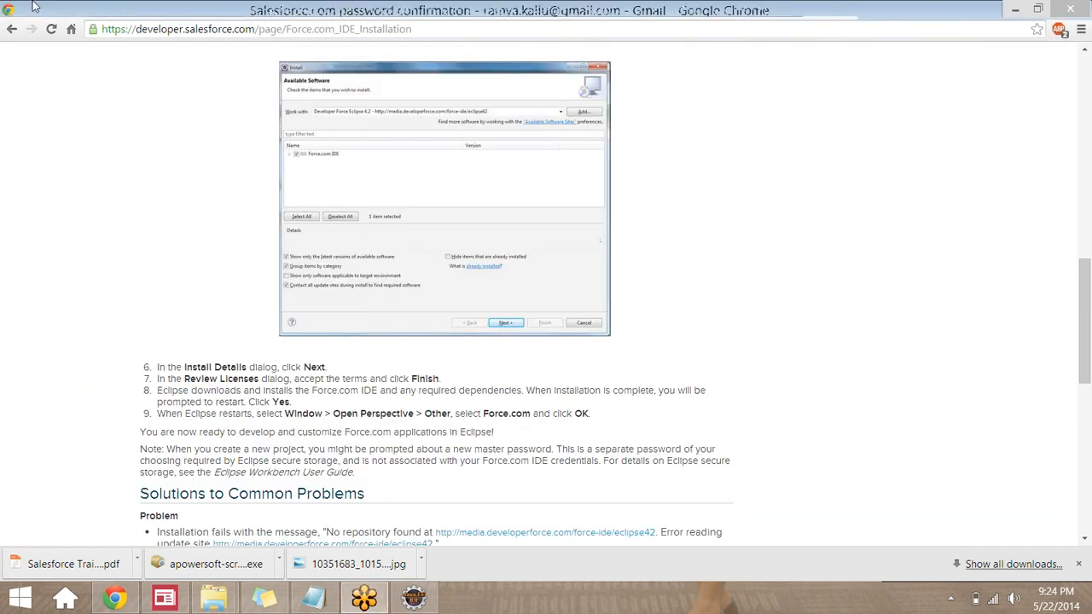
click(118, 8)
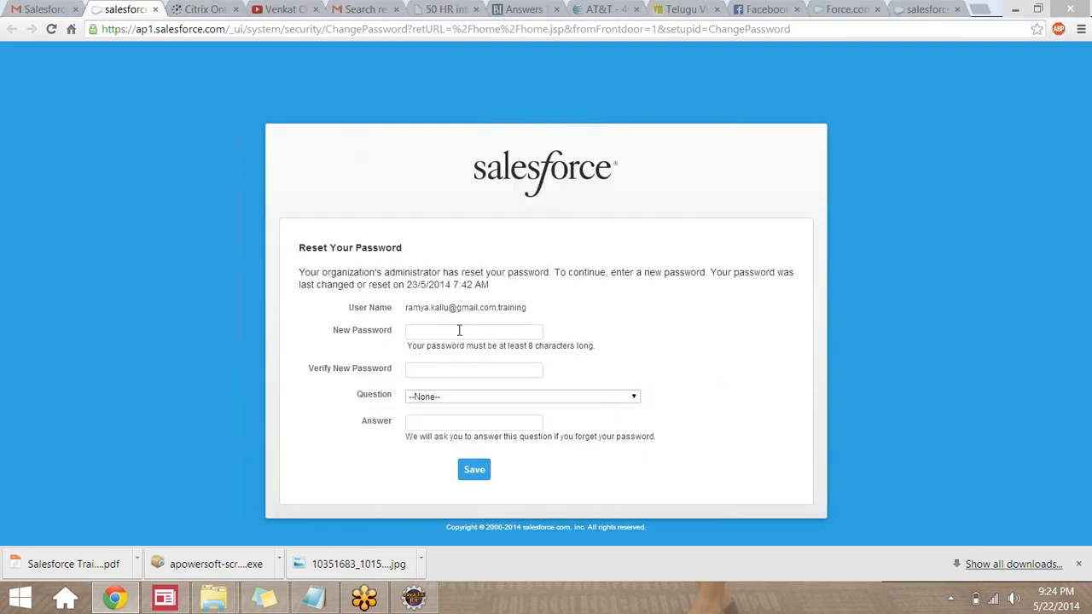
- Enter the new password, choose the mother's maiden name question, type its answer, and save
click(459, 330)
text(•••••••)
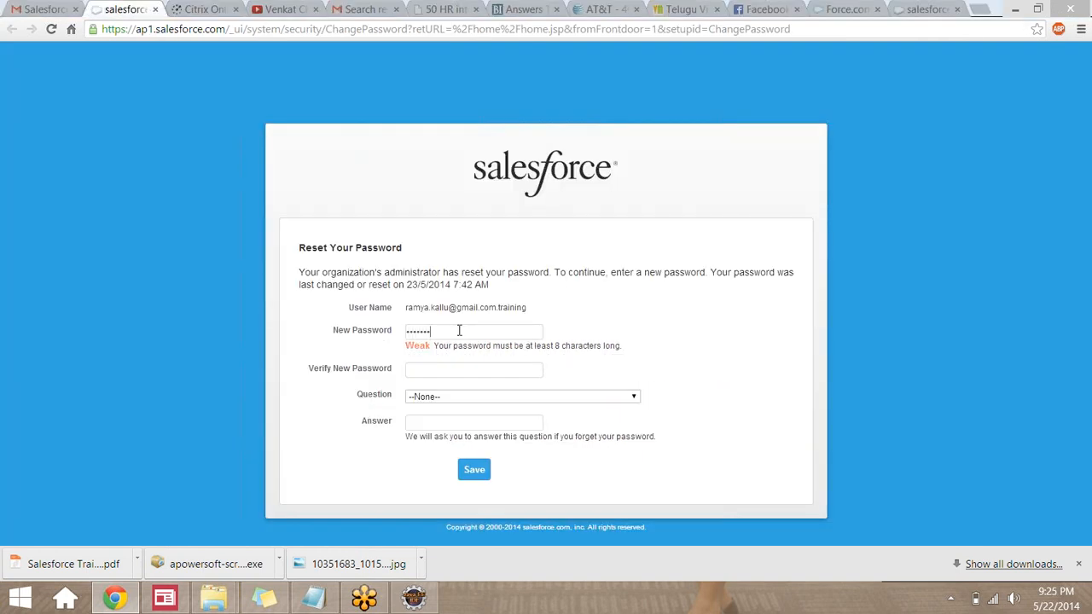
text(••••)
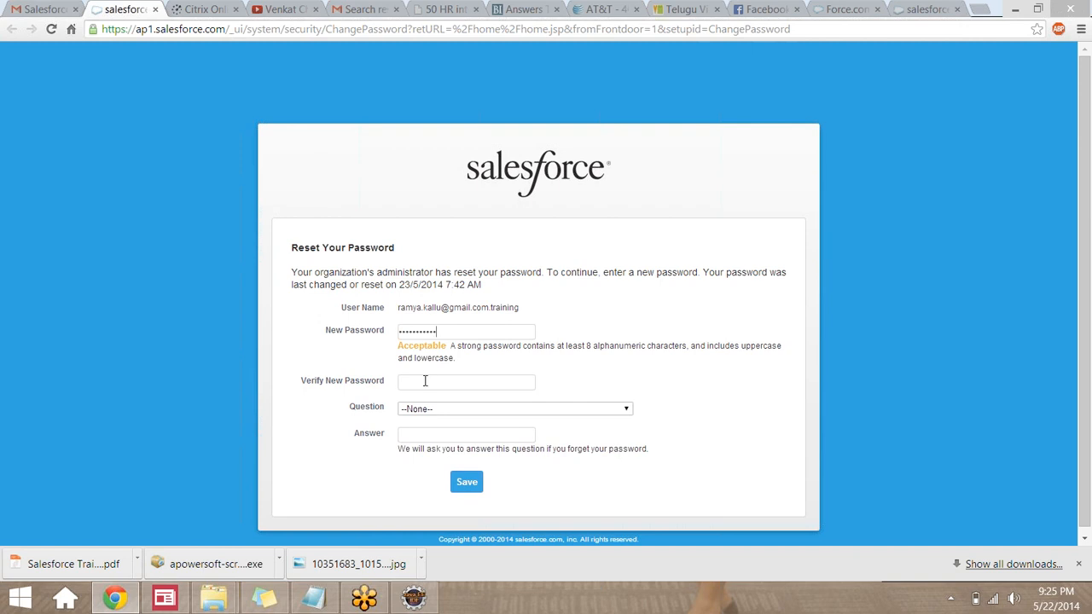
click(425, 381)
text(•••••••••••)
click(463, 409)
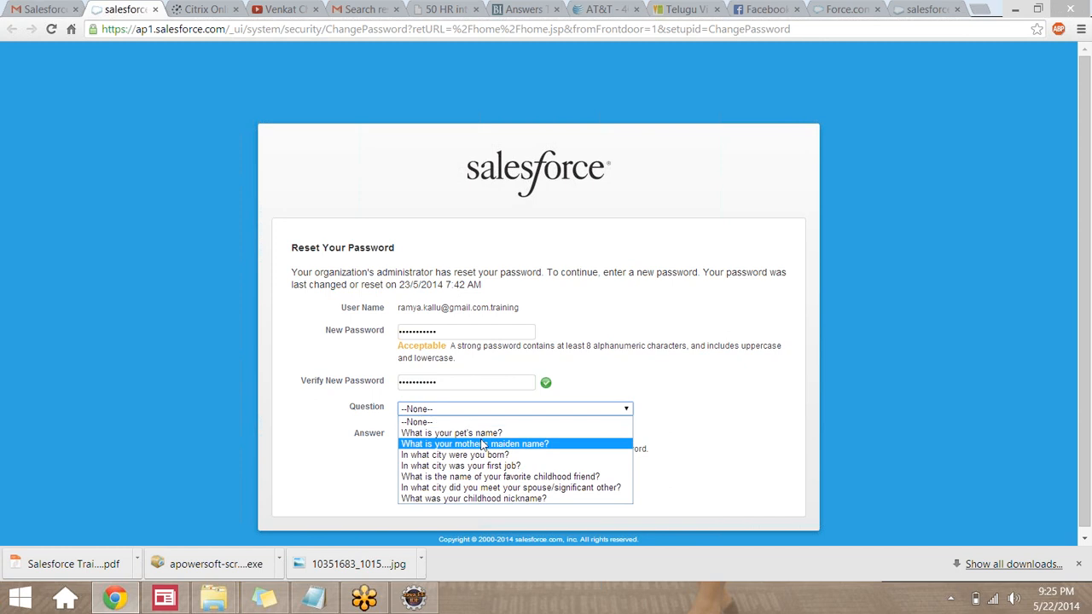
click(480, 444)
click(477, 436)
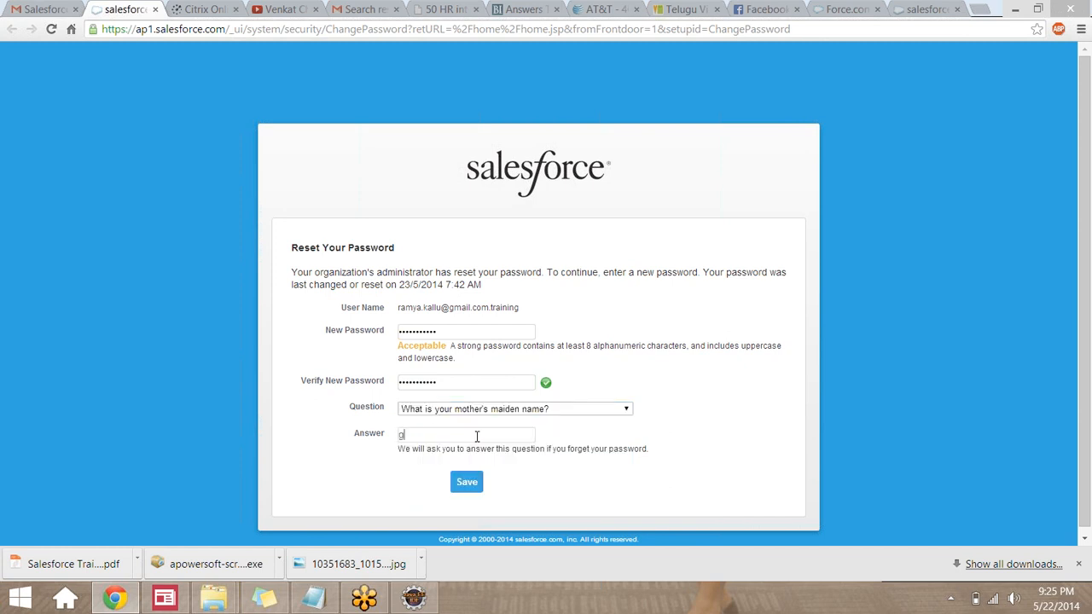
click(469, 484)
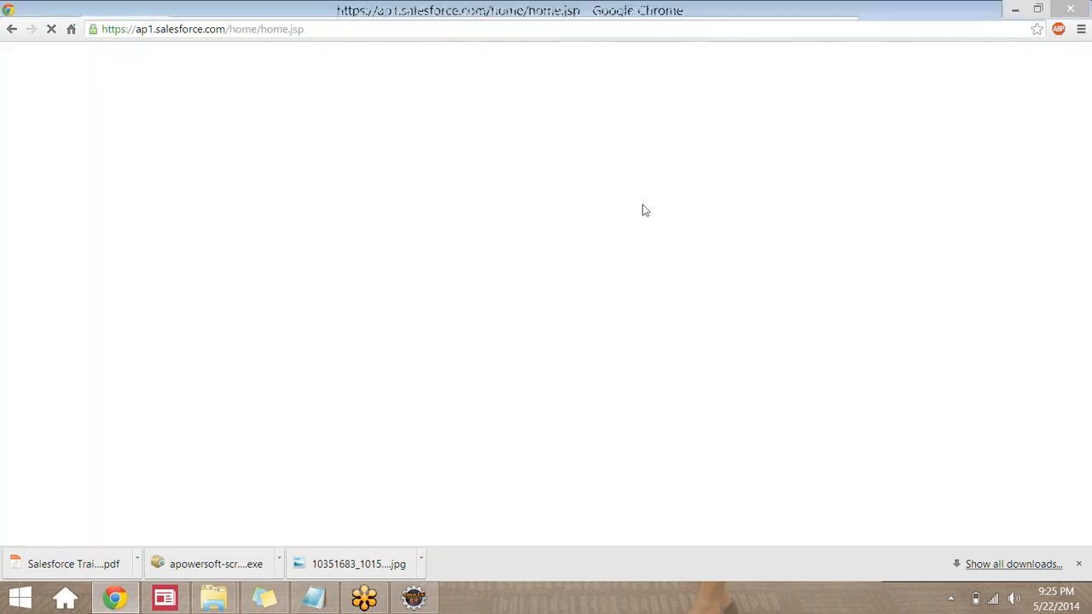
- Check the project list in Eclipse's Force.com IDE, then return to the Salesforce browser window
click(416, 600)
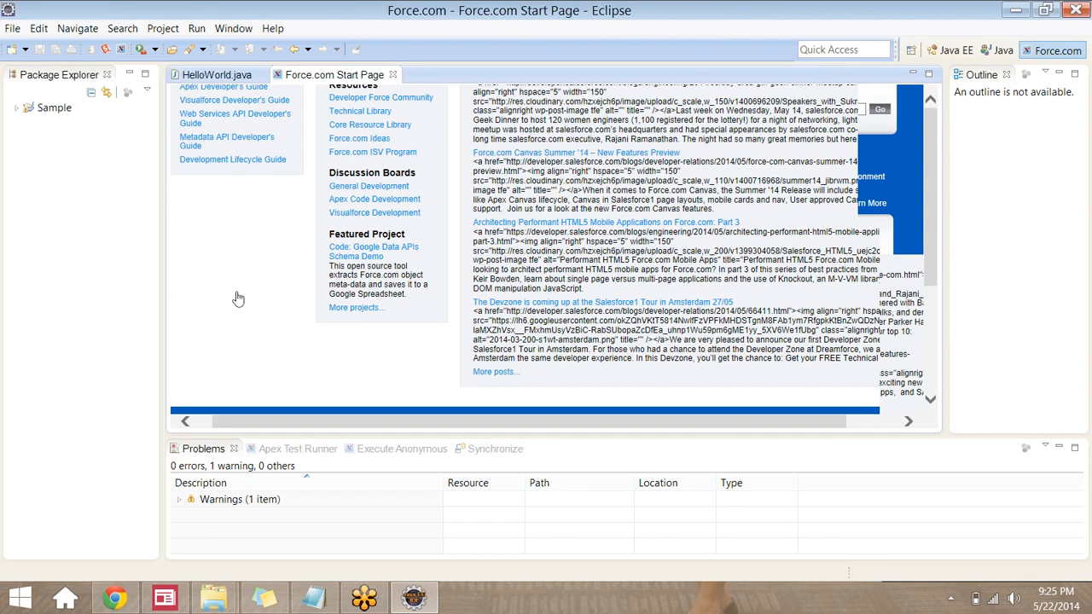
scroll(238, 298, up, 3)
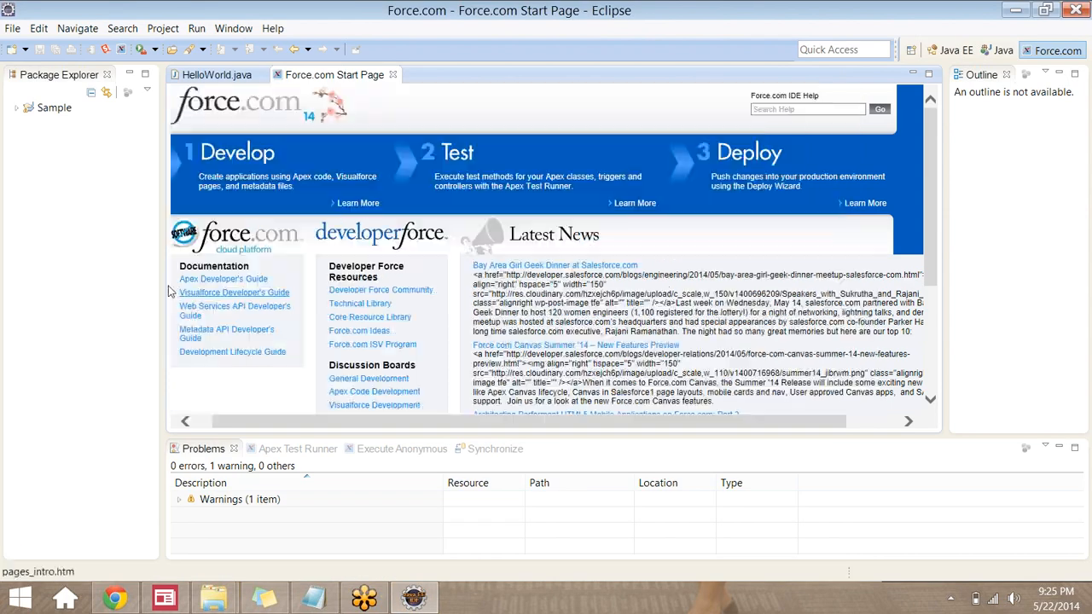
click(50, 228)
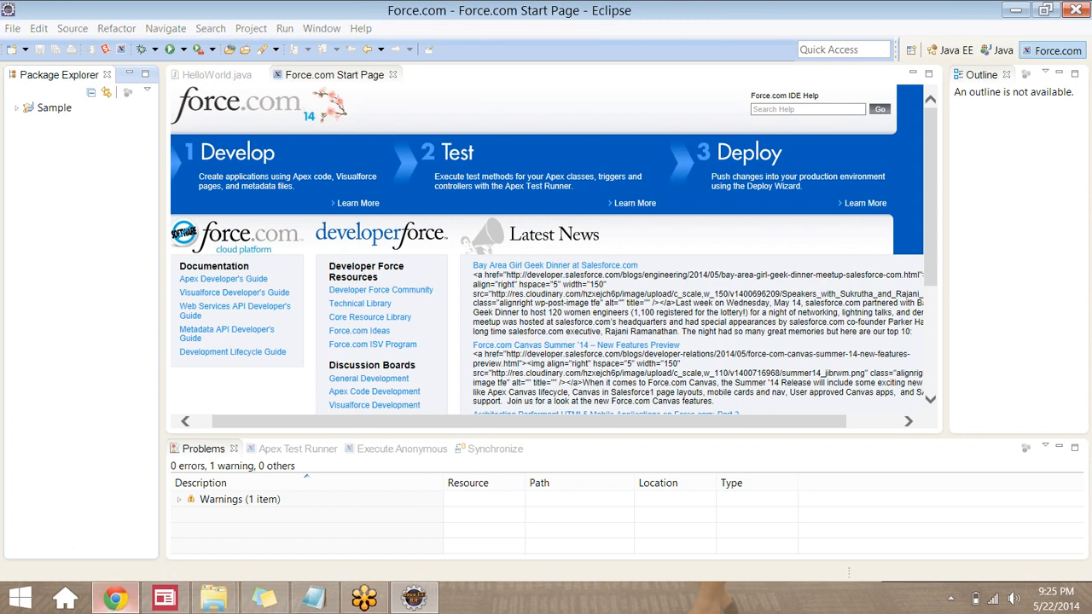
click(115, 599)
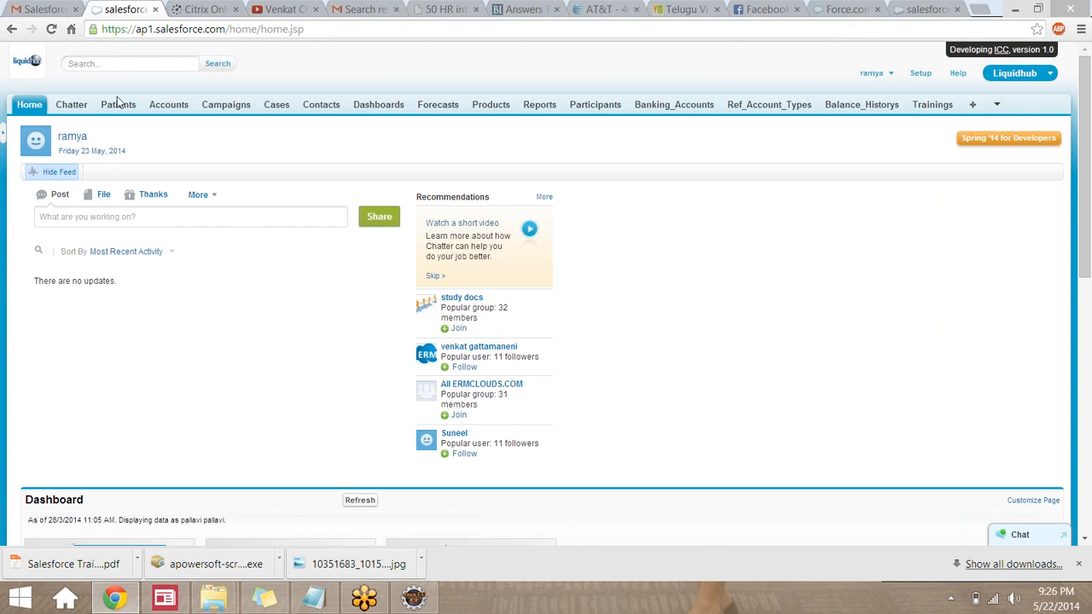
- Open Chatter, skip the welcome introduction, and dismiss the suggested groups dialog
click(79, 112)
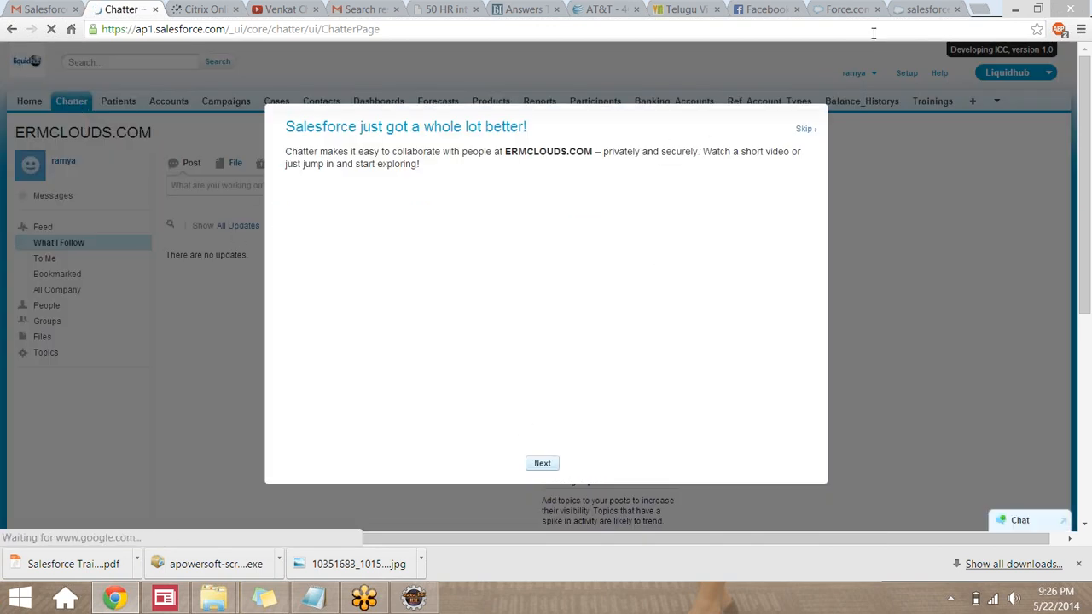
click(802, 130)
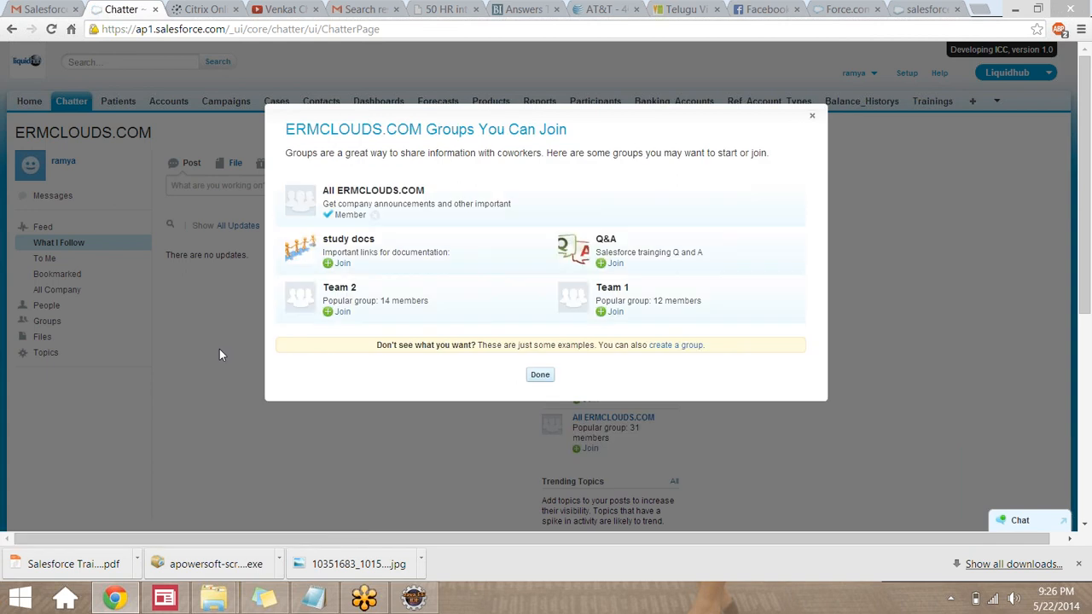
click(540, 375)
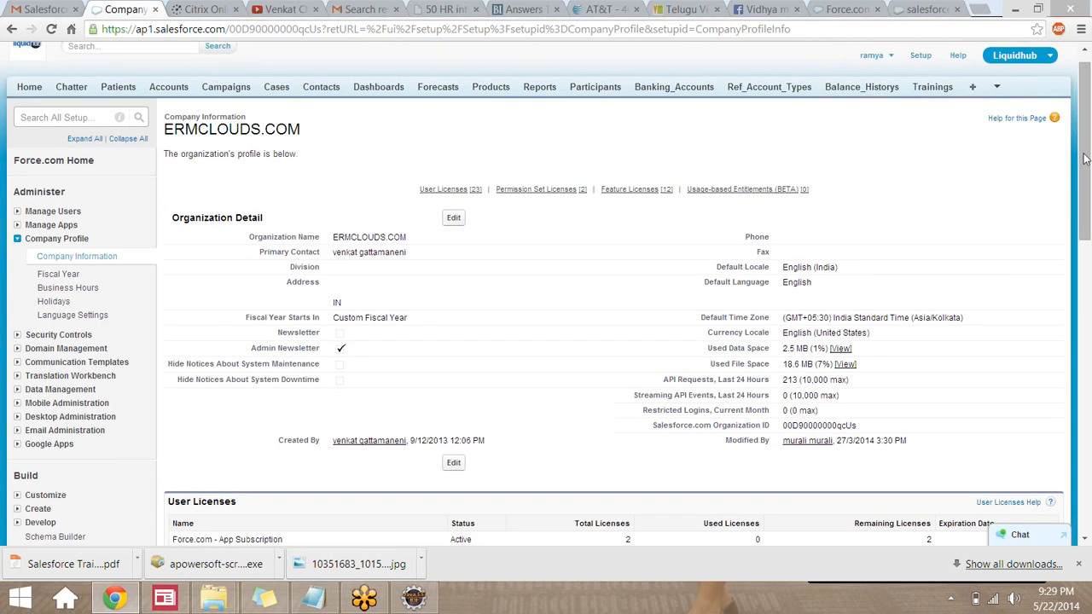
drag(1084, 158, 1084, 312)
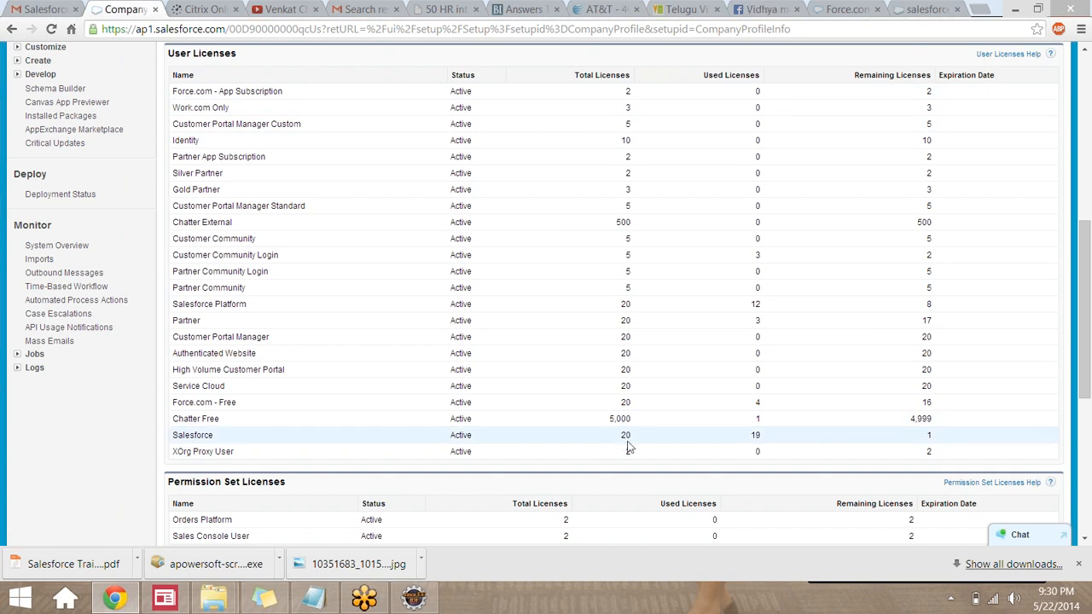
- Review the User, Permission Set and Feature License tables, then go back to the Chatter feed
scroll(525, 445, down, 1)
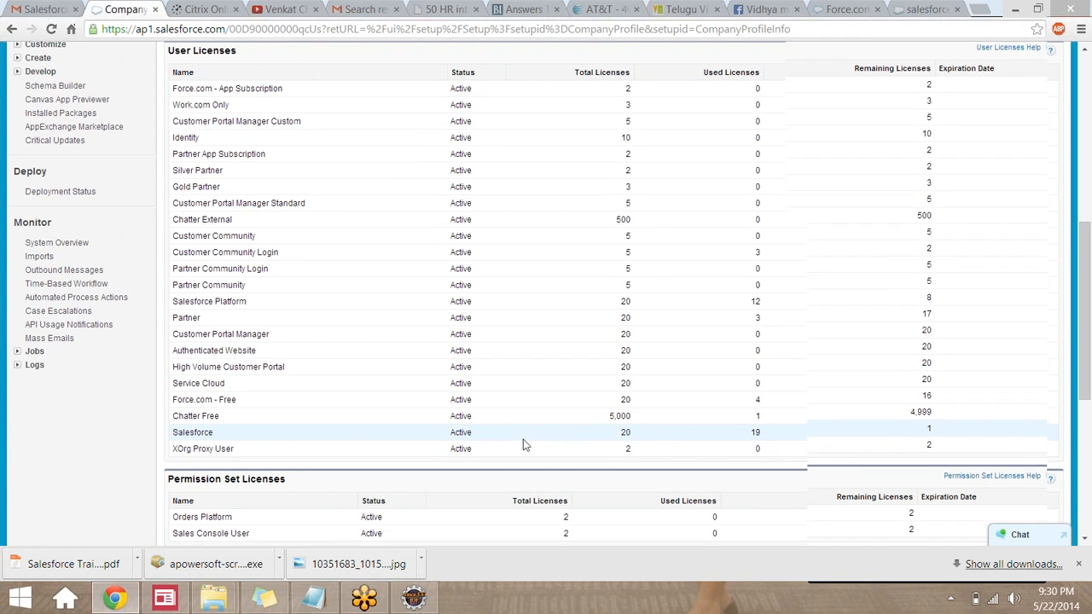
scroll(526, 445, down, 1)
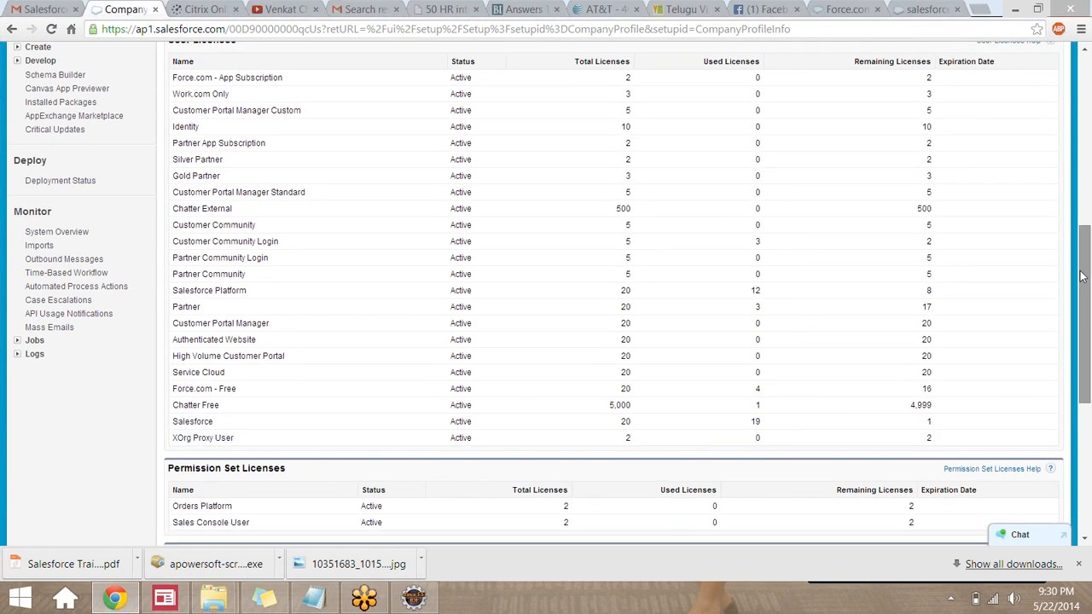
drag(1081, 276, 1078, 439)
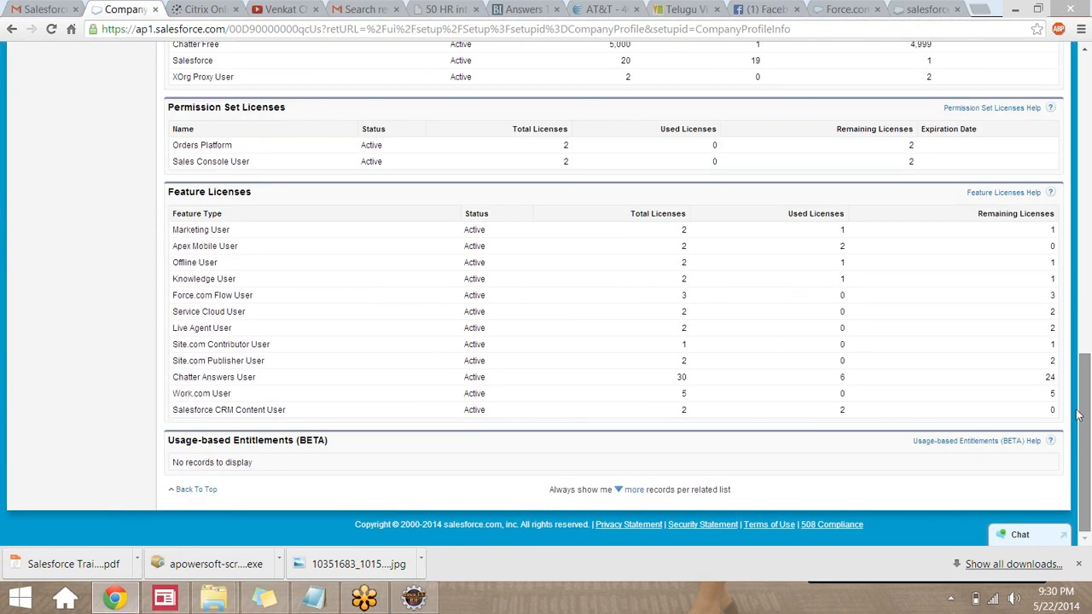
click(1089, 186)
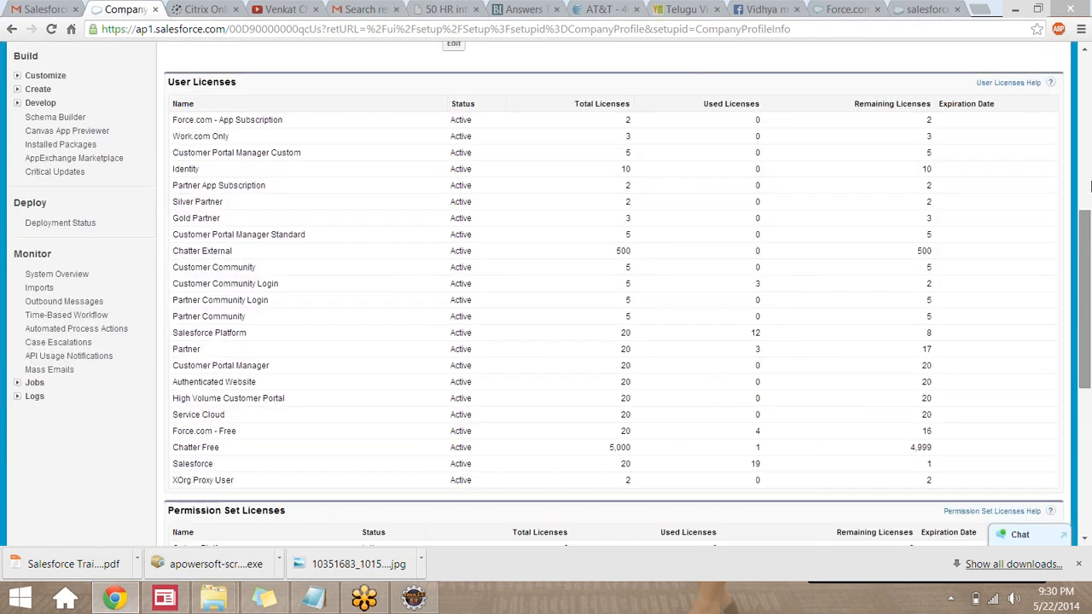
scroll(1089, 179, up, 3)
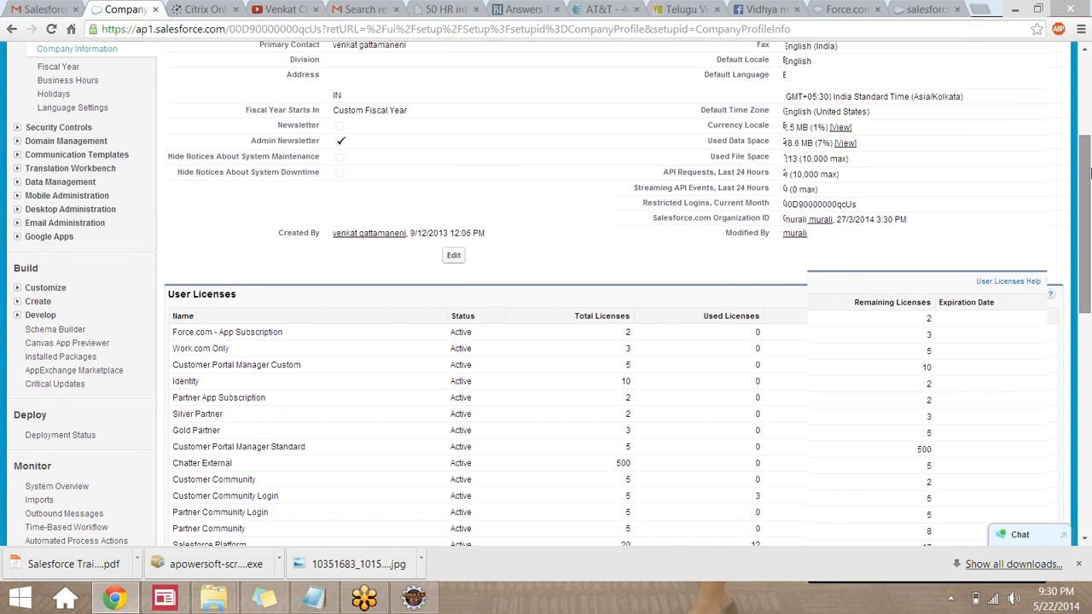
scroll(1089, 174, up, 3)
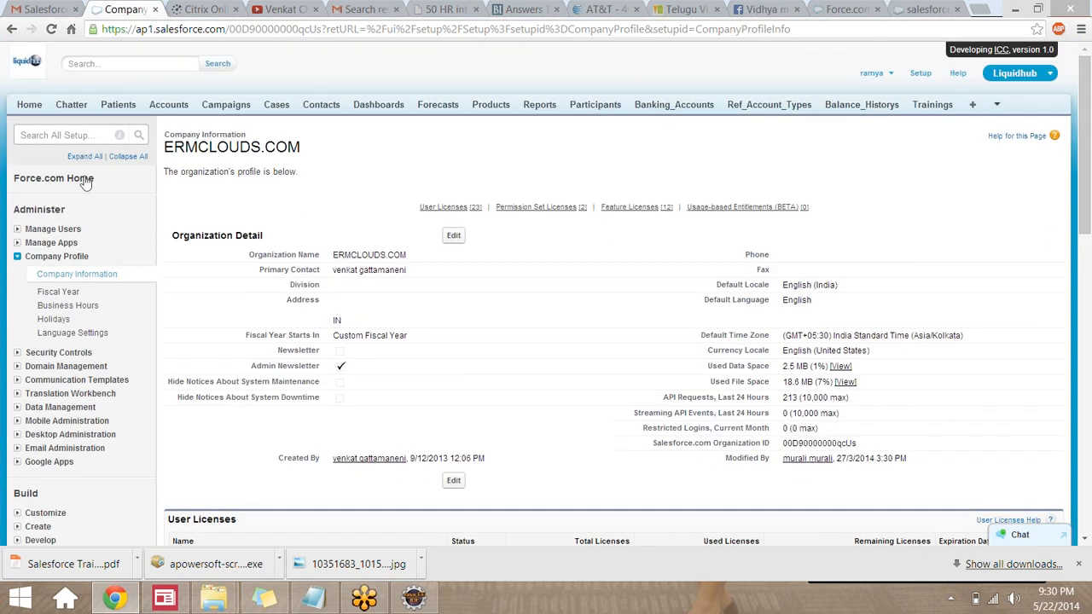
click(71, 106)
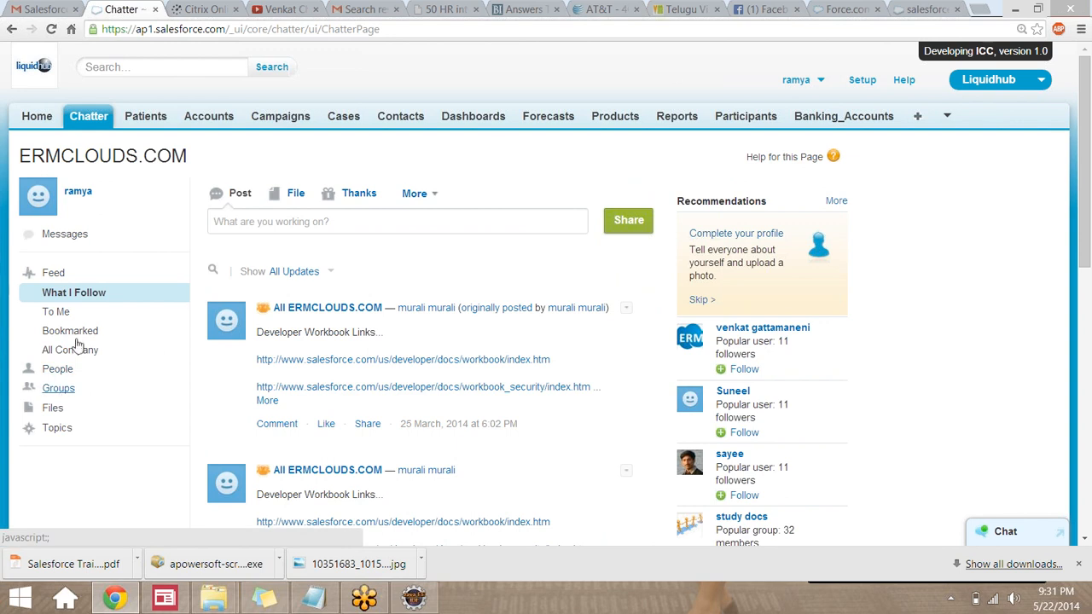
- Look over the Liquidhub app menu, then go to the Force.com Home setup page
click(1004, 87)
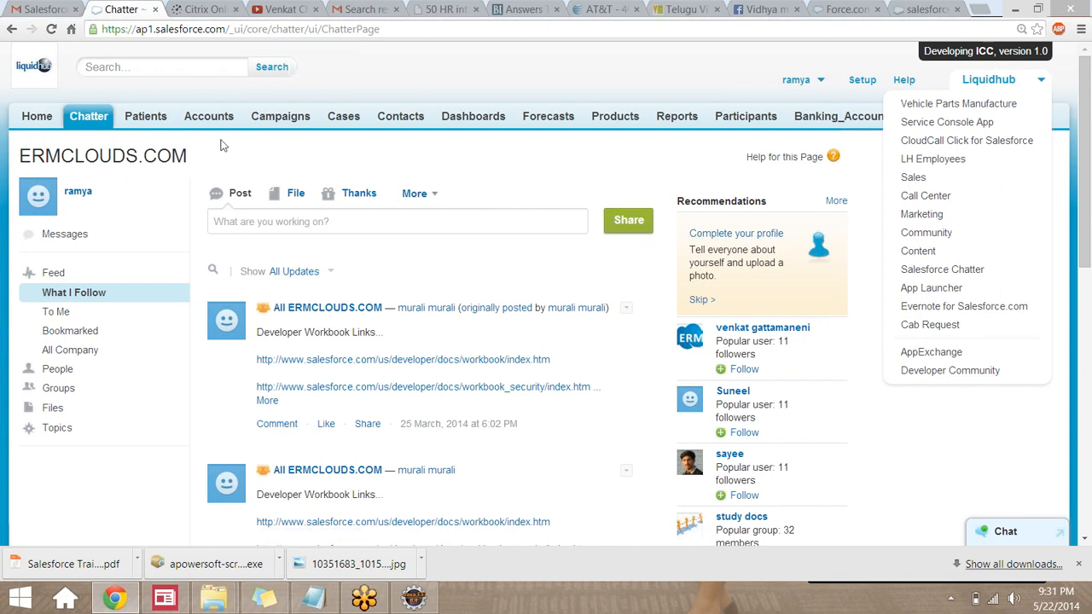
click(413, 83)
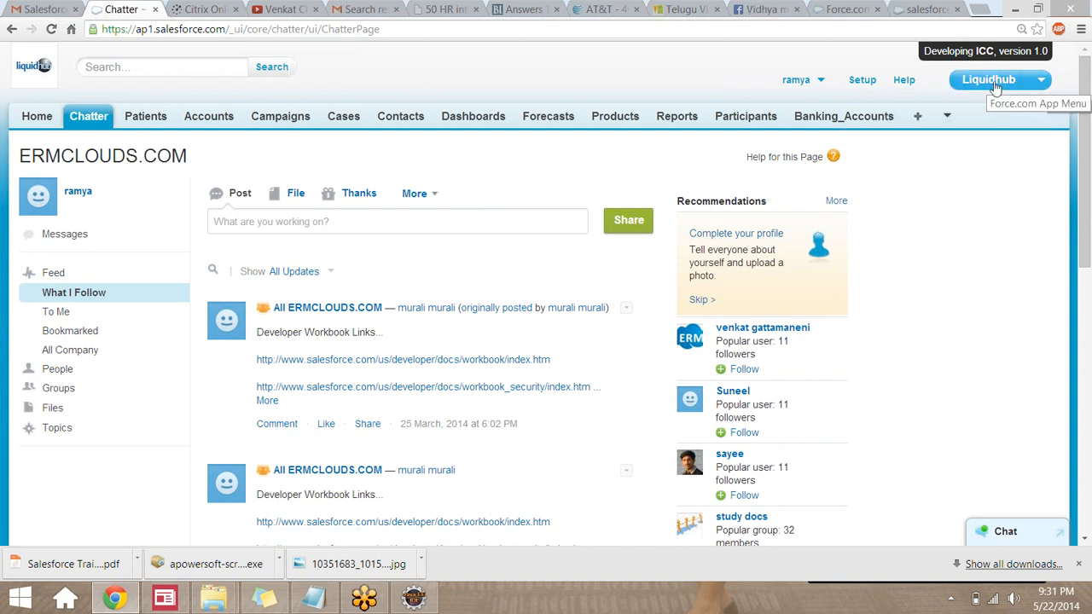
click(995, 83)
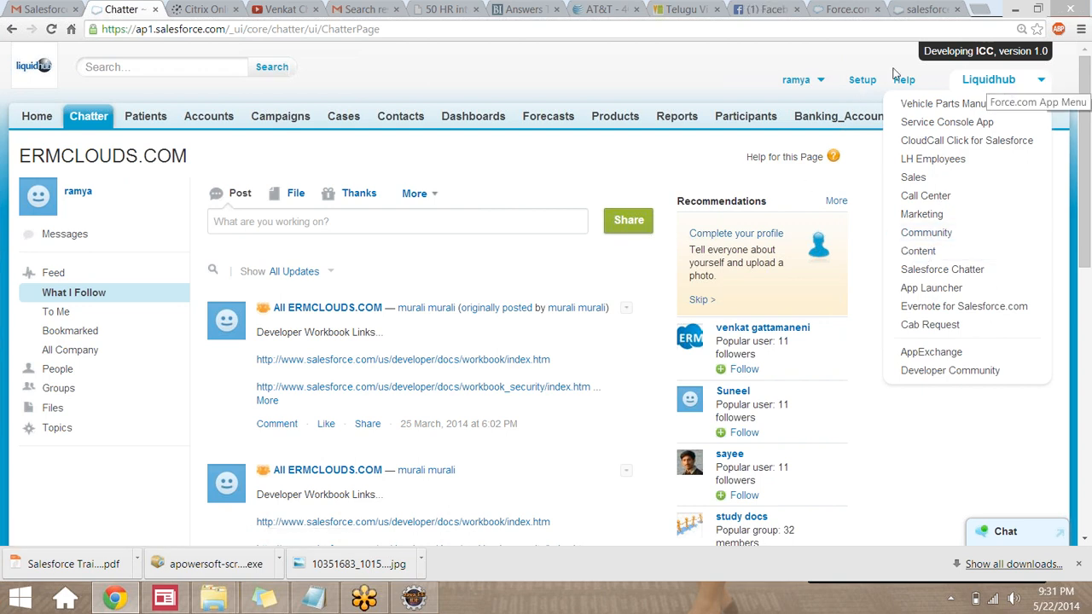
click(863, 83)
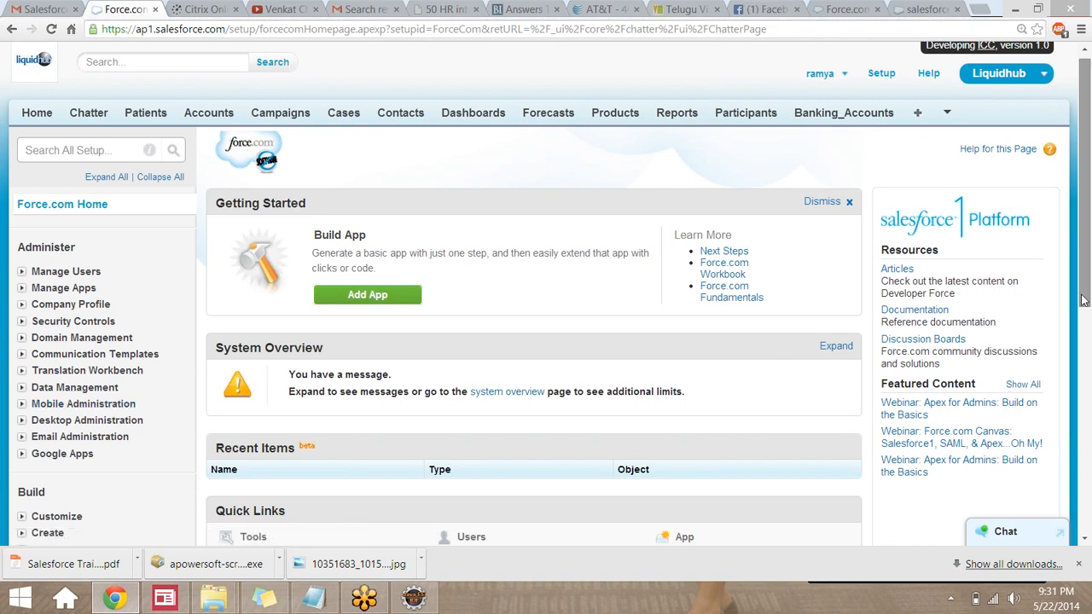
- Find the Liquidhub app under Create > Apps and open its Custom App Edit form
scroll(1084, 298, down, 2)
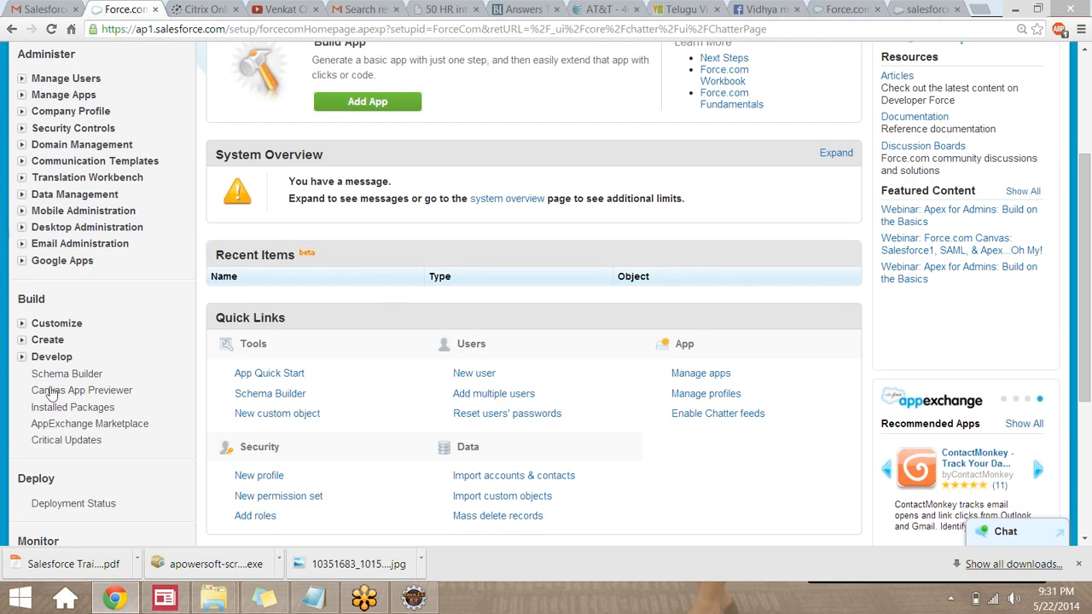
click(21, 342)
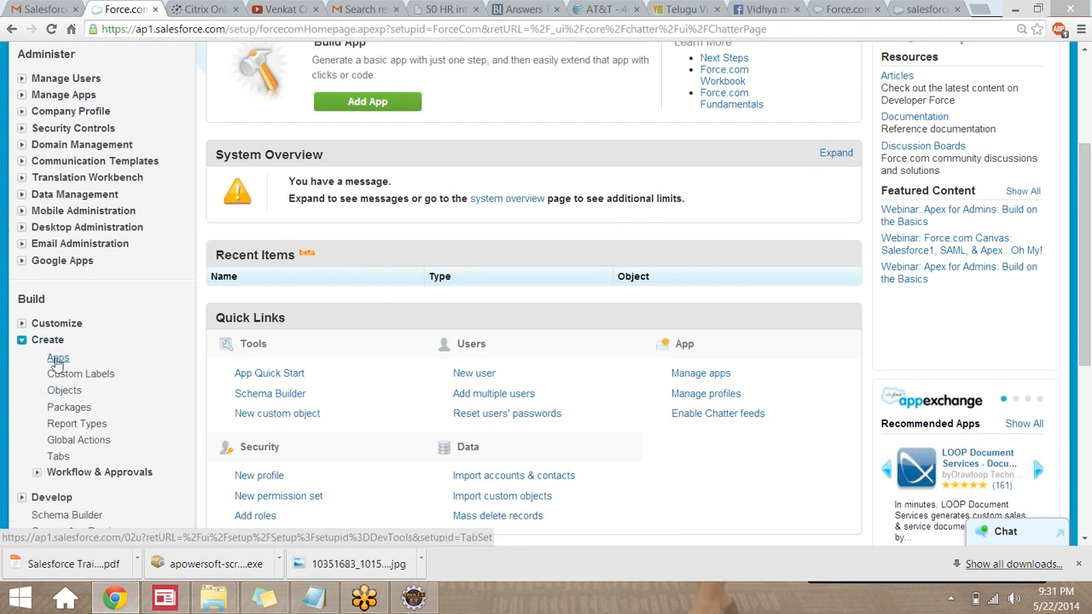
click(56, 359)
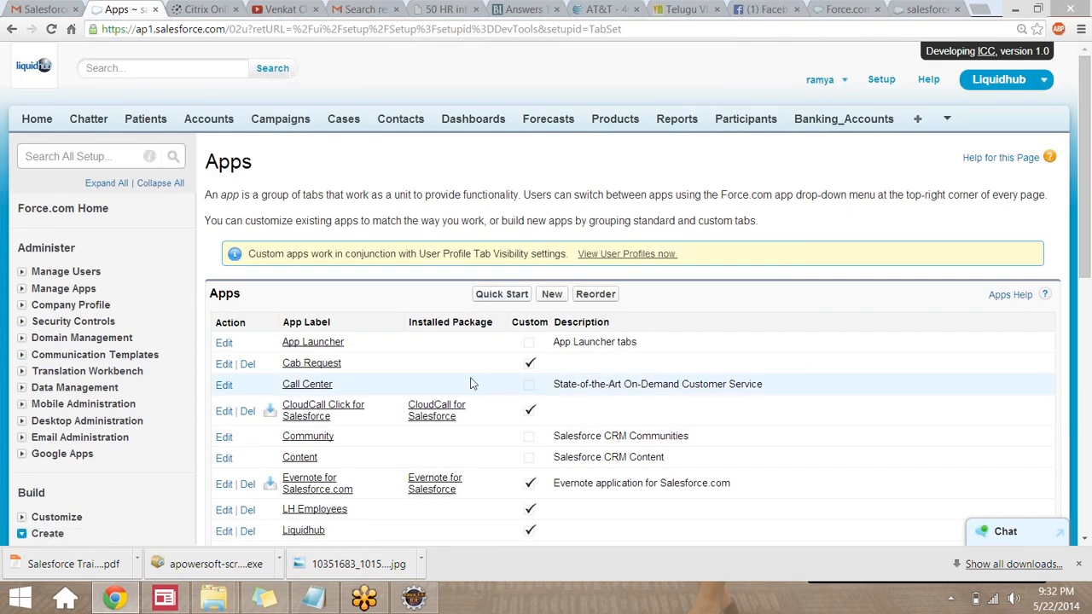
click(225, 532)
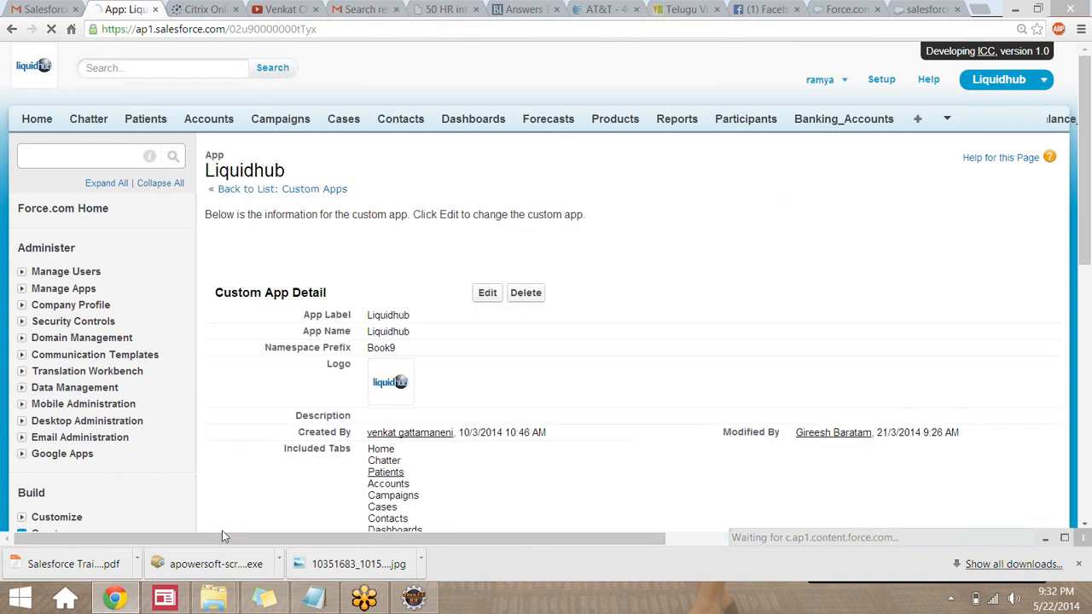
click(488, 299)
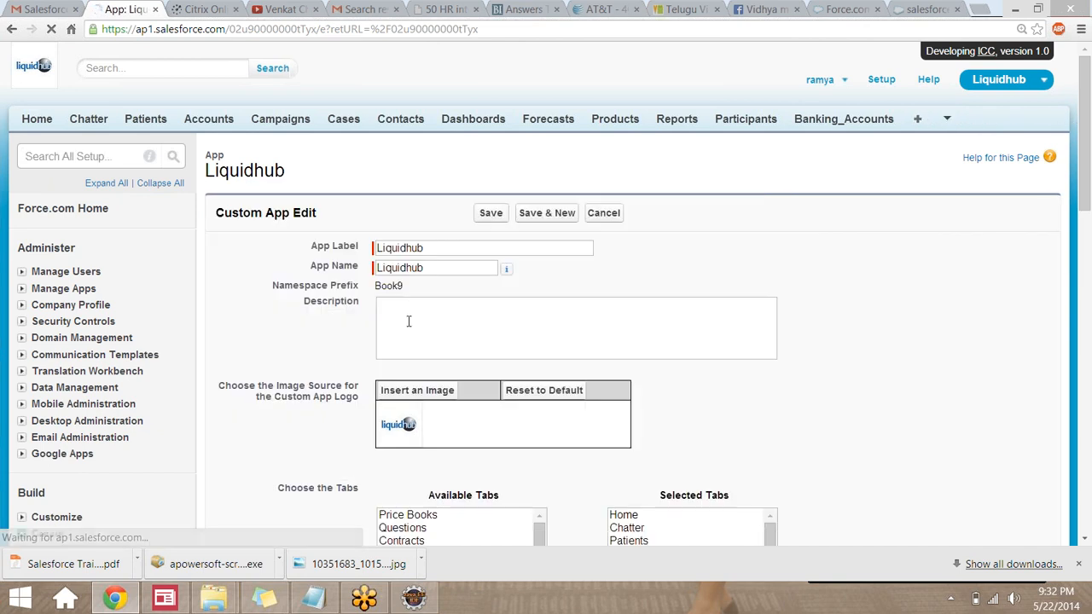
- Replace the App Label Liquidhub with EZ2Tech, correcting the typos along the way
click(403, 248)
double_click(403, 249)
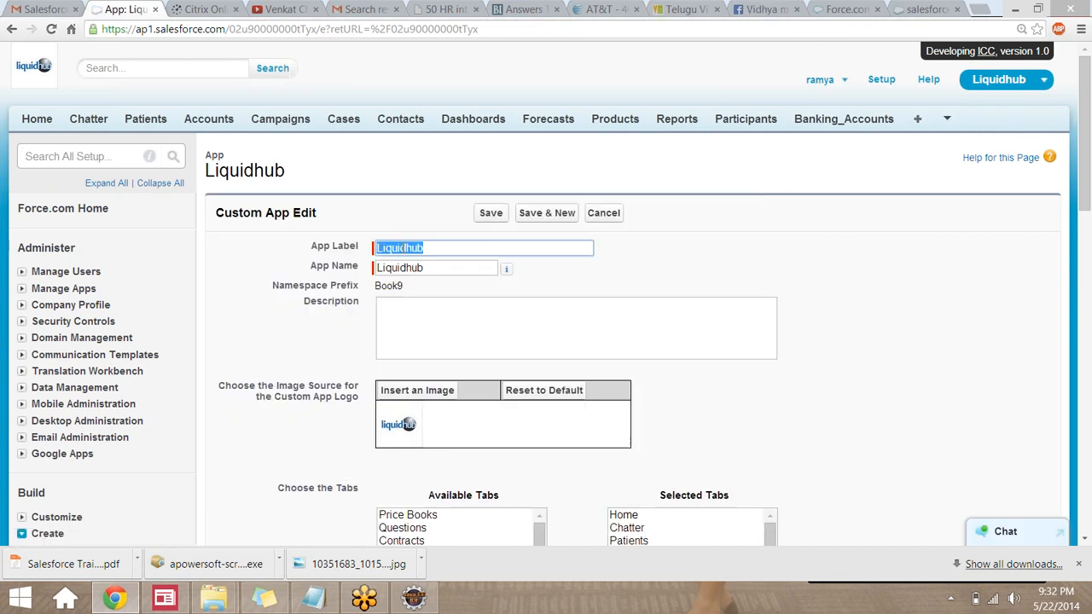
text(E2z)
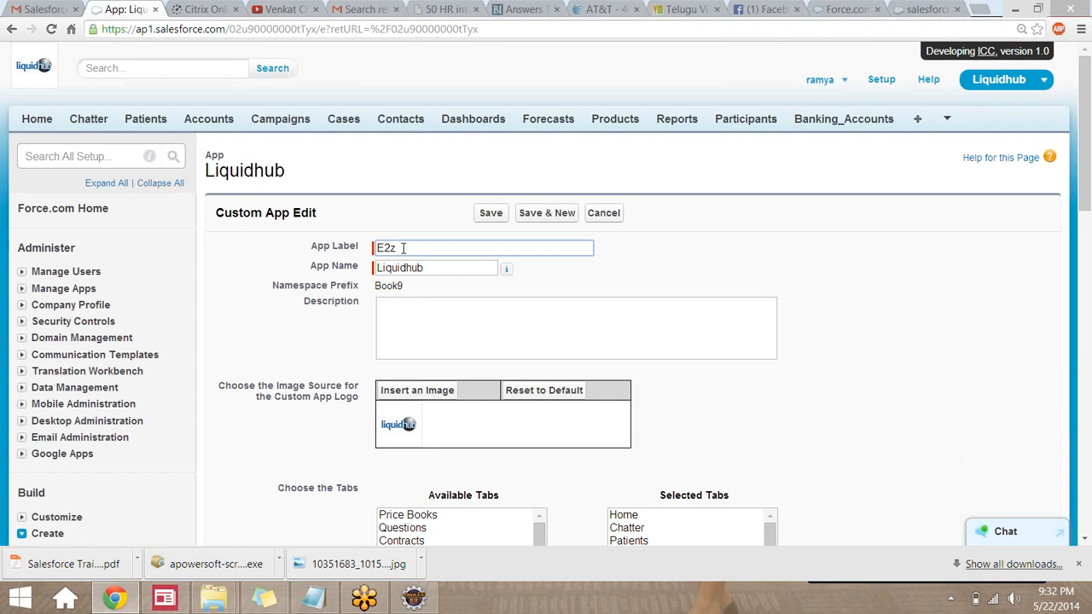
text(Tech)
click(402, 247)
text(a)
key(BackSpace)
key(Left)
key(Left)
key(Left)
key(BackSpace)
key(Delete)
text(Z2)
click(416, 248)
text(a)
key(BackSpace)
key(BackSpace)
text(ha)
key(BackSpace)
- Copy EZ2Tech into the App Name field over Liquidhub and save the app
double_click(440, 248)
key(ctrl+c)
click(427, 268)
double_click(427, 268)
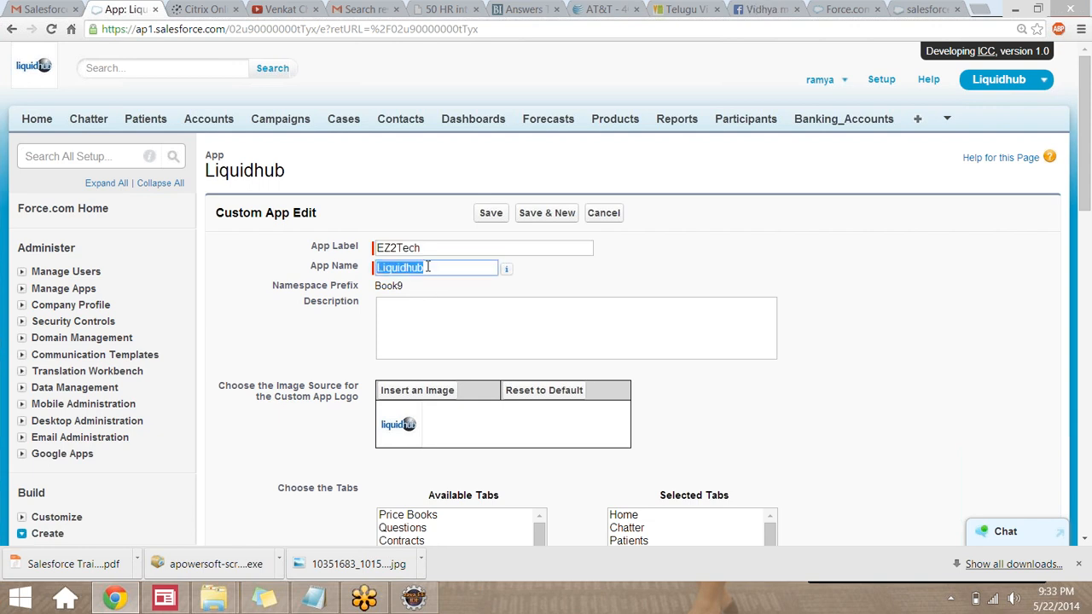
key(ctrl+v)
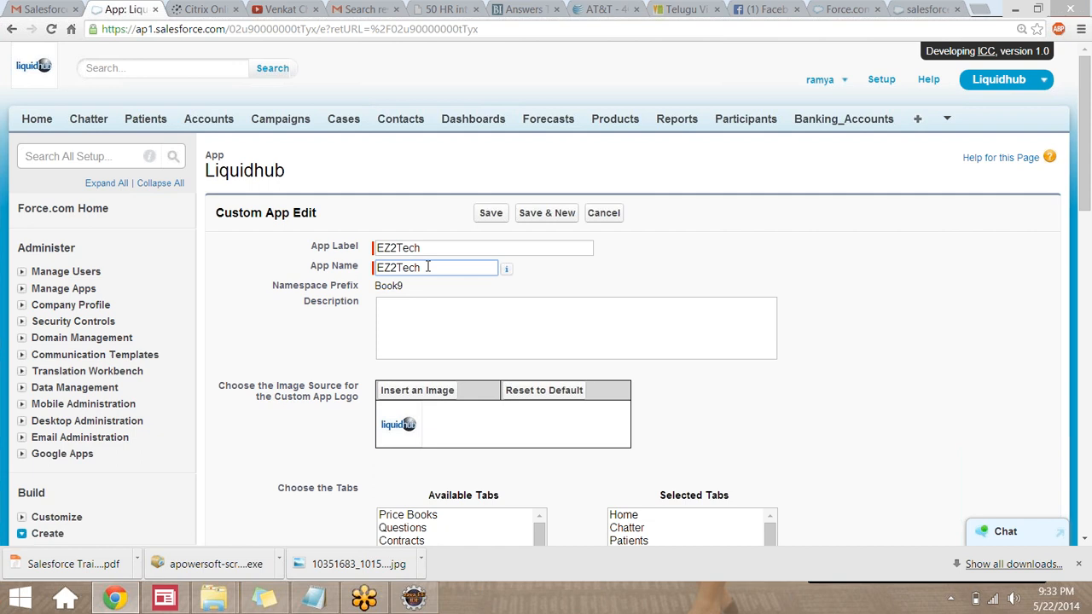
click(491, 213)
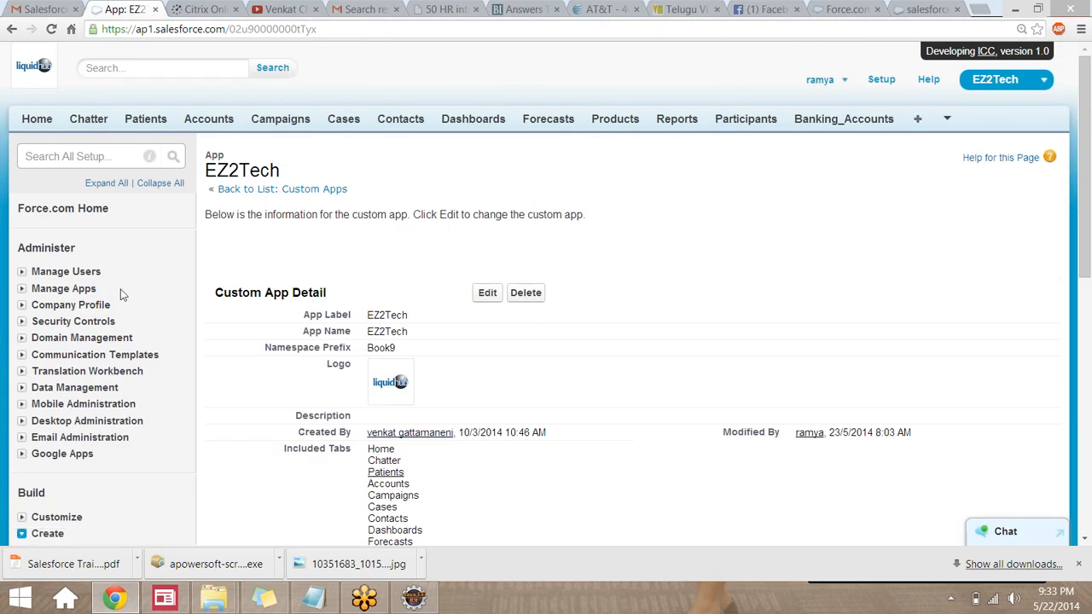
- Go to the Chatter feed and show My Groups
click(83, 122)
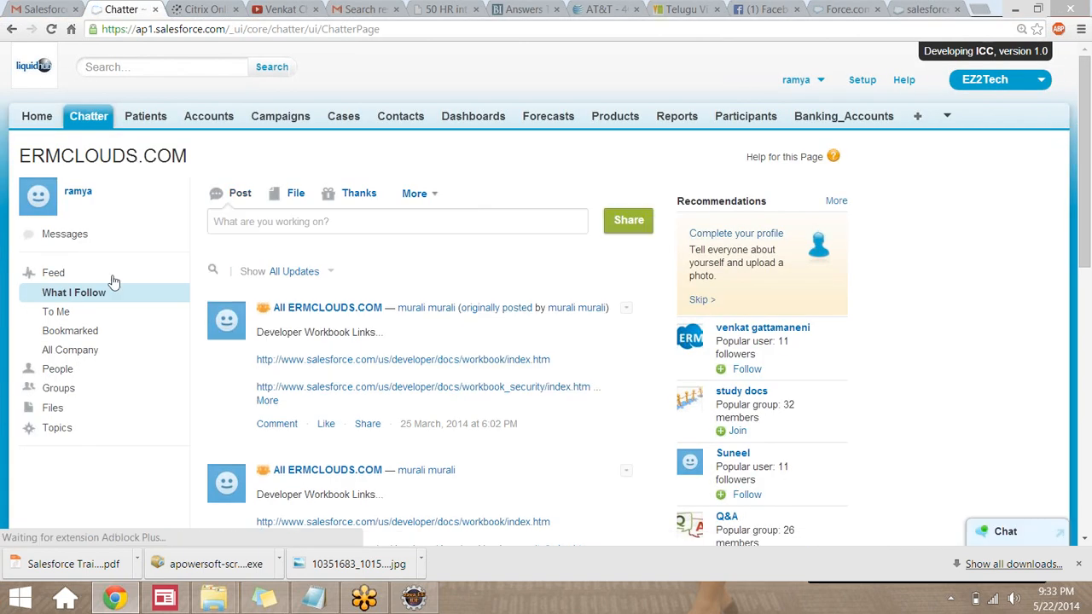
click(59, 389)
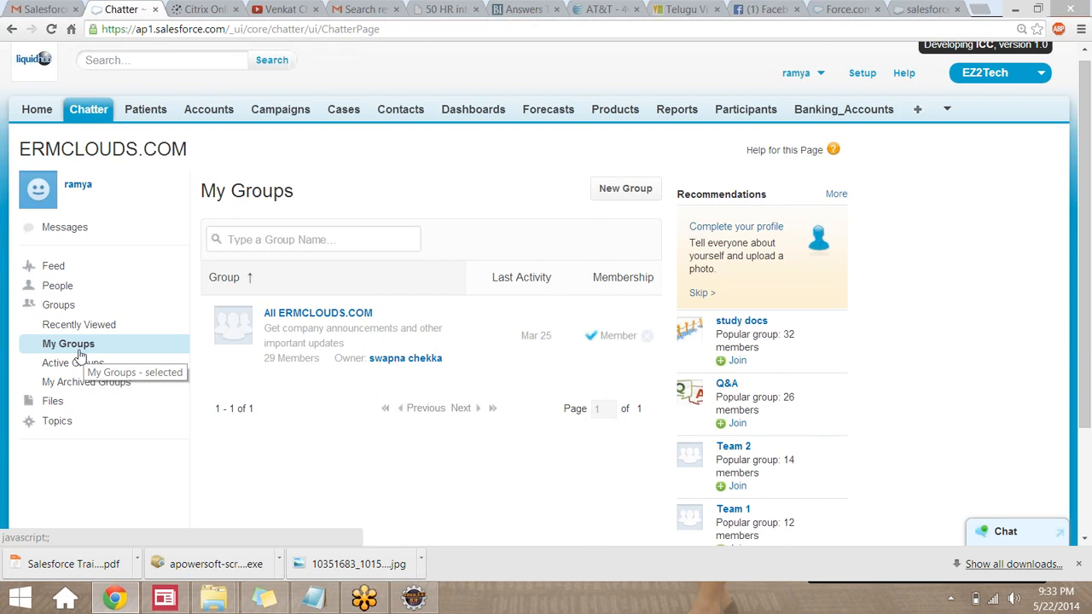
click(74, 367)
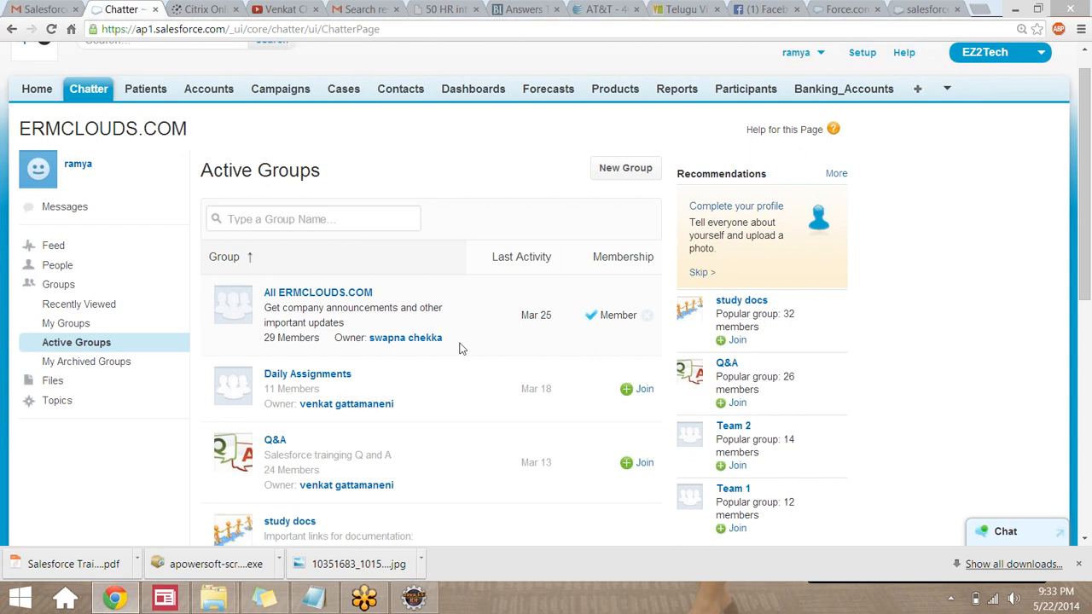
scroll(459, 348, down, 3)
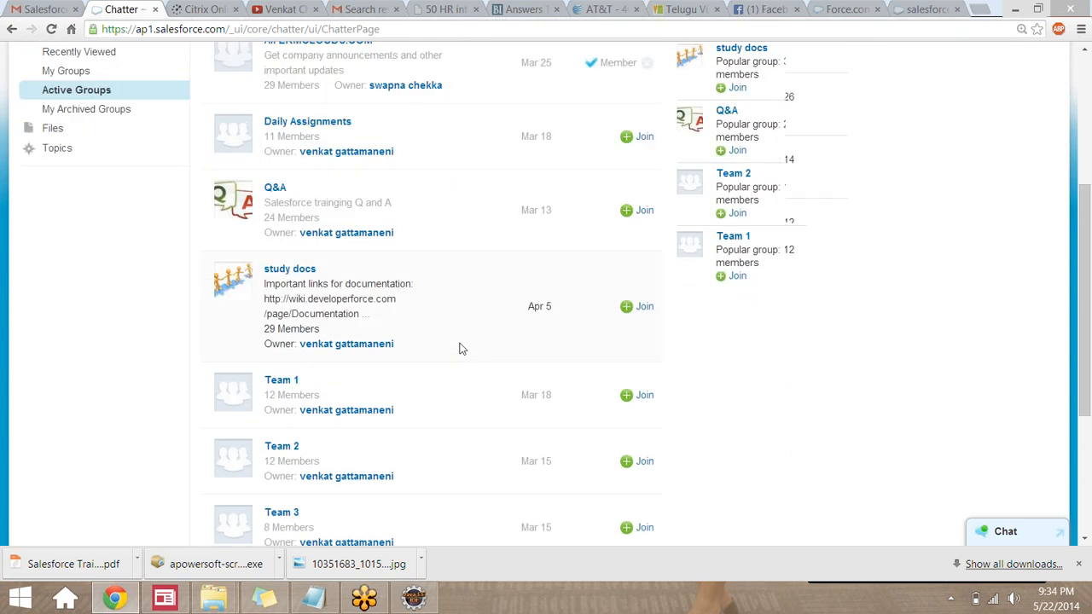
scroll(459, 348, down, 1)
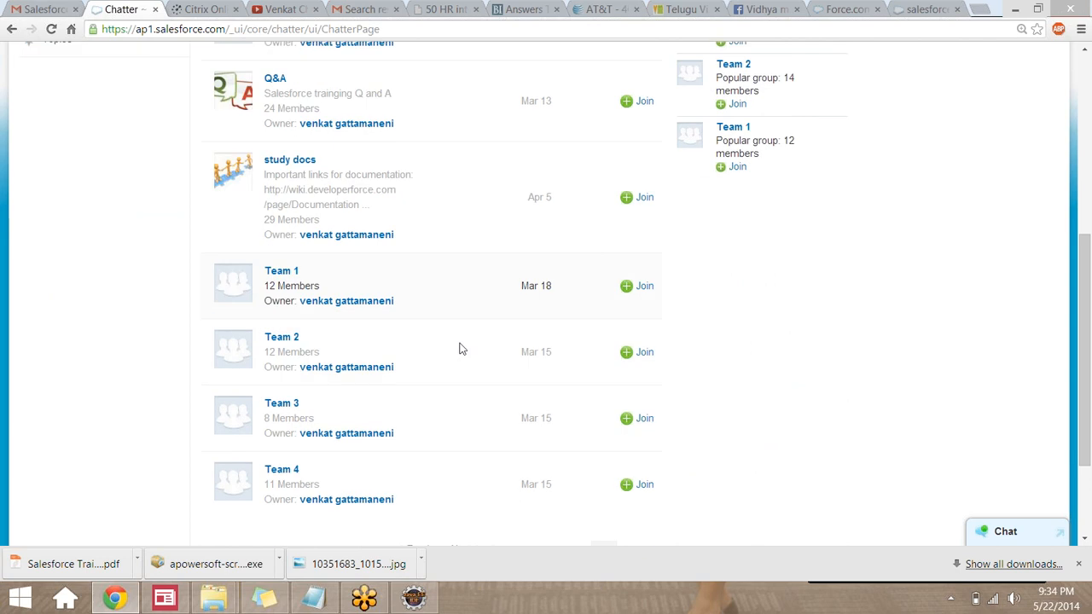
scroll(459, 348, up, 1)
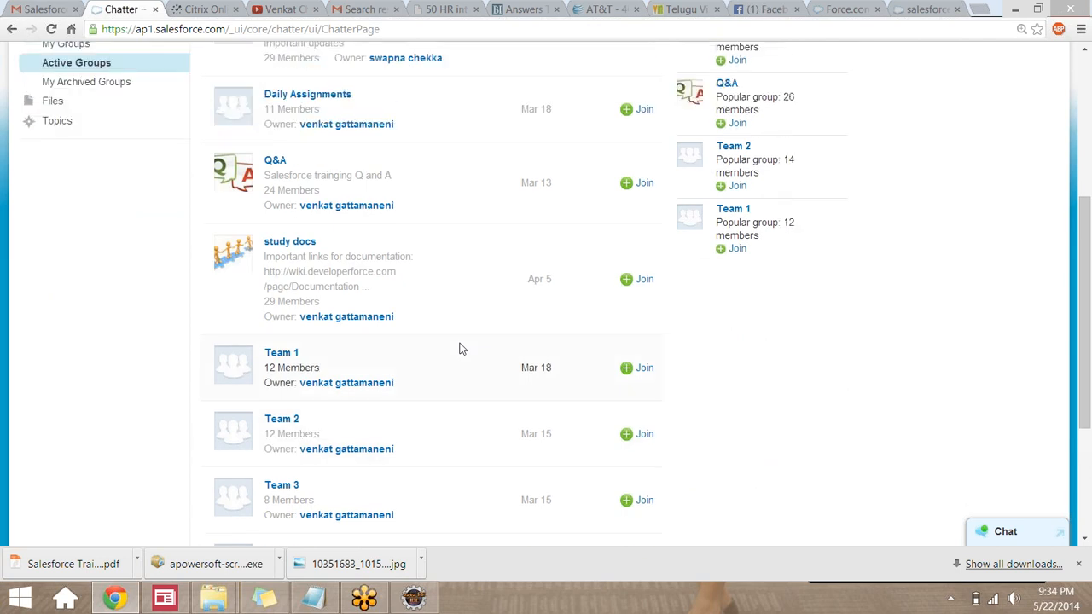
scroll(459, 349, up, 1)
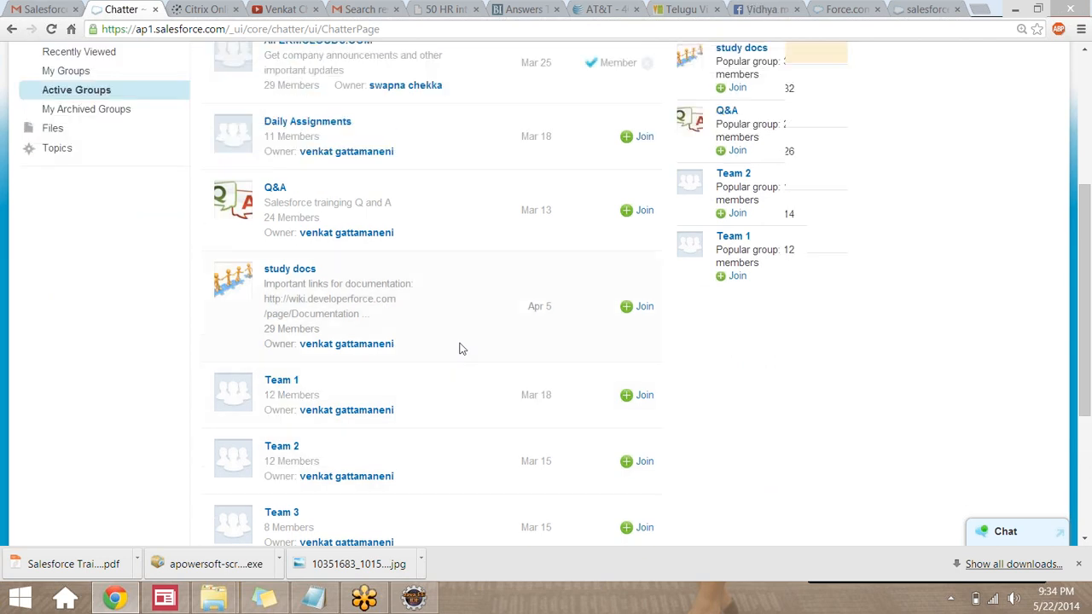
scroll(459, 348, up, 1)
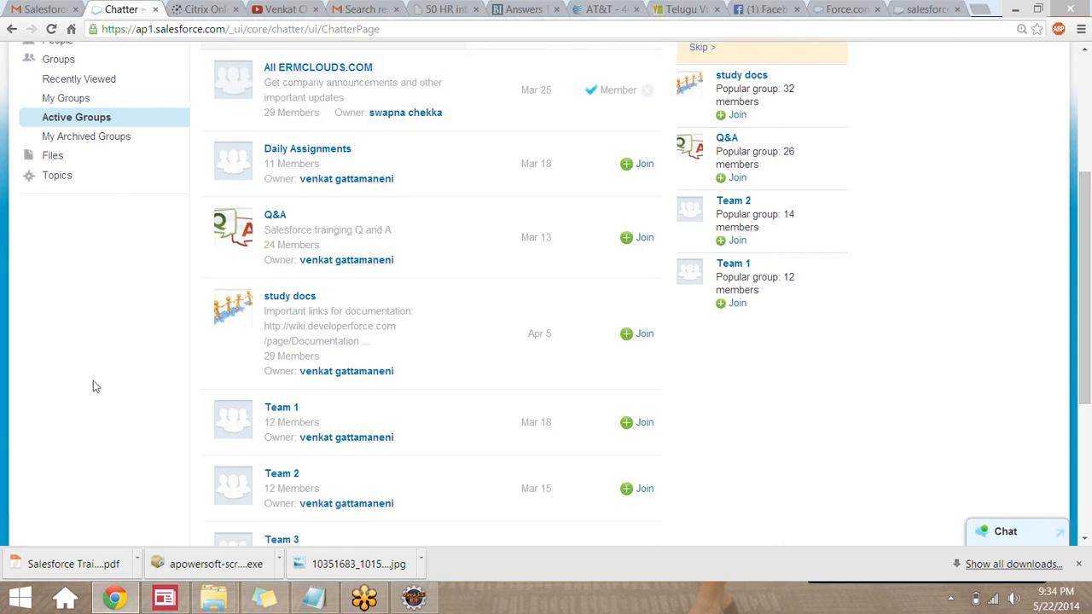
scroll(93, 382, up, 1)
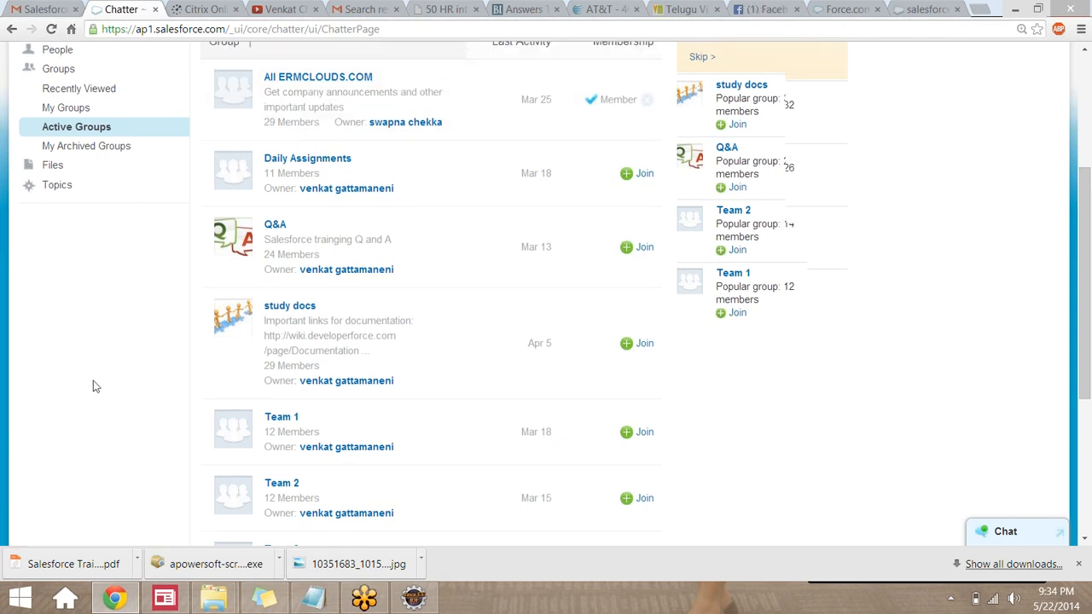
scroll(93, 386, up, 1)
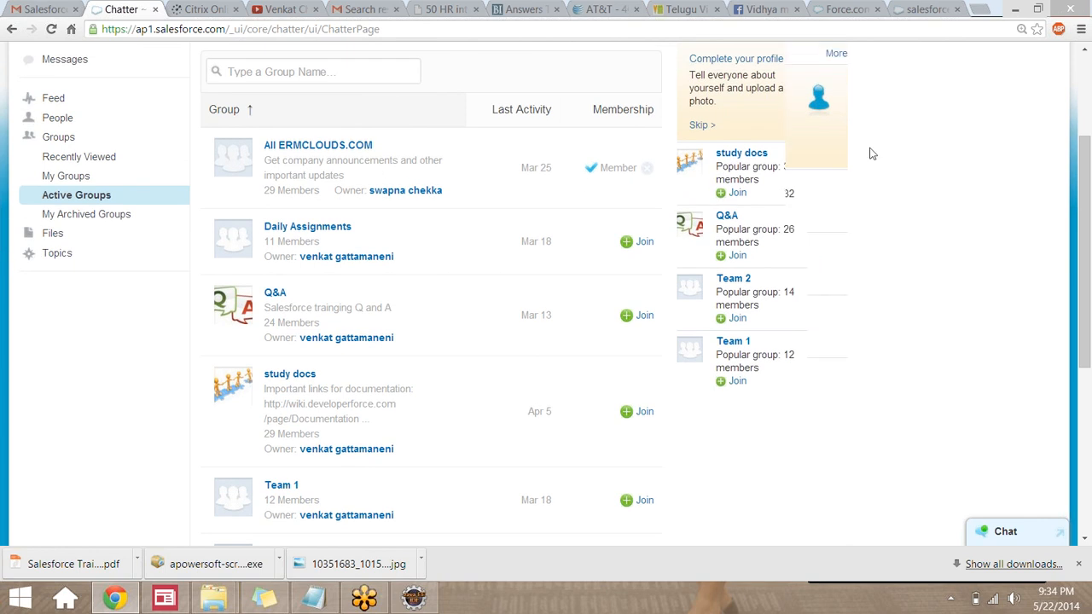
scroll(872, 153, up, 1)
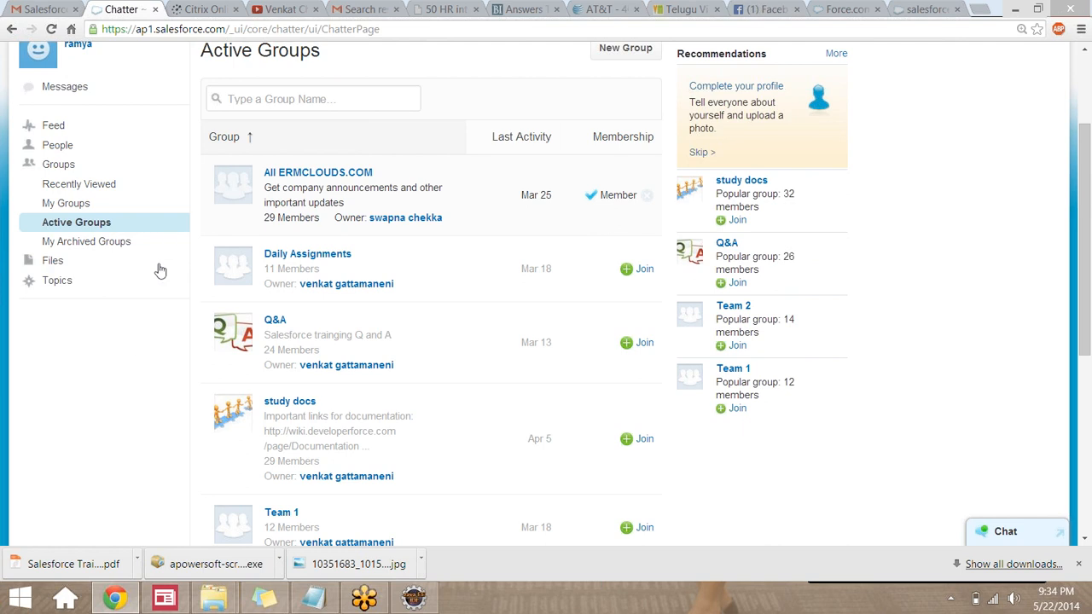
scroll(132, 348, up, 3)
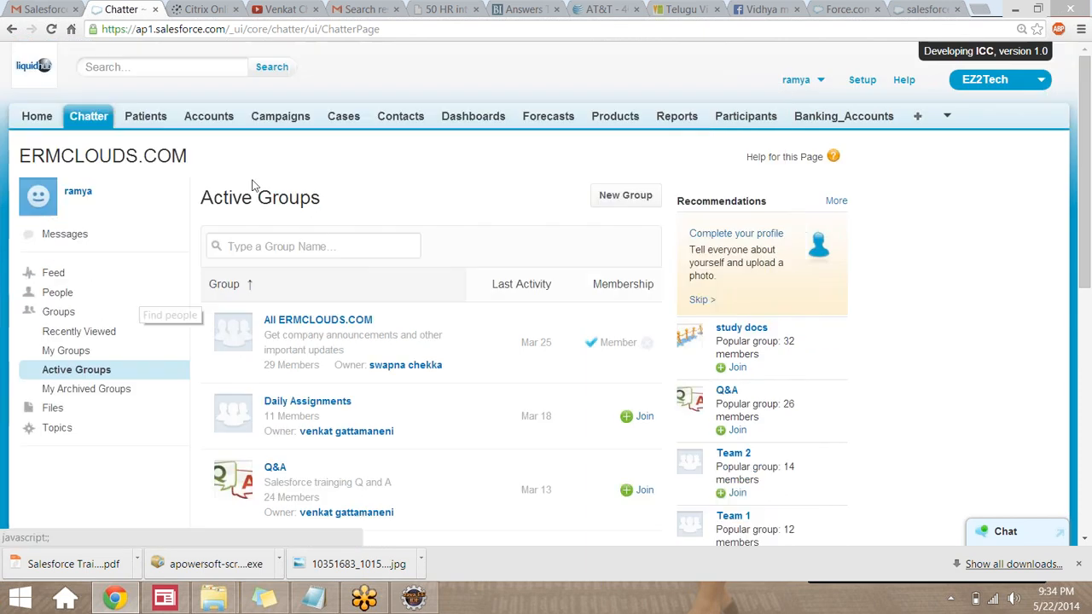
- Create a public group EZ2Tech, no description, set to never archive automatically, and save
click(644, 203)
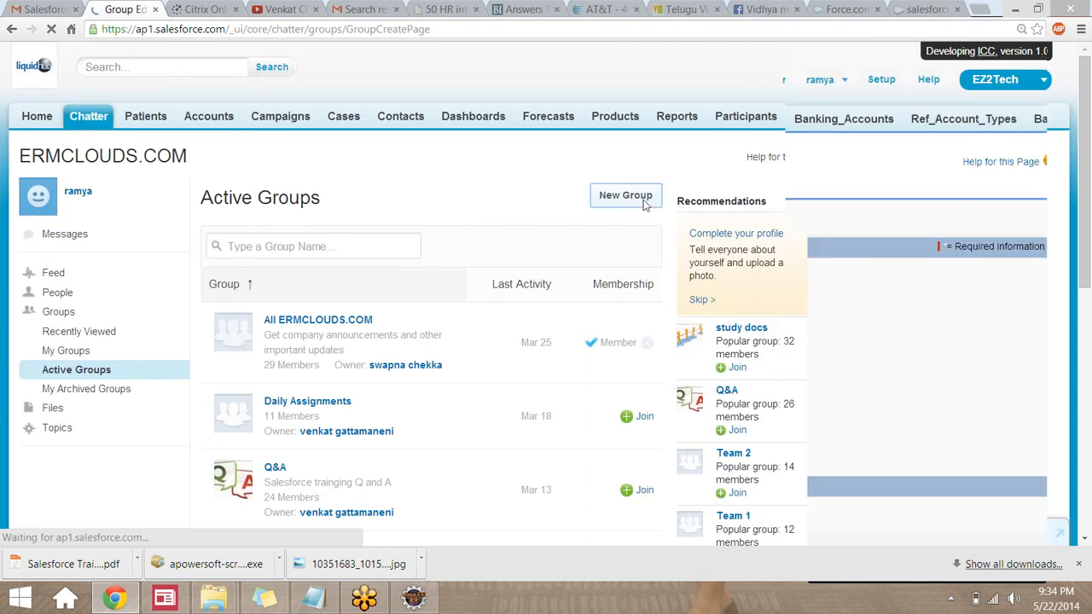
text(EZ2)
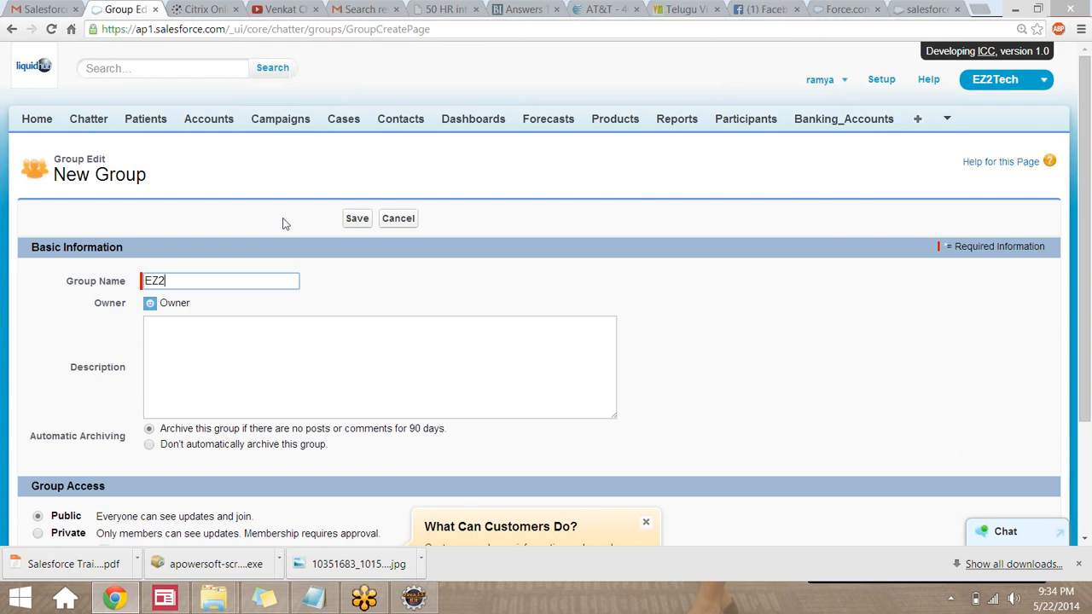
text(Tech)
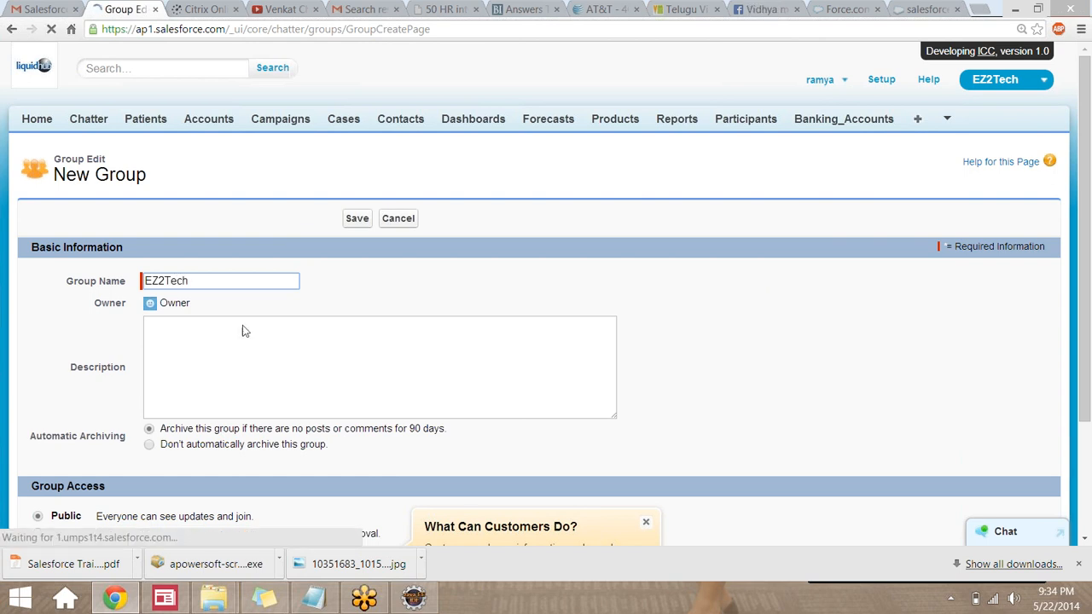
click(219, 365)
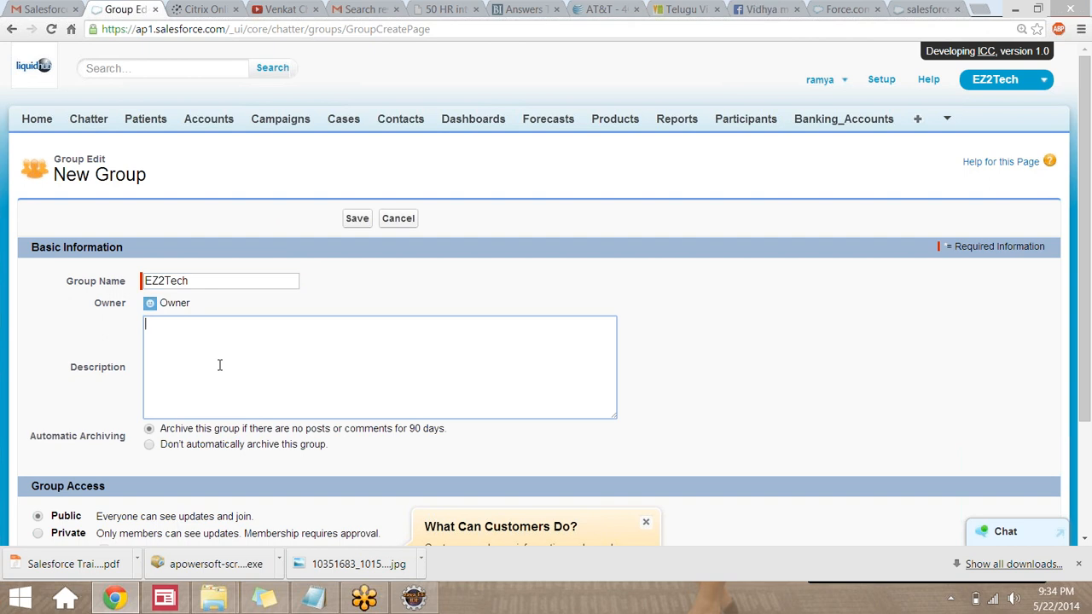
click(688, 353)
scroll(688, 352, down, 1)
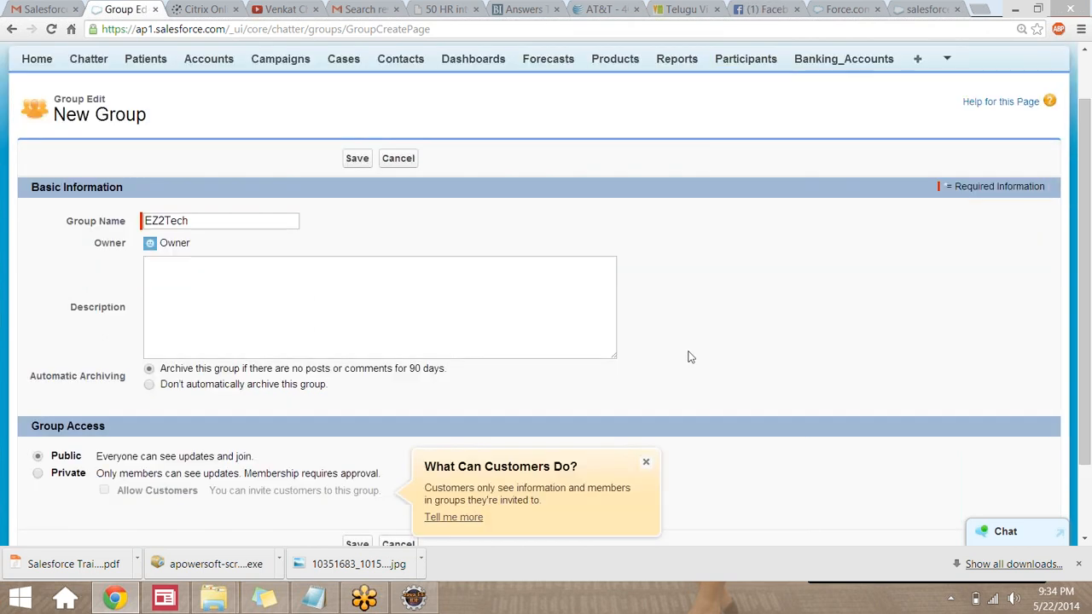
scroll(691, 357, down, 1)
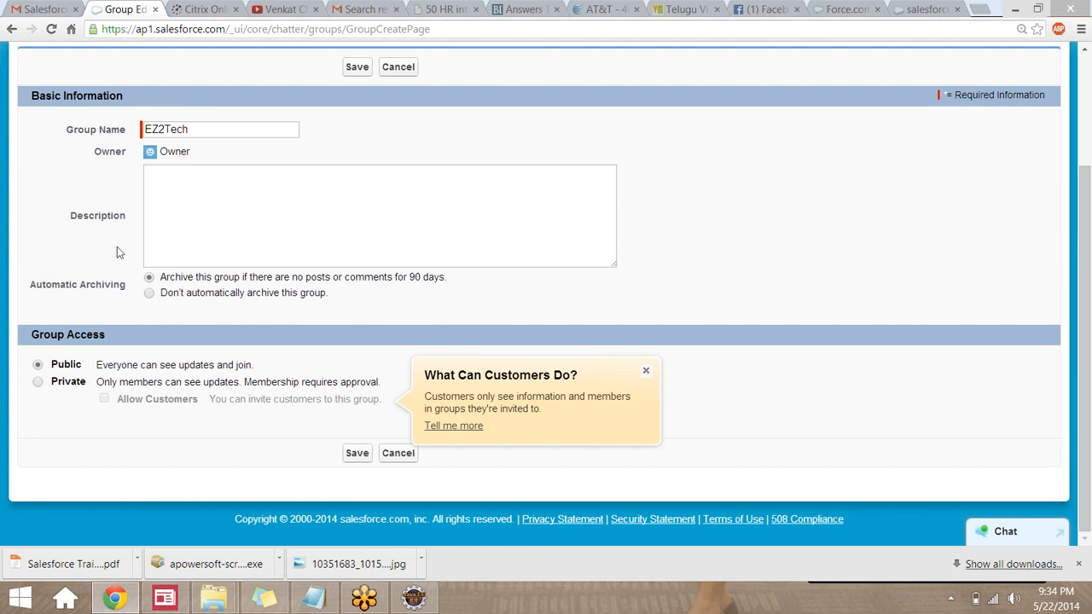
click(149, 293)
scroll(673, 250, up, 1)
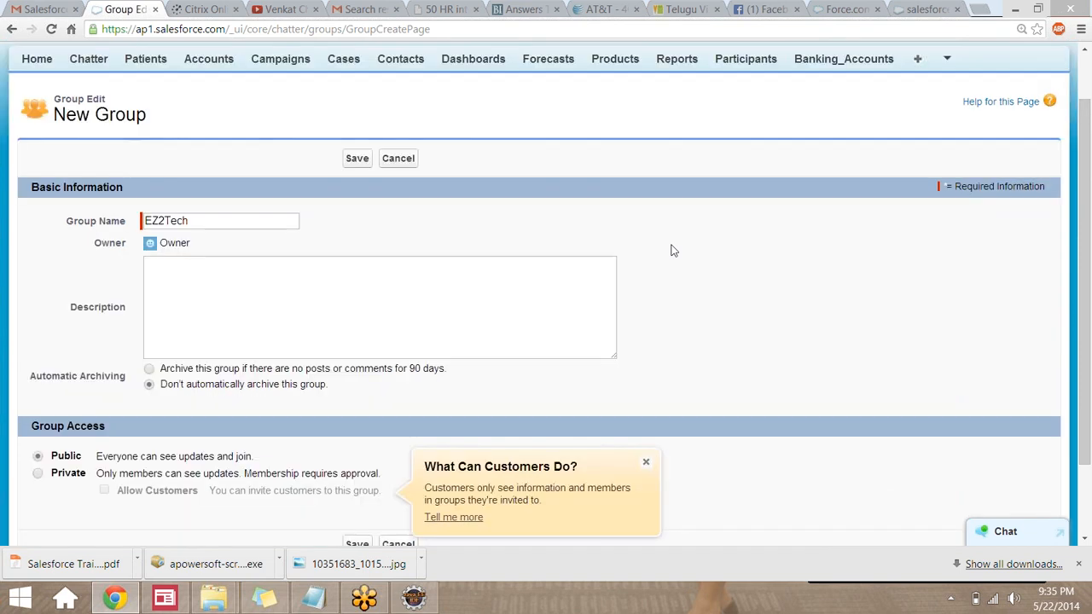
scroll(671, 250, down, 1)
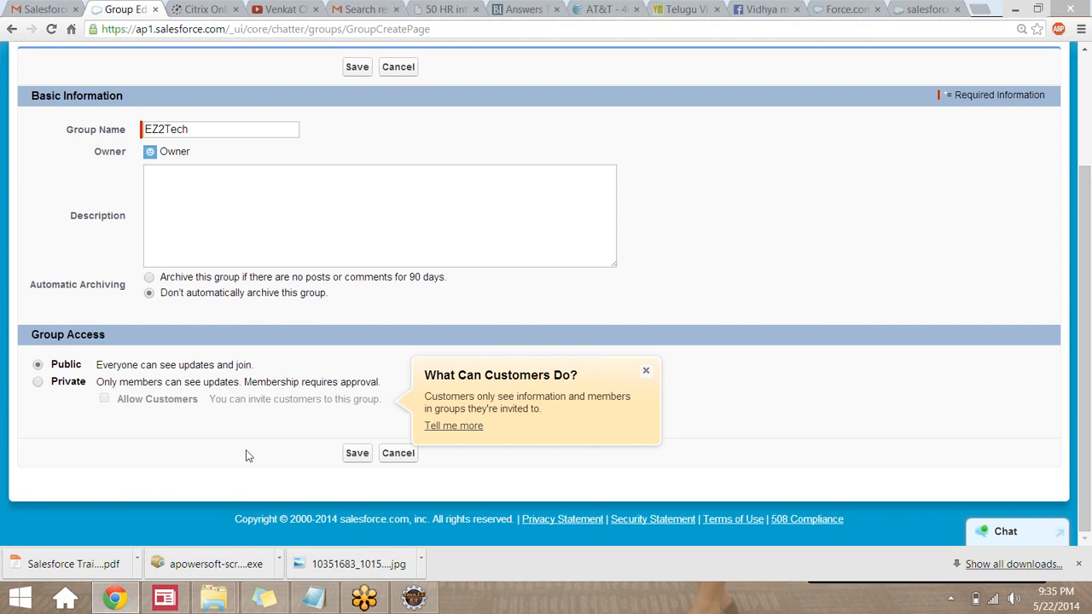
click(357, 453)
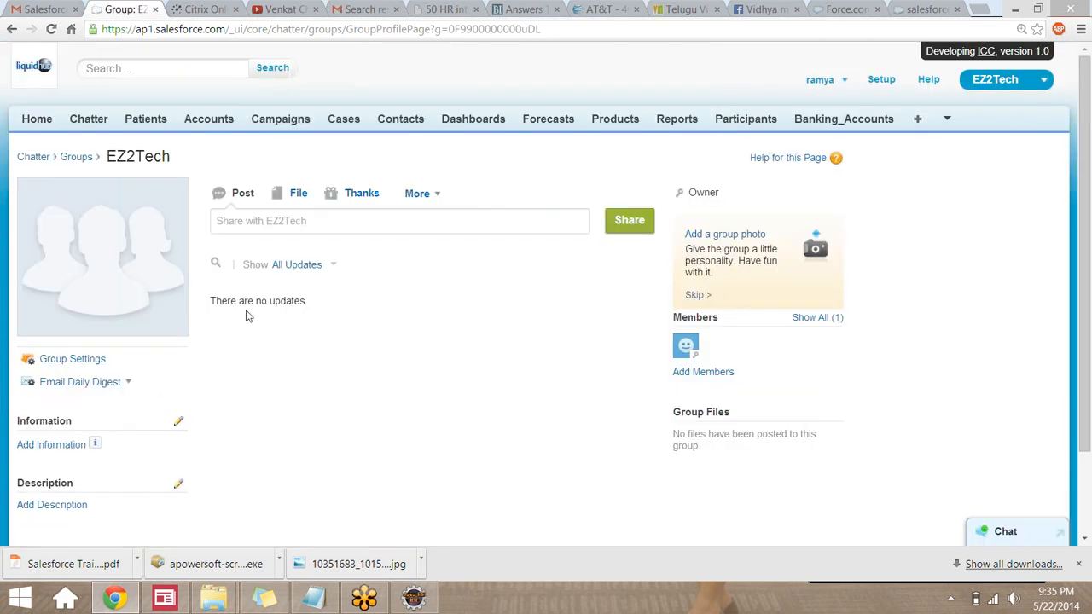
- Share the post 'Welcome to EZ2Tech' on the EZ2Tech group feed
click(320, 215)
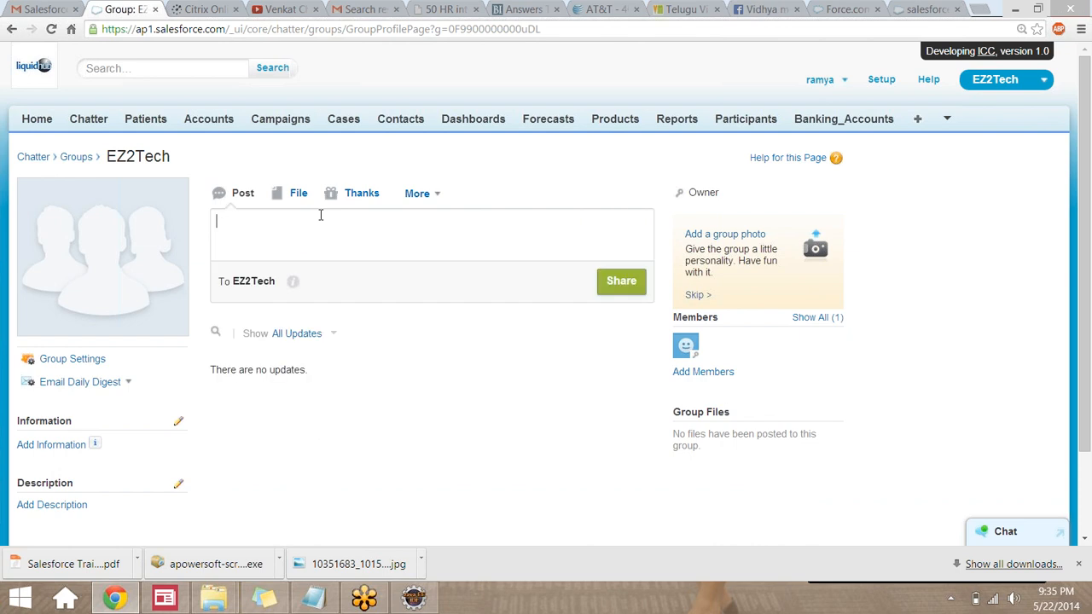
text(Welcome to the)
key(BackSpace)
key(BackSpace)
key(BackSpace)
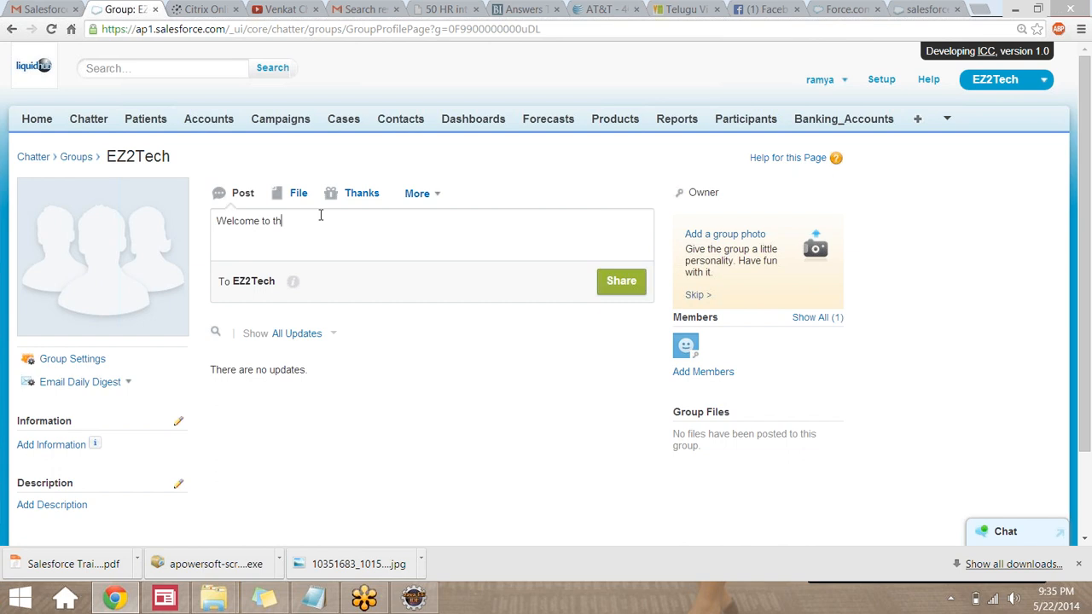
text(EZ2Tech)
click(622, 282)
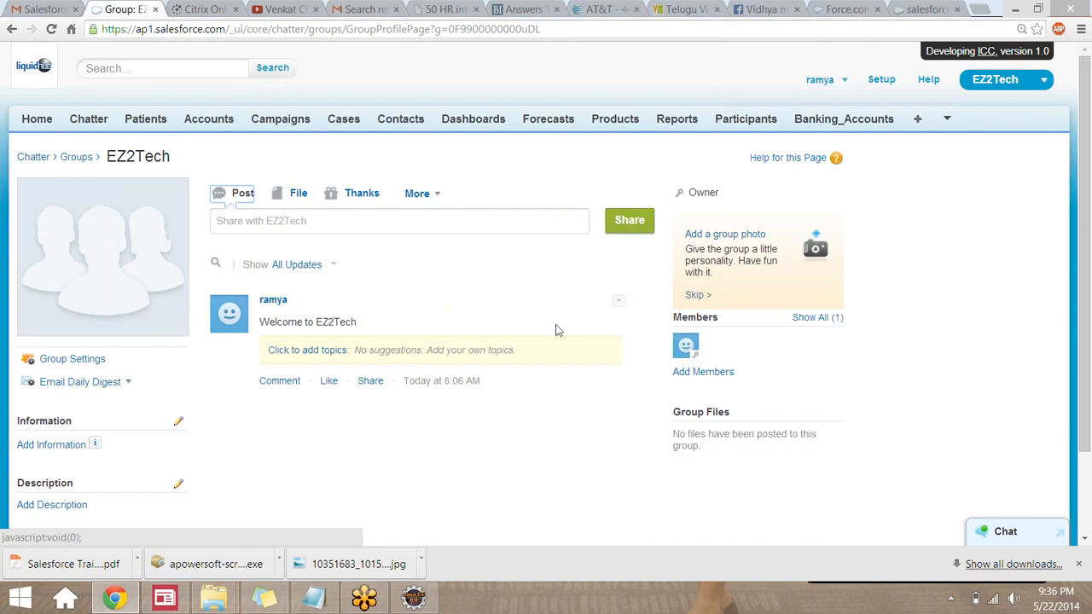
- Search for a user in Add Members, view their profile, then return to EZ2Tech
click(678, 376)
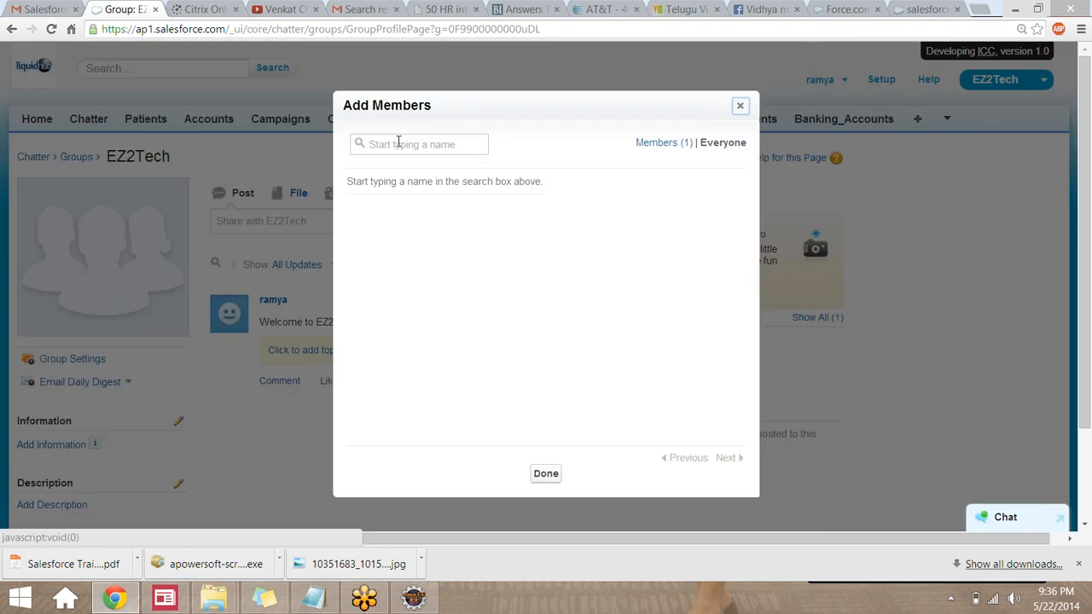
click(399, 141)
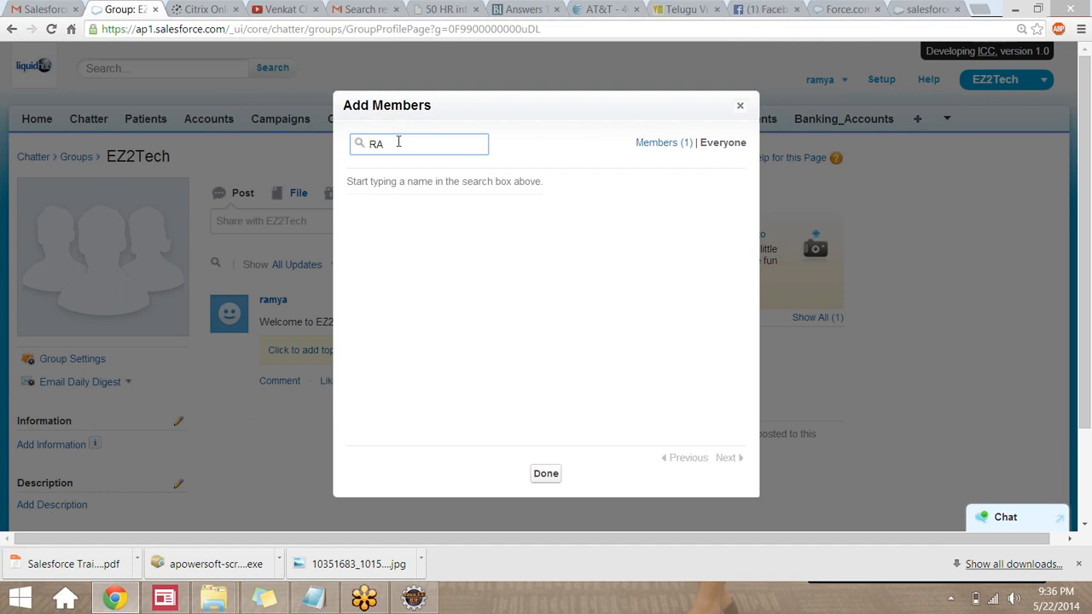
key(BackSpace)
key(BackSpace)
key(BackSpace)
key(BackSpace)
key(BackSpace)
key(BackSpace)
text(Randhir)
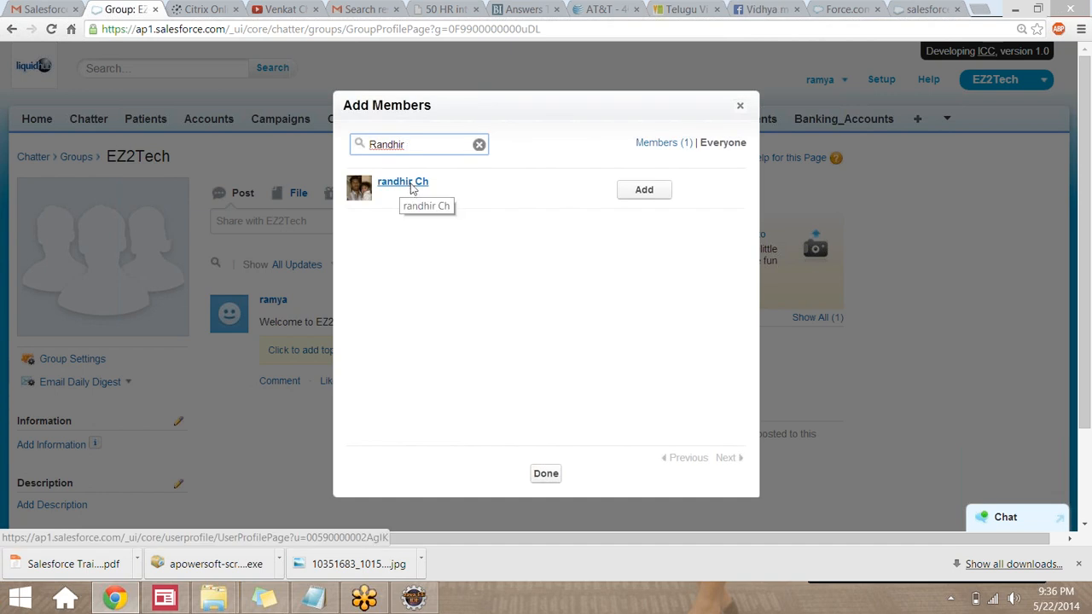
click(412, 186)
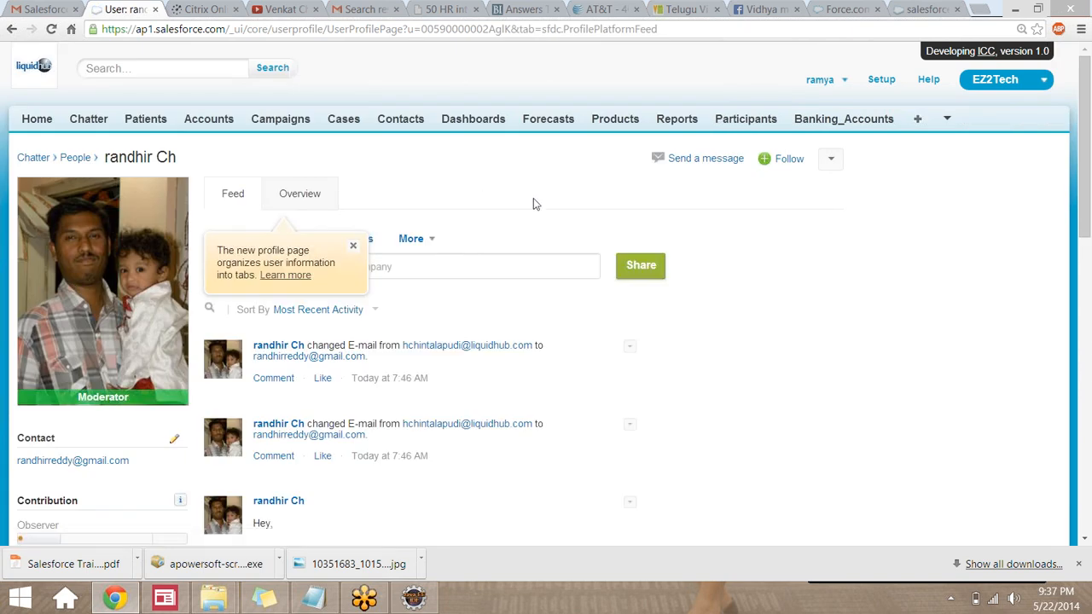
click(10, 31)
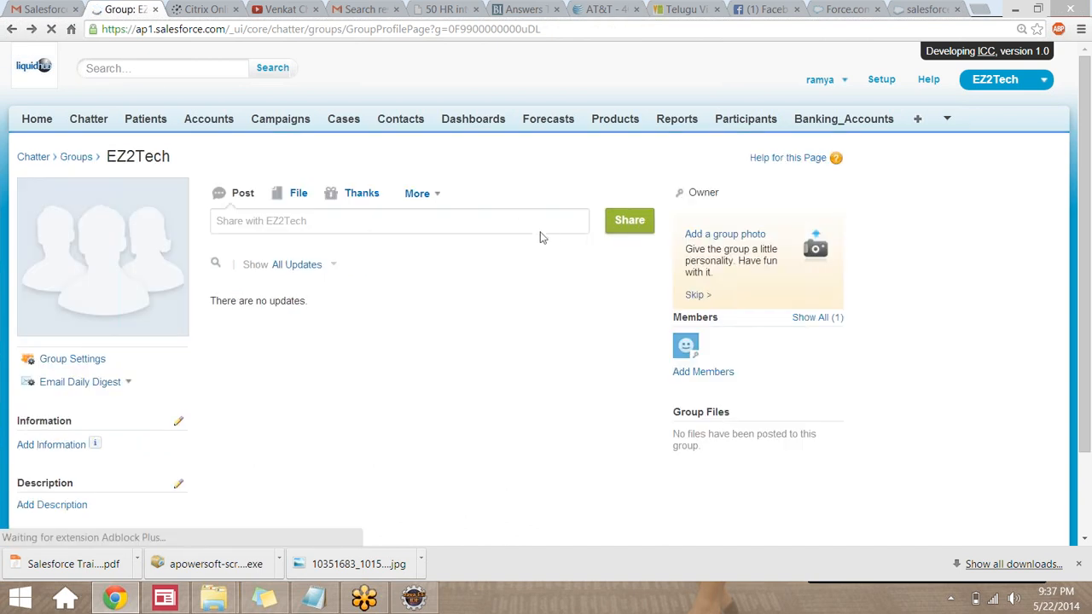
- Search the same user again, add them to EZ2Tech, and finish the dialog
click(697, 377)
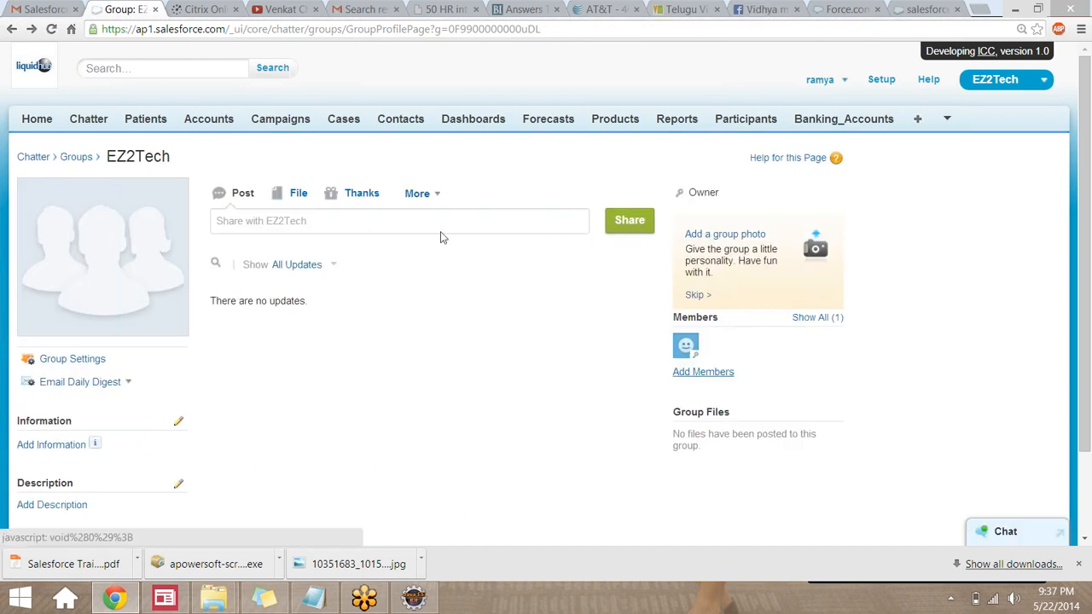
click(398, 142)
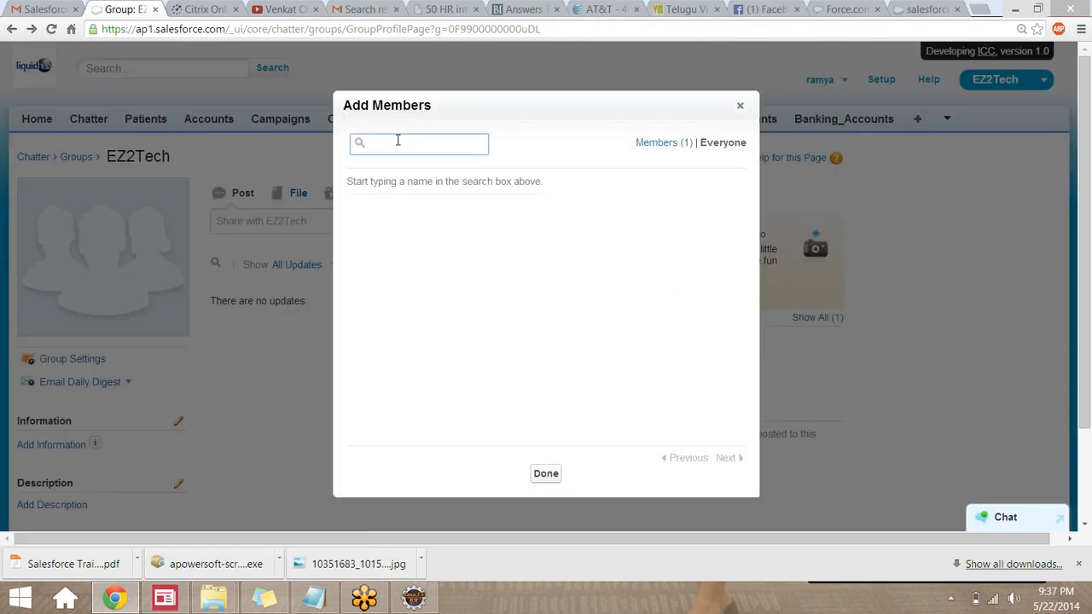
text(Randh)
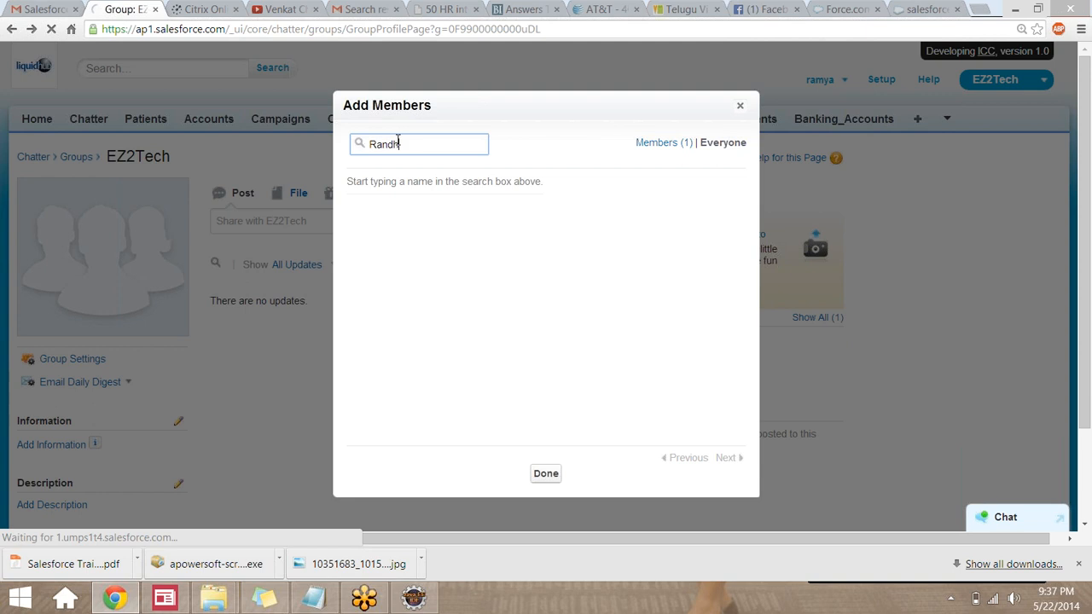
text(ir)
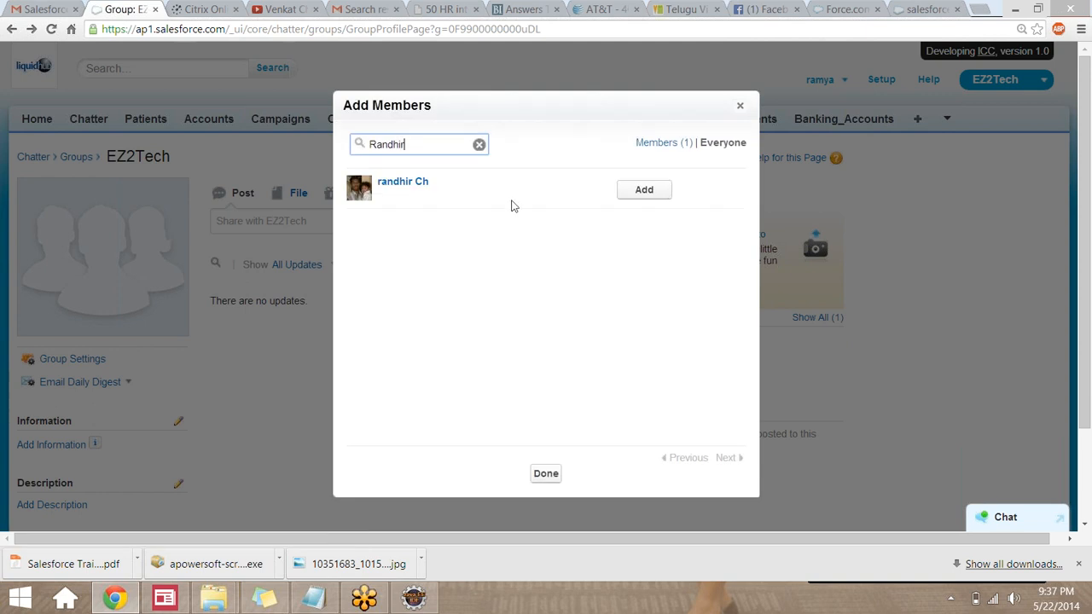
click(619, 195)
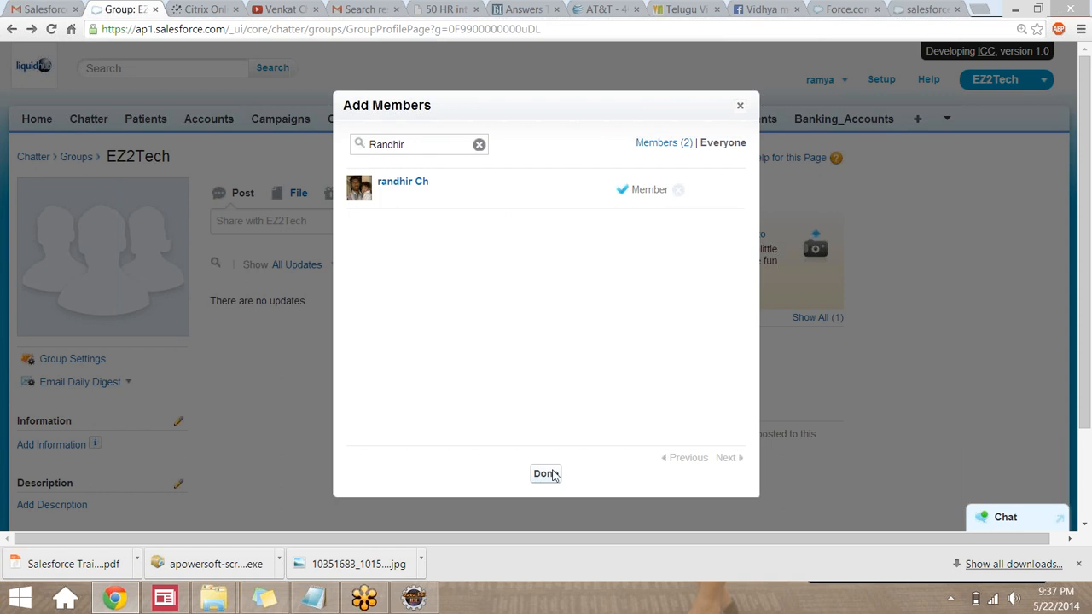
click(547, 474)
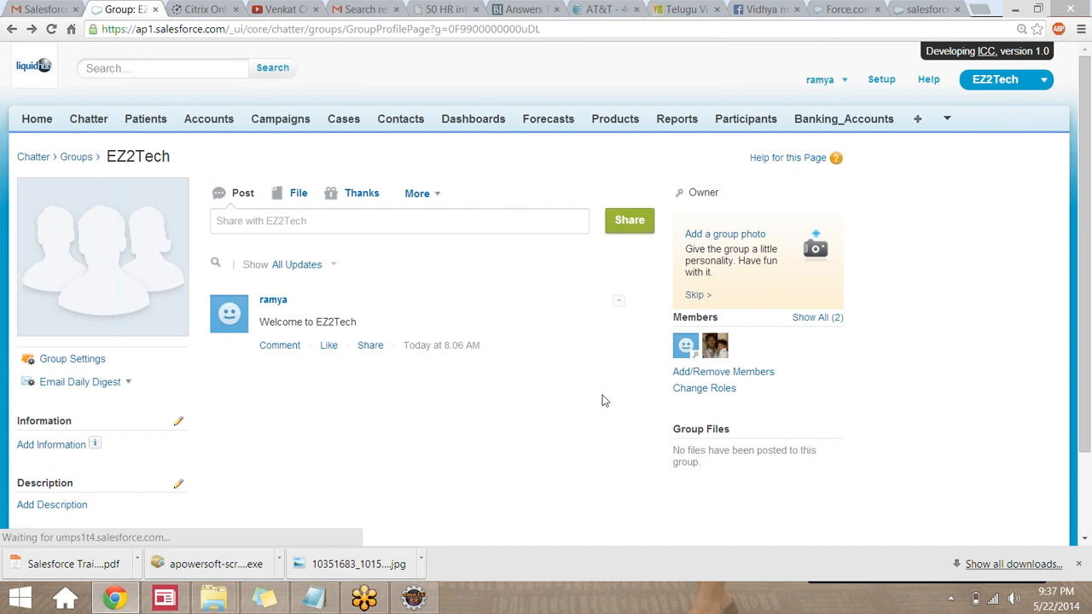
scroll(601, 400, down, 1)
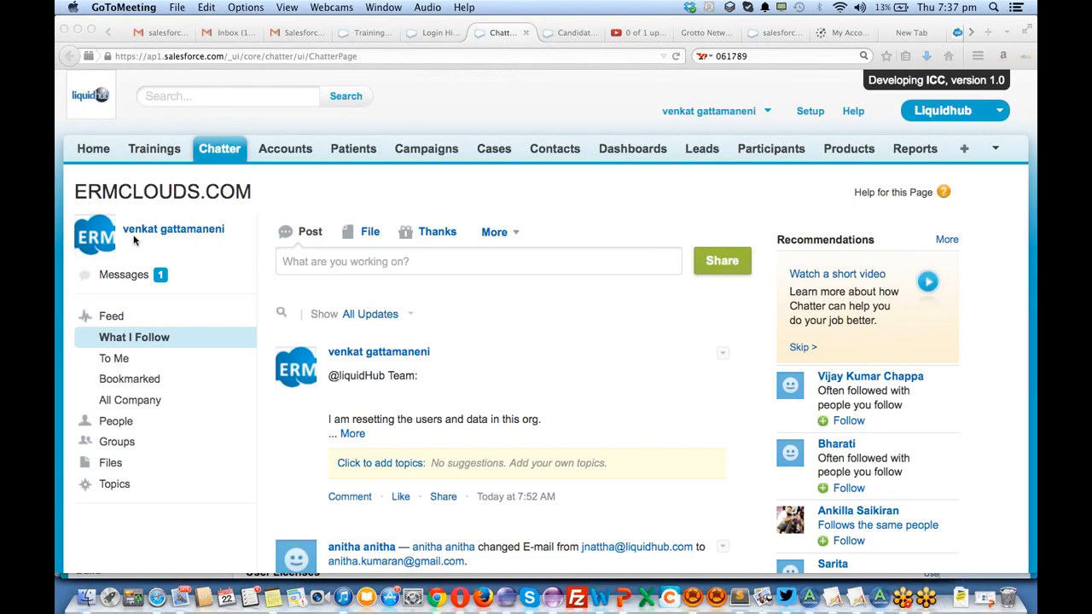
- On the other computer, open Chatter Groups, browse the recent groups, and show Active Groups
click(219, 143)
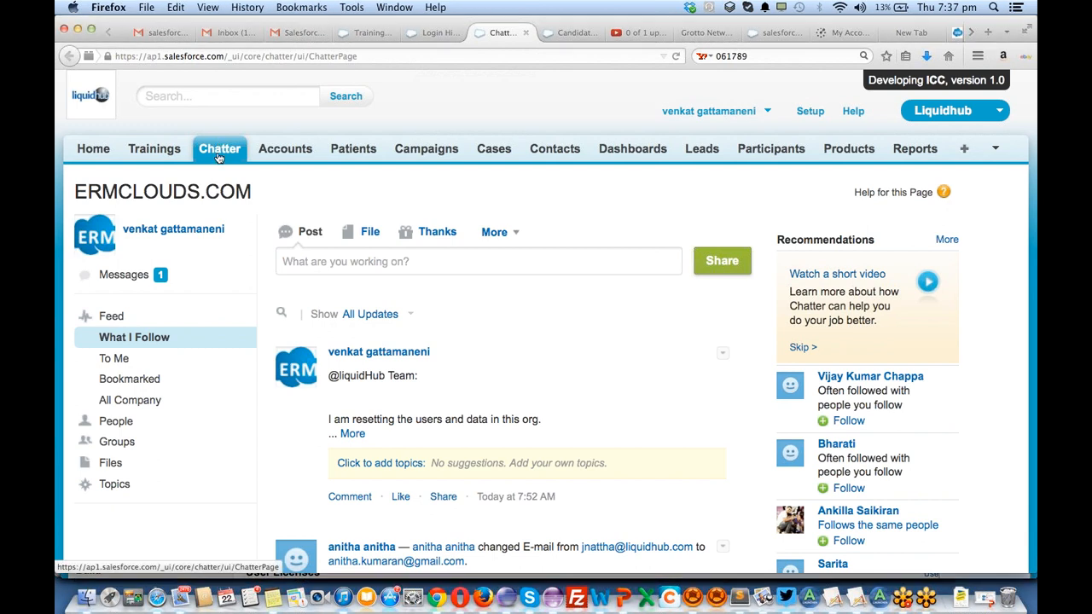
click(219, 156)
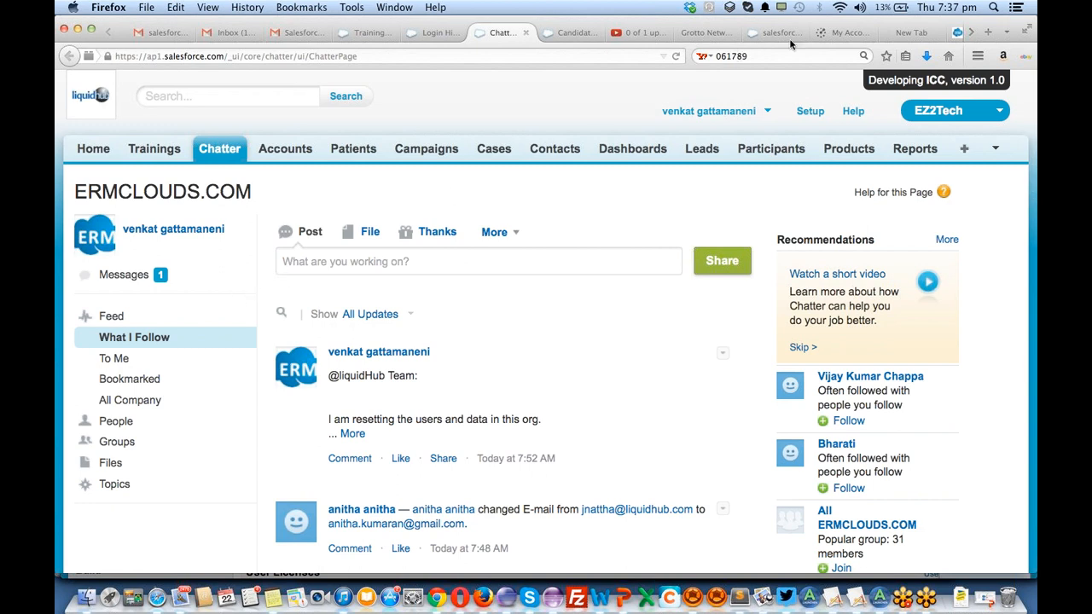
scroll(360, 387, down, 3)
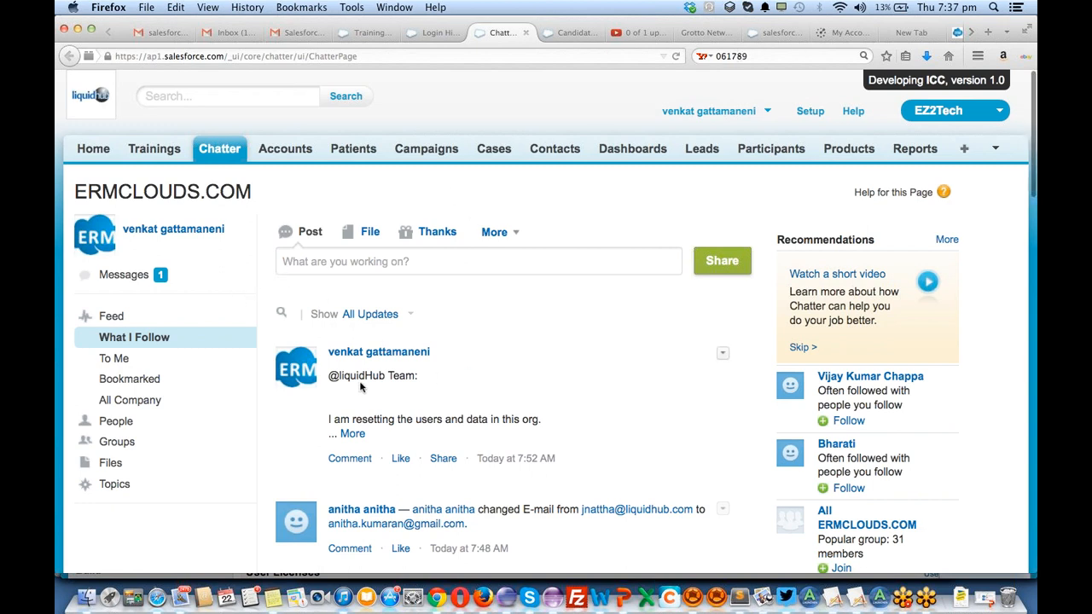
scroll(360, 387, down, 1)
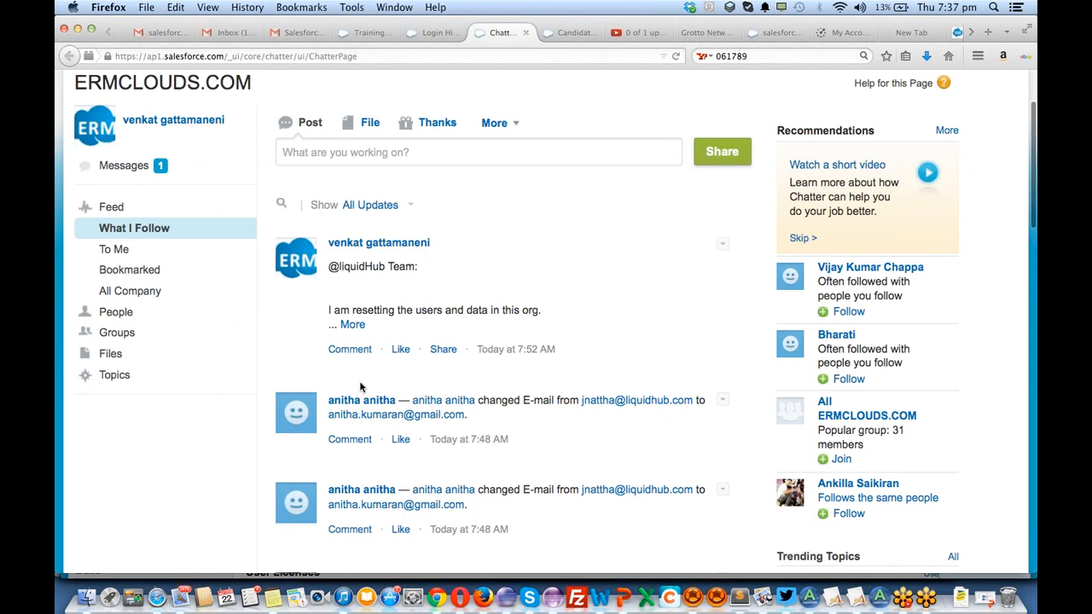
scroll(360, 387, up, 3)
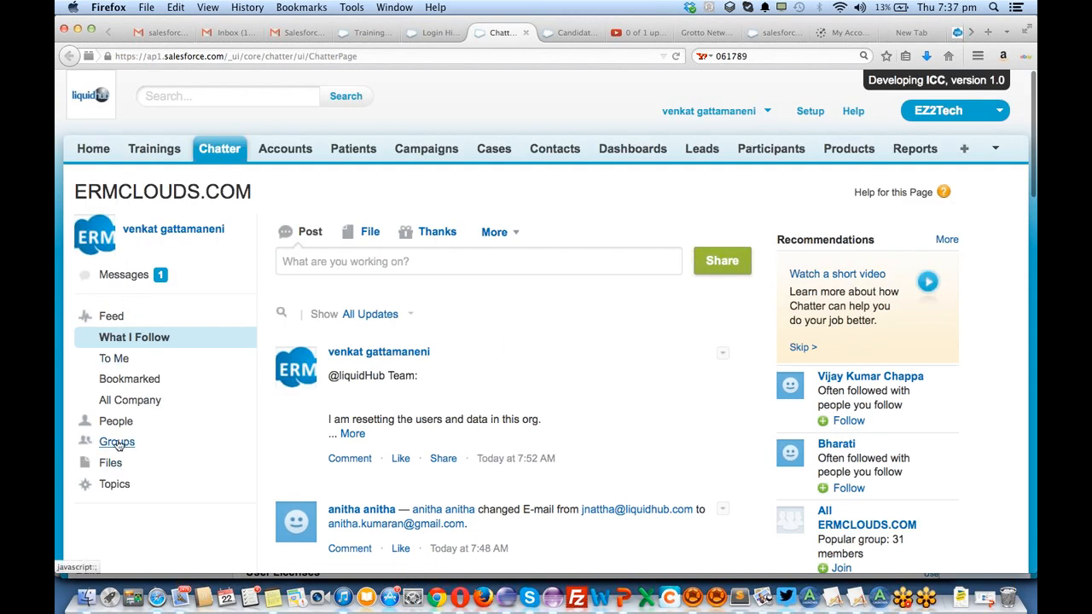
click(117, 442)
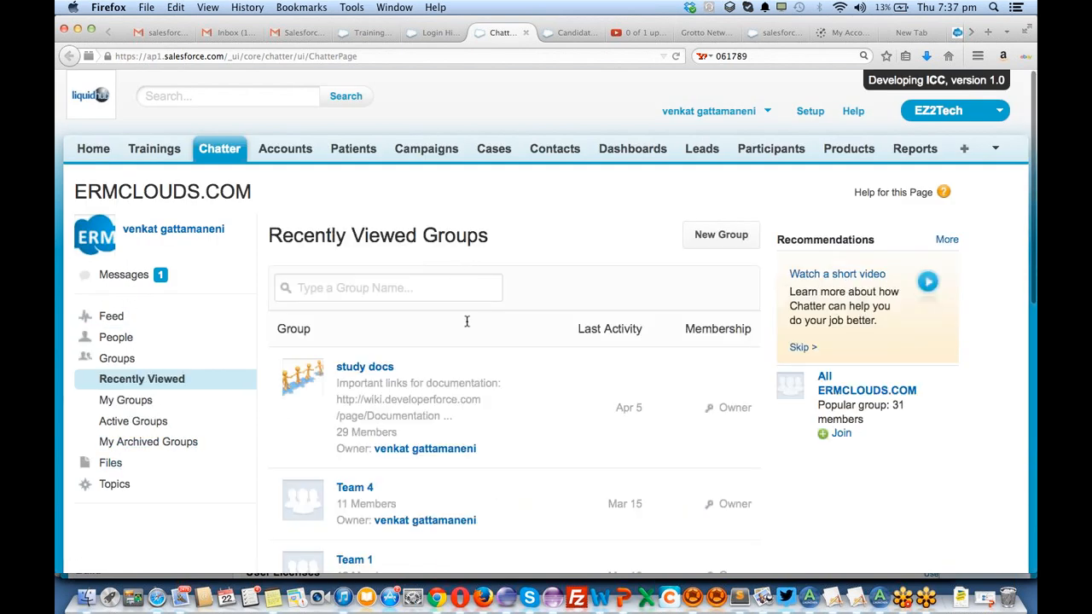
scroll(380, 401, down, 10)
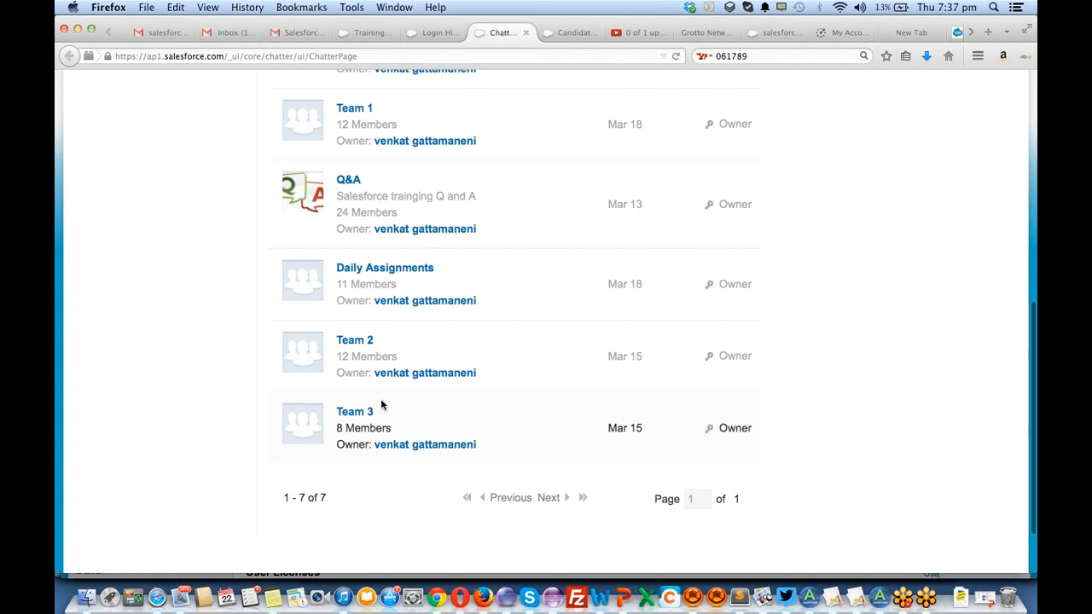
scroll(380, 405, down, 1)
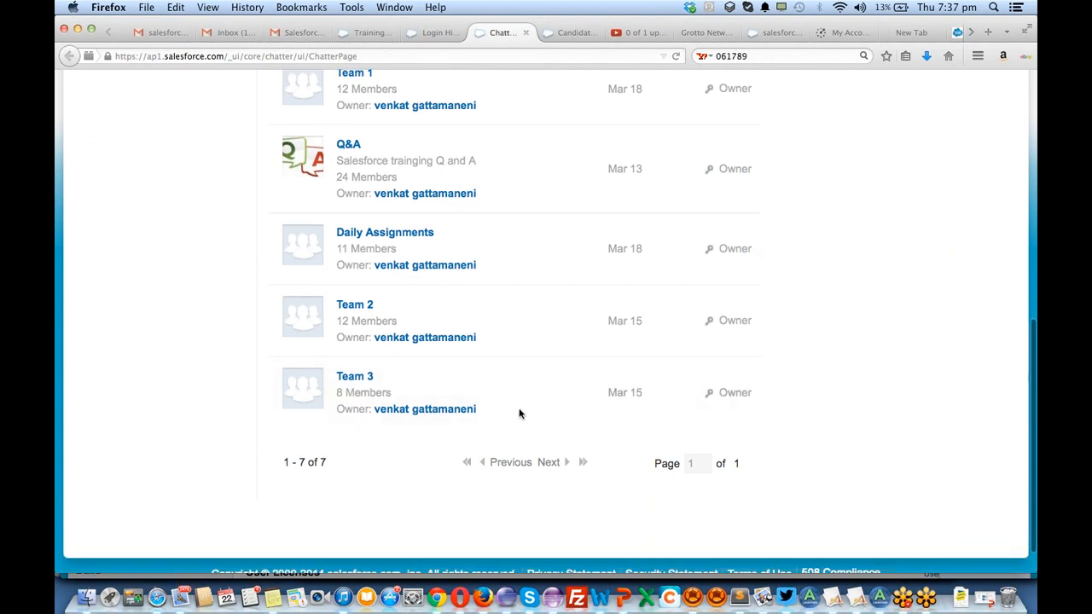
scroll(519, 414, up, 10)
click(149, 338)
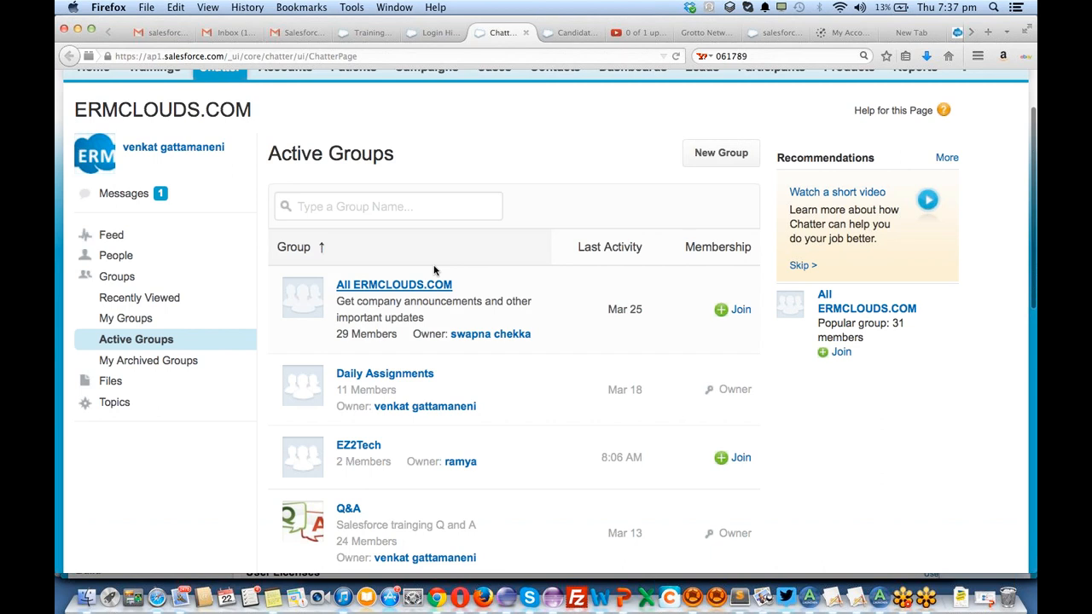
- Join EZ2Tech from the Active Groups list and open its group page
scroll(405, 353, down, 2)
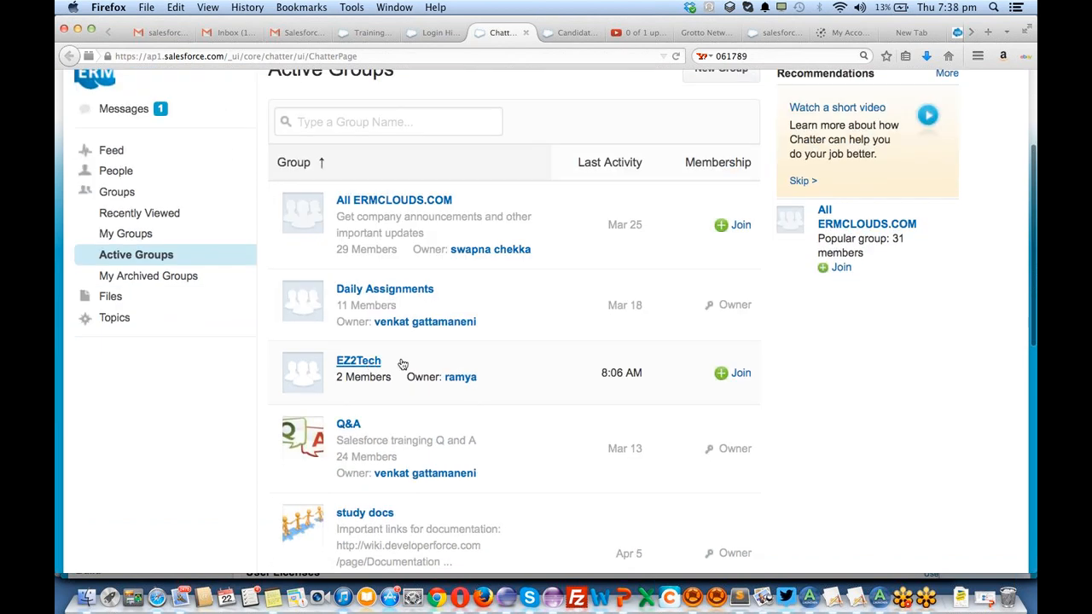
click(731, 375)
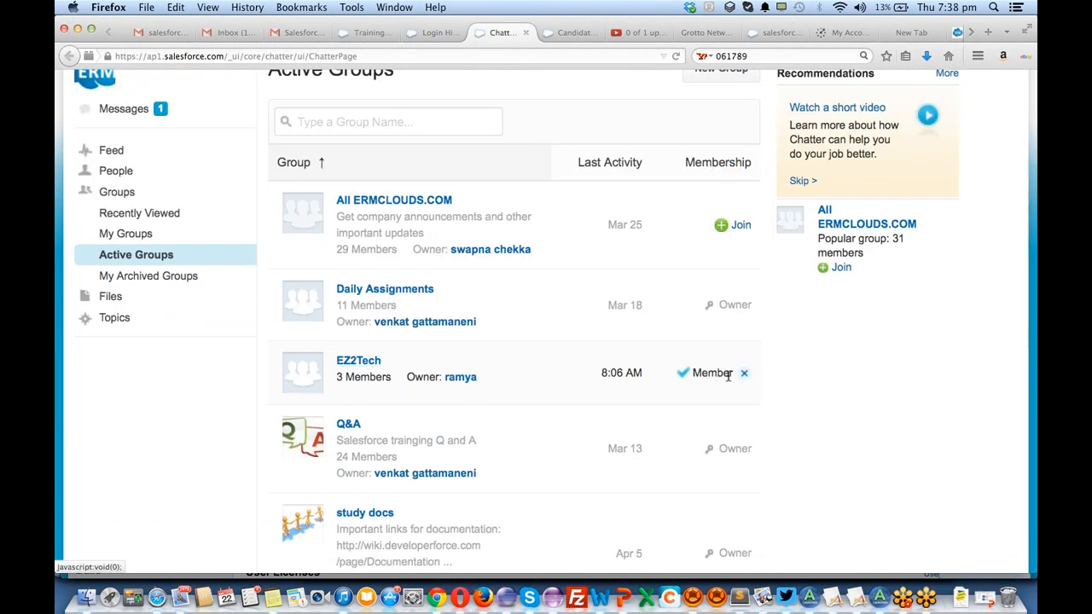
click(357, 365)
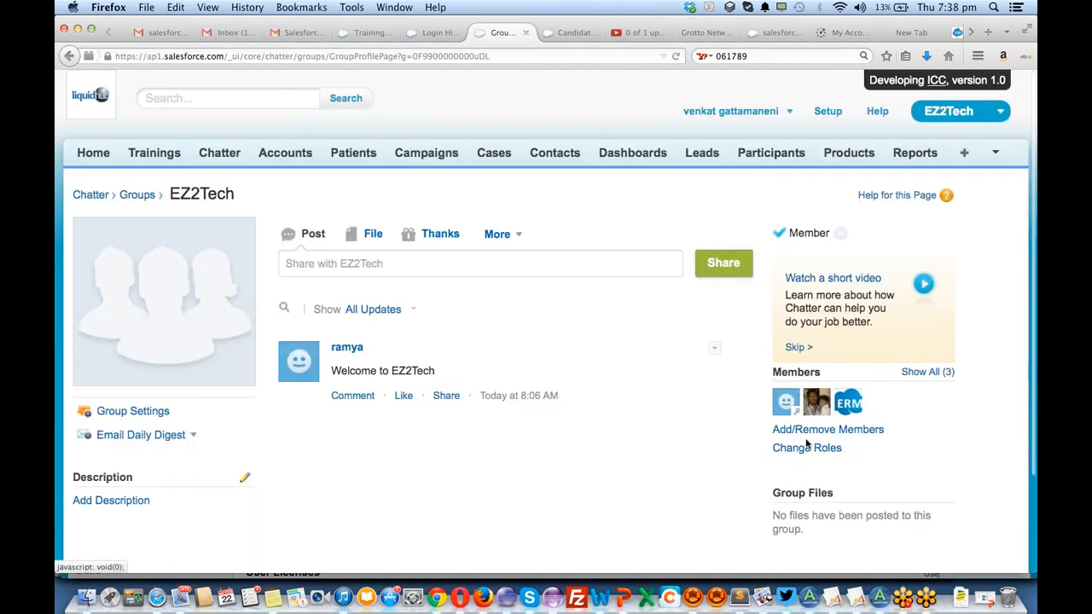
- Search for and add several more users to EZ2Tech, then close the member dialog
click(811, 430)
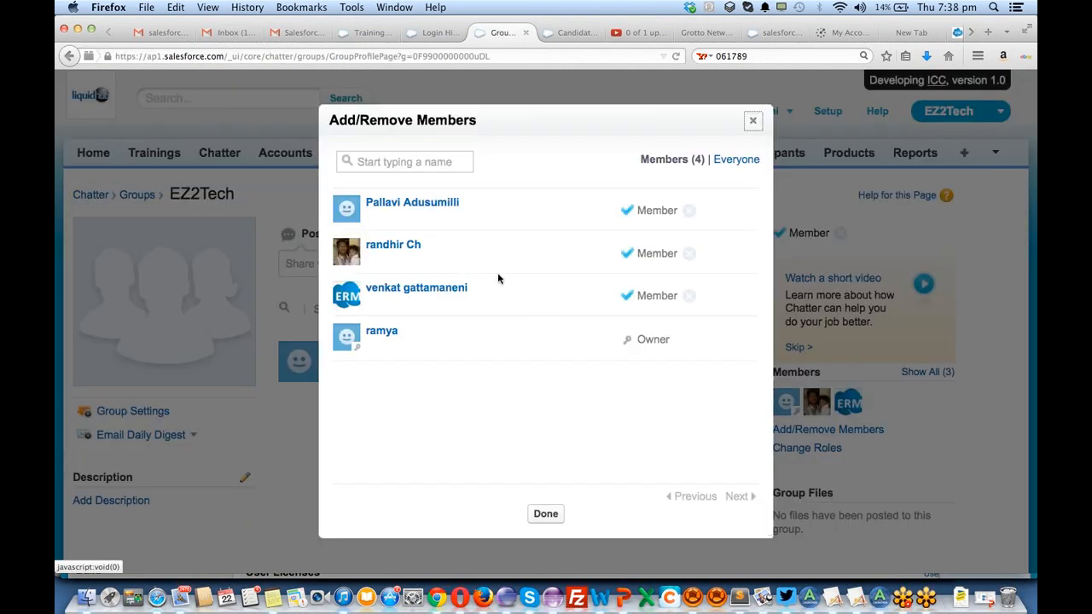
click(403, 161)
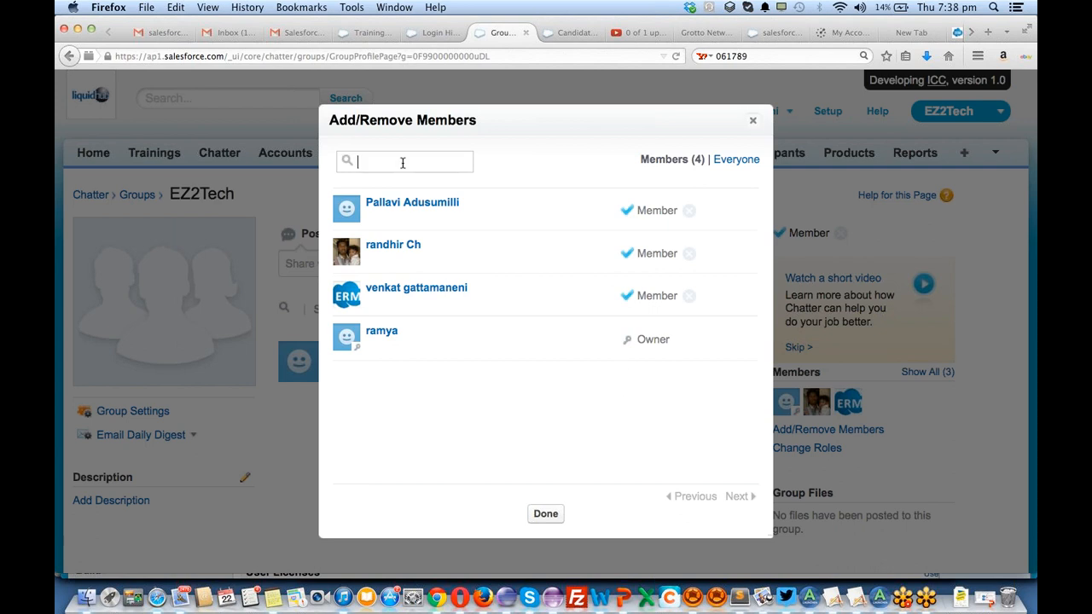
text(ani)
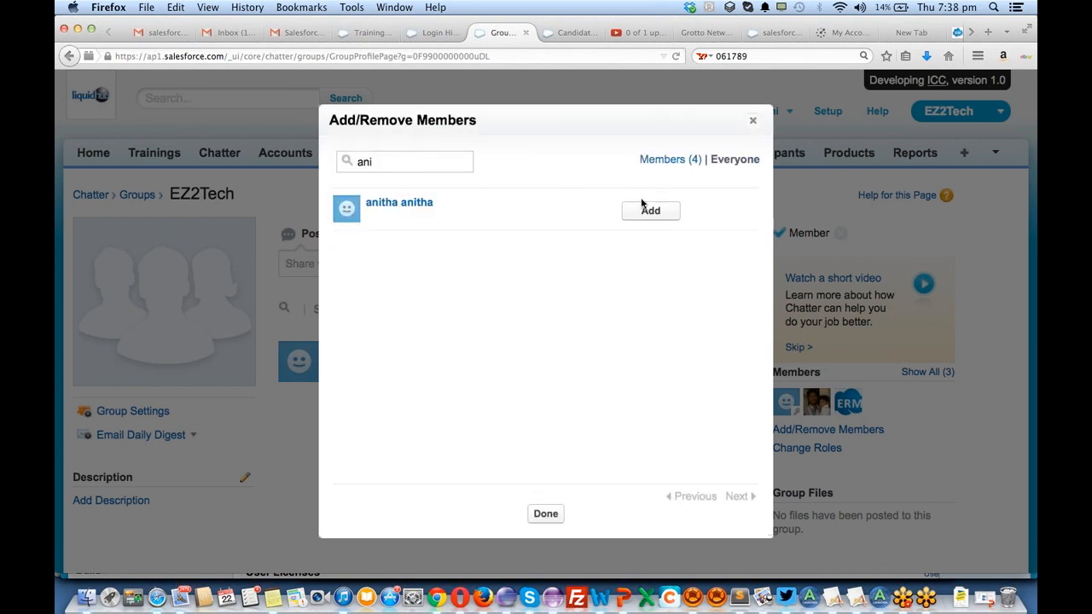
click(386, 162)
key(BackSpace)
key(BackSpace)
key(BackSpace)
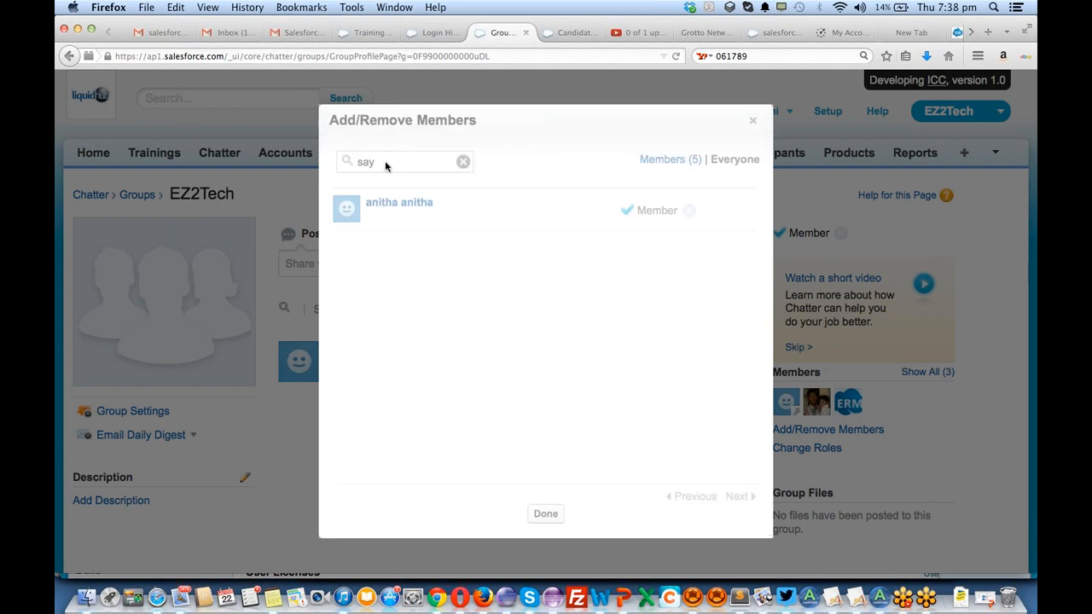
click(644, 214)
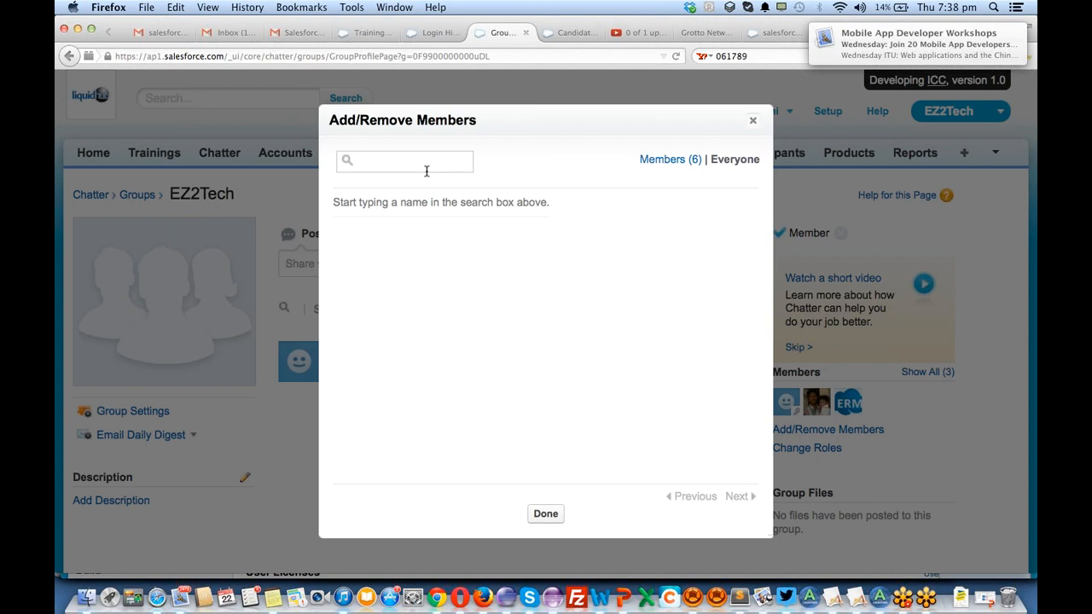
text(murali)
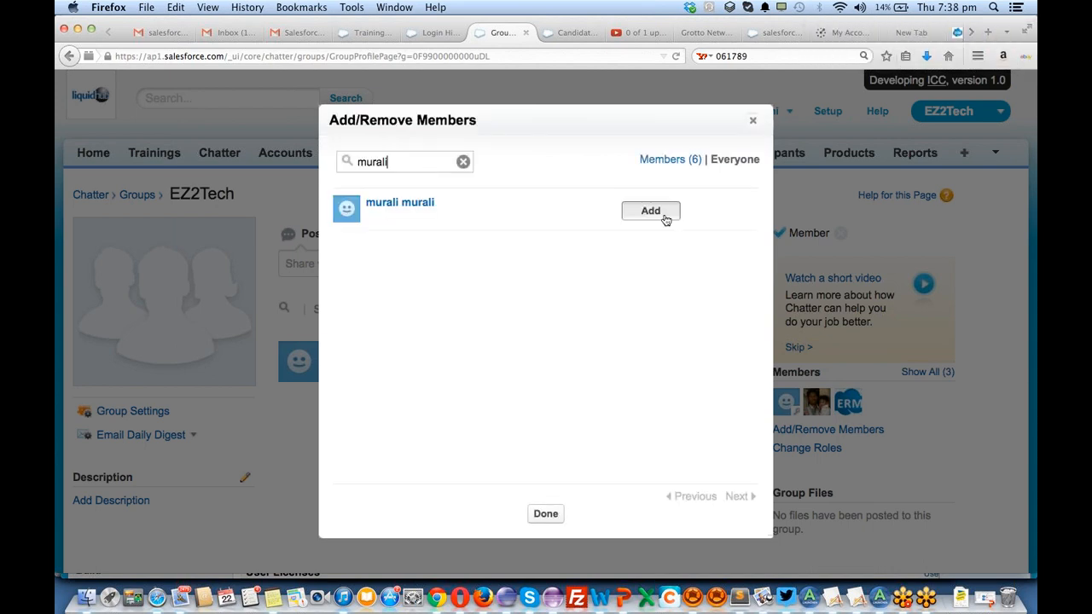
click(663, 216)
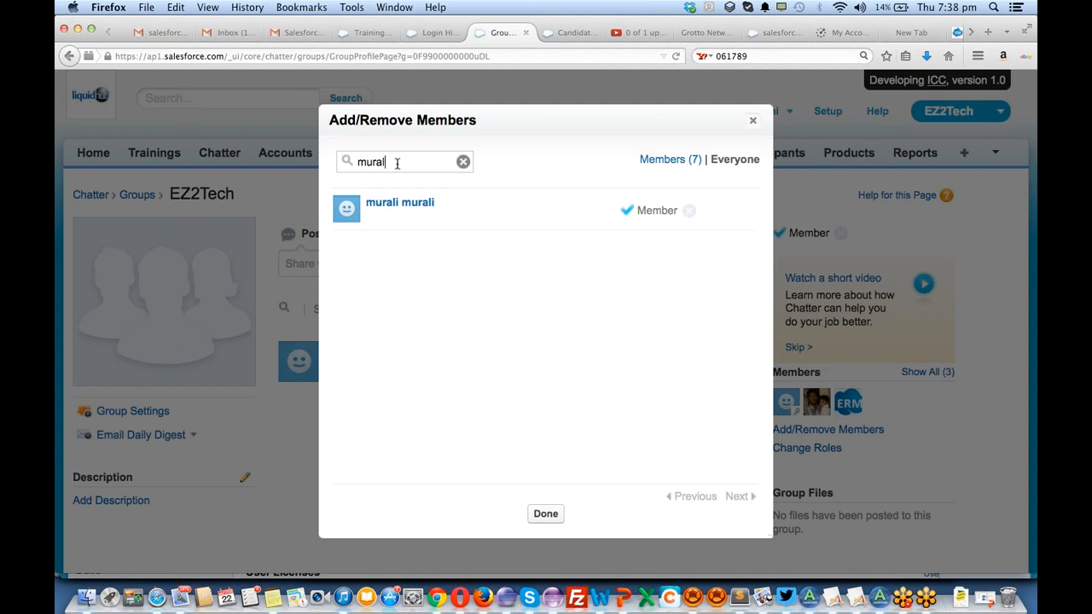
key(BackSpace)
key(BackSpace)
key(BackSpace)
key(BackSpace)
key(BackSpace)
key(BackSpace)
text(palla)
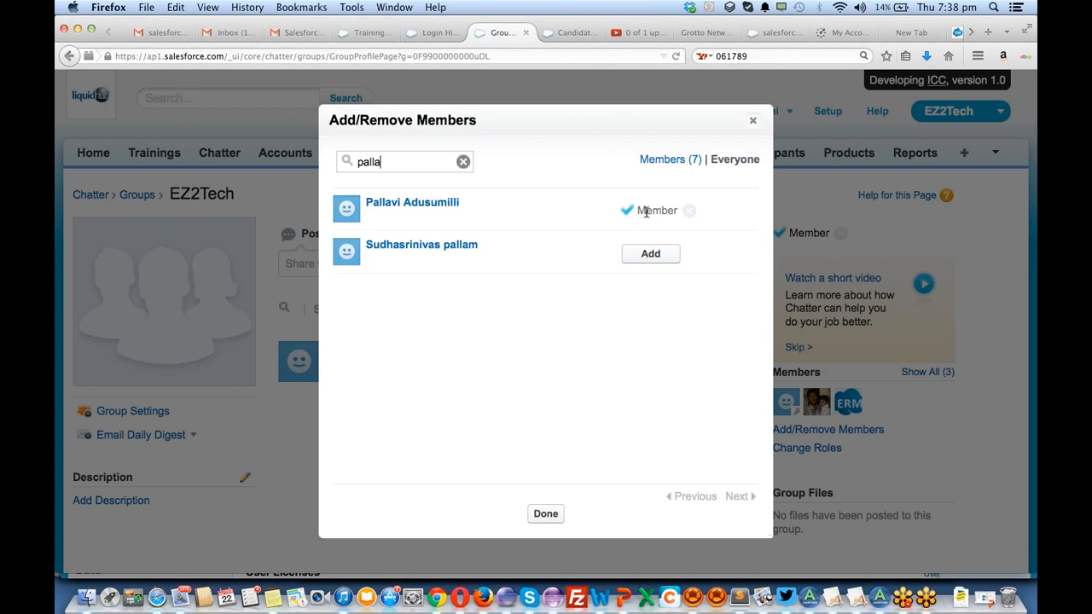
click(754, 122)
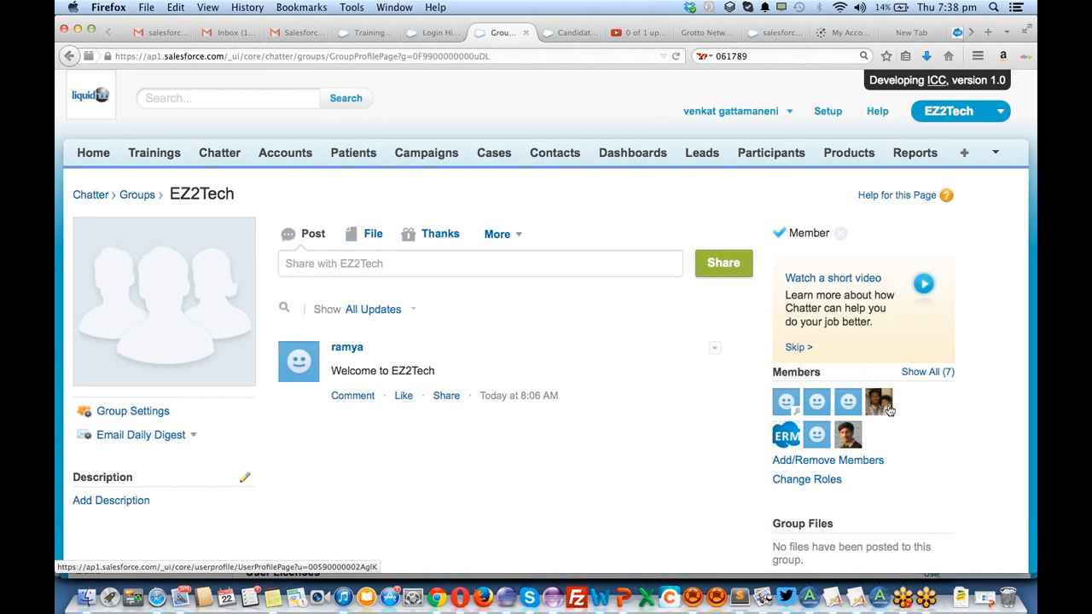
mouse_move(887, 409)
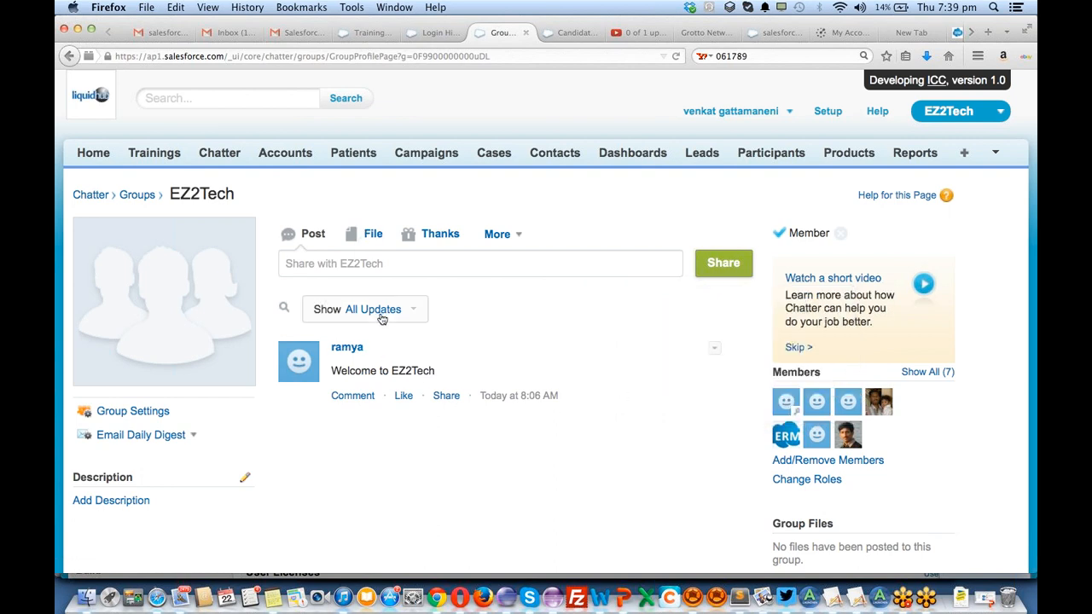
click(411, 264)
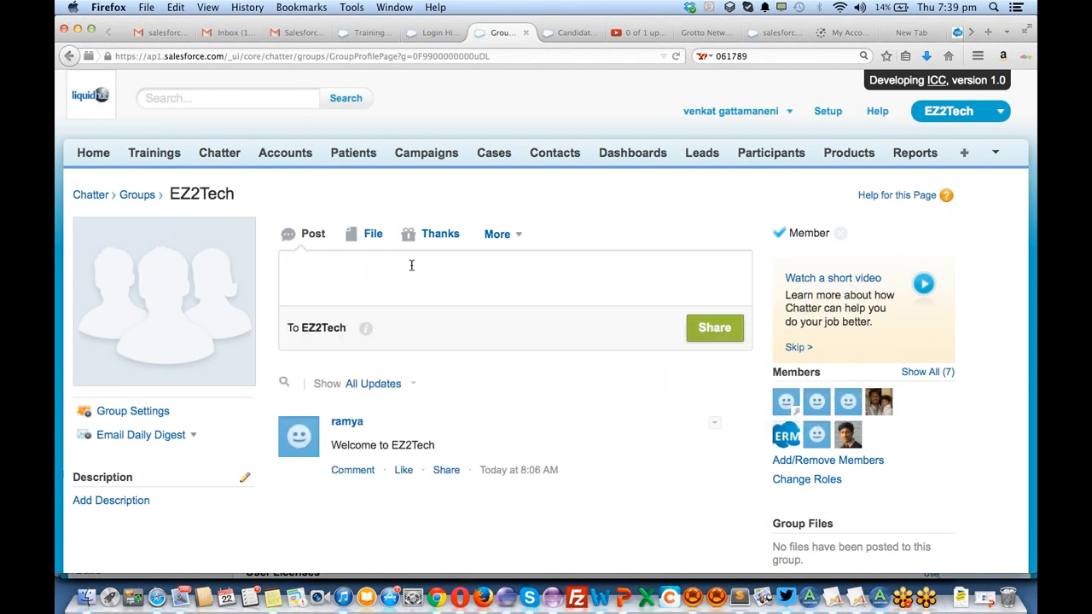
text(@palla)
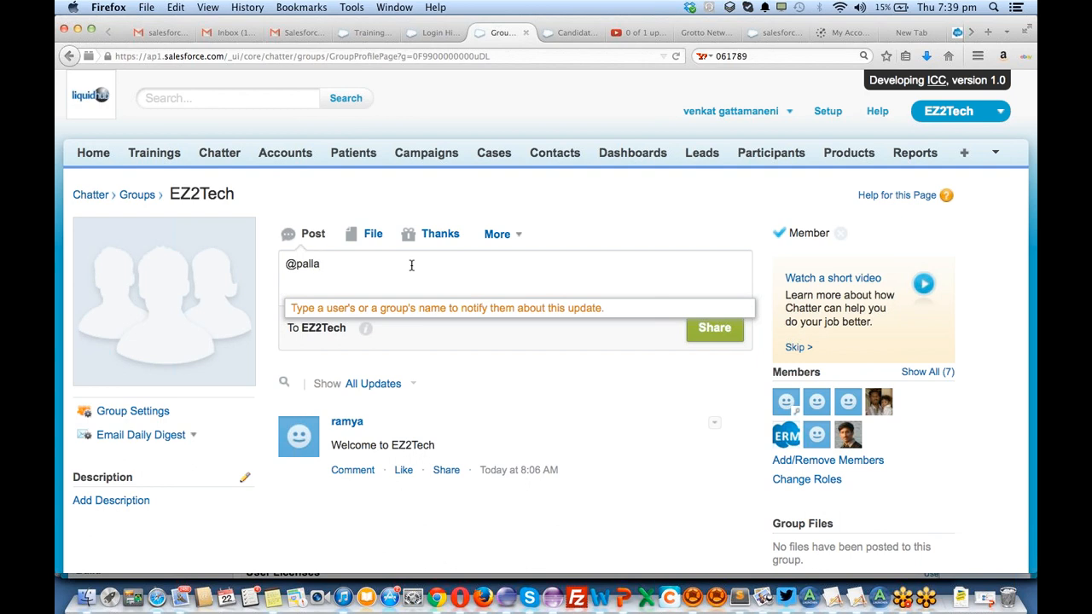
click(380, 308)
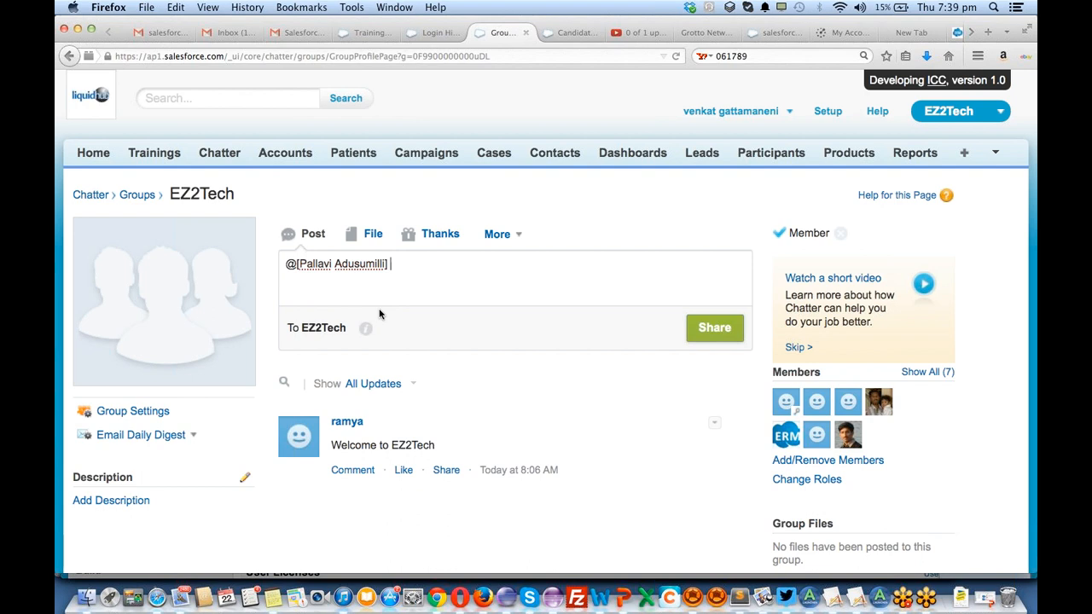
text(if you have any questions)
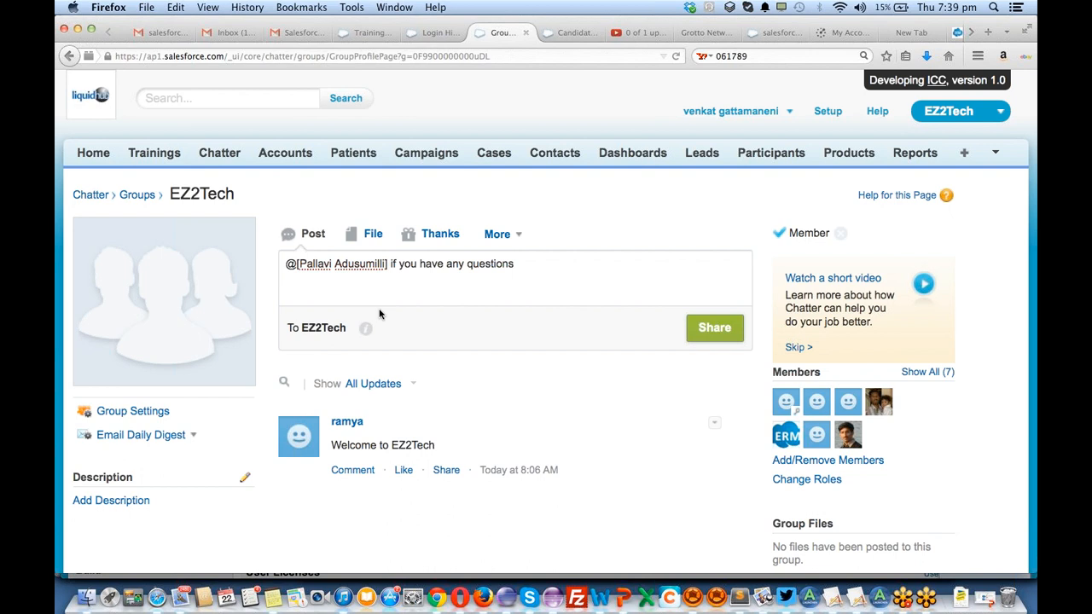
text(, feel free to ask.)
click(714, 329)
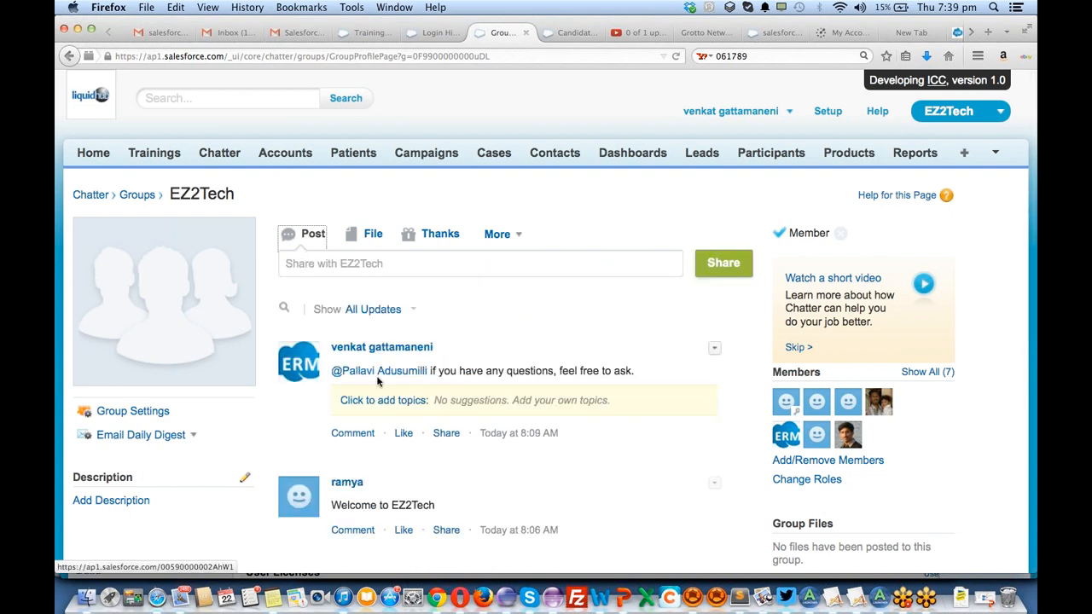
- View the mentioned member's profile, then return to the Home page
mouse_move(385, 378)
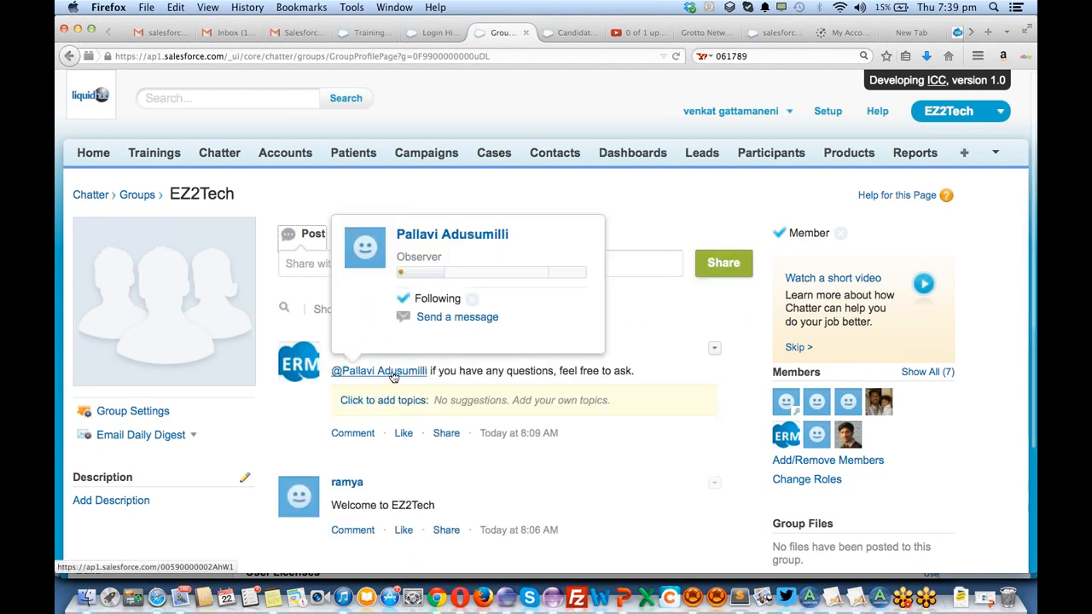
click(392, 375)
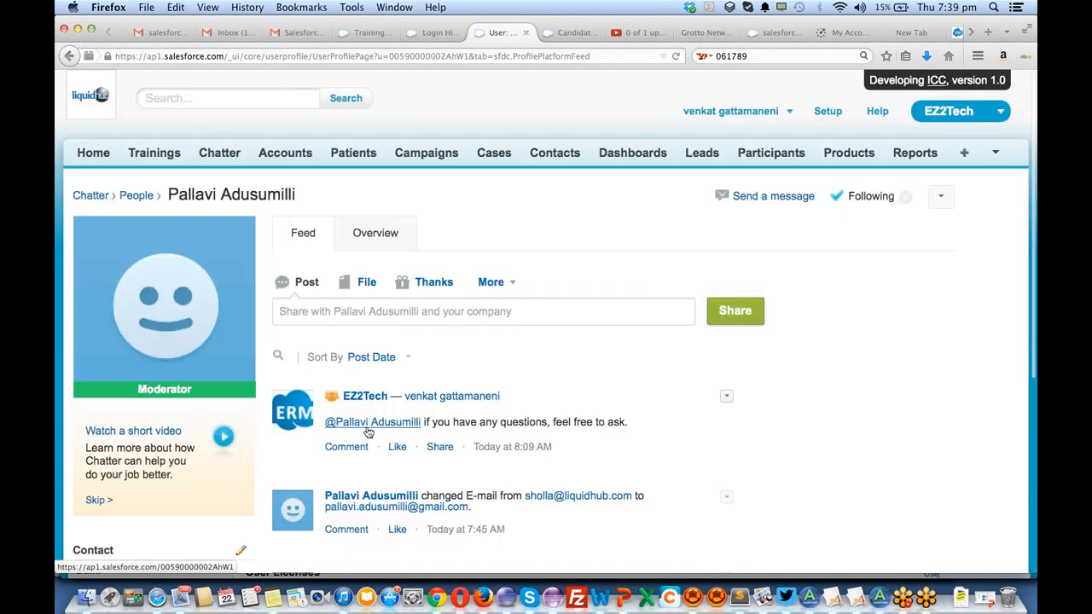
mouse_move(386, 429)
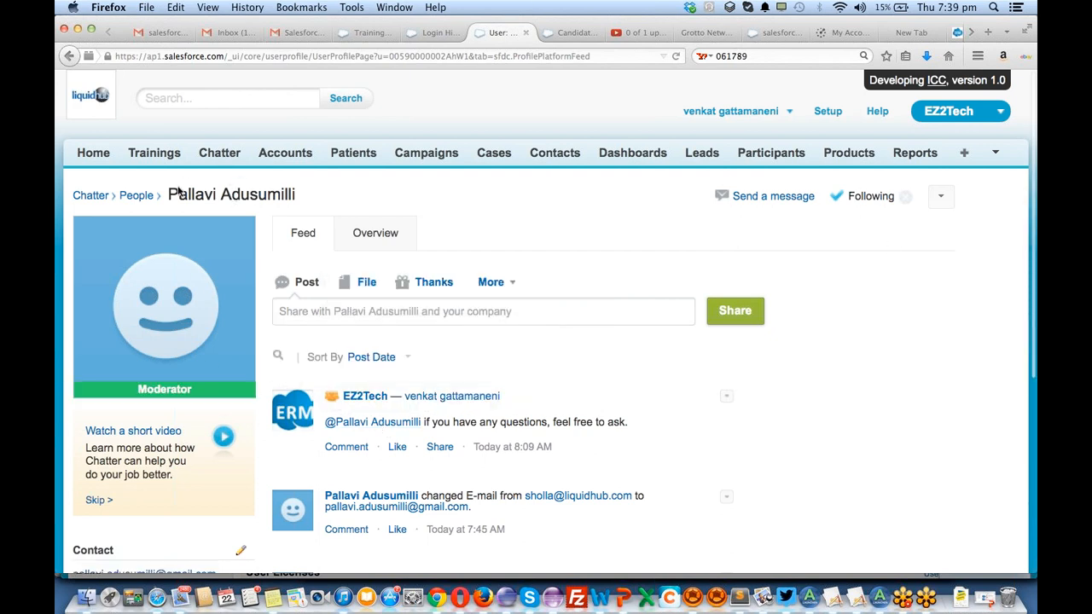
click(94, 155)
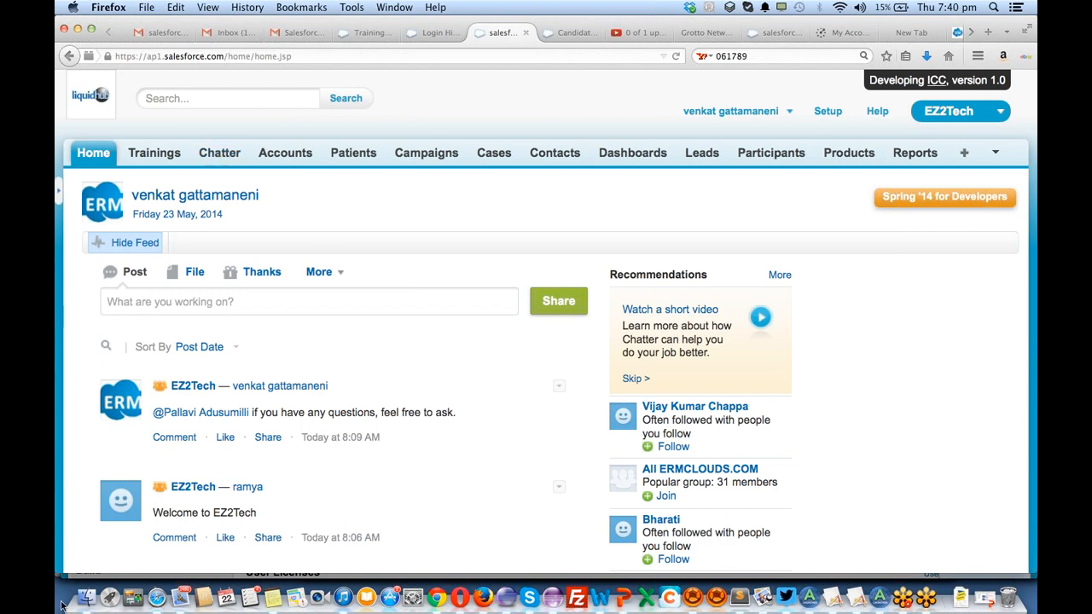
- Expand the Home page sidebar and show the EZ2Tech app menu listing Sales, Call Center, Marketing and Service Console App
click(59, 188)
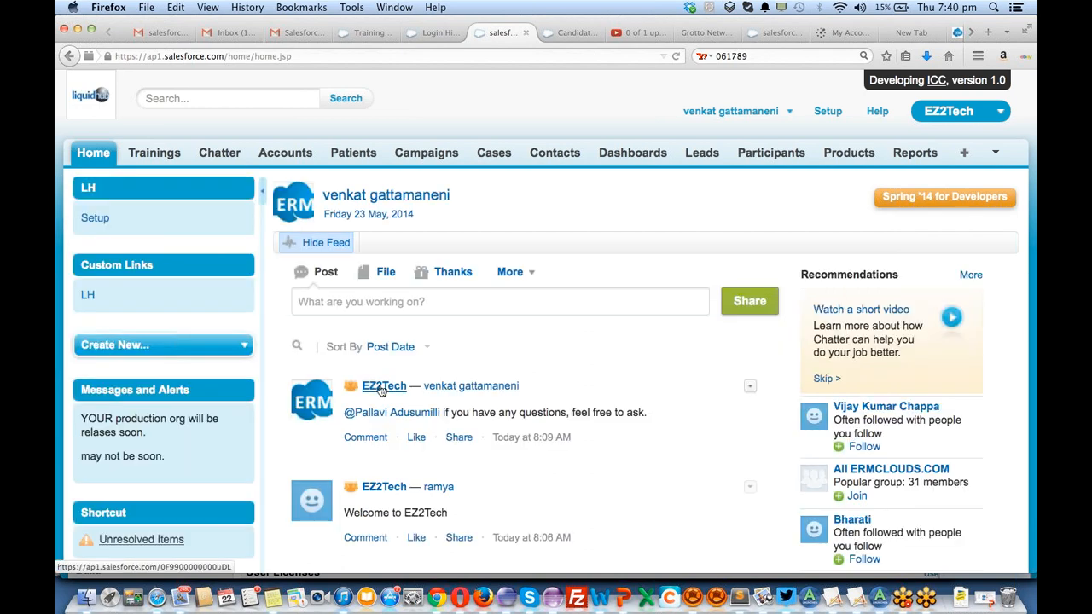
mouse_move(381, 389)
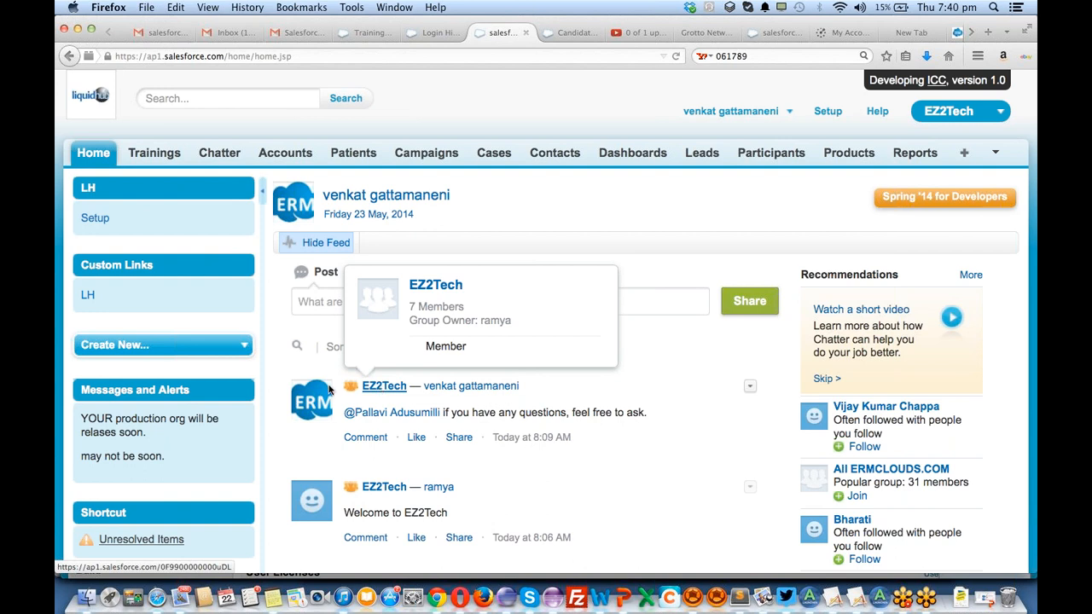
click(987, 120)
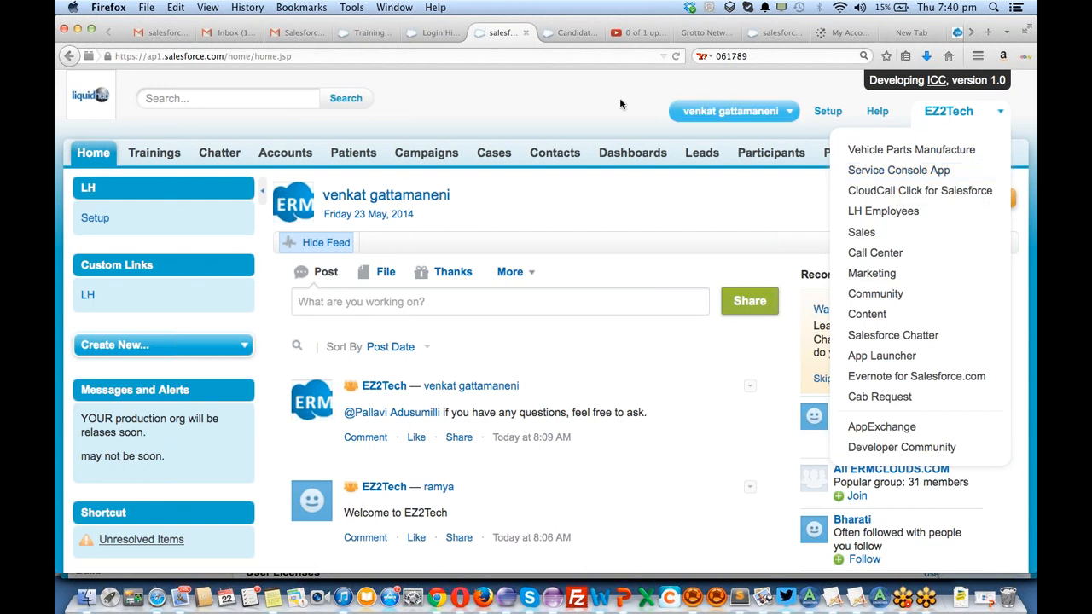
- Go to Setup and expand Build > Customize
click(825, 119)
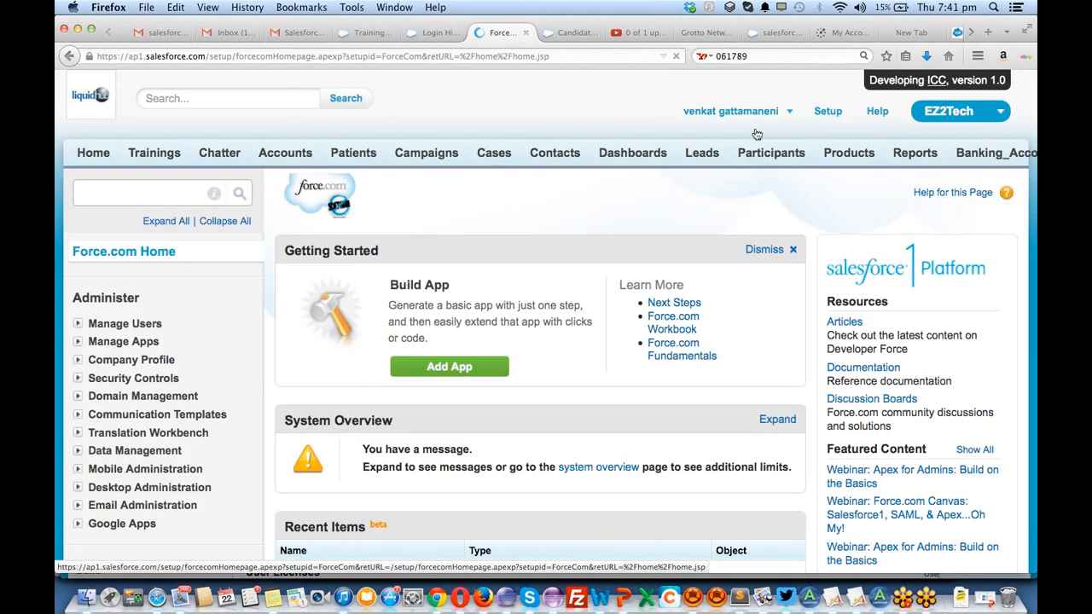
scroll(180, 344, down, 5)
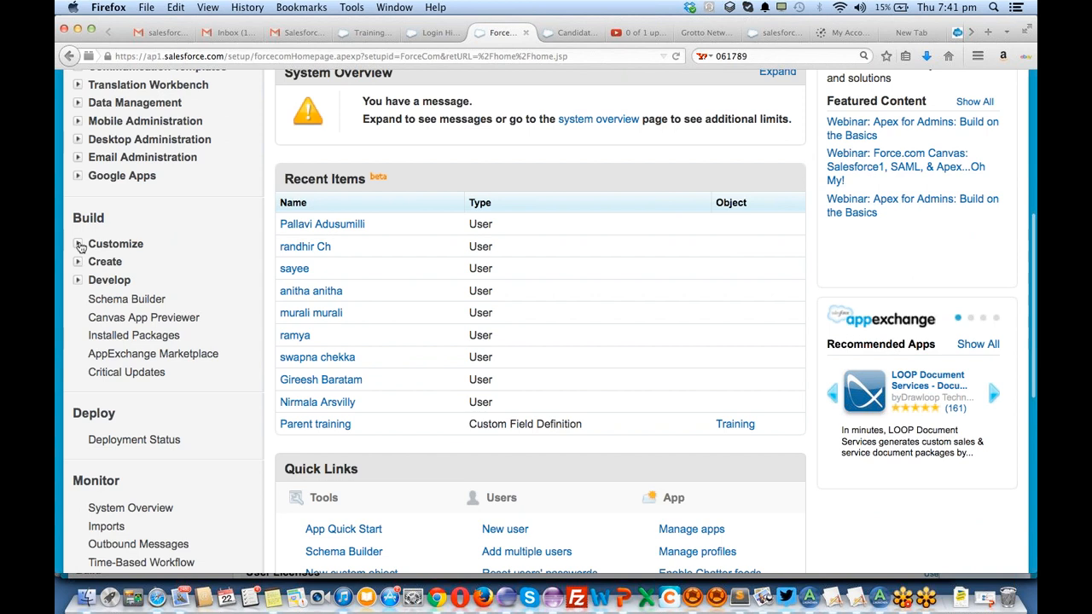
click(79, 245)
- Expand the Users customization options under Customize
scroll(159, 250, down, 5)
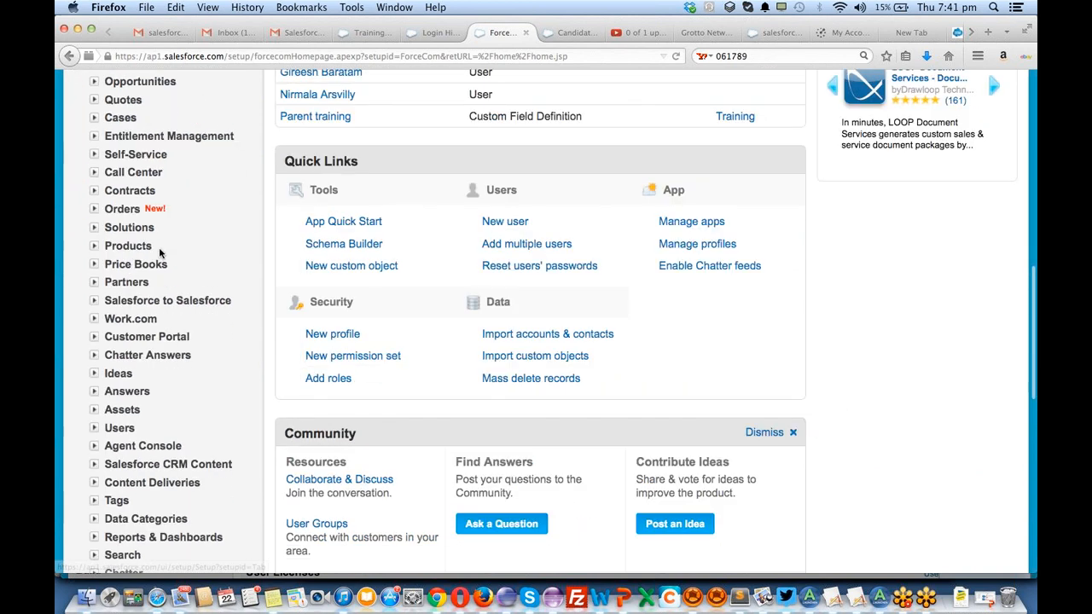
scroll(160, 251, down, 6)
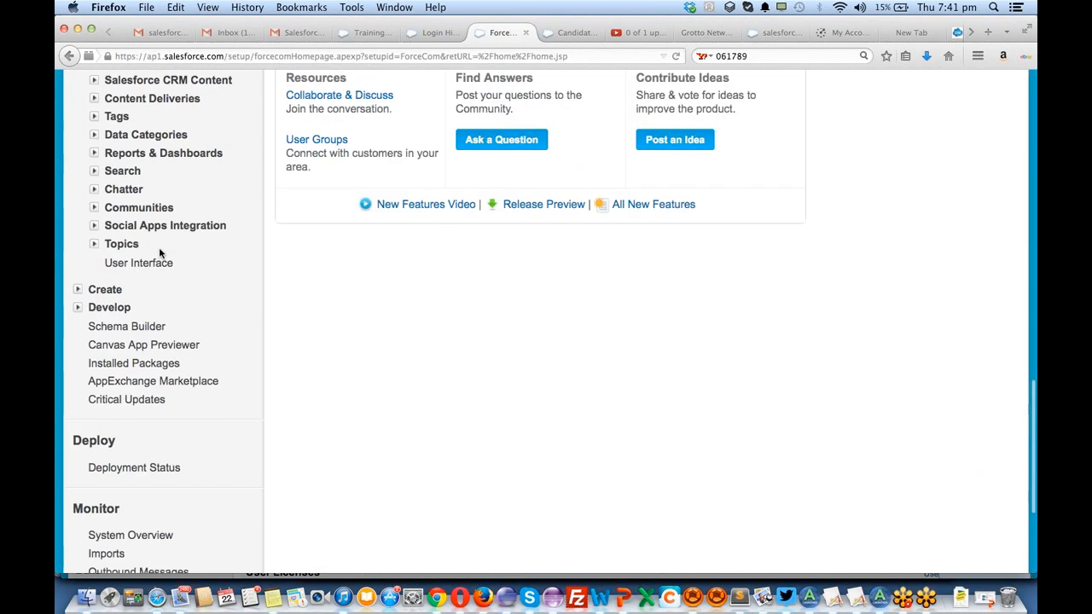
scroll(159, 253, up, 1)
scroll(159, 253, up, 1)
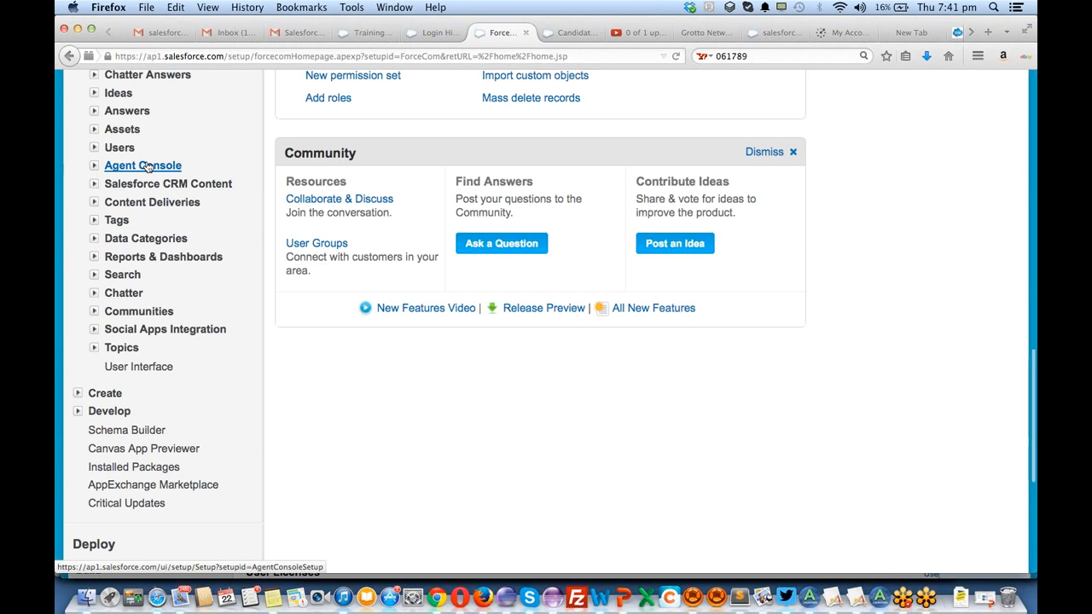
scroll(147, 165, up, 2)
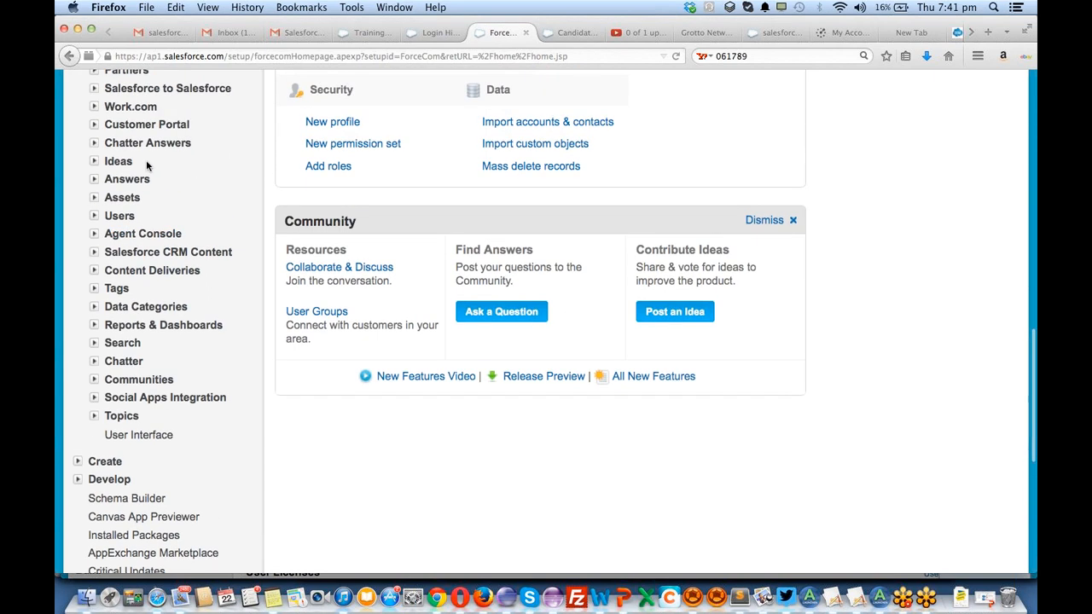
scroll(147, 165, up, 2)
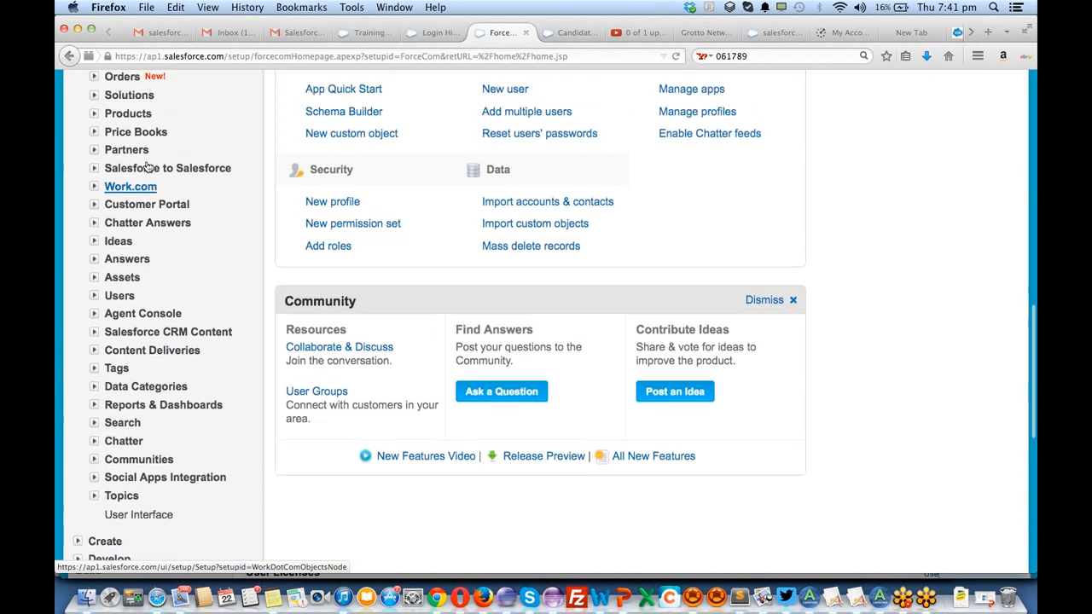
scroll(147, 166, up, 1)
scroll(147, 165, down, 4)
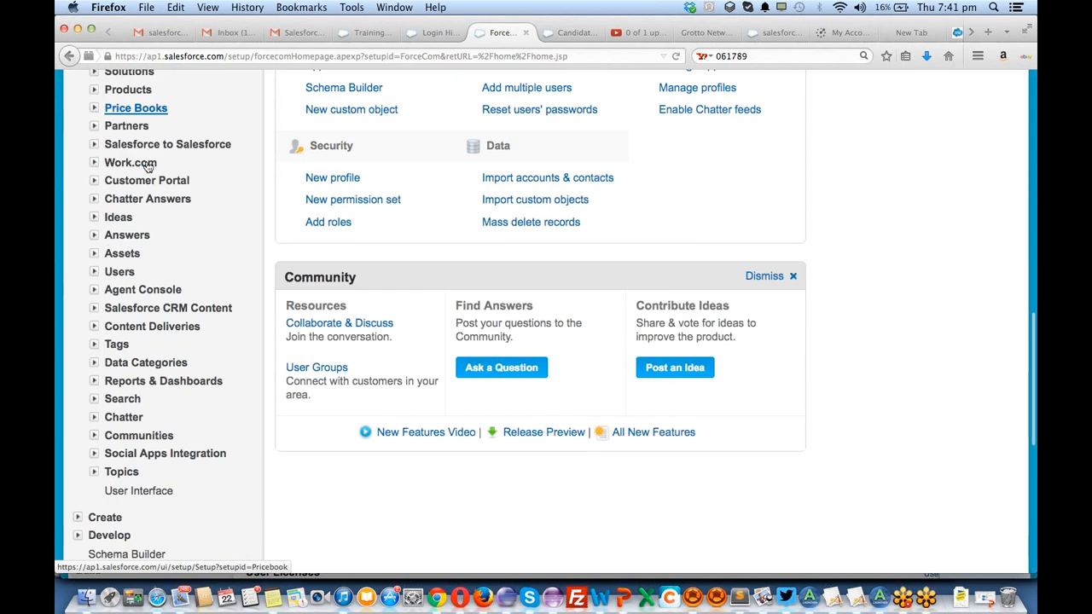
scroll(146, 166, down, 1)
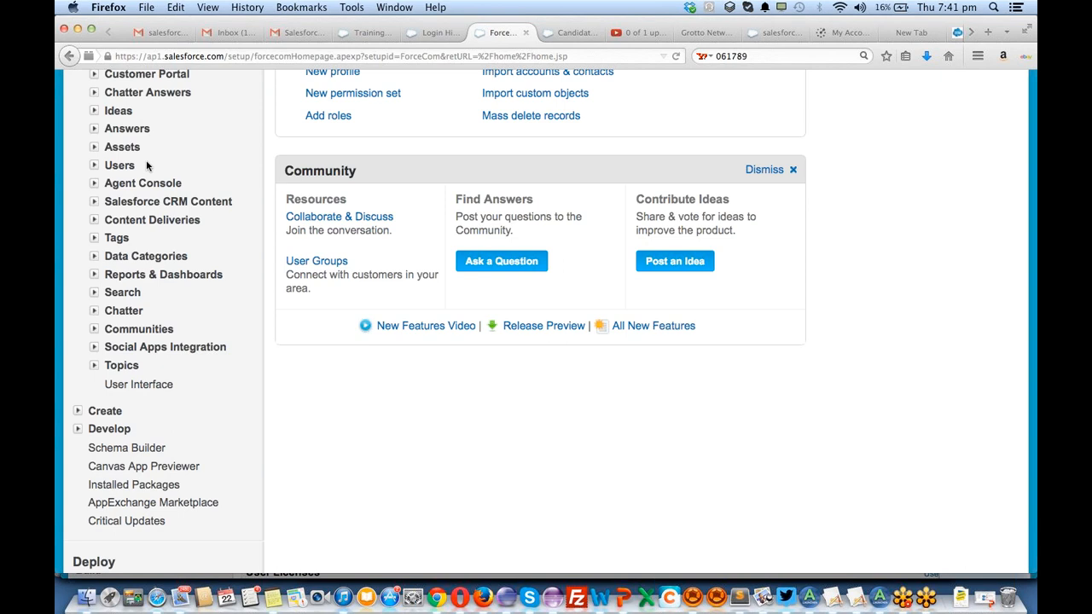
click(119, 165)
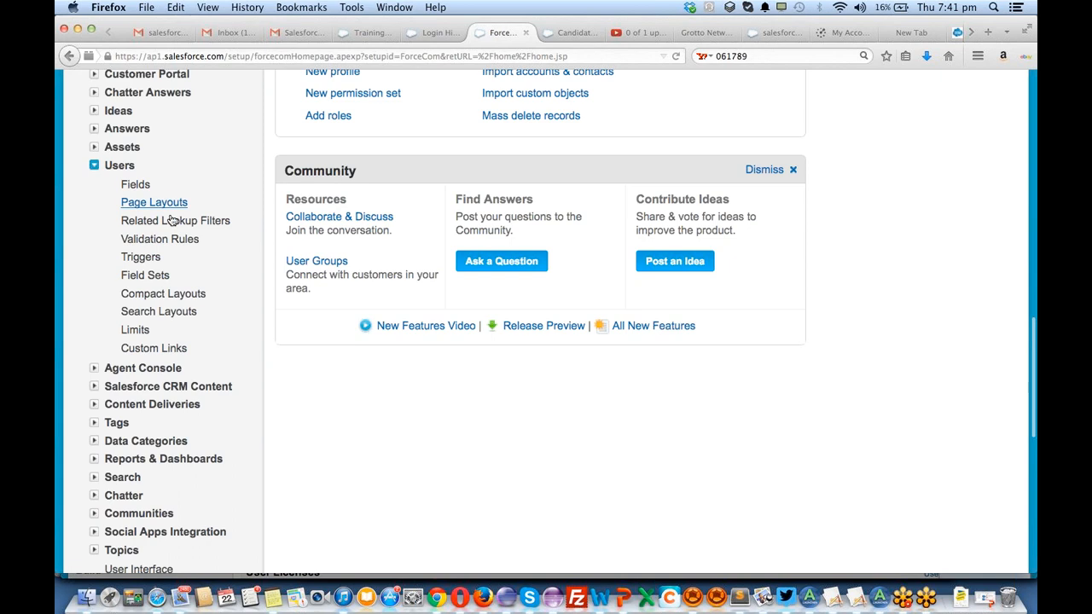
- Expand Agent Console so Console Layouts appears in the sidebar
scroll(172, 232, down, 2)
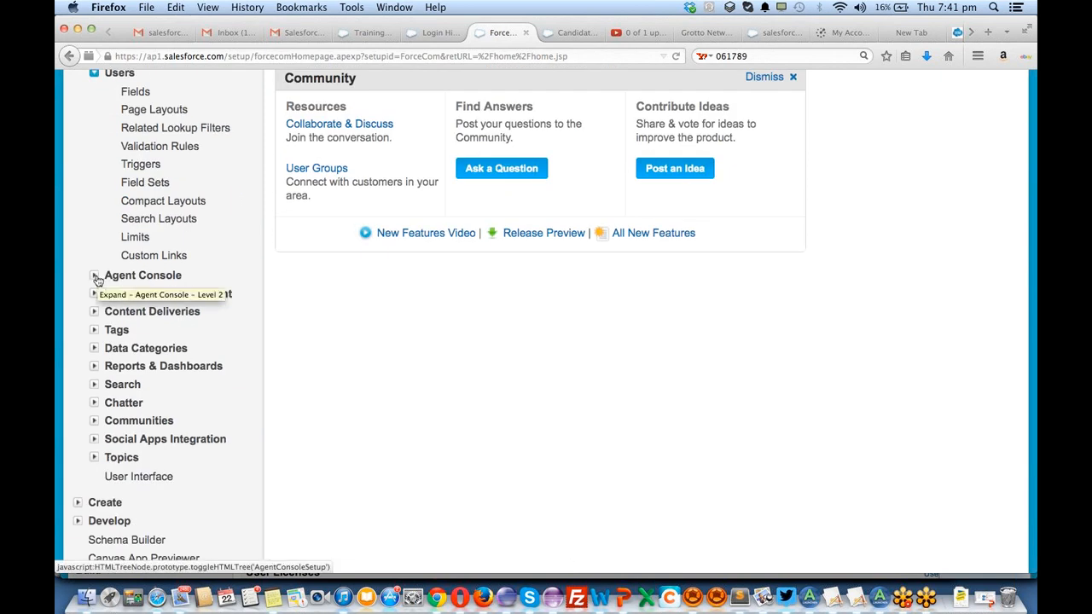
scroll(97, 279, down, 2)
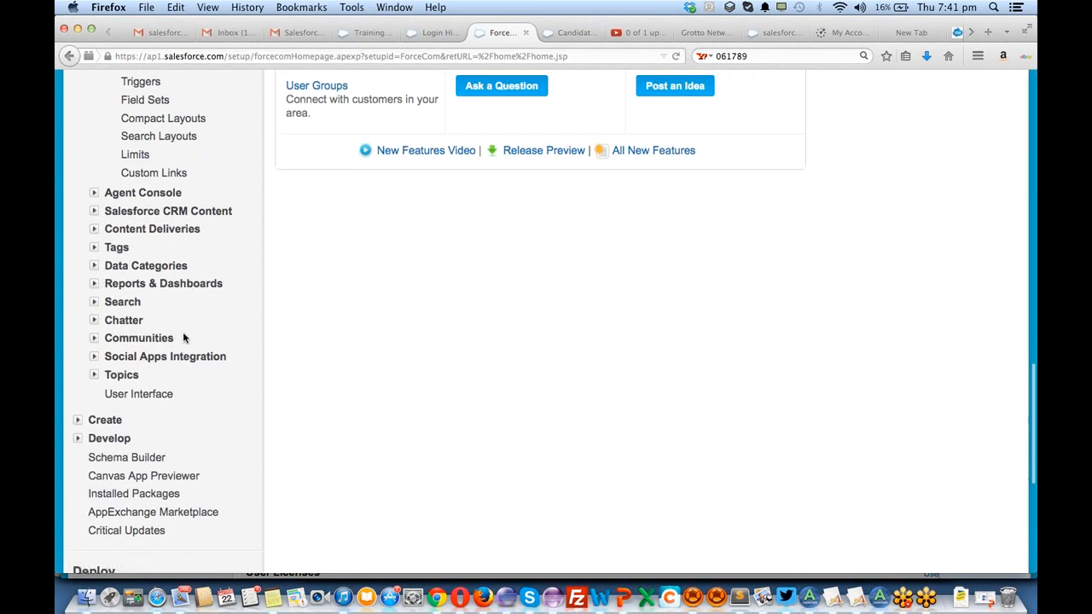
scroll(194, 348, up, 4)
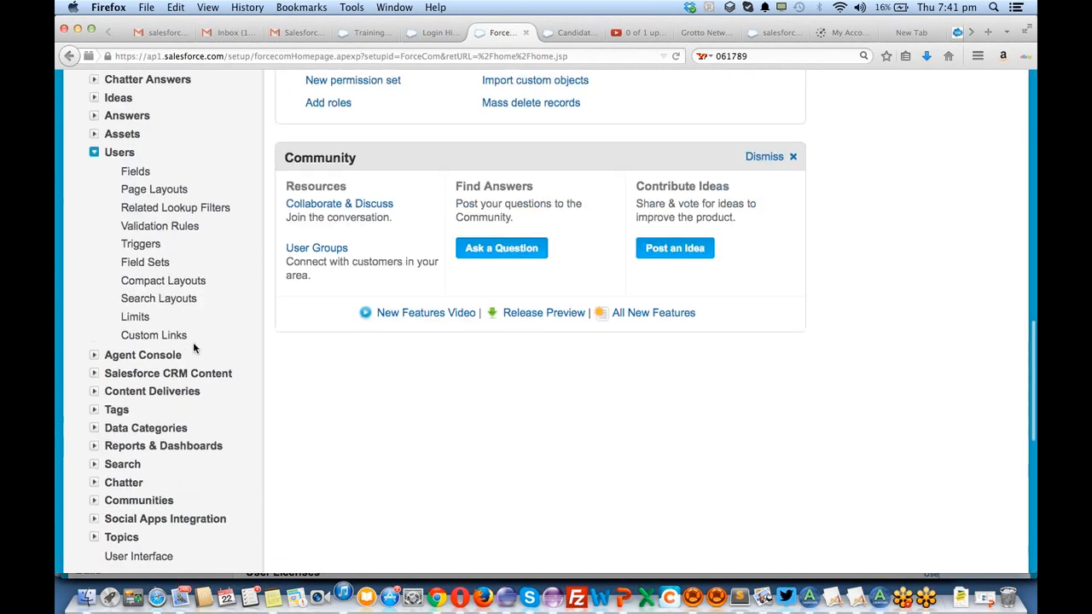
click(95, 362)
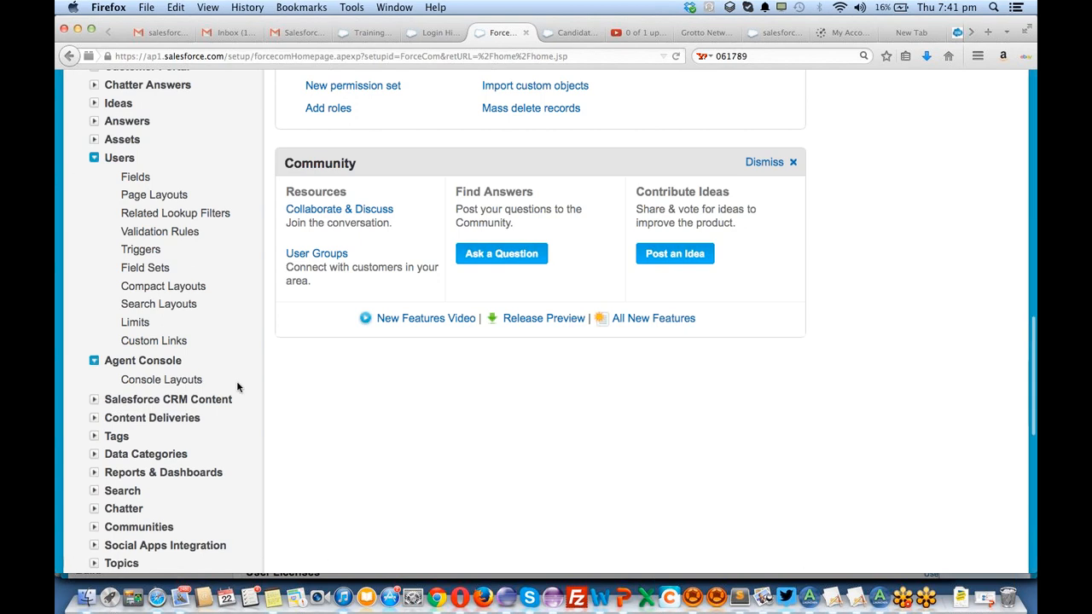
scroll(236, 383, down, 2)
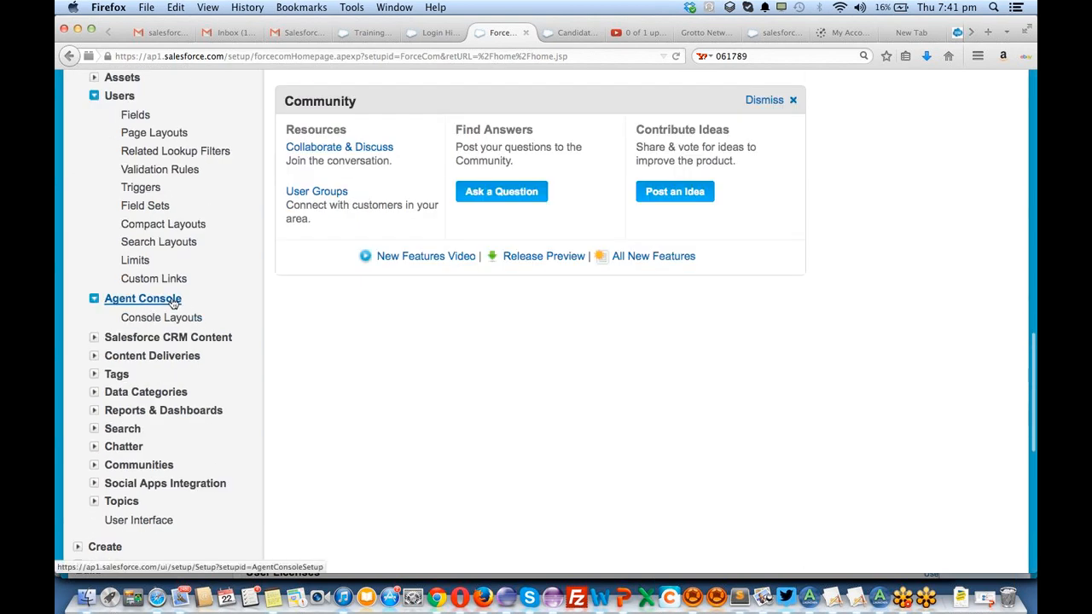
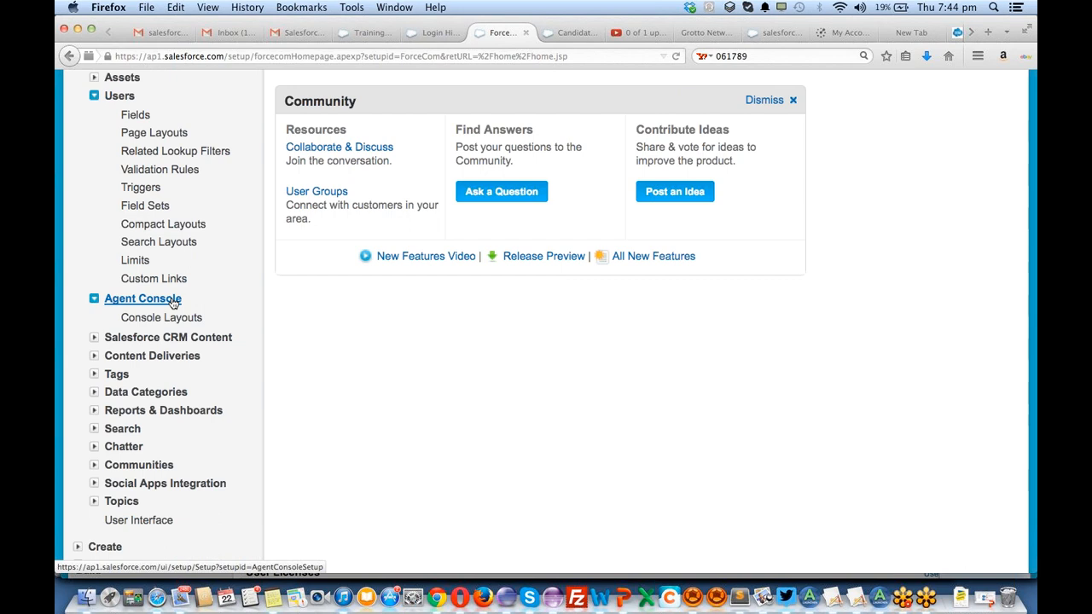
- Expand Salesforce CRM Content in the Setup sidebar, then return to the top of Force.com Home
scroll(177, 358, up, 8)
scroll(215, 255, up, 2)
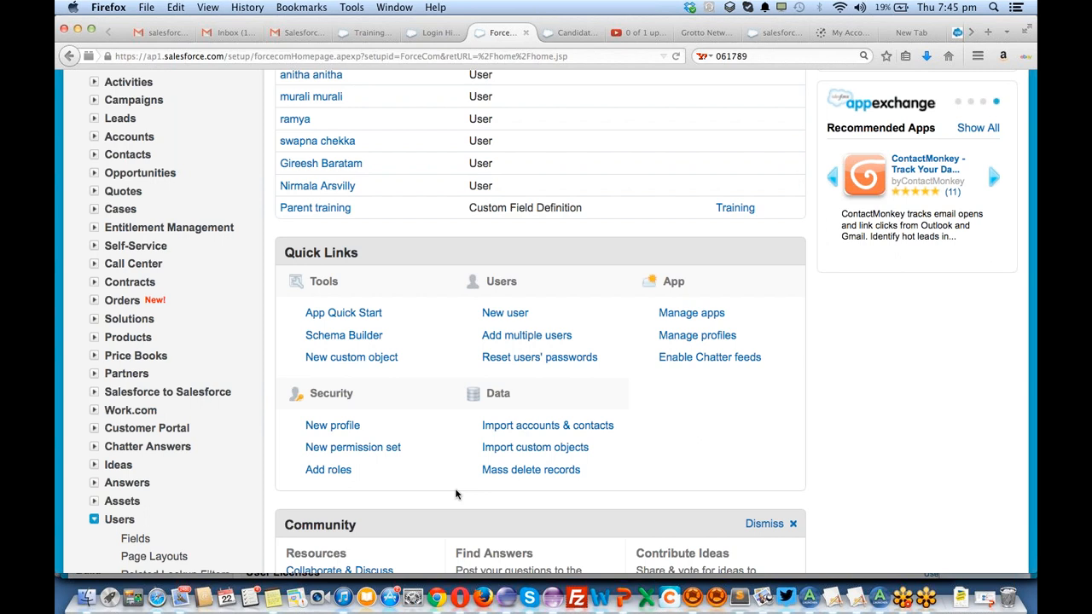
scroll(456, 494, down, 4)
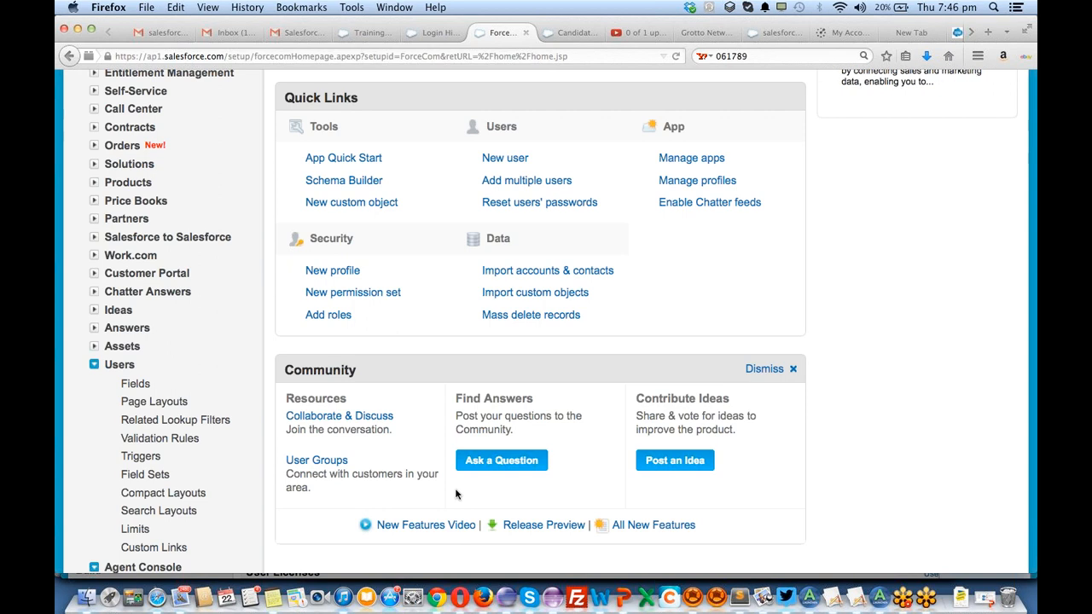
scroll(455, 494, down, 5)
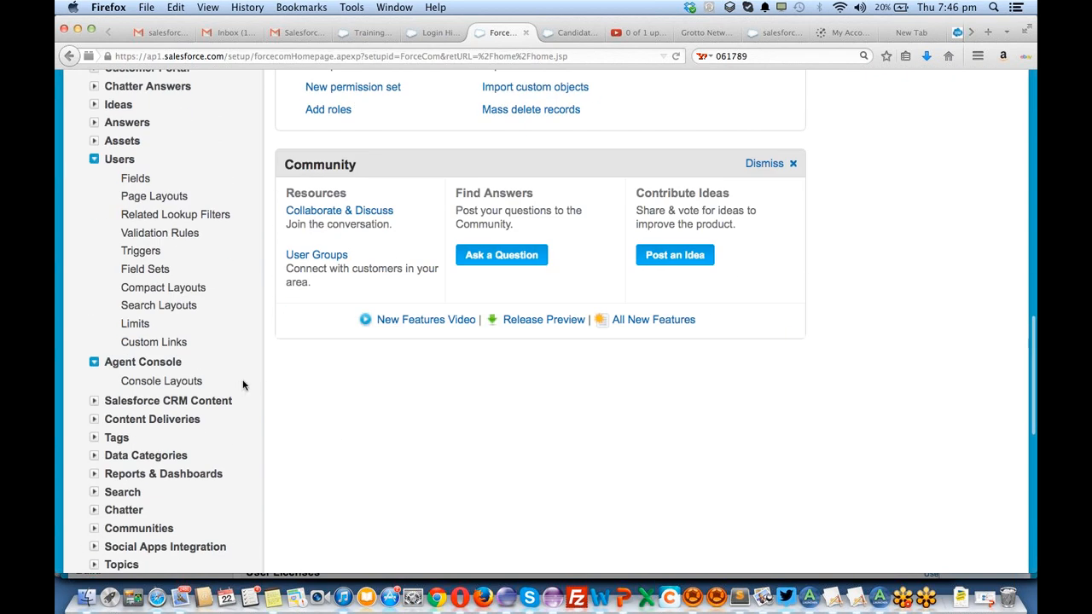
scroll(242, 386, down, 2)
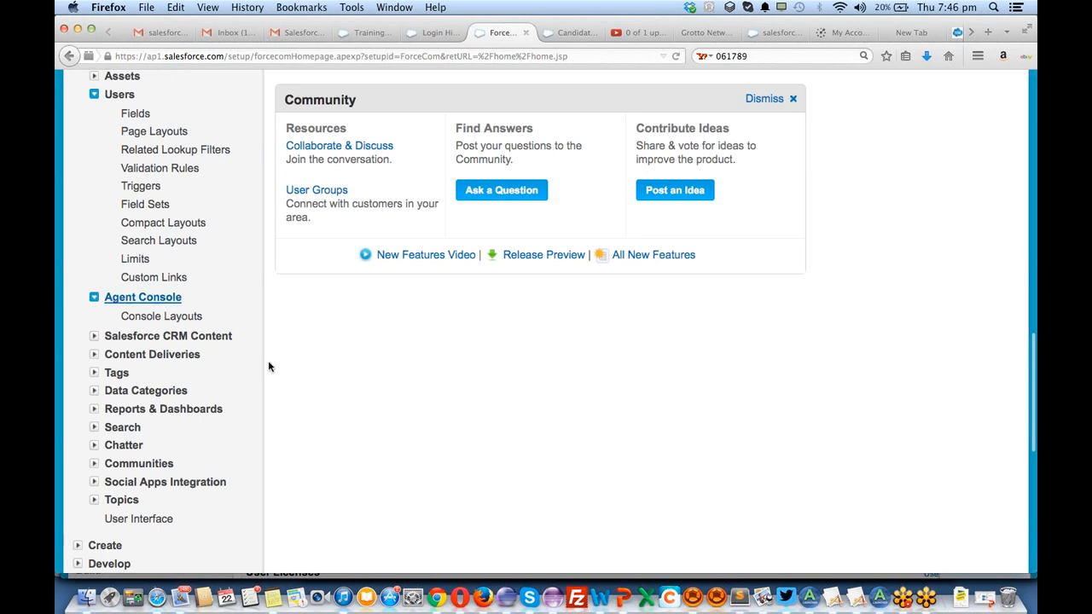
scroll(380, 466, up, 6)
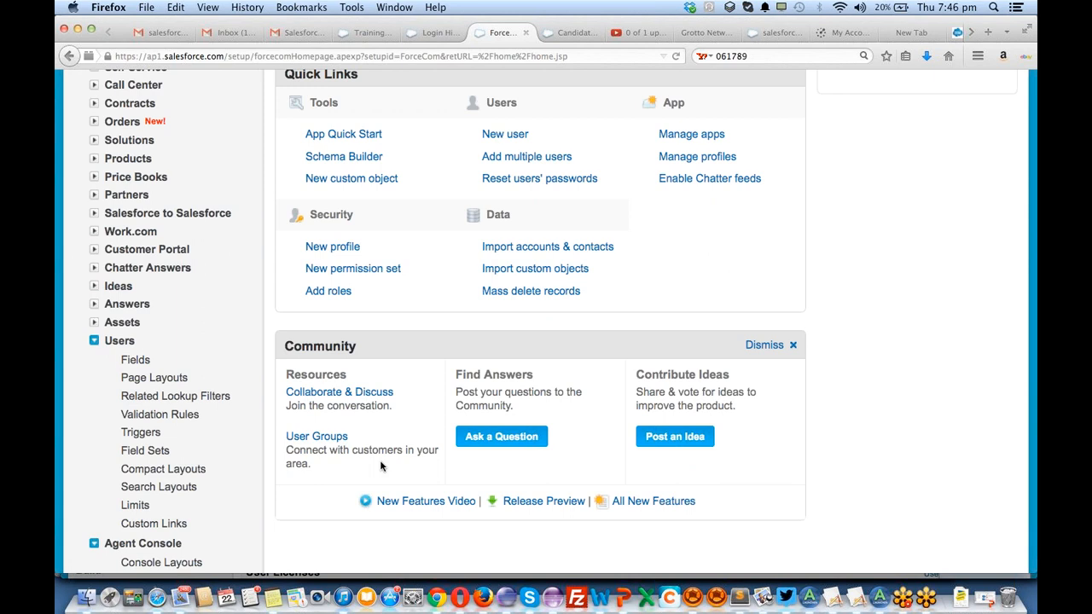
scroll(381, 466, down, 5)
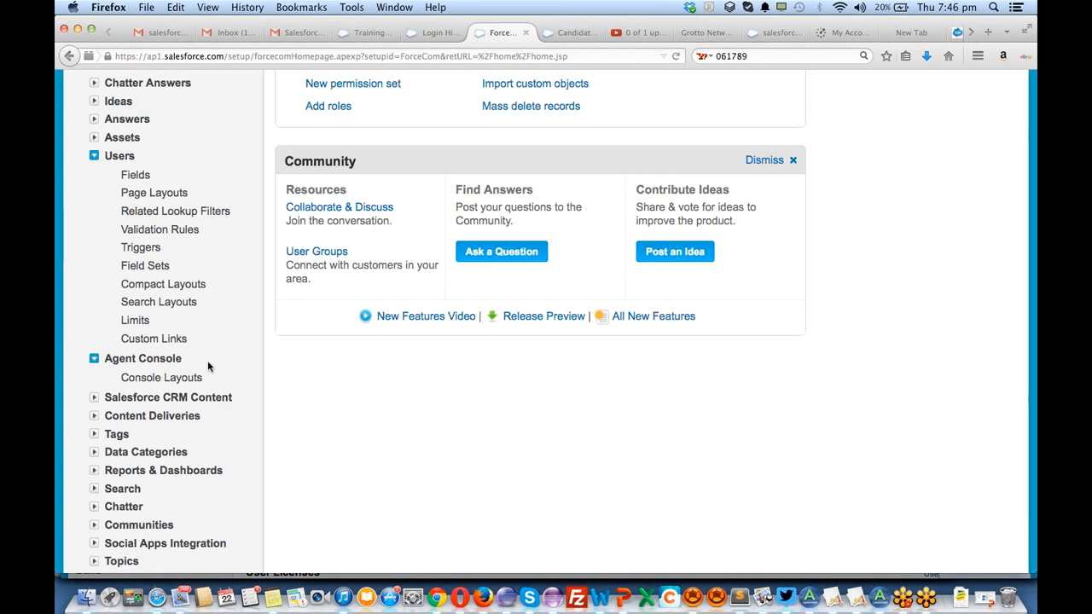
click(95, 398)
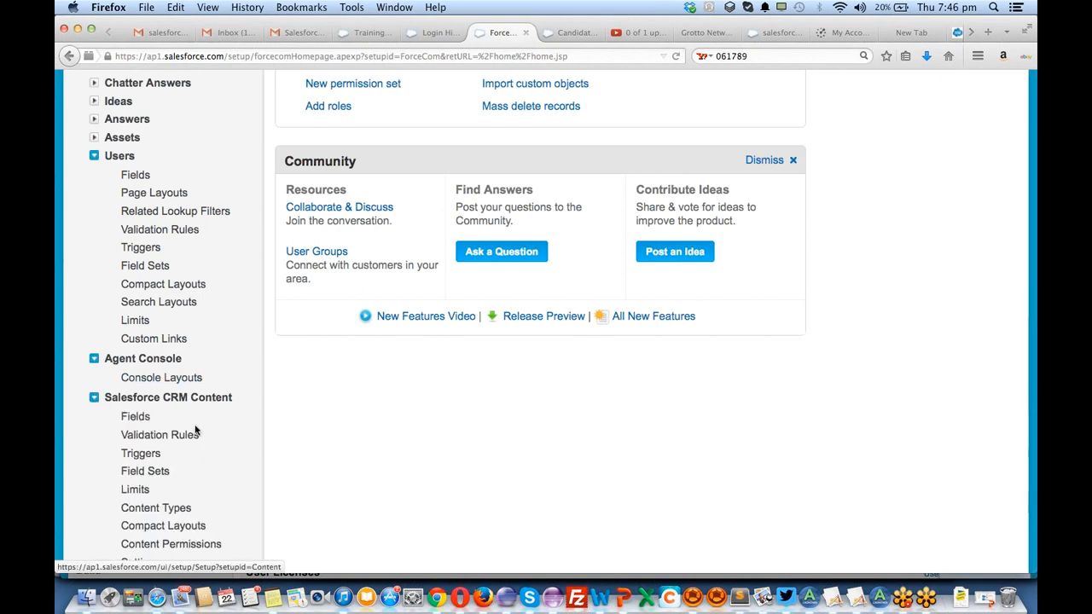
scroll(210, 441, down, 3)
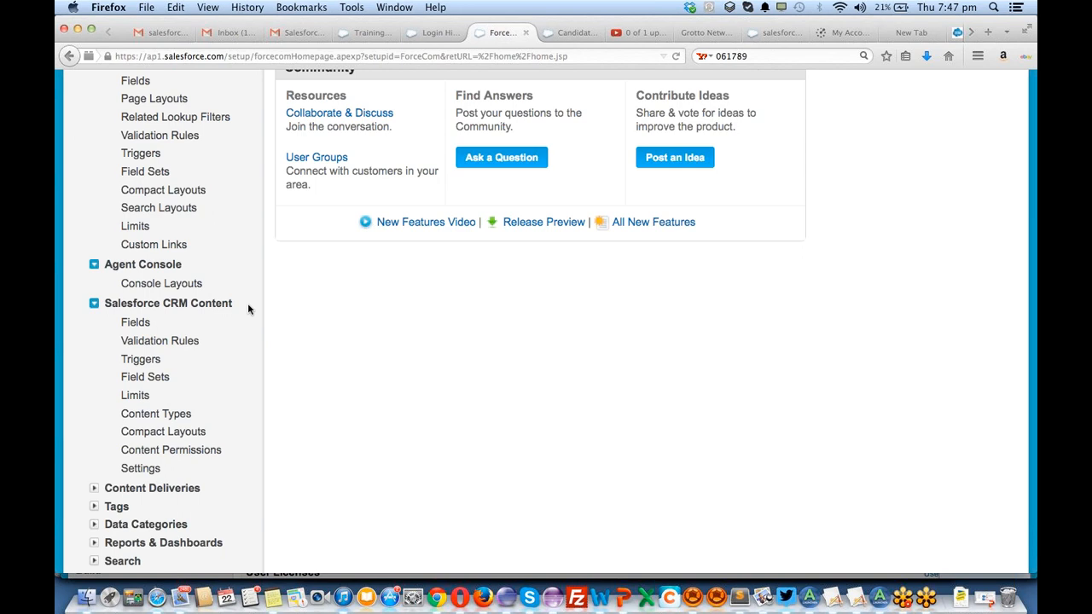
scroll(248, 309, down, 1)
scroll(247, 309, up, 3)
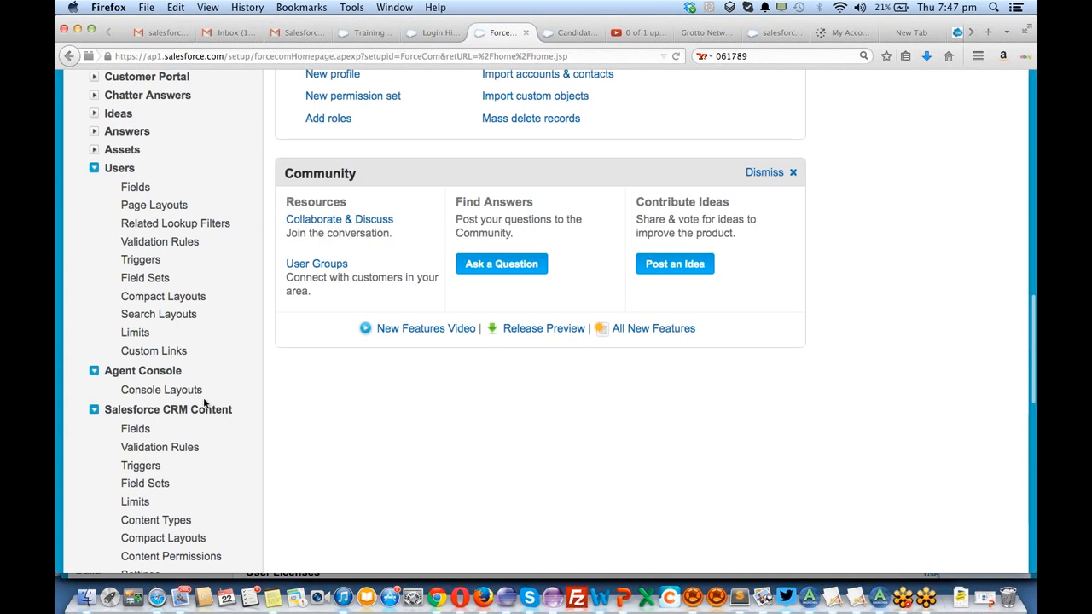
scroll(715, 334, up, 10)
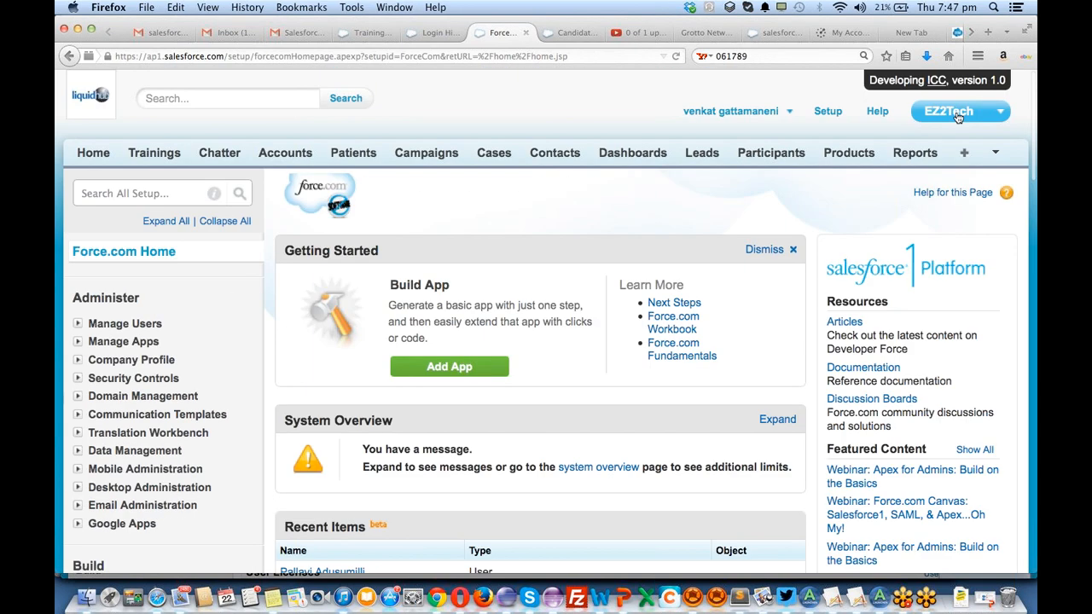
- Switch to the Content app from the app menu
click(957, 116)
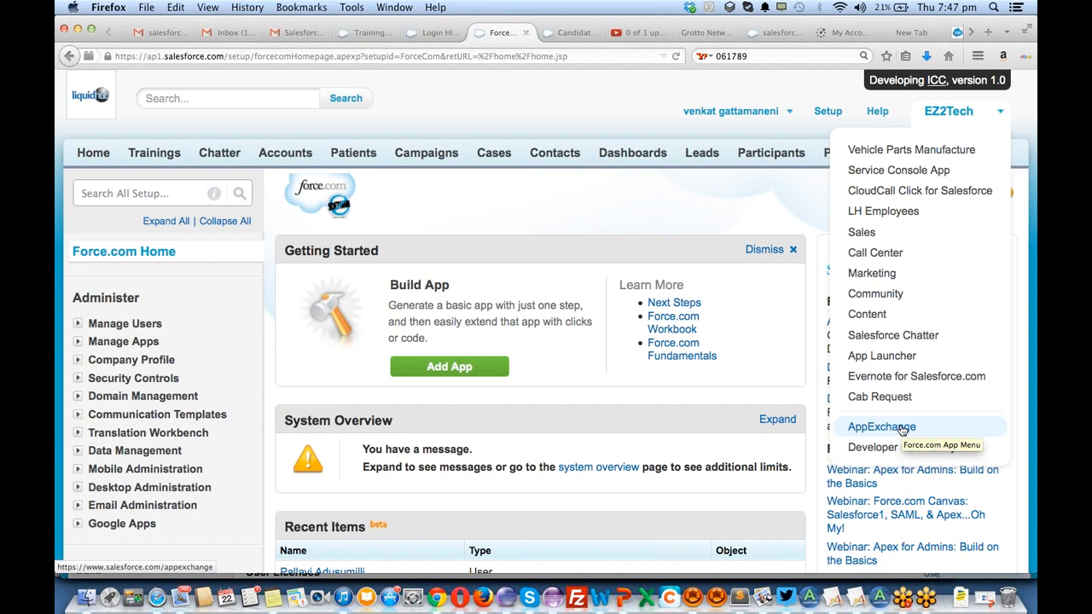
click(871, 320)
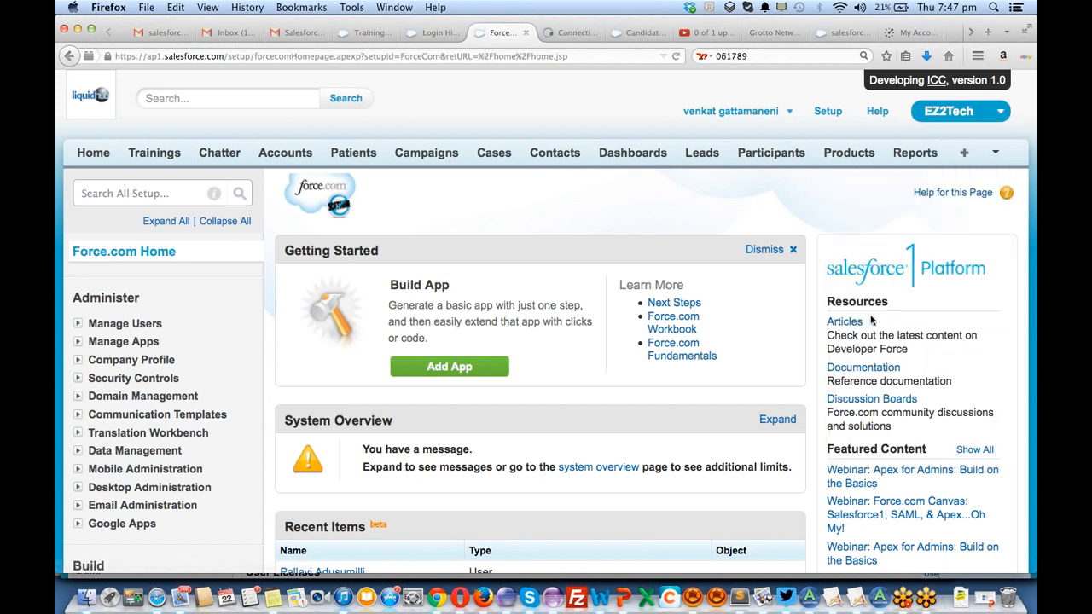
click(562, 34)
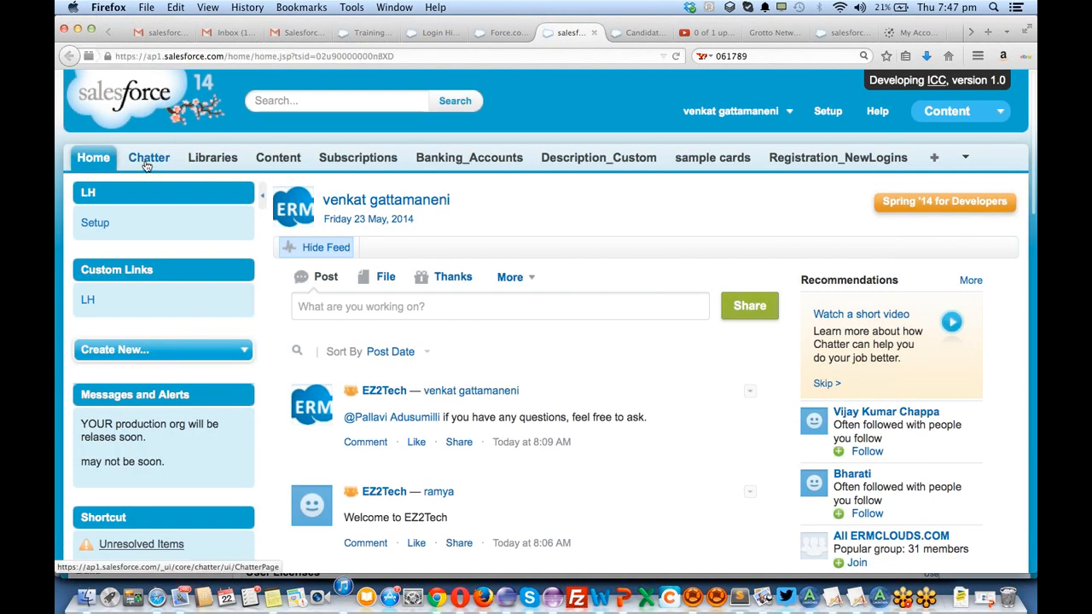
- Open the Salesforce CRM IMP DOCS library under Libraries and launch Add Members
click(217, 162)
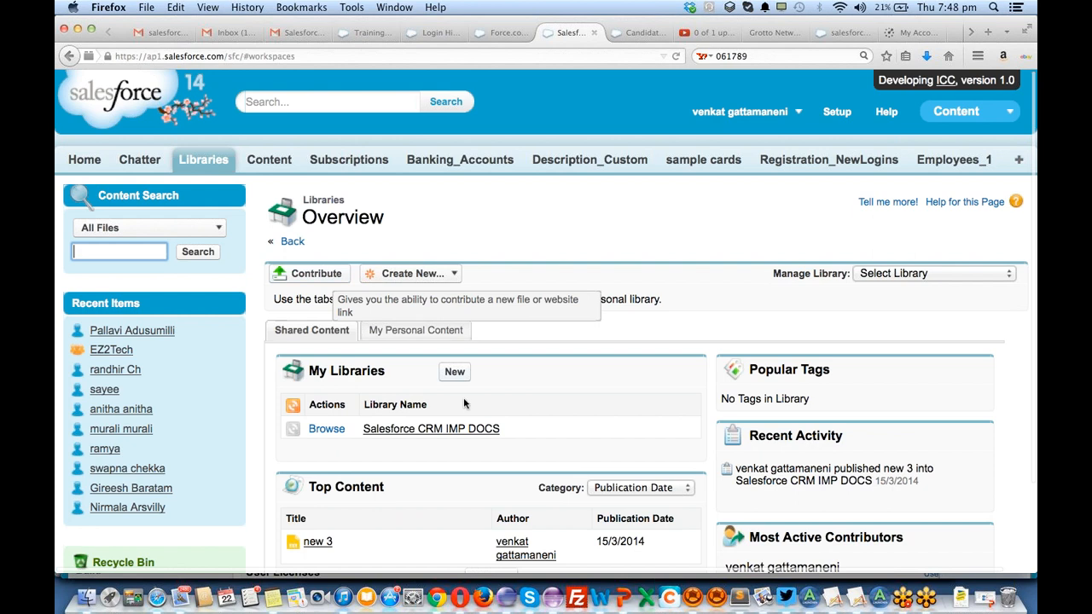
scroll(470, 408, down, 3)
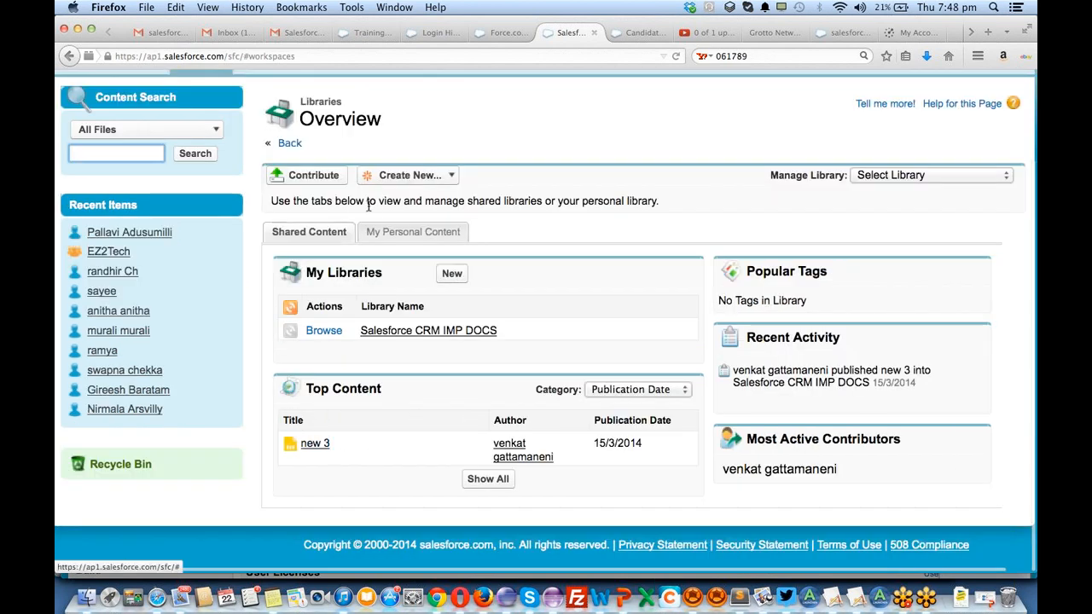
click(436, 335)
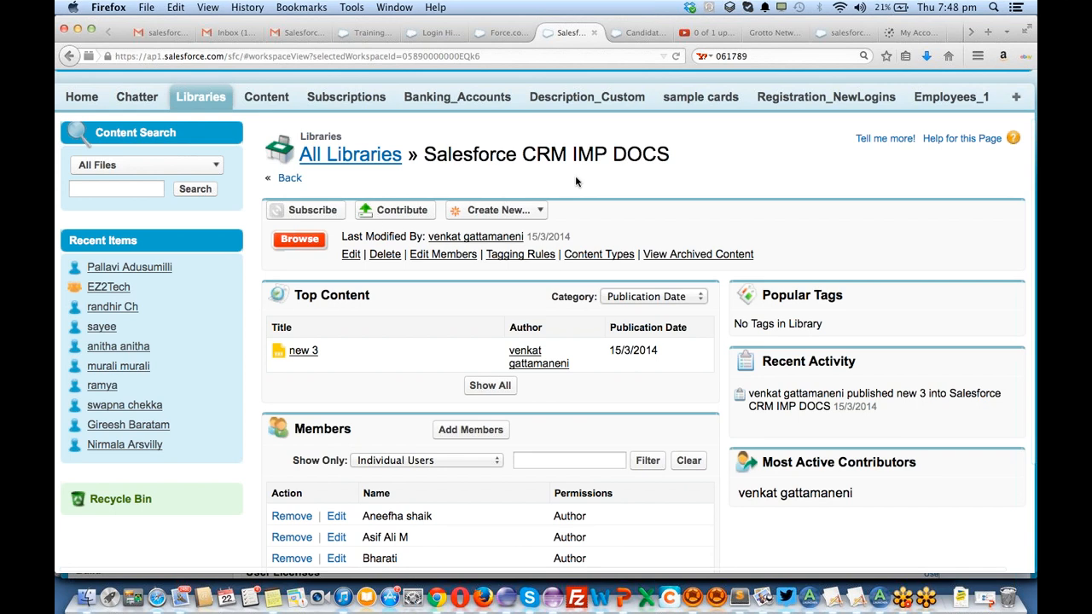
scroll(346, 422, down, 3)
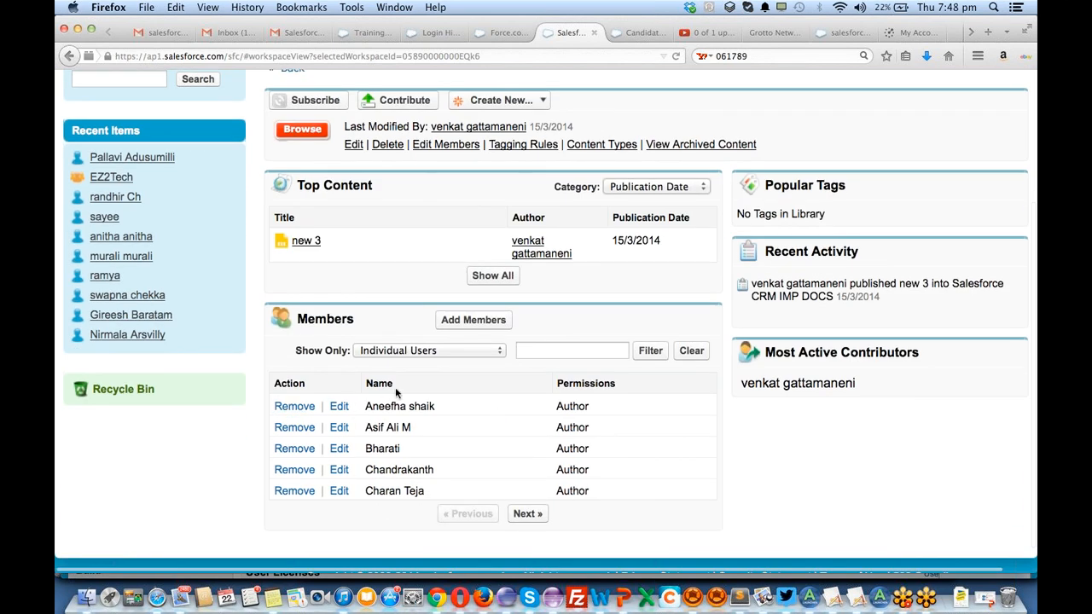
click(488, 322)
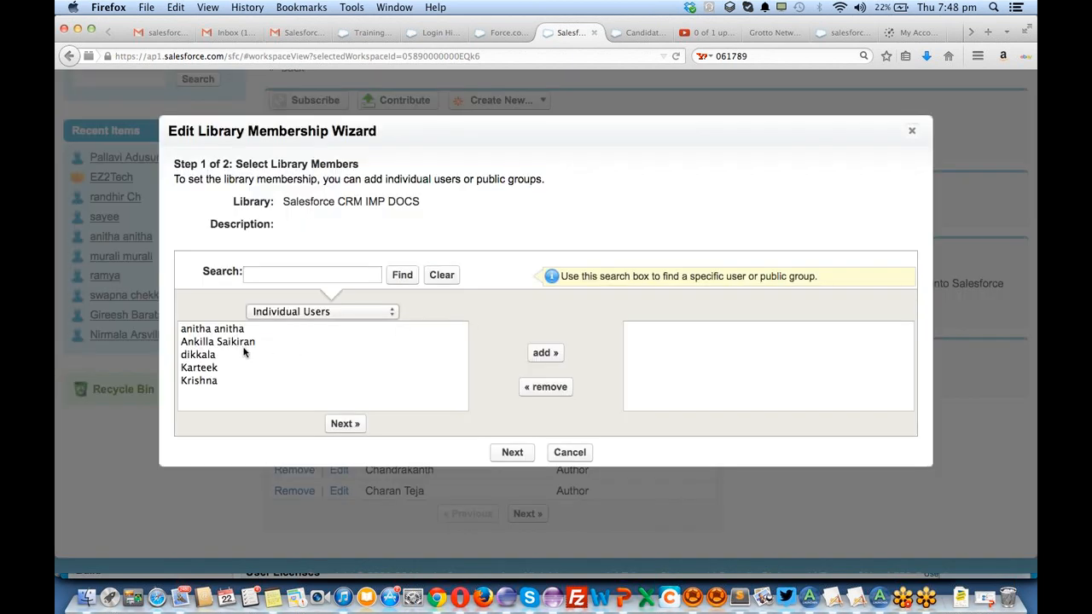
- Select the first five available users and add them as new library members
click(220, 333)
key(shift+Down)
key(shift+Down)
key(shift+Down)
key(shift+Down)
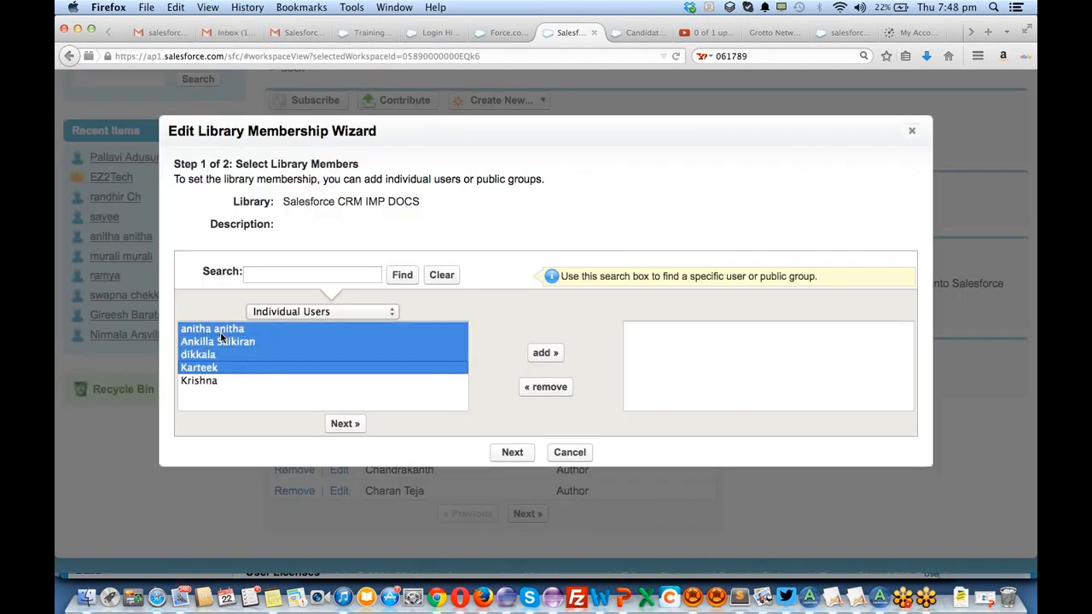
click(546, 352)
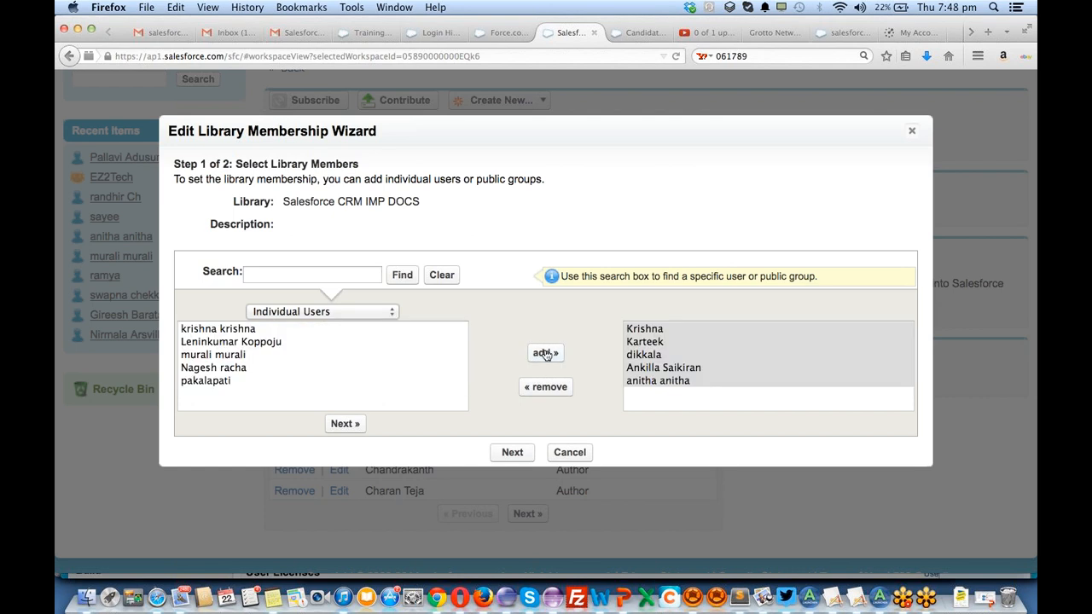
click(516, 454)
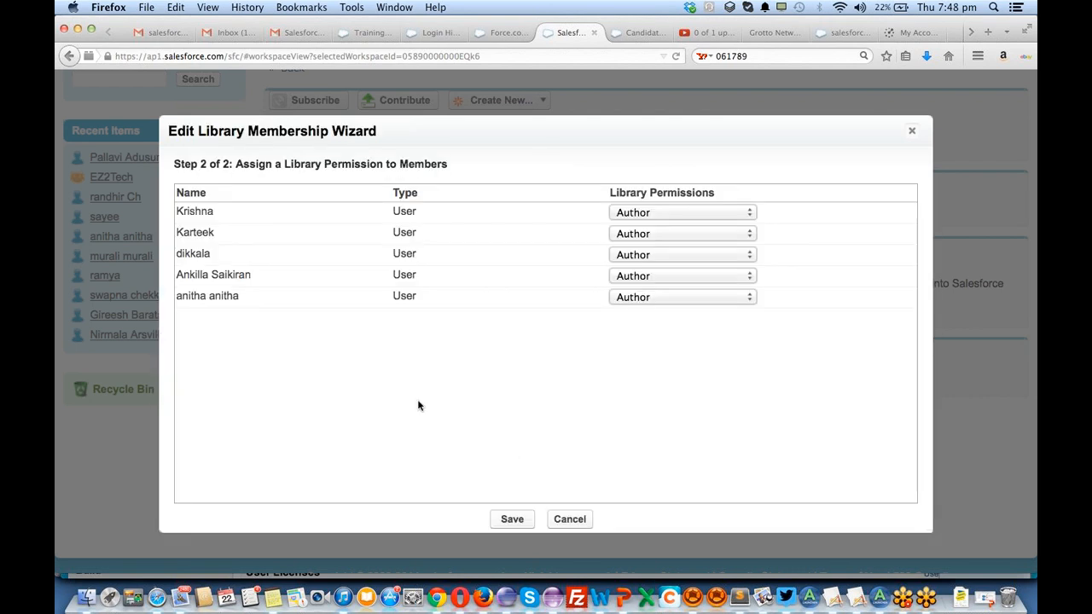
- Make the first and last new members Viewers, save, and start adding more members
click(673, 214)
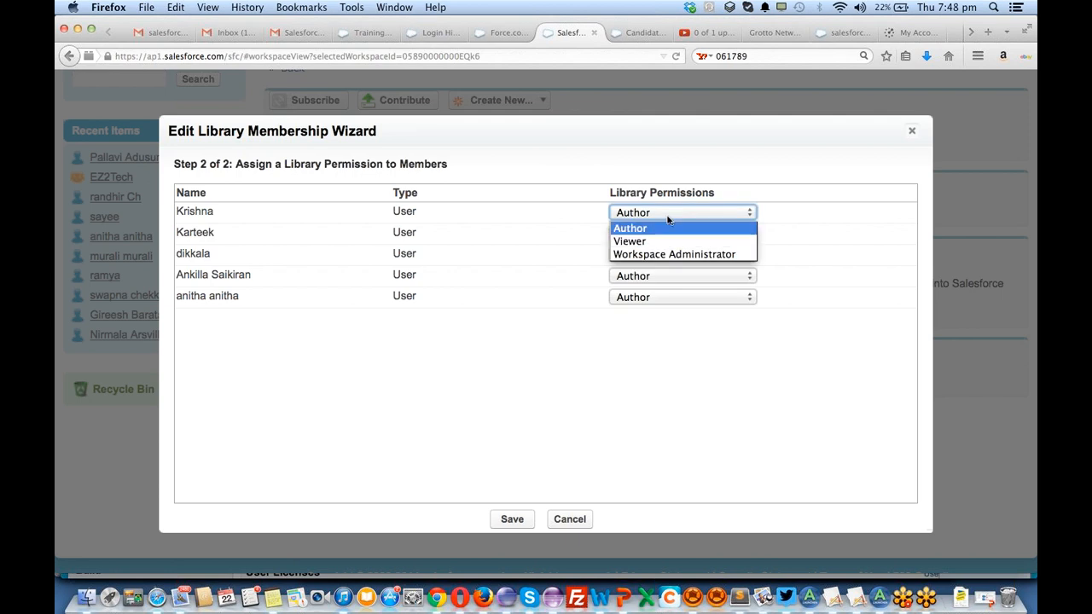
click(657, 242)
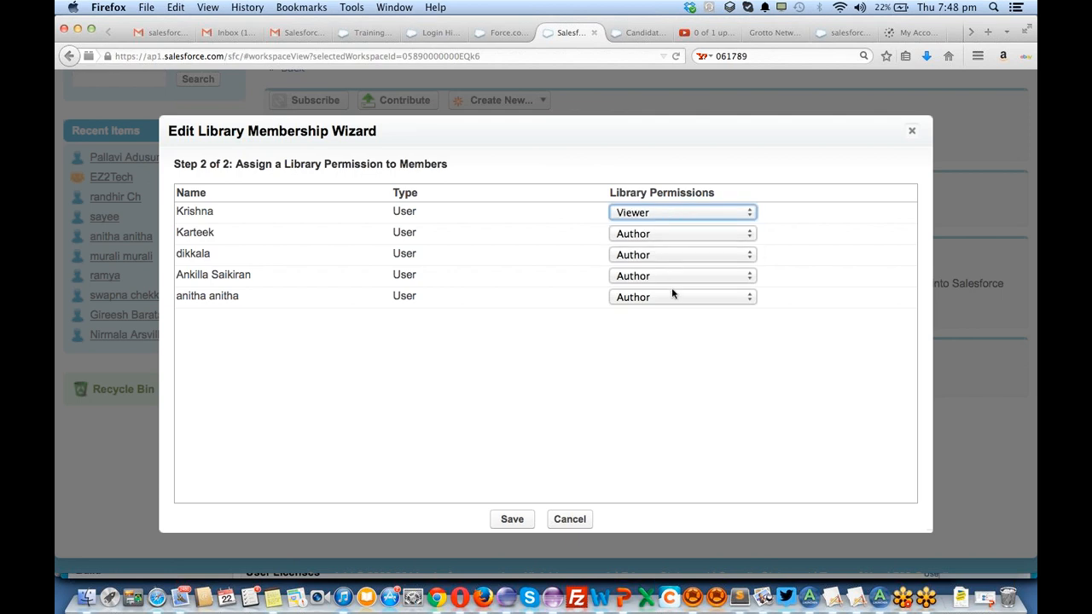
click(650, 320)
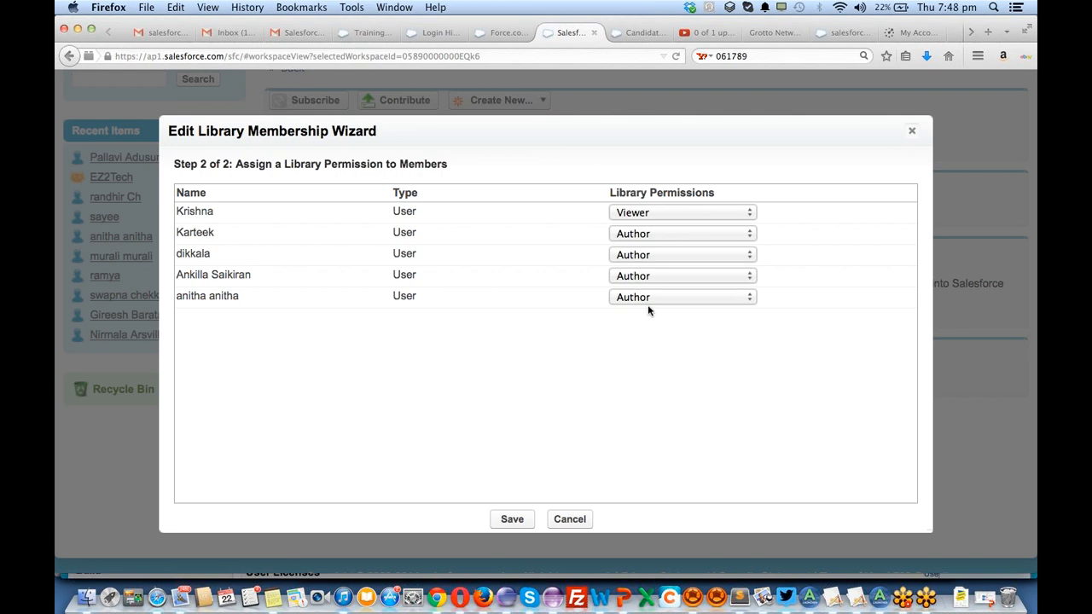
click(648, 298)
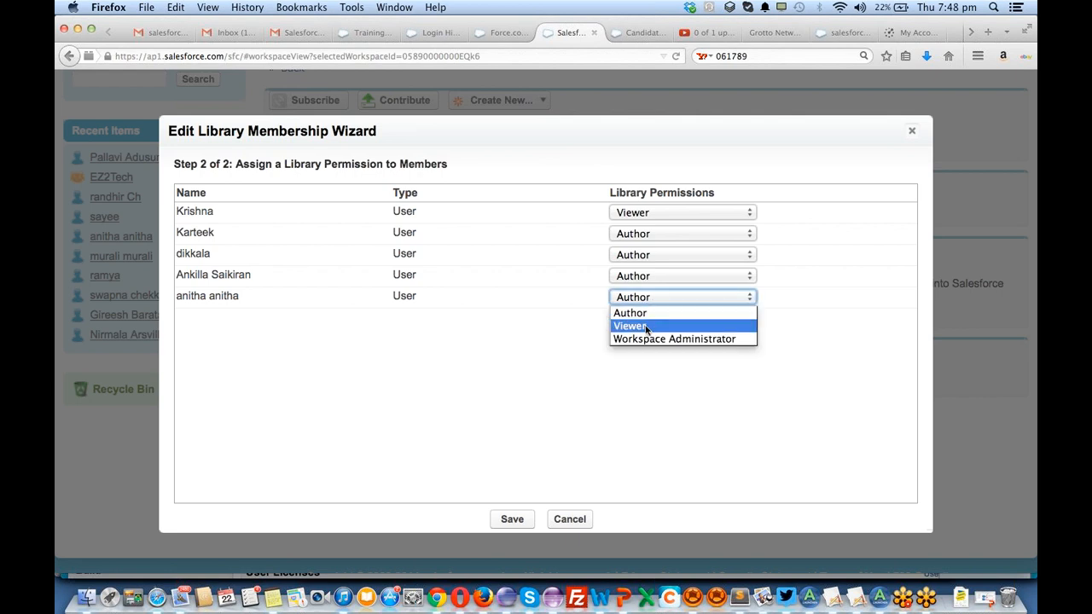
click(647, 324)
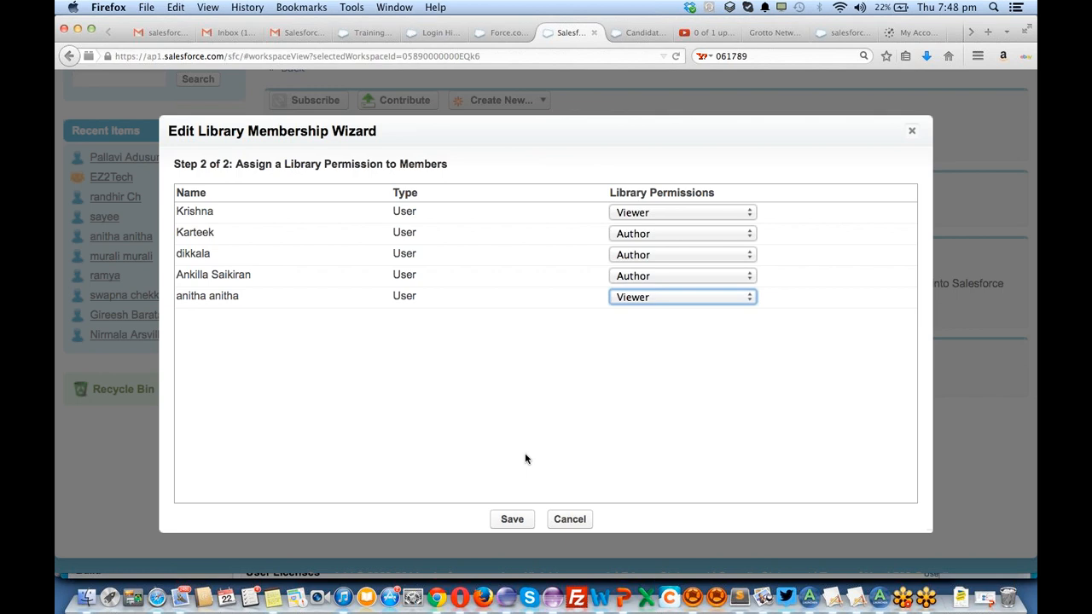
click(515, 521)
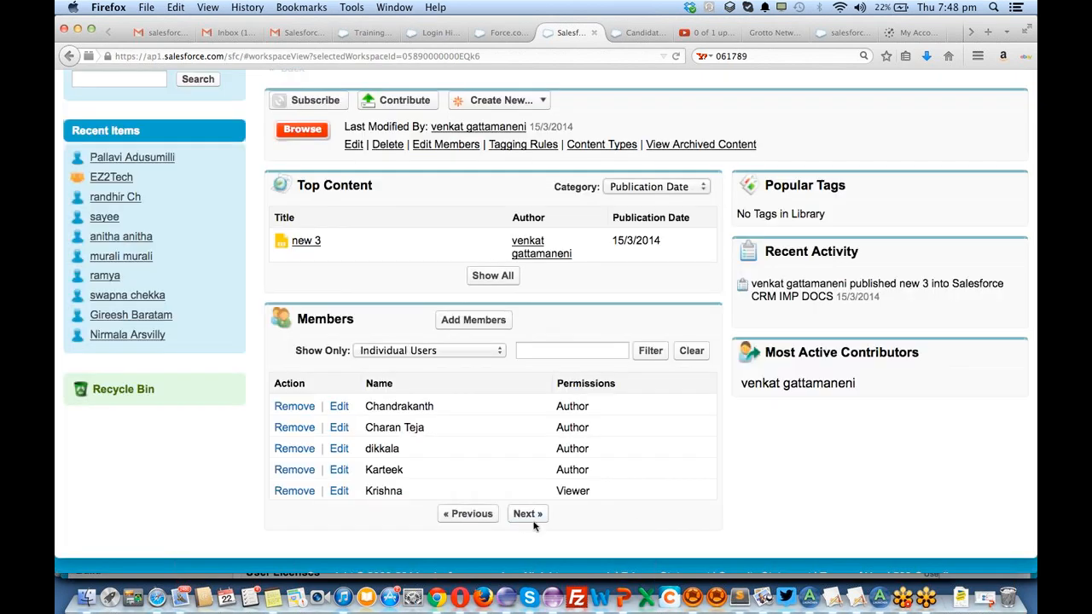
scroll(632, 429, down, 1)
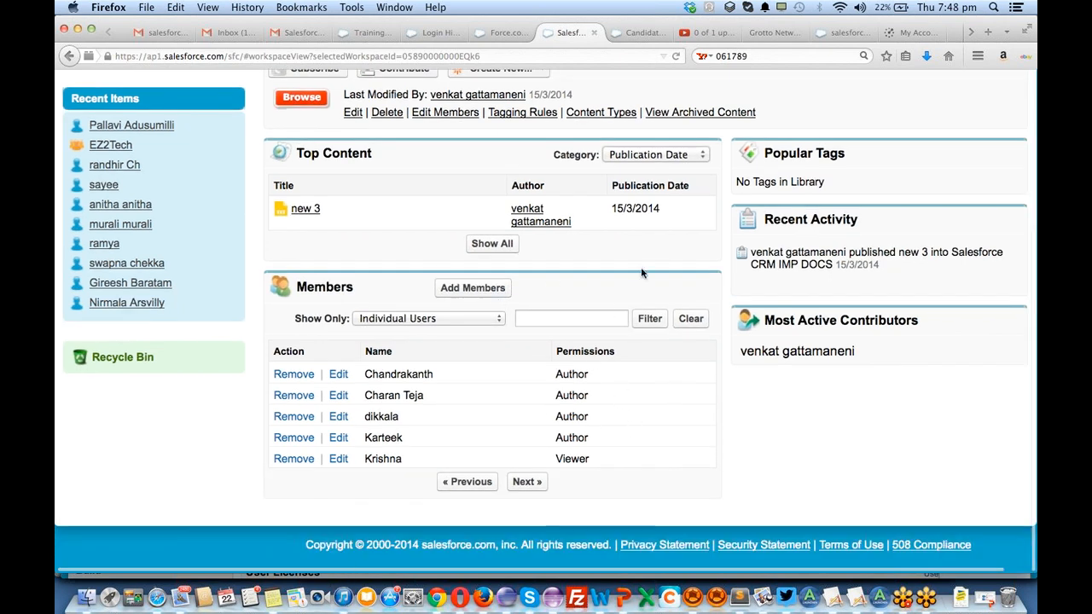
click(481, 288)
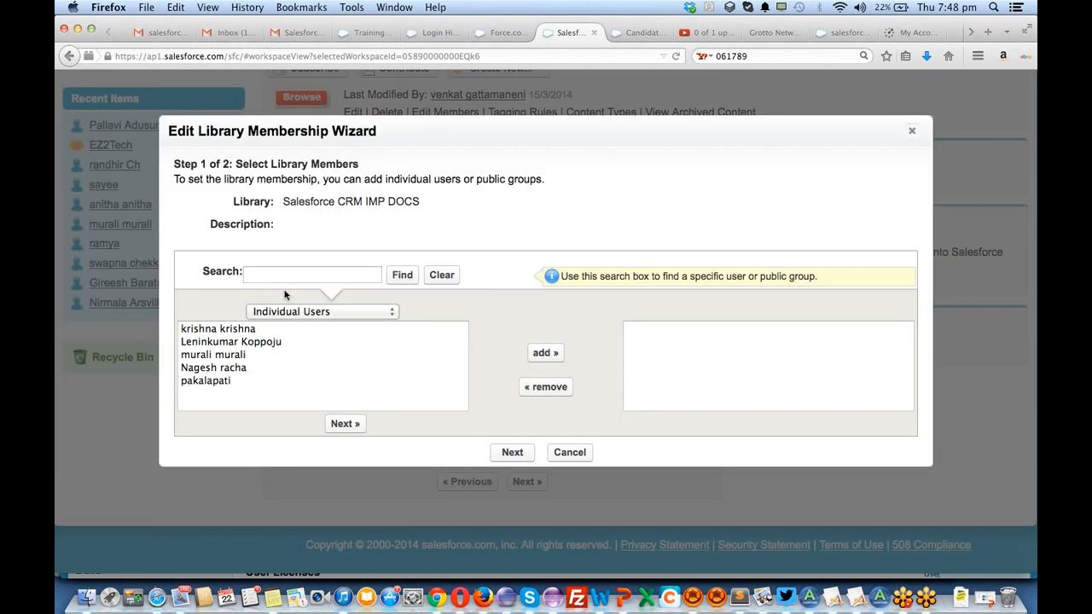
- Filter candidates to Standard Users, search for the first user and add them
click(346, 312)
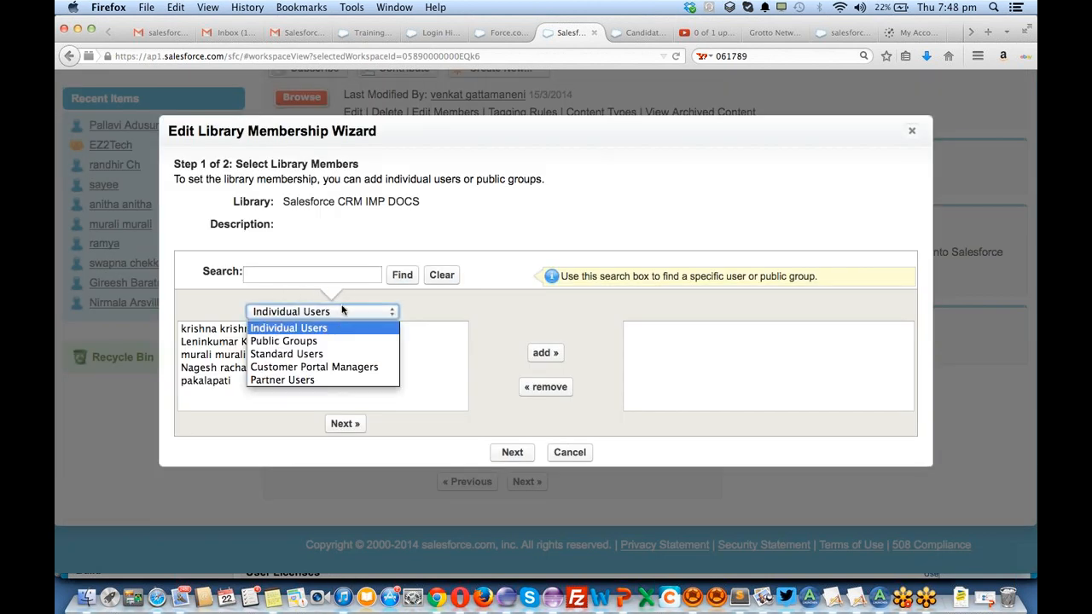
click(326, 355)
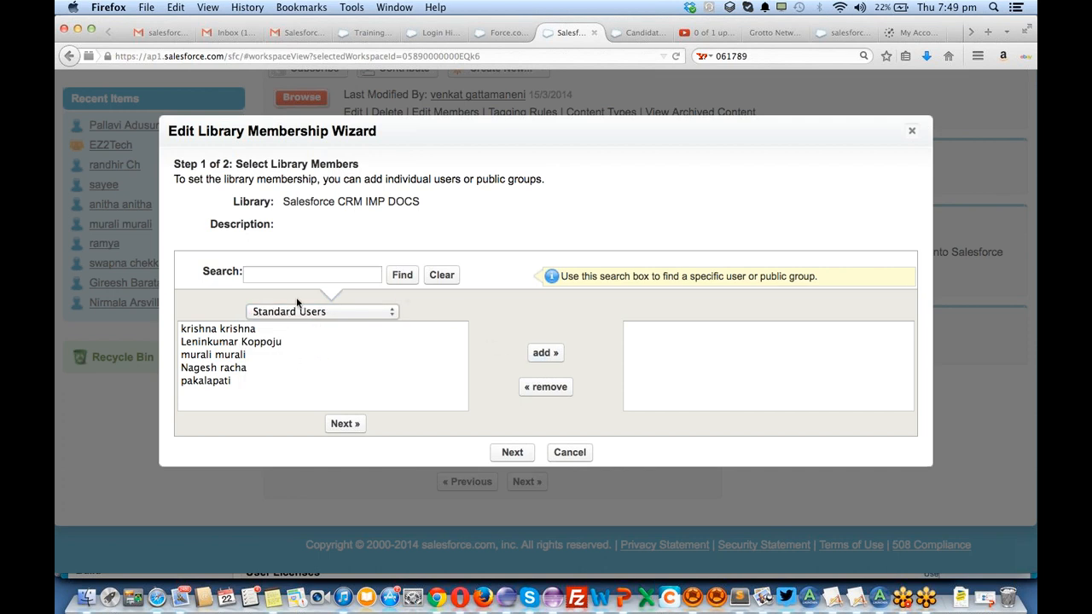
click(287, 271)
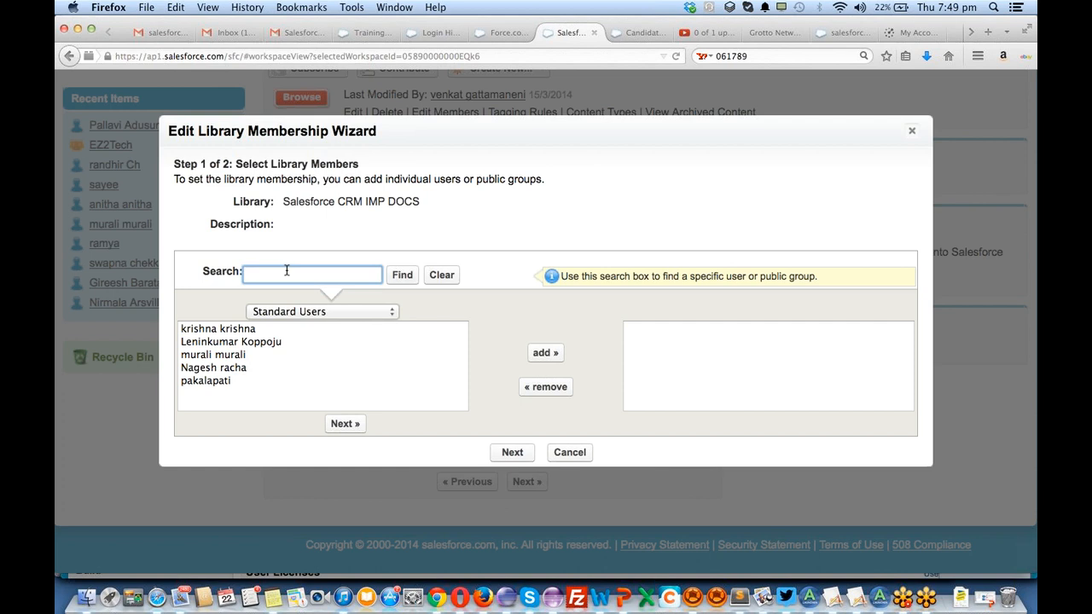
text(palla)
key(Return)
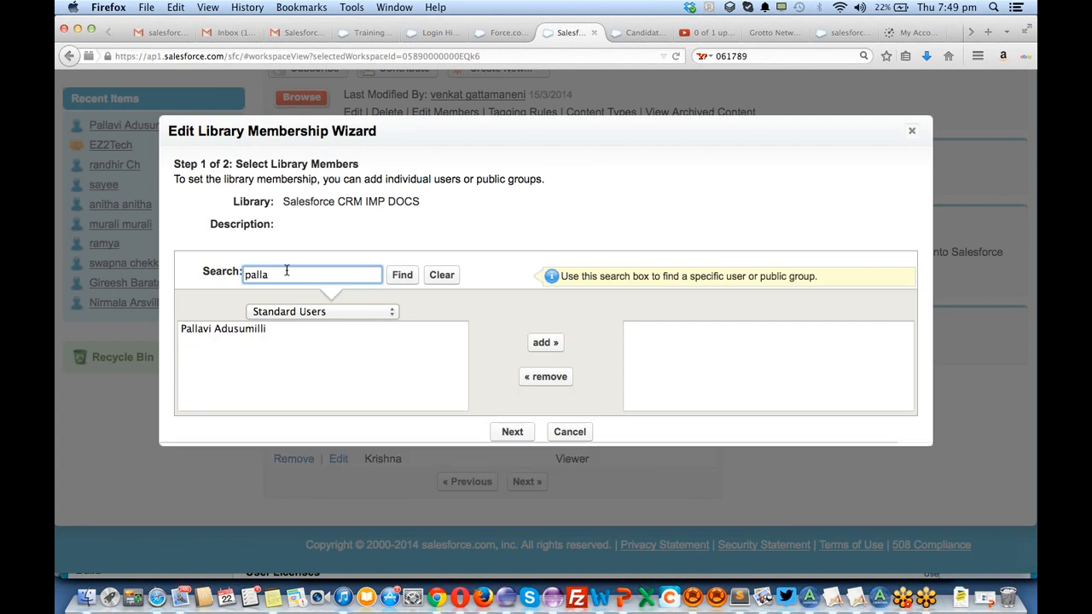
click(221, 330)
click(544, 342)
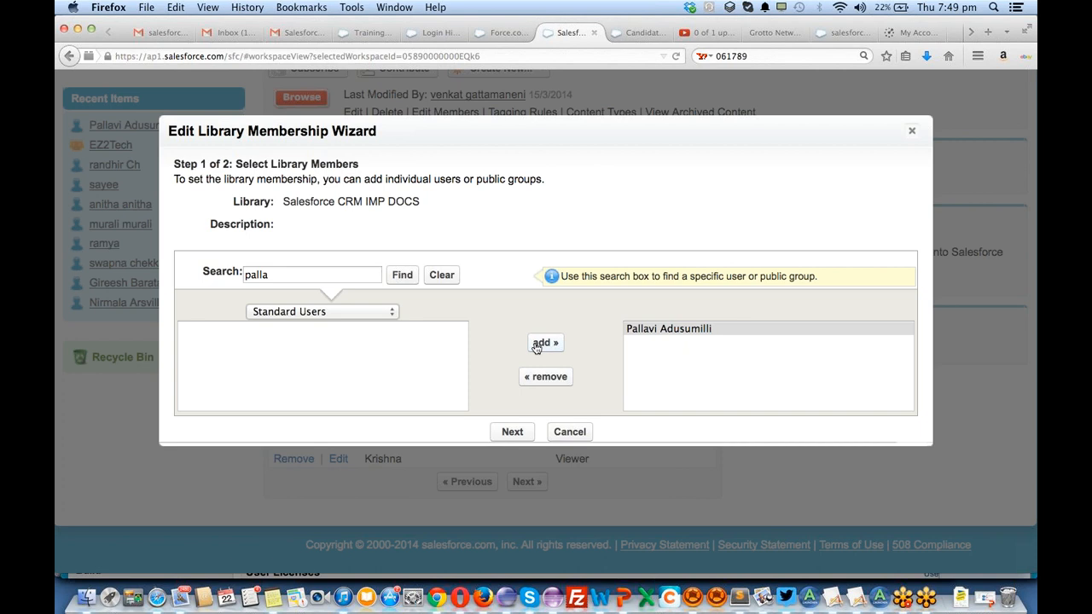
- Search for and add a second user, then save both with Author permission
click(311, 272)
double_click(311, 272)
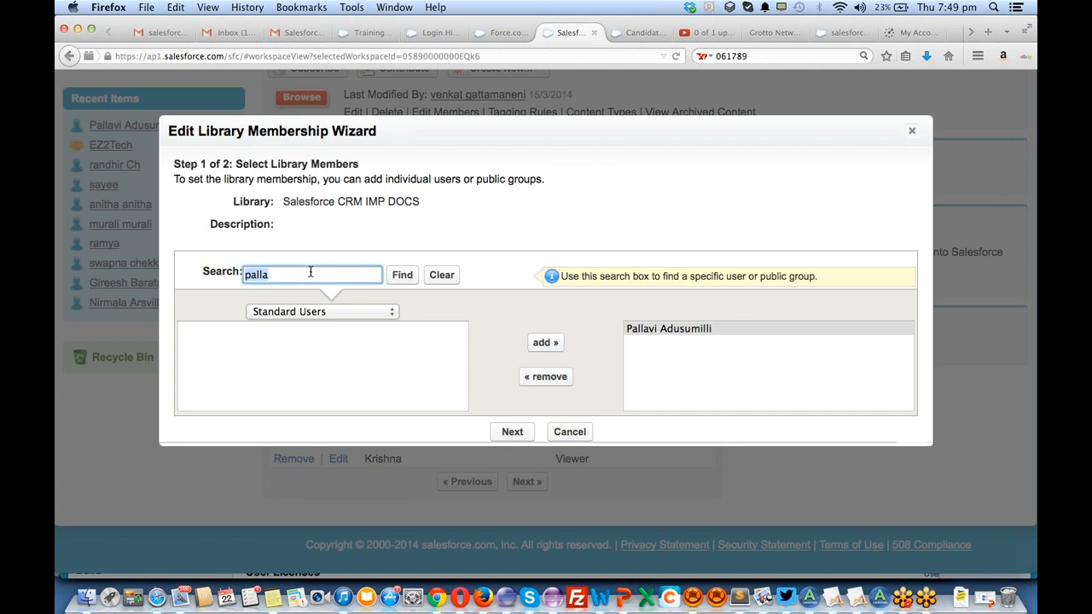
text(randh)
key(Return)
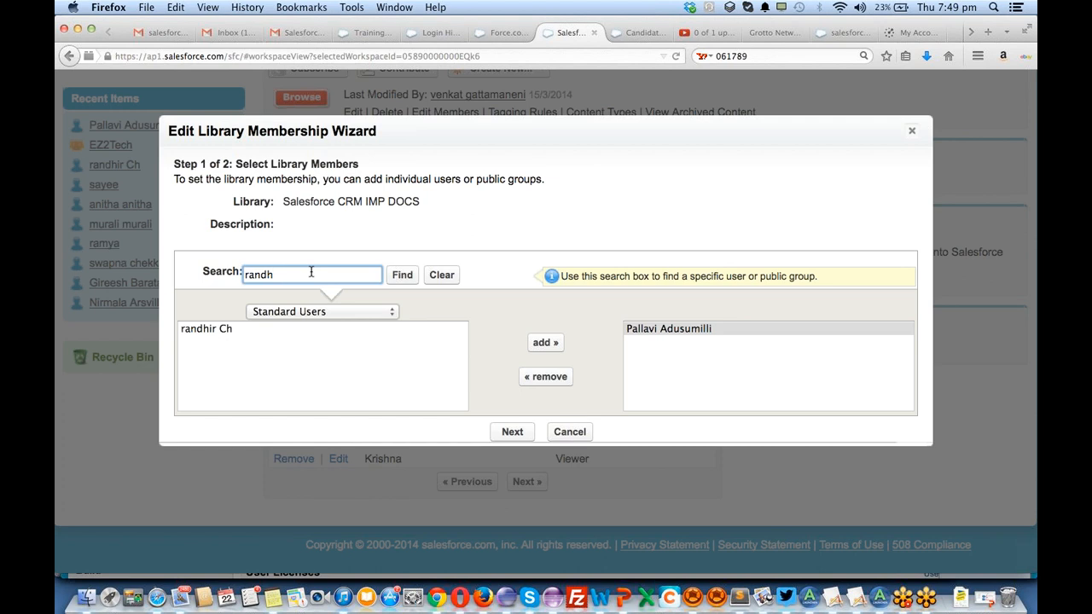
click(207, 331)
click(540, 343)
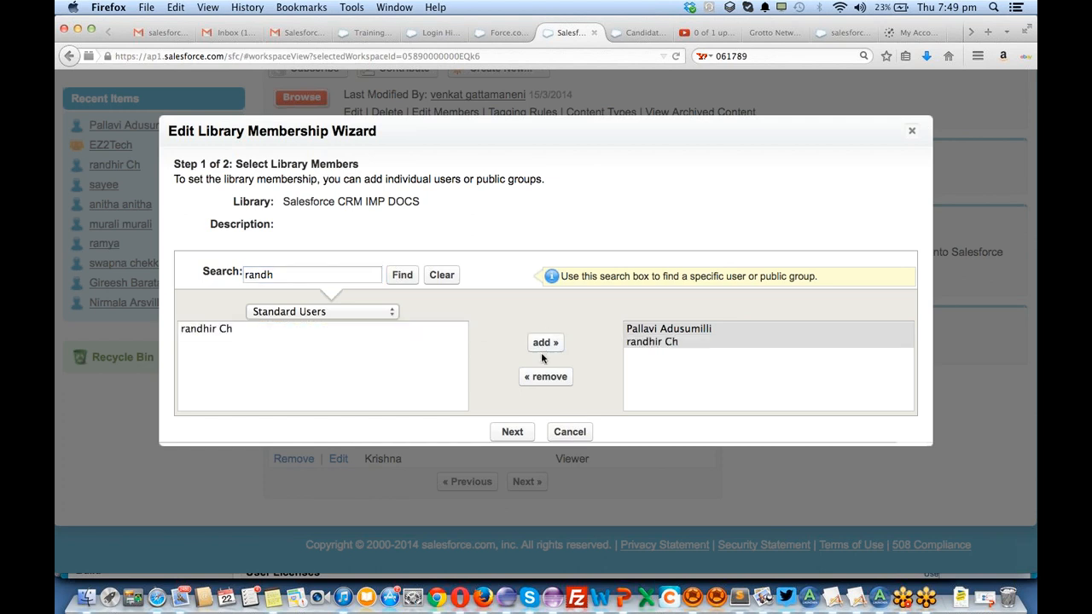
click(512, 431)
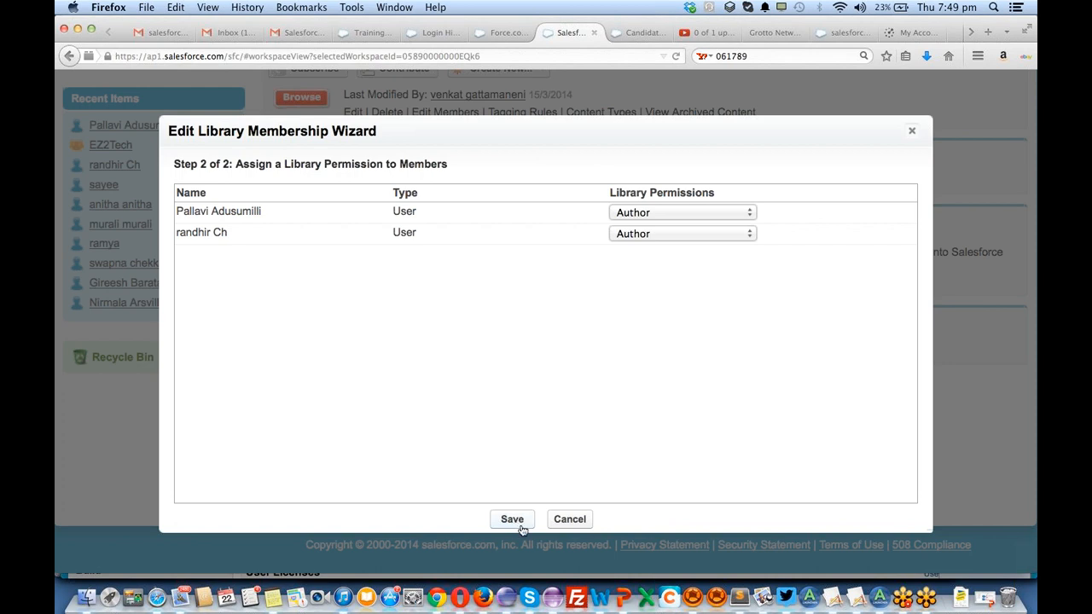
click(520, 521)
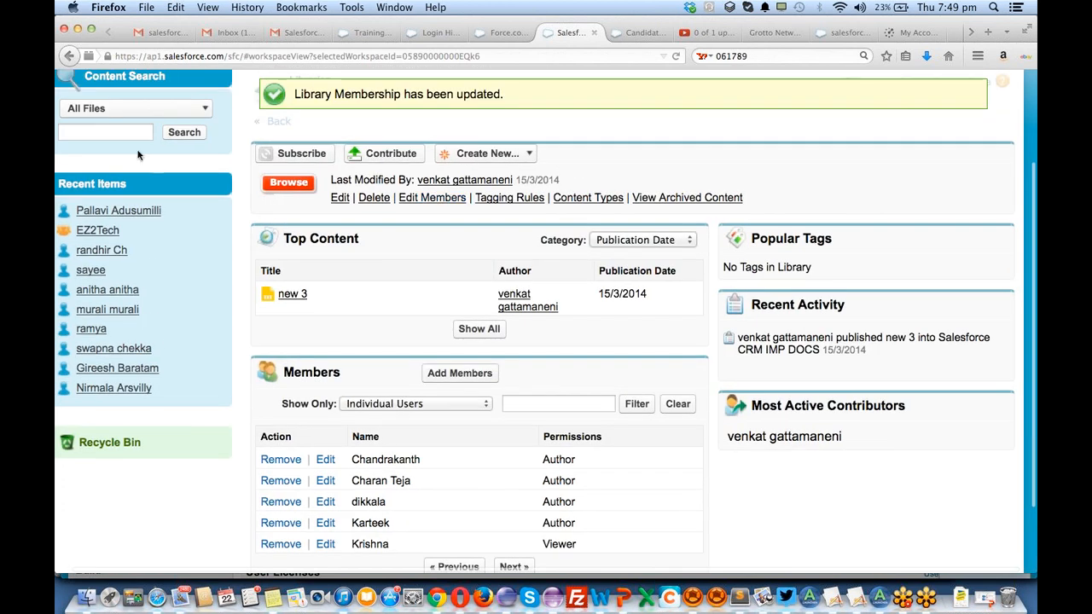
scroll(137, 155, up, 3)
- Expand Content Deliveries under Customize in Setup and open its Settings page
click(493, 34)
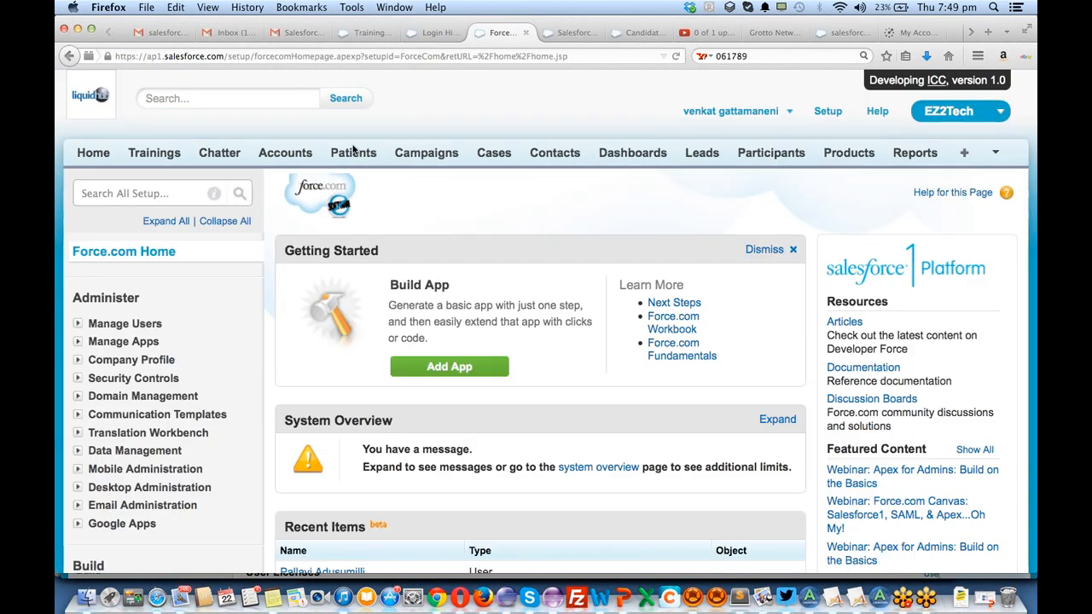
scroll(179, 348, down, 15)
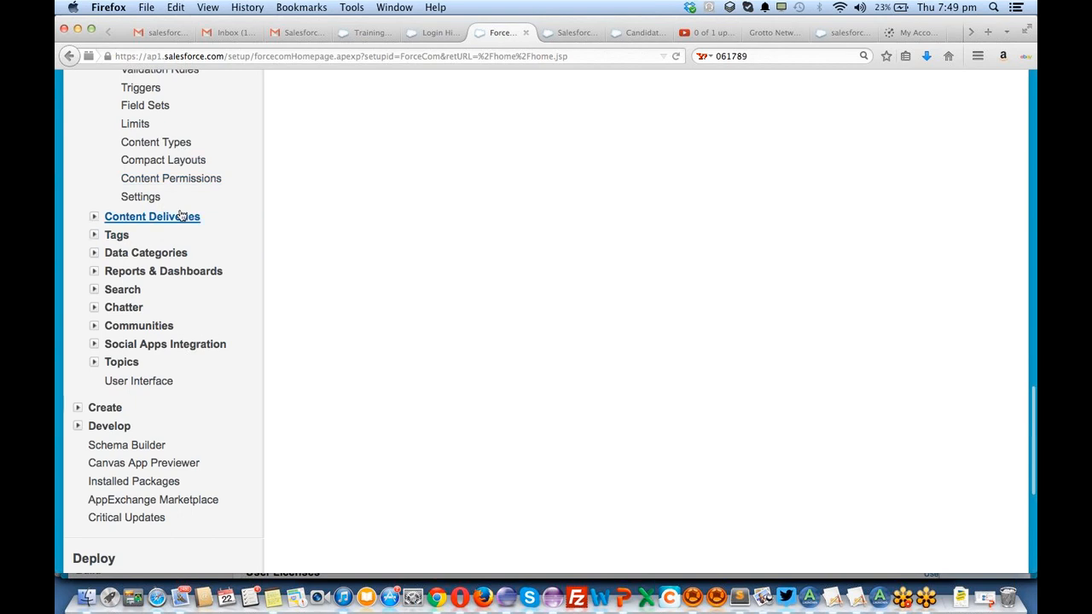
scroll(186, 219, up, 1)
scroll(188, 220, up, 1)
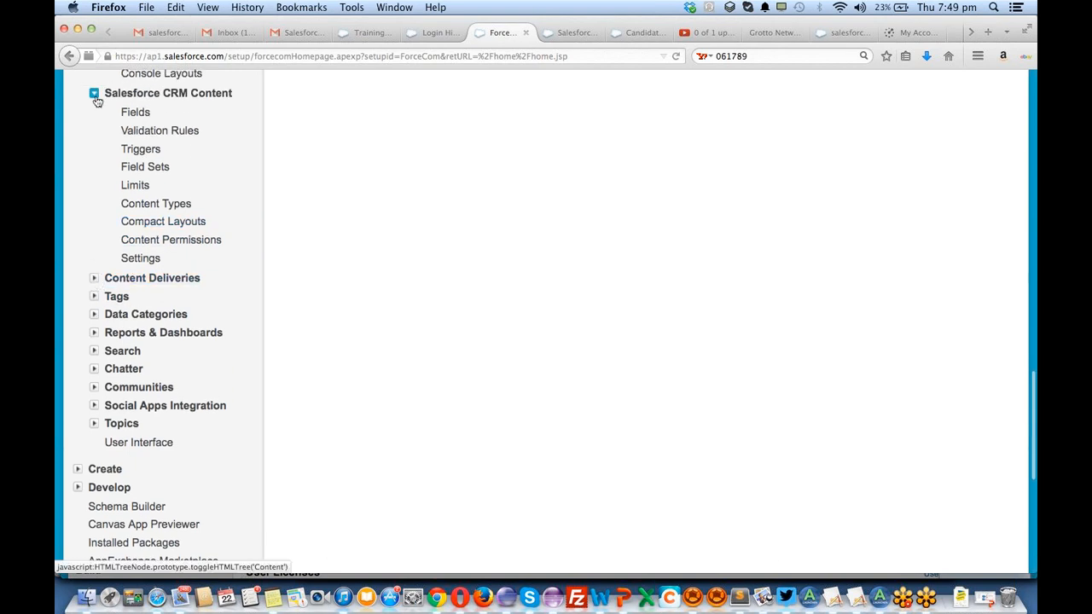
click(94, 279)
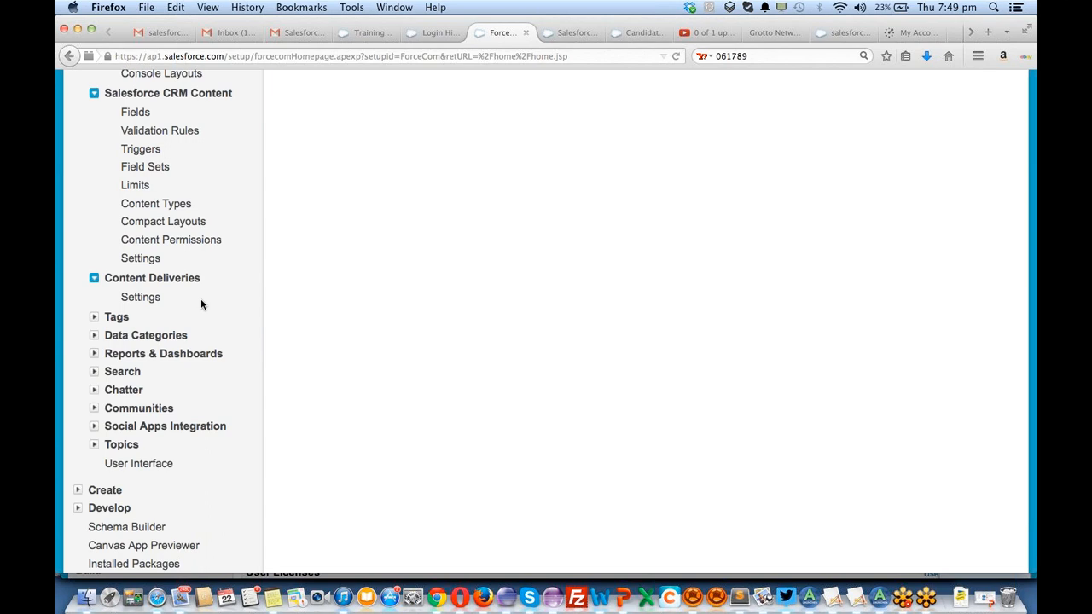
click(572, 32)
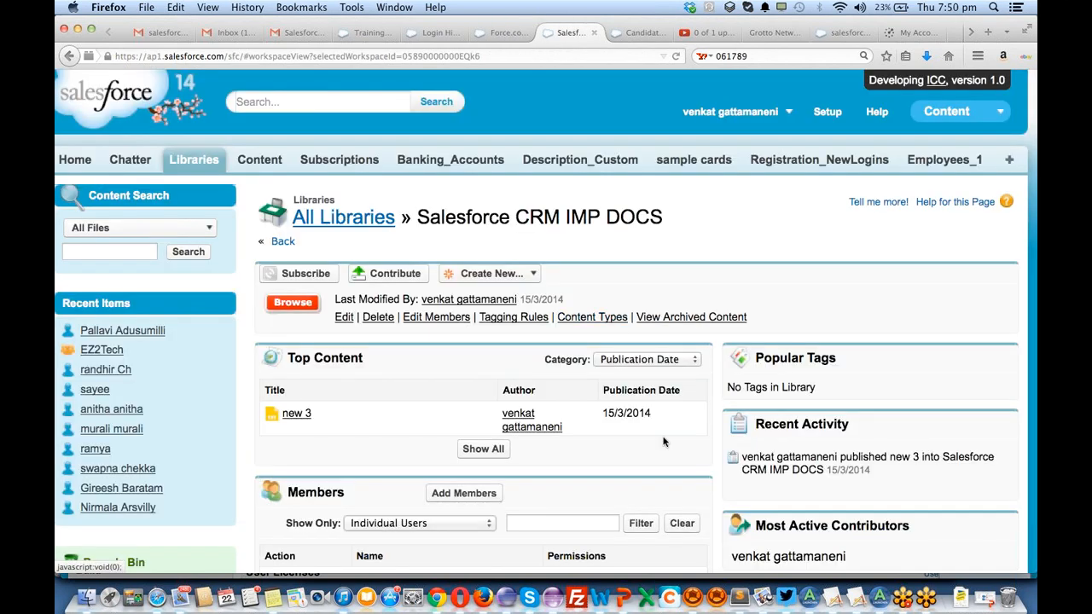
scroll(664, 441, down, 4)
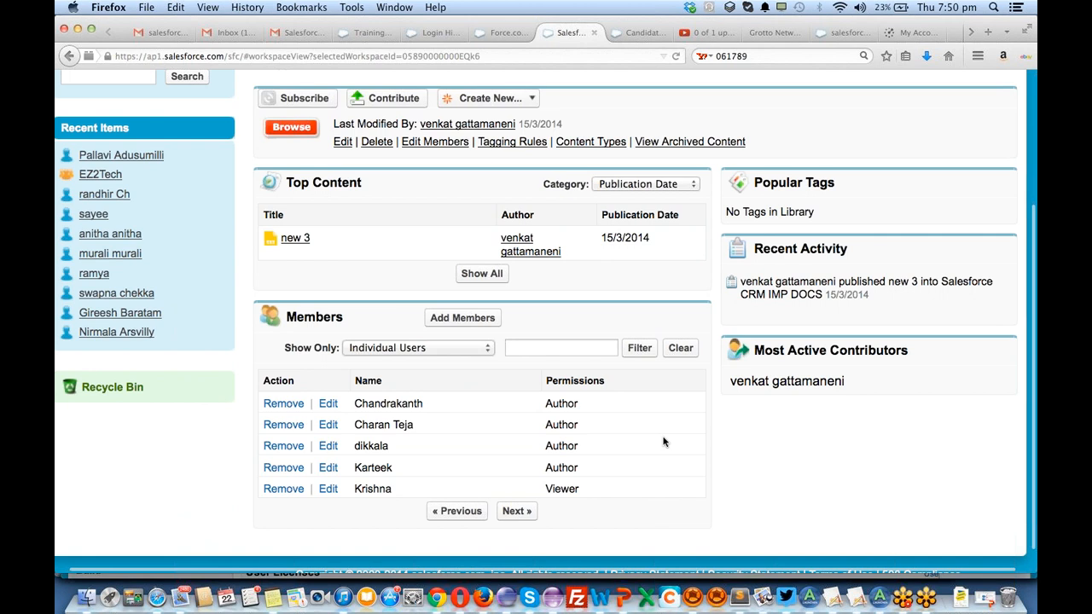
scroll(664, 441, up, 4)
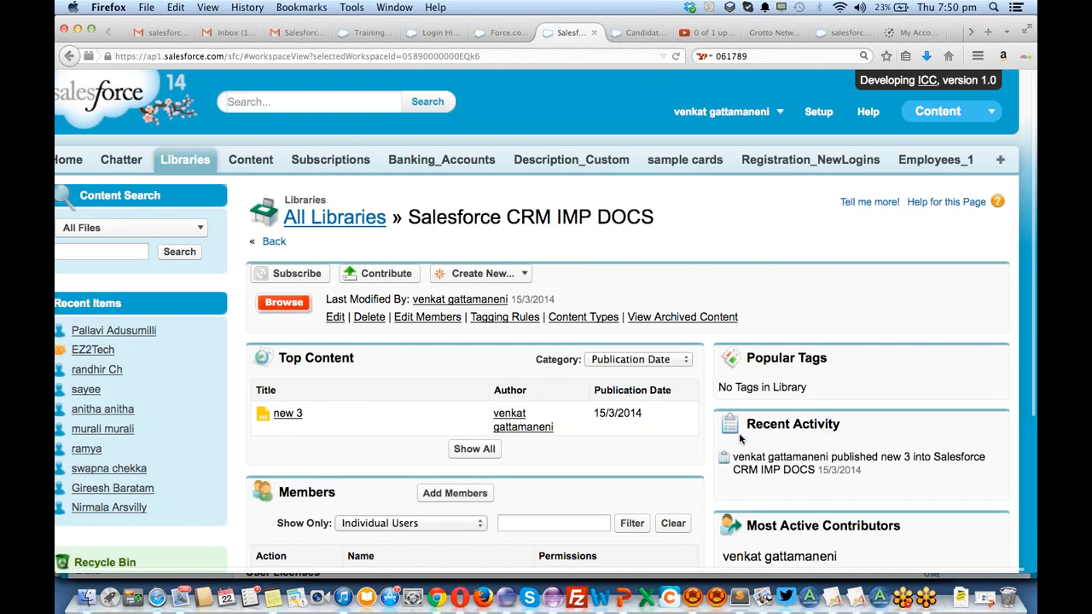
click(504, 35)
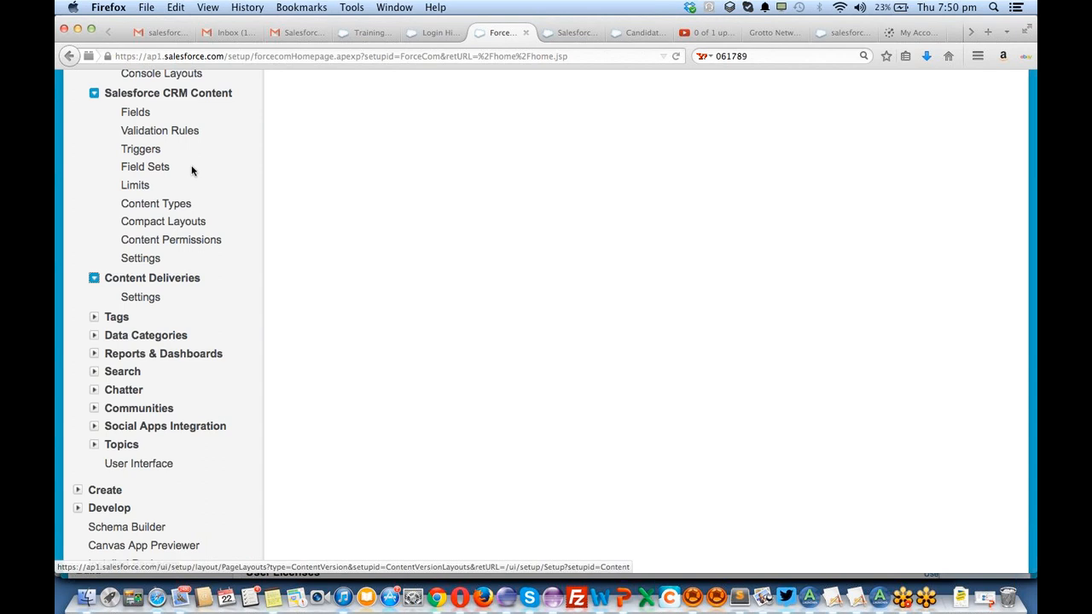
click(140, 303)
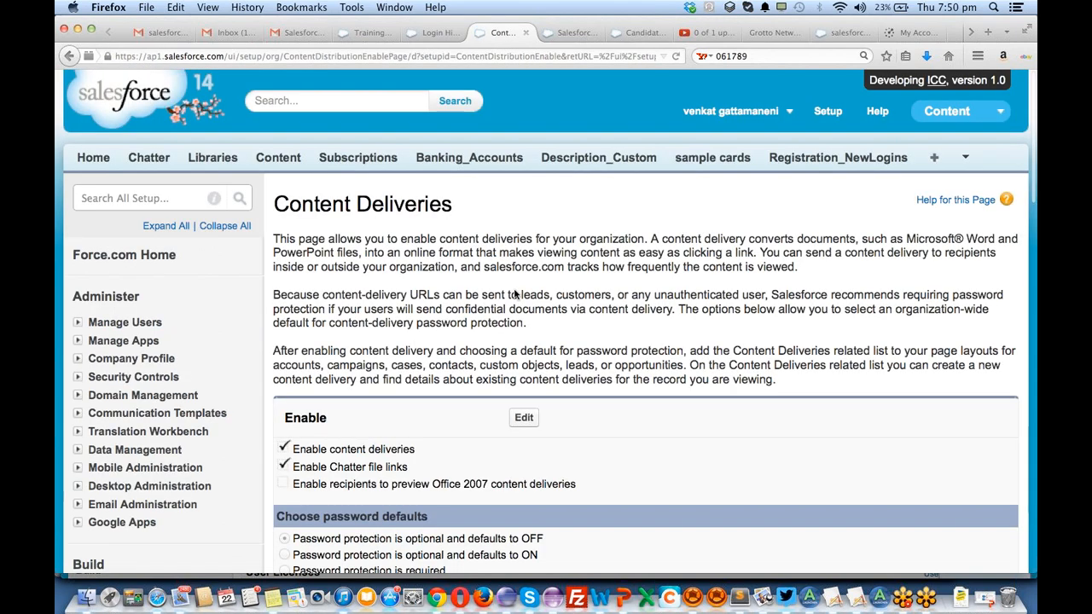
- Review the Content Deliveries settings, then expand Tags to show Tag Settings and Personal Tag Cleanup
scroll(515, 294, down, 5)
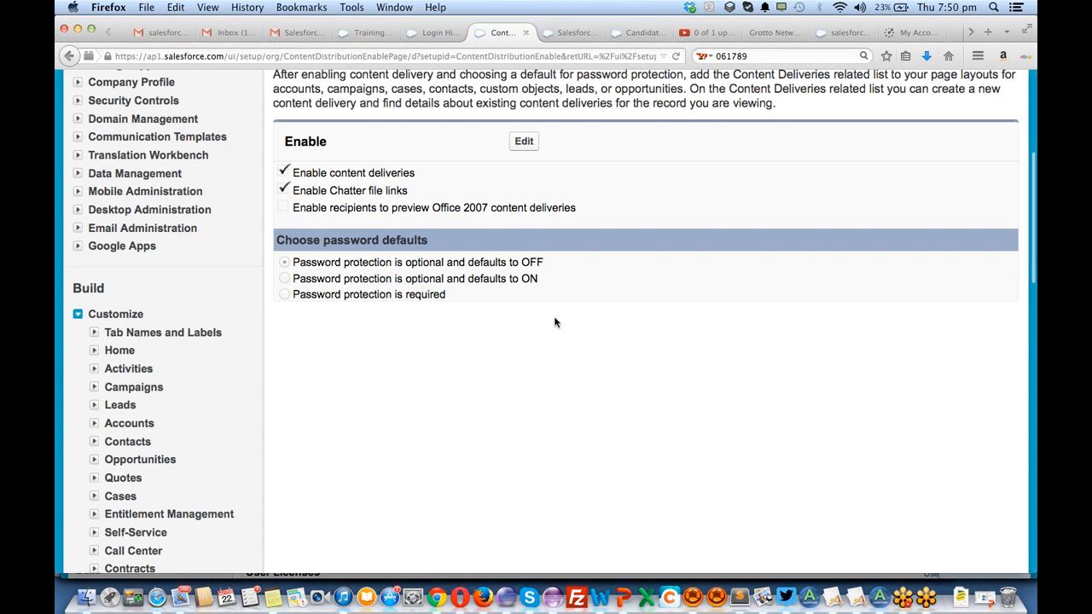
scroll(554, 321, up, 3)
scroll(555, 322, up, 3)
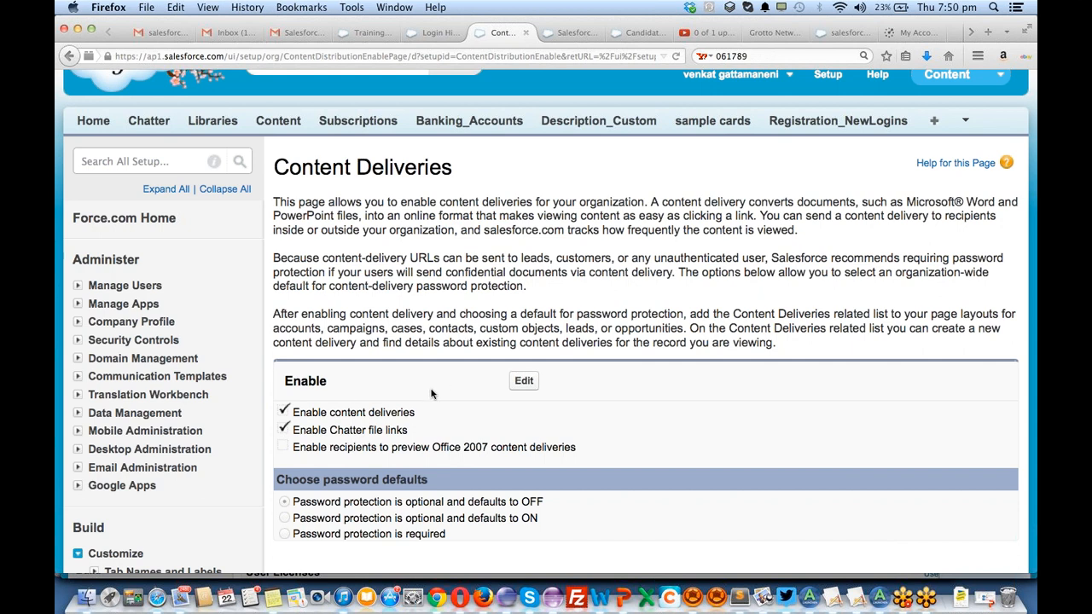
scroll(432, 393, down, 2)
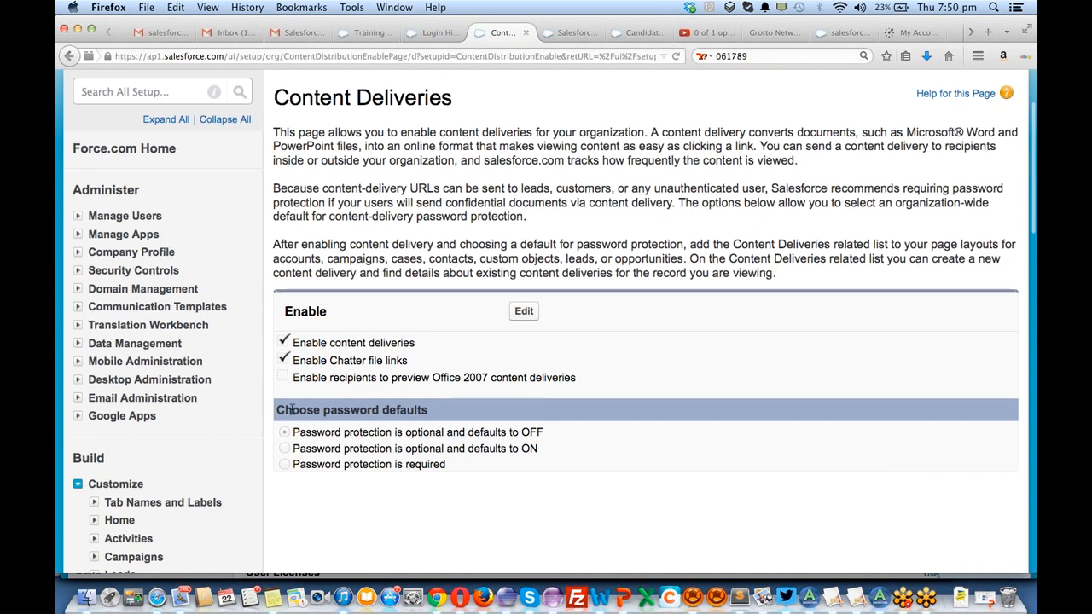
scroll(290, 410, down, 10)
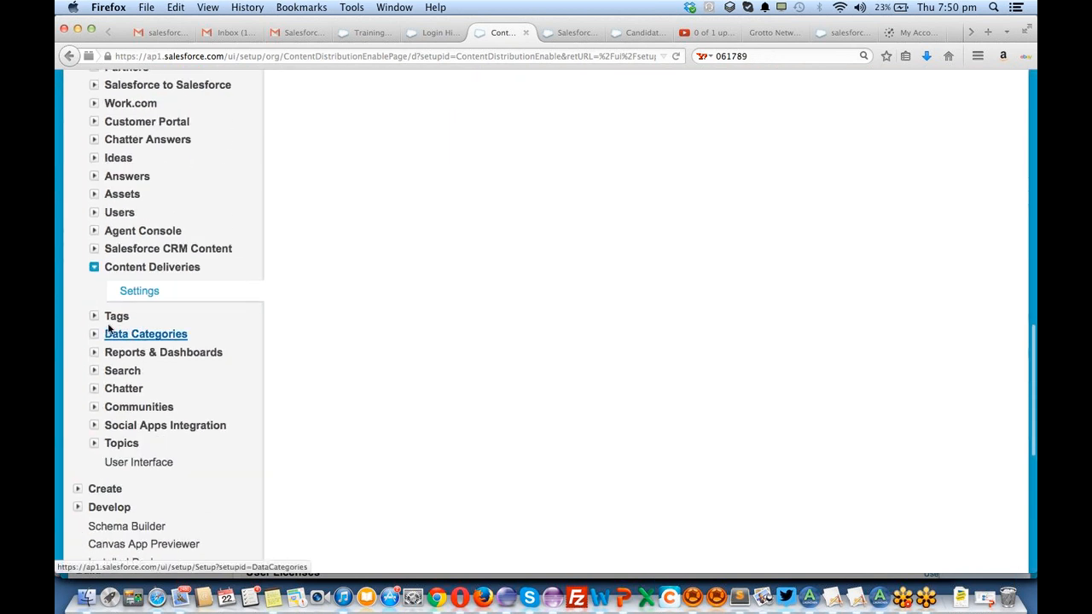
click(94, 315)
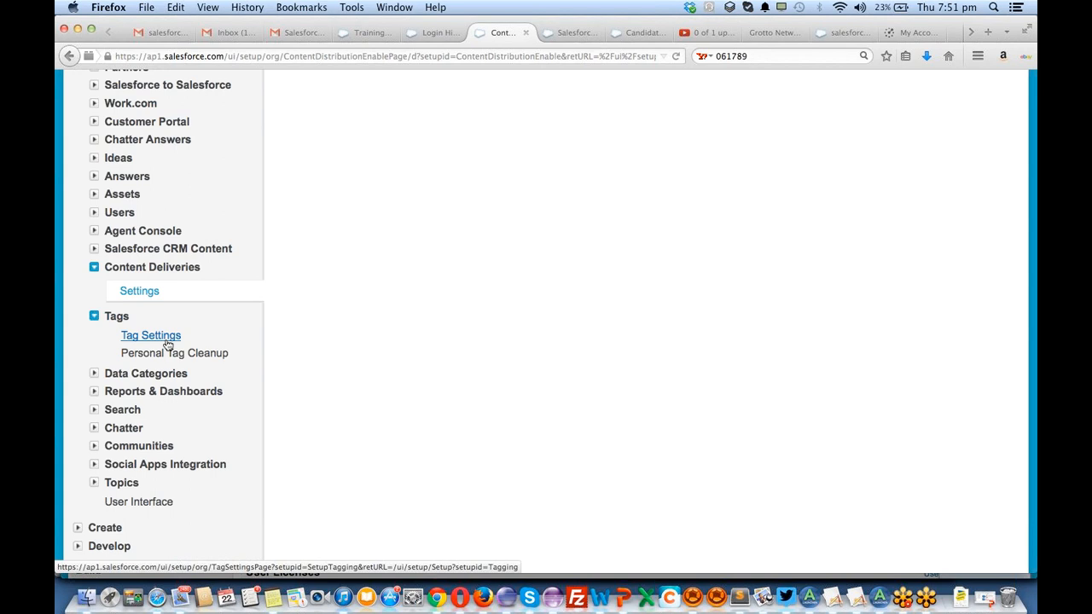
- Expand Data Categories to list Data Category Setup and Default Data Category Visibility
scroll(168, 344, up, 4)
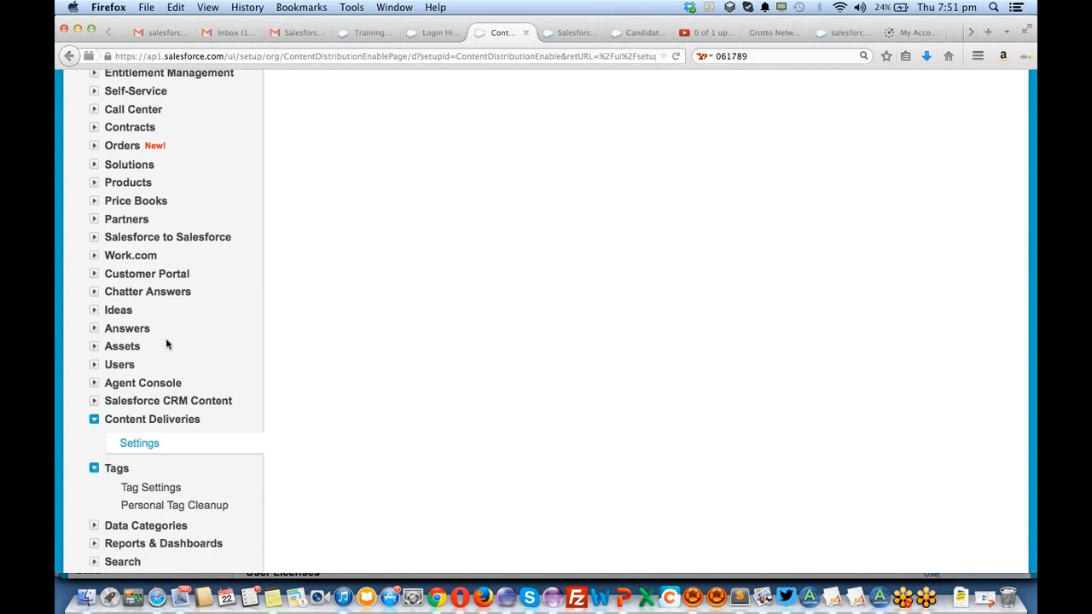
scroll(166, 343, down, 5)
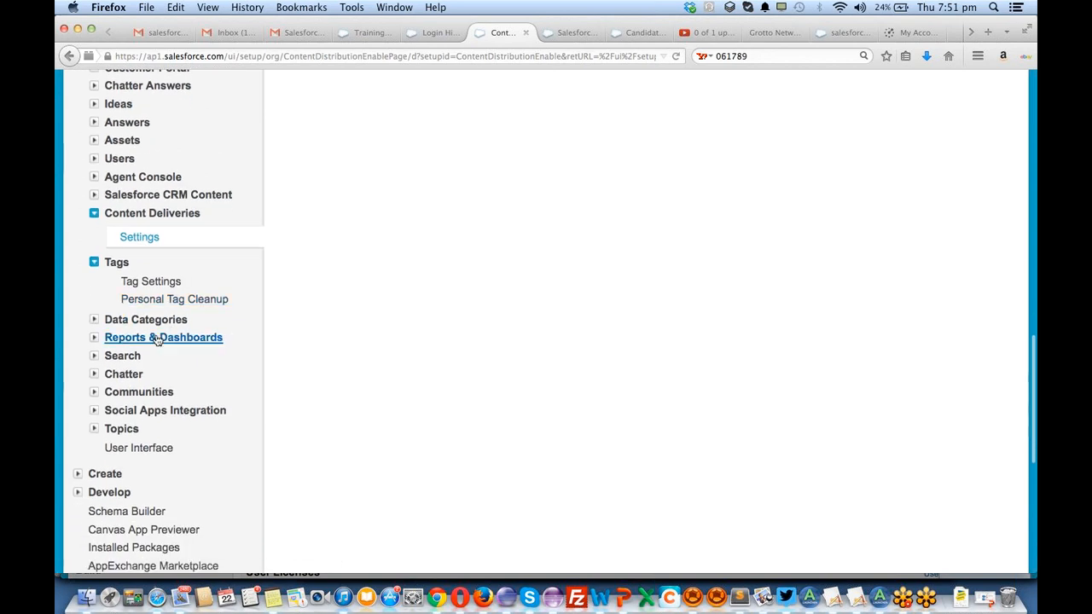
click(95, 320)
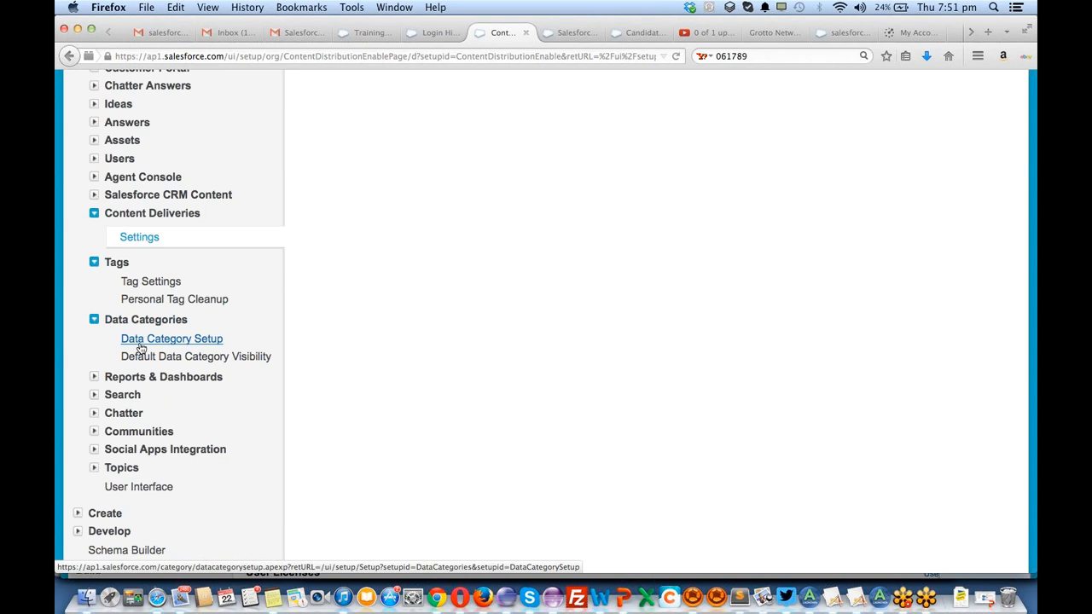
- Expand Reports & Dashboards and open its User Interface settings page
click(95, 378)
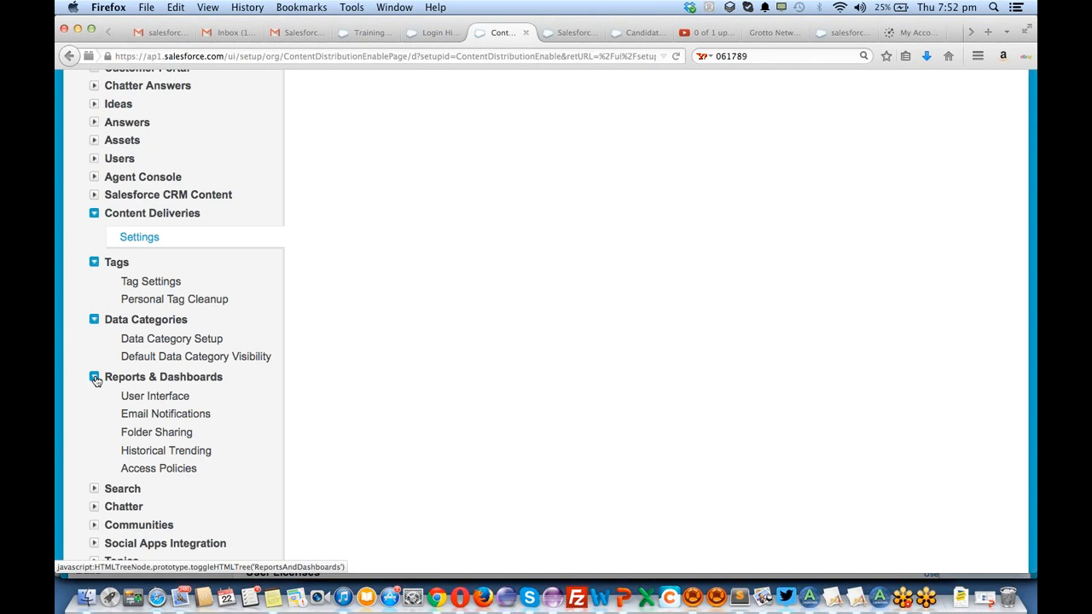
click(178, 397)
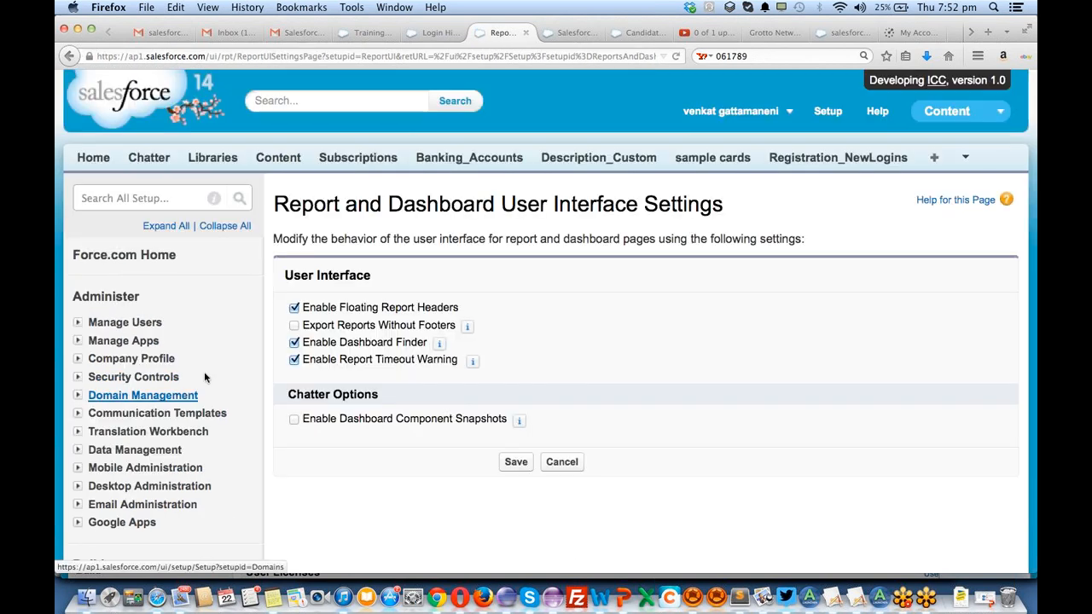
- Enable Dashboard Component Snapshots and Export Reports Without Footers, then save the settings
click(292, 421)
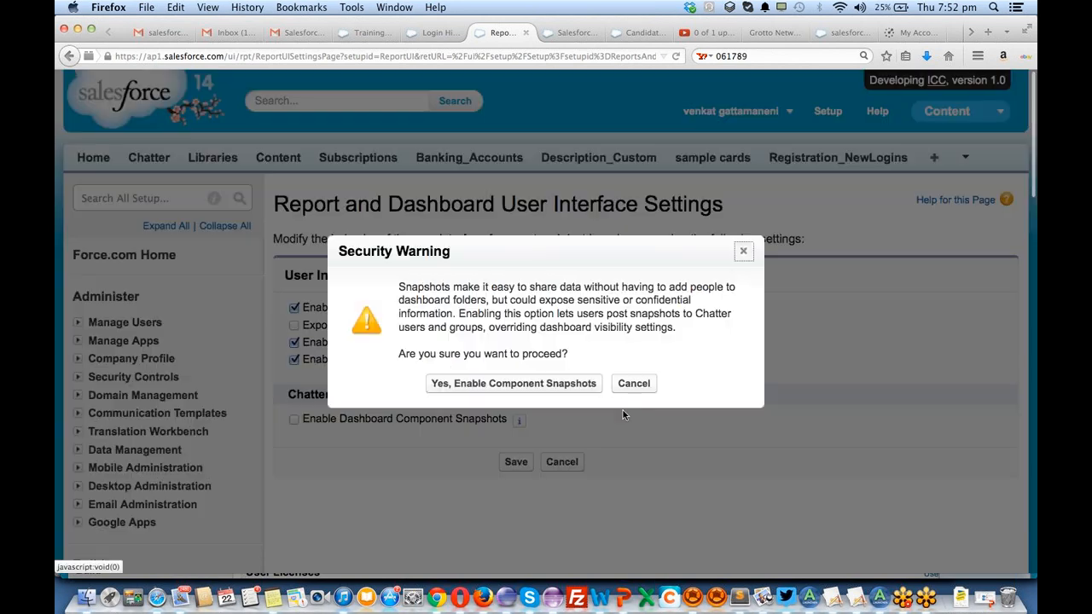
click(555, 383)
click(294, 325)
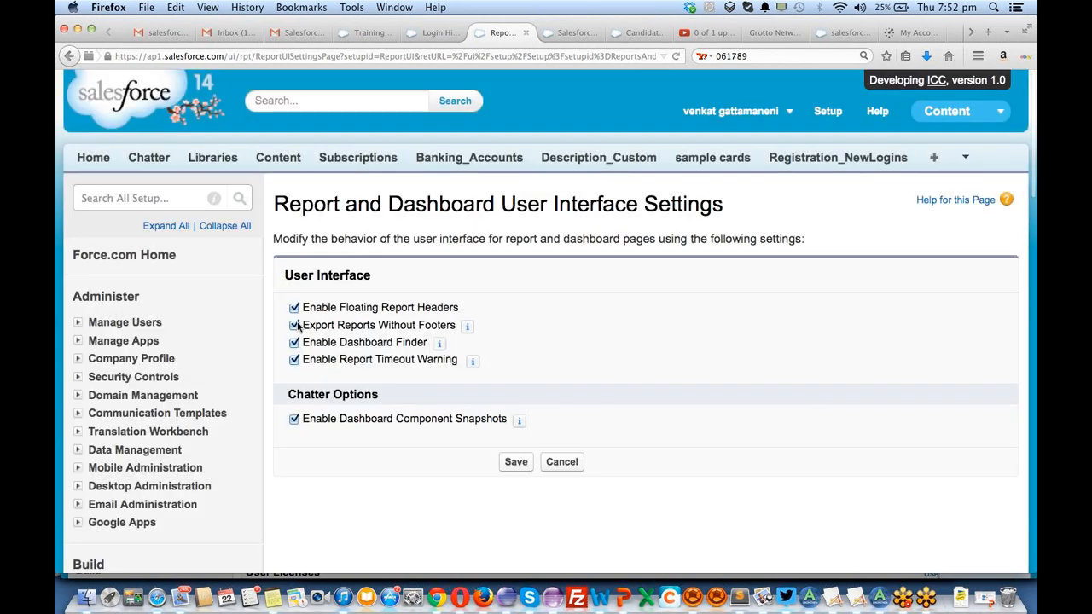
click(510, 462)
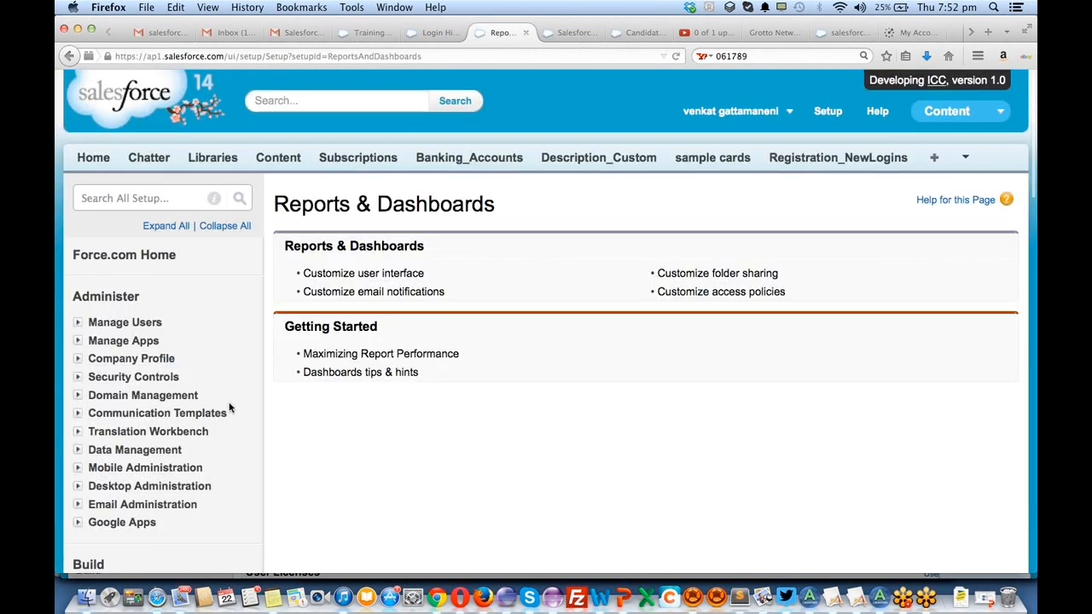
scroll(230, 408, down, 3)
scroll(230, 408, down, 10)
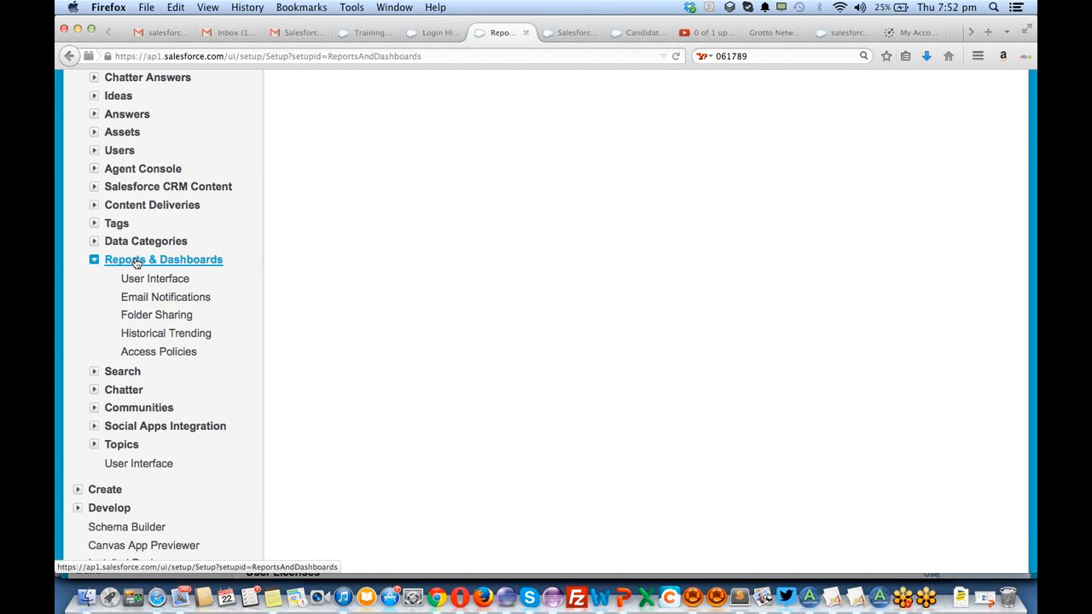
- Expand Search in the Setup sidebar and open Search Settings
scroll(135, 262, down, 3)
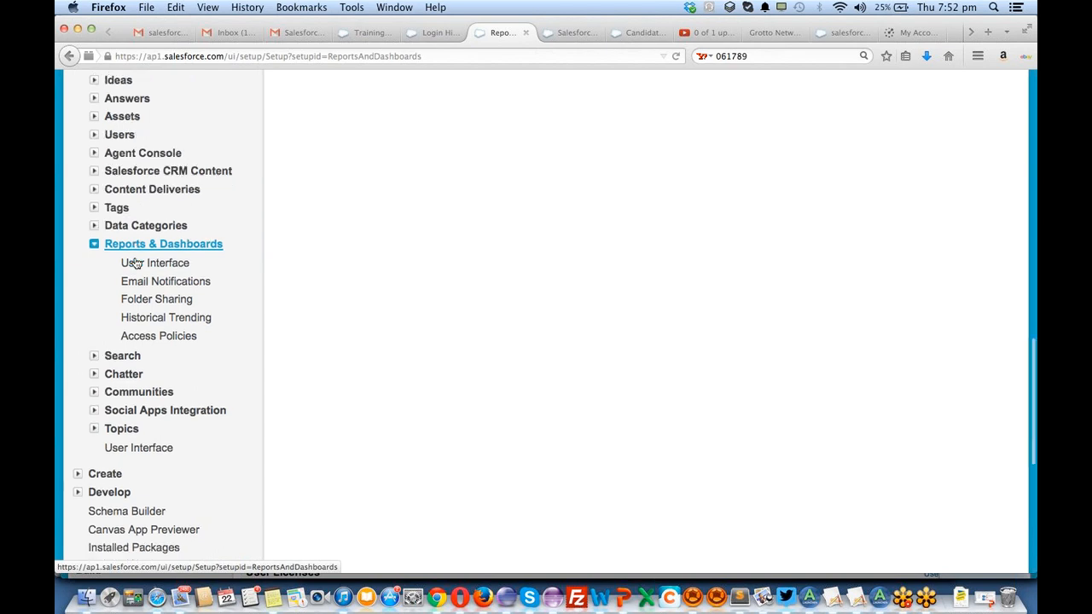
click(94, 272)
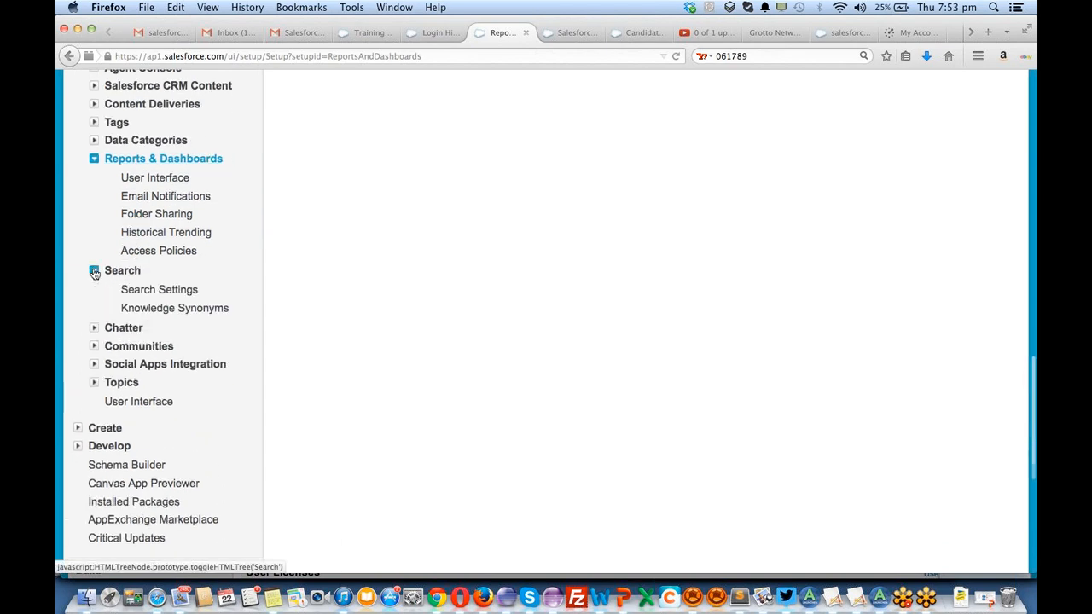
click(149, 291)
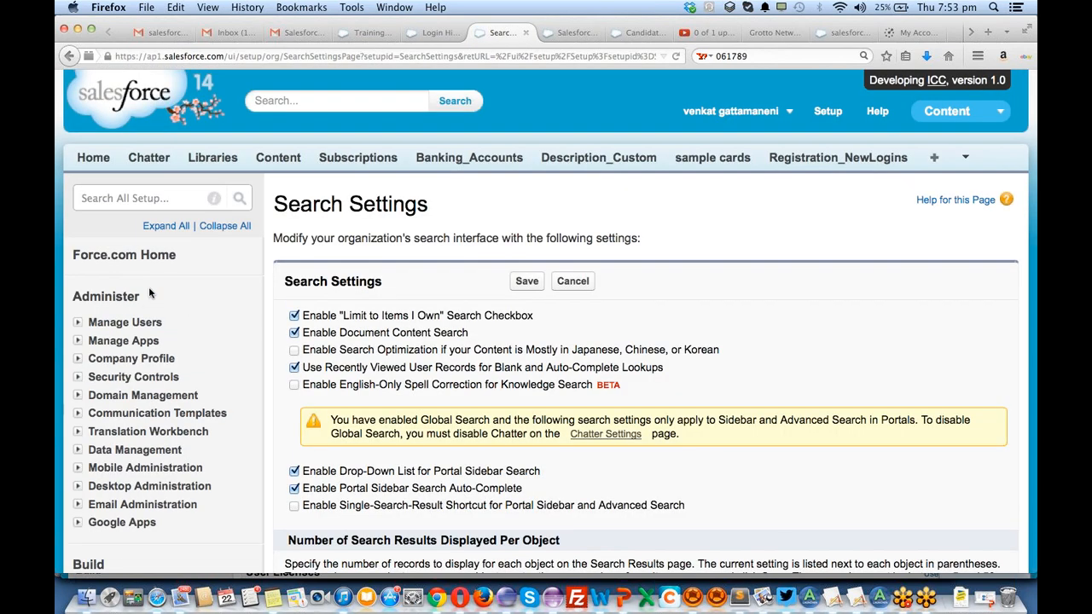
scroll(149, 293, down, 8)
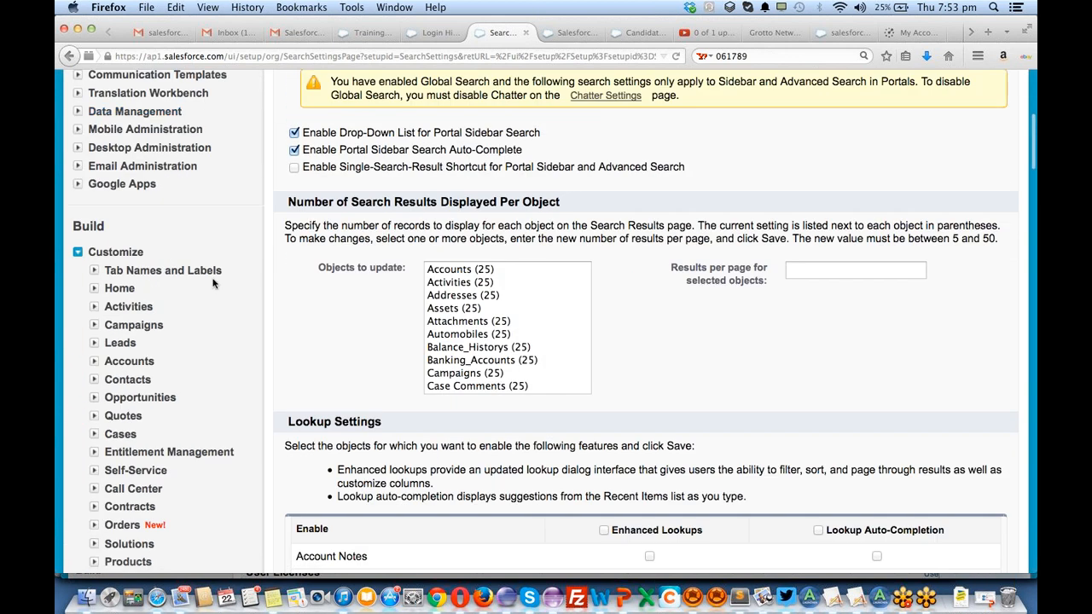
- Enter 40 results per page, ending with Activities selected as the object to update
click(474, 272)
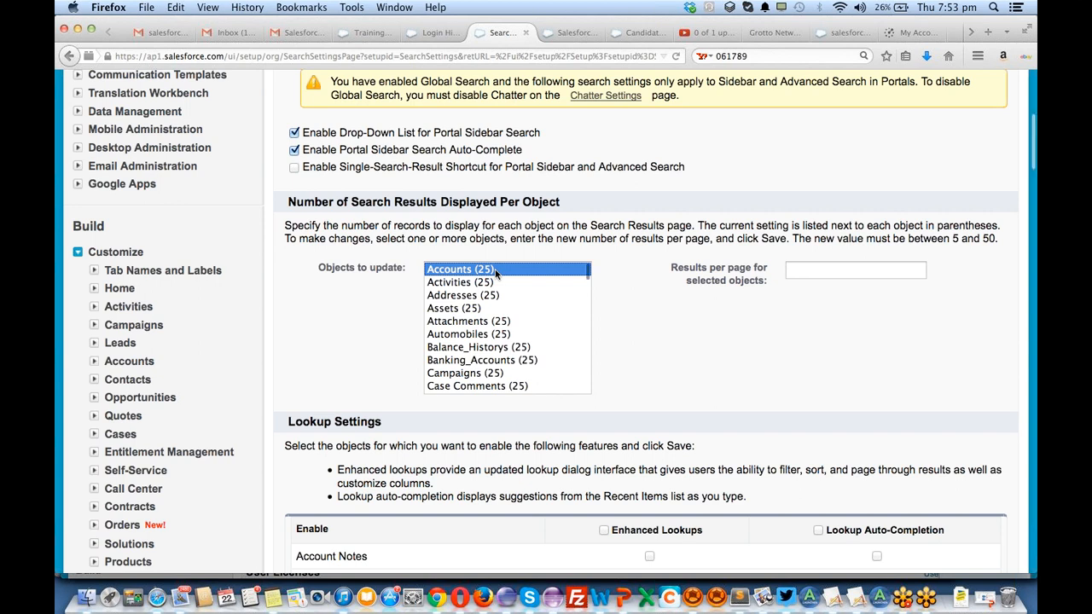
scroll(496, 271, down, 2)
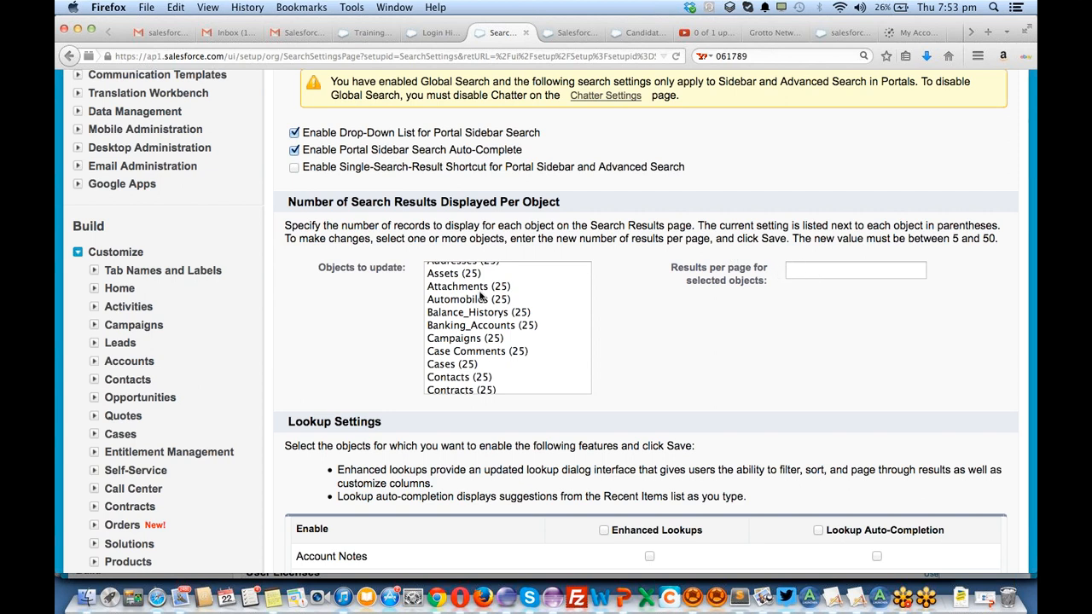
click(478, 288)
scroll(478, 285, up, 2)
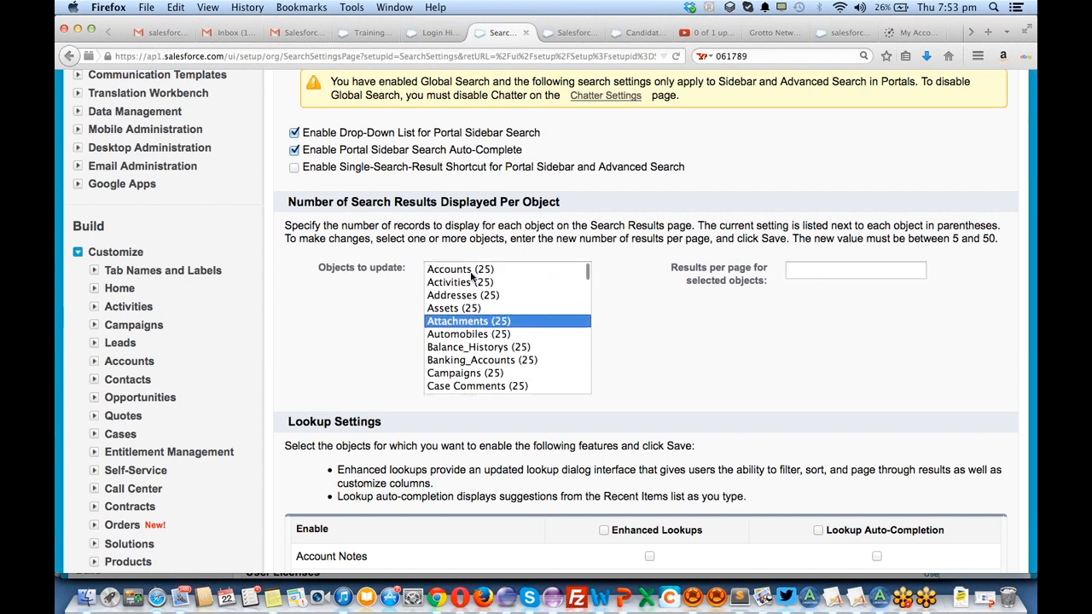
click(473, 270)
click(852, 273)
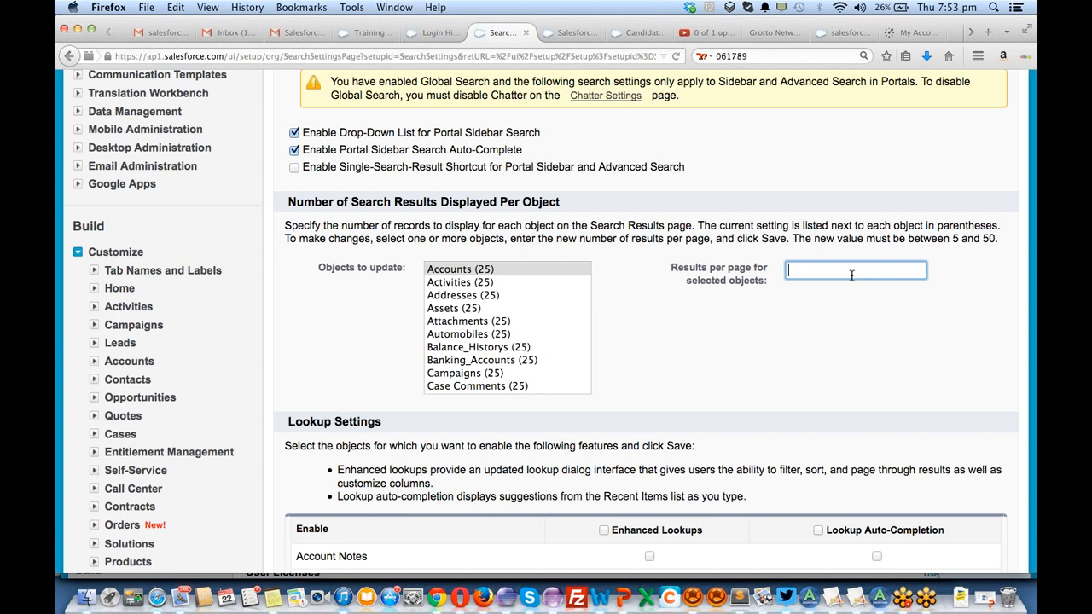
text(40)
click(541, 281)
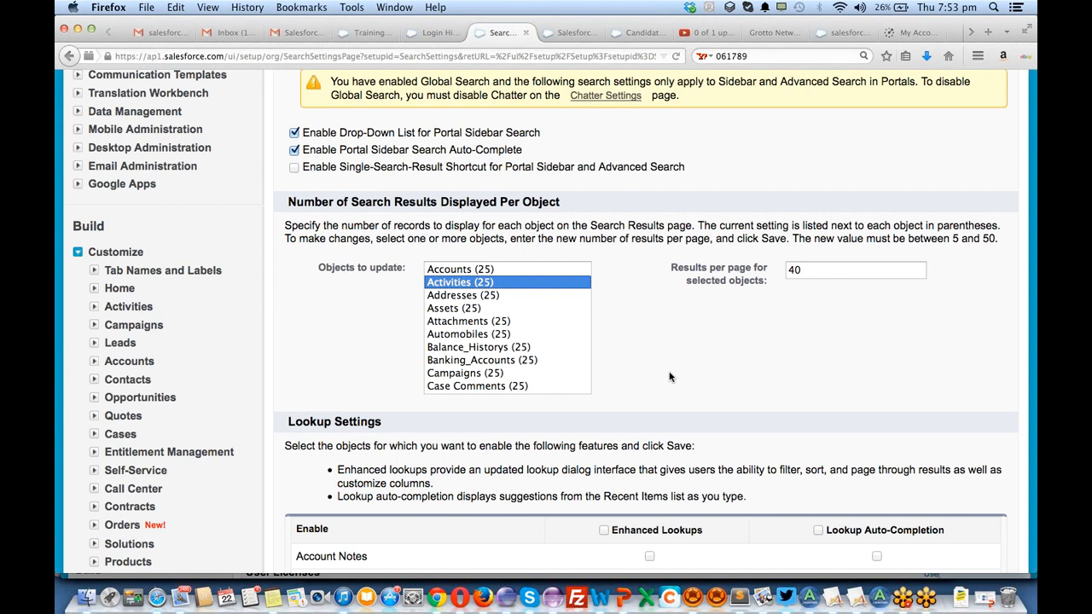
scroll(669, 376, down, 5)
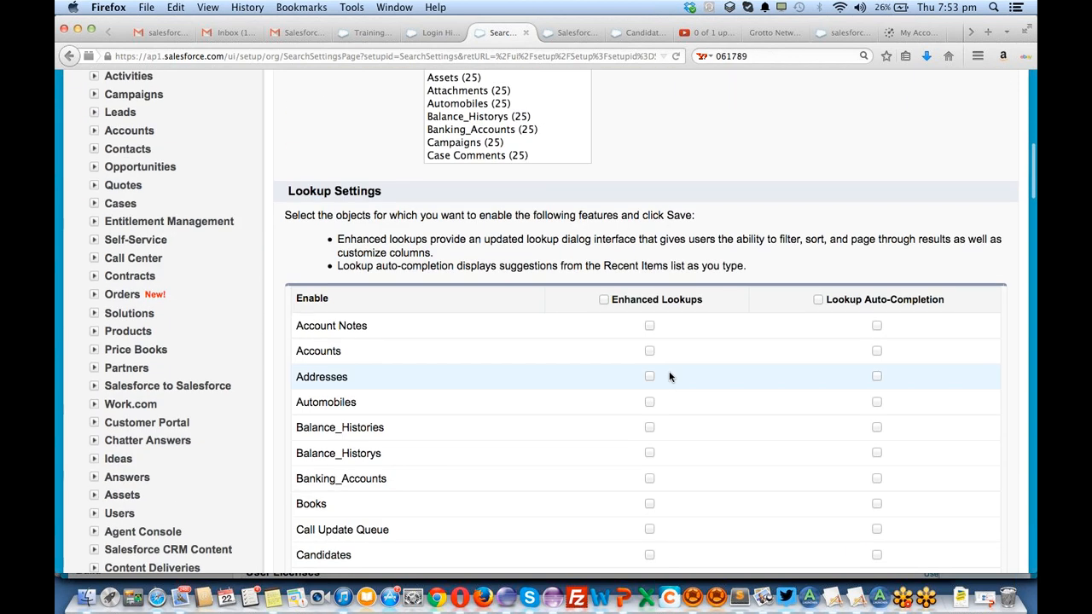
scroll(669, 376, down, 6)
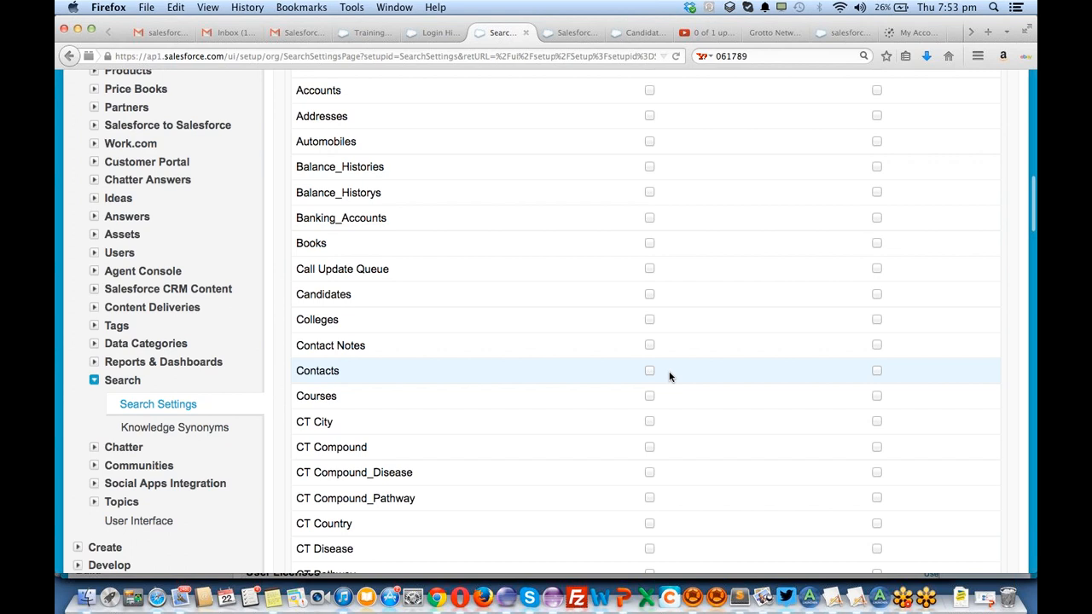
scroll(670, 376, down, 5)
scroll(671, 377, up, 15)
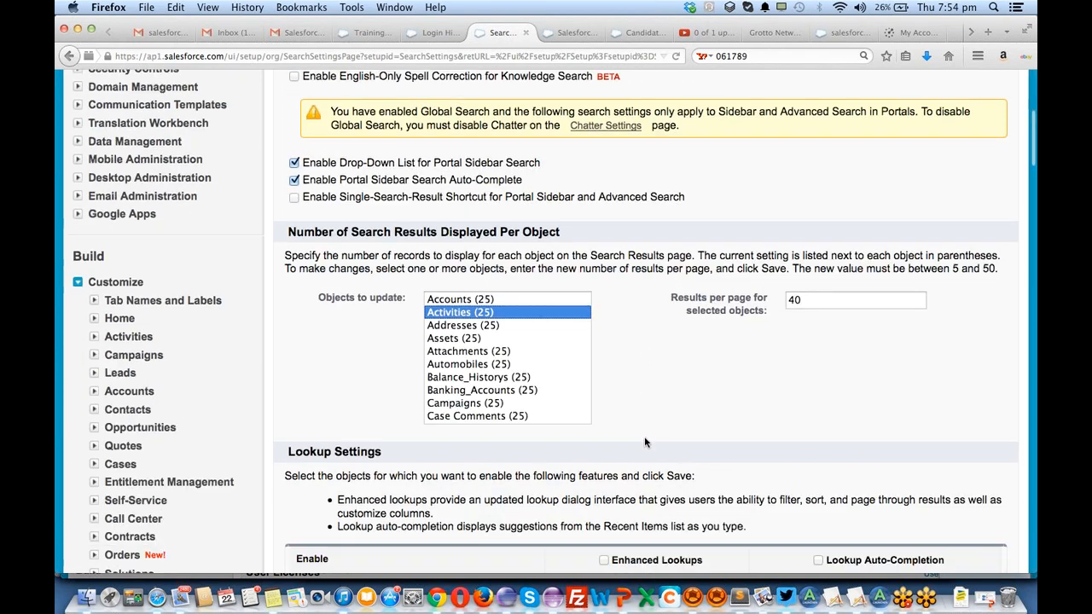
- Tick the Enhanced Lookups and Lookup Auto-Completion header checkboxes so all objects are enabled
scroll(644, 436, down, 7)
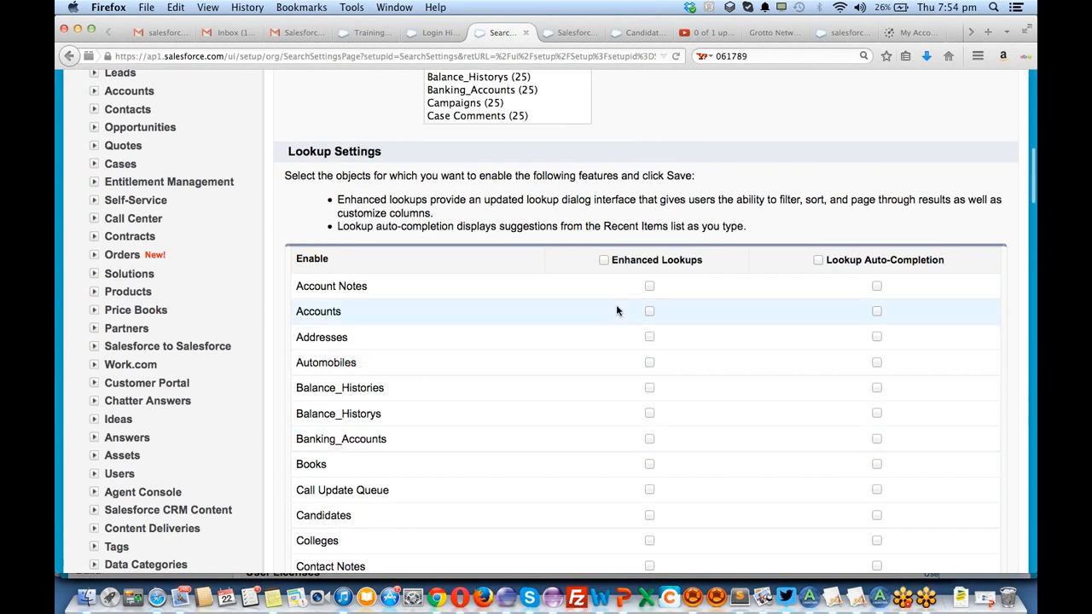
click(604, 260)
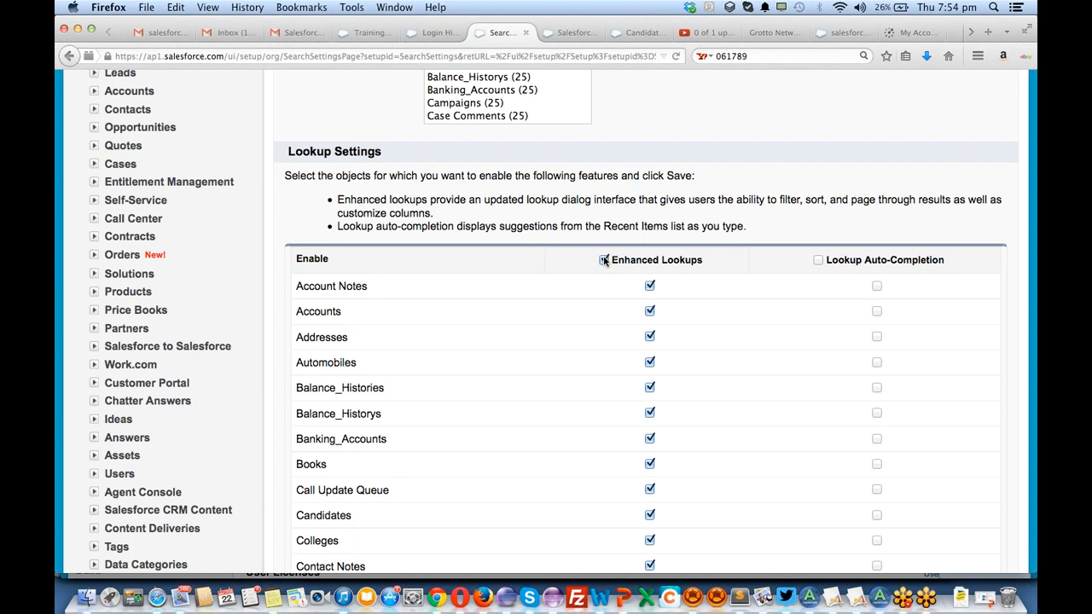
click(817, 260)
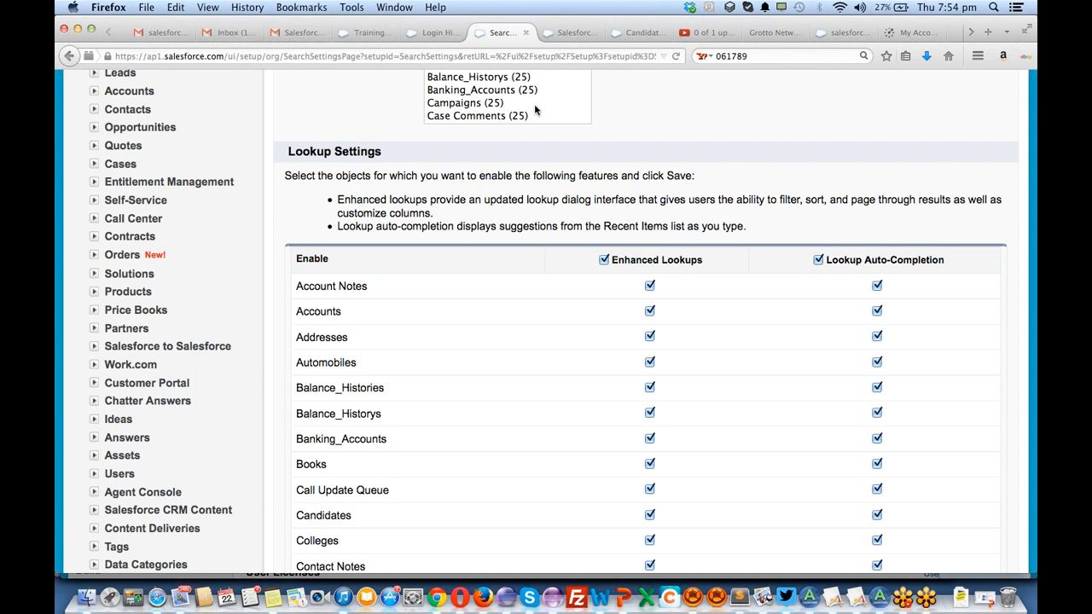
- Load google.co.in in the other browser tab
click(571, 33)
click(509, 53)
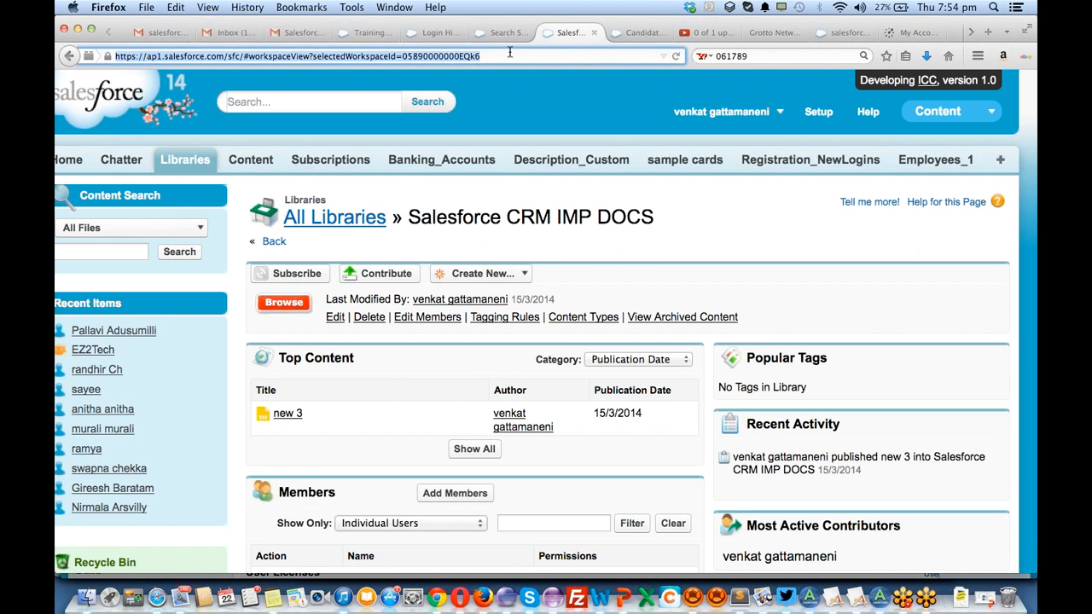
text(google.co.in/)
key(Return)
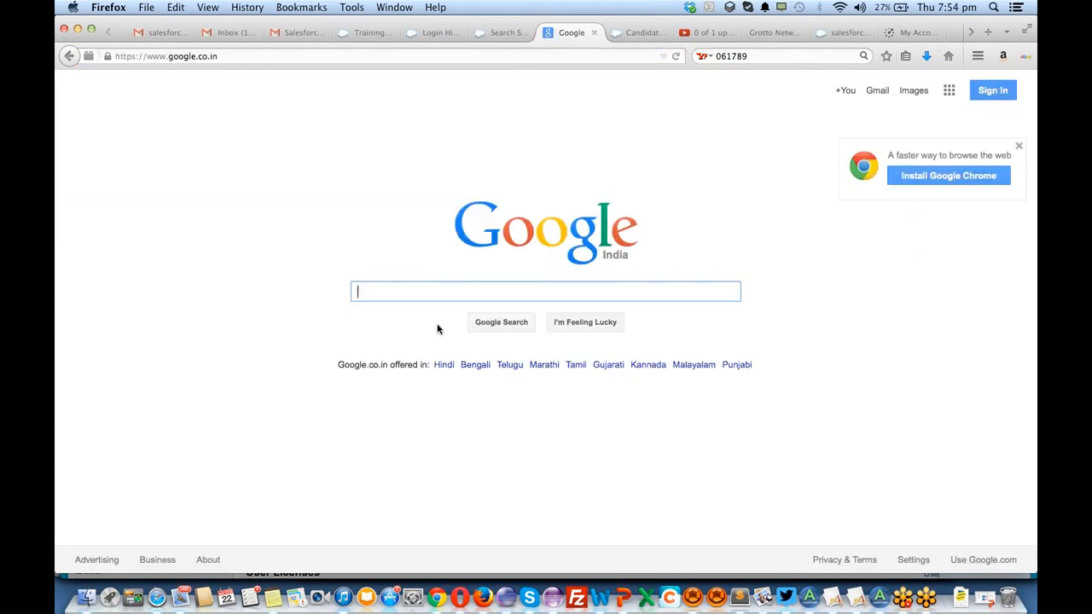
- Search Google for 'looking forward to hear from you', then go back to Salesforce Login History
text(lookin)
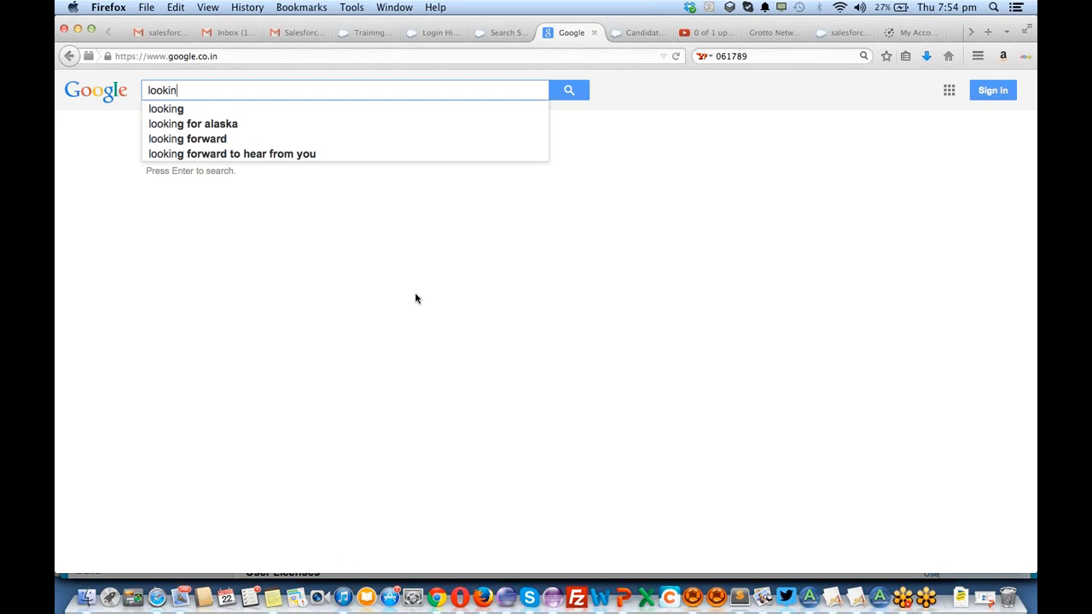
click(316, 154)
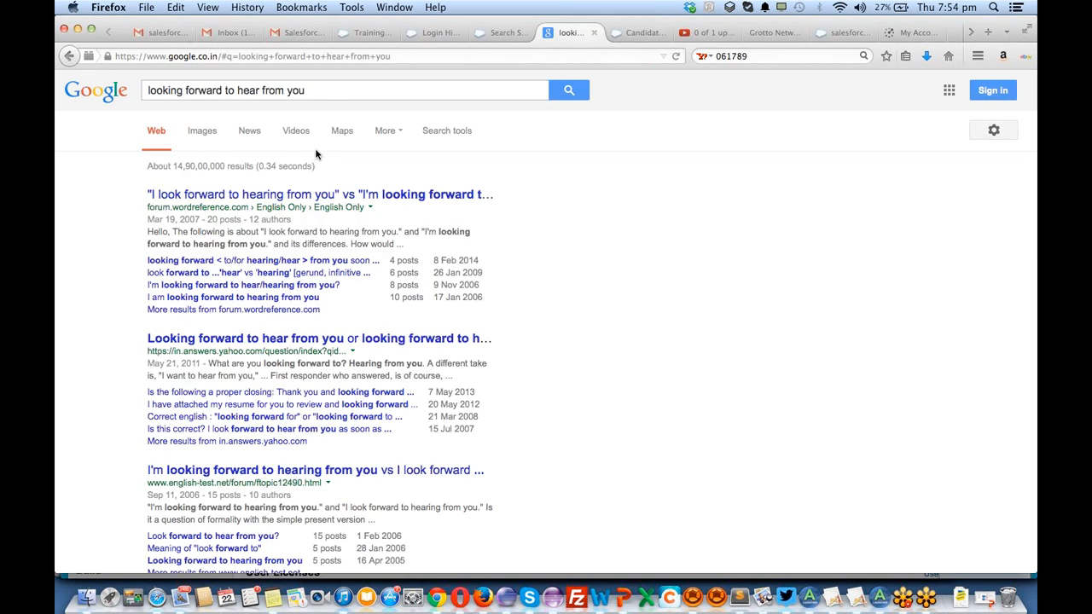
click(503, 33)
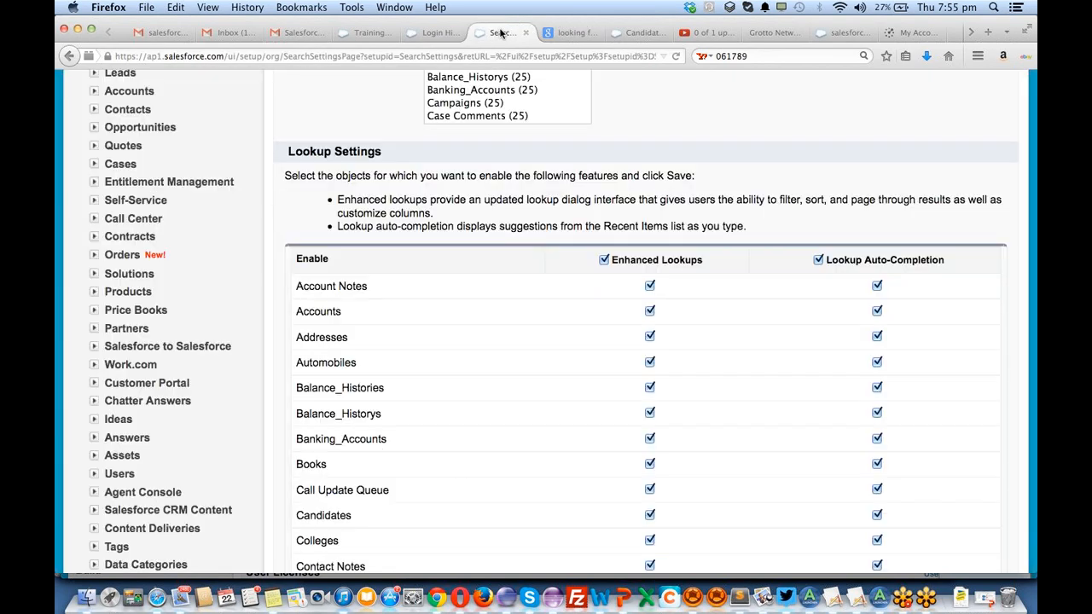
click(438, 33)
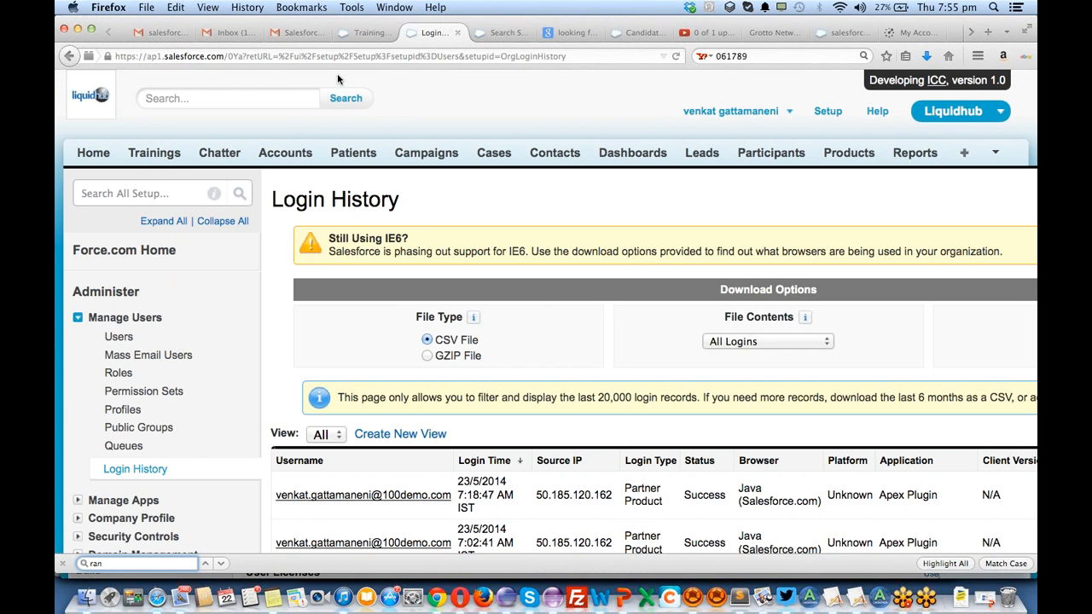
- Return to the Search Settings tab and open Customize > Search > Knowledge Synonyms
click(503, 34)
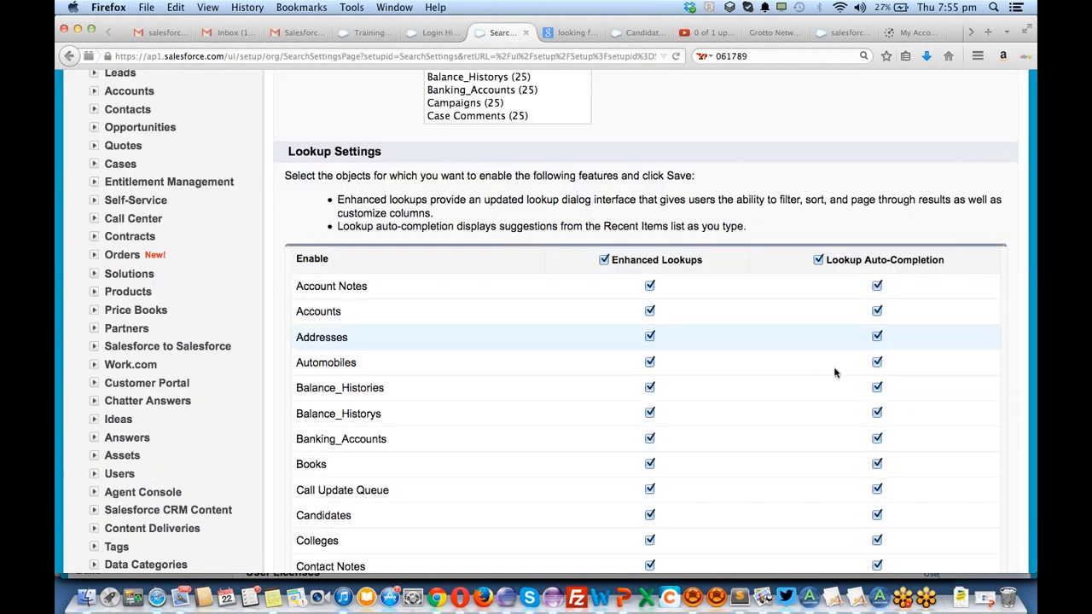
scroll(836, 372, down, 3)
scroll(835, 372, down, 15)
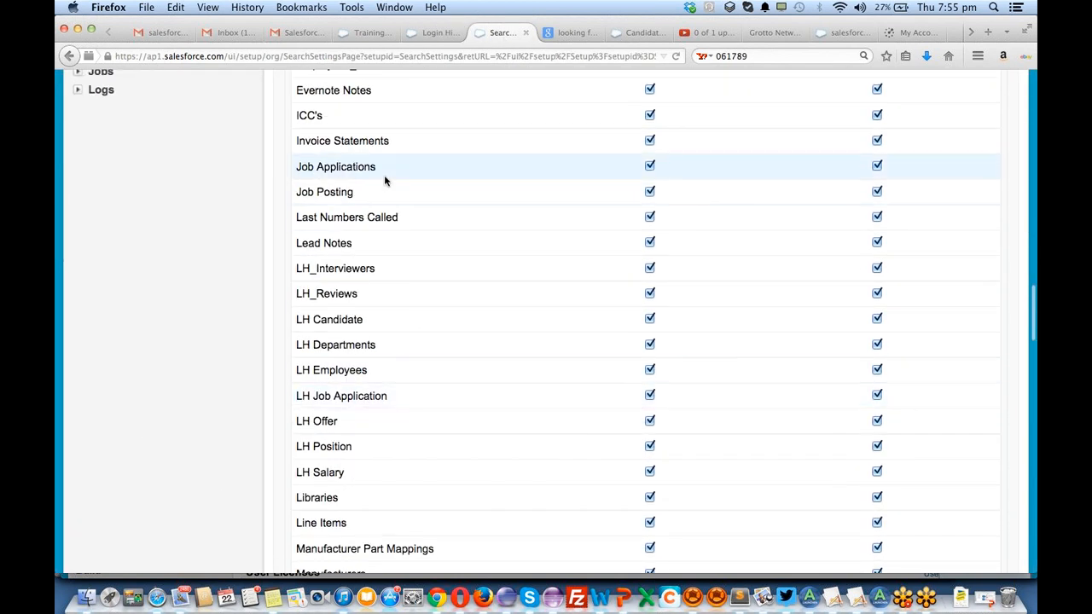
scroll(384, 178, up, 10)
scroll(383, 177, up, 6)
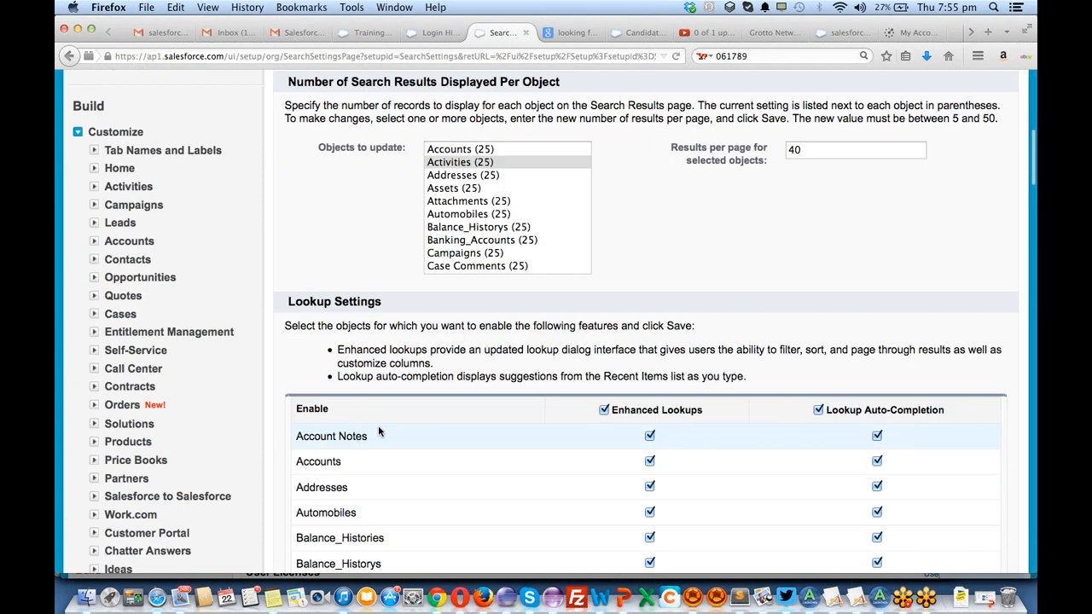
scroll(378, 425, down, 2)
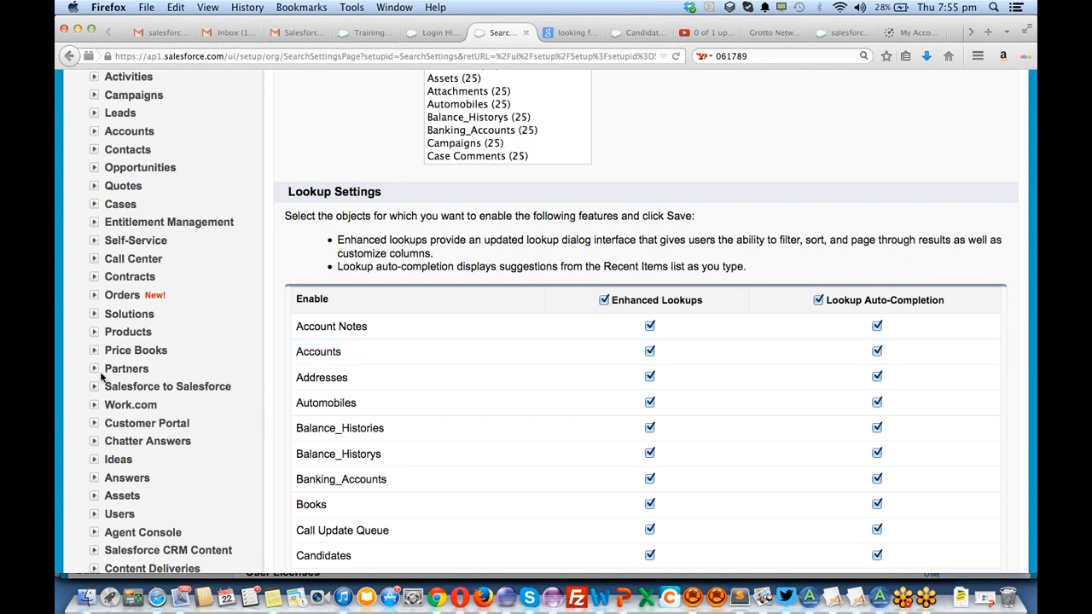
scroll(101, 377, down, 5)
scroll(101, 377, down, 2)
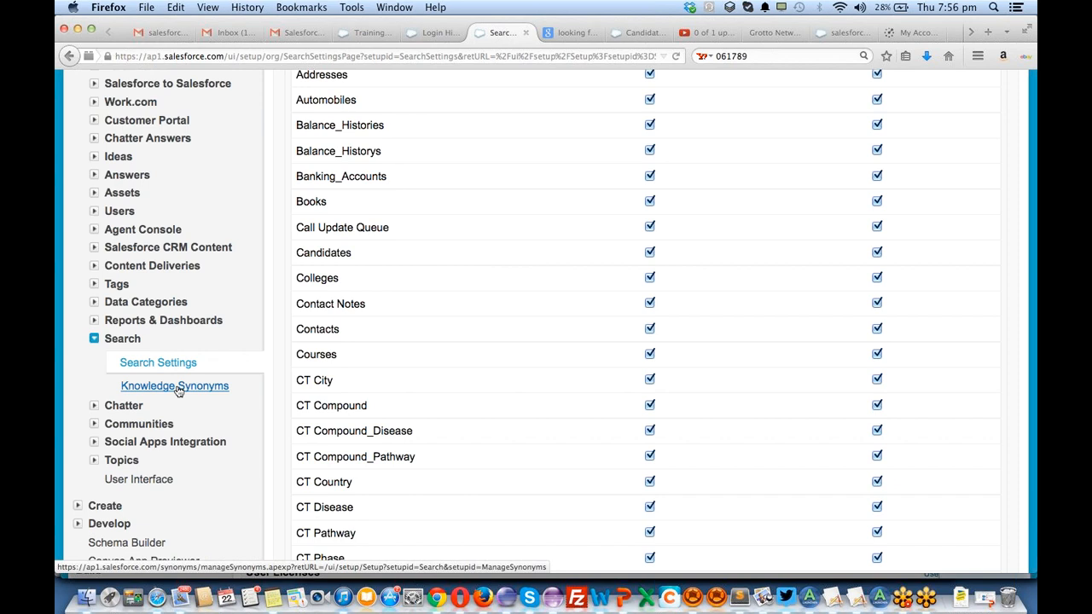
click(177, 388)
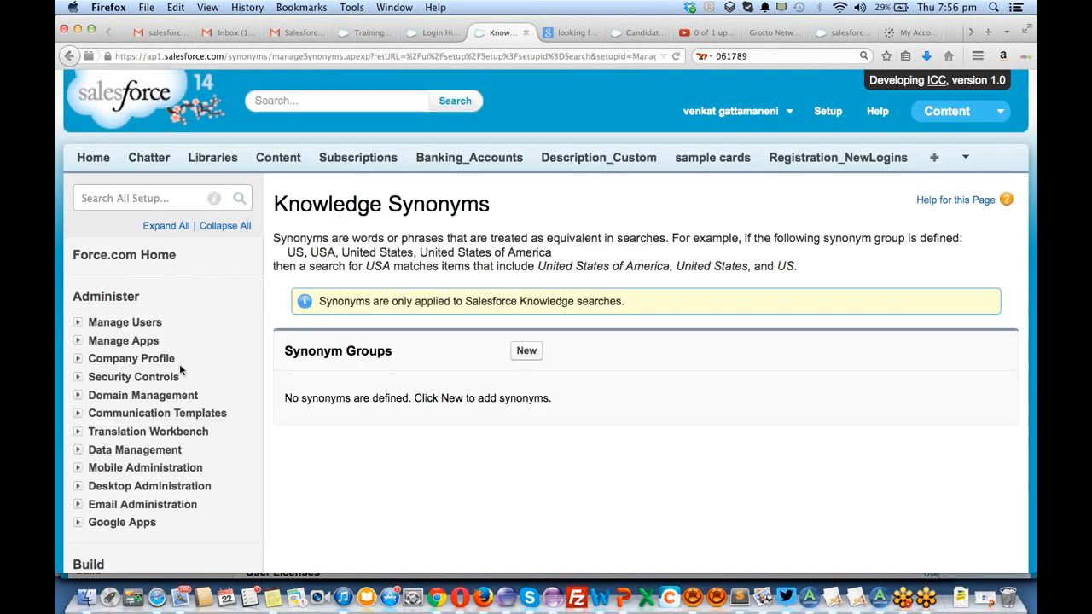
- Start a new synonym group with IOS and IPAD as the first two synonyms
click(525, 351)
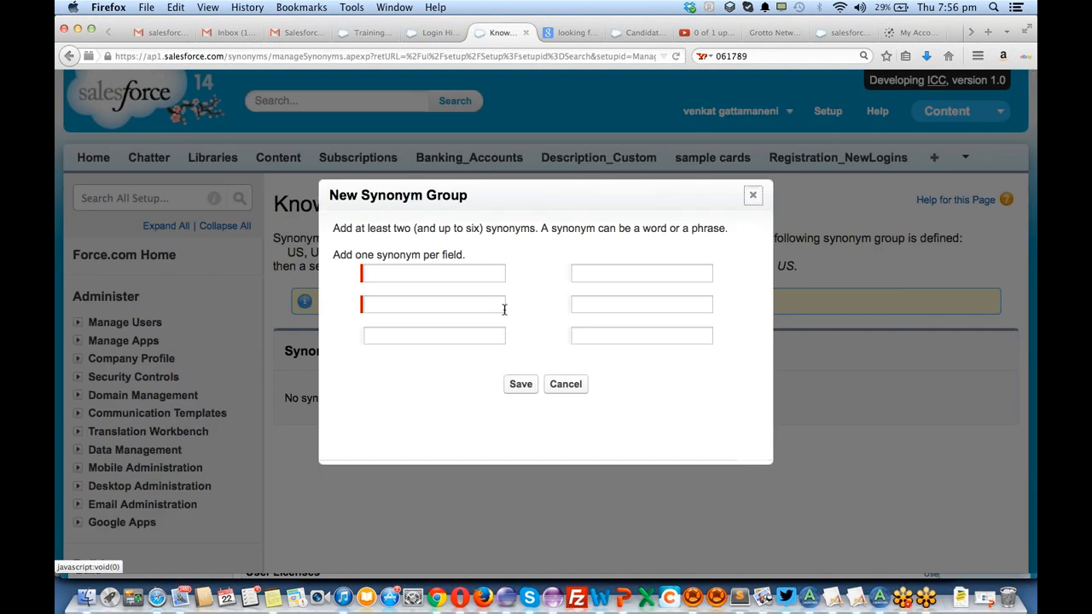
click(421, 271)
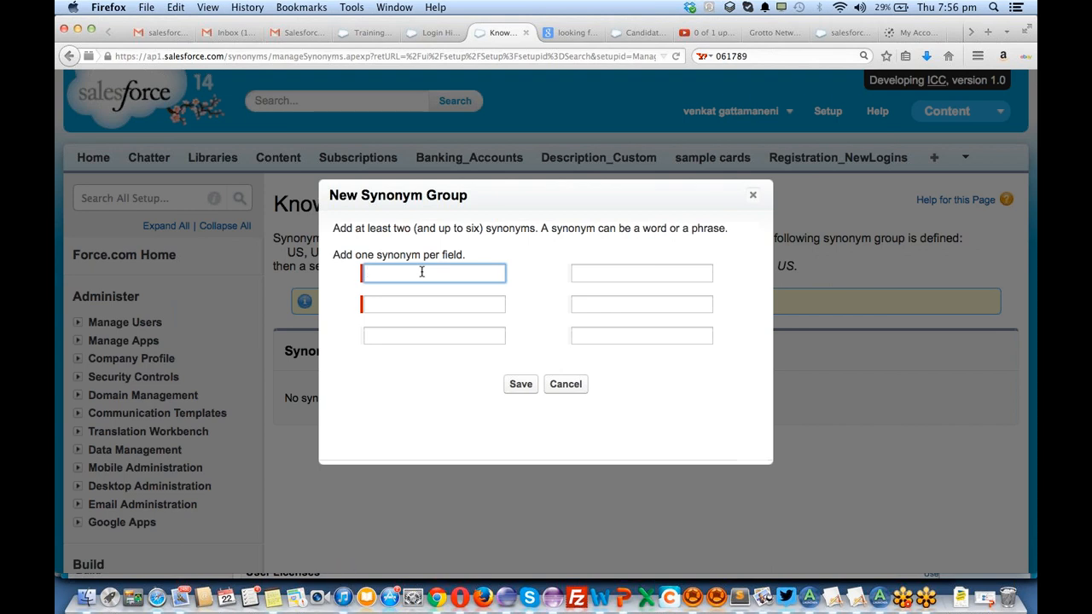
text(IOS)
key(Tab)
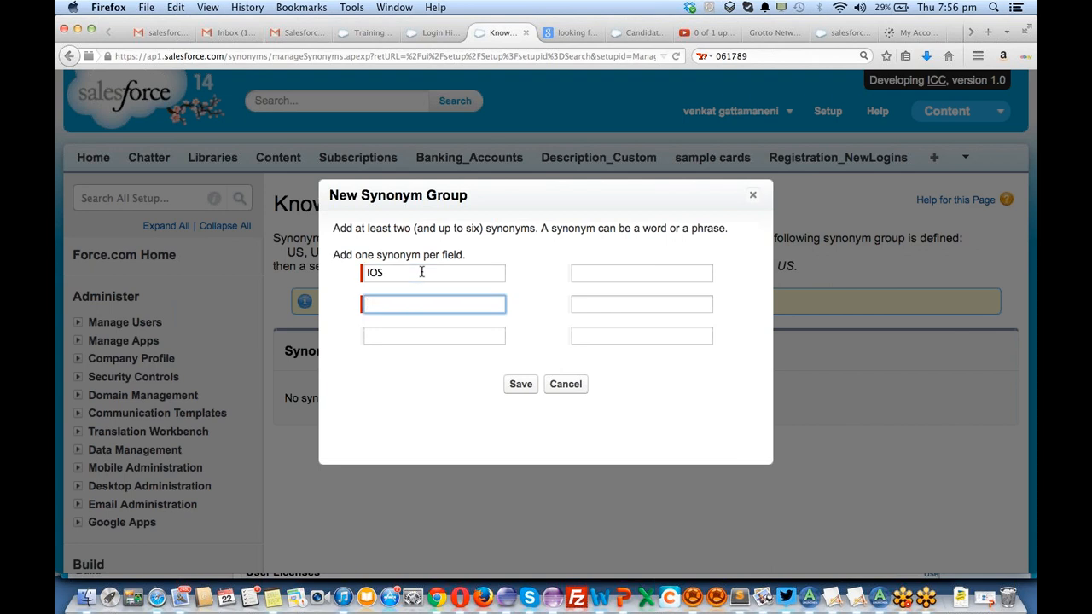
text(IPAD)
- Clear out the mistaken 'Issue' and 'Iss' entries from the synonym fields
click(637, 269)
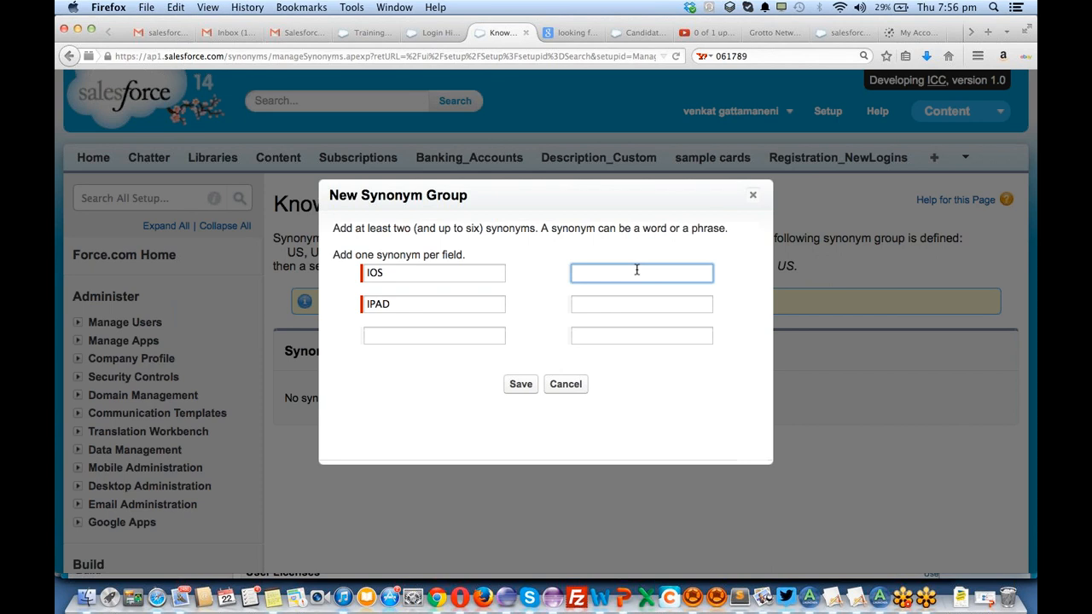
text(Issue)
key(Tab)
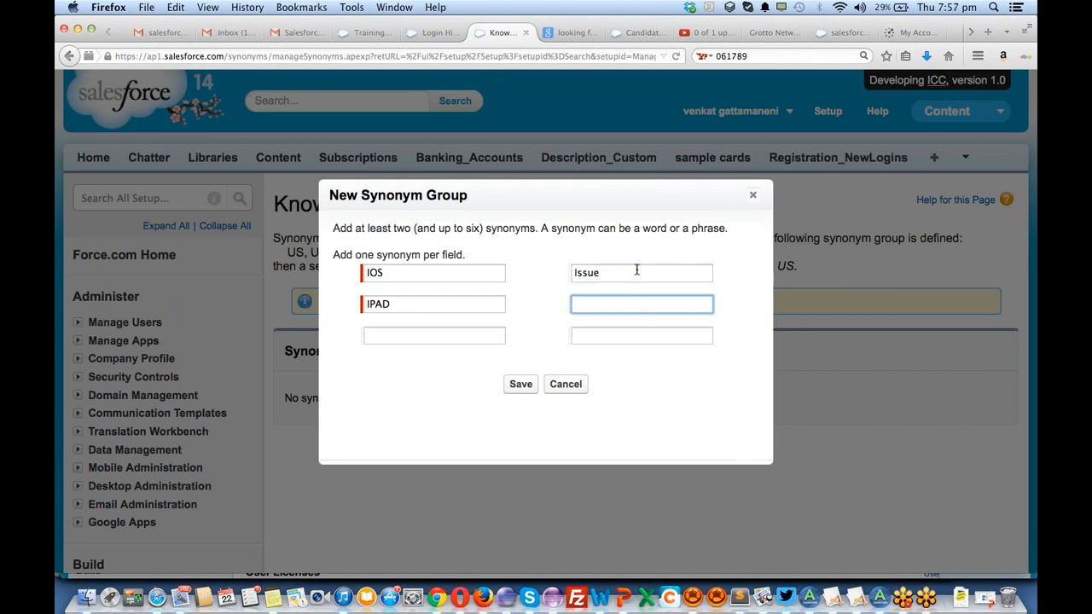
text(Iss)
double_click(604, 277)
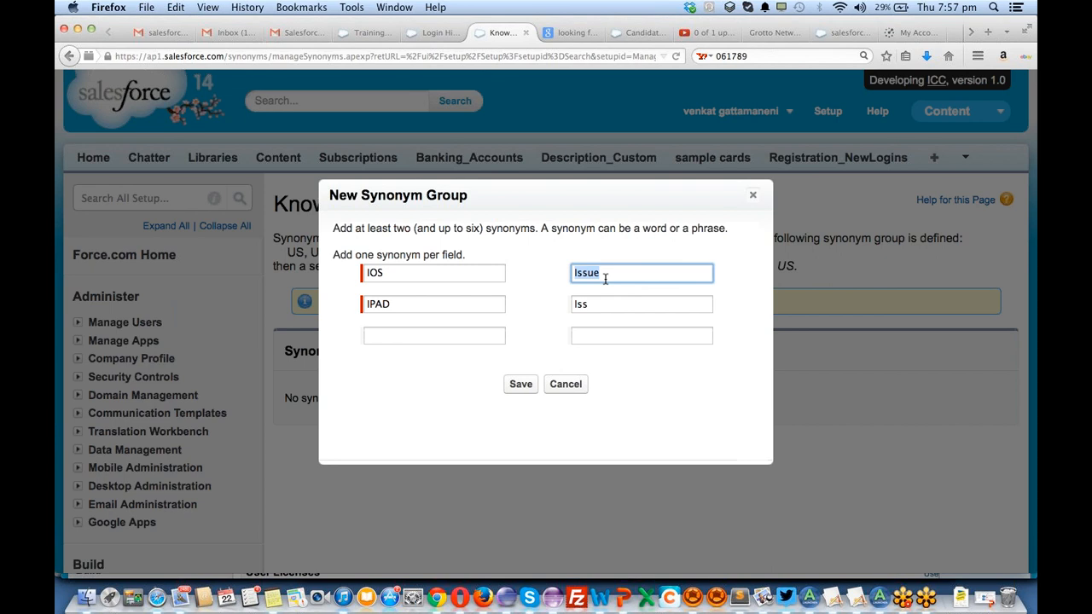
key(BackSpace)
double_click(580, 305)
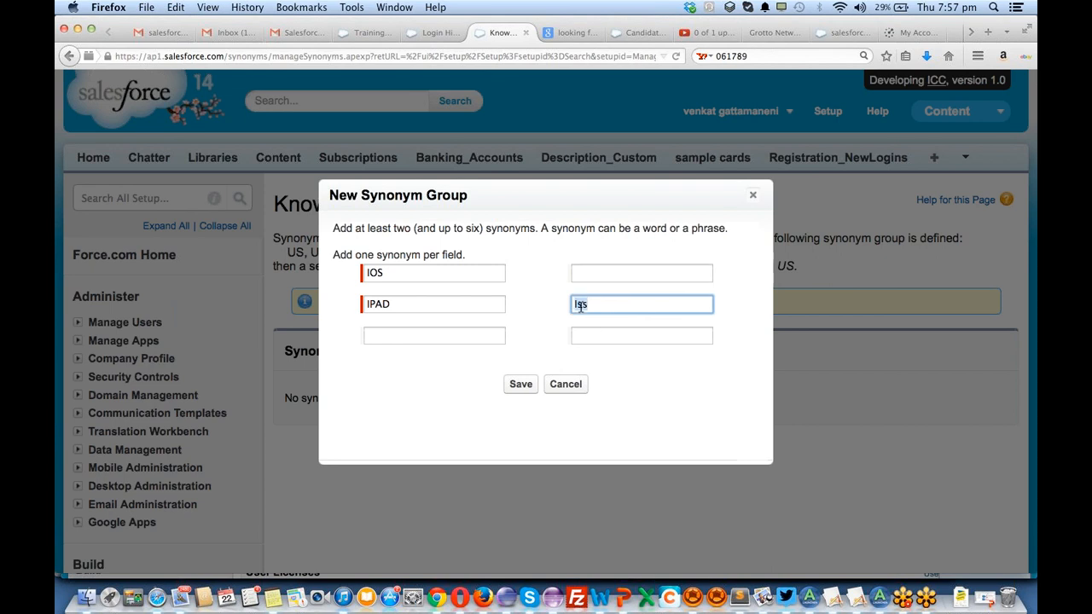
key(BackSpace)
- Add MACbook as the third synonym and save the group
click(452, 337)
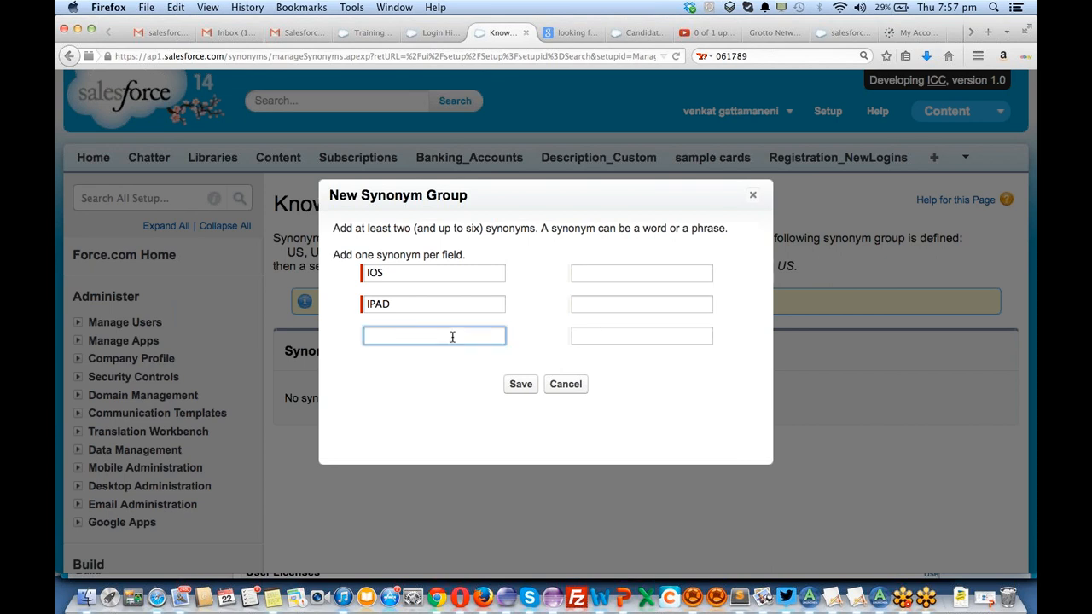
text(MACbook)
click(522, 386)
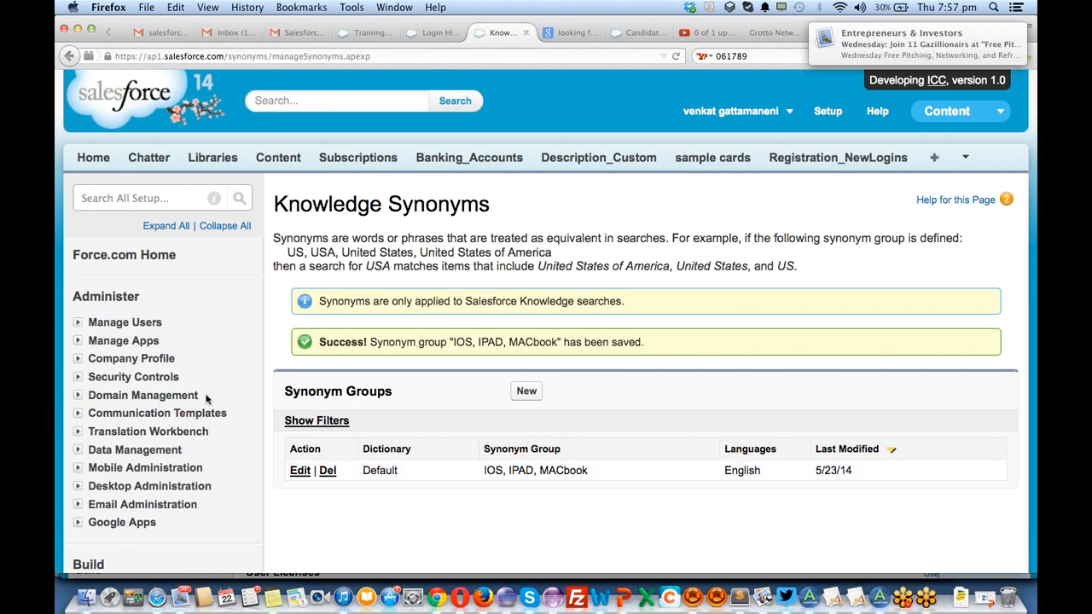
scroll(206, 399, down, 4)
scroll(205, 400, down, 7)
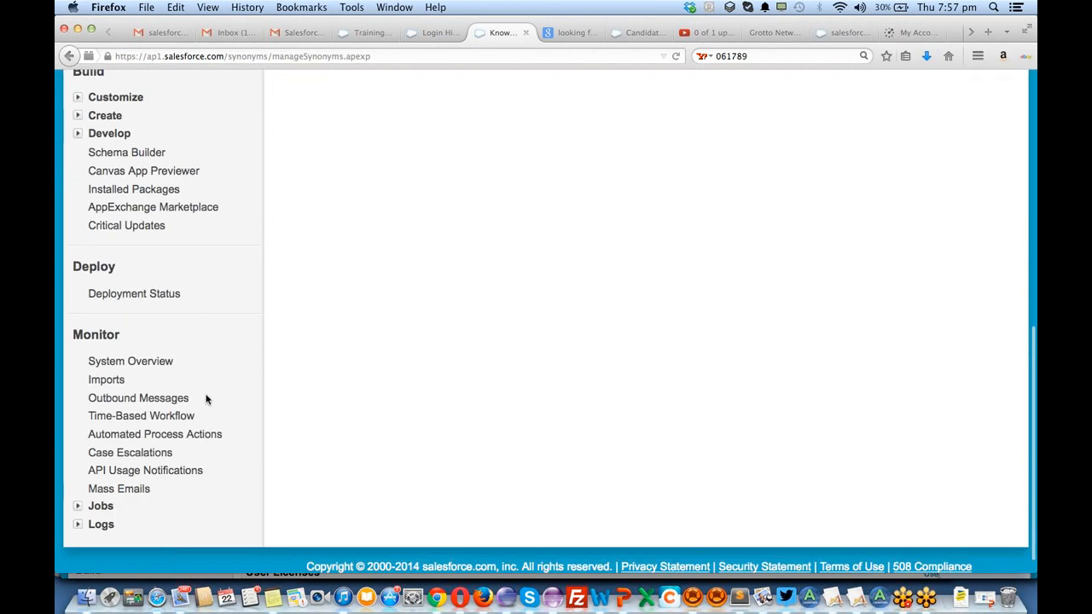
scroll(205, 399, up, 2)
scroll(206, 399, up, 9)
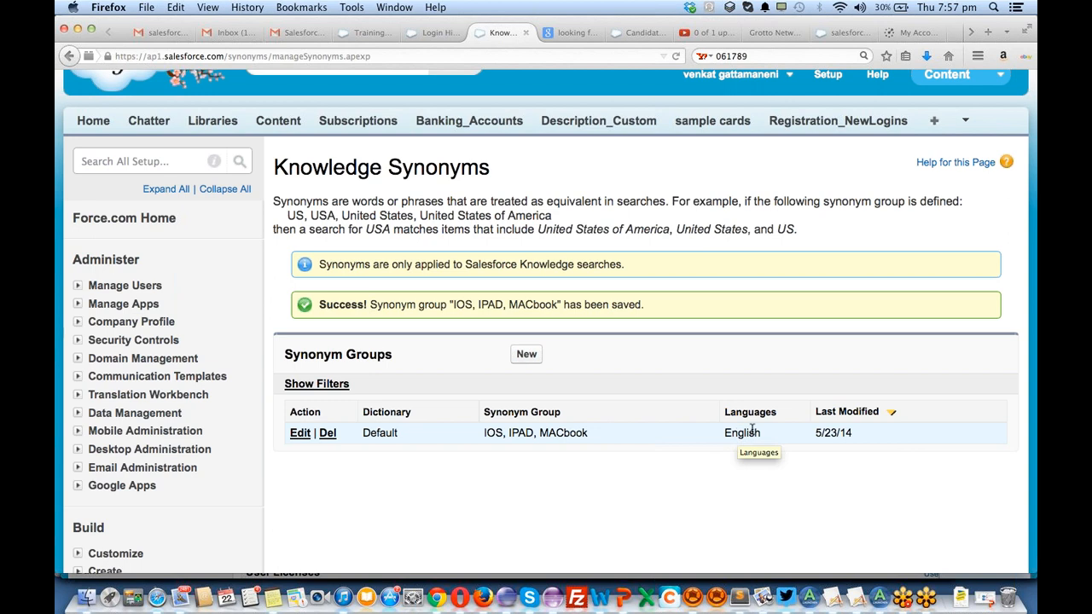
scroll(747, 398, down, 5)
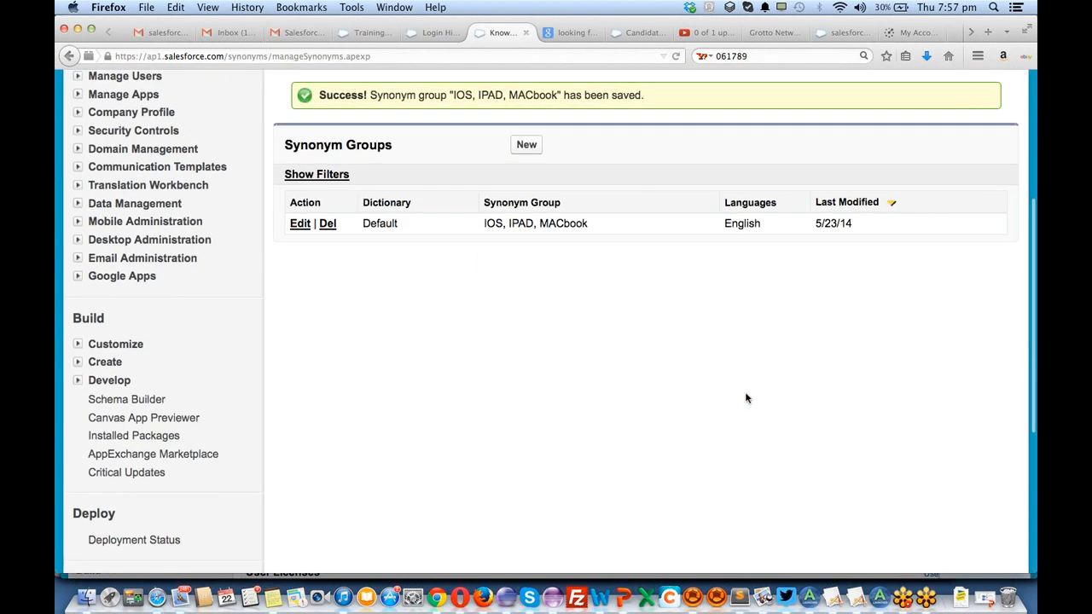
scroll(501, 398, up, 6)
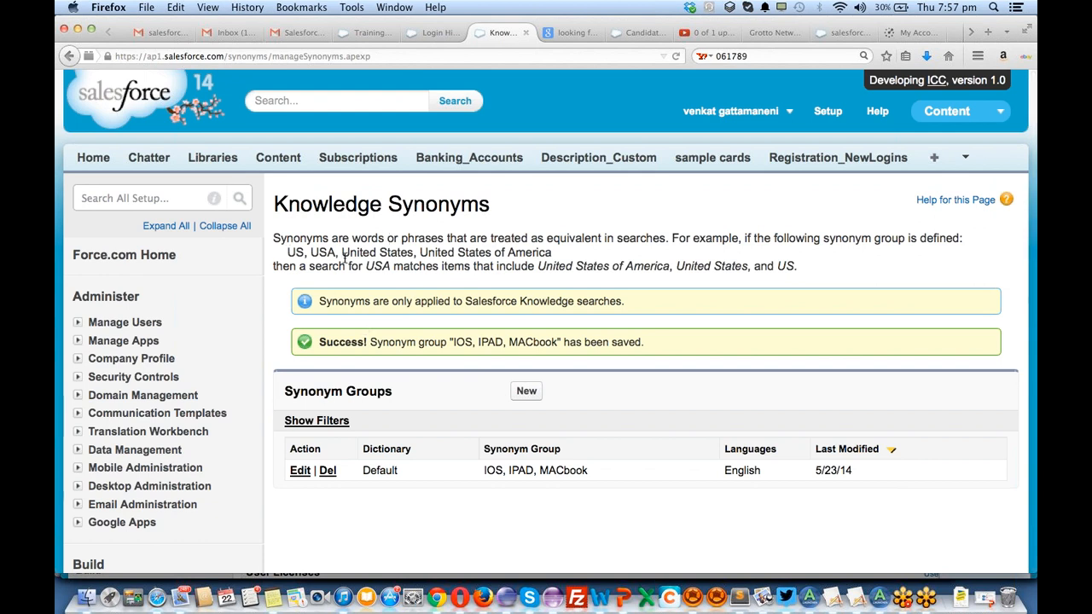
drag(287, 251, 601, 259)
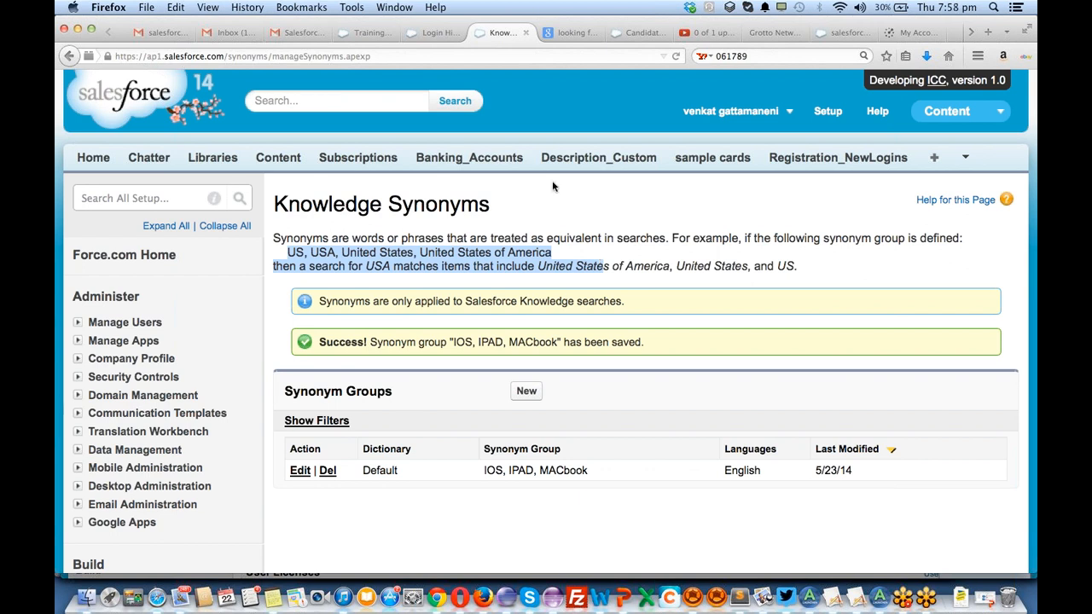
click(529, 256)
drag(551, 252, 284, 255)
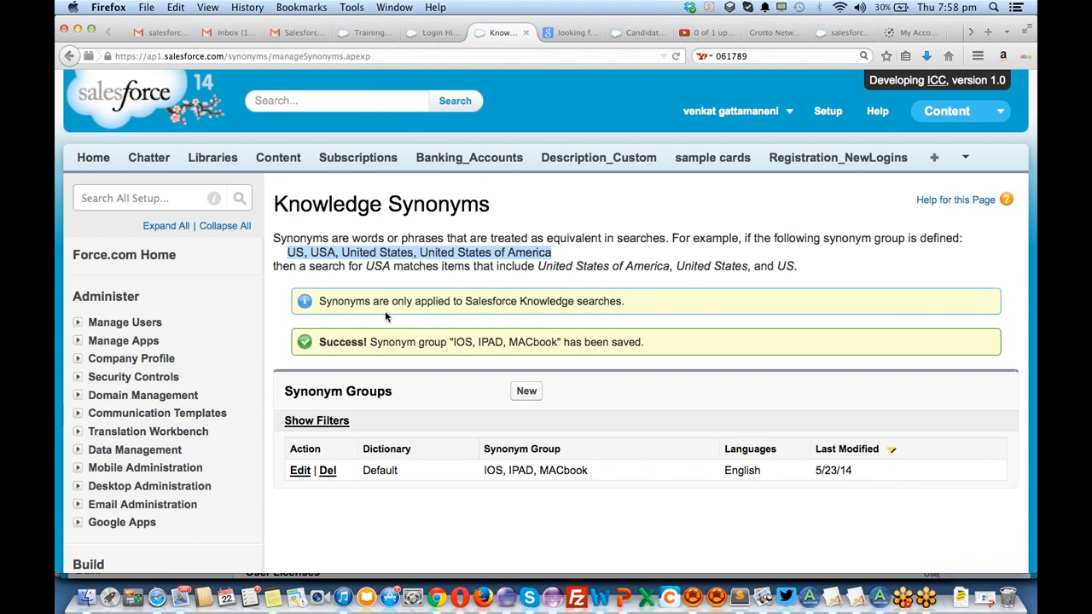
- Create and save a synonym group of US, USA, United States and America
click(518, 392)
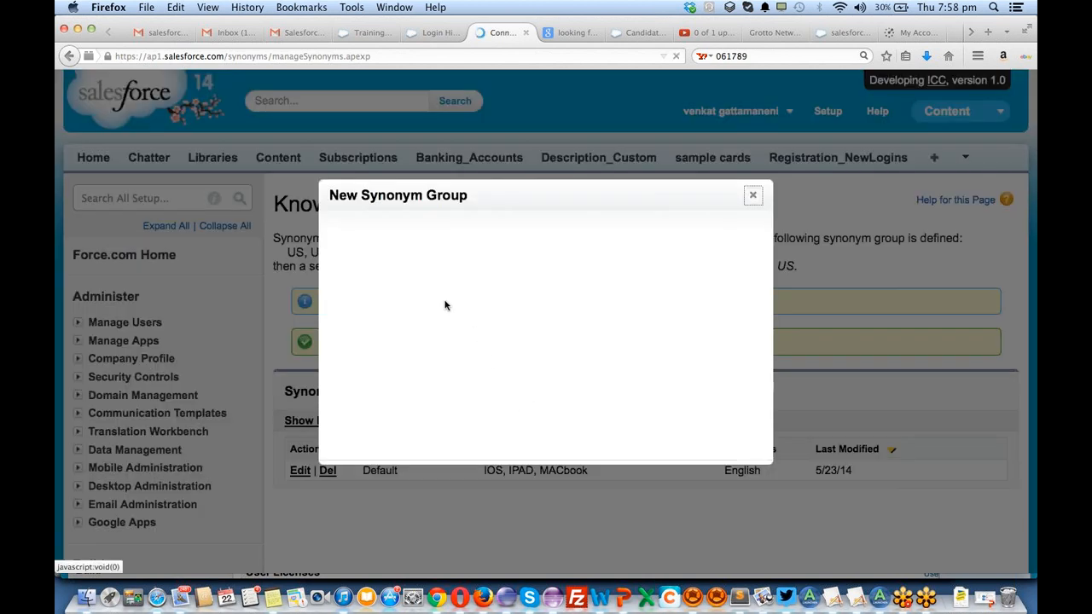
click(420, 275)
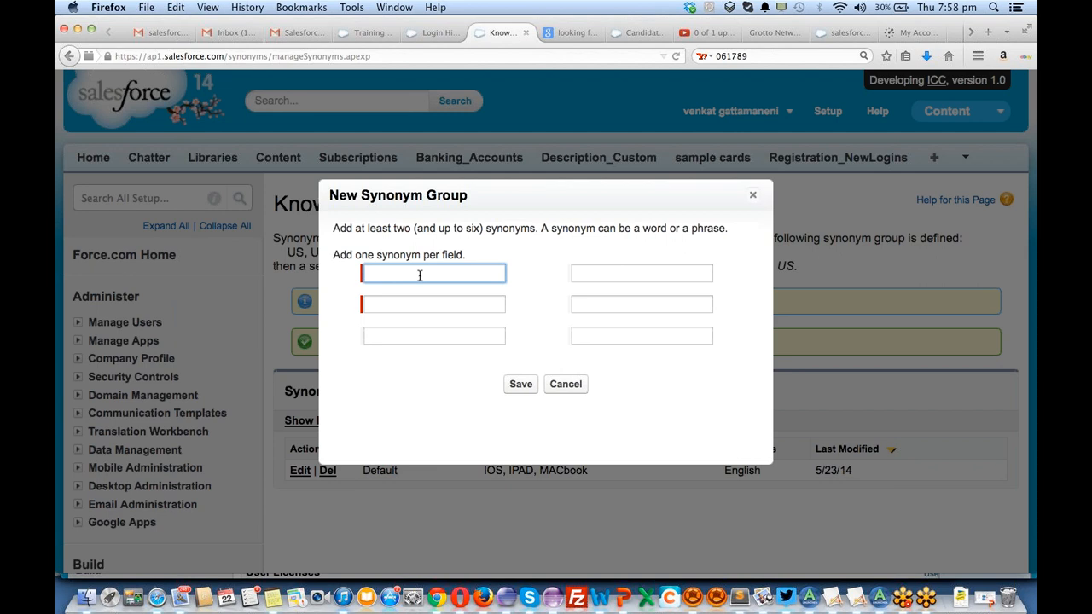
text(US)
key(Tab)
text(USA)
key(Tab)
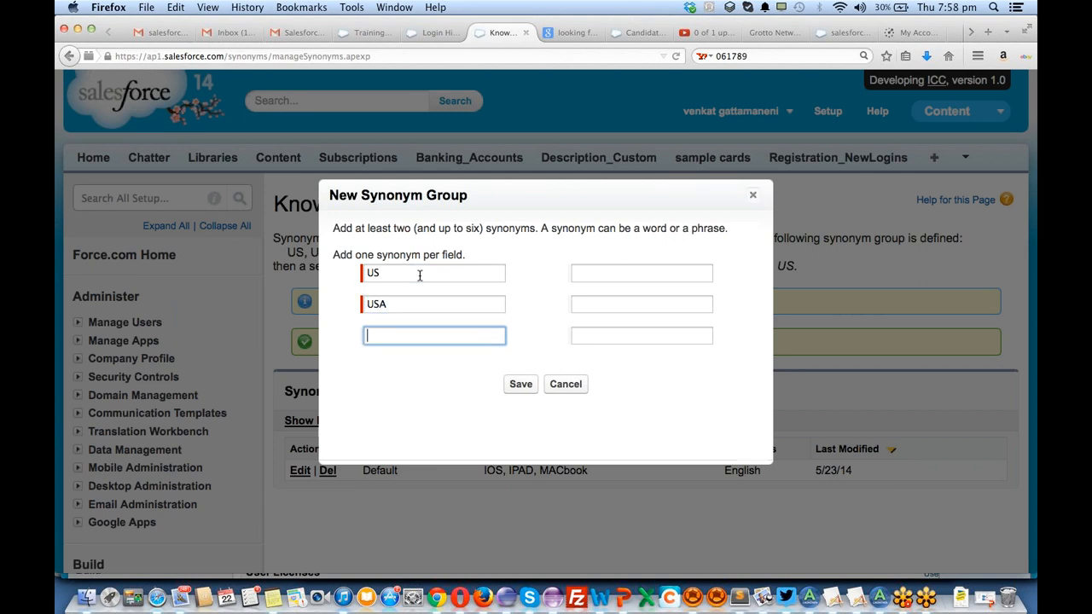
text(United States)
key(Tab)
text(America)
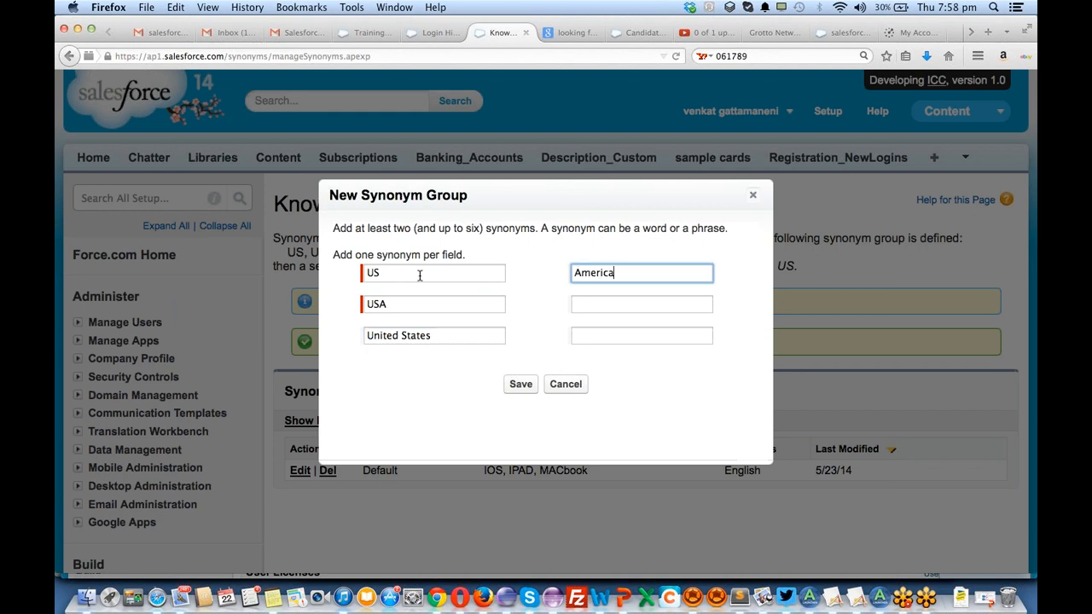
click(522, 384)
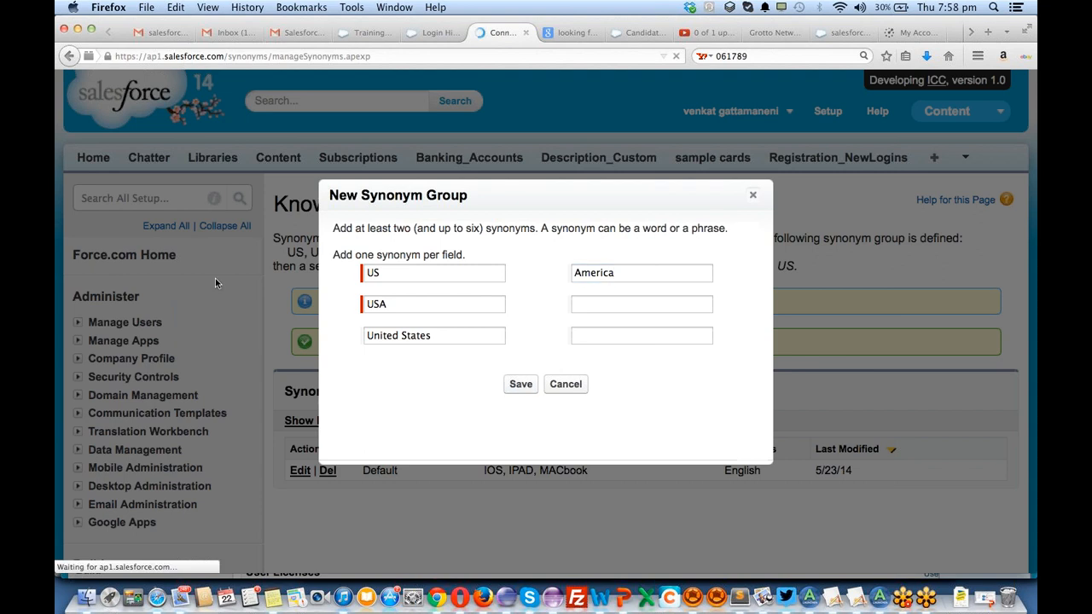
- Expand Build > Customize > Chatter in the Setup sidebar to list its settings
scroll(137, 324, down, 8)
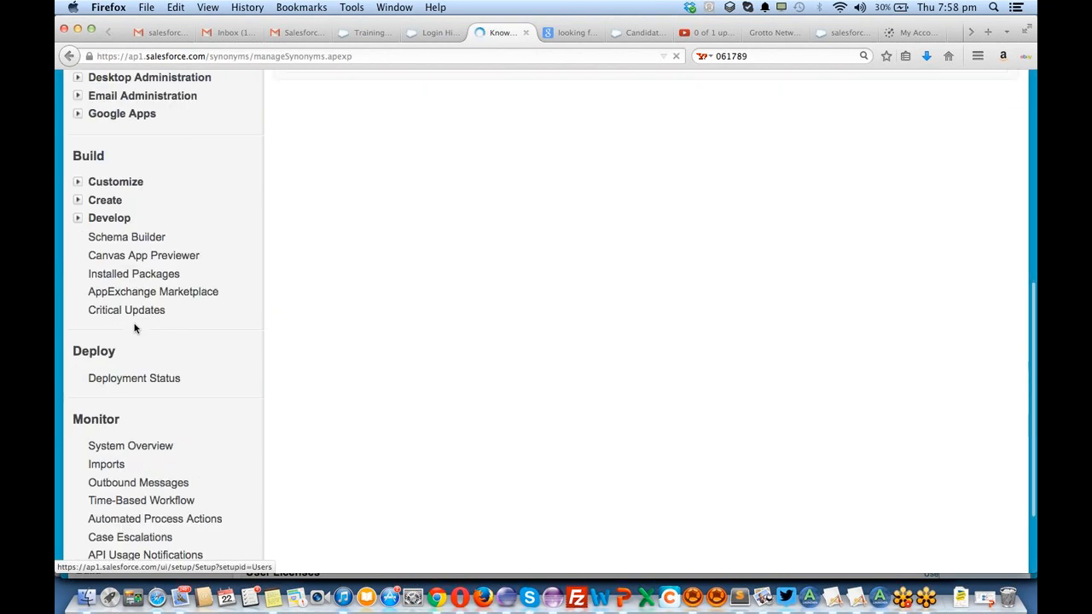
scroll(134, 328, down, 5)
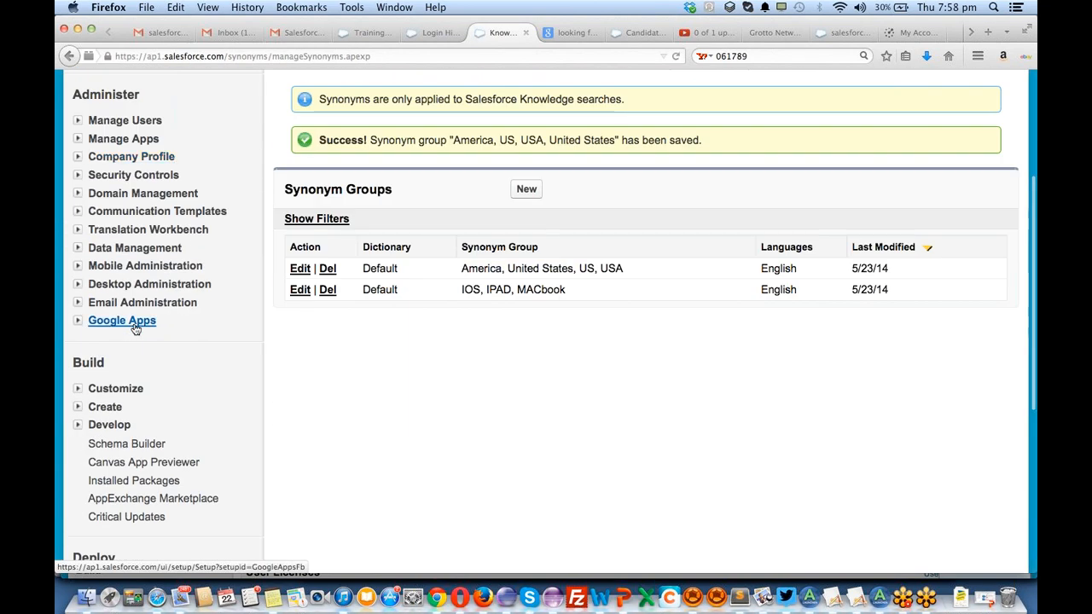
scroll(135, 329, down, 3)
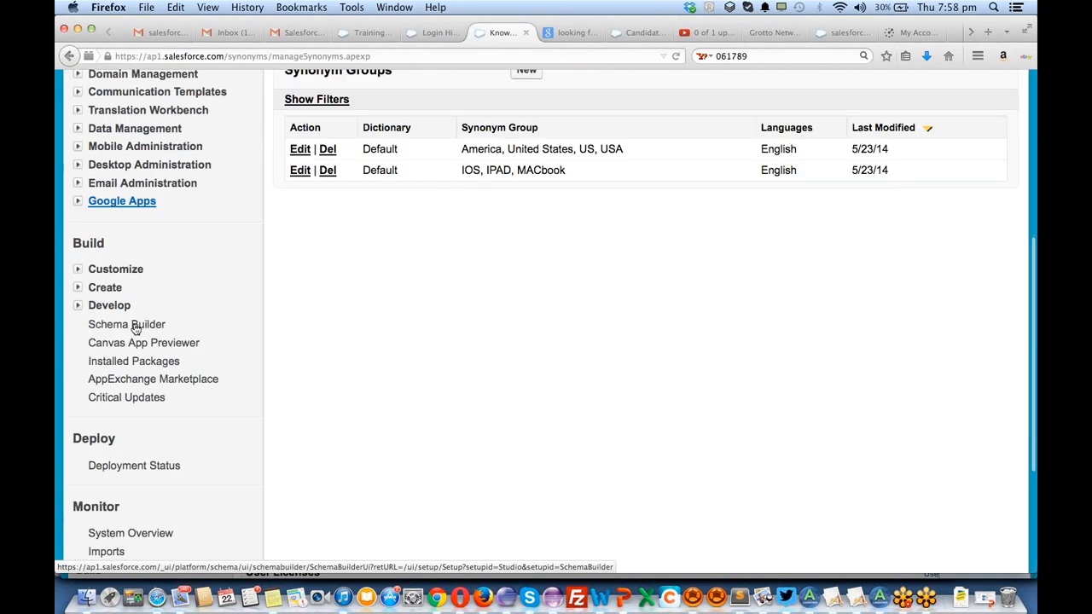
click(78, 269)
scroll(191, 366, down, 15)
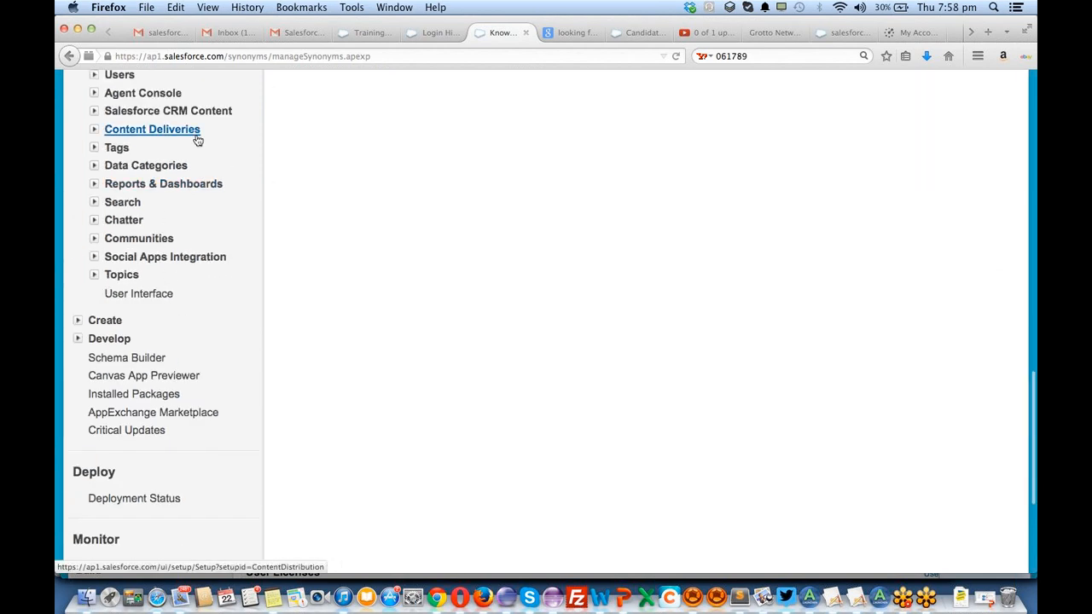
scroll(198, 140, up, 2)
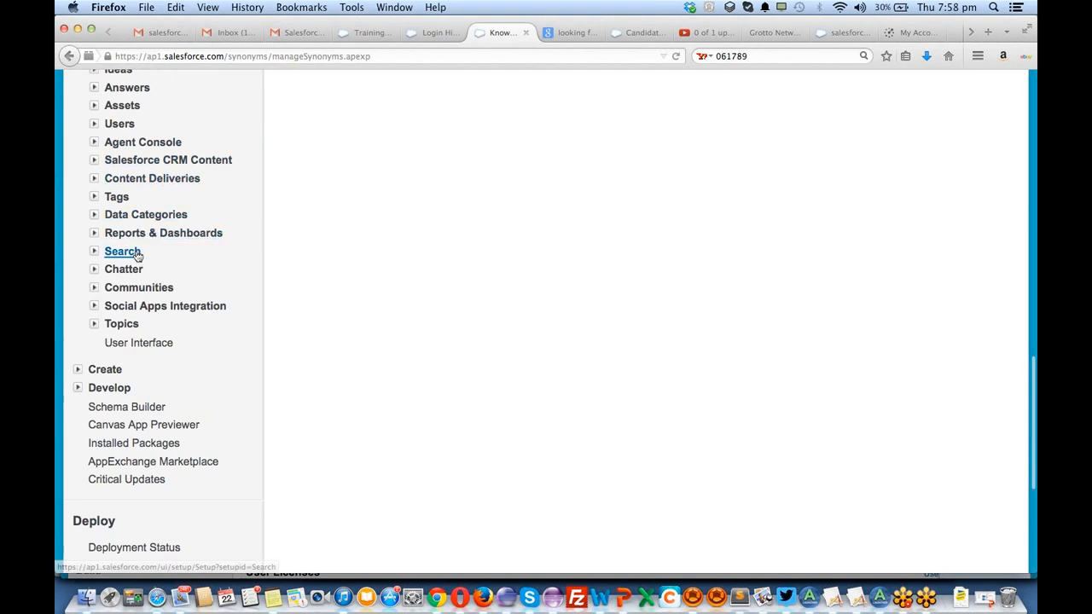
click(94, 269)
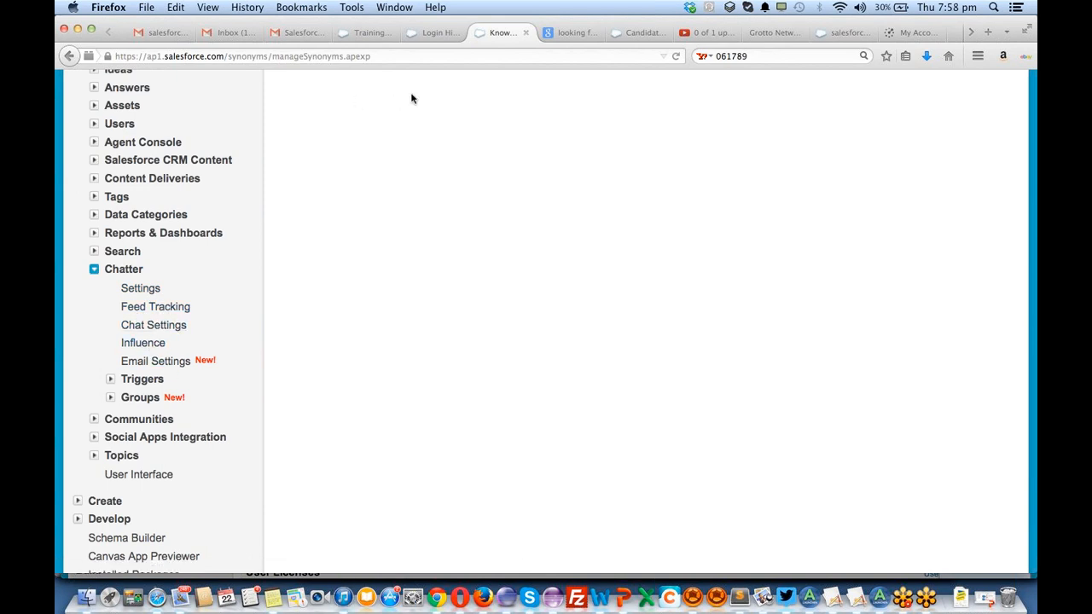
- Open the current user's Chatter profile from the Home page in the Login History tab
click(433, 34)
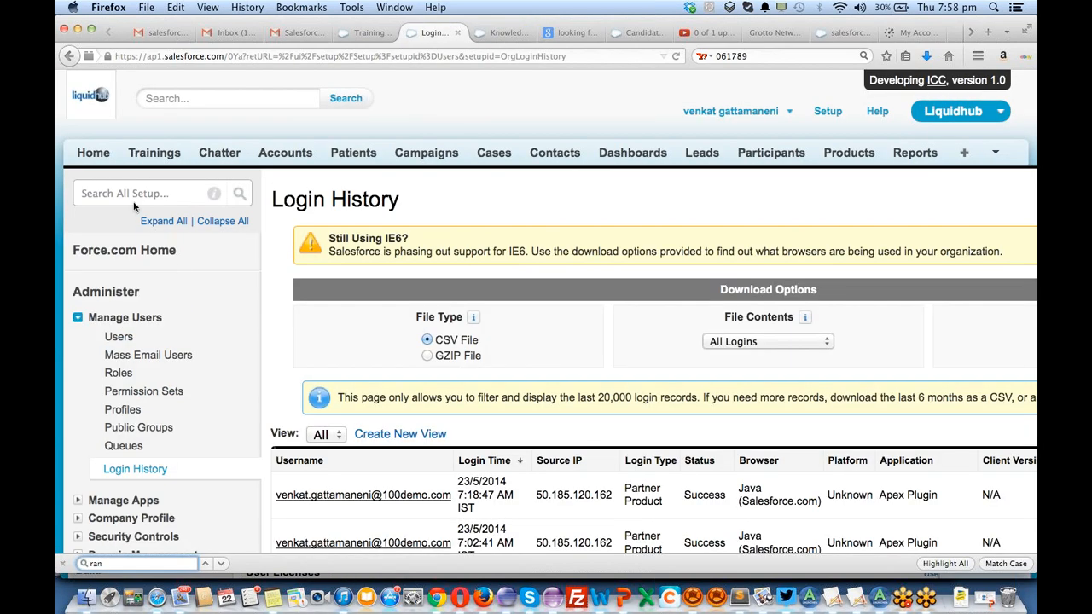
click(109, 162)
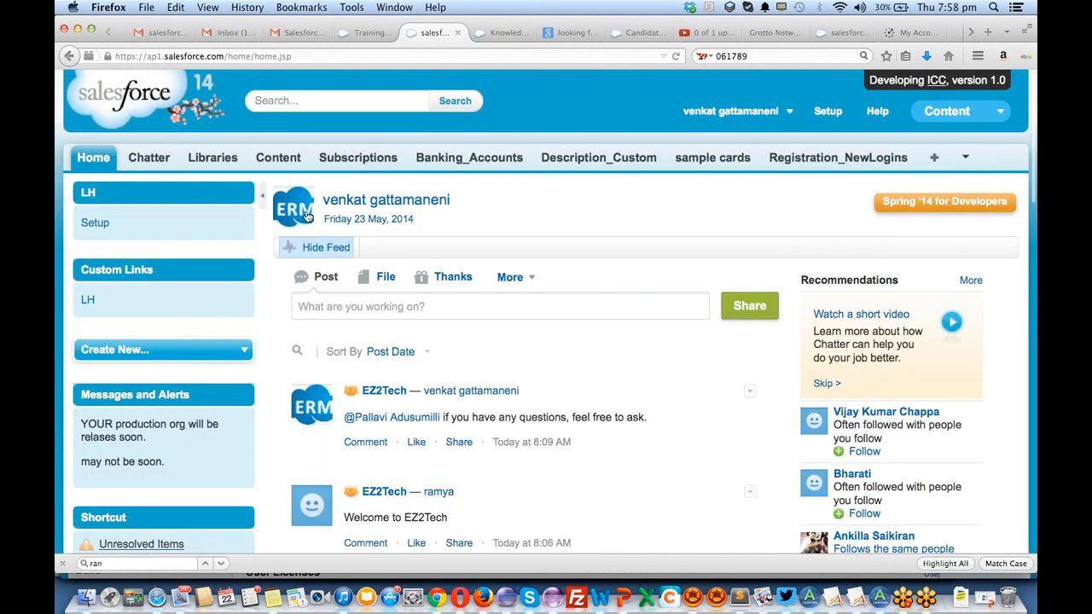
click(305, 215)
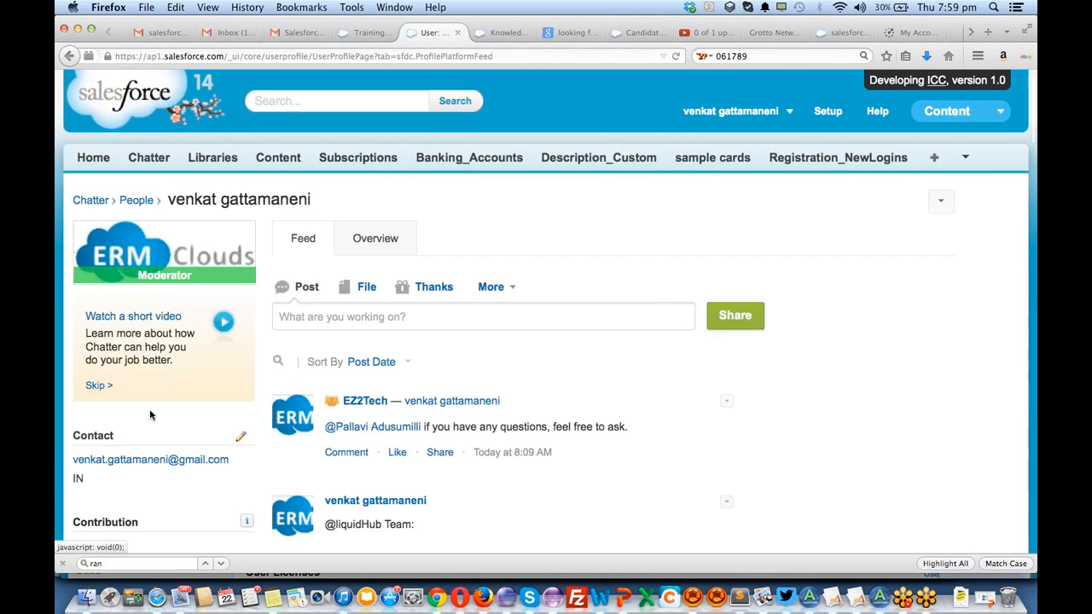
- Review the profile's posts and comments stats, then return to the Knowledge Synonyms page
mouse_move(196, 276)
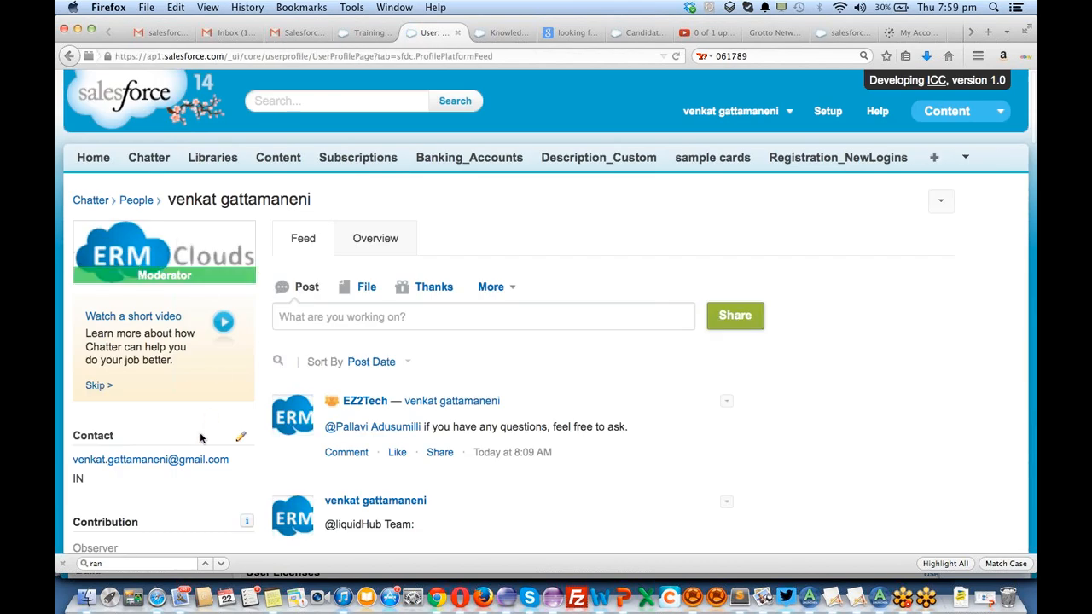
scroll(201, 438, down, 4)
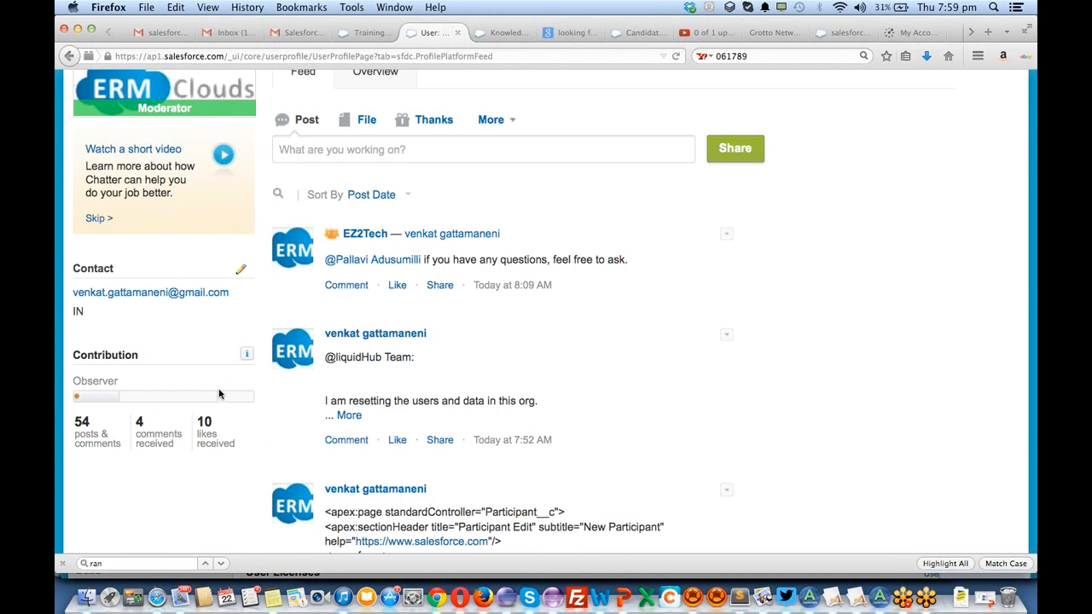
mouse_move(219, 397)
mouse_down()
mouse_move(254, 413)
mouse_move(250, 385)
mouse_move(220, 388)
mouse_move(222, 404)
mouse_up()
click(479, 32)
click(504, 33)
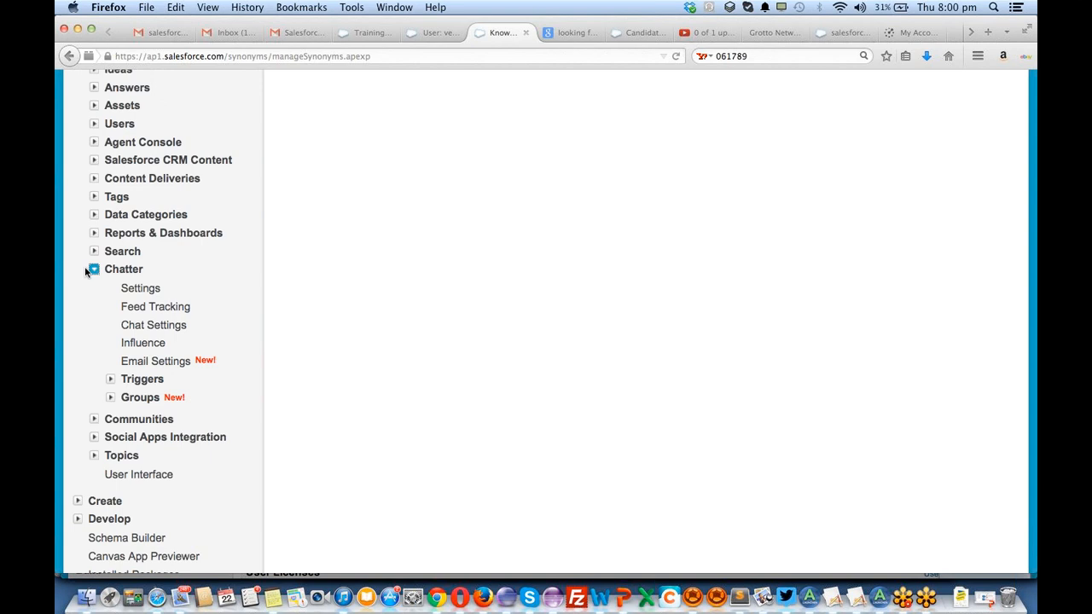
- Expand Communities, Social Apps Integration, and Social Accounts and Contacts in the Setup sidebar
scroll(163, 395, up, 15)
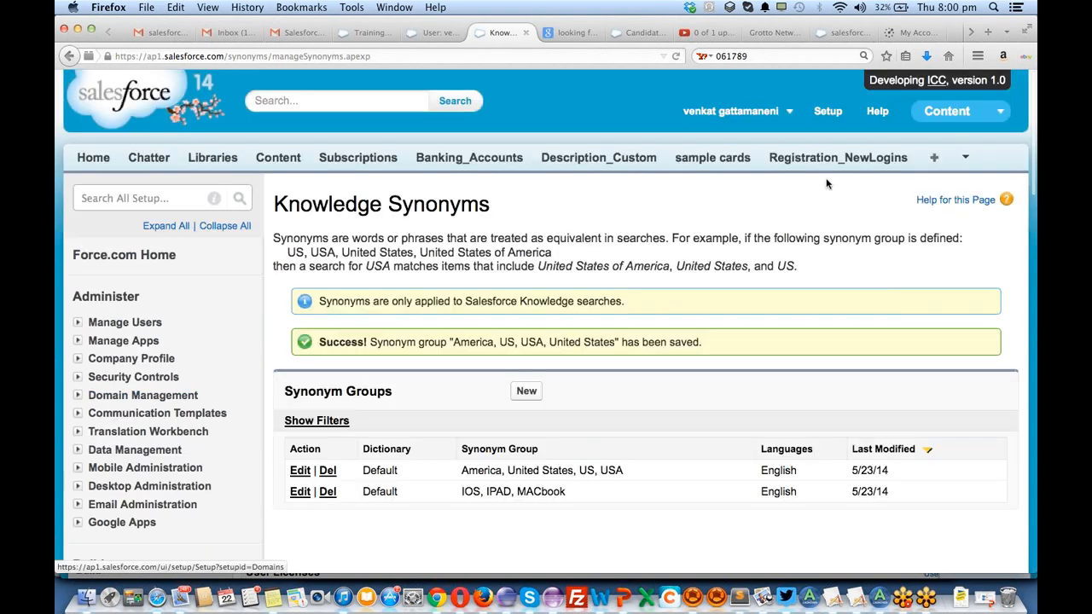
click(789, 111)
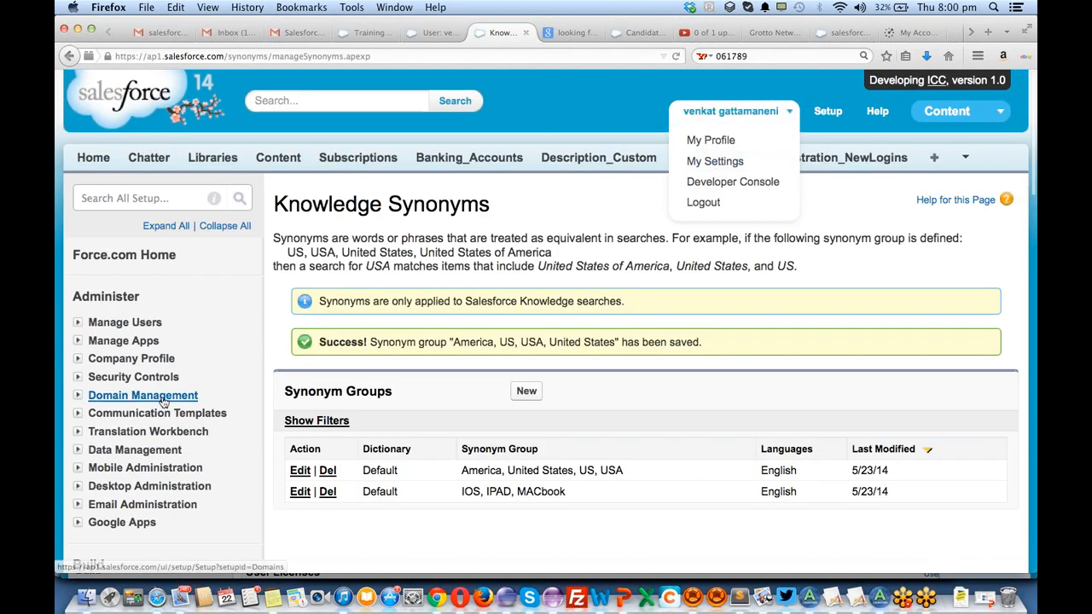
scroll(151, 390, down, 15)
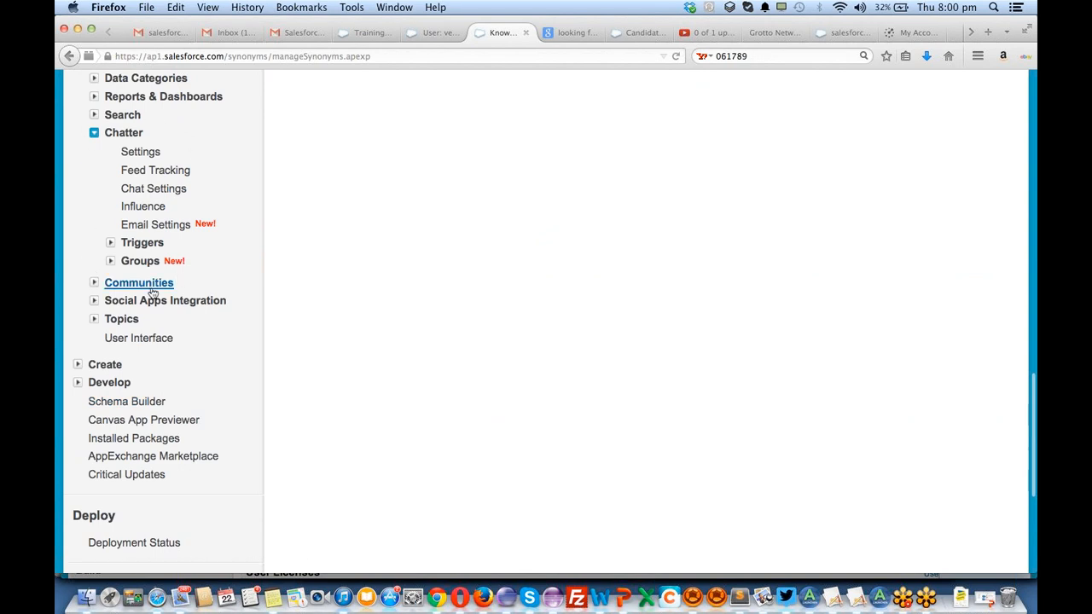
click(94, 285)
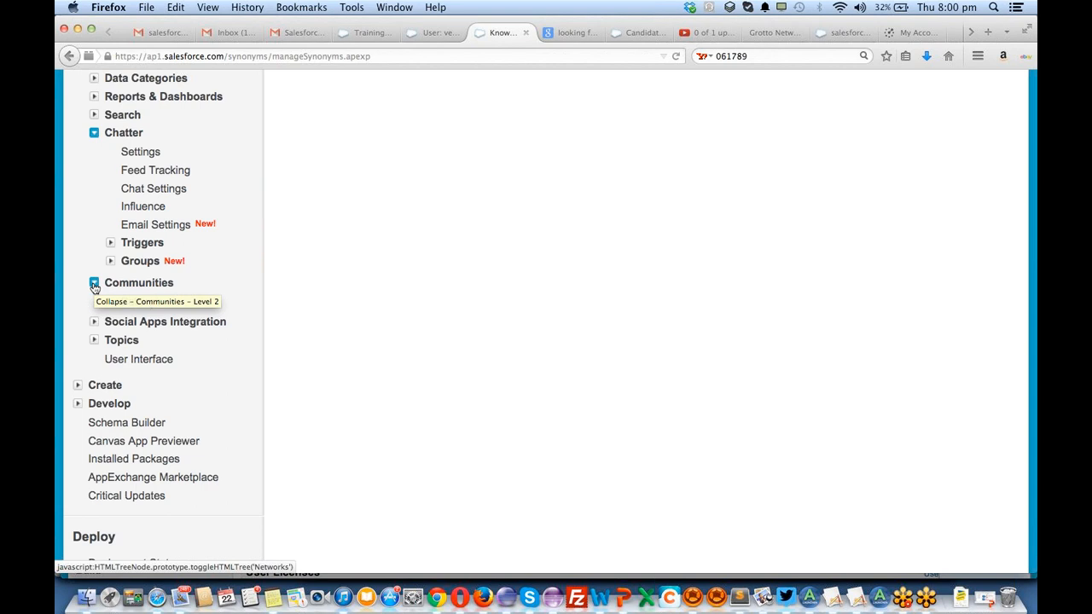
scroll(94, 287, up, 1)
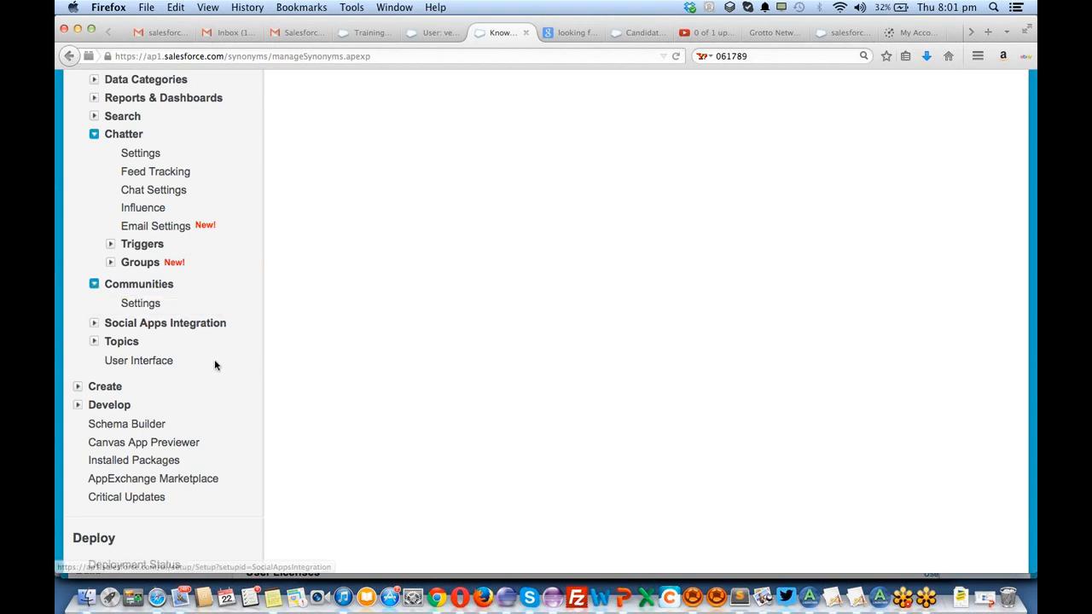
click(95, 324)
click(110, 344)
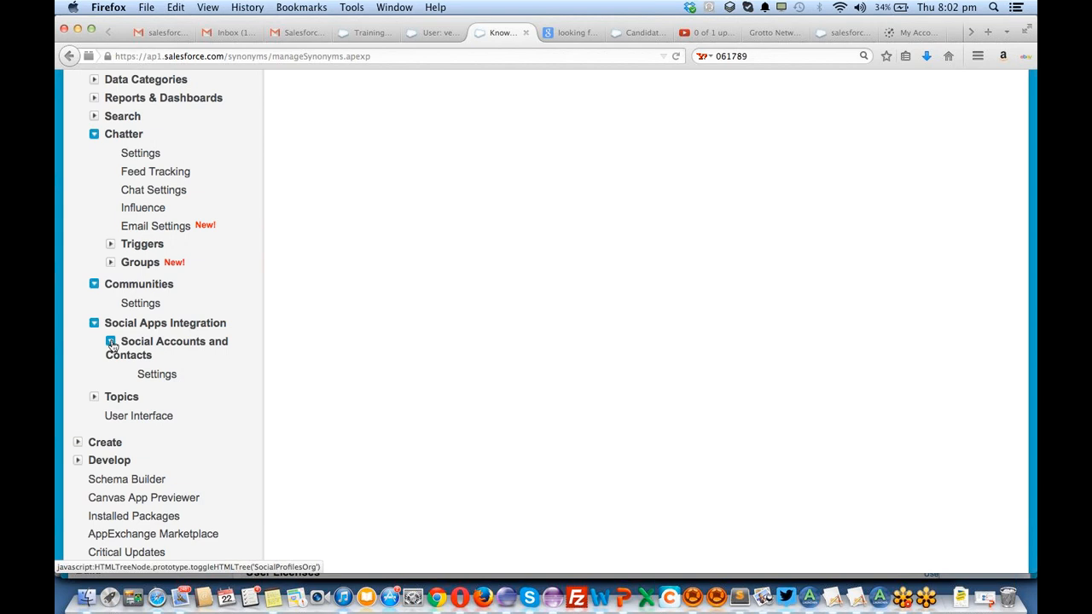
- Collapse the Topics, Chatter, Social Apps Integration and Communities groups in the Setup sidebar
click(94, 399)
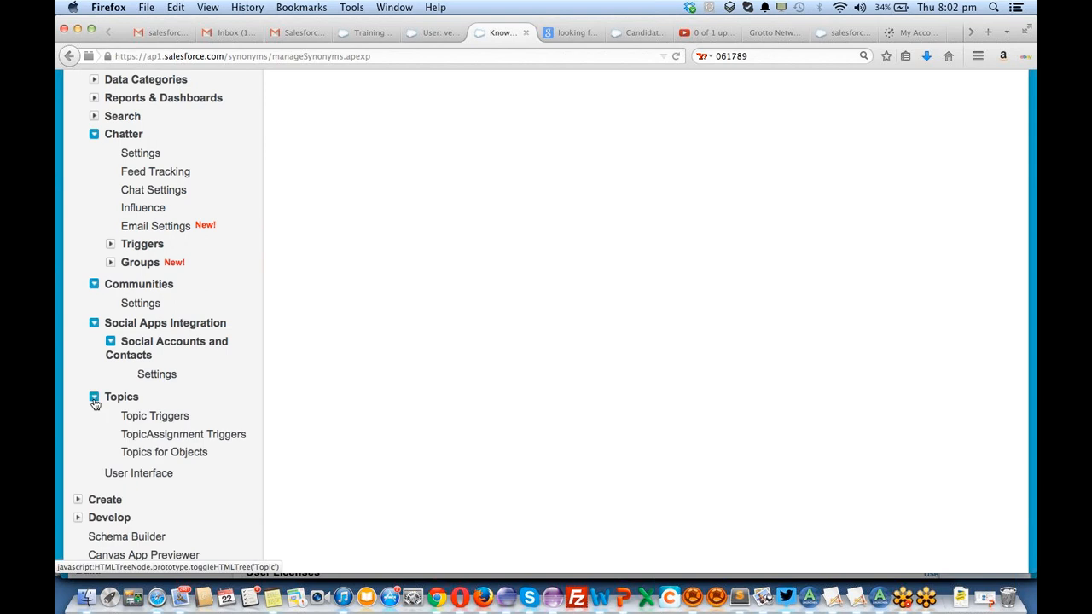
click(94, 401)
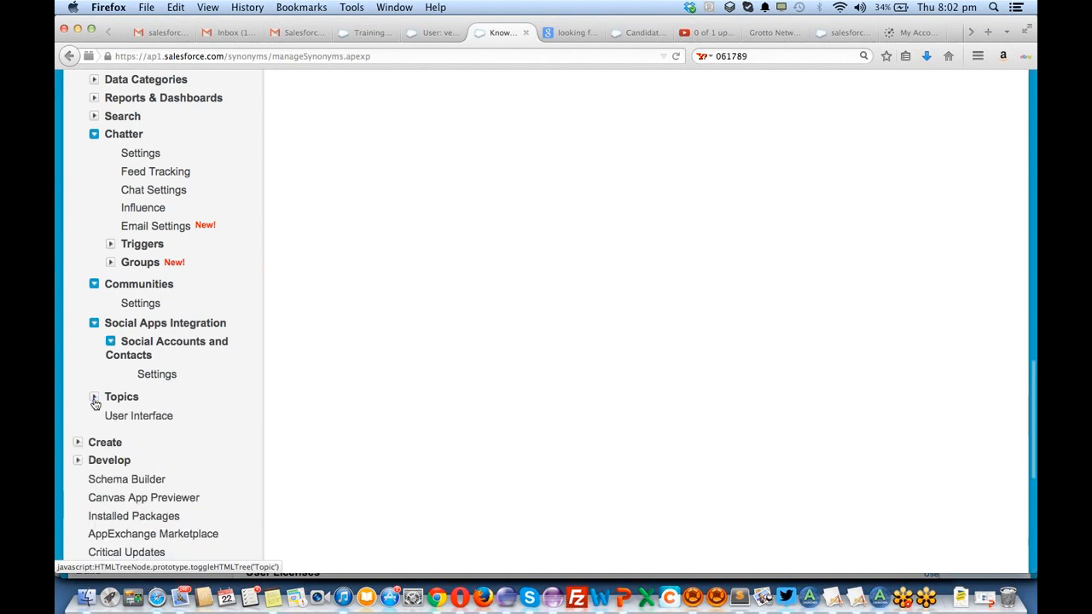
click(95, 135)
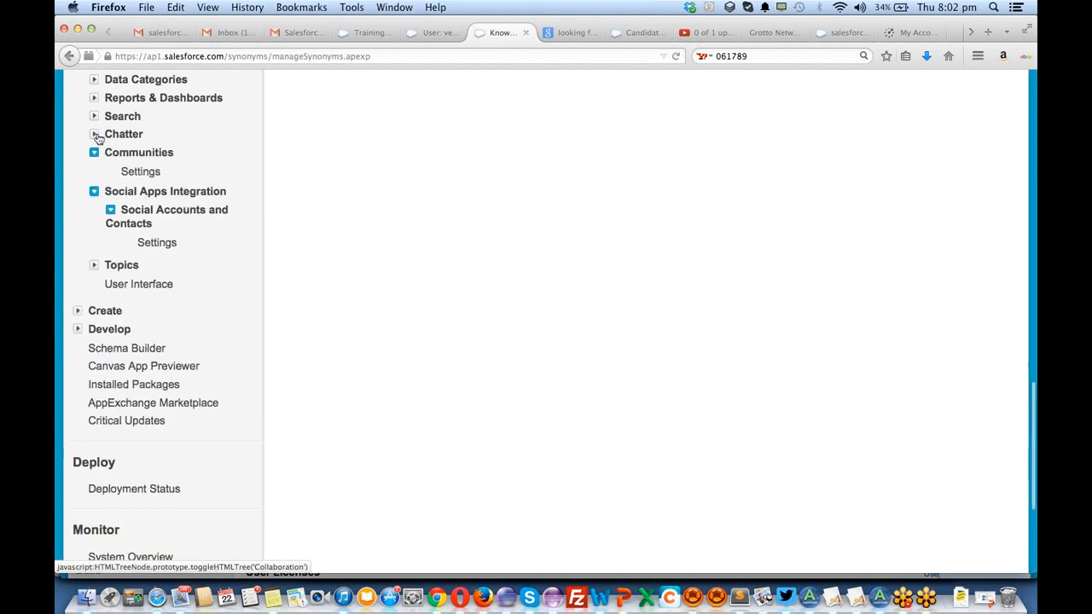
click(94, 192)
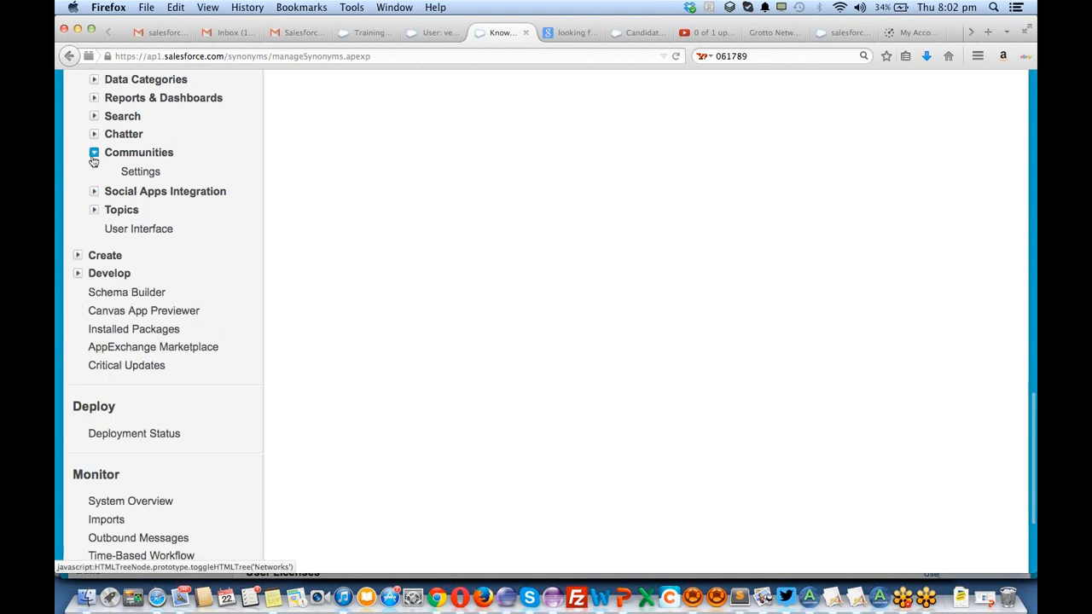
click(94, 154)
scroll(120, 196, up, 5)
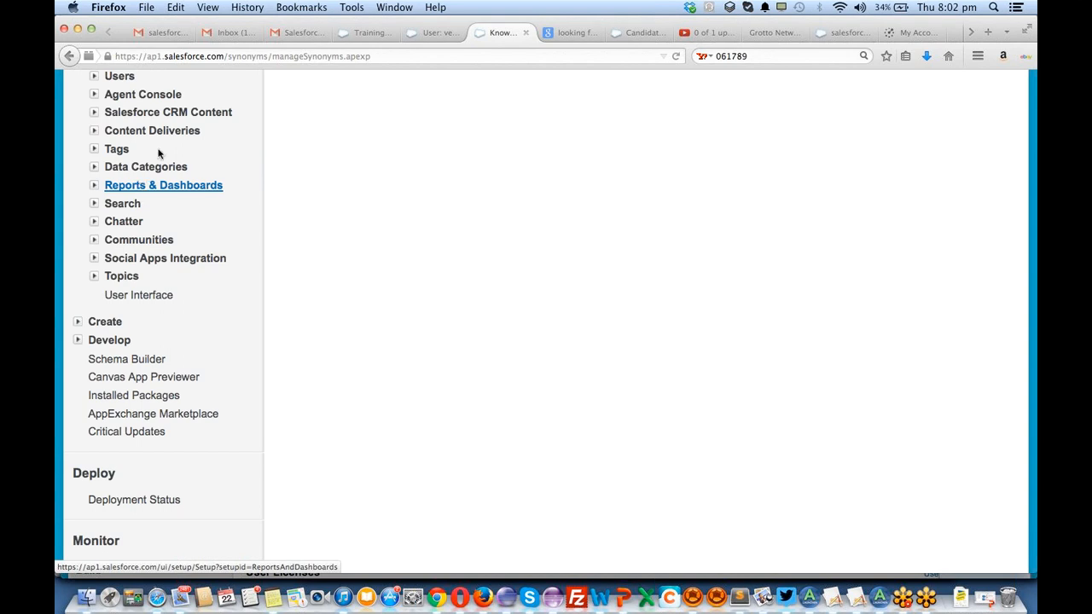
- Begin a Chatter post on the profile feed with the text '#Innovation :'
click(425, 38)
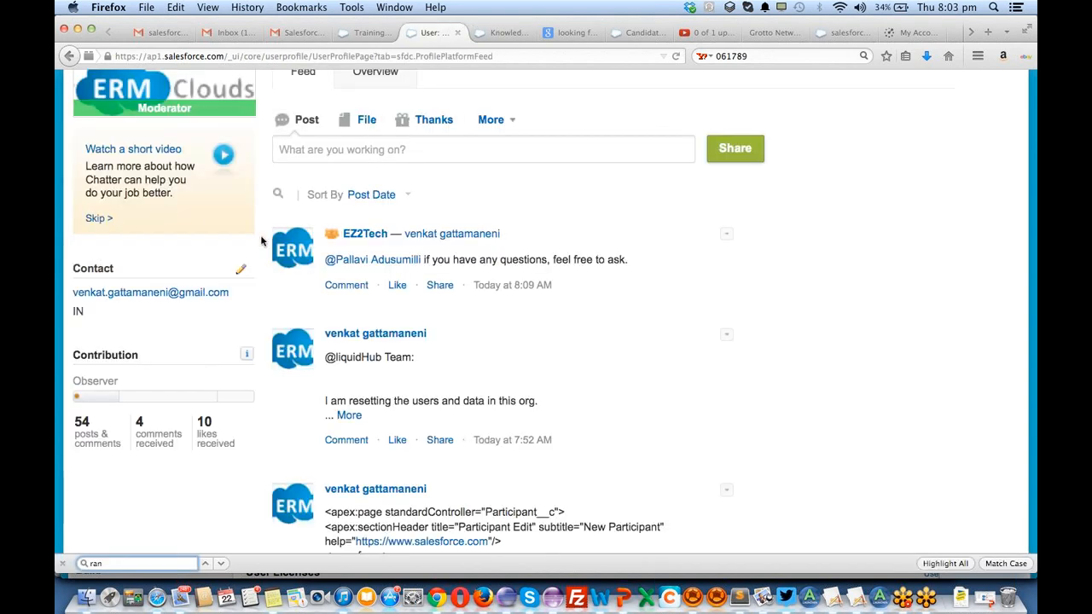
click(363, 153)
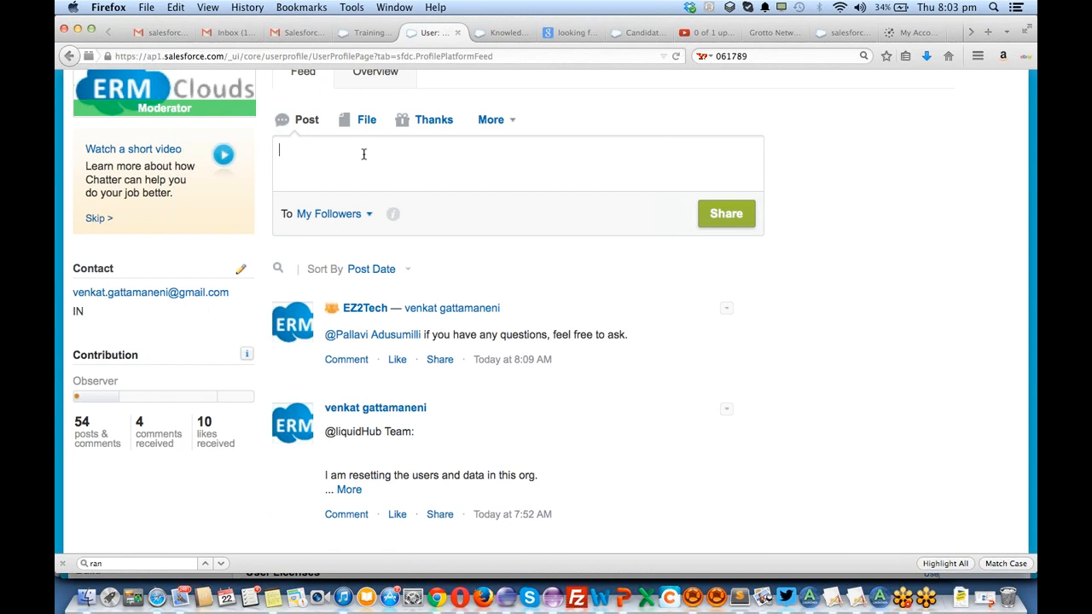
text(#)
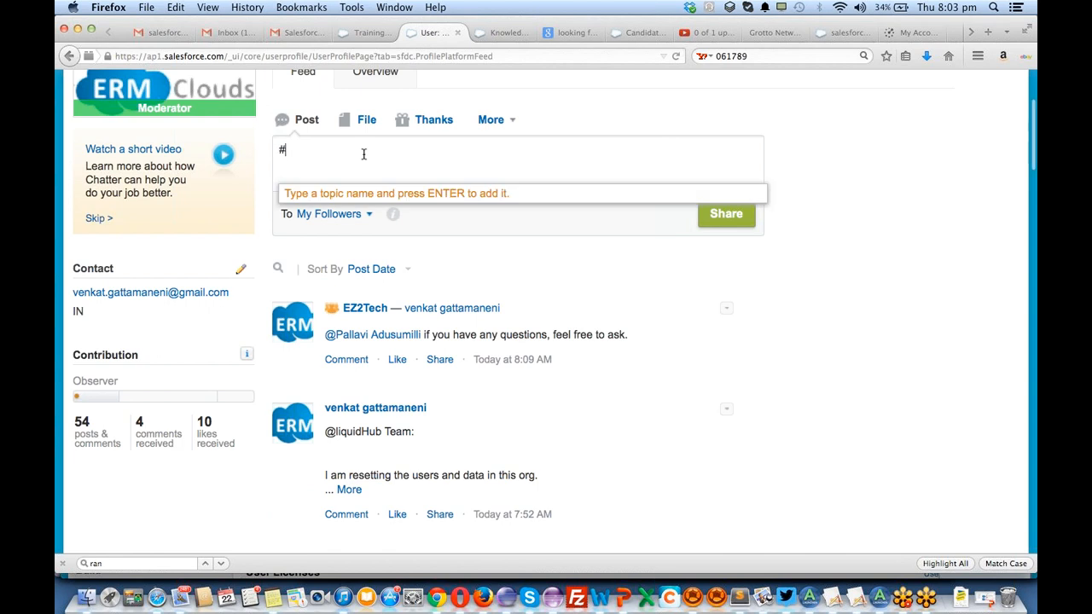
text(Innova)
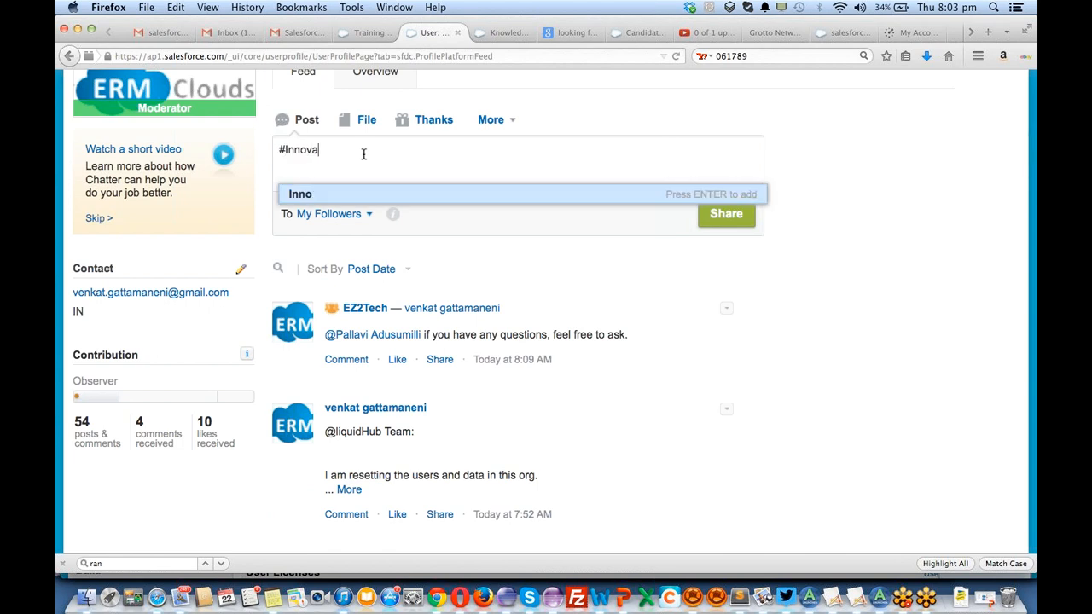
text(tion ::)
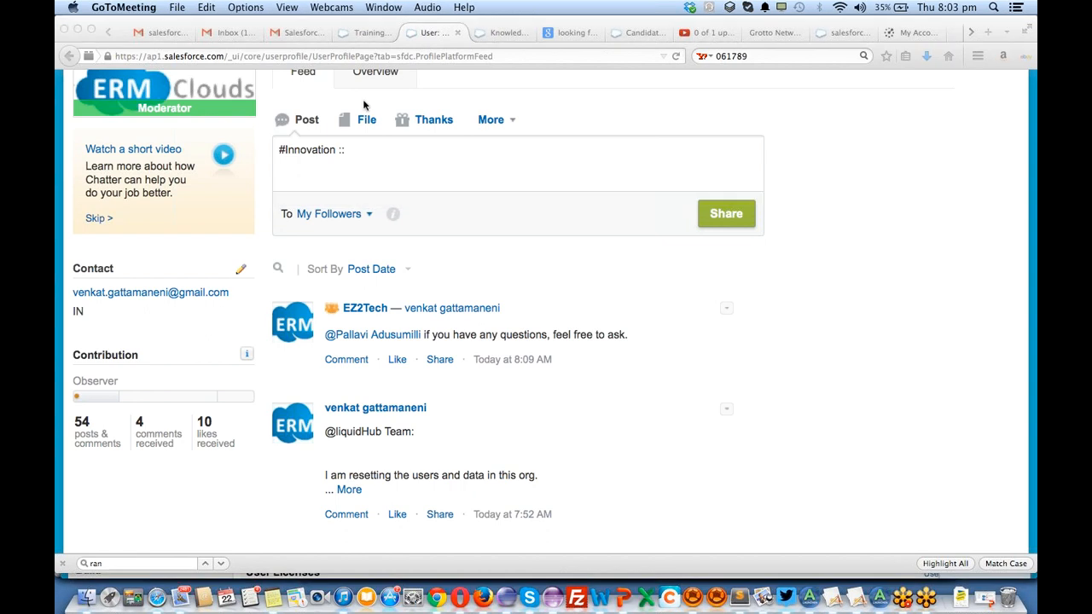
click(364, 31)
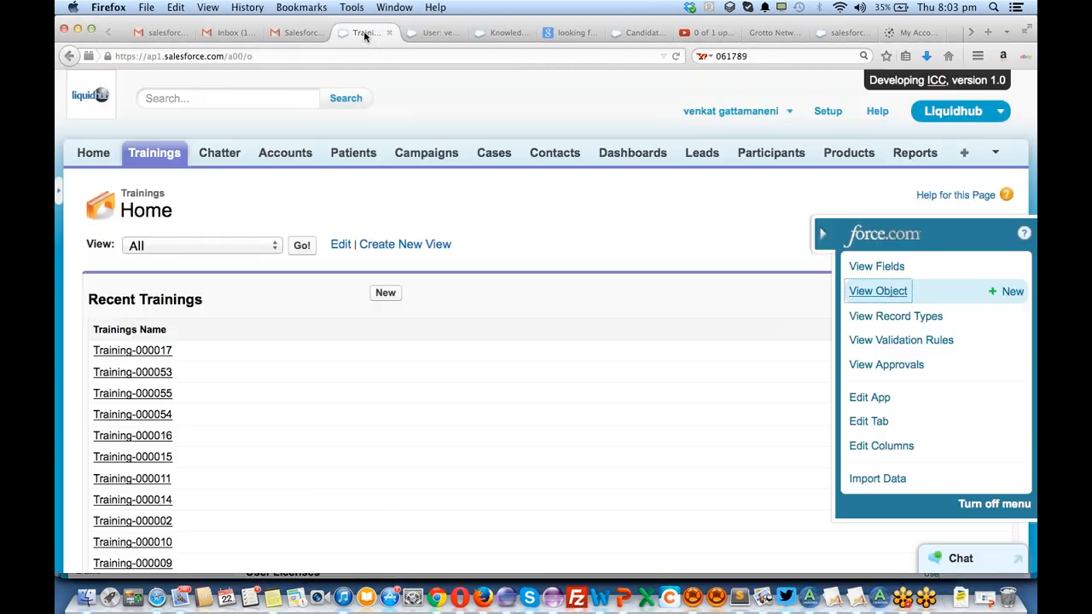
click(501, 33)
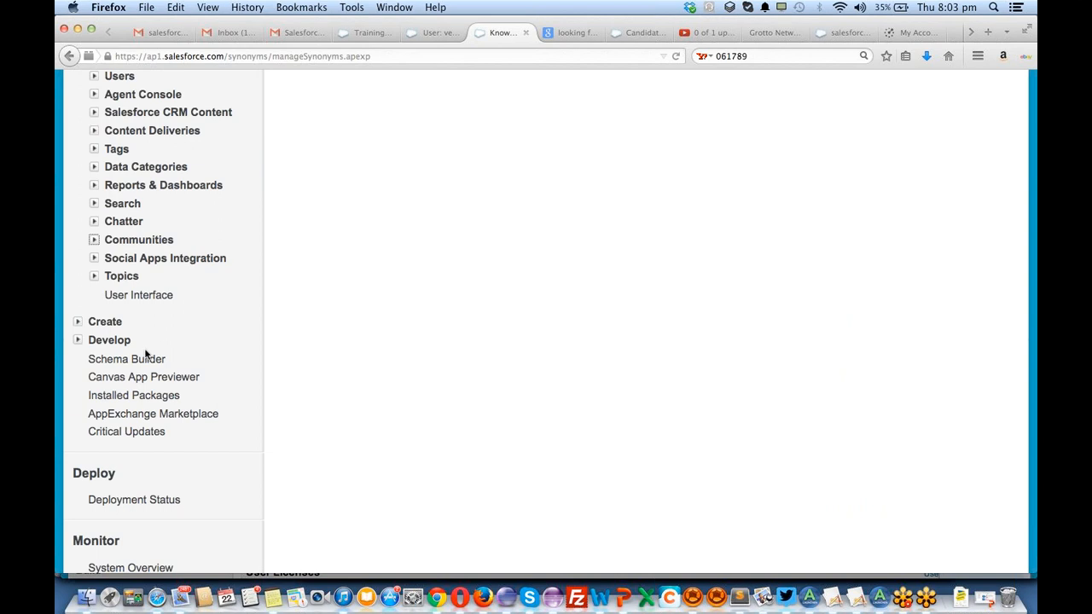
click(77, 322)
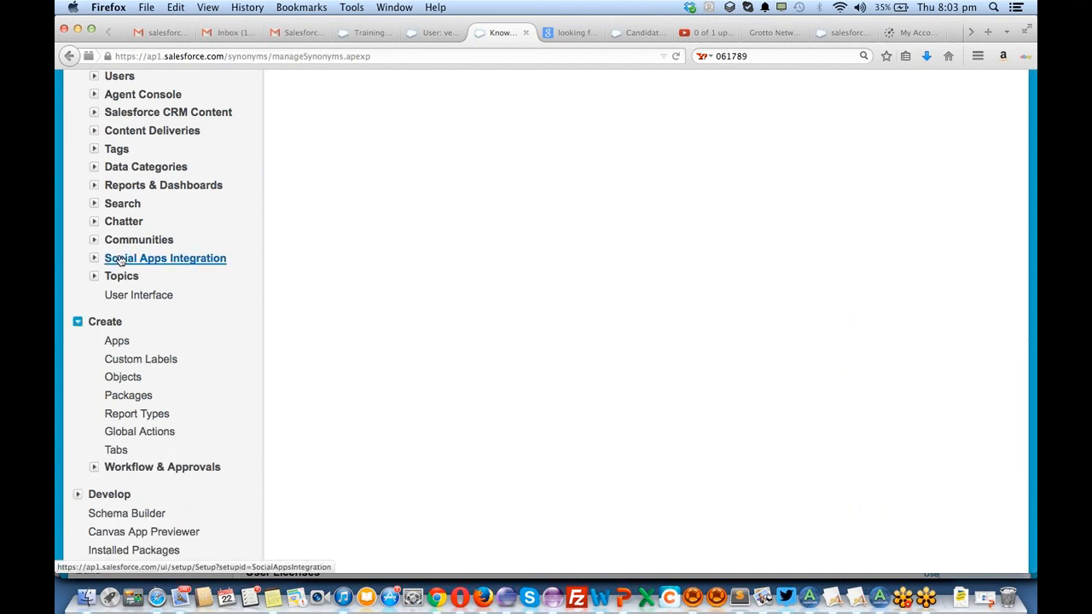
scroll(146, 271, up, 10)
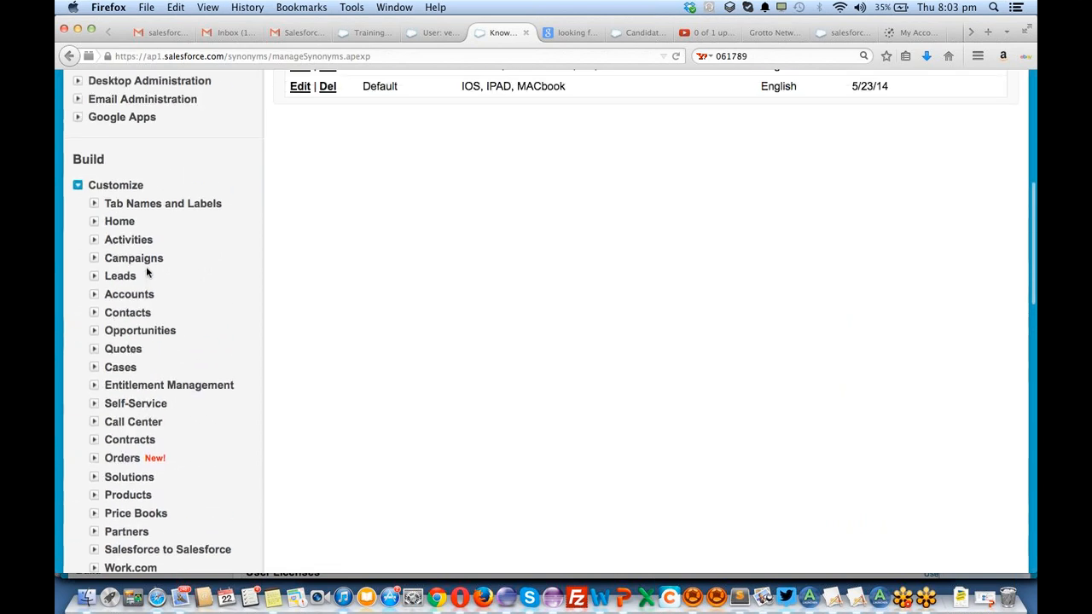
scroll(147, 271, down, 2)
scroll(147, 272, down, 2)
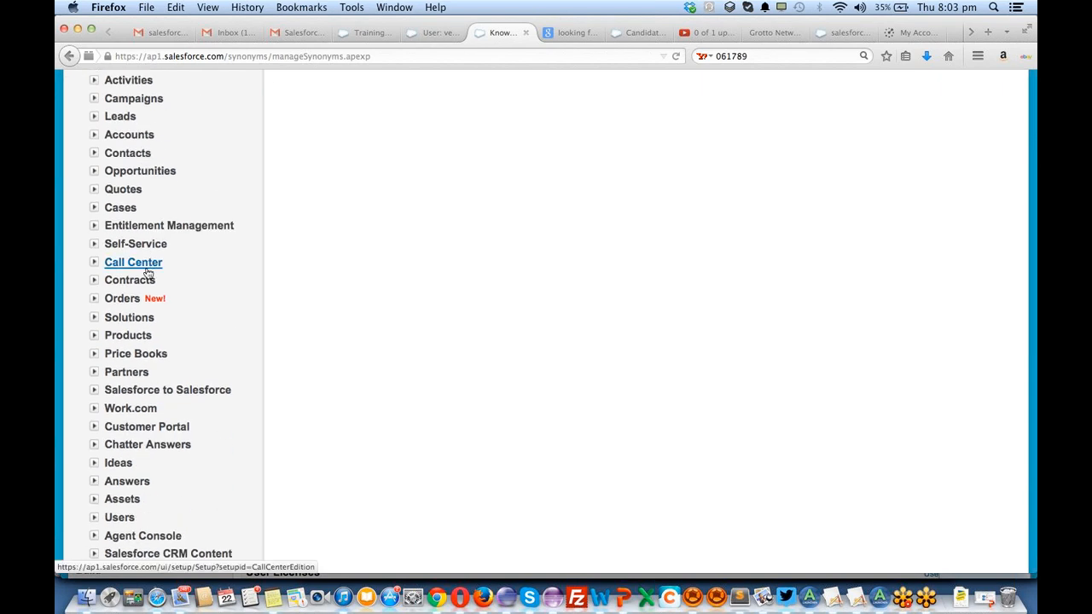
scroll(148, 273, down, 15)
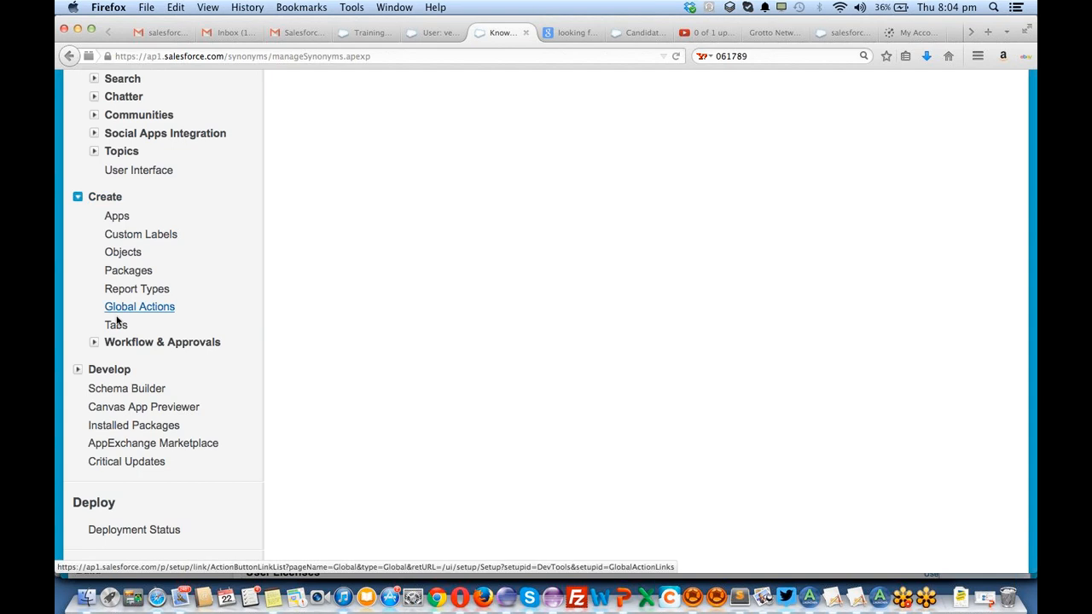
- Expand the Accounts and Leads sections under Build > Customize, then scroll back up
scroll(258, 299, up, 4)
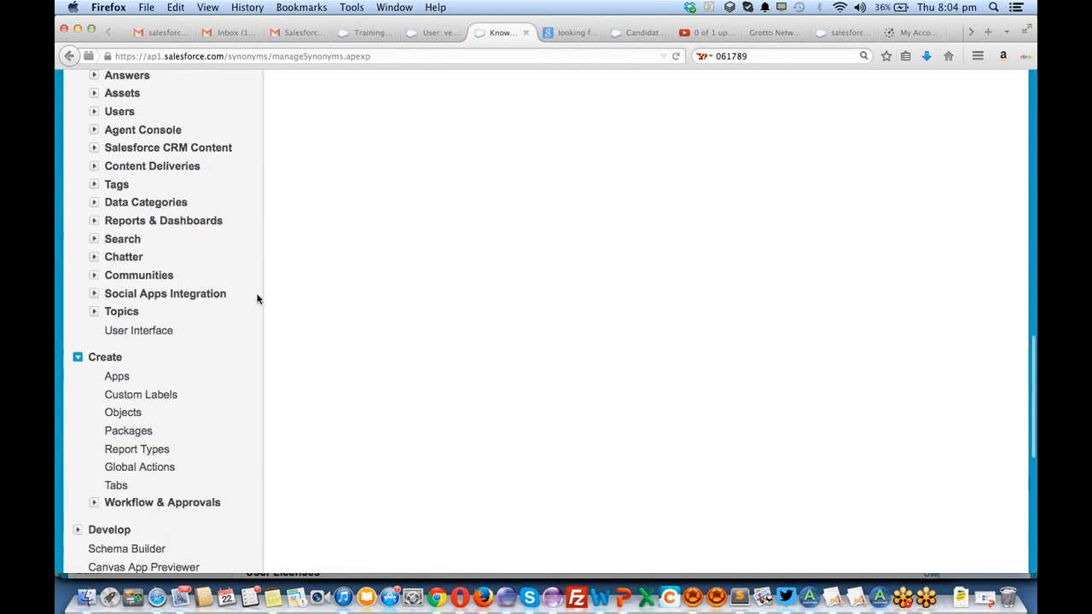
scroll(257, 298, up, 5)
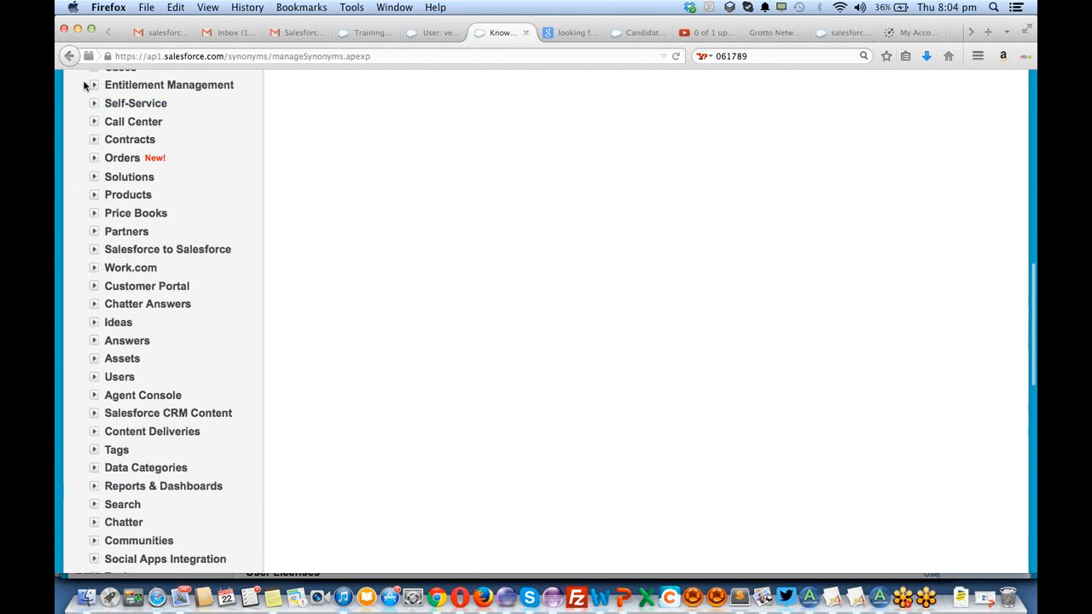
scroll(94, 256, up, 6)
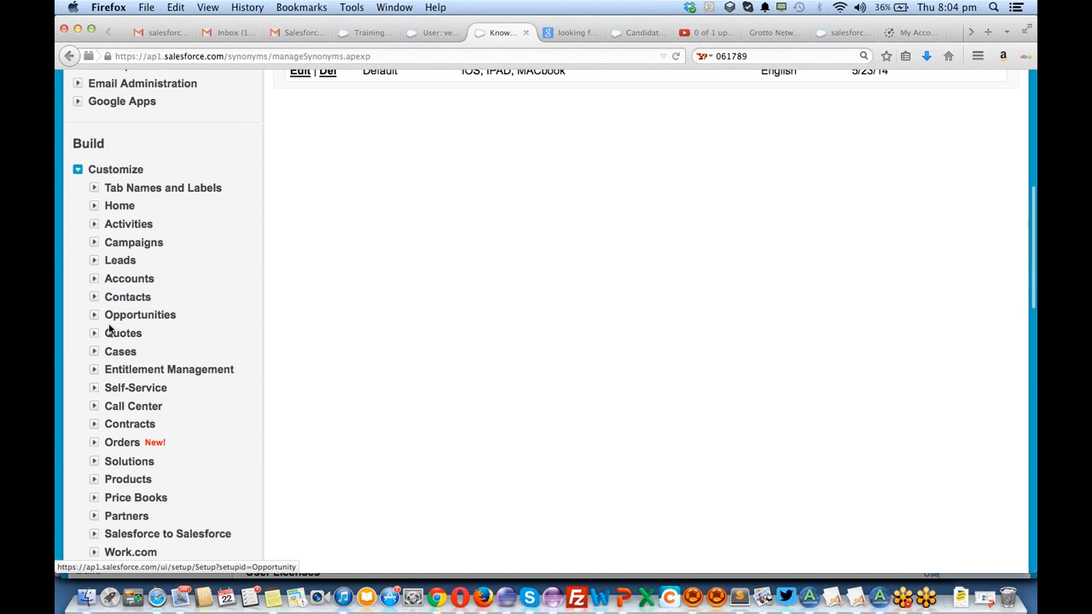
click(94, 279)
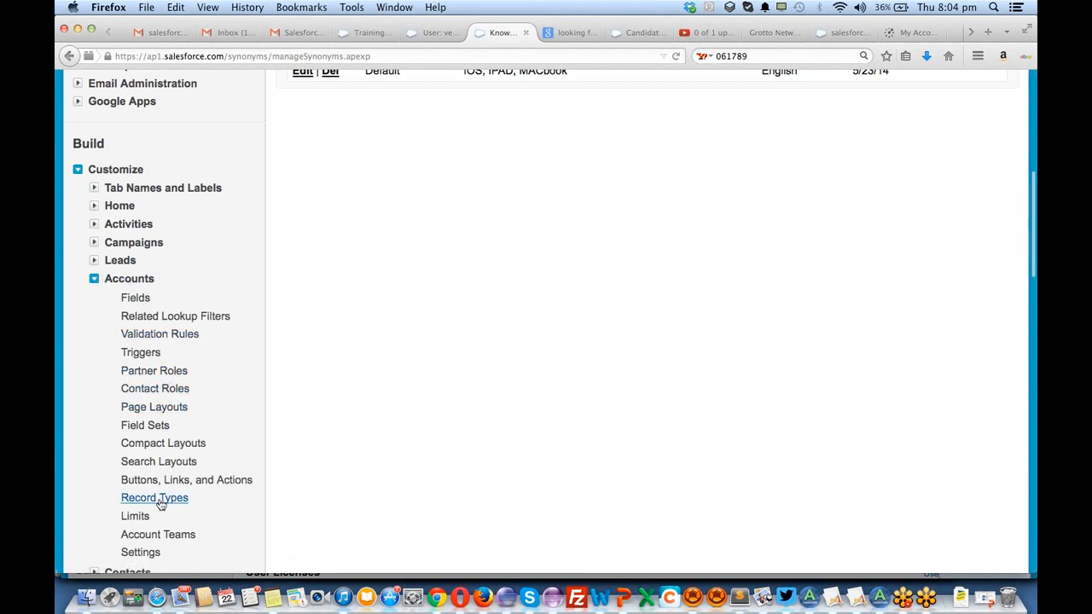
click(94, 260)
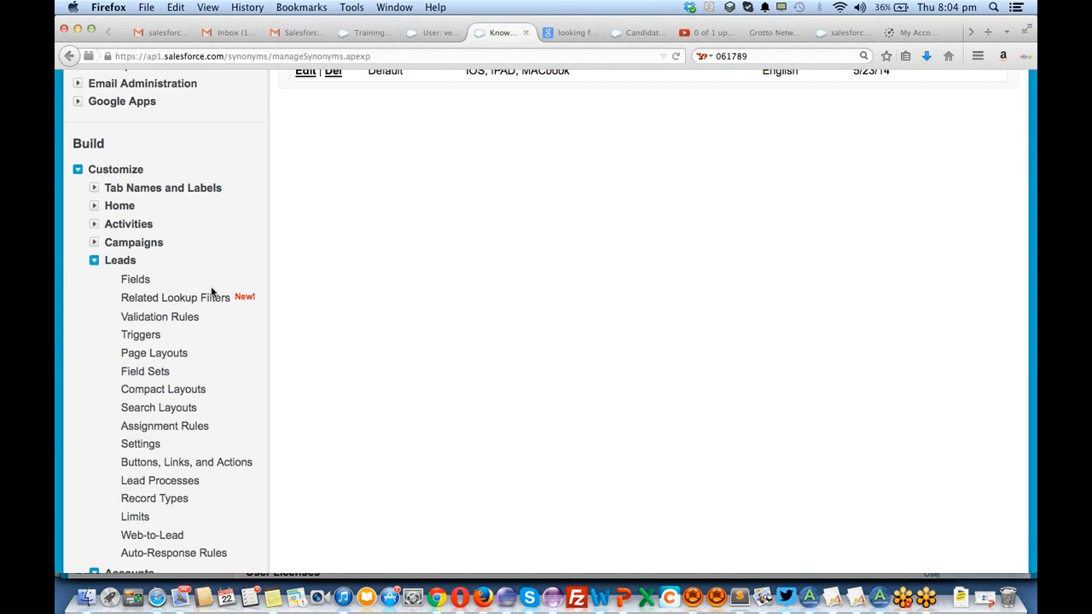
scroll(244, 161, down, 15)
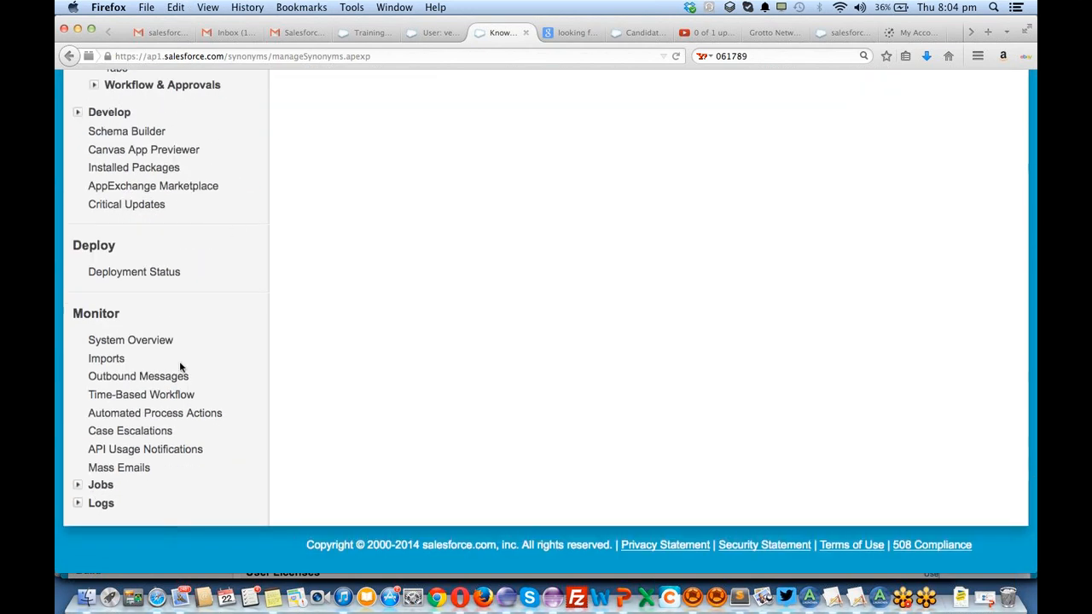
scroll(180, 367, up, 10)
scroll(180, 367, up, 15)
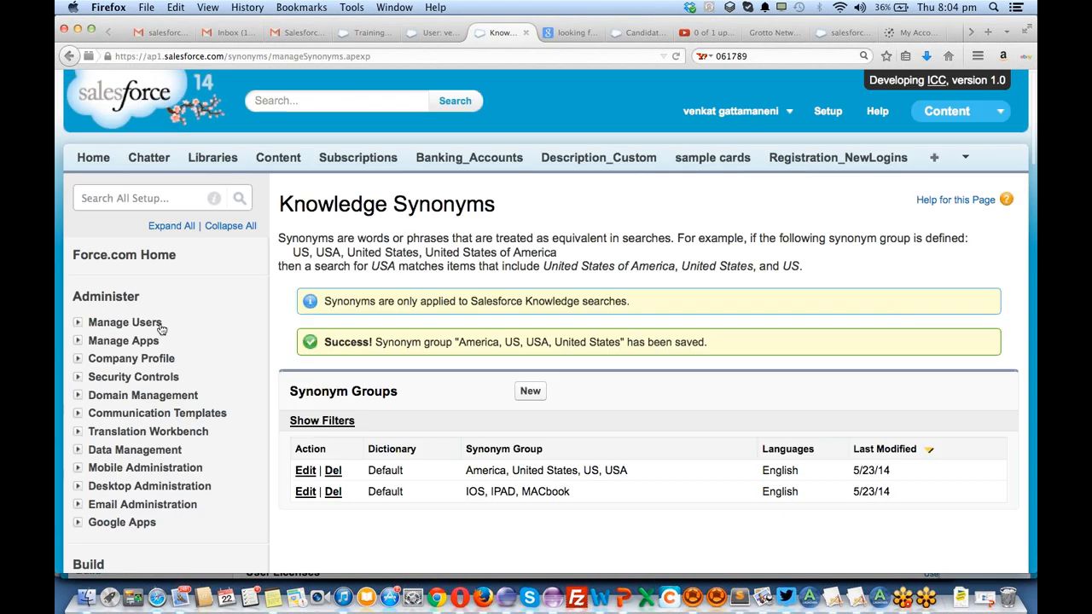
scroll(169, 317, down, 15)
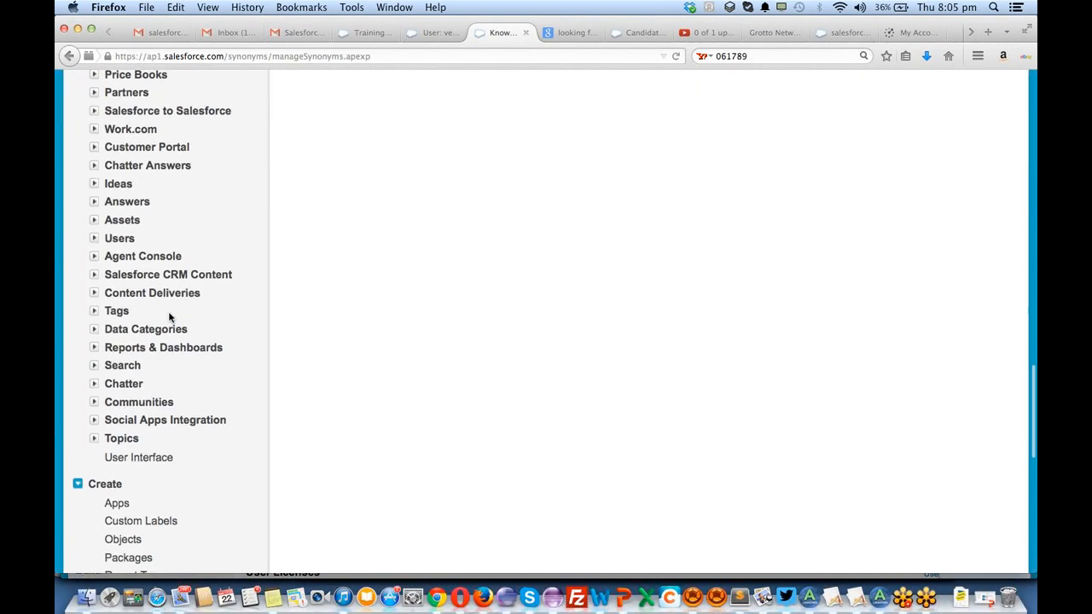
scroll(169, 317, up, 20)
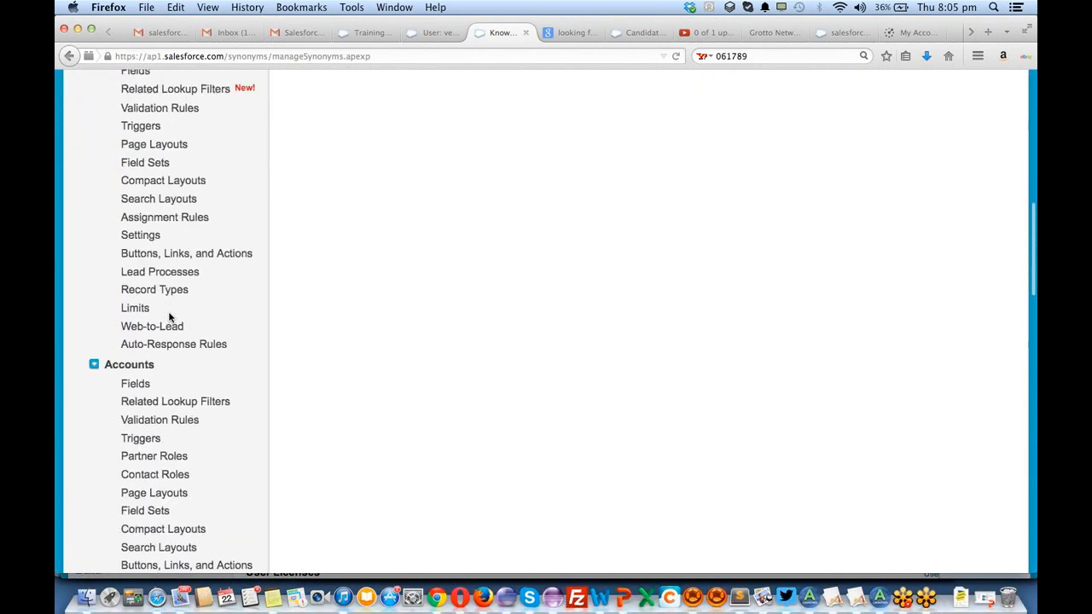
scroll(169, 317, up, 2)
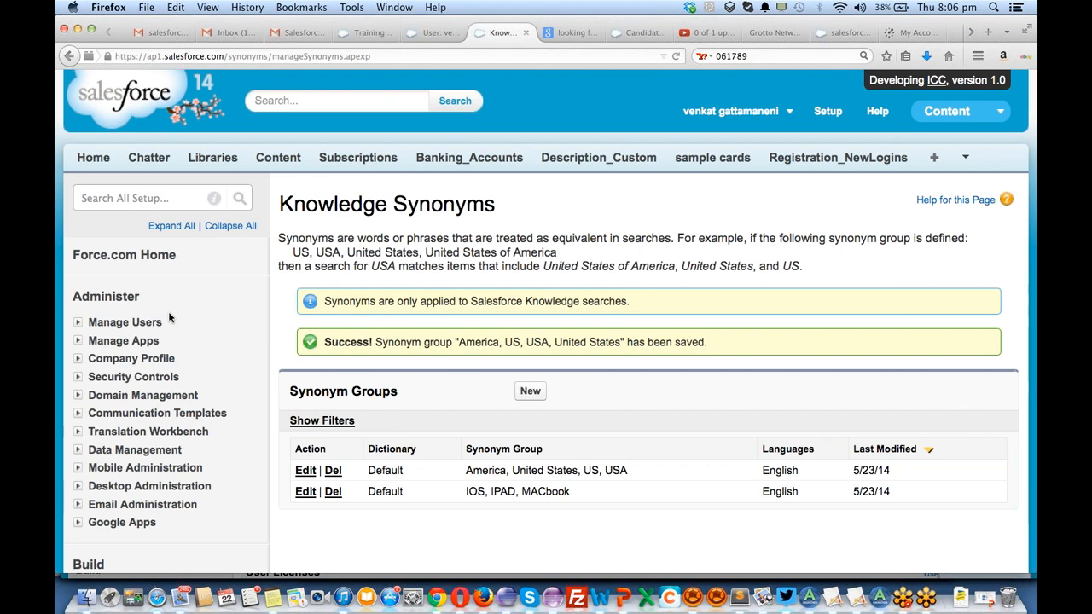
- Switch back to Firefox and return to the user's Chatter profile feed showing the '#Innovation ::' draft
key(super+Tab)
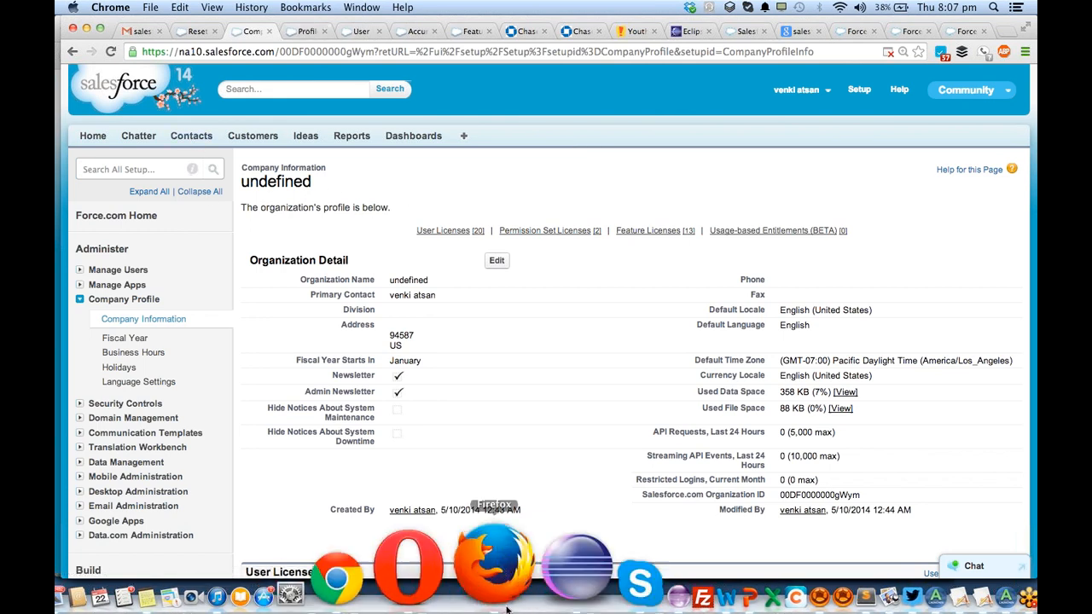
click(499, 571)
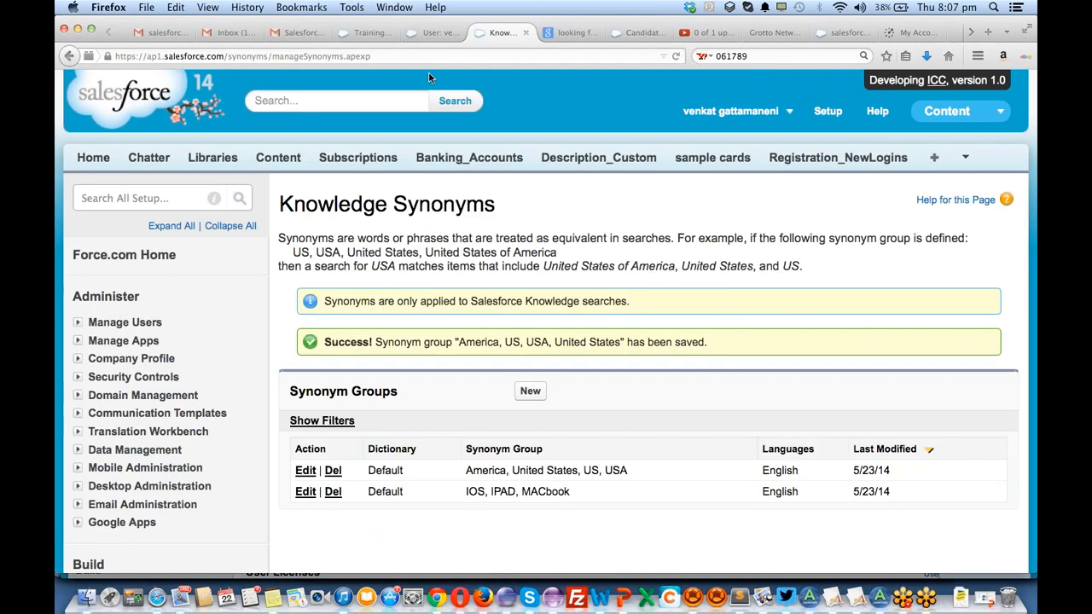
click(310, 37)
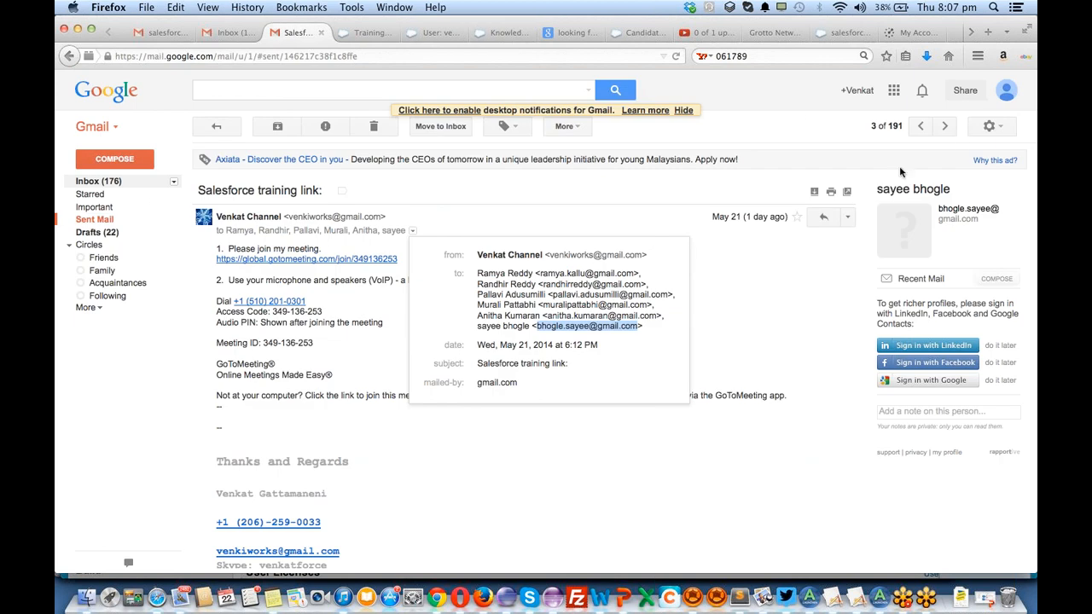
click(435, 34)
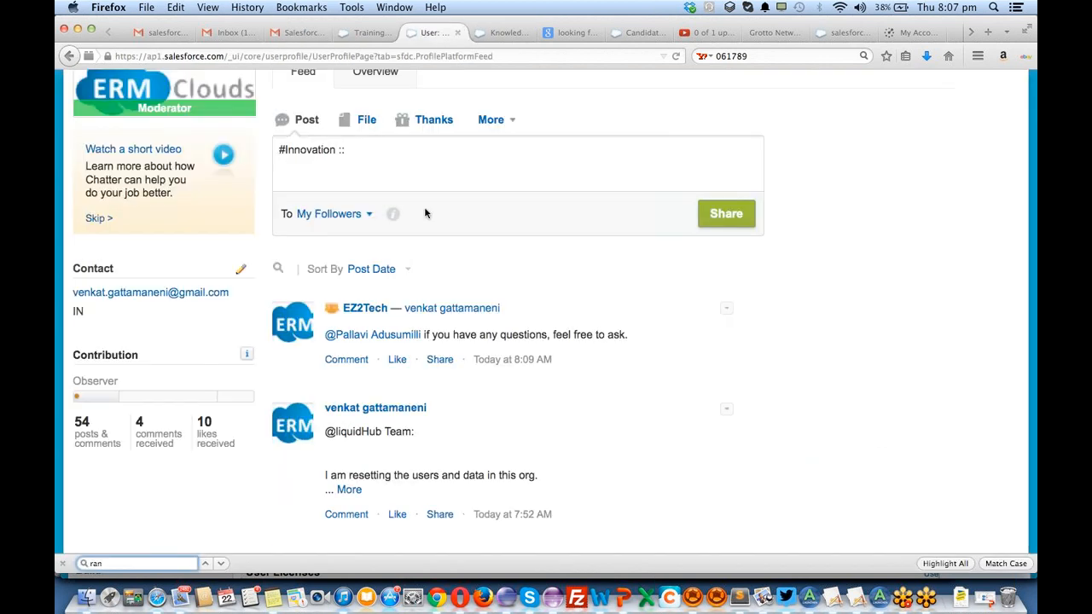
scroll(370, 218, up, 3)
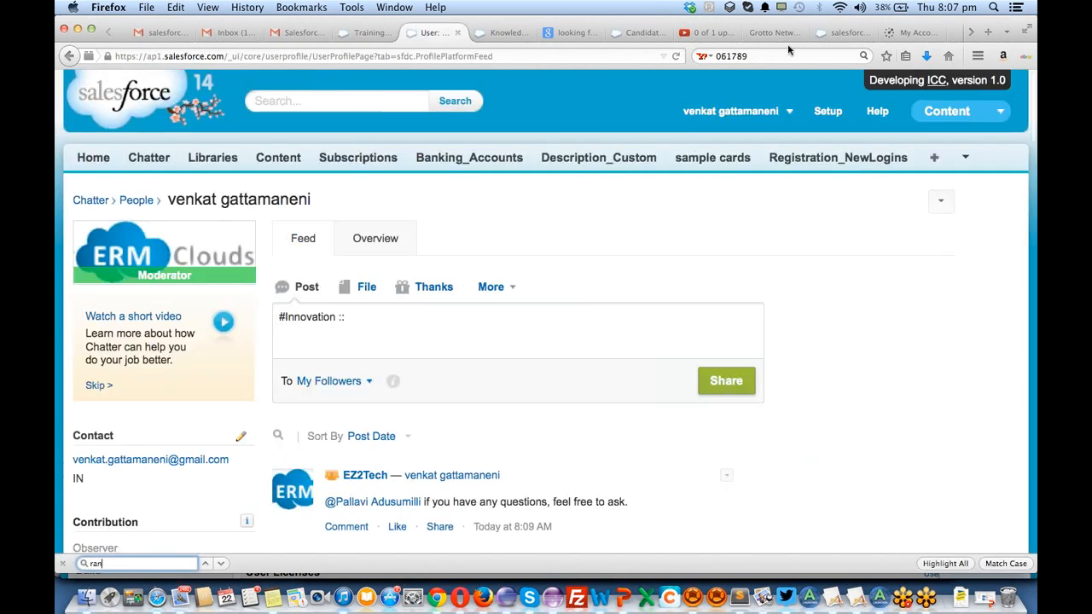
- Reset the password of the second user in Manage Users > Users, confirming with OK
click(502, 33)
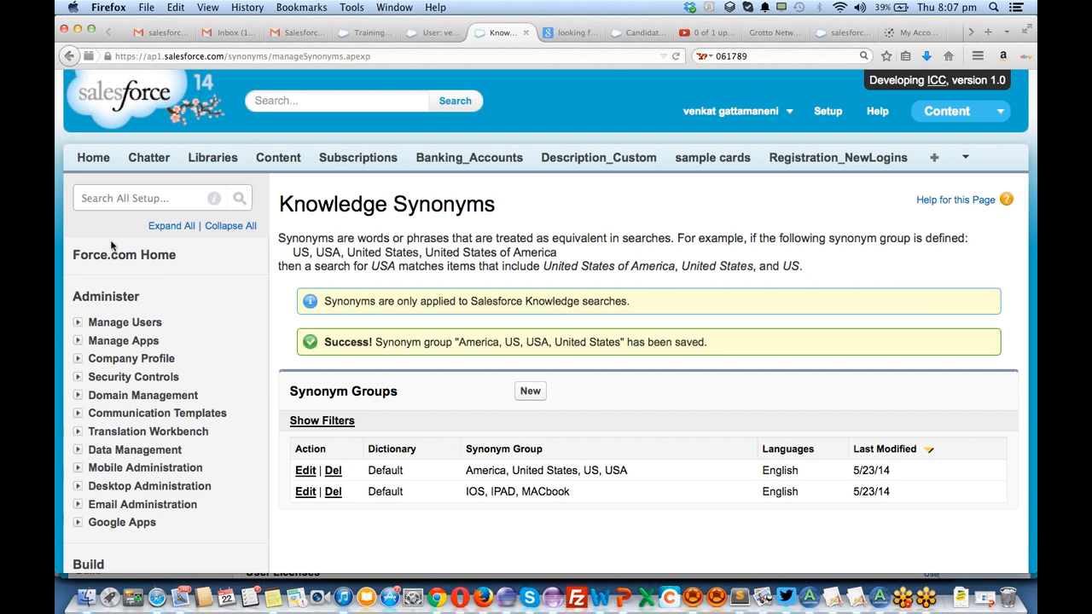
click(78, 322)
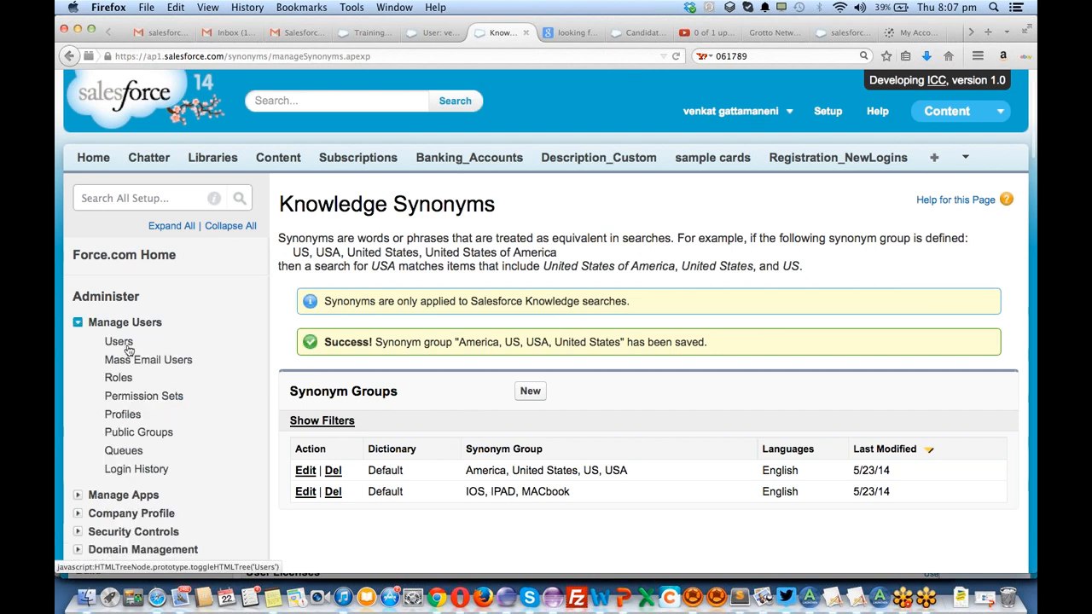
click(120, 342)
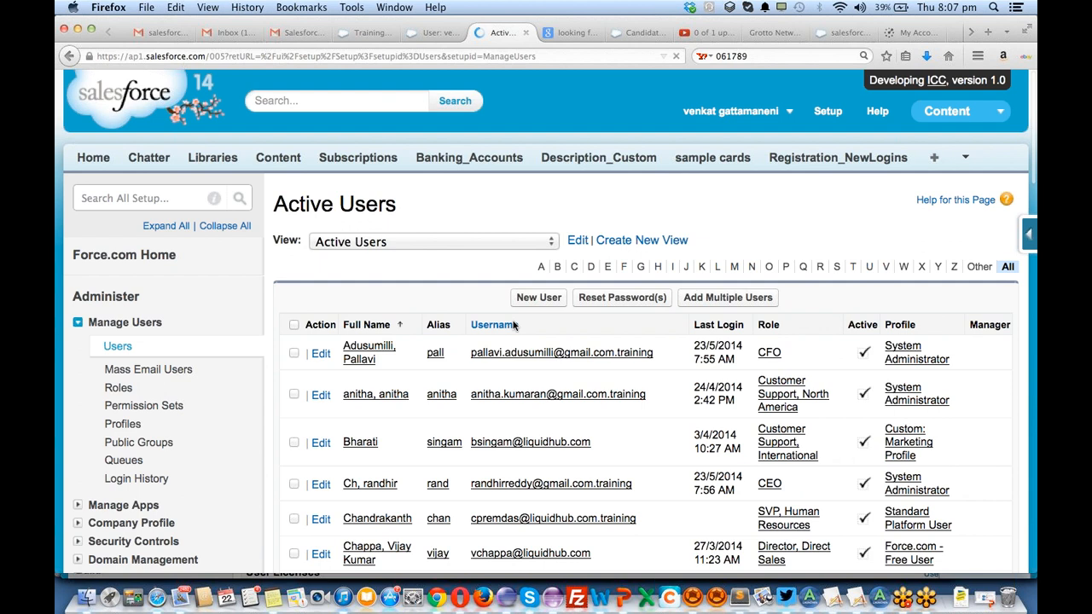
scroll(362, 337, down, 2)
click(362, 337)
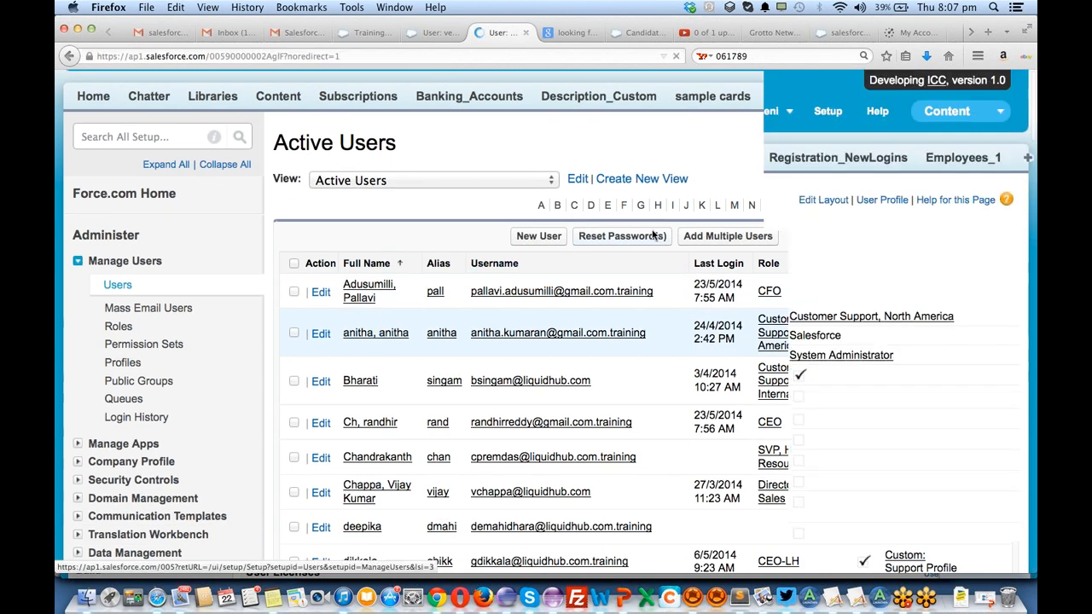
click(570, 309)
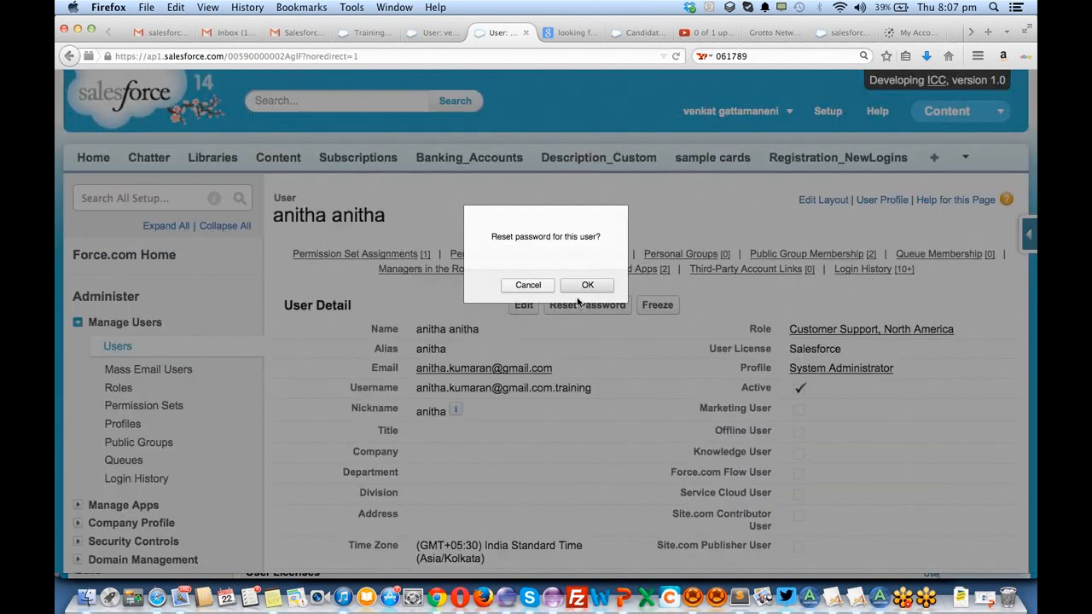
click(585, 285)
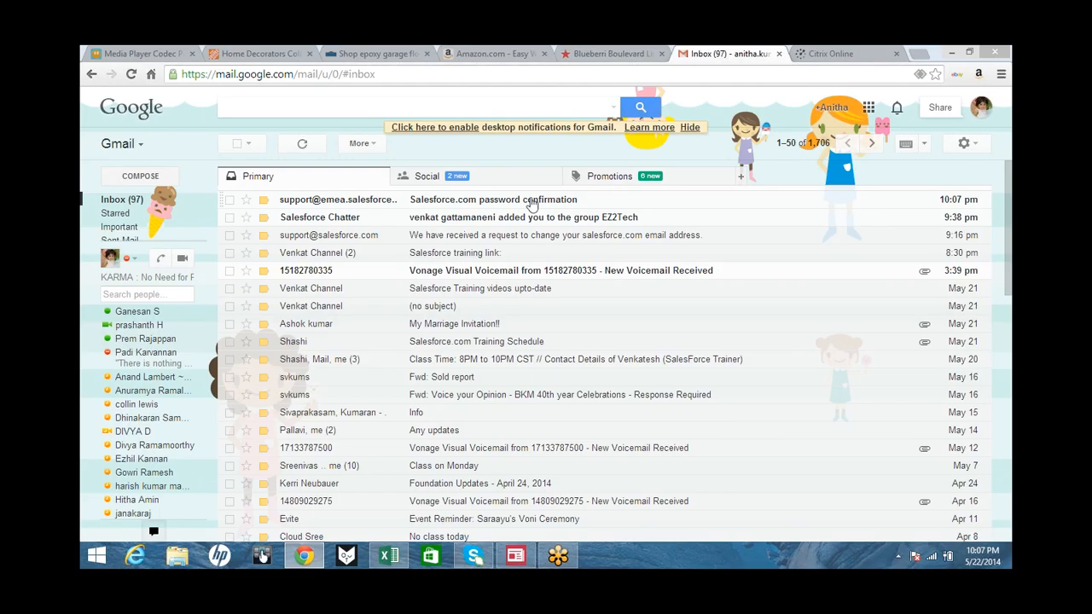
- Open the 'Salesforce.com password confirmation' email and follow its login.salesforce.com temporary login link
click(530, 201)
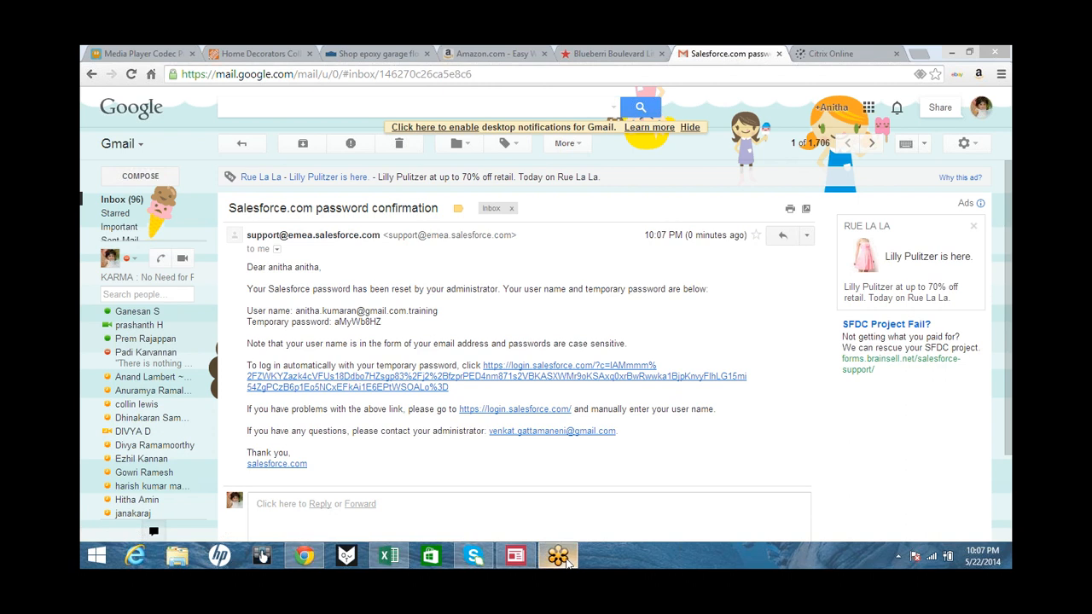
click(553, 375)
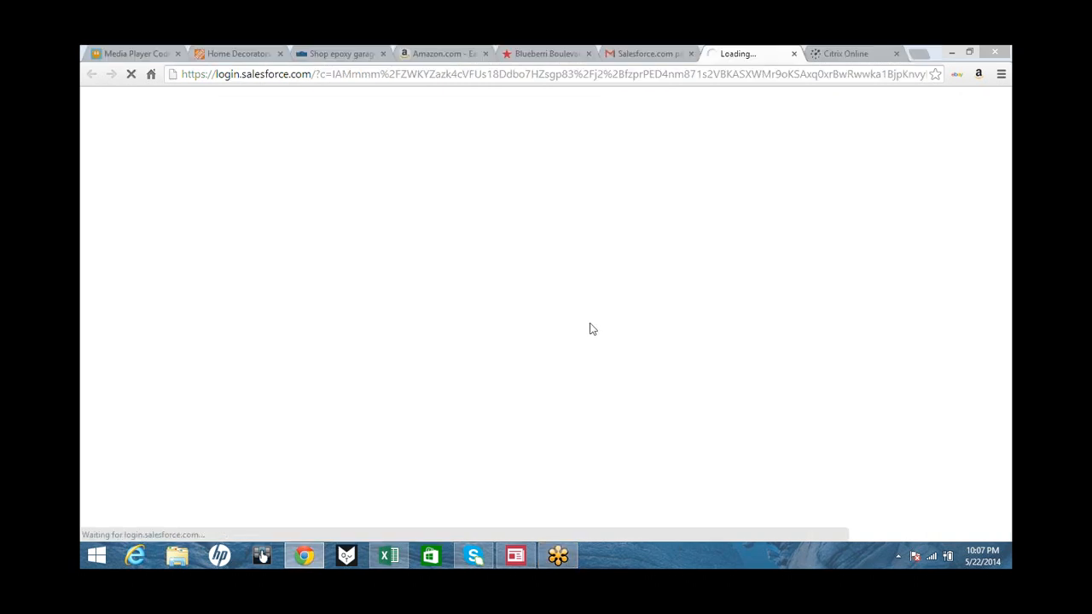